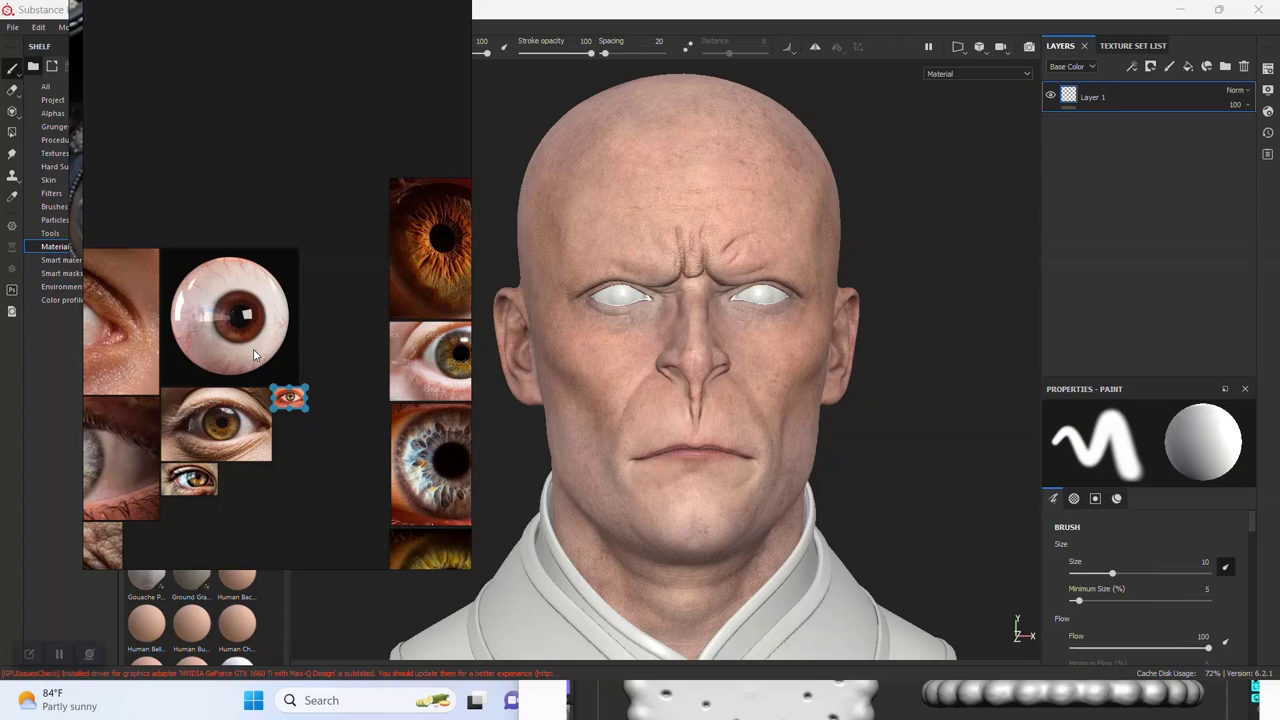
# - Zoom out the HEAD SCAN REF reference board and reposition its window beside the head model
pyautogui.scroll(-5, 289, 108)
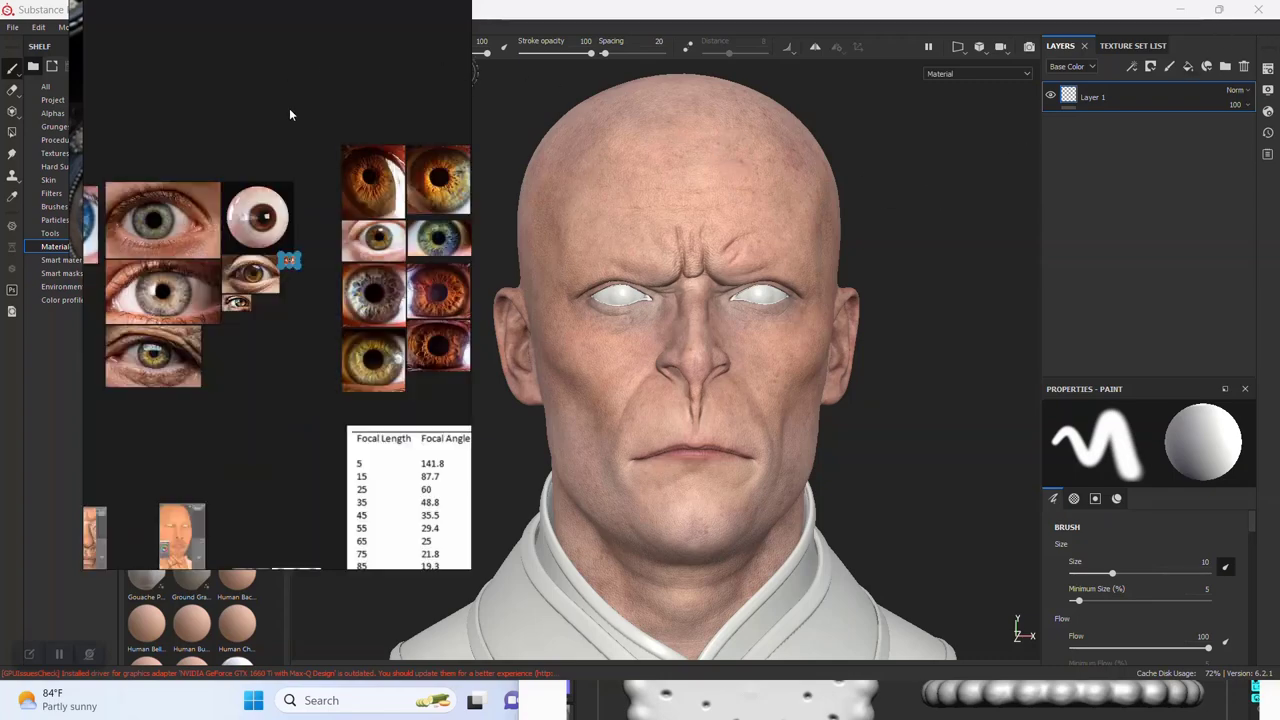
pyautogui.moveTo(333, 122); pyautogui.dragTo(326, 92, button='right')
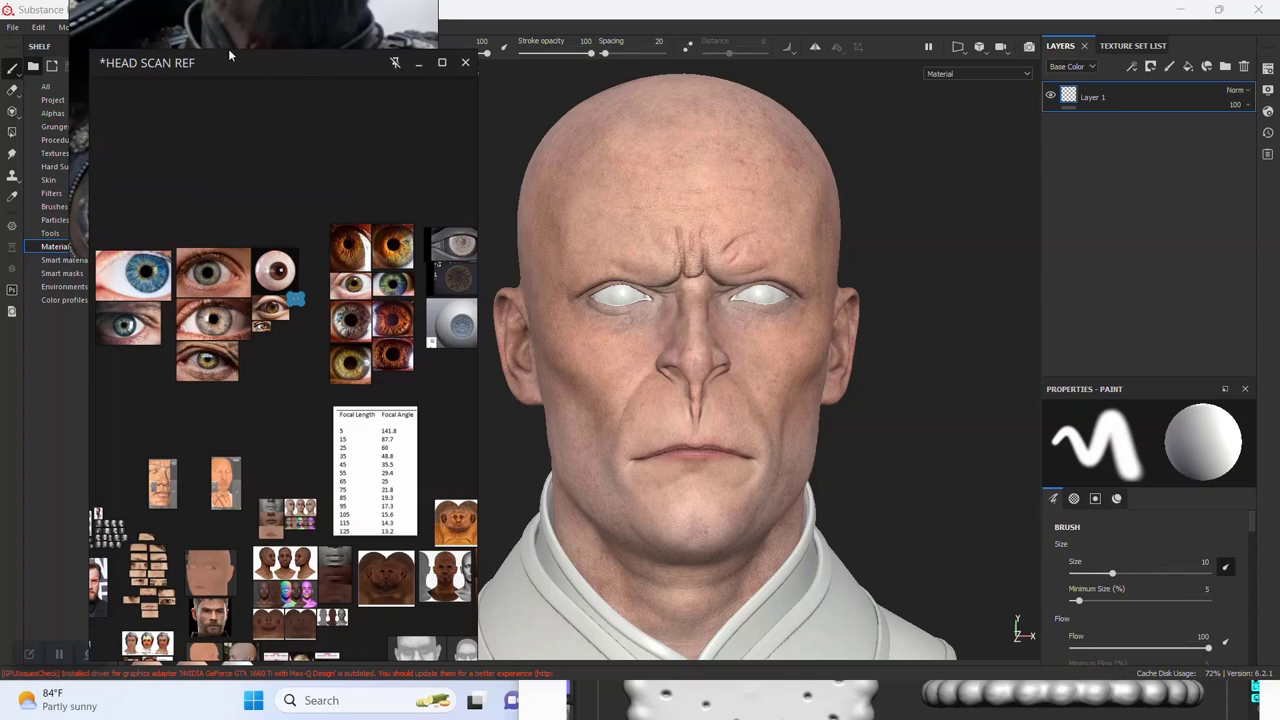
pyautogui.moveTo(228, 55); pyautogui.dragTo(195, 148)
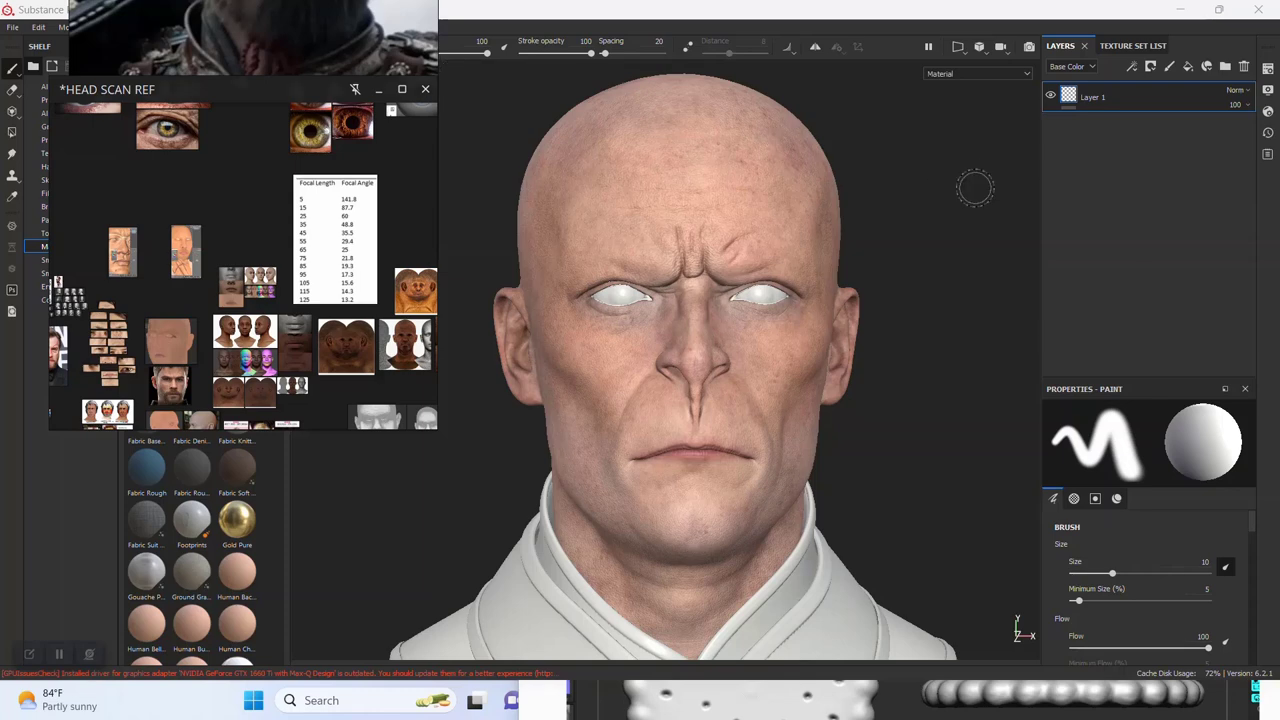
# - Activate the WUKONG_HEAD_MAP texture set, collapse its LIP PAINT folder and select that folder
pyautogui.keyDown('alt'); pyautogui.moveTo(862, 335); pyautogui.dragTo(923, 431, button='right'); pyautogui.keyUp('alt')
pyautogui.click(1130, 47)
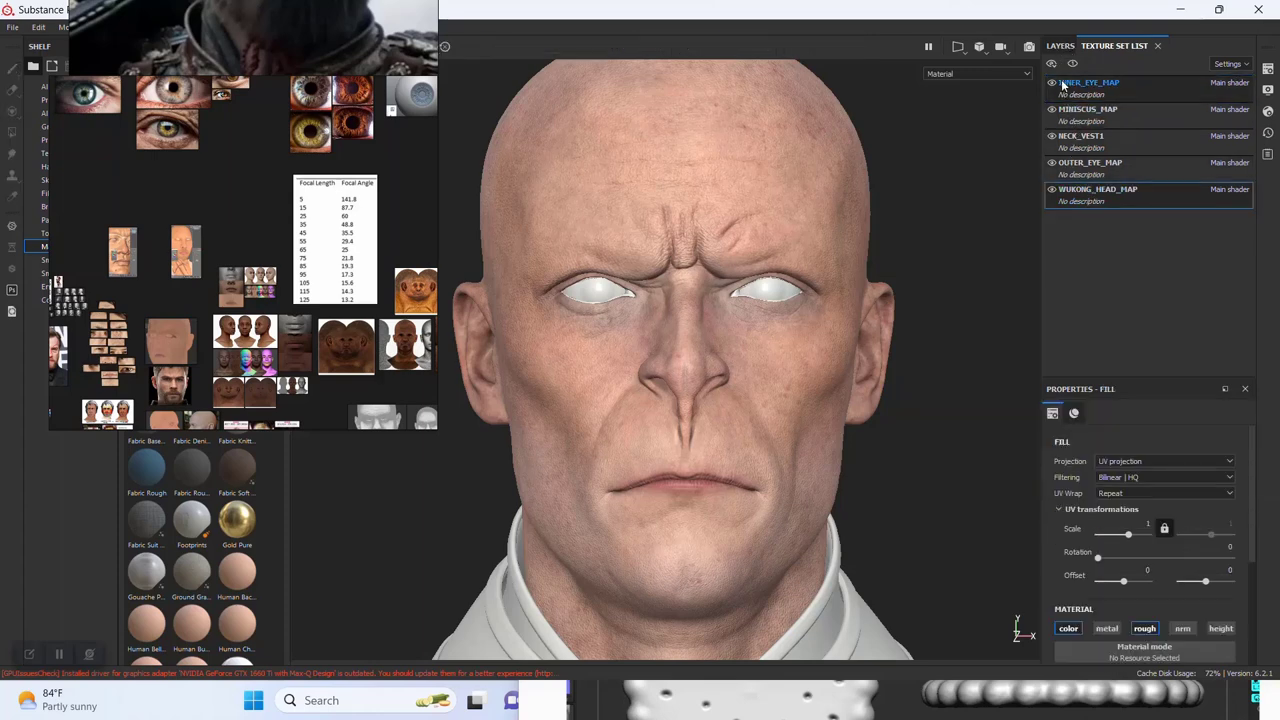
pyautogui.click(1061, 46)
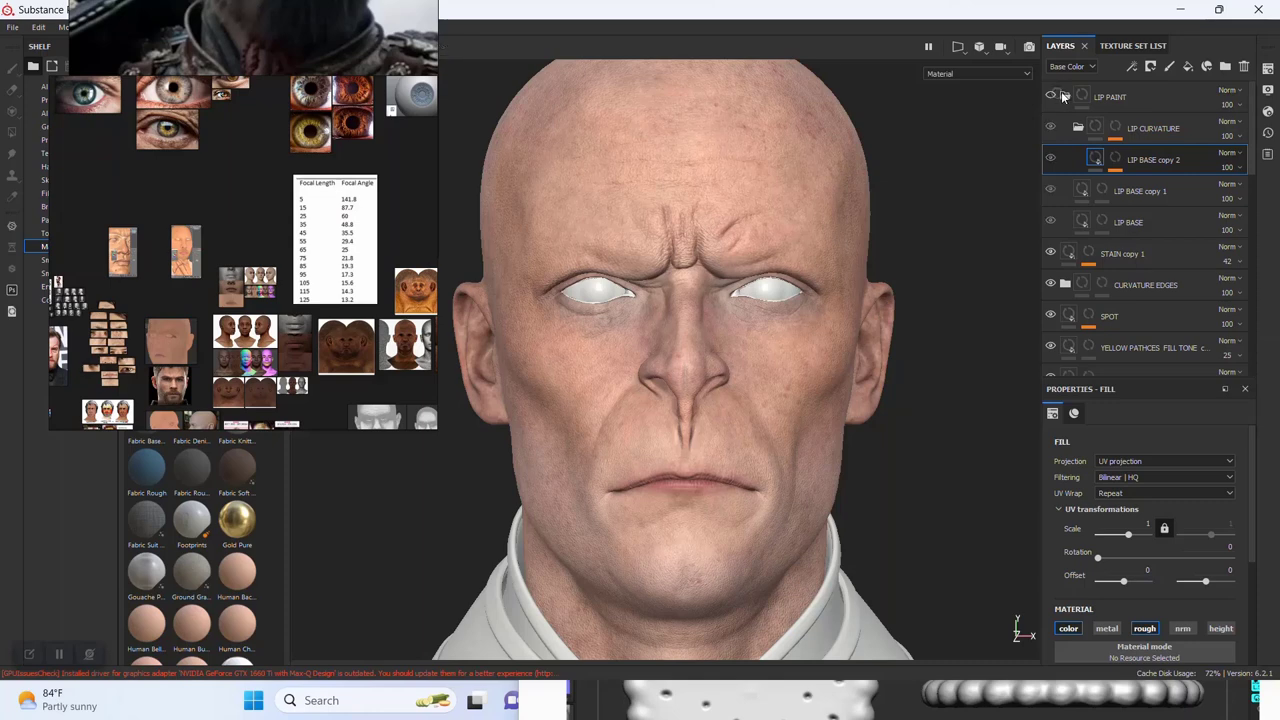
pyautogui.click(1065, 97)
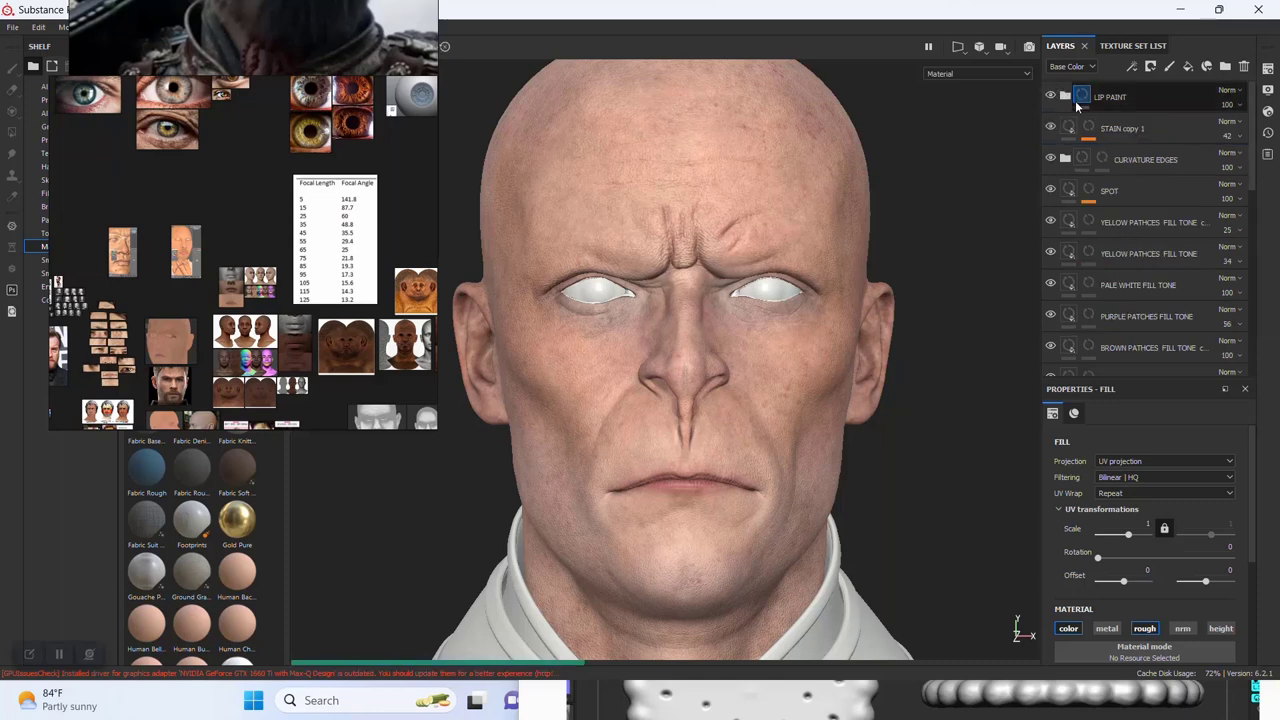
pyautogui.click(1132, 102)
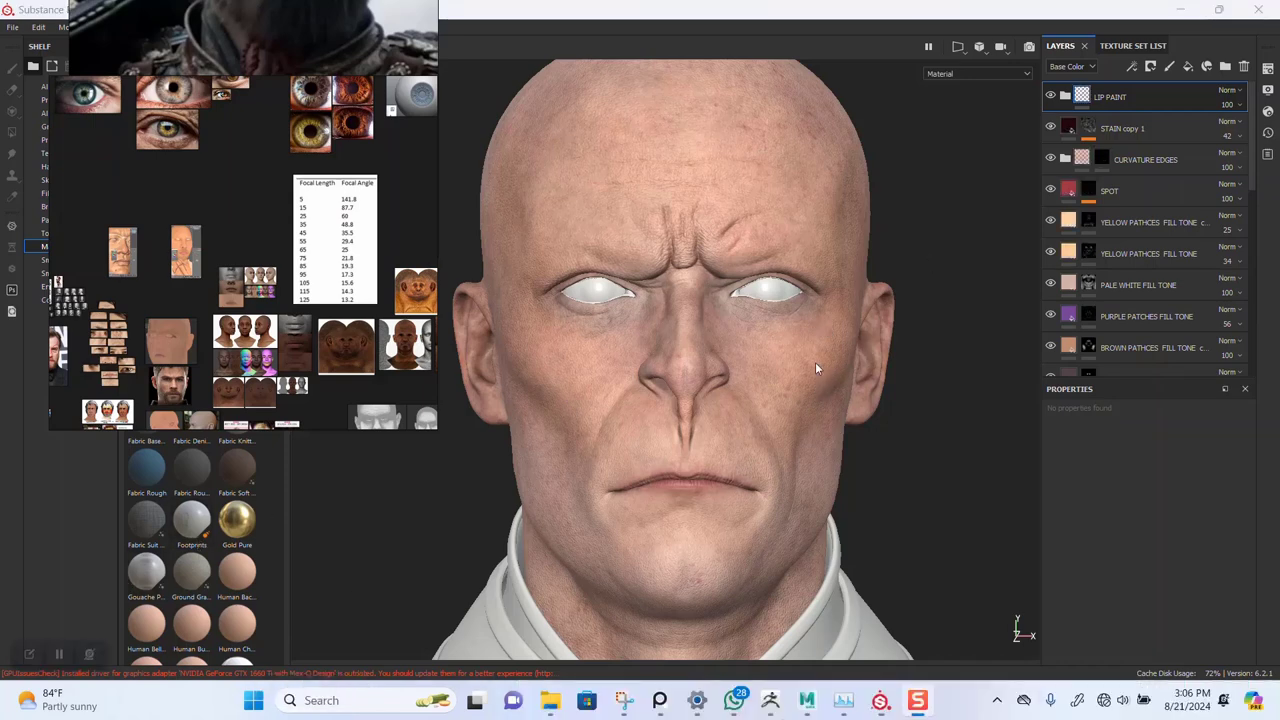
# - Examine the painted skin on the head model from several angles
pyautogui.keyDown('alt'); pyautogui.moveTo(815, 368); pyautogui.dragTo(802, 438); pyautogui.keyUp('alt')
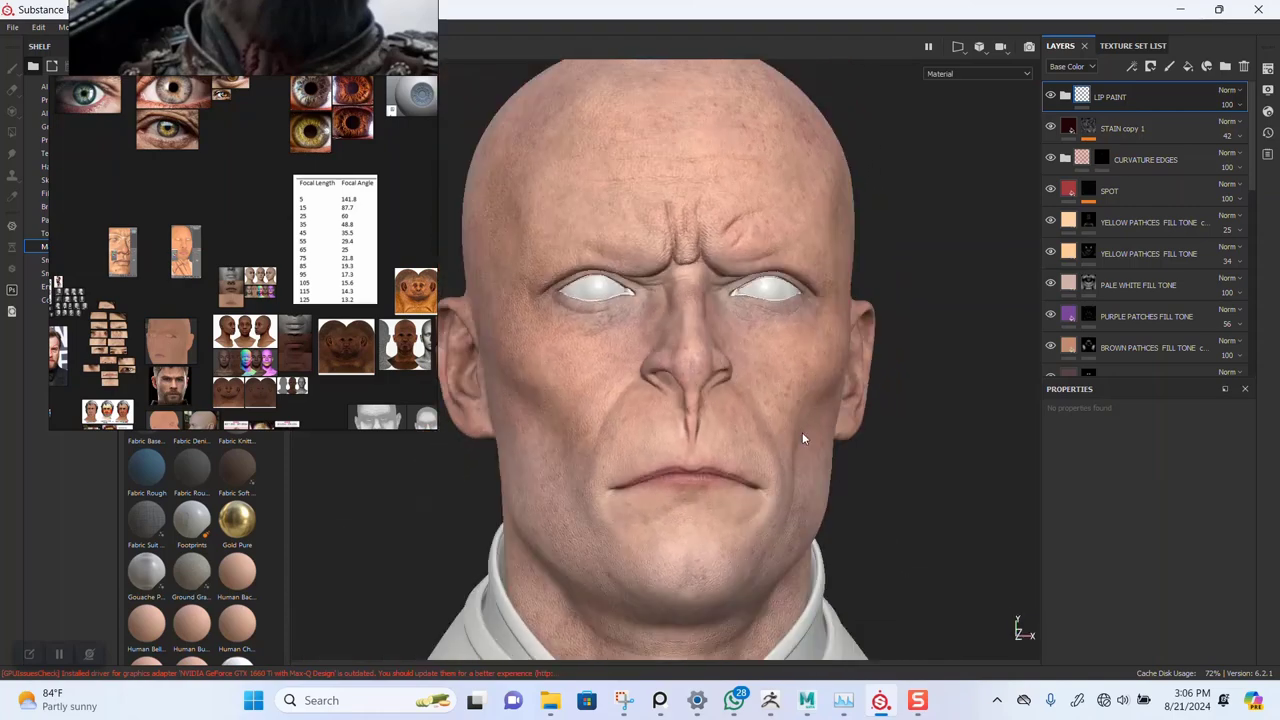
pyautogui.keyDown('alt'); pyautogui.moveTo(838, 392); pyautogui.dragTo(915, 357); pyautogui.keyUp('alt')
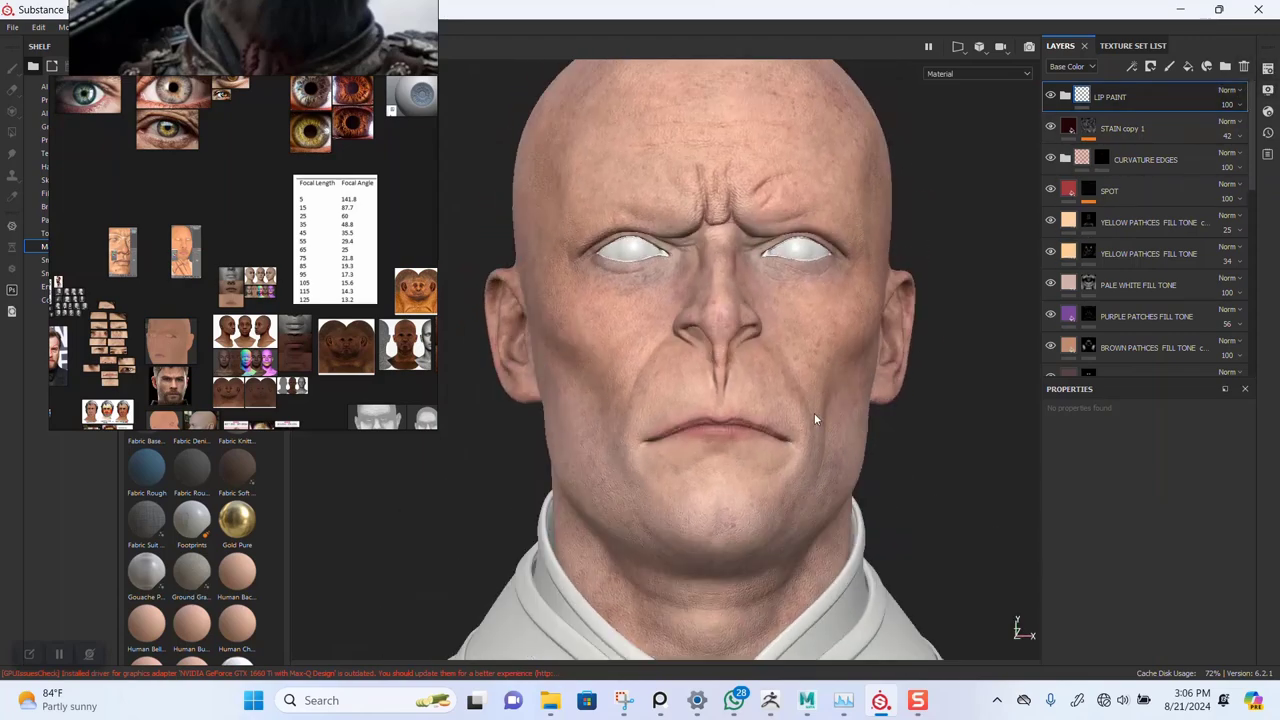
pyautogui.keyDown('alt'); pyautogui.moveTo(814, 413); pyautogui.dragTo(811, 320); pyautogui.keyUp('alt')
pyautogui.keyDown('alt'); pyautogui.moveTo(811, 320); pyautogui.dragTo(809, 349, button='right'); pyautogui.keyUp('alt')
pyautogui.keyDown('alt'); pyautogui.moveTo(809, 349); pyautogui.dragTo(808, 395, button='middle'); pyautogui.keyUp('alt')
pyautogui.keyDown('alt'); pyautogui.moveTo(808, 395); pyautogui.dragTo(806, 437, button='right'); pyautogui.keyUp('alt')
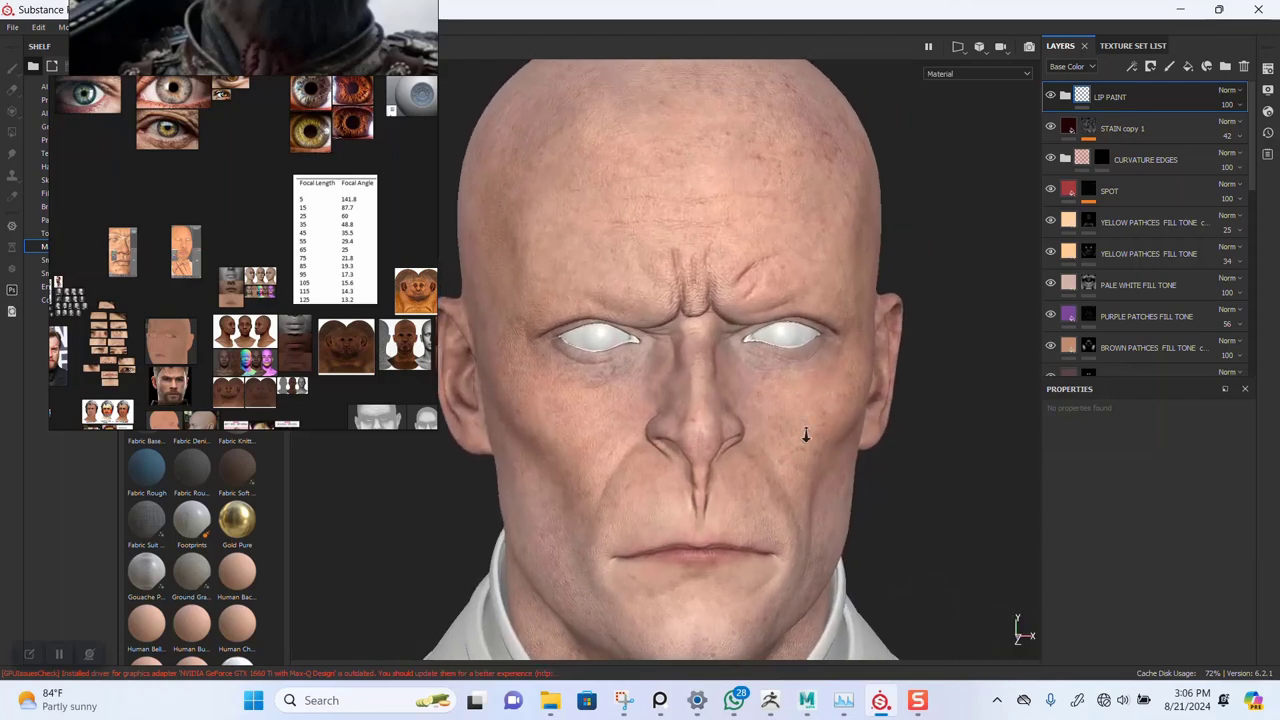
pyautogui.keyDown('alt'); pyautogui.moveTo(806, 437); pyautogui.dragTo(832, 441); pyautogui.keyUp('alt')
pyautogui.keyDown('alt'); pyautogui.moveTo(832, 441); pyautogui.dragTo(783, 464, button='right'); pyautogui.keyUp('alt')
pyautogui.keyDown('alt'); pyautogui.moveTo(781, 458); pyautogui.dragTo(938, 239); pyautogui.keyUp('alt')
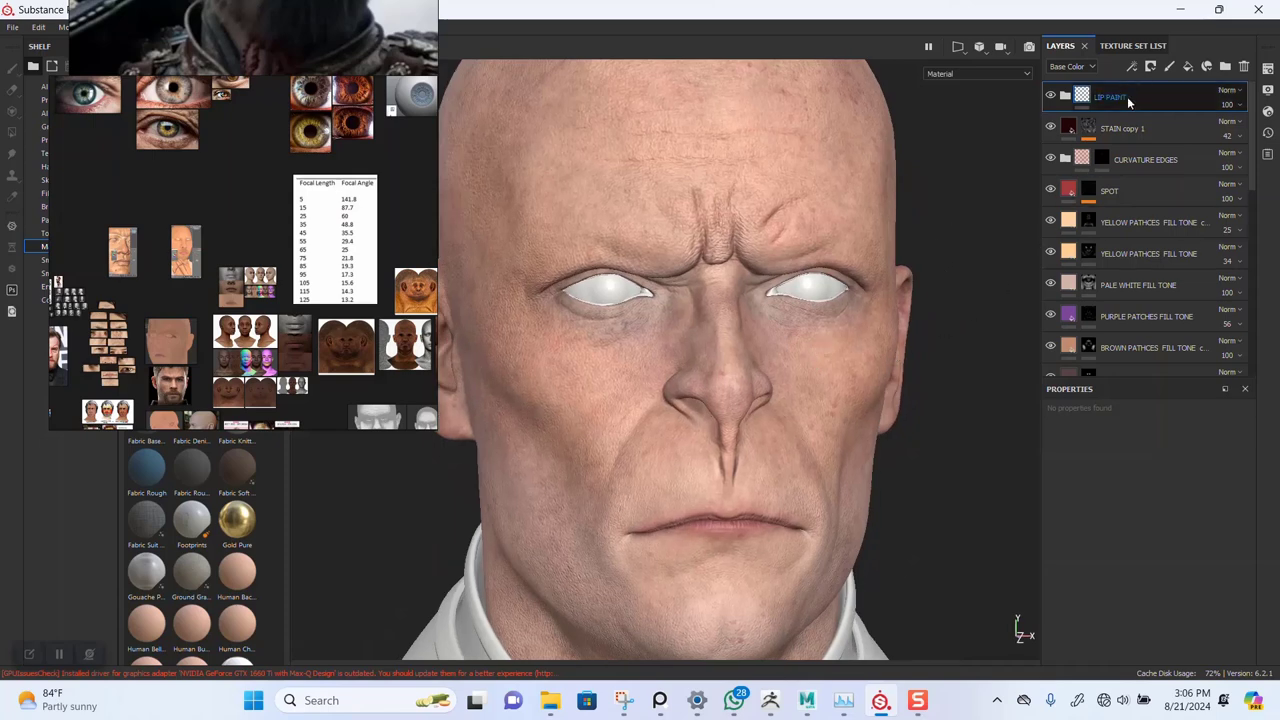
# - Add a Scattering channel to the WUKONG_HEAD_MAP texture set
pyautogui.click(1268, 70)
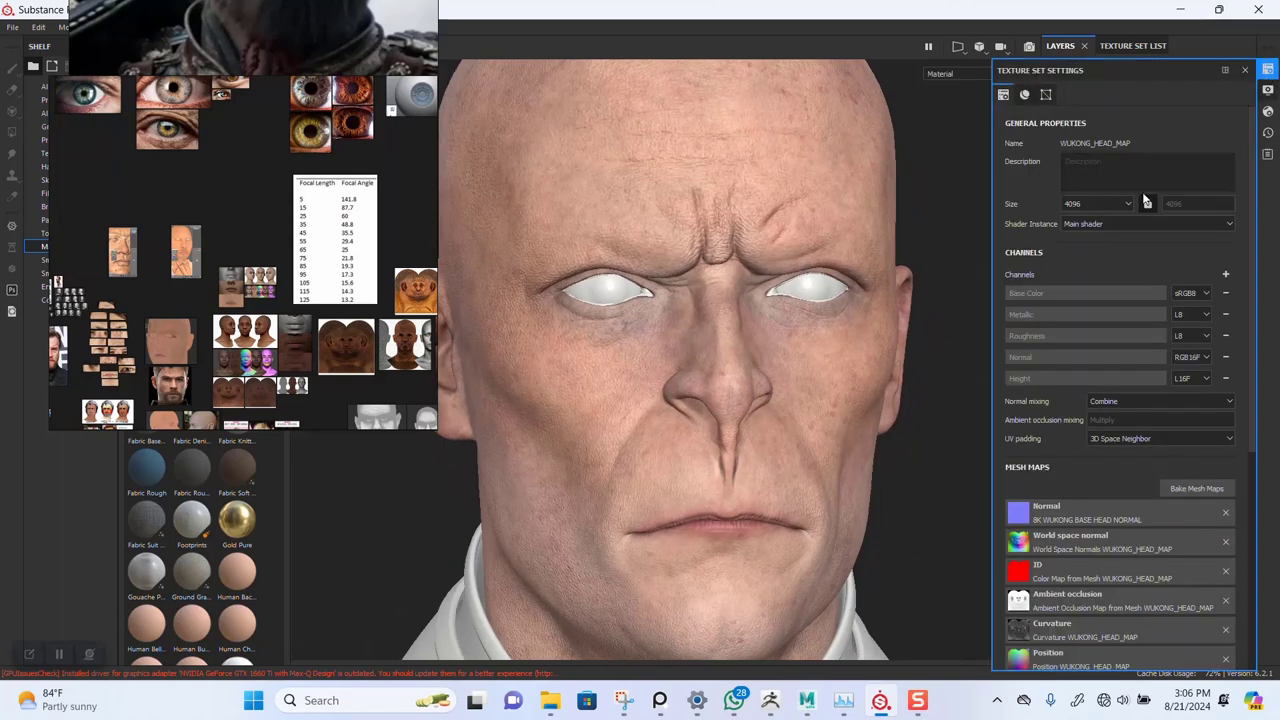
pyautogui.click(1225, 274)
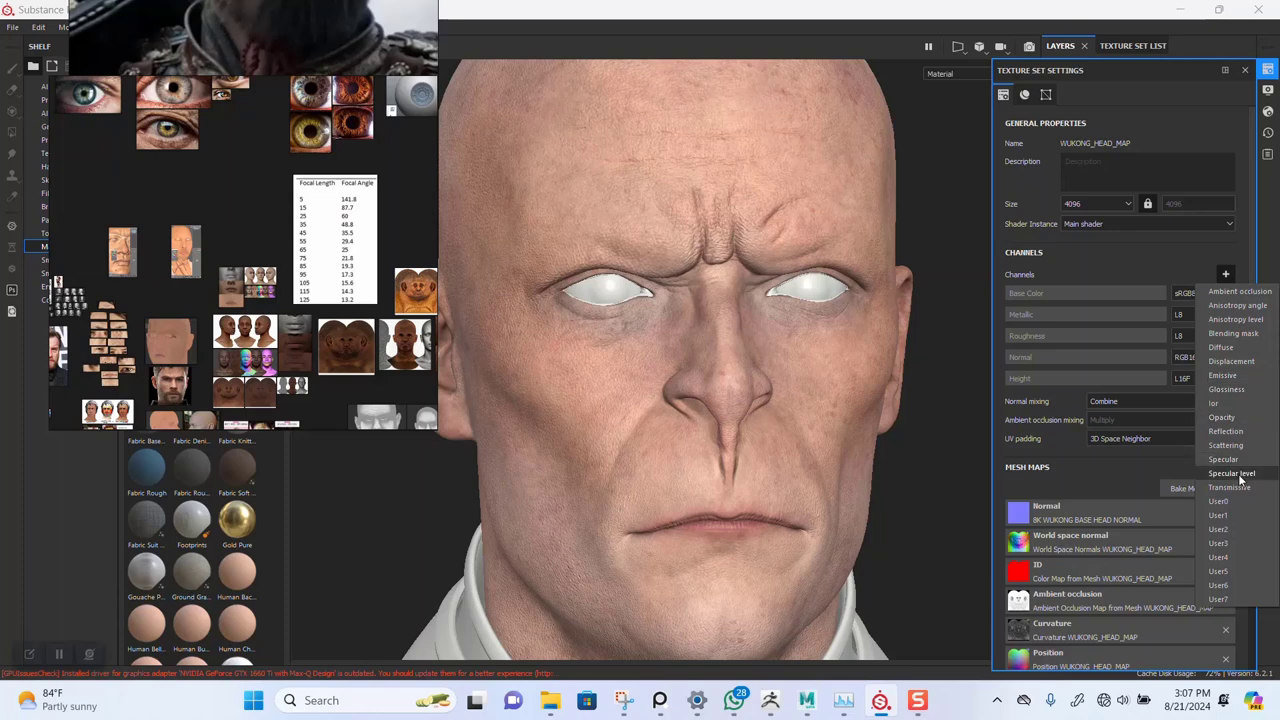
pyautogui.click(1226, 445)
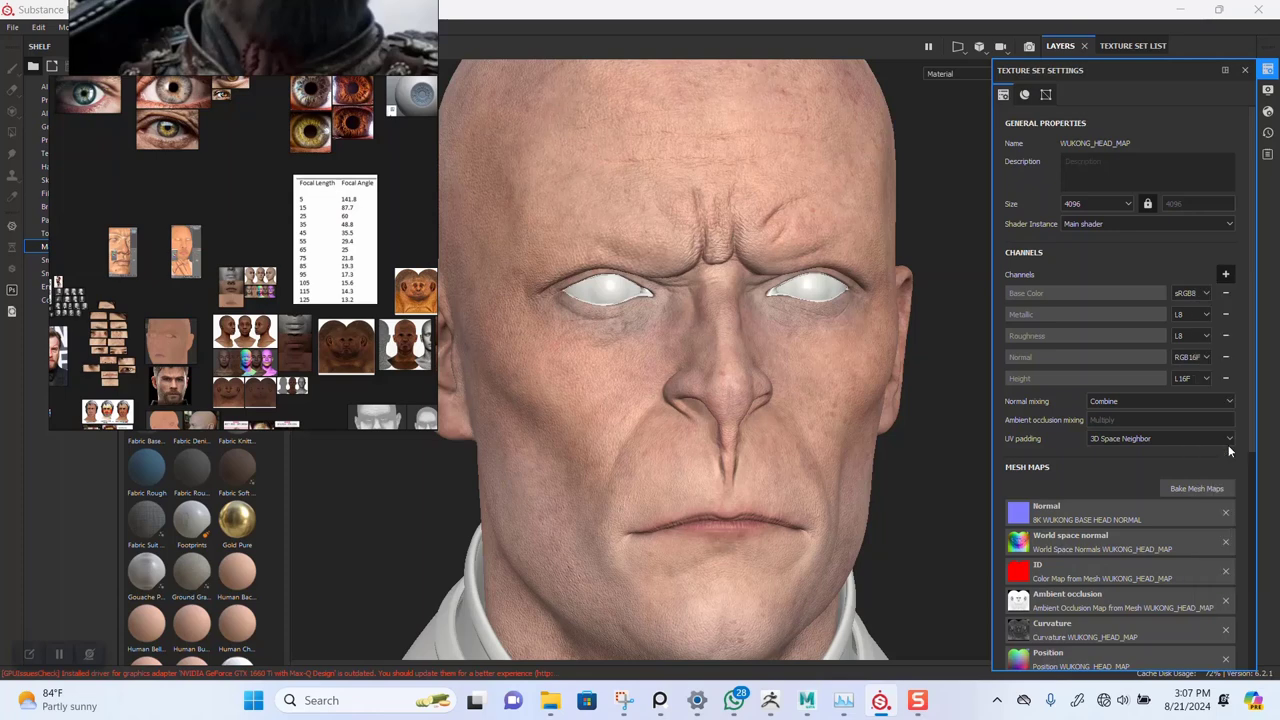
pyautogui.click(1245, 70)
# - Activate subsurface scattering in the display settings and check the main shader's subsurface scattering parameters
pyautogui.click(1267, 90)
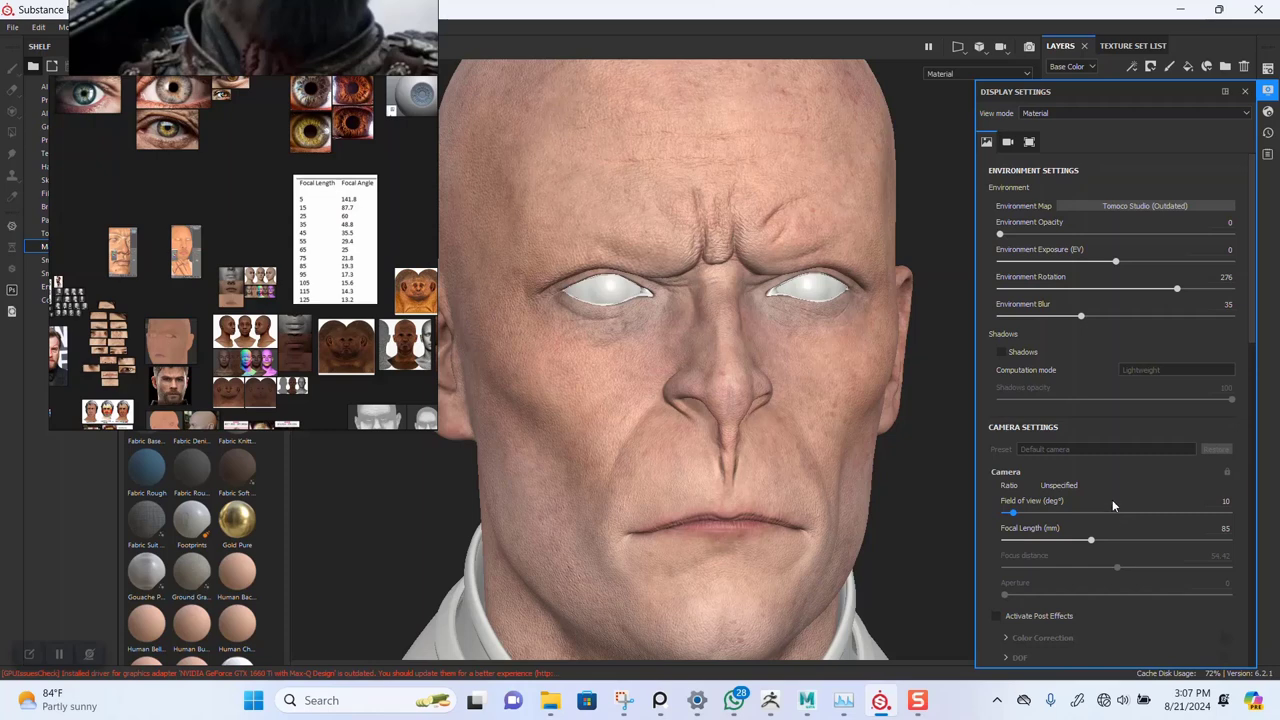
pyautogui.scroll(-8, 1112, 494)
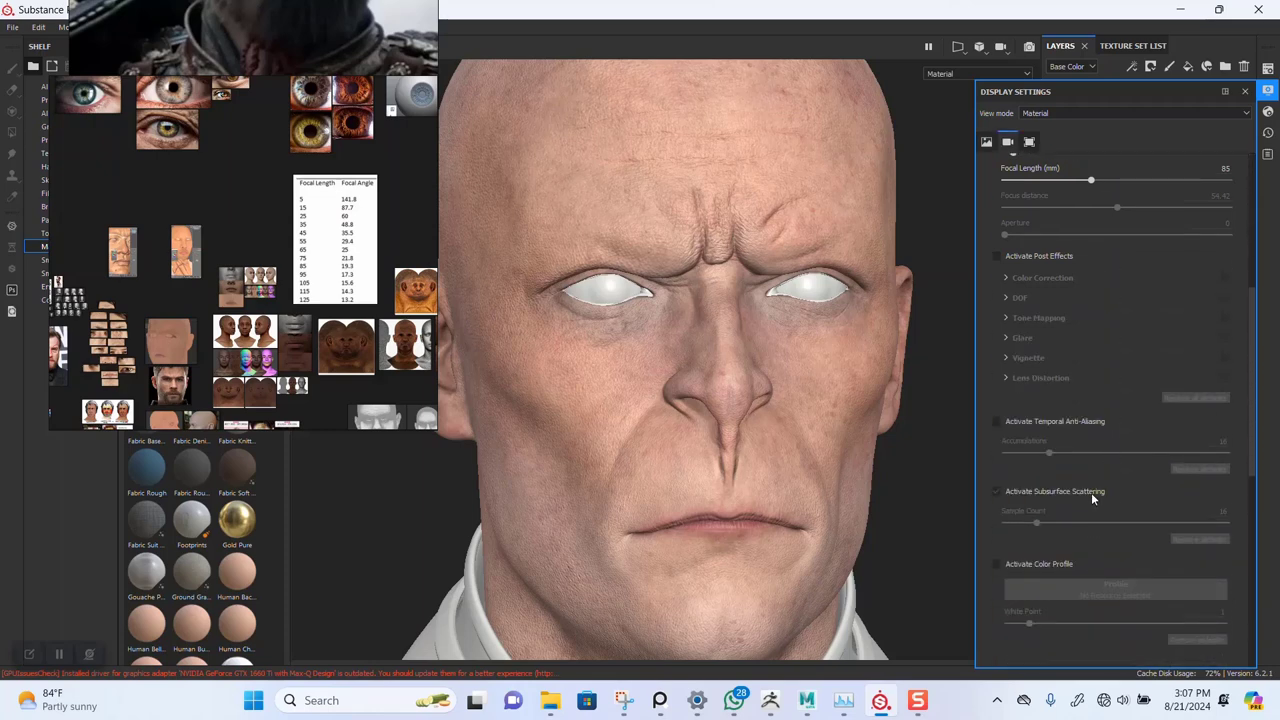
pyautogui.click(995, 491)
pyautogui.click(1246, 92)
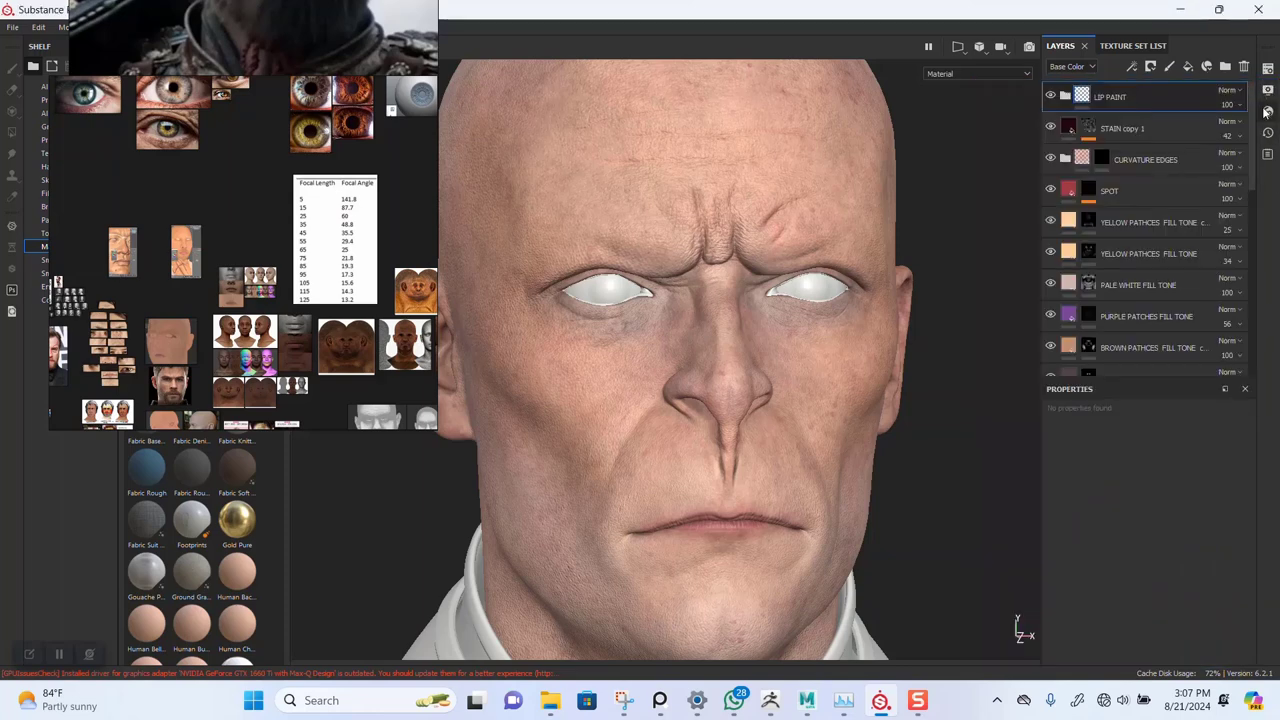
pyautogui.click(1267, 111)
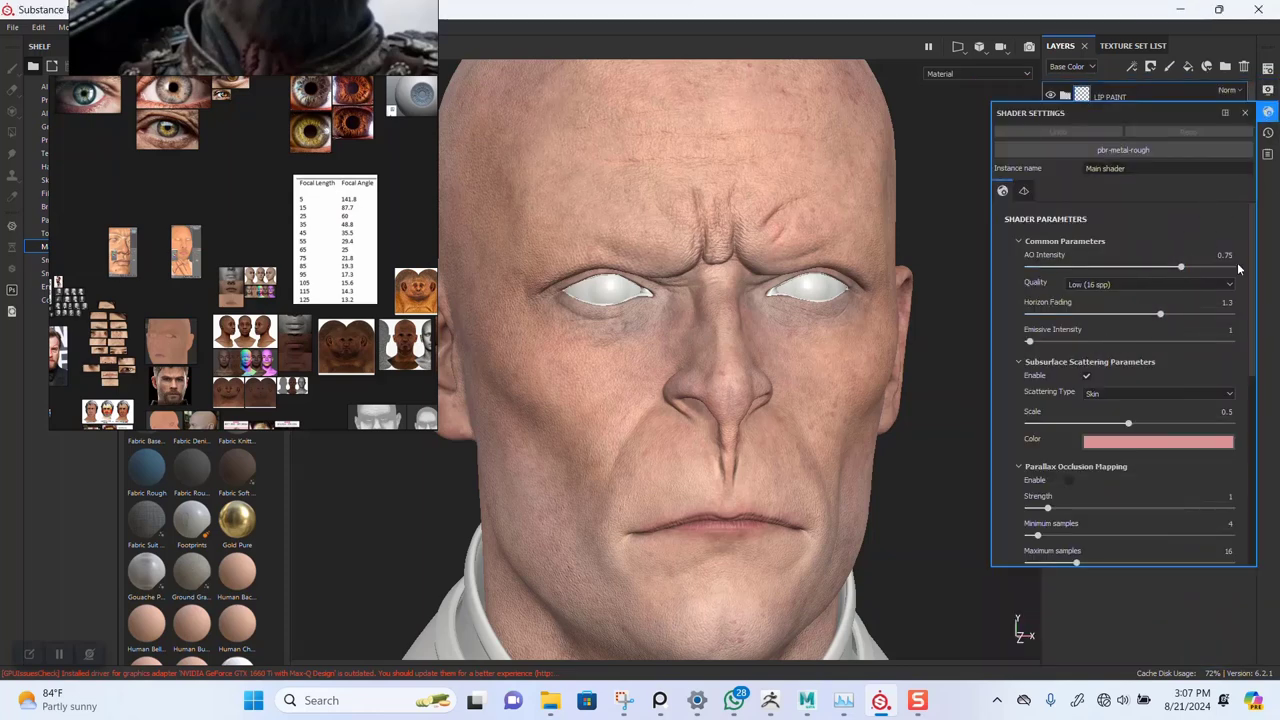
pyautogui.click(1245, 112)
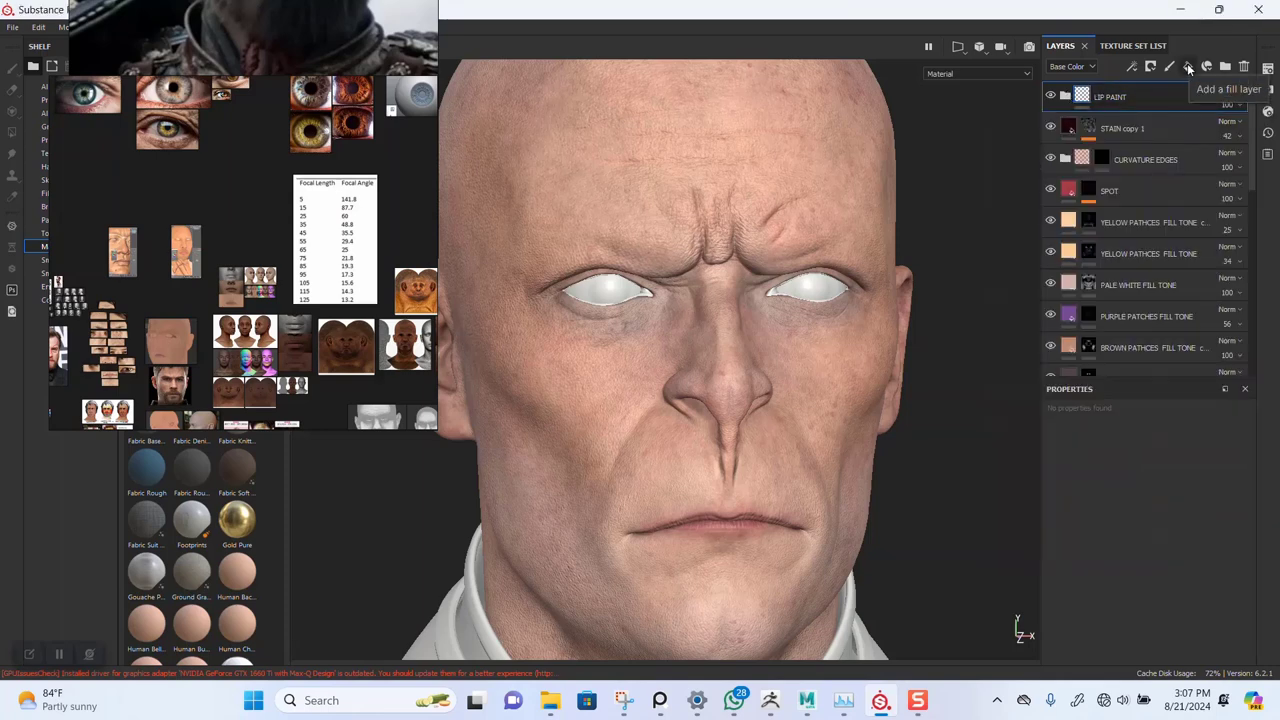
# - Duplicate the SPOT layer and remove the mask from the copy
pyautogui.click(1112, 193)
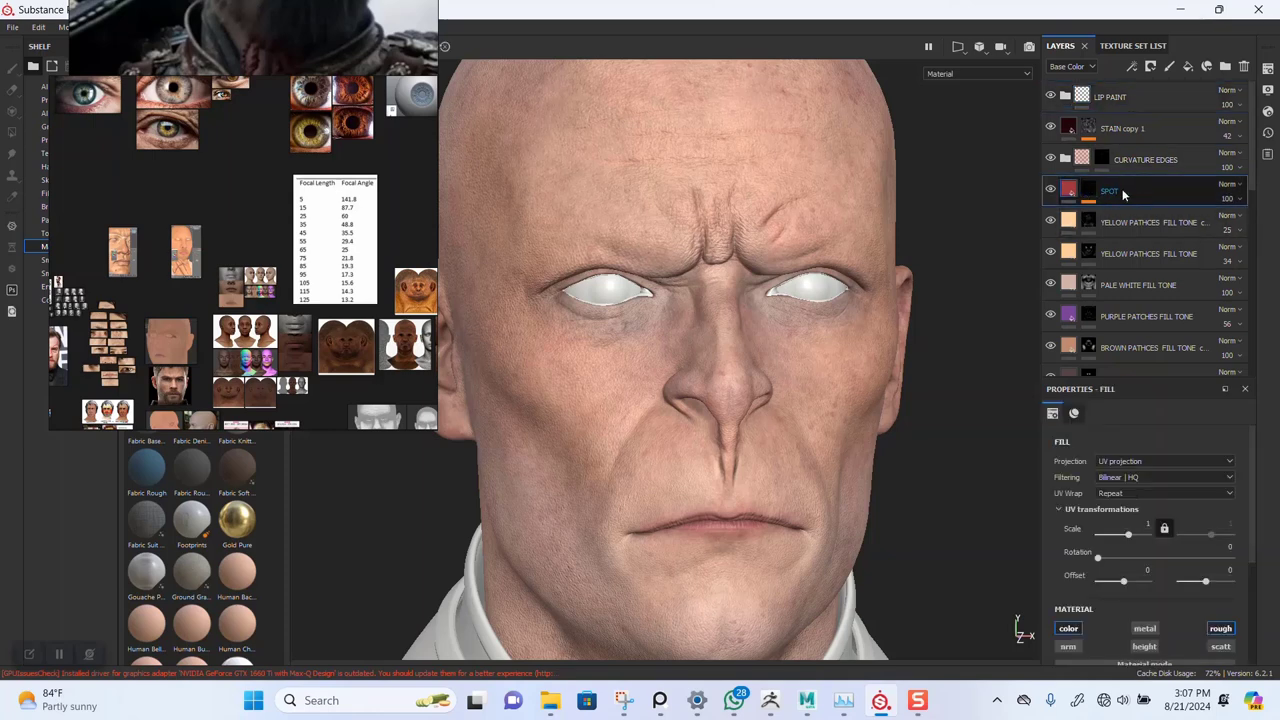
pyautogui.hotkey('ctrl', 'd')
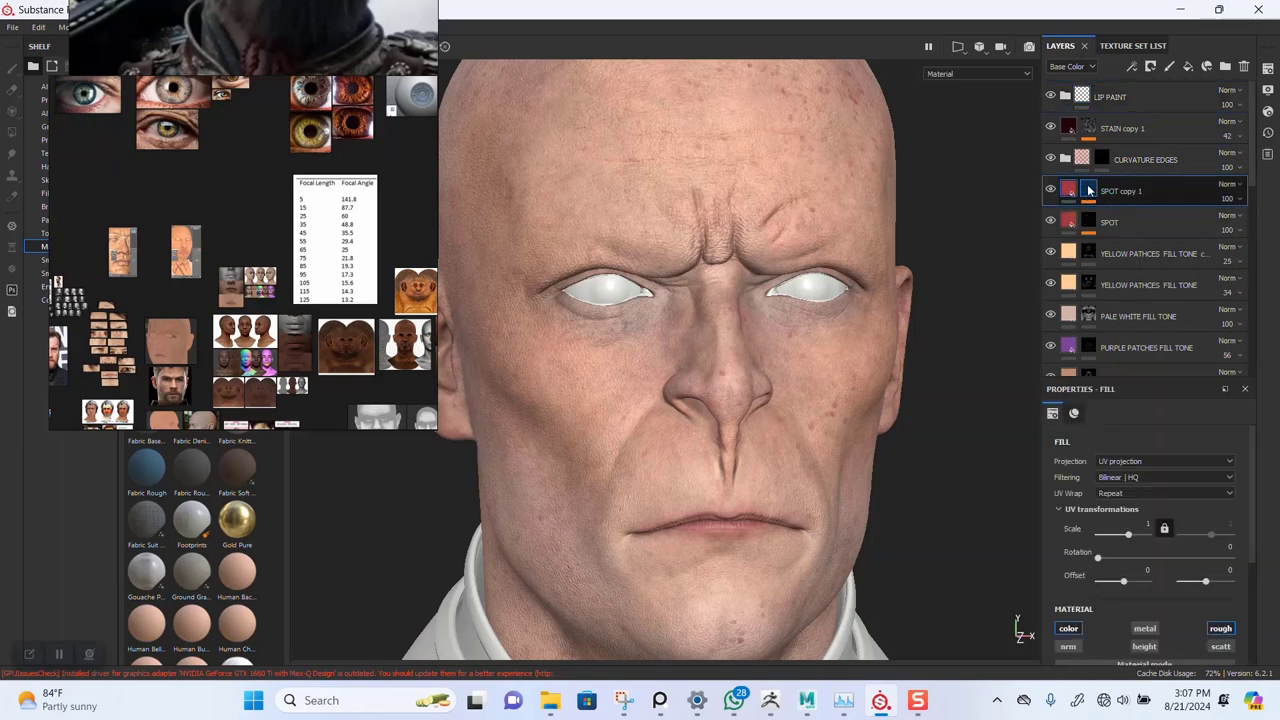
pyautogui.rightClick(1090, 190)
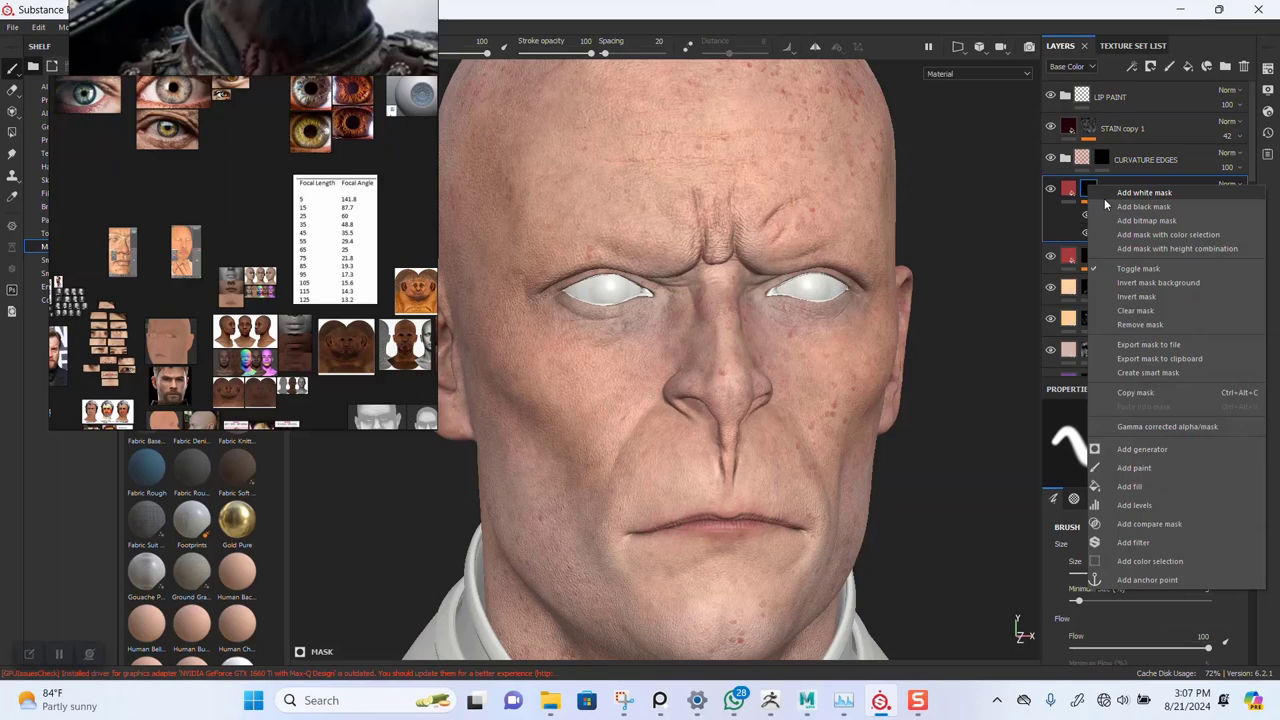
pyautogui.click(1136, 324)
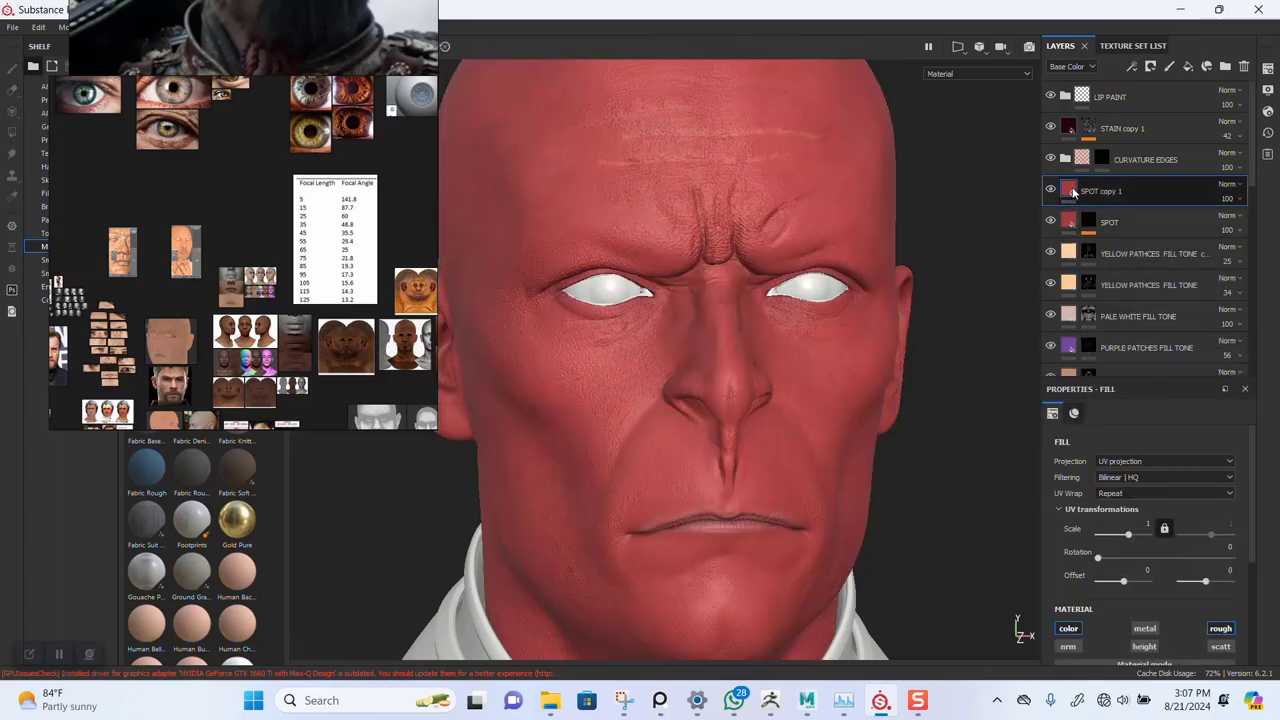
# - Limit the SPOT copy 1 fill to the color and scattering channels and set its scattering to about 0.192
pyautogui.scroll(-3, 1082, 484)
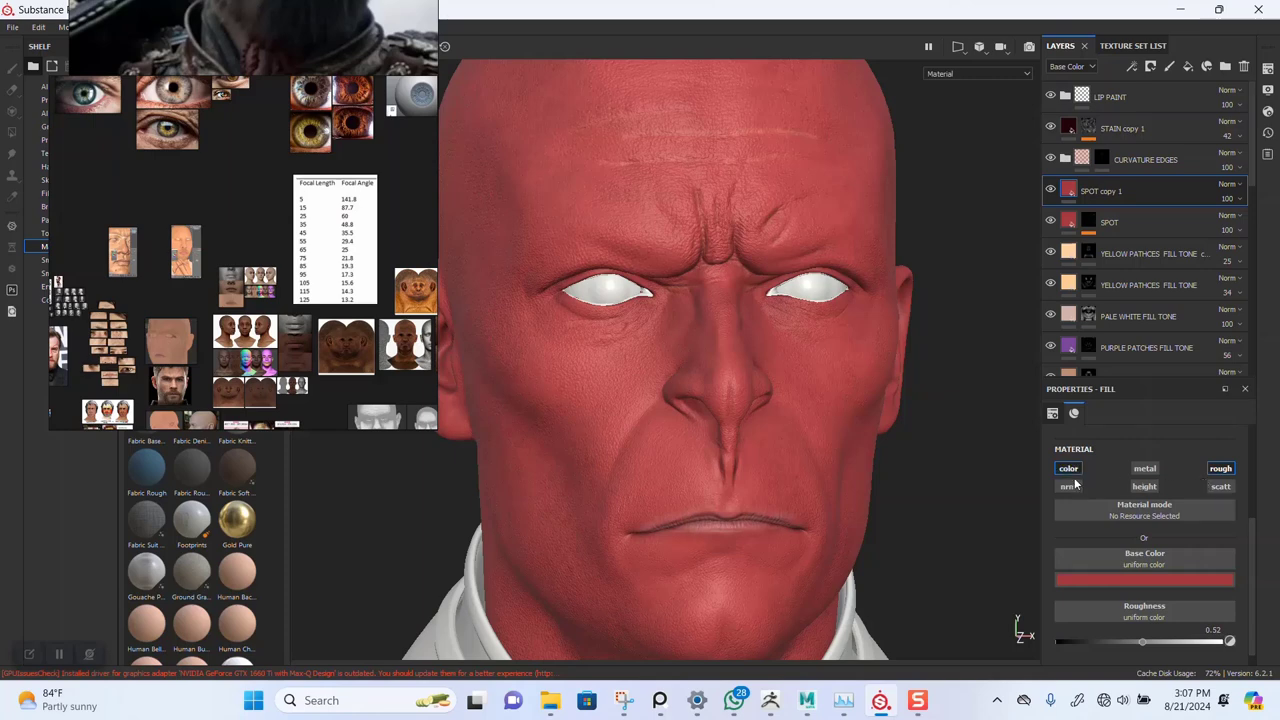
pyautogui.click(1217, 470)
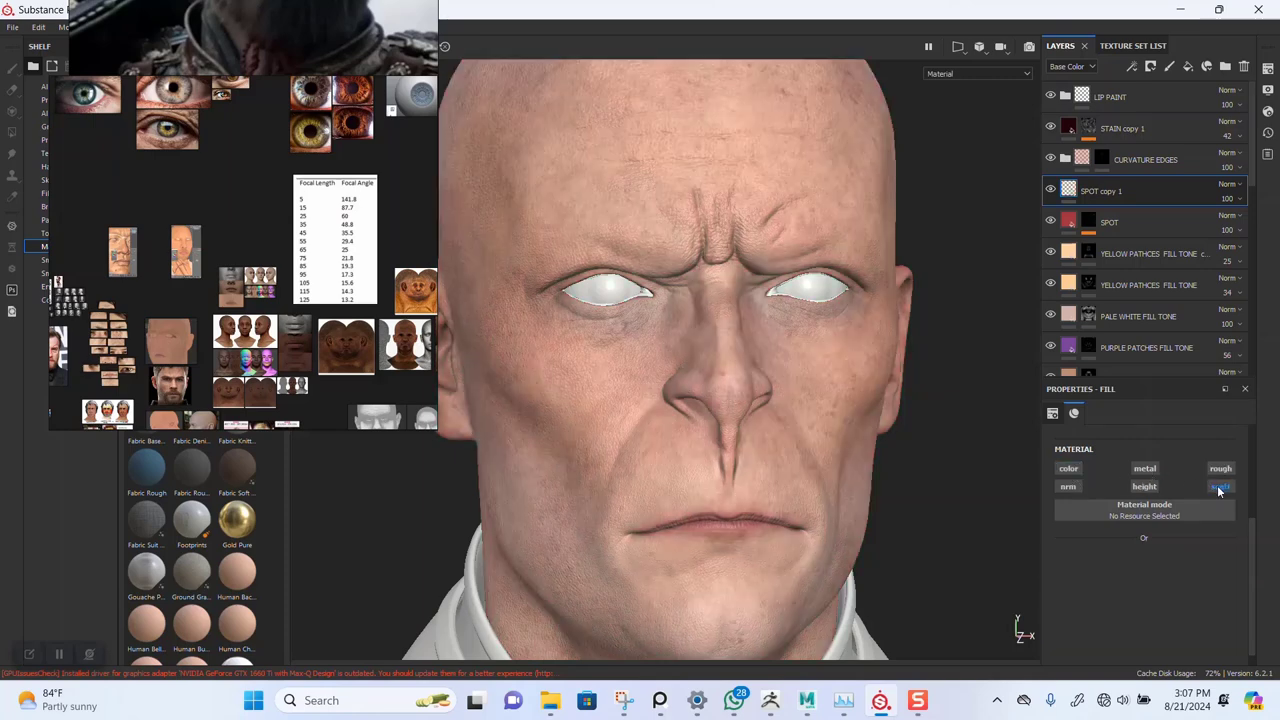
pyautogui.click(1221, 487)
pyautogui.click(1068, 468)
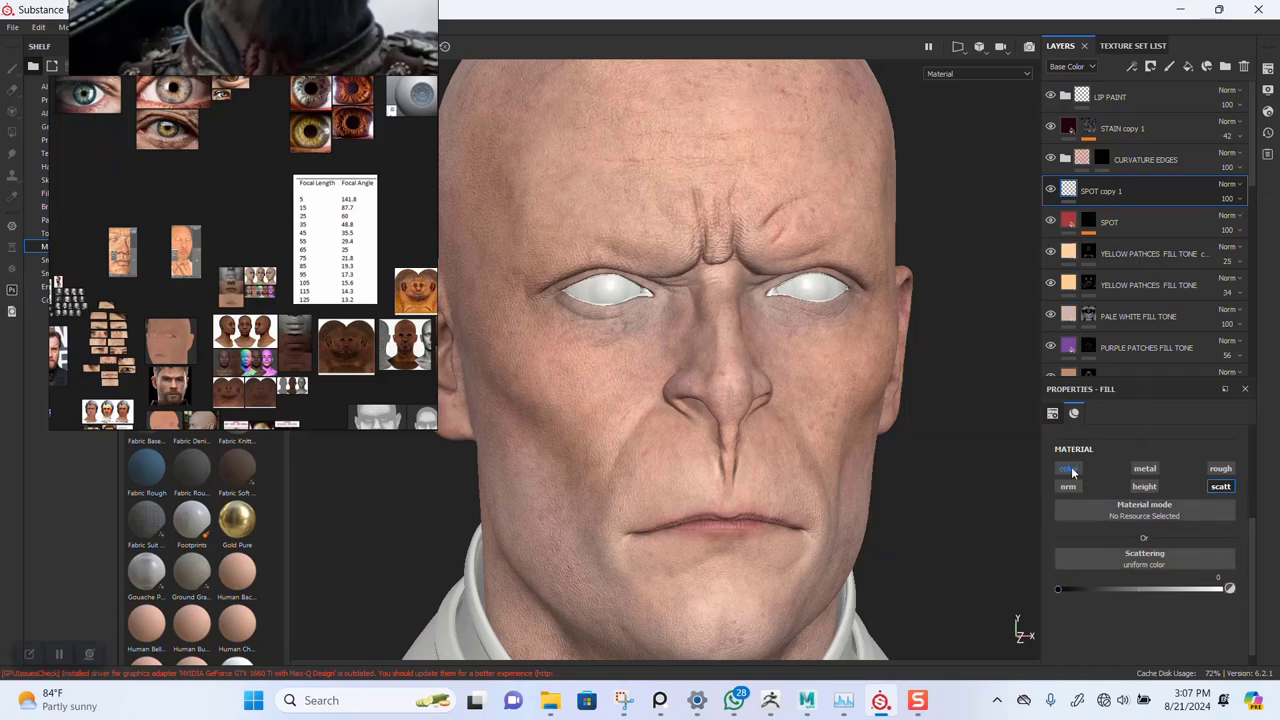
pyautogui.scroll(-1, 1127, 614)
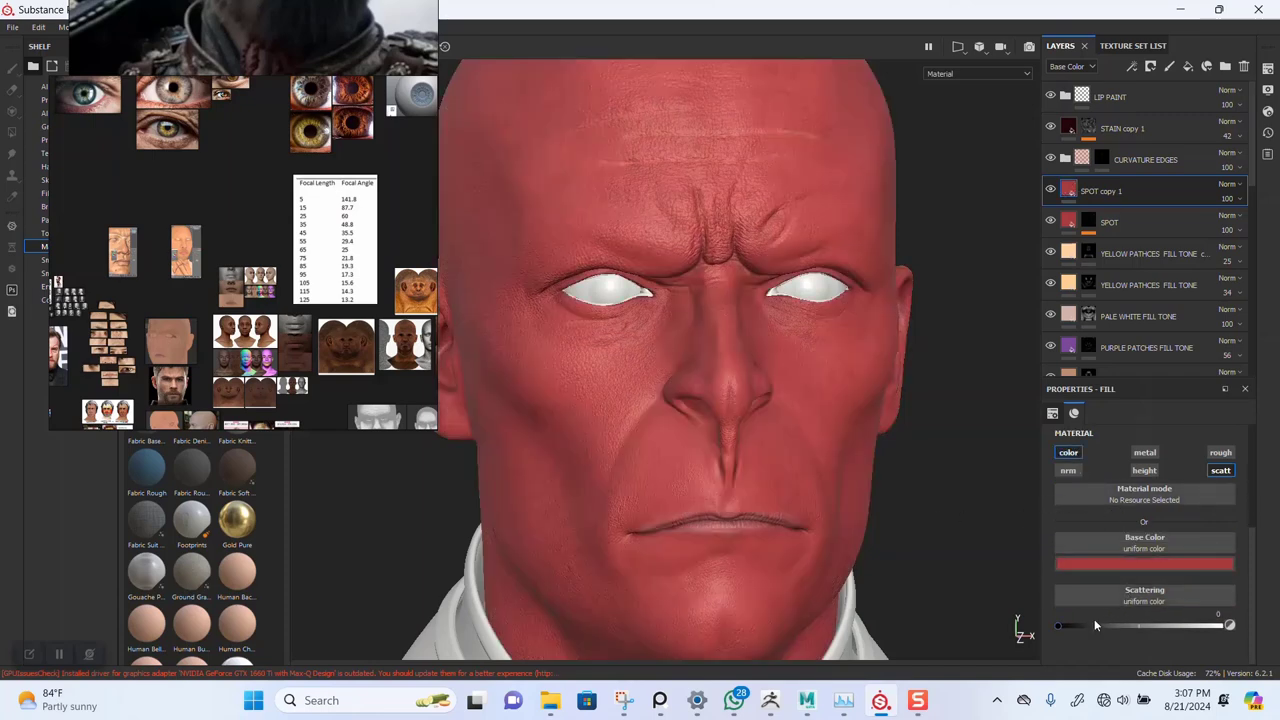
pyautogui.moveTo(1094, 626)
pyautogui.mouseDown()
pyautogui.moveTo(1108, 627)
pyautogui.moveTo(1087, 626)
pyautogui.mouseUp()
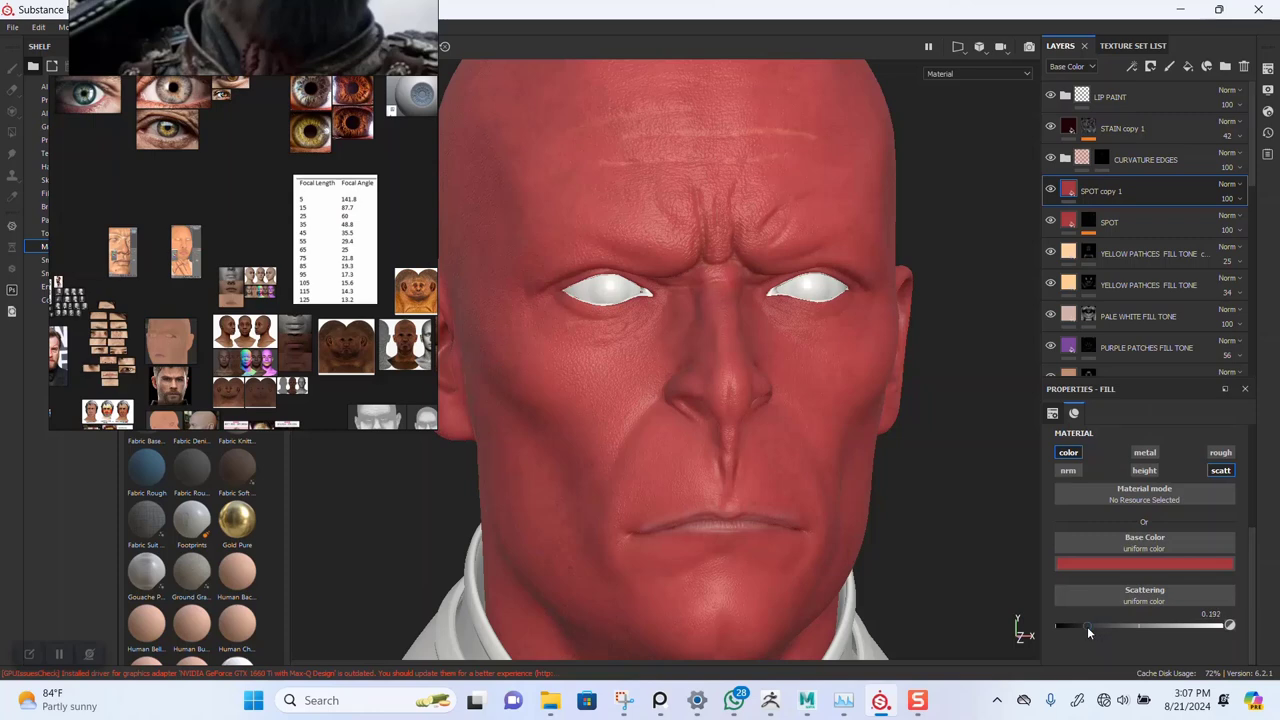
# - Move SPOT copy 1 beneath BASE TONE, directly above the NORMAL layer, and set its scattering to about 0.316
pyautogui.doubleClick(1113, 191)
pyautogui.moveTo(1117, 205); pyautogui.dragTo(1118, 343)
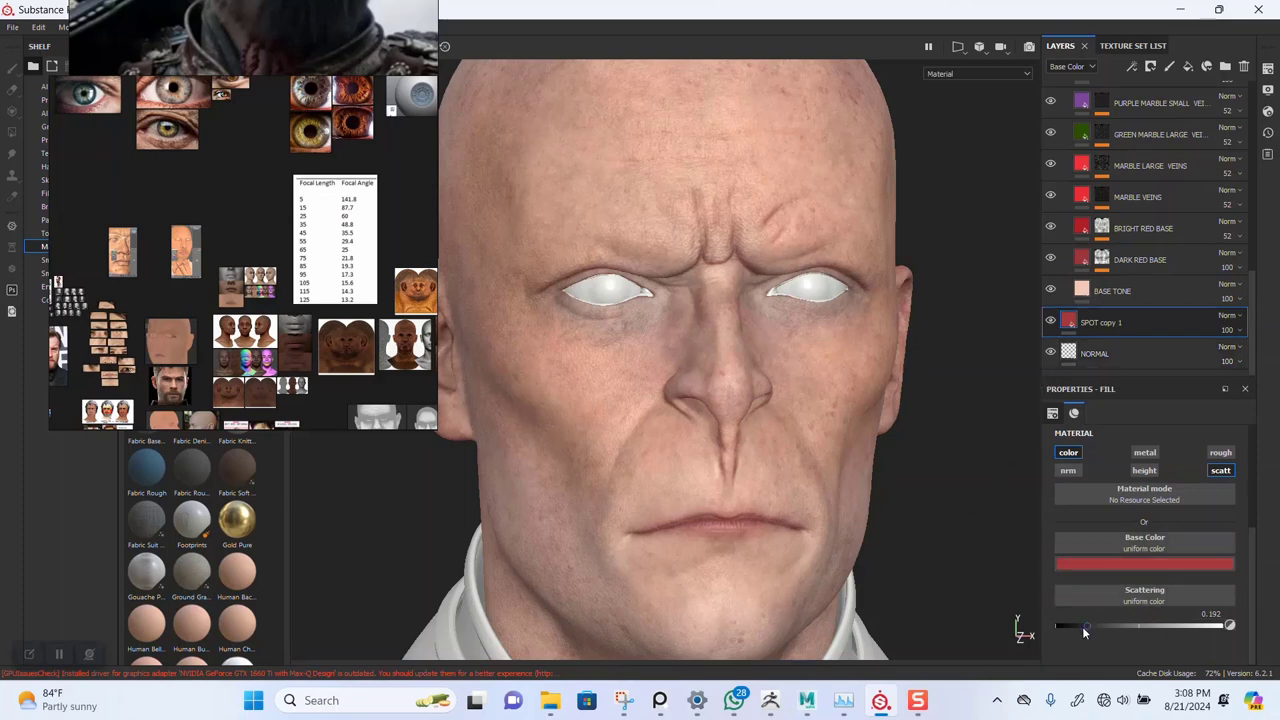
pyautogui.moveTo(1125, 628)
pyautogui.mouseDown()
pyautogui.moveTo(1174, 628)
pyautogui.moveTo(1110, 628)
pyautogui.mouseUp()
# - Move the reference board clear of the head and inspect the skin around the nose and mouth
pyautogui.moveTo(328, 327); pyautogui.dragTo(144, 260, button='right')
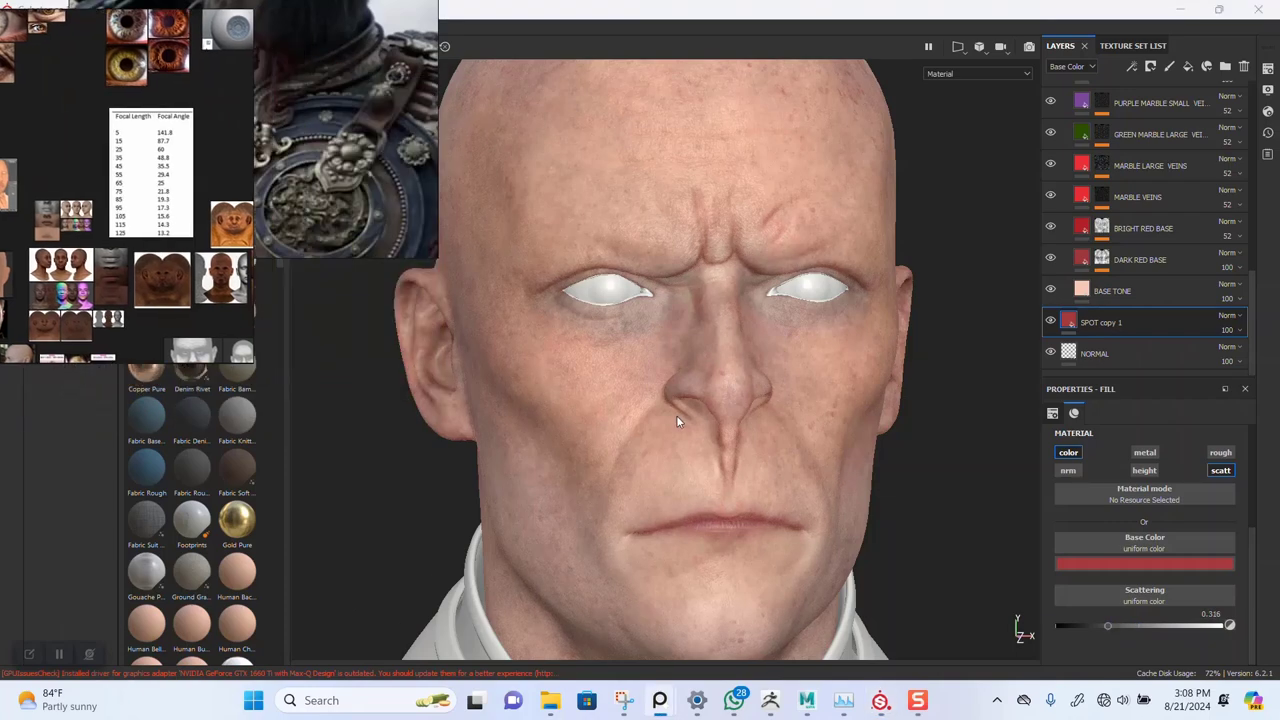
pyautogui.keyDown('alt'); pyautogui.moveTo(706, 390); pyautogui.dragTo(757, 237, button='middle'); pyautogui.keyUp('alt')
pyautogui.keyDown('alt'); pyautogui.moveTo(743, 337); pyautogui.dragTo(767, 404, button='right'); pyautogui.keyUp('alt')
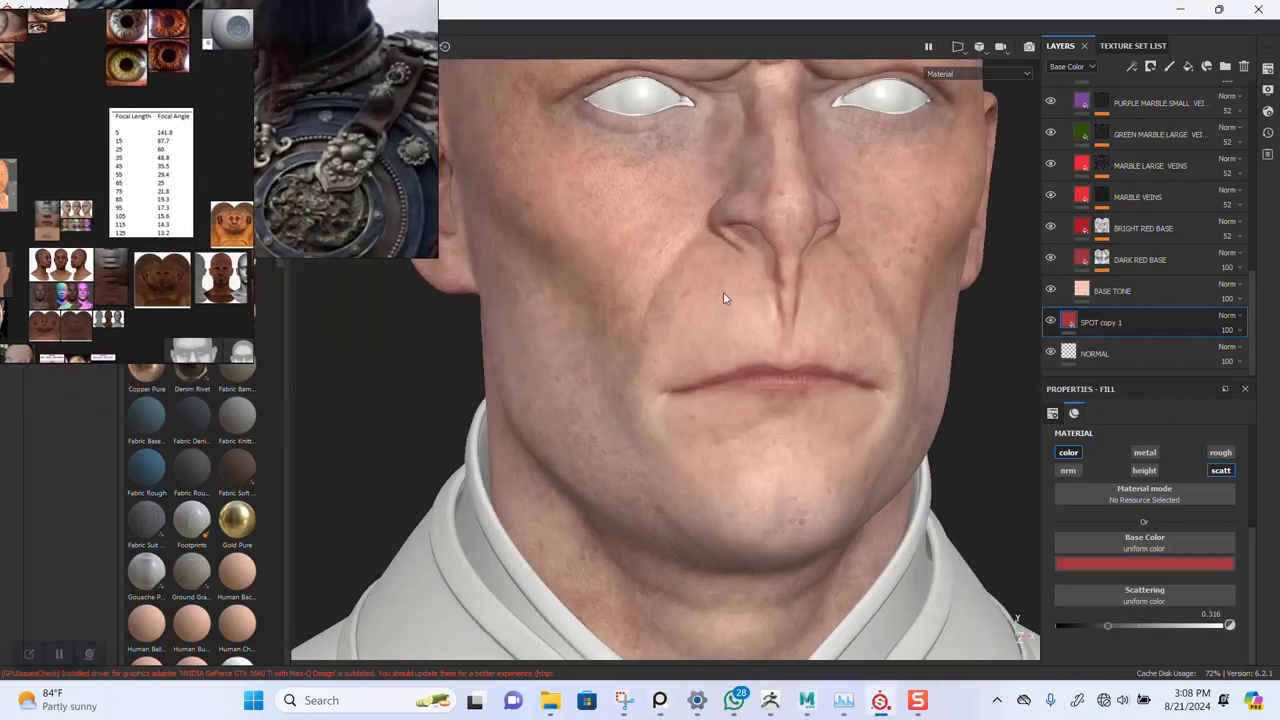
pyautogui.keyDown('alt'); pyautogui.moveTo(723, 292); pyautogui.dragTo(710, 375, button='right'); pyautogui.keyUp('alt')
pyautogui.keyDown('alt'); pyautogui.moveTo(690, 268); pyautogui.dragTo(710, 363, button='middle'); pyautogui.keyUp('alt')
# - Add a fill layer above the LIP PAINT folder and limit it to the roughness channel
pyautogui.scroll(2, 1118, 153)
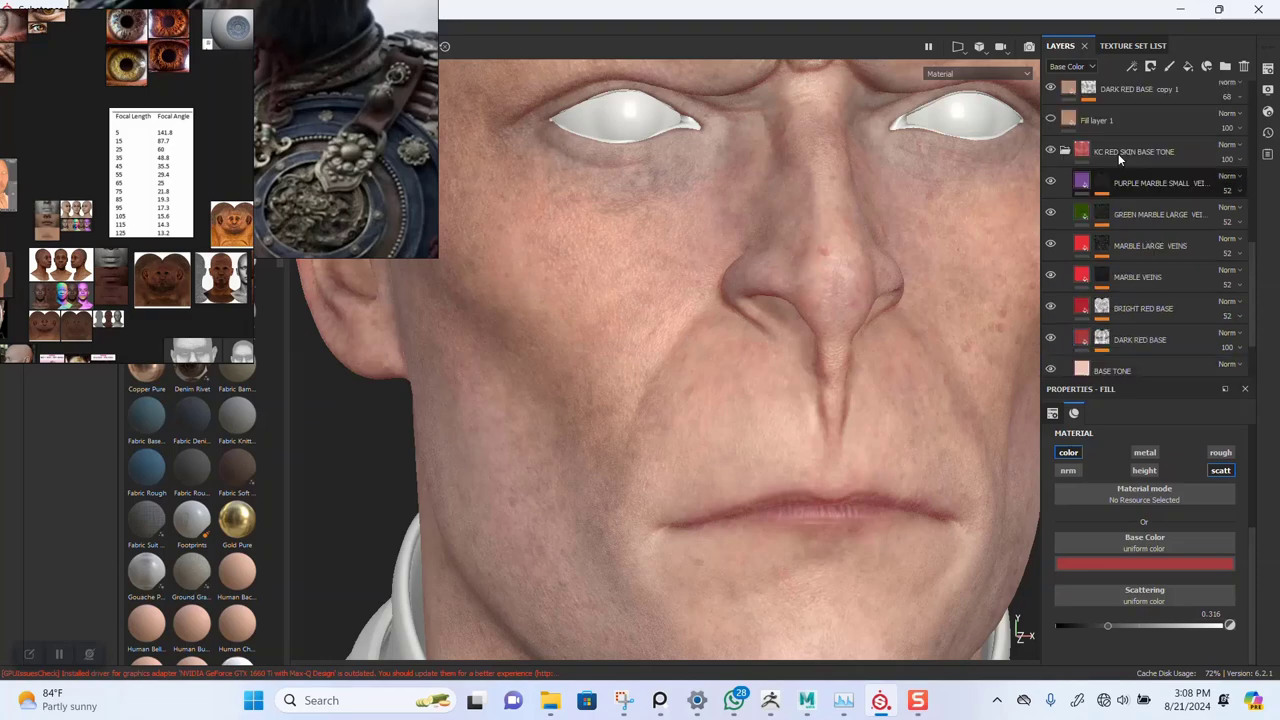
pyautogui.scroll(5, 1126, 172)
pyautogui.click(1120, 92)
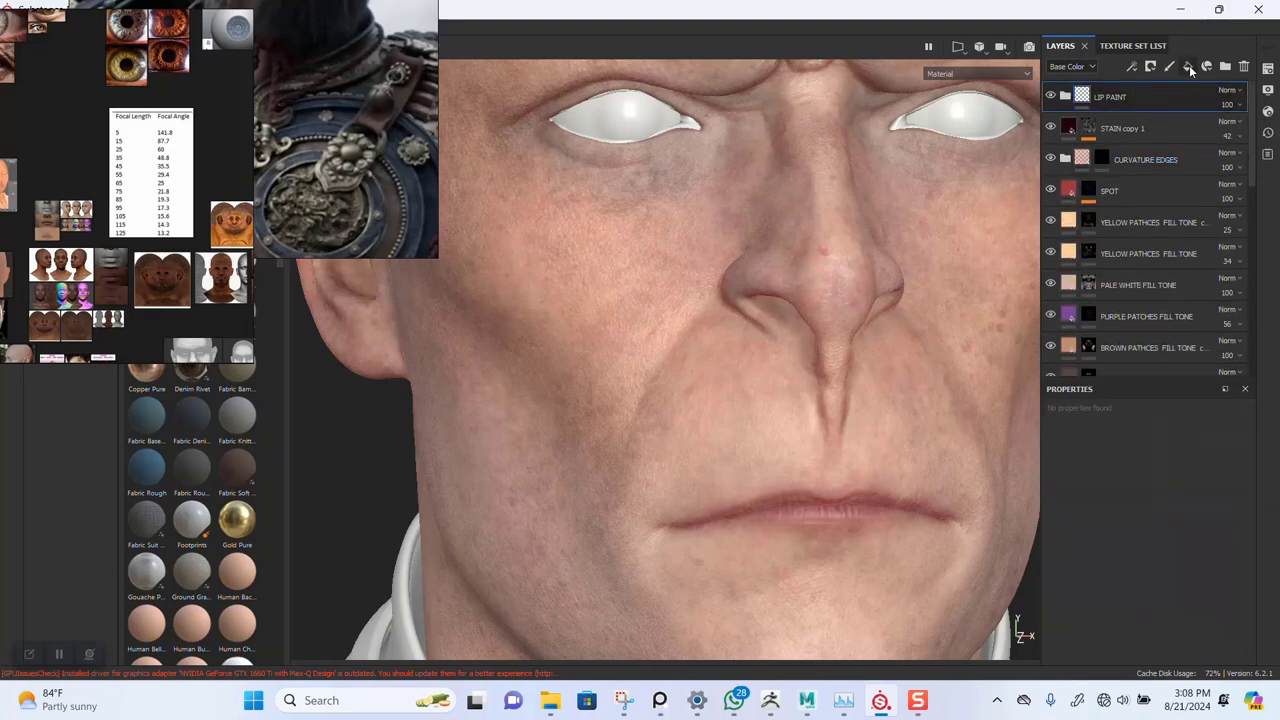
pyautogui.click(1188, 66)
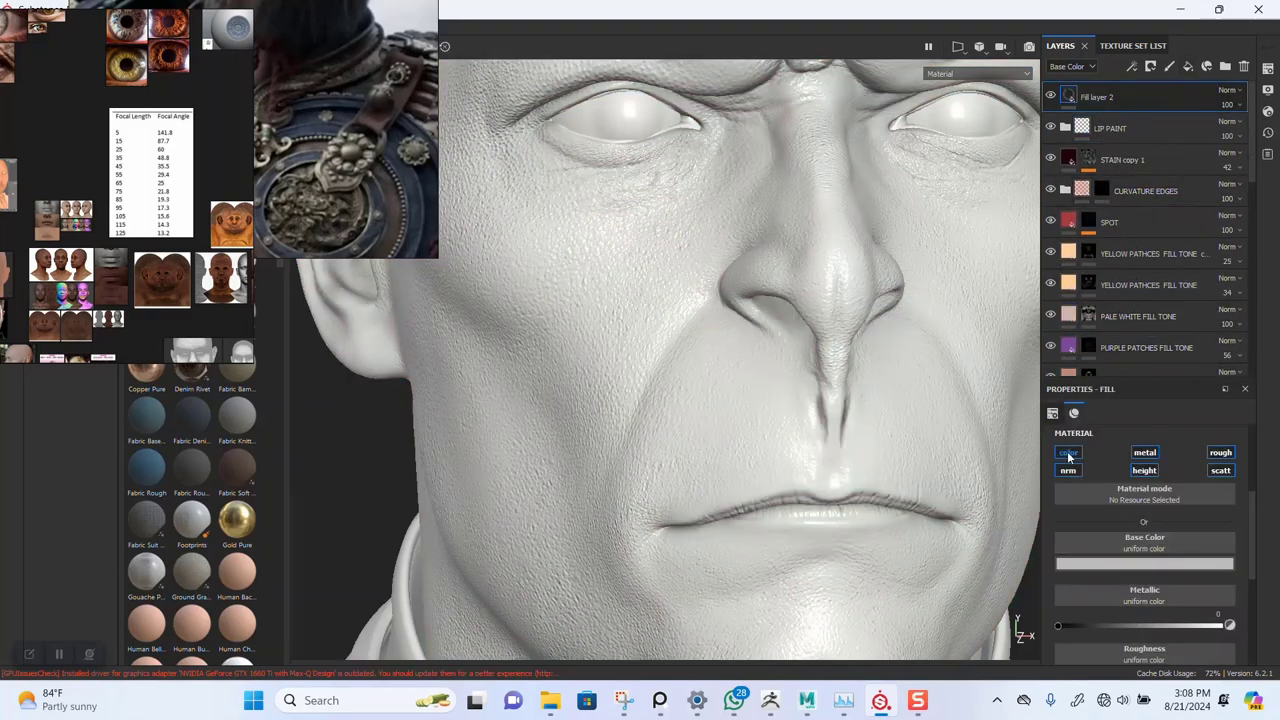
pyautogui.click(1068, 452)
pyautogui.click(1068, 470)
pyautogui.click(1144, 470)
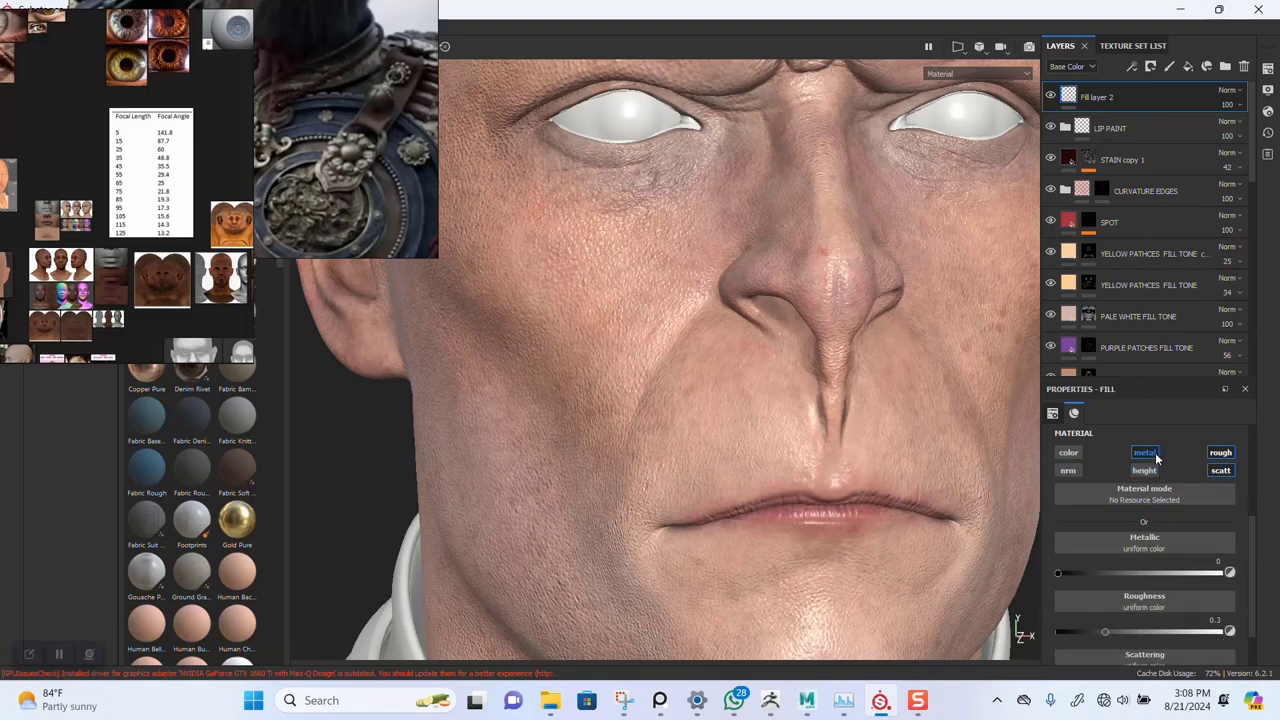
pyautogui.click(1145, 453)
# - Set the new fill layer's roughness to about 0.352
pyautogui.keyDown('alt'); pyautogui.moveTo(777, 477); pyautogui.dragTo(720, 400, button='right'); pyautogui.keyUp('alt')
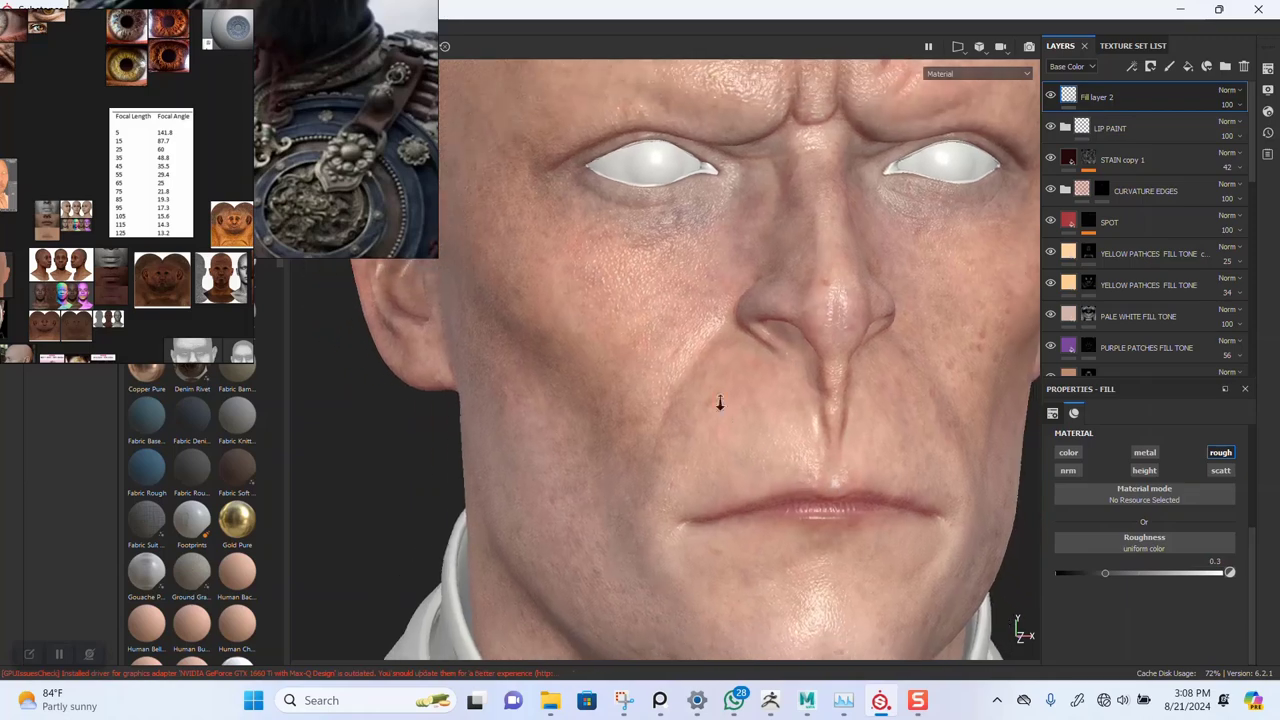
pyautogui.keyDown('alt'); pyautogui.moveTo(720, 400); pyautogui.dragTo(803, 416); pyautogui.keyUp('alt')
pyautogui.keyDown('alt'); pyautogui.moveTo(803, 416); pyautogui.dragTo(780, 345, button='middle'); pyautogui.keyUp('alt')
pyautogui.keyDown('alt'); pyautogui.moveTo(829, 394); pyautogui.dragTo(785, 409); pyautogui.keyUp('alt')
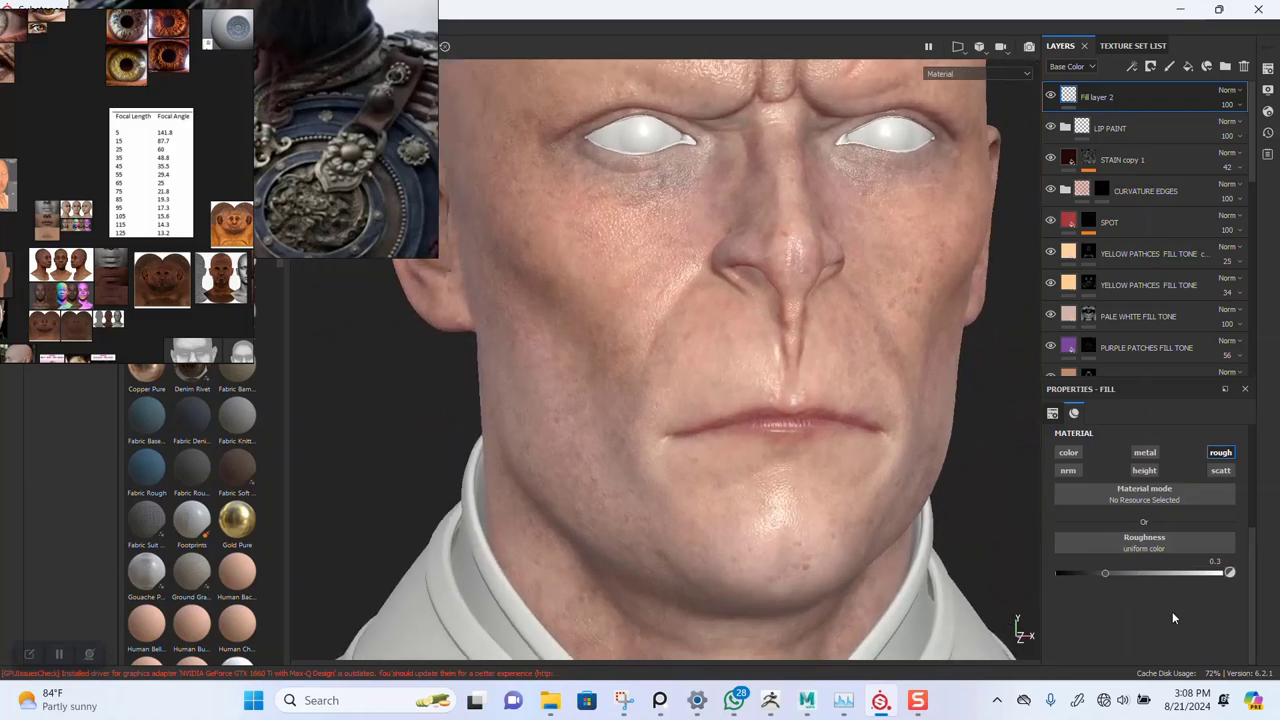
pyautogui.moveTo(1106, 576); pyautogui.dragTo(1124, 577)
# - Rotate the environment lighting and examine the skin's shine around the lips, chin and cheeks
pyautogui.keyDown('shift'); pyautogui.moveTo(870, 484); pyautogui.dragTo(872, 358, button='right'); pyautogui.keyUp('shift')
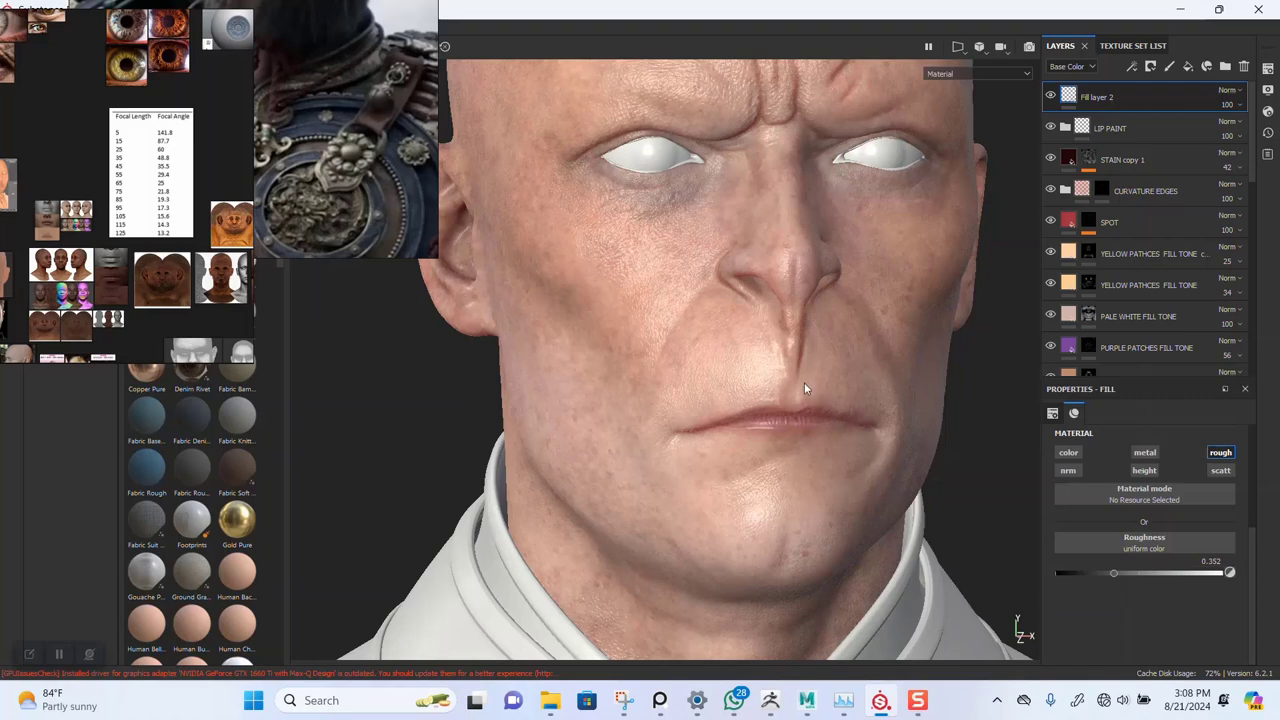
pyautogui.keyDown('alt'); pyautogui.moveTo(806, 388); pyautogui.dragTo(811, 337, button='middle'); pyautogui.keyUp('alt')
pyautogui.keyDown('alt'); pyautogui.moveTo(811, 337); pyautogui.dragTo(768, 308, button='right'); pyautogui.keyUp('alt')
pyautogui.keyDown('alt'); pyautogui.moveTo(832, 498); pyautogui.dragTo(771, 357, button='middle'); pyautogui.keyUp('alt')
pyautogui.keyDown('alt'); pyautogui.moveTo(771, 357); pyautogui.dragTo(760, 300, button='right'); pyautogui.keyUp('alt')
pyautogui.keyDown('alt'); pyautogui.moveTo(728, 466); pyautogui.dragTo(735, 438); pyautogui.keyUp('alt')
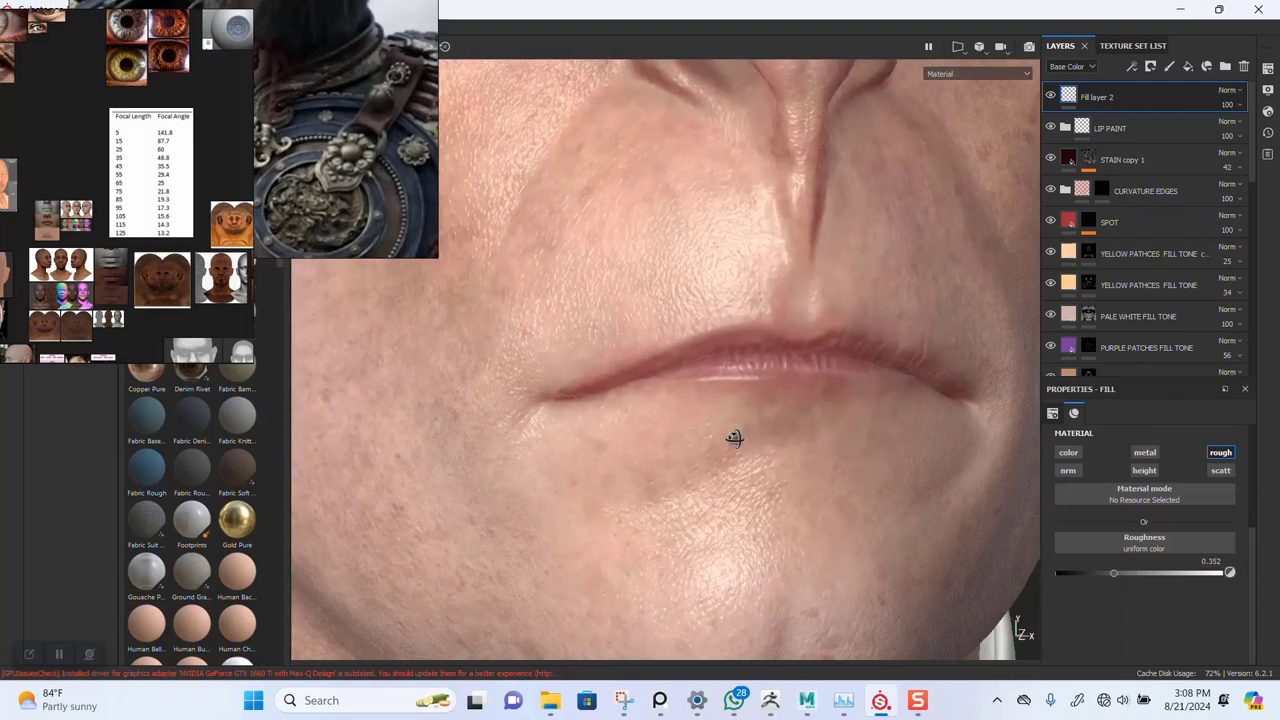
pyautogui.keyDown('alt'); pyautogui.moveTo(755, 483); pyautogui.dragTo(690, 473, button='right'); pyautogui.keyUp('alt')
pyautogui.keyDown('alt'); pyautogui.moveTo(652, 424); pyautogui.dragTo(829, 349); pyautogui.keyUp('alt')
# - Rename the SPOT copy 1 layer as SSS
pyautogui.scroll(-2, 1103, 330)
pyautogui.scroll(-5, 1103, 330)
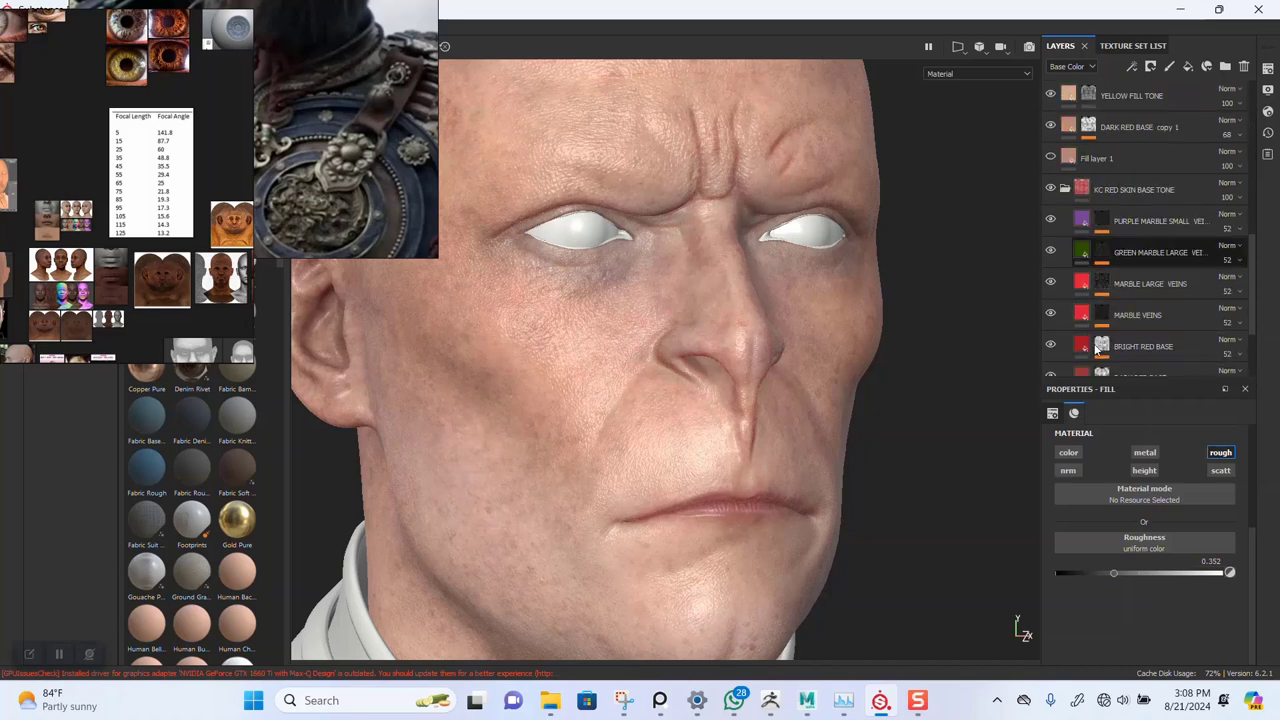
pyautogui.click(1104, 323)
pyautogui.doubleClick(1104, 323)
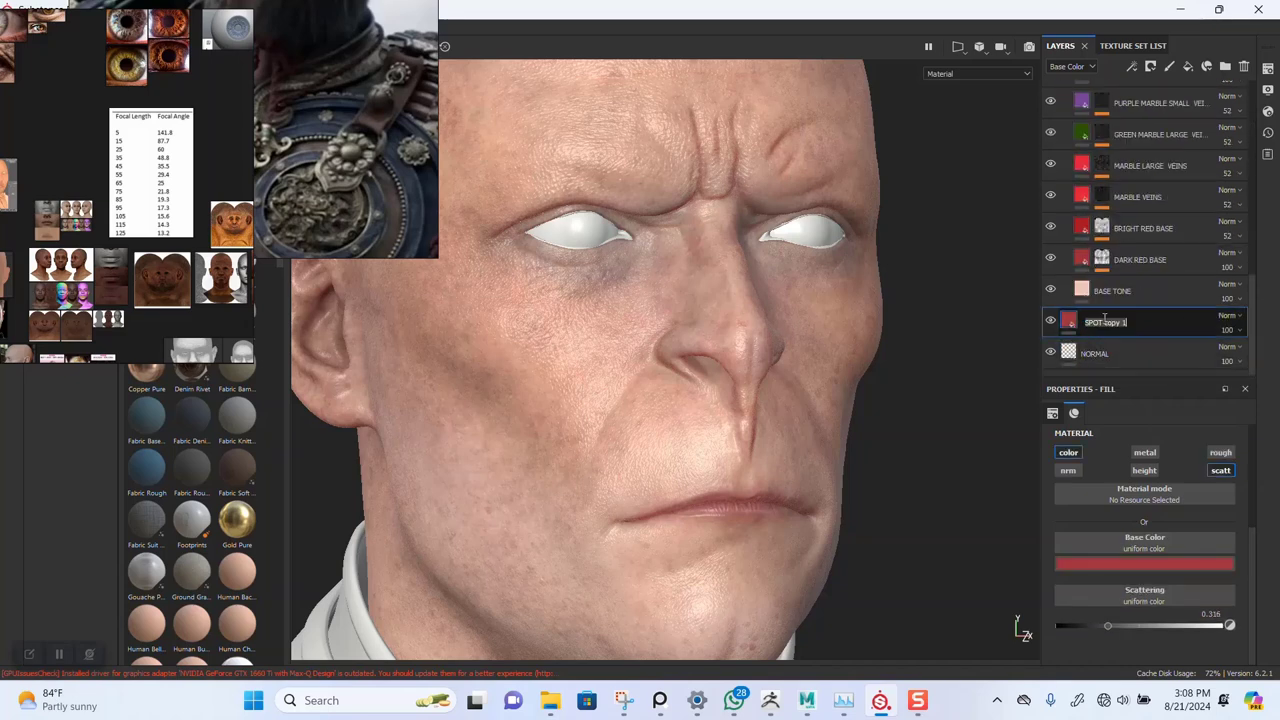
pyautogui.write('s')
pyautogui.press('Return')
# - Change the SSS layer's base color to a brighter, more saturated crimson by adjusting its hue, saturation and value
pyautogui.click(1174, 564)
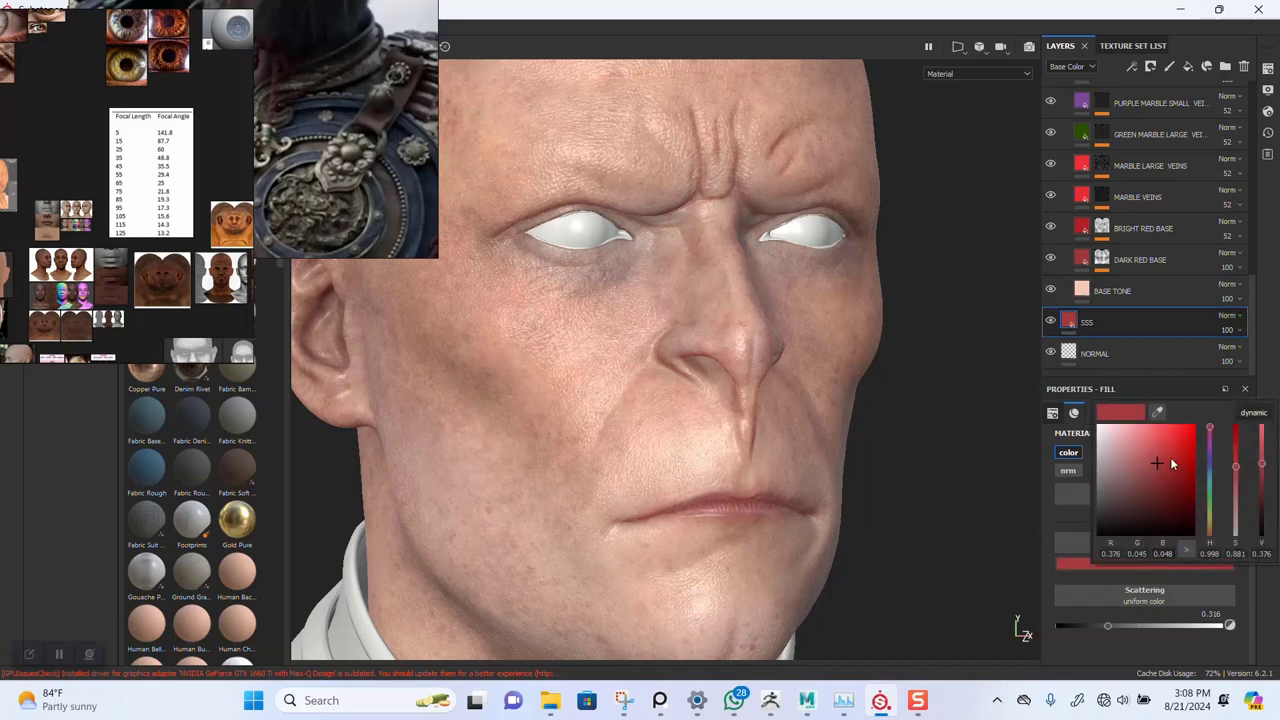
pyautogui.moveTo(1235, 463); pyautogui.dragTo(1238, 455)
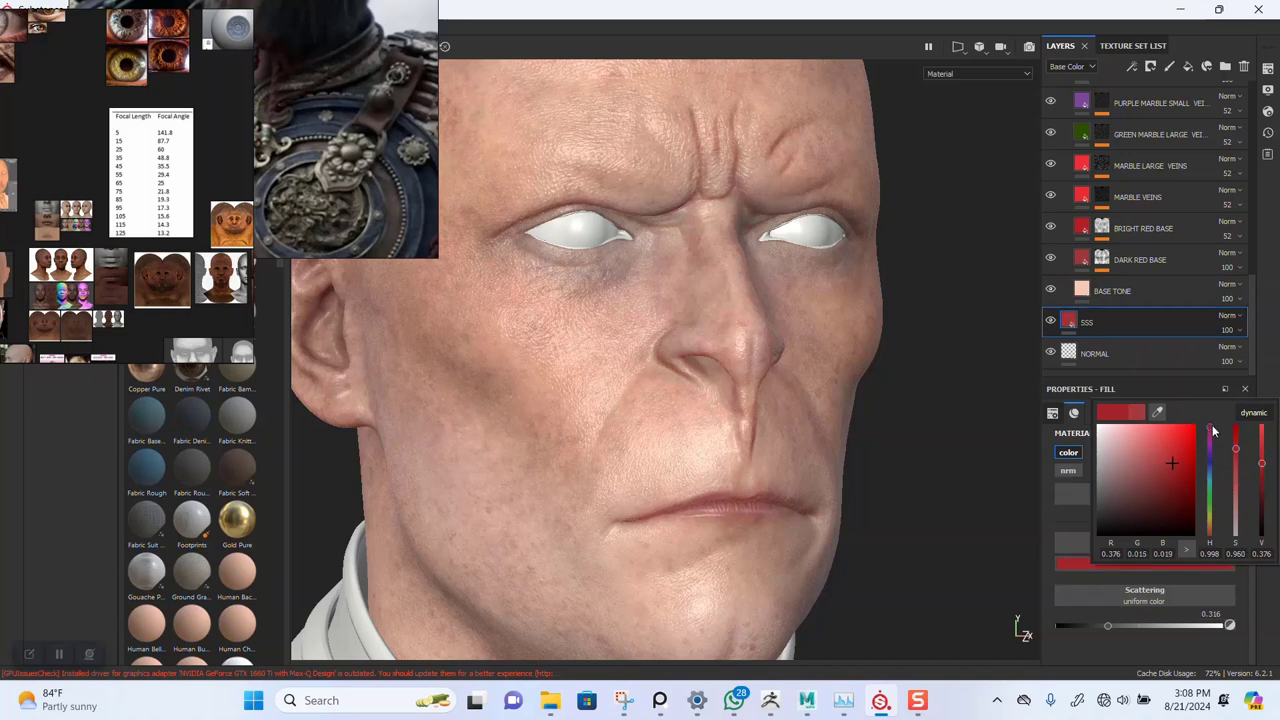
pyautogui.moveTo(1212, 425); pyautogui.dragTo(1211, 433)
pyautogui.click(1174, 451)
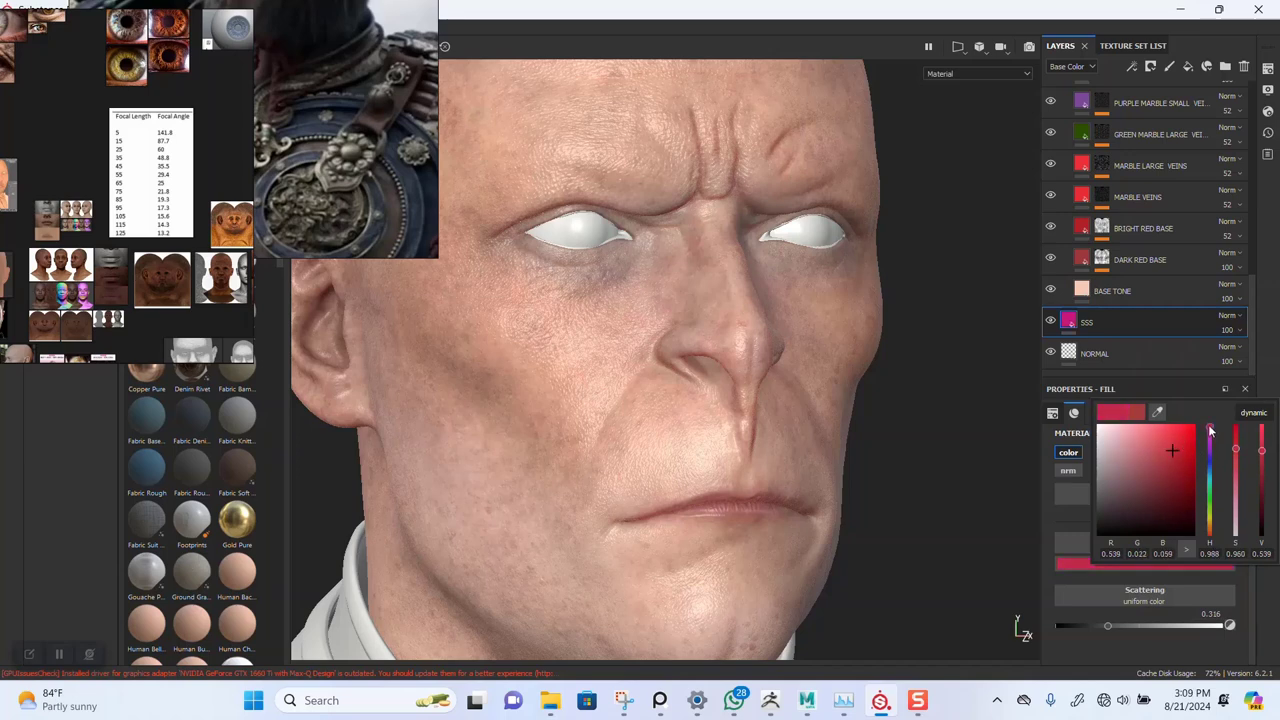
pyautogui.click(1185, 448)
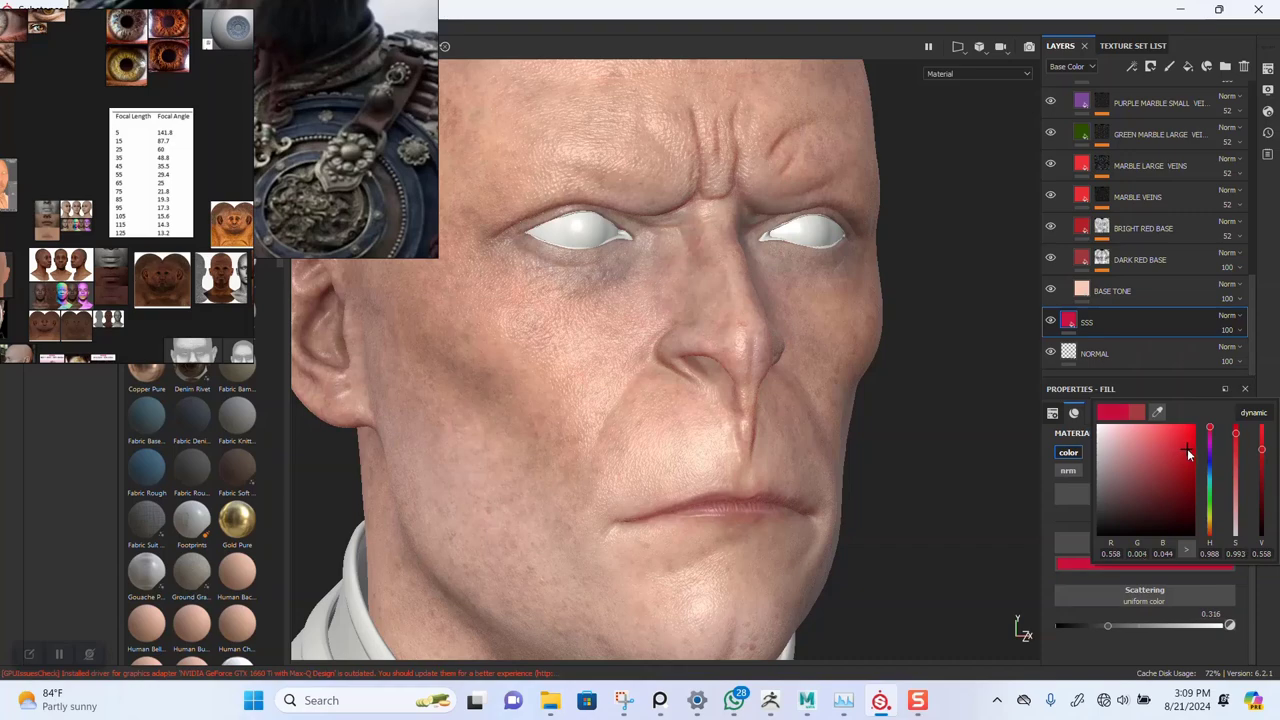
pyautogui.moveTo(1187, 448); pyautogui.dragTo(1188, 444)
# - Test a high scattering of about 0.92 on the SSS layer, and settle on 0.38
pyautogui.keyDown('alt'); pyautogui.moveTo(760, 455); pyautogui.dragTo(668, 361, button='right'); pyautogui.keyUp('alt')
pyautogui.keyDown('alt'); pyautogui.moveTo(820, 391); pyautogui.dragTo(784, 397); pyautogui.keyUp('alt')
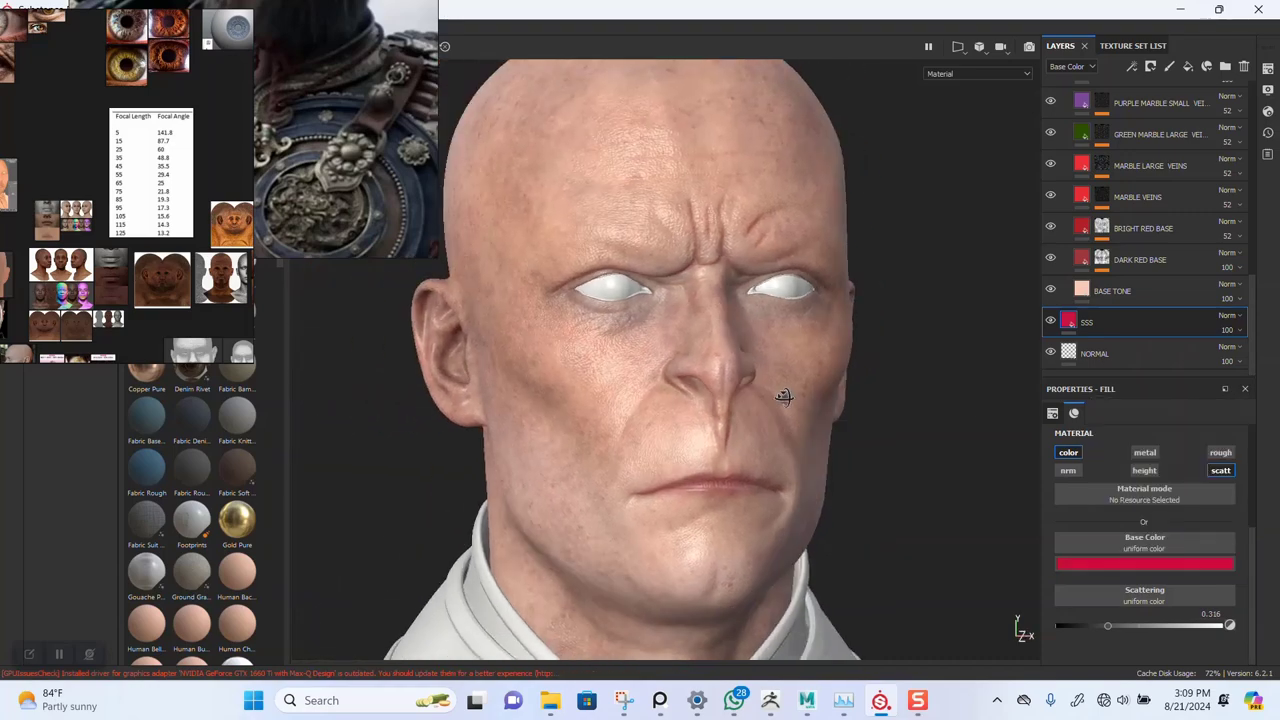
pyautogui.scroll(8, 954, 449)
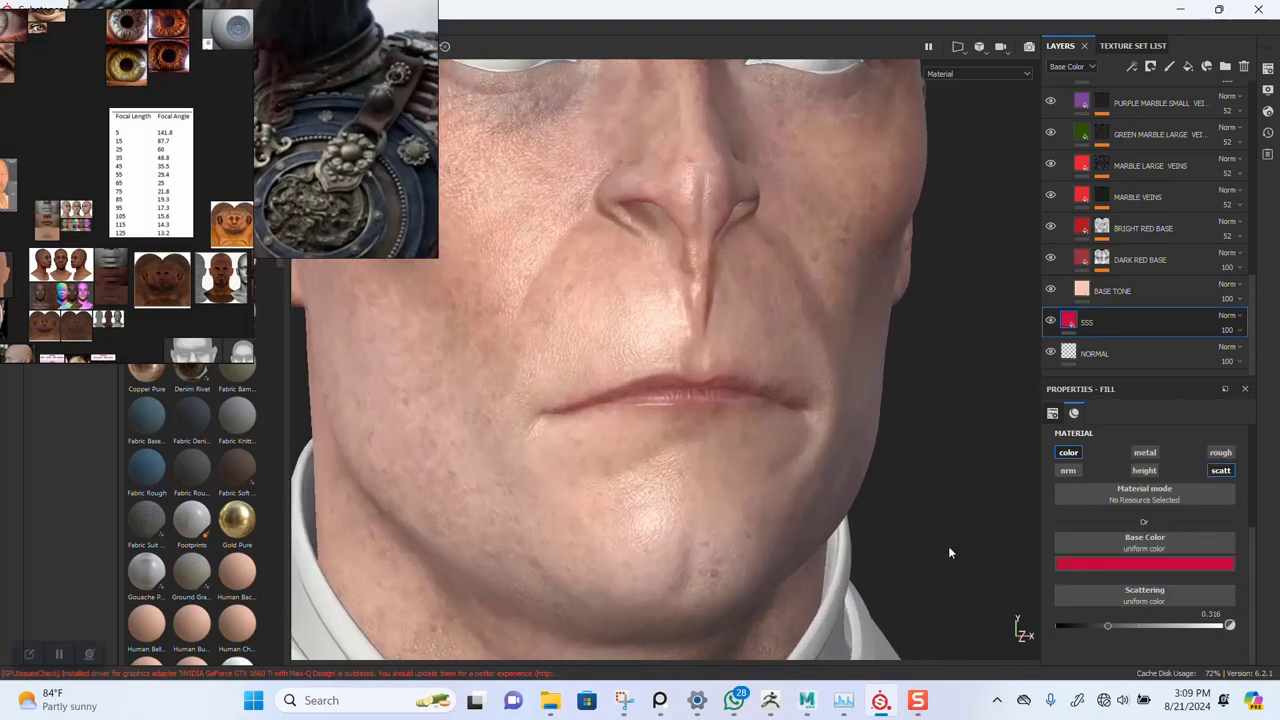
pyautogui.moveTo(1119, 627); pyautogui.dragTo(1212, 632)
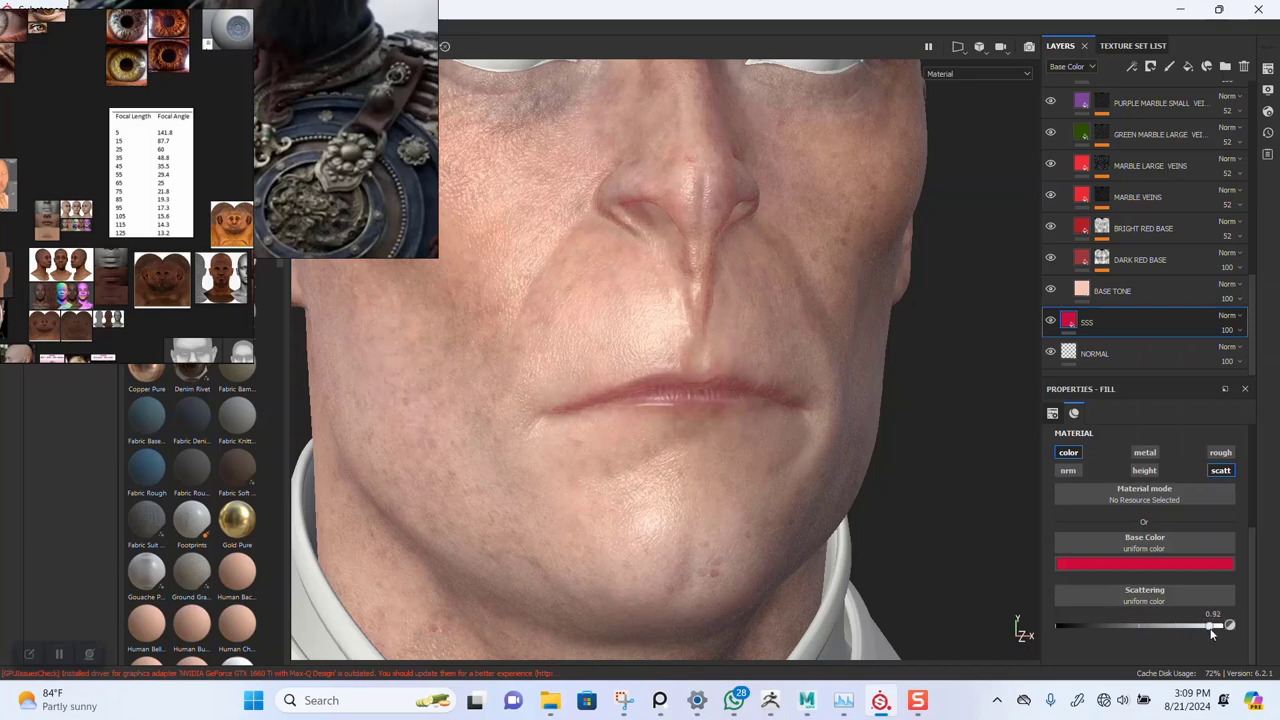
pyautogui.moveTo(1132, 634)
pyautogui.mouseDown()
pyautogui.moveTo(1038, 628)
pyautogui.moveTo(1118, 627)
pyautogui.mouseUp()
# - Examine the scattering effect on the nose, cheek and whole face from close up and several angles
pyautogui.keyDown('alt'); pyautogui.moveTo(740, 420); pyautogui.dragTo(623, 368, button='right'); pyautogui.keyUp('alt')
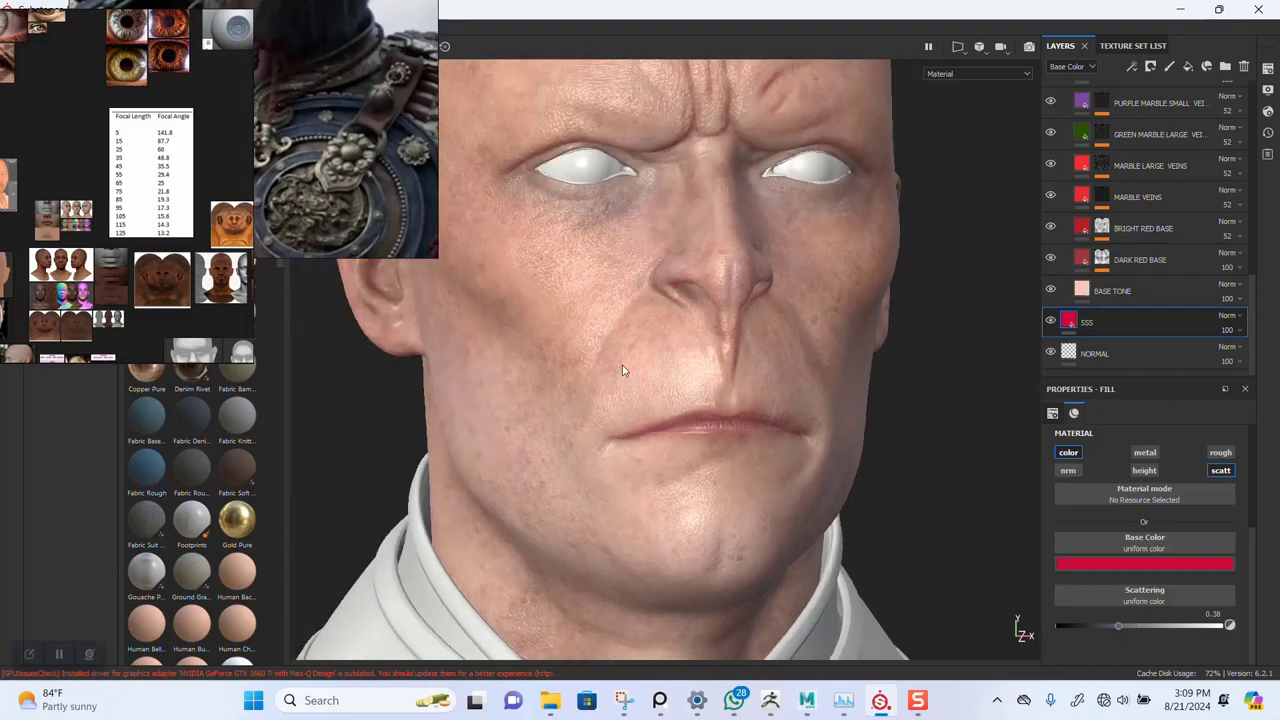
pyautogui.keyDown('alt'); pyautogui.moveTo(623, 368); pyautogui.dragTo(664, 379, button='middle'); pyautogui.keyUp('alt')
pyautogui.keyDown('alt'); pyautogui.moveTo(664, 379); pyautogui.dragTo(698, 367, button='right'); pyautogui.keyUp('alt')
pyautogui.scroll(10, 698, 368)
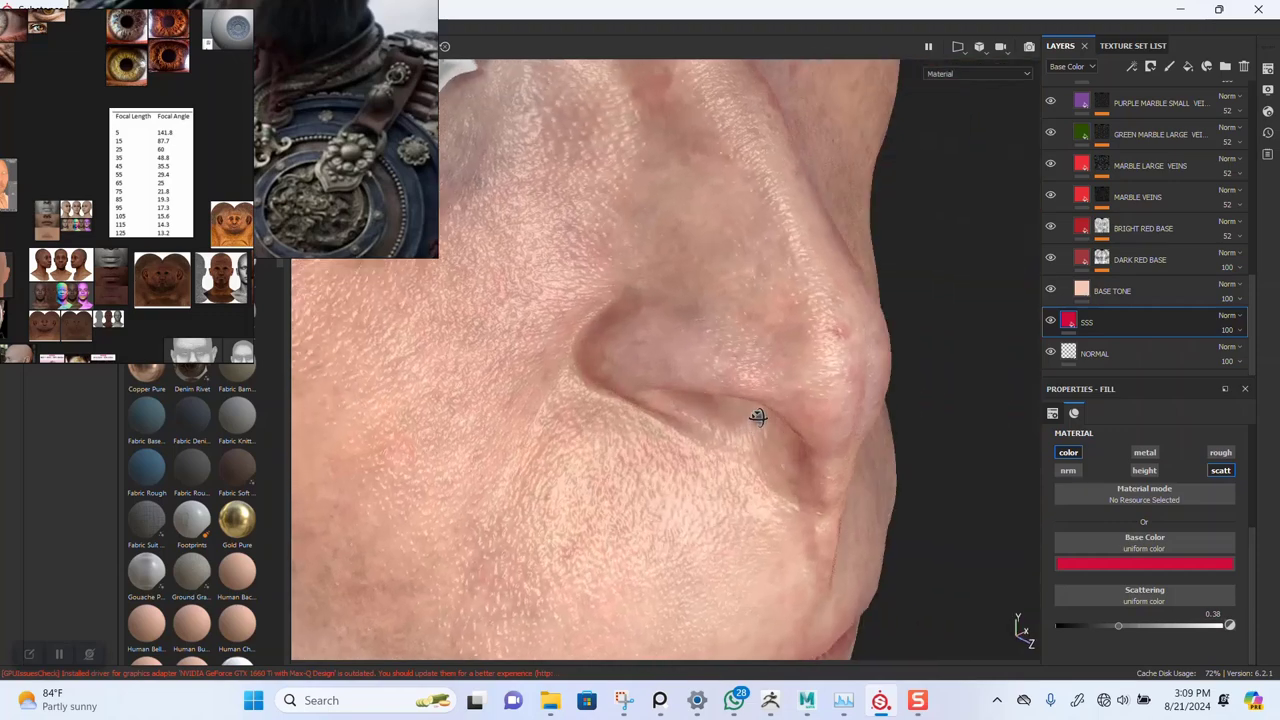
pyautogui.keyDown('alt'); pyautogui.moveTo(758, 417); pyautogui.dragTo(731, 453); pyautogui.keyUp('alt')
pyautogui.keyDown('alt'); pyautogui.moveTo(731, 453); pyautogui.dragTo(734, 345, button='middle'); pyautogui.keyUp('alt')
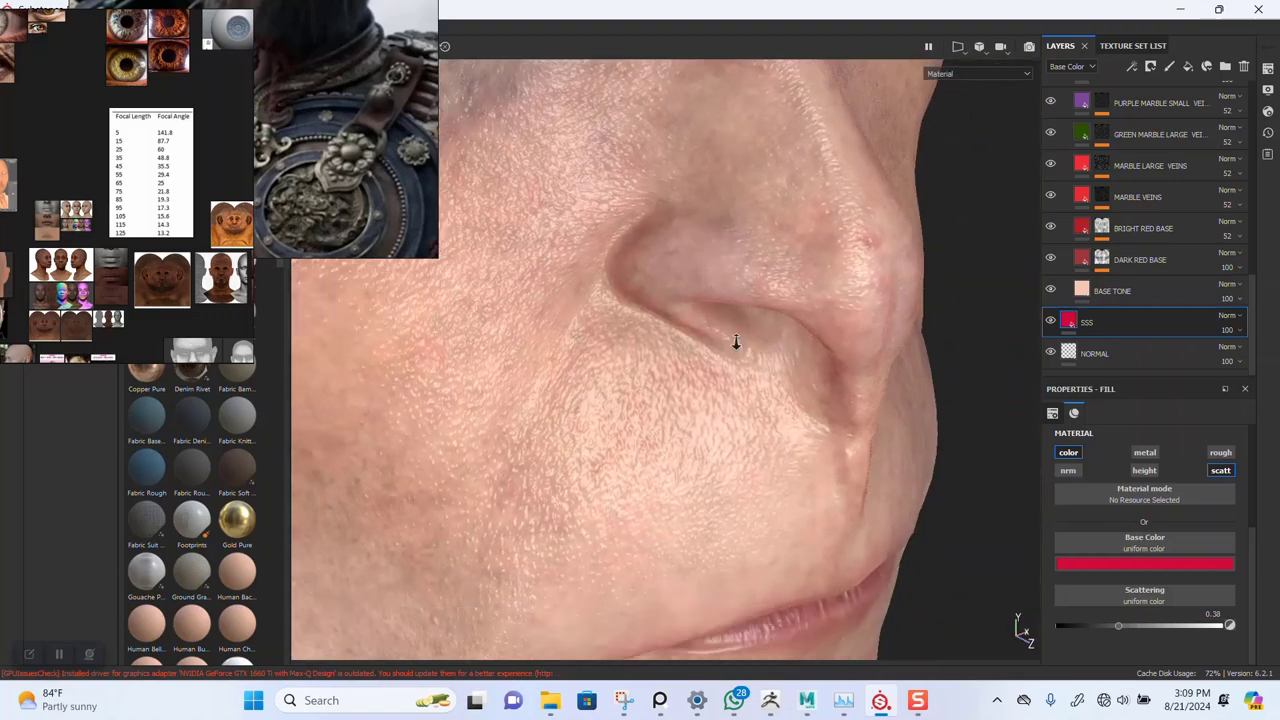
pyautogui.keyDown('alt'); pyautogui.moveTo(734, 345); pyautogui.dragTo(746, 474, button='right'); pyautogui.keyUp('alt')
pyautogui.keyDown('alt'); pyautogui.moveTo(746, 474); pyautogui.dragTo(503, 282); pyautogui.keyUp('alt')
pyautogui.keyDown('alt'); pyautogui.moveTo(680, 388); pyautogui.dragTo(886, 322); pyautogui.keyUp('alt')
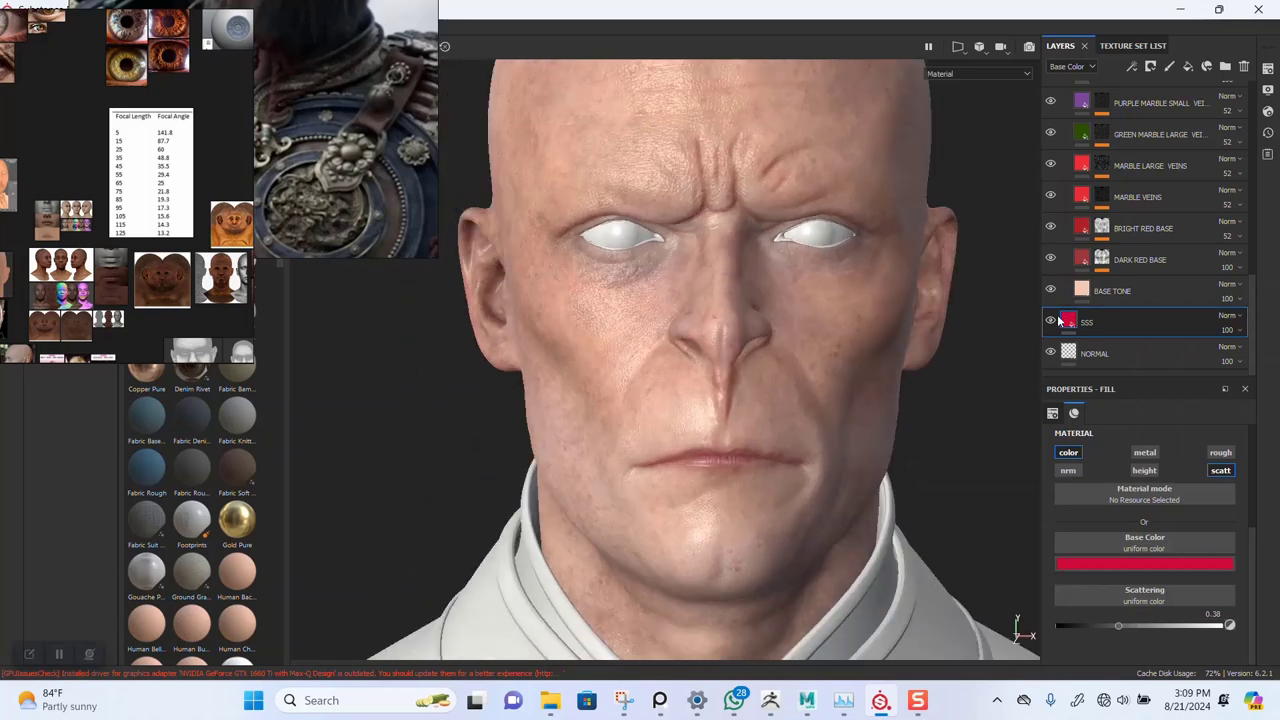
# - Rename the roughness fill layer above LIP PAINT as BASE ROUGHNESS
pyautogui.scroll(5, 1144, 276)
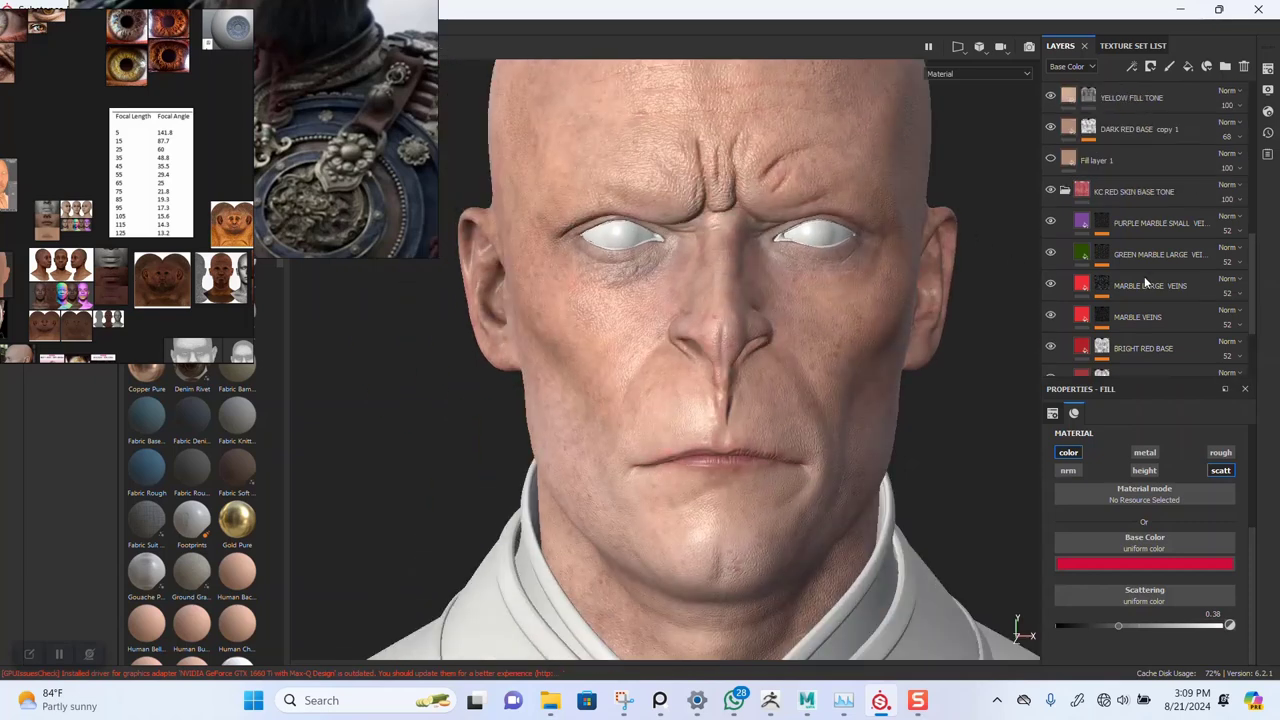
pyautogui.scroll(3, 1132, 270)
pyautogui.doubleClick(1100, 96)
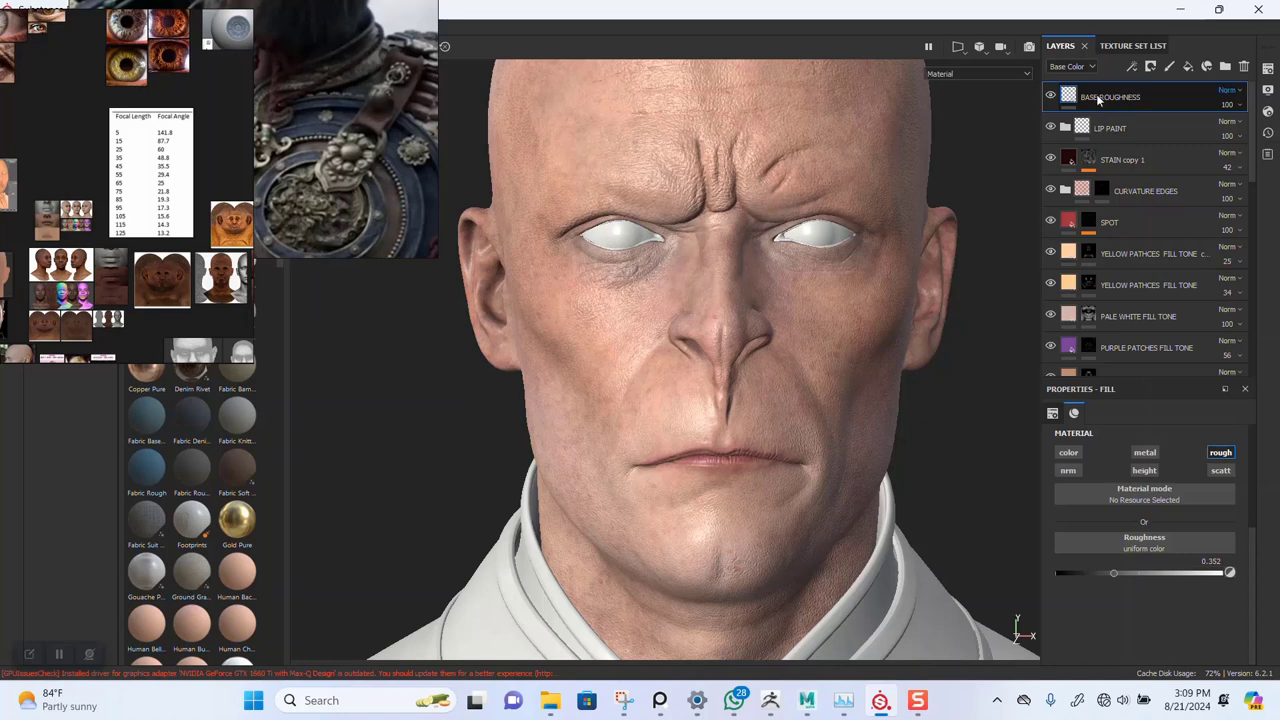
pyautogui.press('Return')
# - Show the texture set list and browse the alternative shaders offered for the main shader, keeping pbr-metal-rough
pyautogui.scroll(-2, 772, 312)
pyautogui.keyDown('alt'); pyautogui.moveTo(772, 308); pyautogui.dragTo(779, 416, button='right'); pyautogui.keyUp('alt')
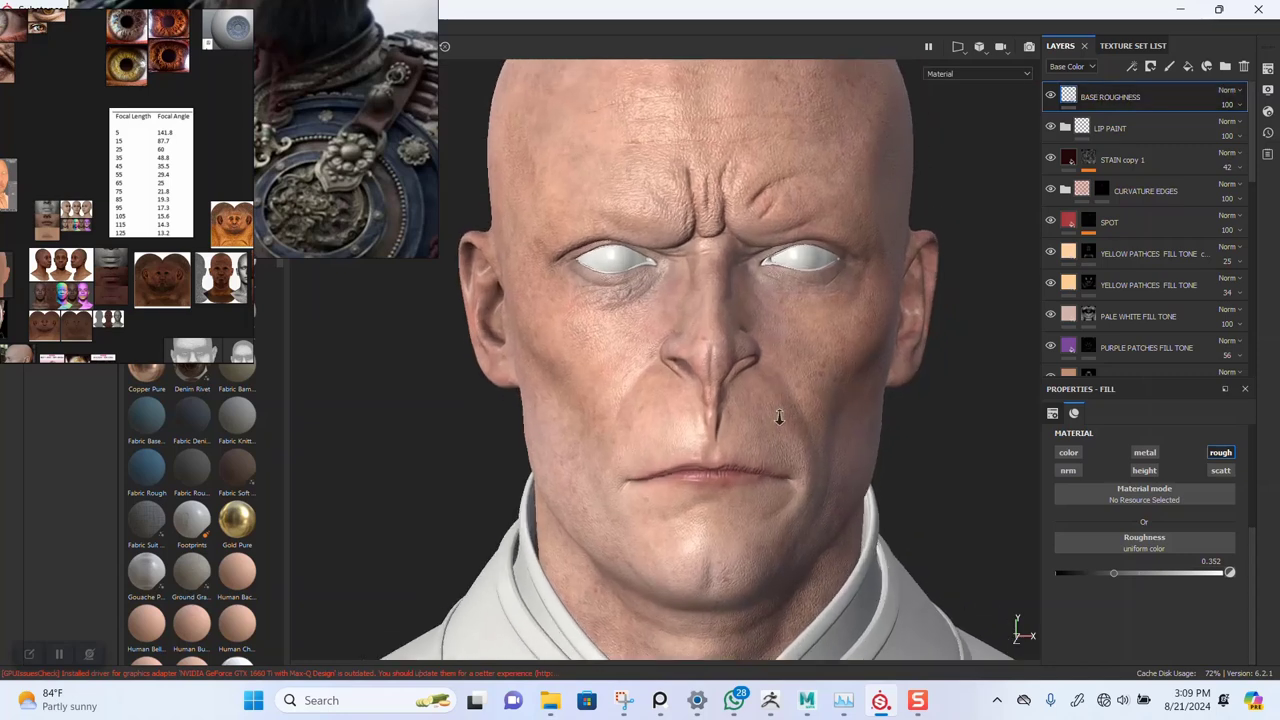
pyautogui.keyDown('alt'); pyautogui.moveTo(772, 404); pyautogui.dragTo(740, 409, button='middle'); pyautogui.keyUp('alt')
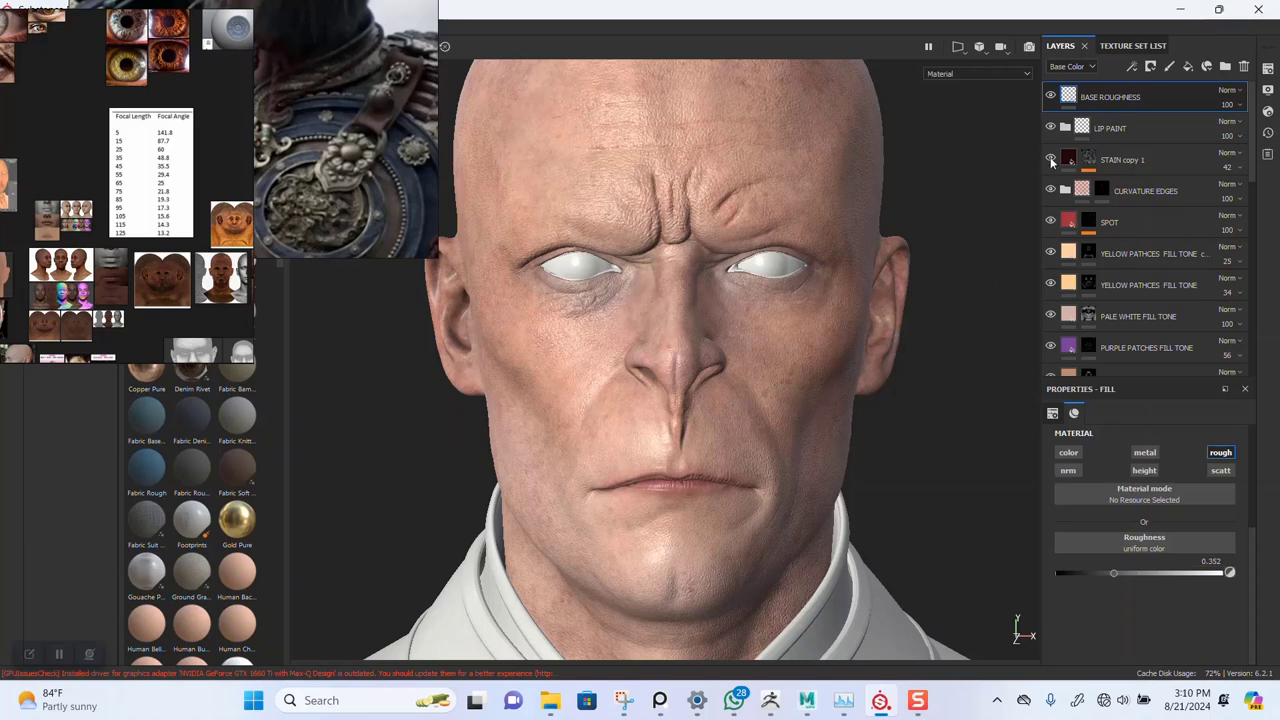
pyautogui.click(1128, 46)
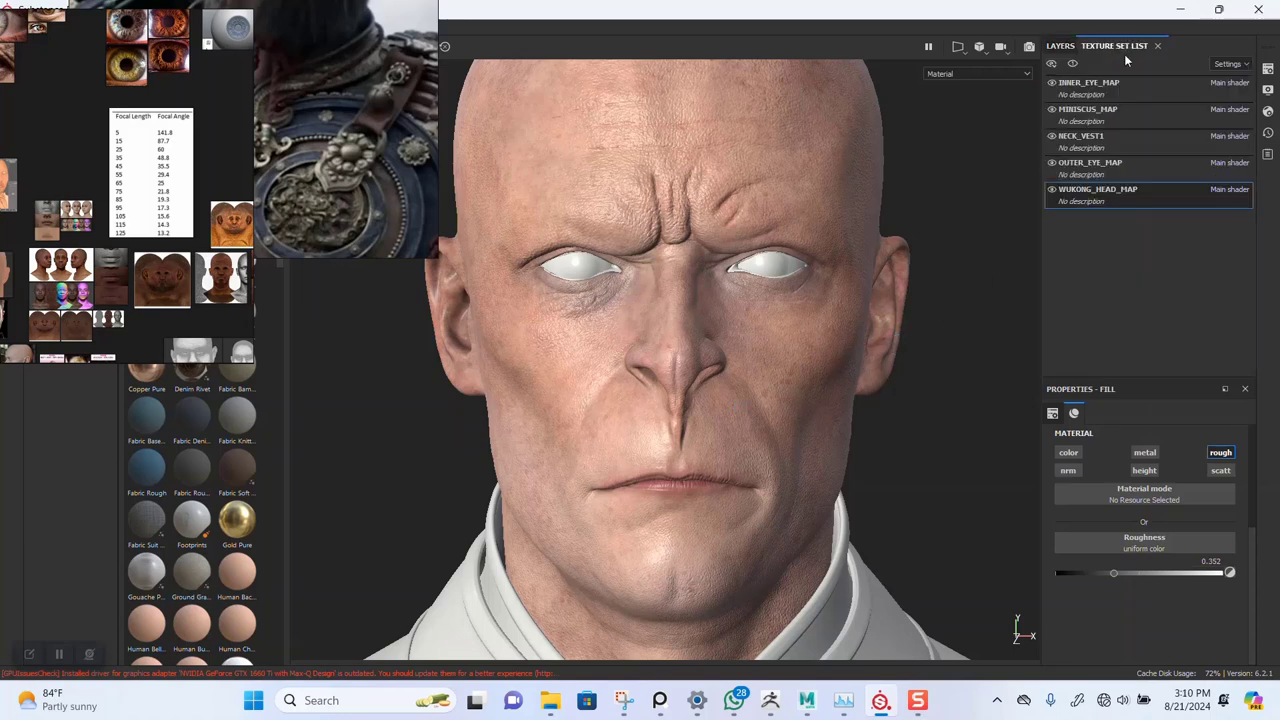
pyautogui.click(1267, 90)
pyautogui.click(1268, 112)
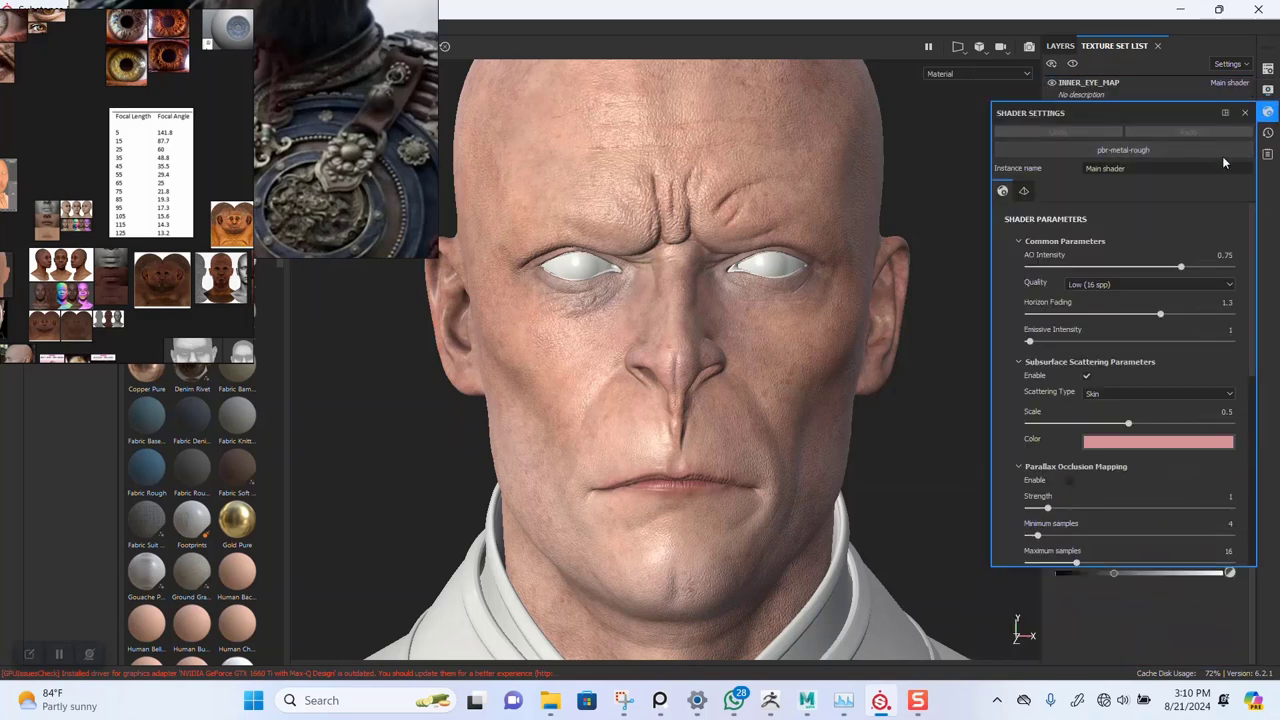
pyautogui.click(1146, 150)
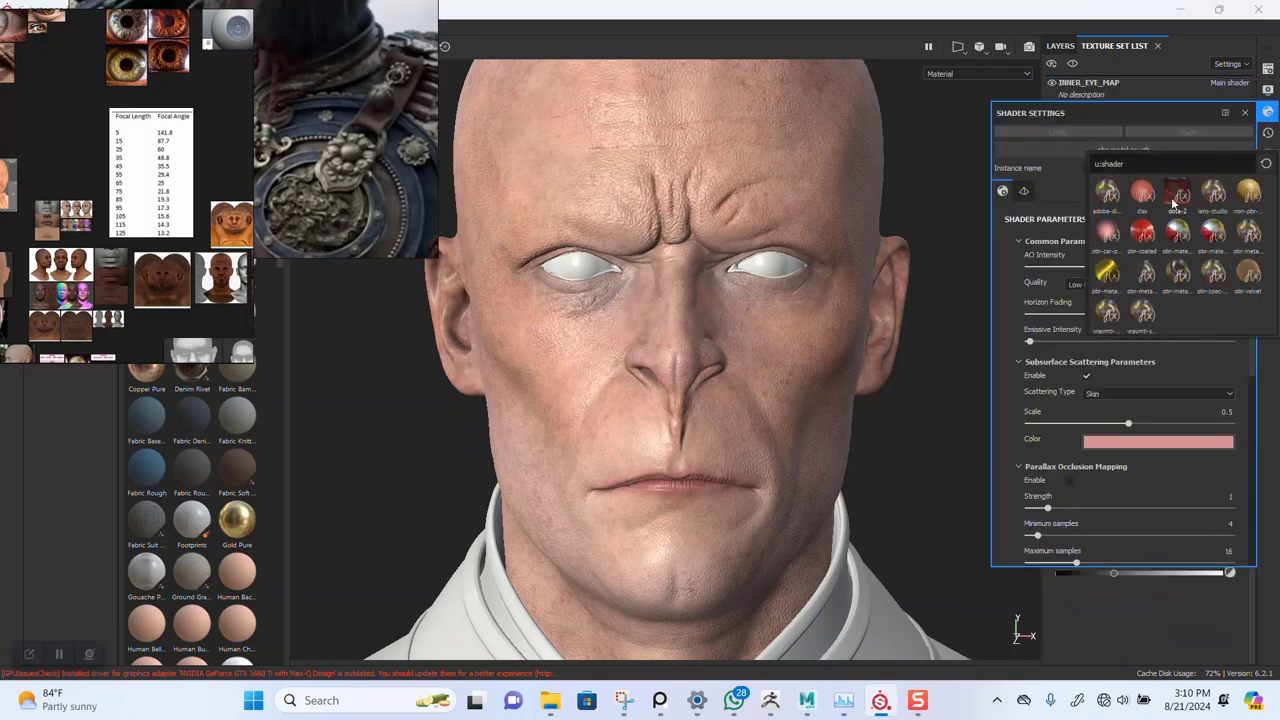
pyautogui.moveTo(1184, 270)
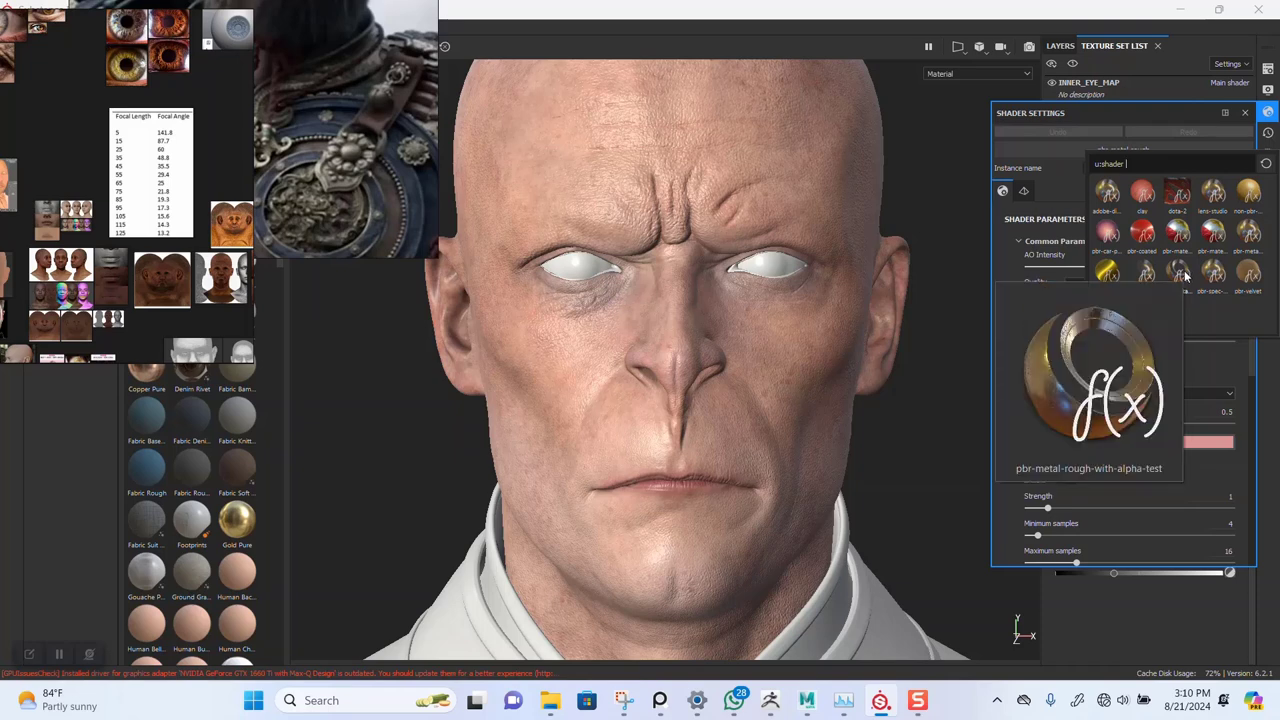
pyautogui.moveTo(1222, 280)
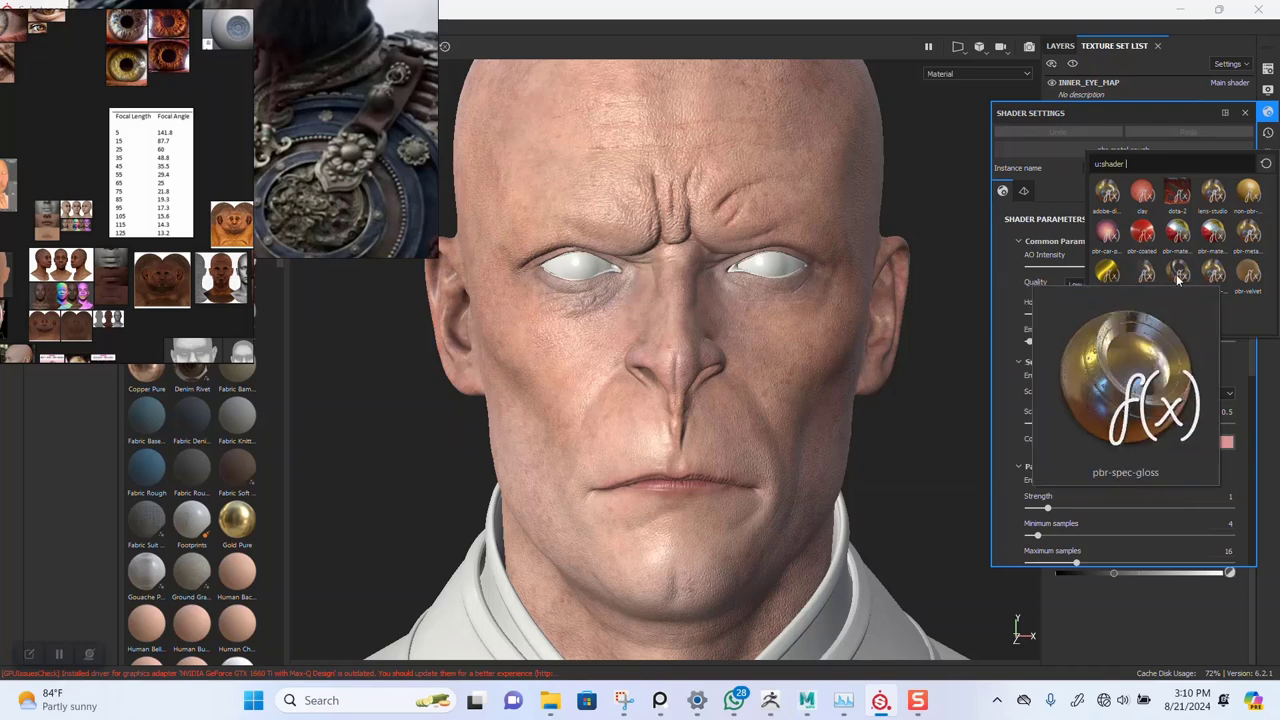
pyautogui.moveTo(1148, 282)
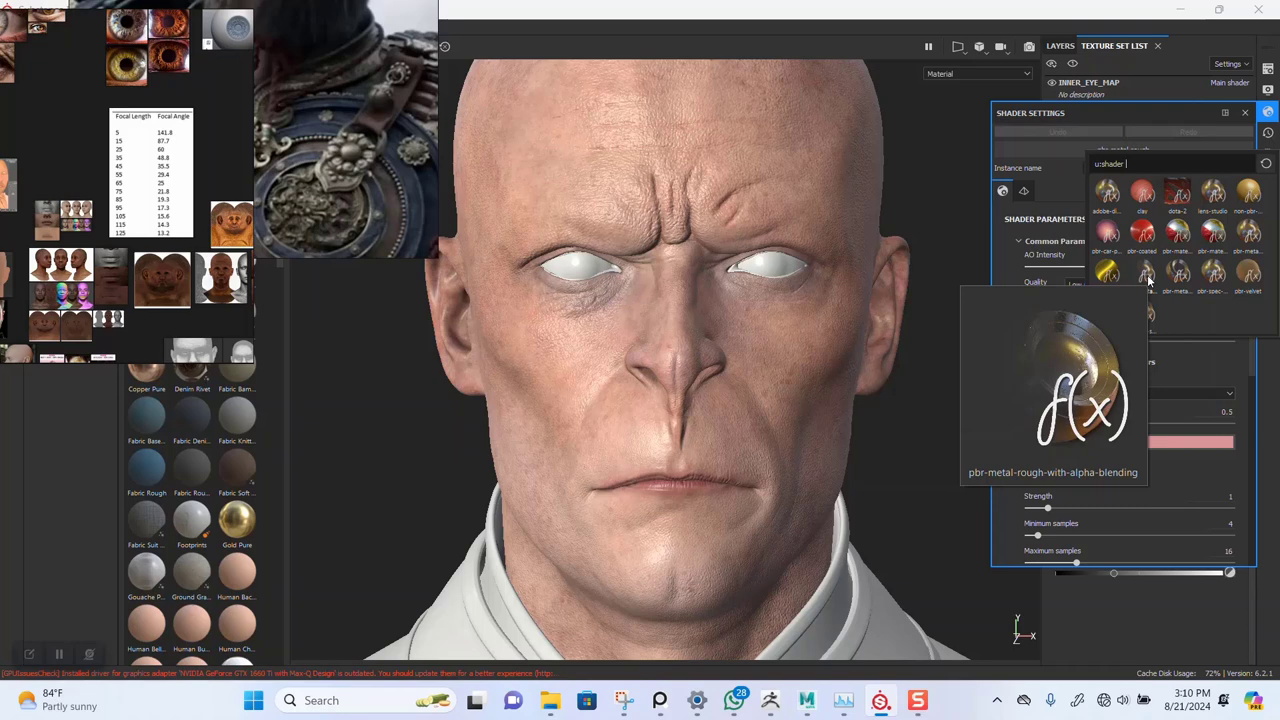
pyautogui.click(881, 239)
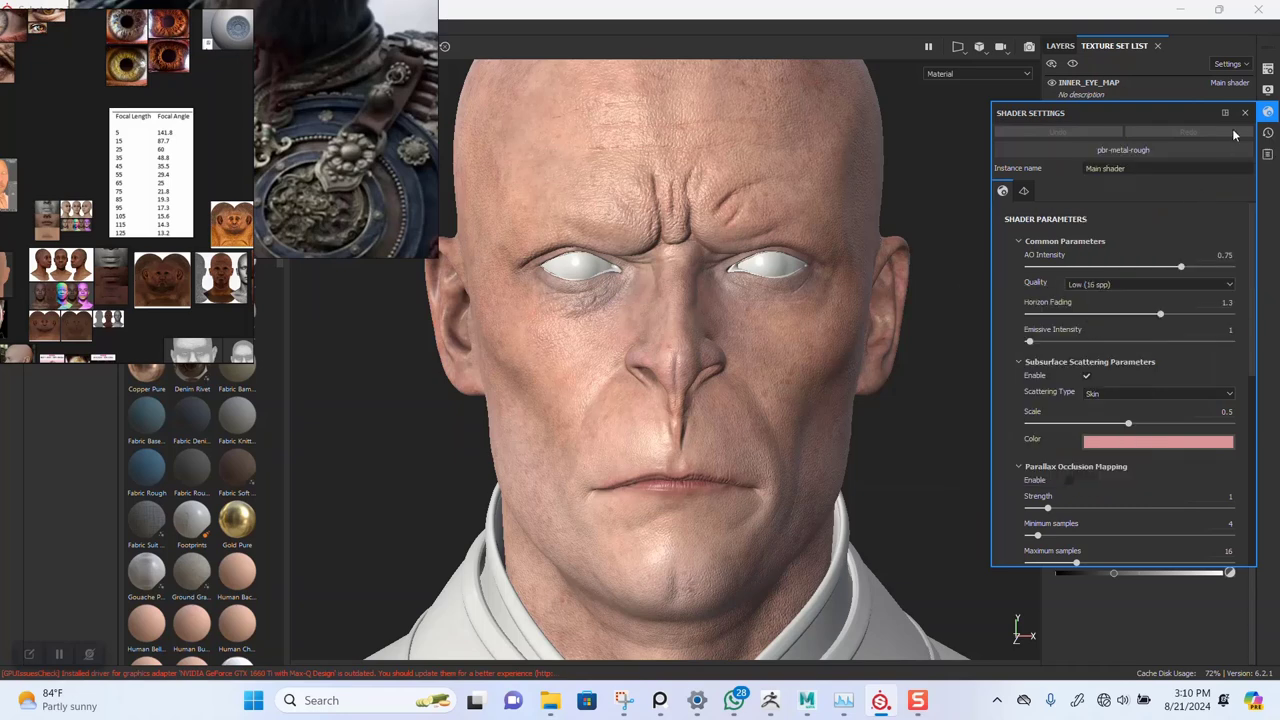
pyautogui.click(1245, 113)
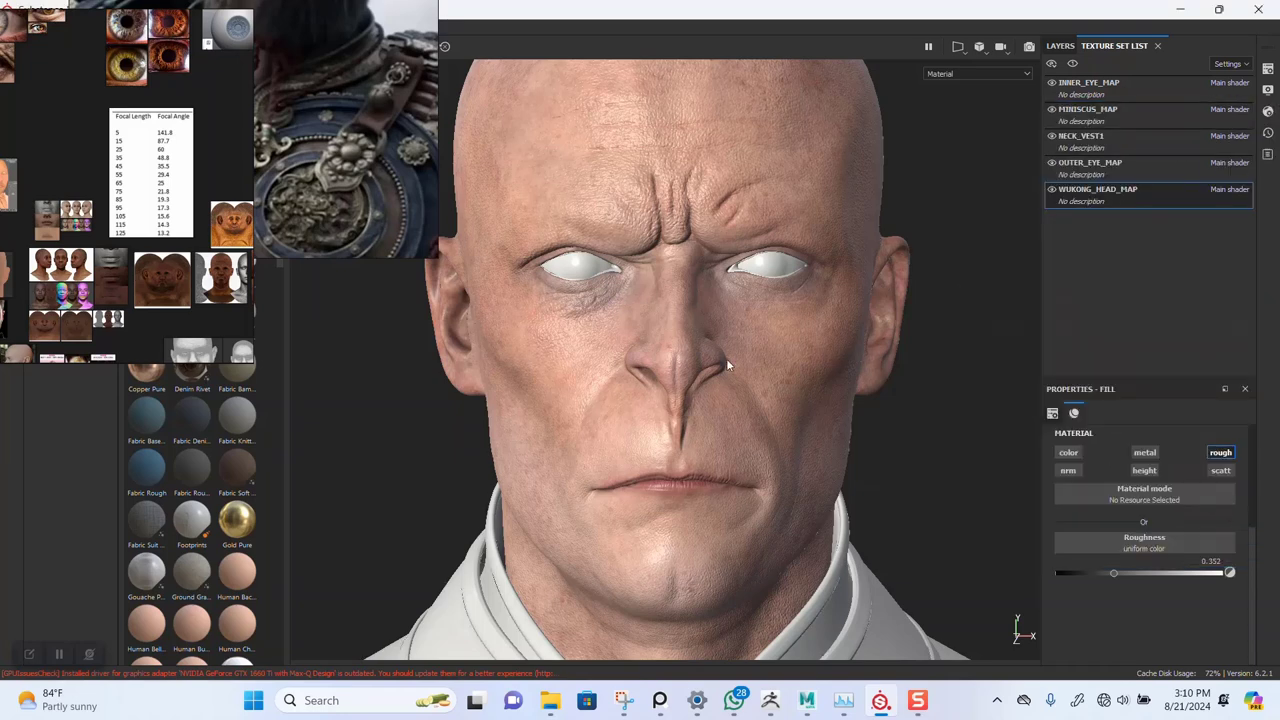
# - Hide the WUKONG_HEAD_MAP texture set to expose the eye meshes
pyautogui.keyDown('alt'); pyautogui.moveTo(754, 412); pyautogui.dragTo(726, 328, button='right'); pyautogui.keyUp('alt')
pyautogui.keyDown('alt'); pyautogui.moveTo(726, 328); pyautogui.dragTo(709, 330, button='middle'); pyautogui.keyUp('alt')
pyautogui.keyDown('alt'); pyautogui.moveTo(709, 330); pyautogui.dragTo(821, 310, button='right'); pyautogui.keyUp('alt')
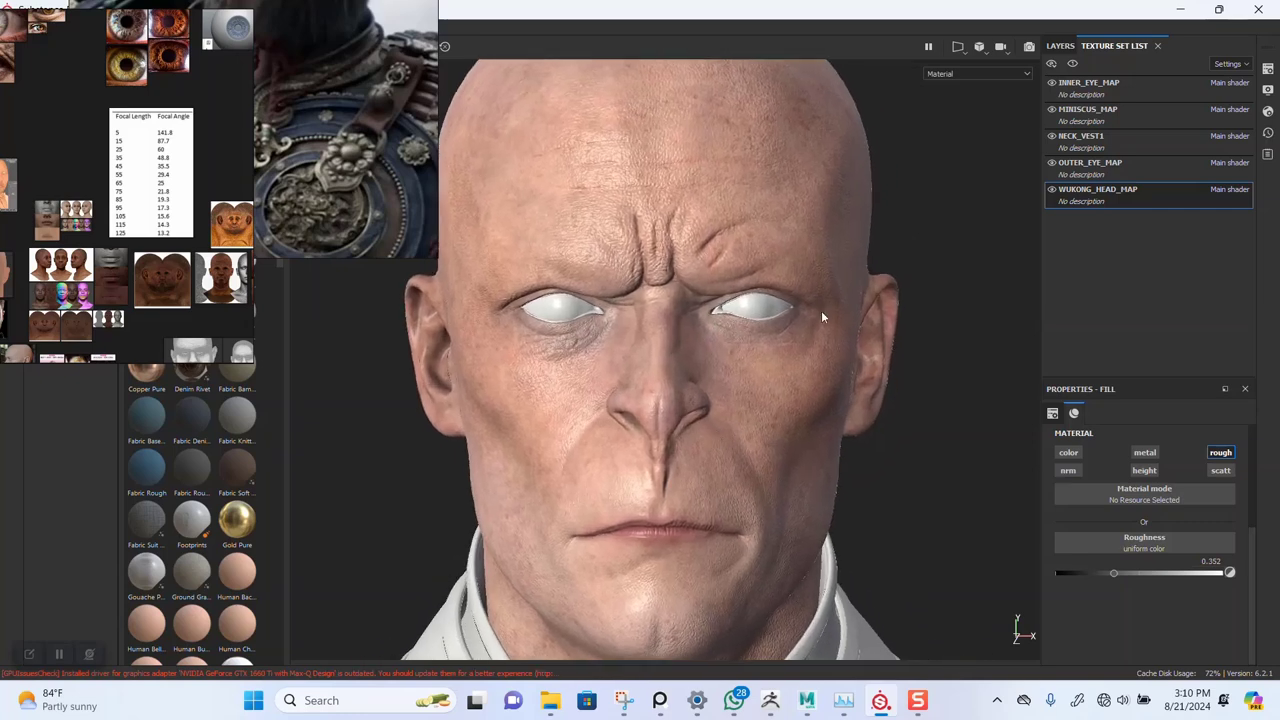
pyautogui.click(1051, 190)
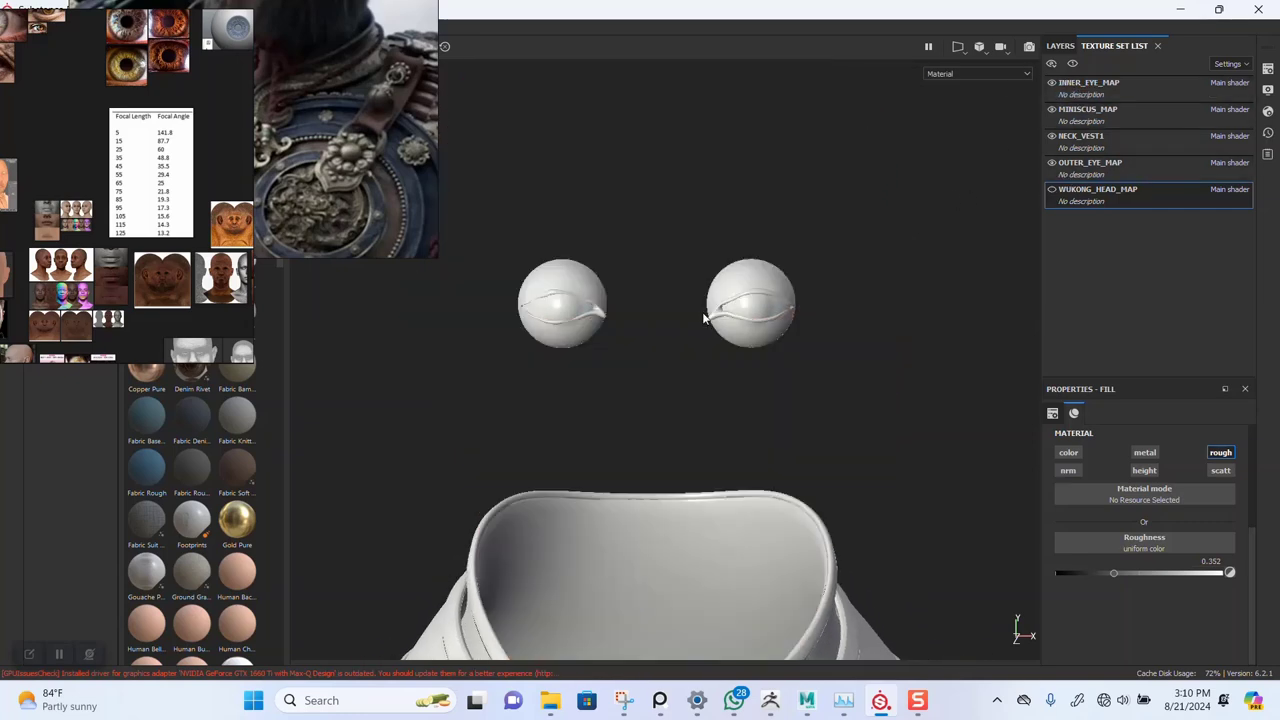
# - Hide the NECK_VEST1 texture set and add an Opacity channel to OUTER_EYE_MAP
pyautogui.click(1051, 137)
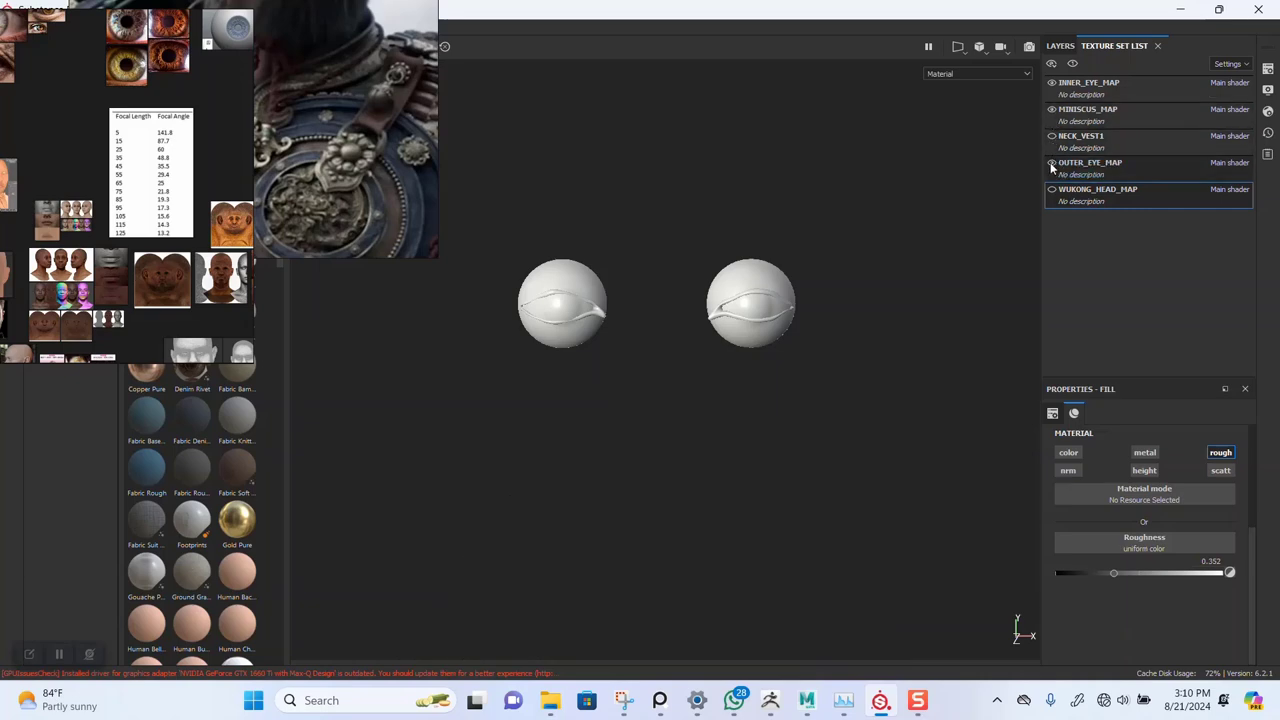
pyautogui.click(1088, 164)
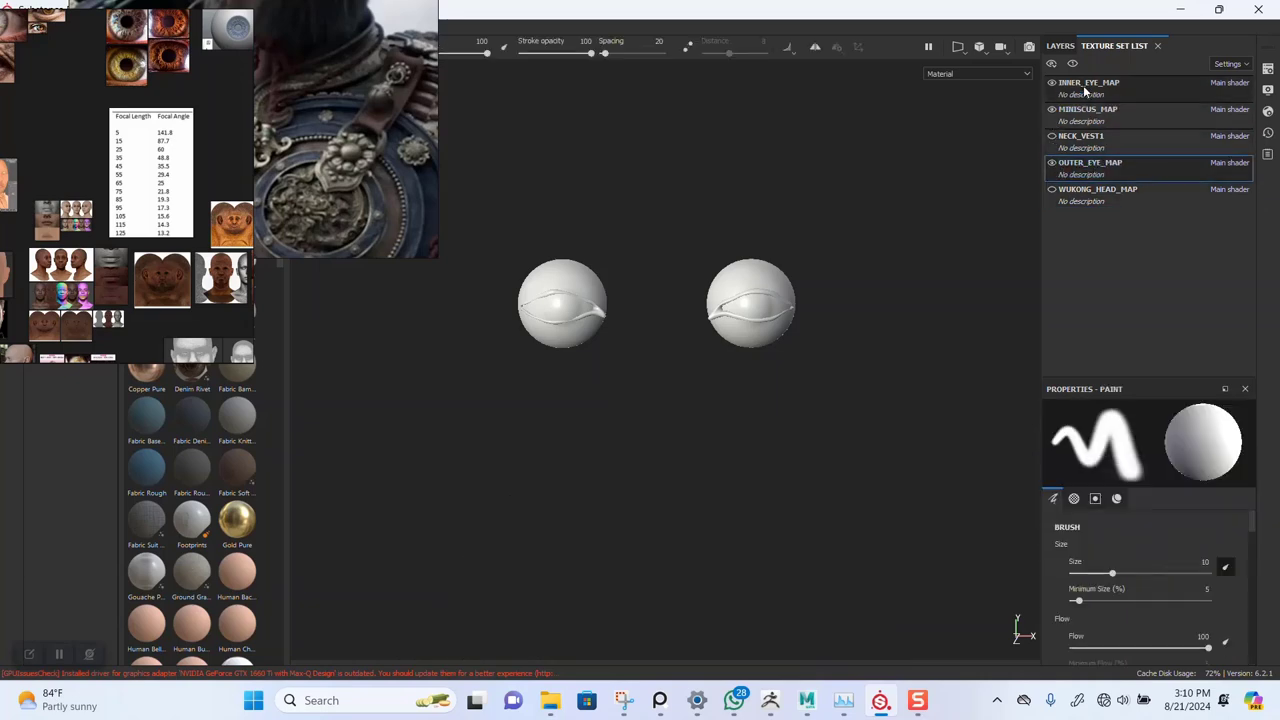
pyautogui.click(1267, 69)
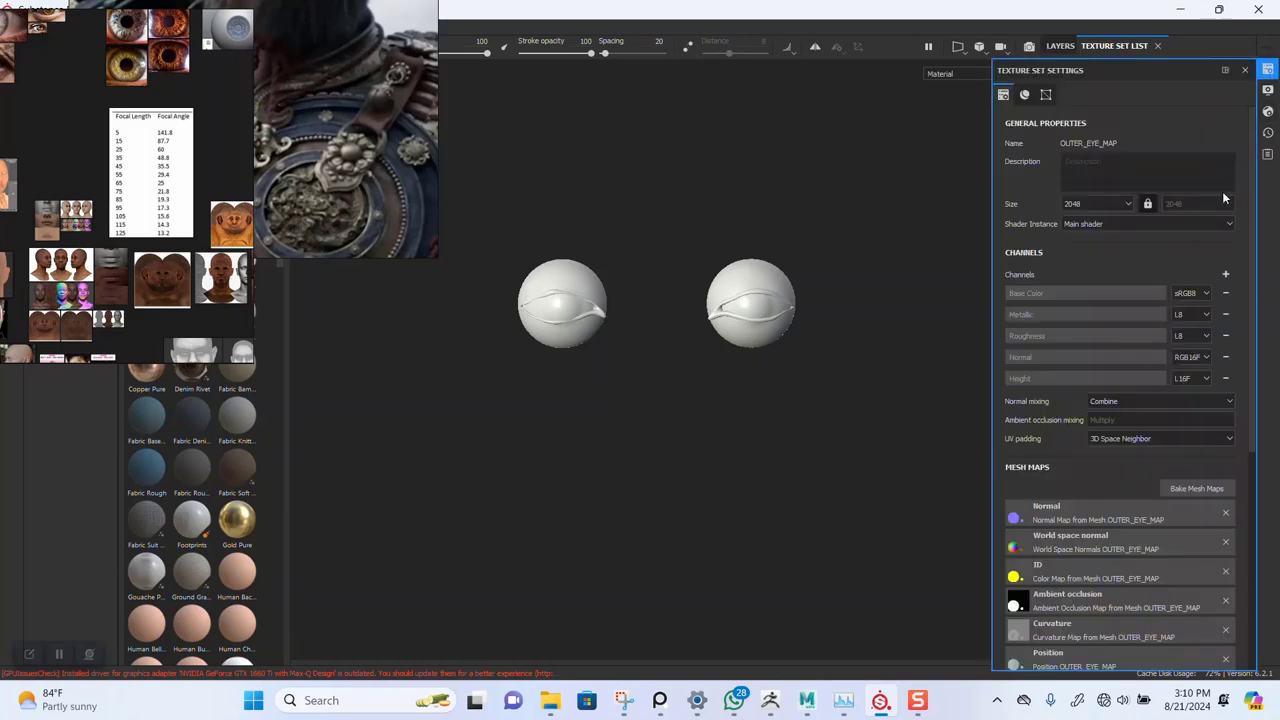
pyautogui.click(1225, 275)
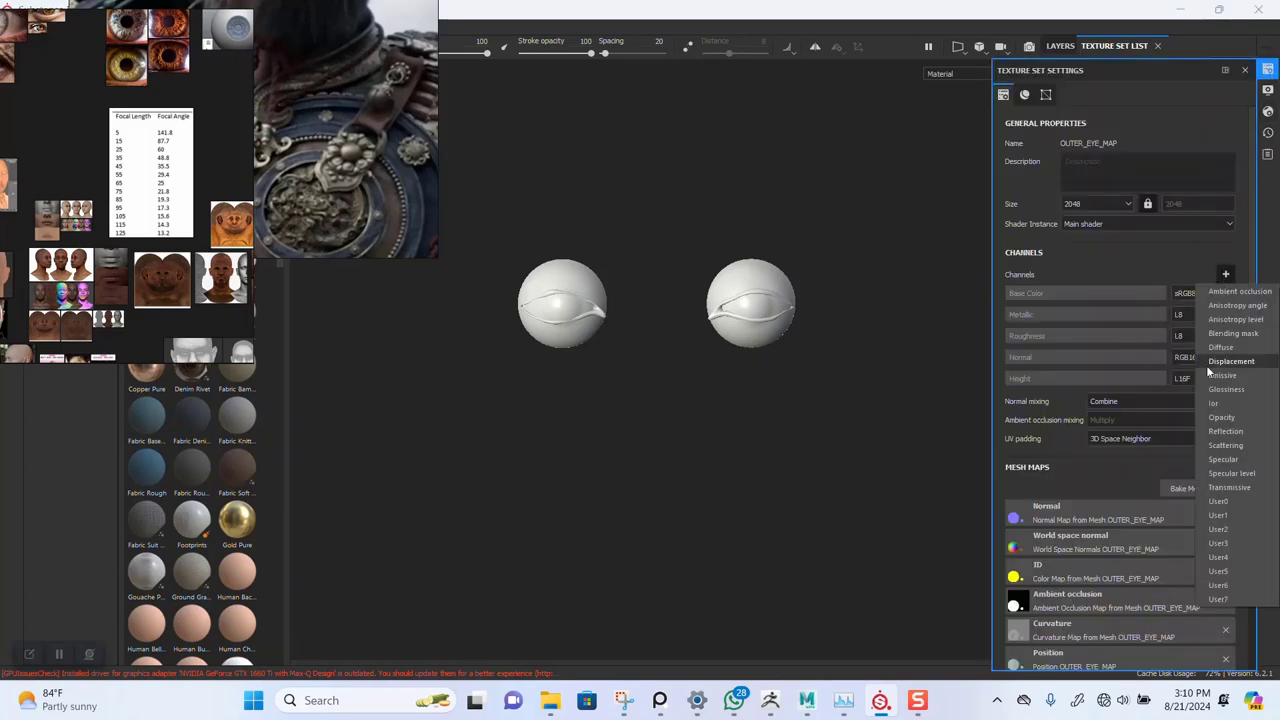
pyautogui.click(1222, 417)
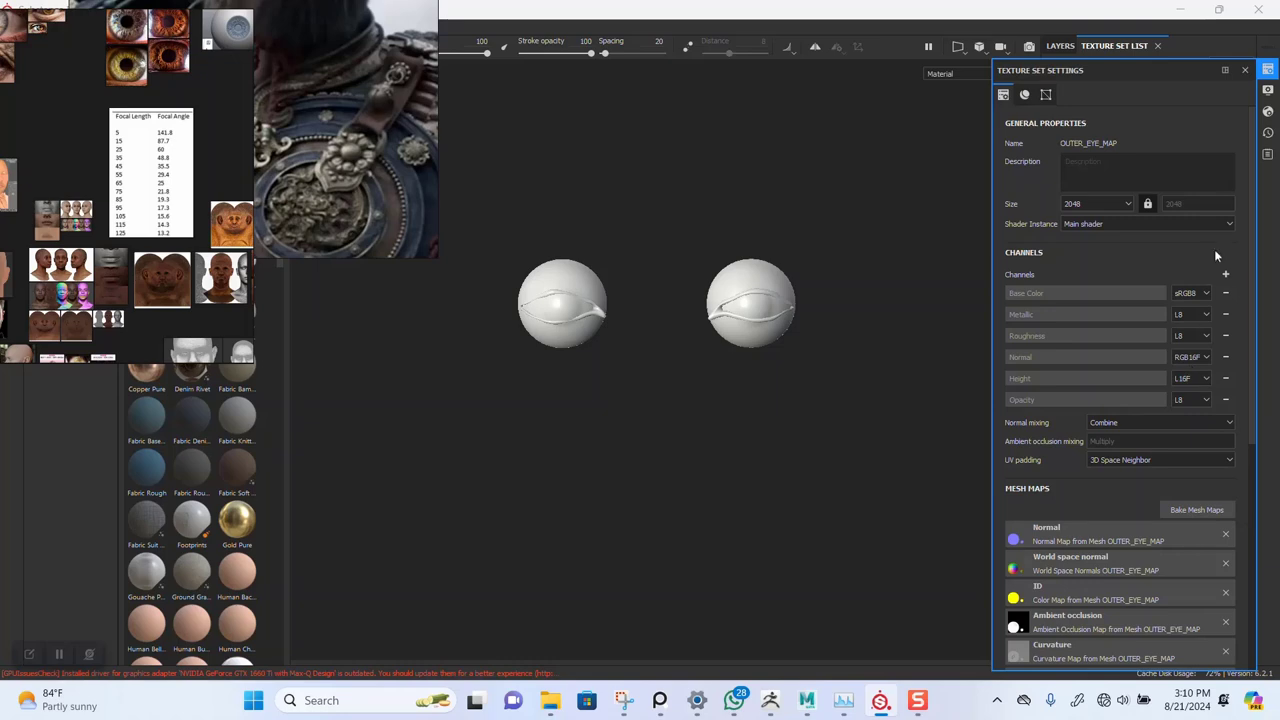
pyautogui.click(1244, 71)
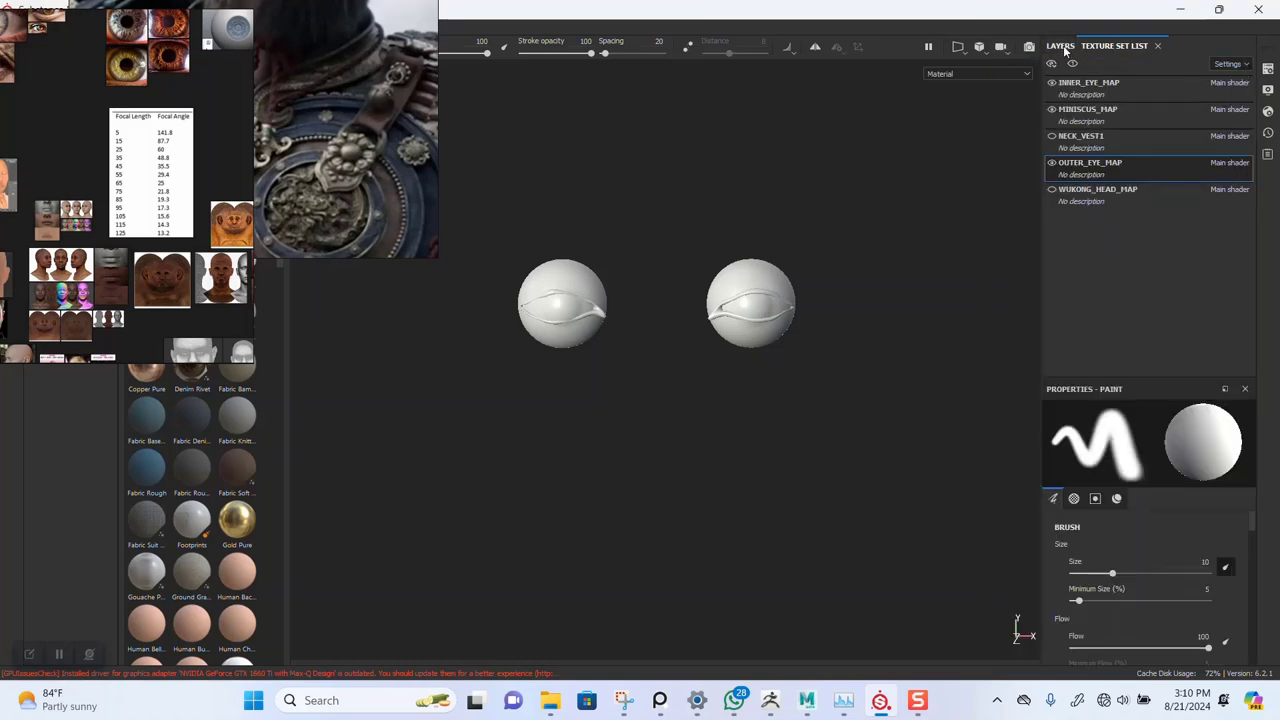
# - Replace the default layer of OUTER_EYE_MAP with a fill layer set to Metallic 1 and Roughness 0.072
pyautogui.click(1062, 45)
pyautogui.press('Delete')
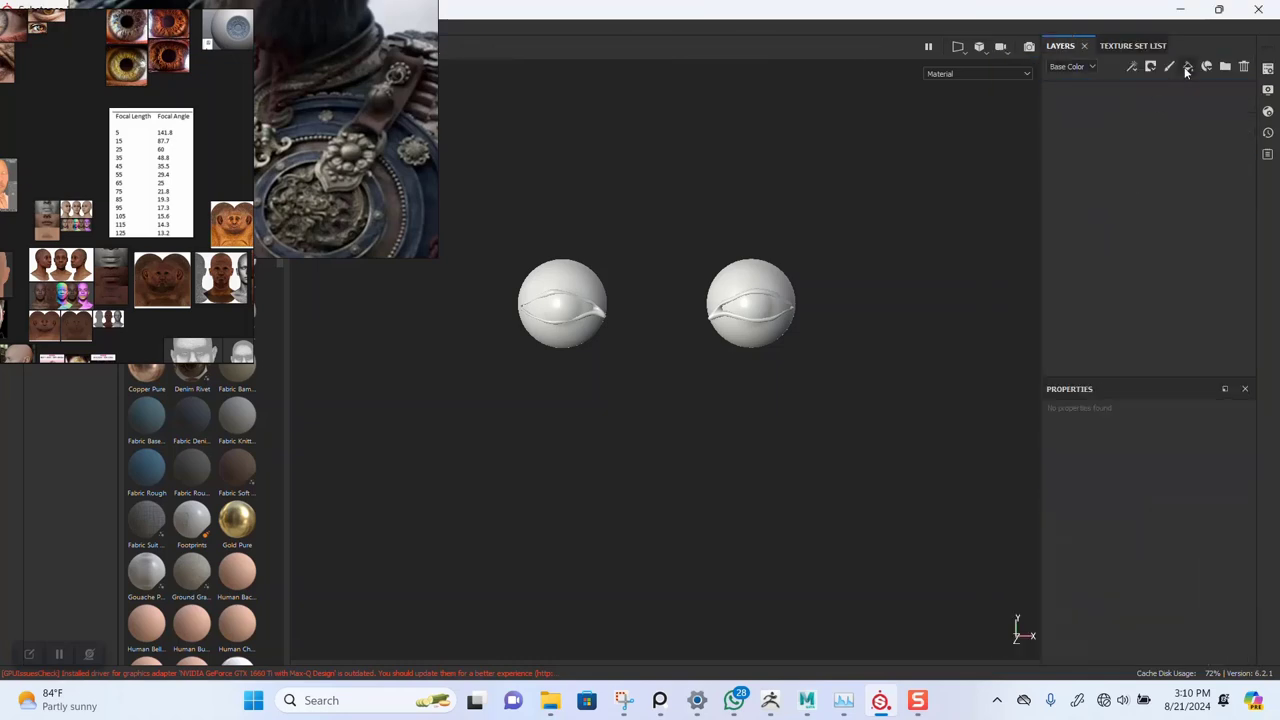
pyautogui.scroll(-4, 1182, 526)
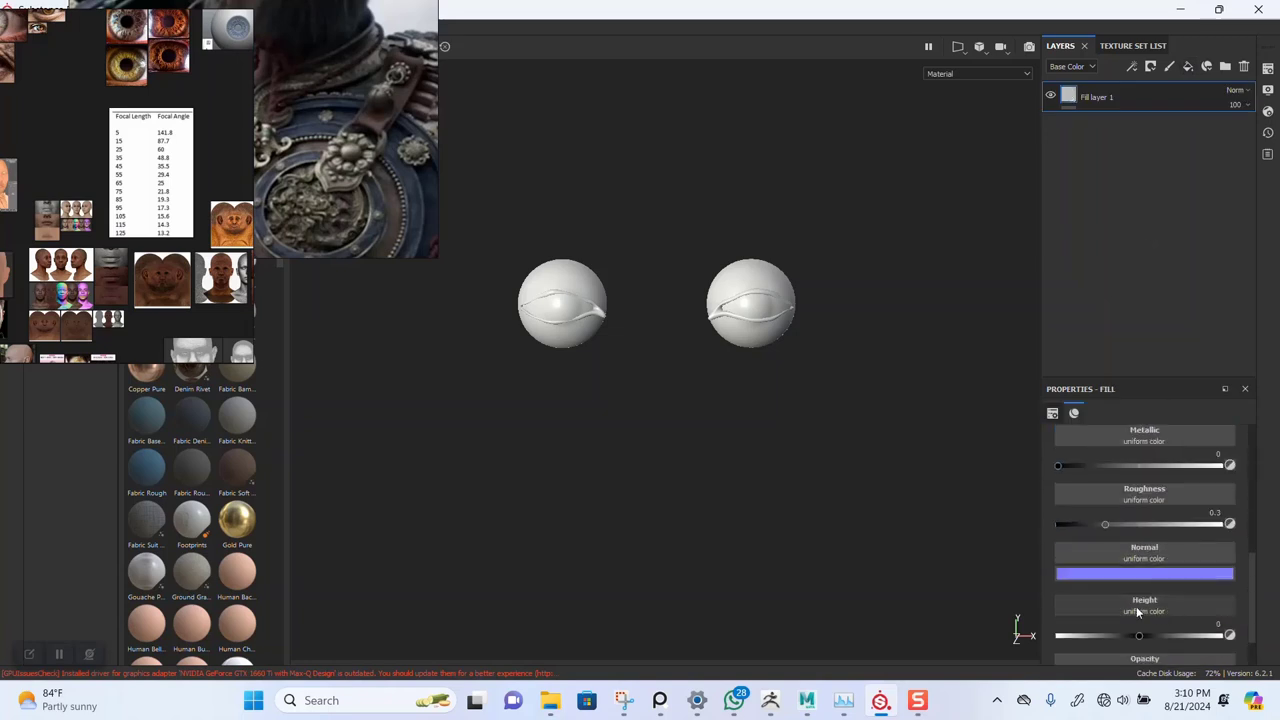
pyautogui.moveTo(1147, 466); pyautogui.dragTo(1222, 466)
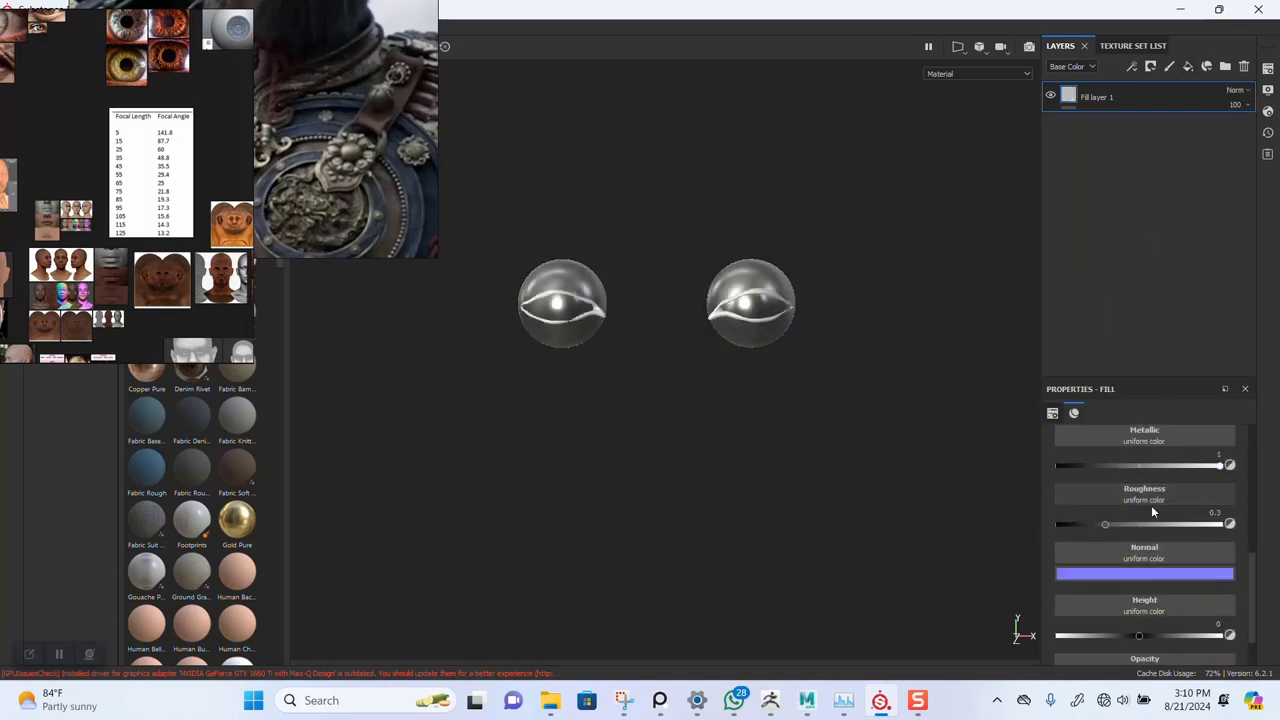
pyautogui.moveTo(1106, 524); pyautogui.dragTo(1068, 527)
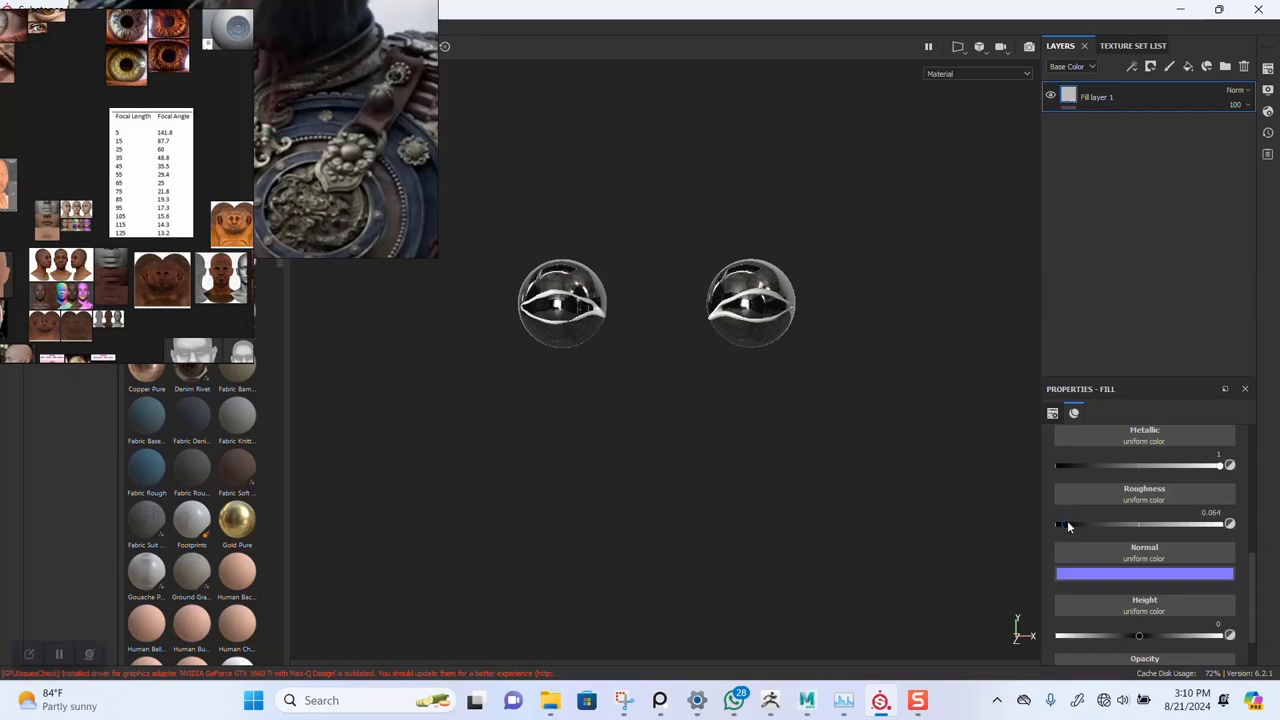
# - Lower the outer eye fill's Opacity to 0.508 so the inner eye shows through
pyautogui.keyDown('alt'); pyautogui.moveTo(759, 450); pyautogui.dragTo(784, 506, button='middle'); pyautogui.keyUp('alt')
pyautogui.keyDown('alt'); pyautogui.moveTo(750, 506); pyautogui.dragTo(748, 690, button='right'); pyautogui.keyUp('alt')
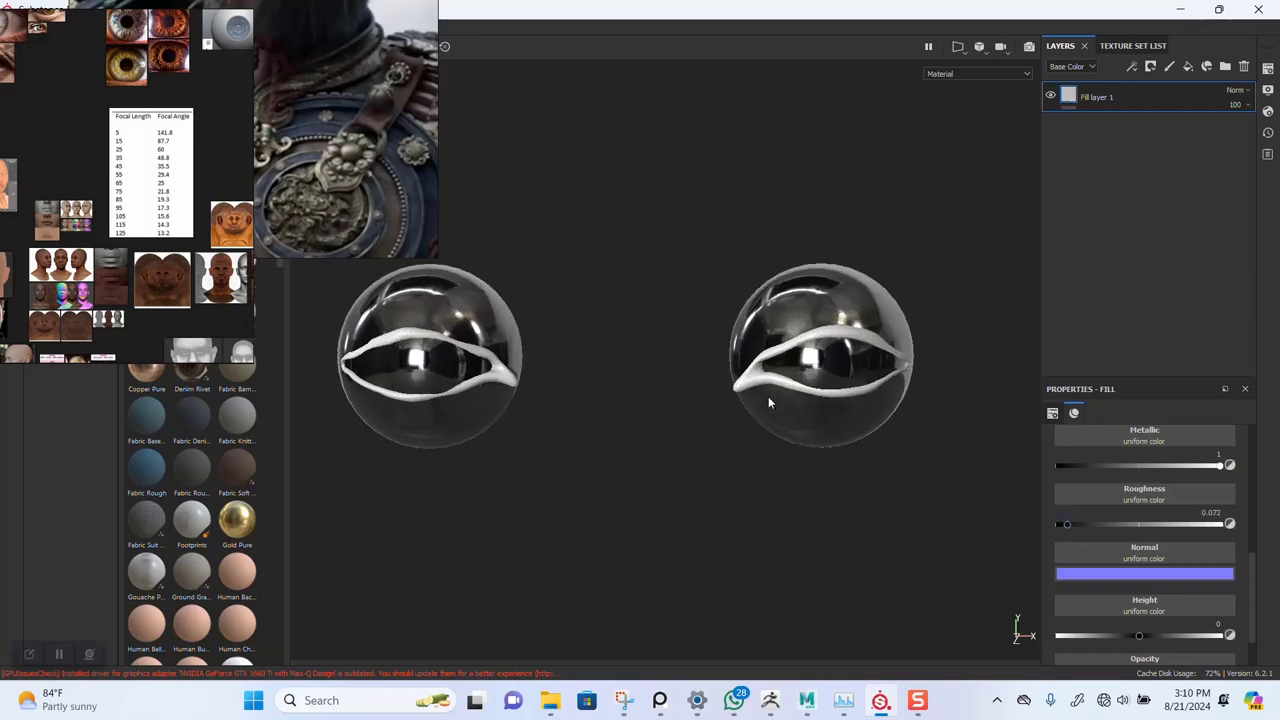
pyautogui.keyDown('alt'); pyautogui.moveTo(768, 396); pyautogui.dragTo(772, 490, button='right'); pyautogui.keyUp('alt')
pyautogui.keyDown('alt'); pyautogui.moveTo(791, 312); pyautogui.dragTo(1012, 434); pyautogui.keyUp('alt')
pyautogui.click(1114, 46)
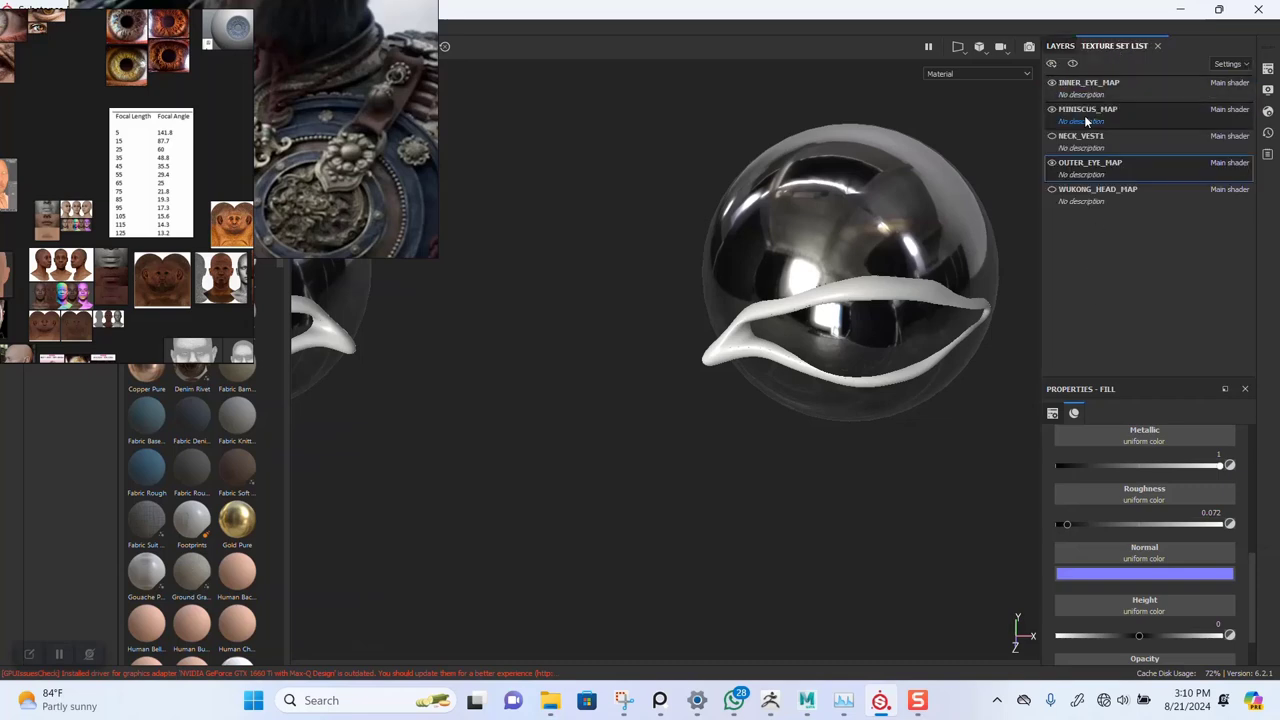
pyautogui.click(1052, 135)
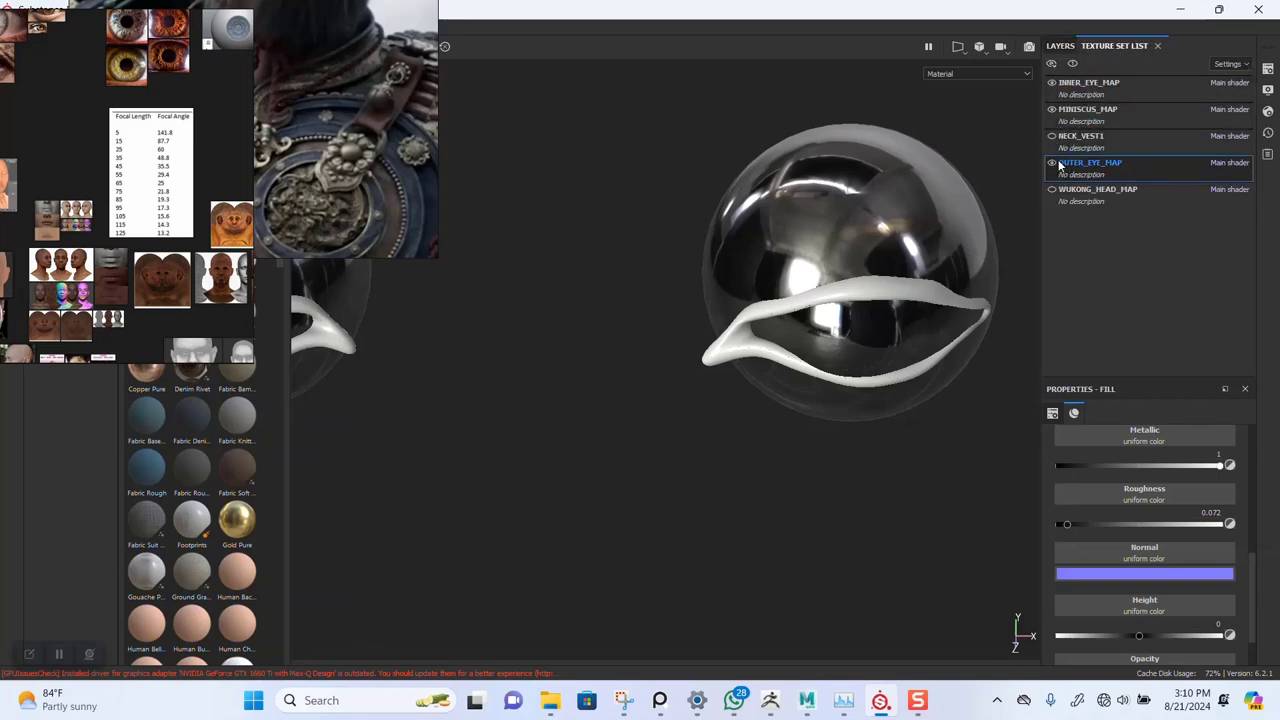
pyautogui.scroll(-1, 1124, 560)
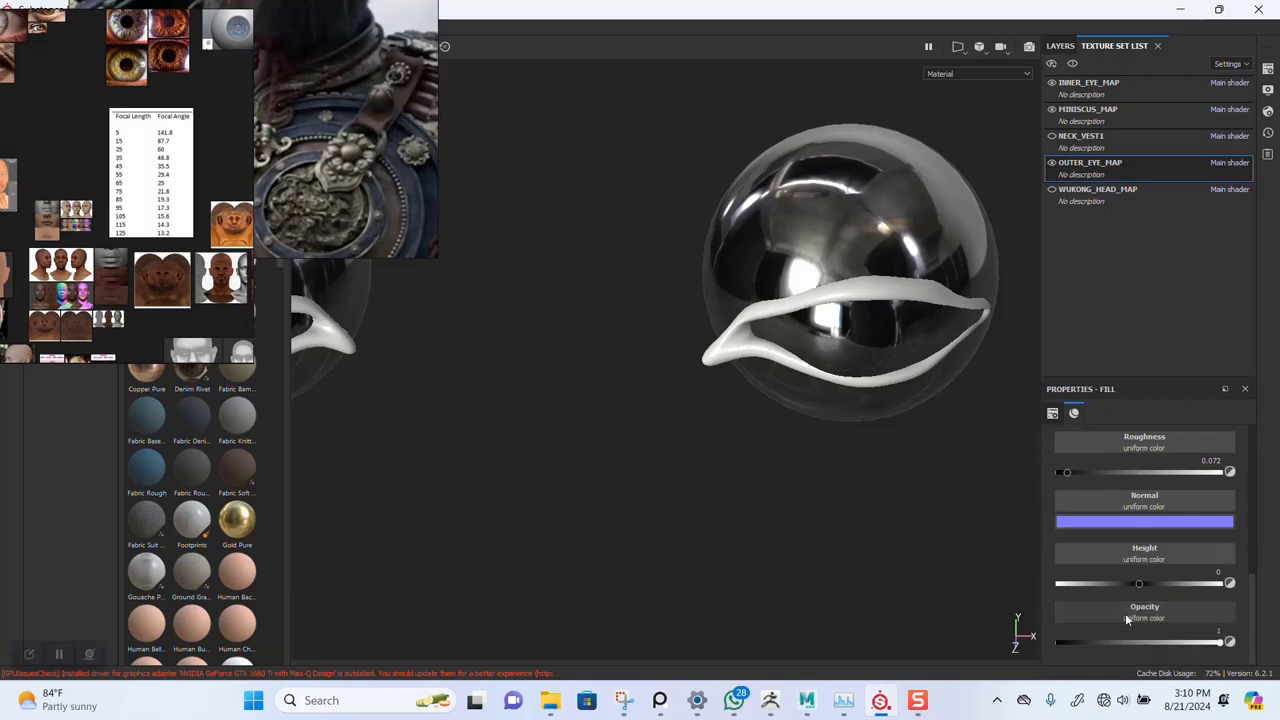
pyautogui.click(1125, 640)
pyautogui.moveTo(1108, 642); pyautogui.dragTo(1140, 641)
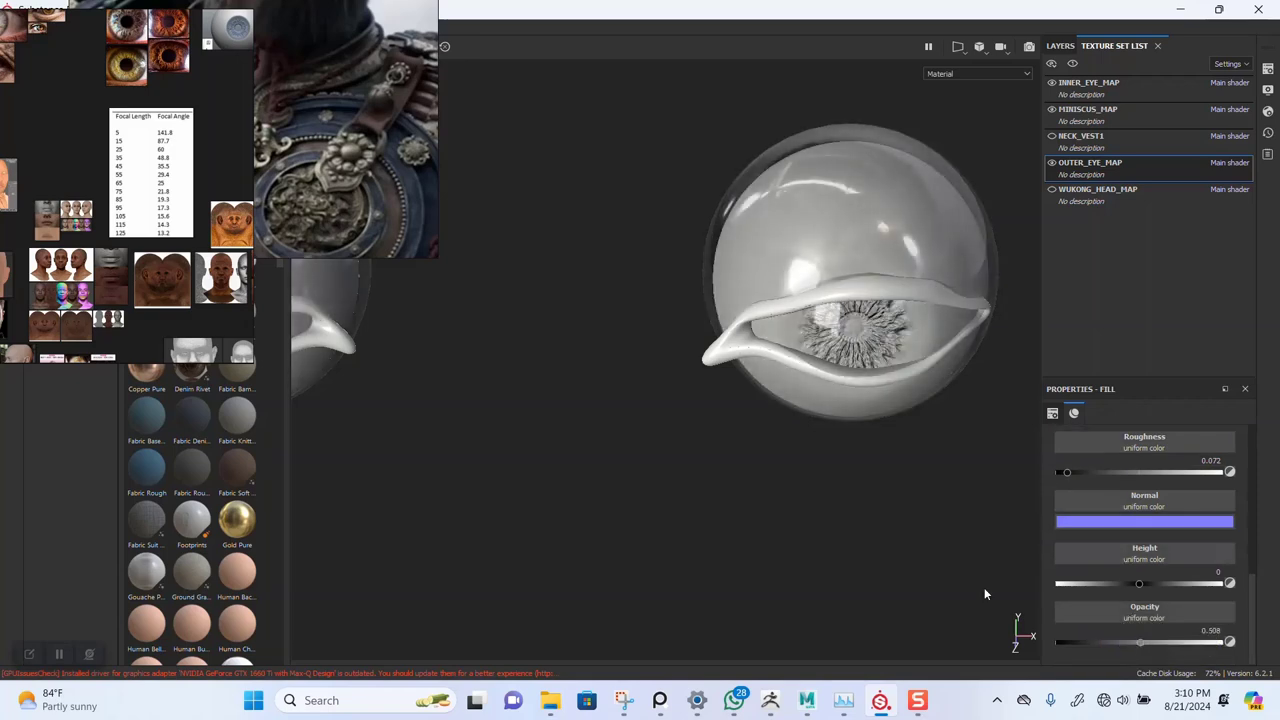
# - Examine the transparency and reflections of both outer eyes from several angles and under different lighting
pyautogui.keyDown('alt'); pyautogui.moveTo(984, 590); pyautogui.dragTo(622, 389, button='right'); pyautogui.keyUp('alt')
pyautogui.keyDown('alt'); pyautogui.moveTo(622, 389); pyautogui.dragTo(788, 430, button='middle'); pyautogui.keyUp('alt')
pyautogui.keyDown('alt'); pyautogui.moveTo(788, 430); pyautogui.dragTo(752, 411); pyautogui.keyUp('alt')
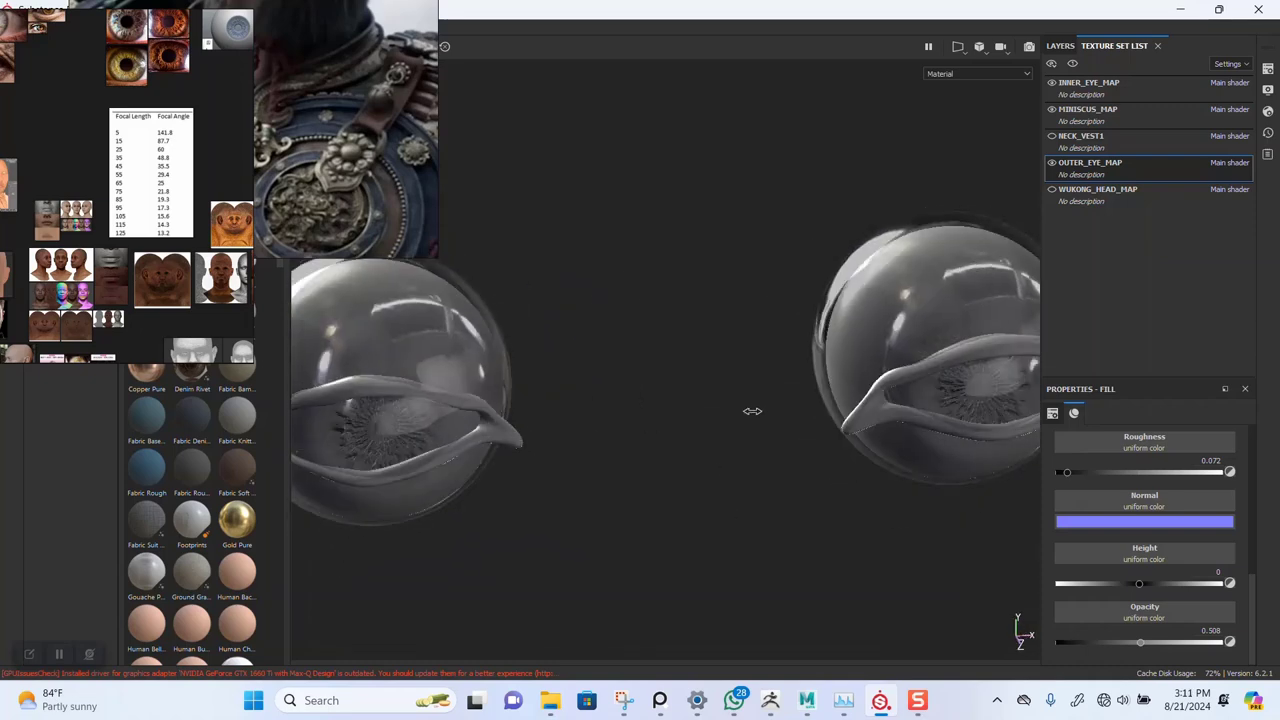
pyautogui.keyDown('shift'); pyautogui.moveTo(752, 411); pyautogui.dragTo(713, 424, button='right'); pyautogui.keyUp('shift')
pyautogui.keyDown('alt'); pyautogui.moveTo(769, 457); pyautogui.dragTo(737, 397, button='right'); pyautogui.keyUp('alt')
pyautogui.keyDown('alt'); pyautogui.moveTo(737, 397); pyautogui.dragTo(694, 380, button='middle'); pyautogui.keyUp('alt')
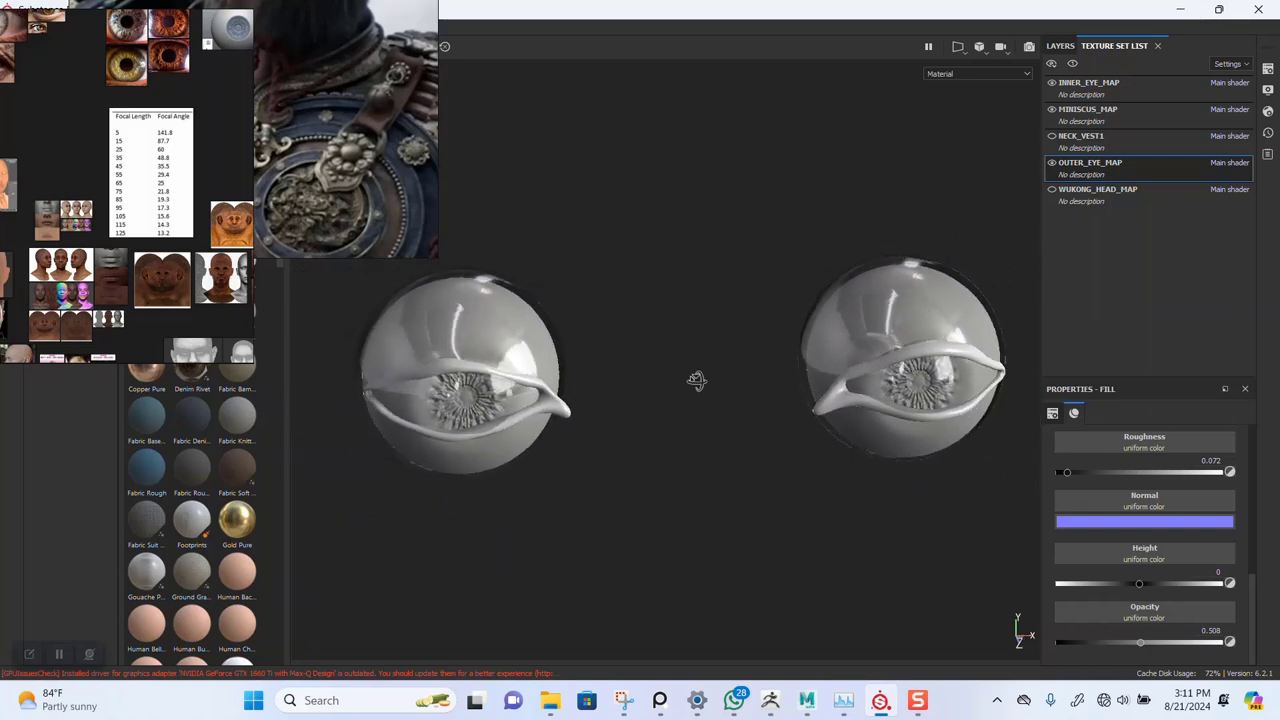
pyautogui.keyDown('alt'); pyautogui.moveTo(694, 380); pyautogui.dragTo(698, 375); pyautogui.keyUp('alt')
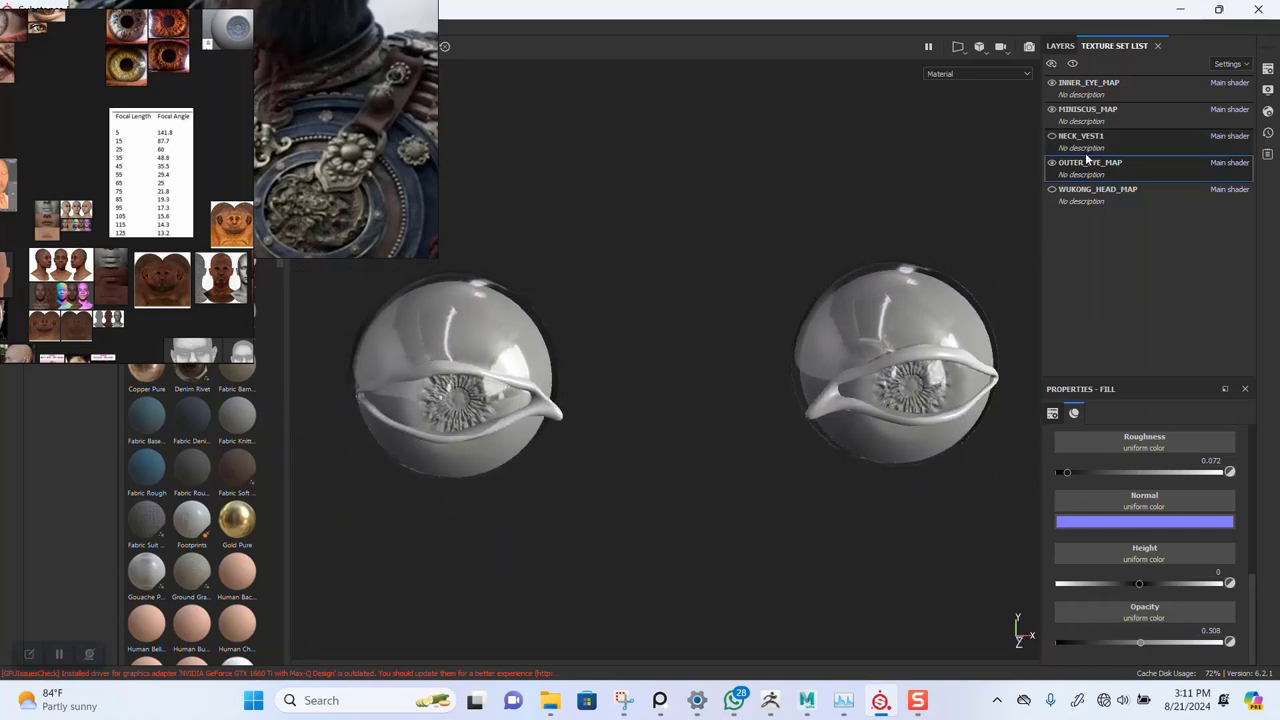
# - Rename the outer eye's fill layer as GLASS
pyautogui.click(1060, 46)
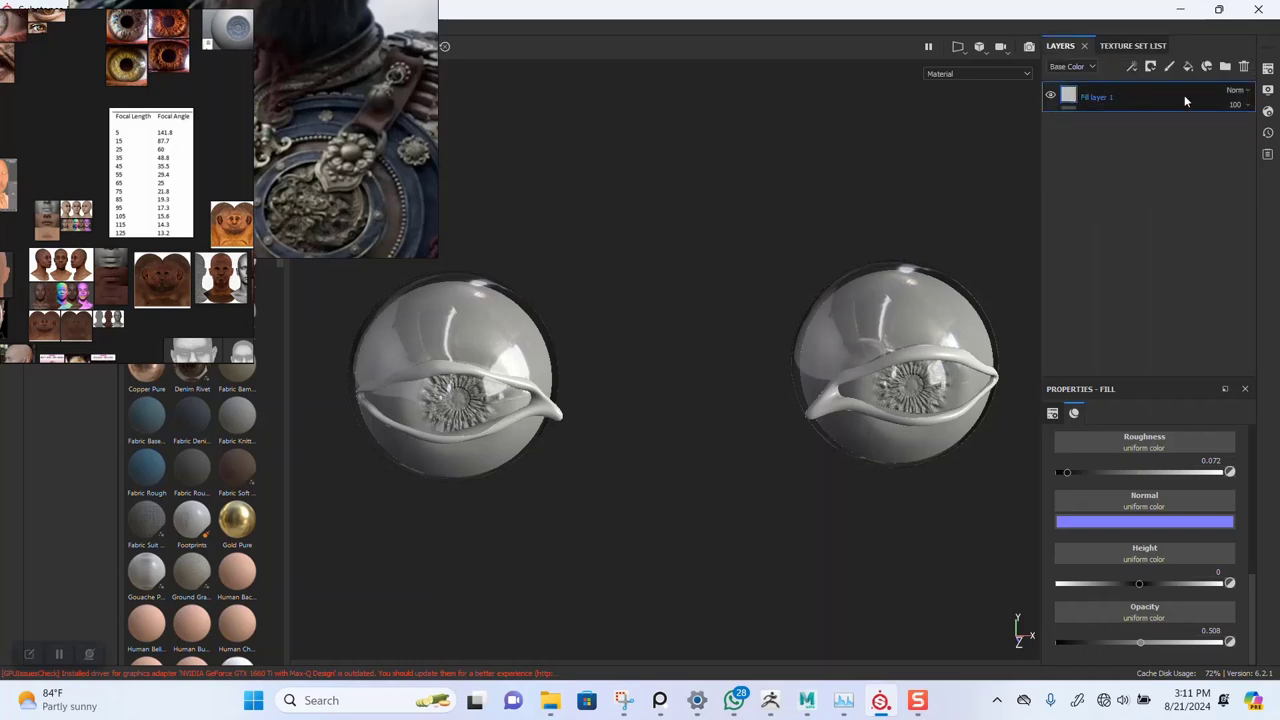
pyautogui.doubleClick(1110, 102)
pyautogui.write('GLASS')
pyautogui.press('Return')
pyautogui.keyDown('alt'); pyautogui.moveTo(633, 334); pyautogui.dragTo(619, 285, button='right'); pyautogui.keyUp('alt')
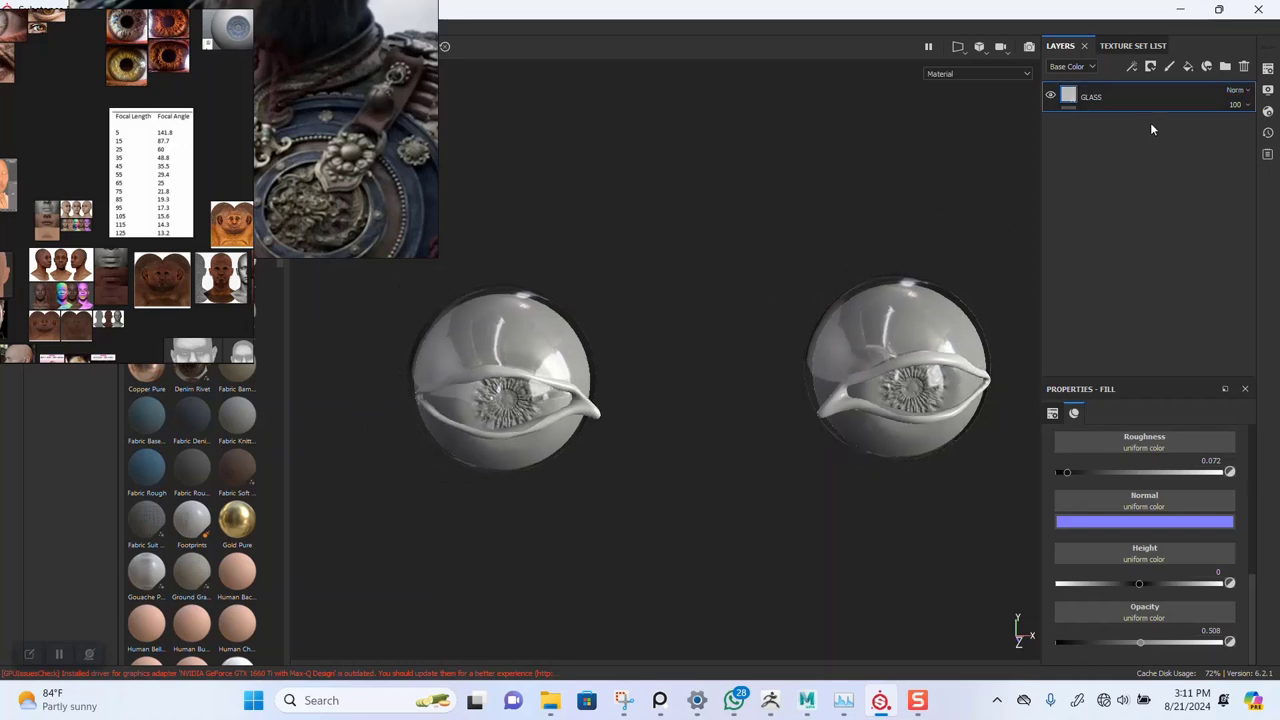
# - Copy the GLASS layer and add an Opacity channel to the MINISCUS_MAP texture set
pyautogui.click(1150, 46)
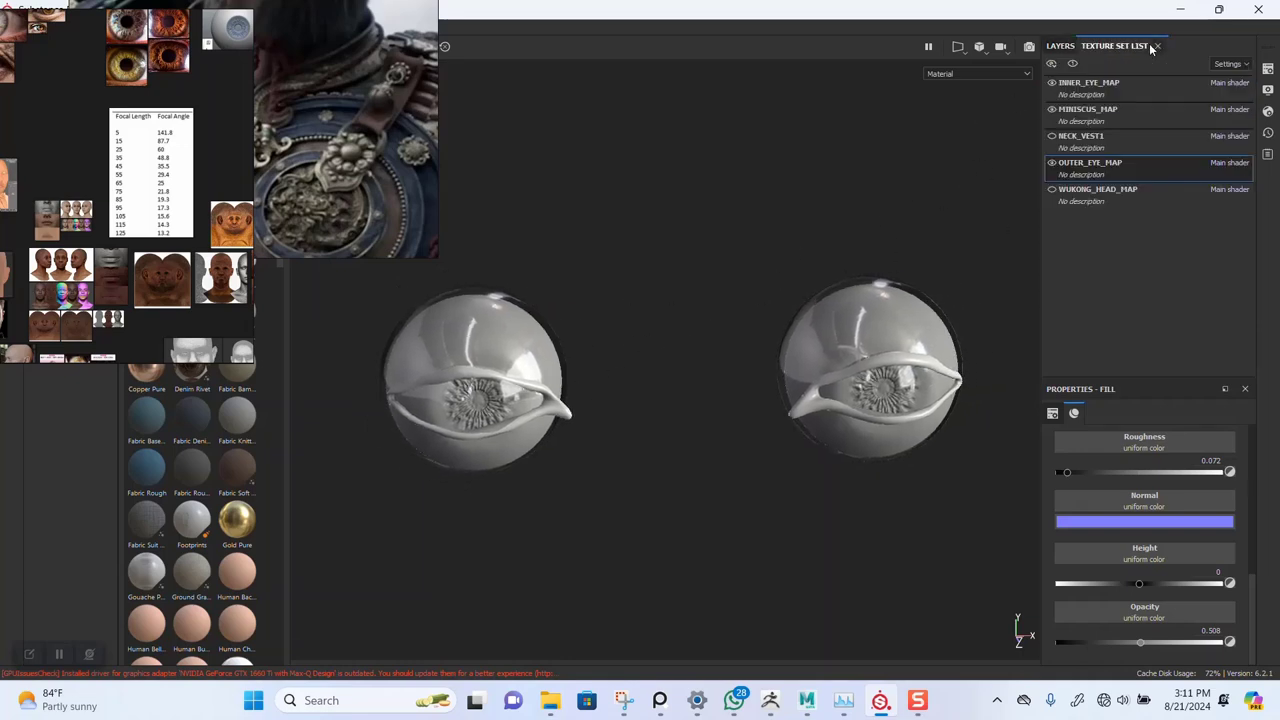
pyautogui.click(1092, 116)
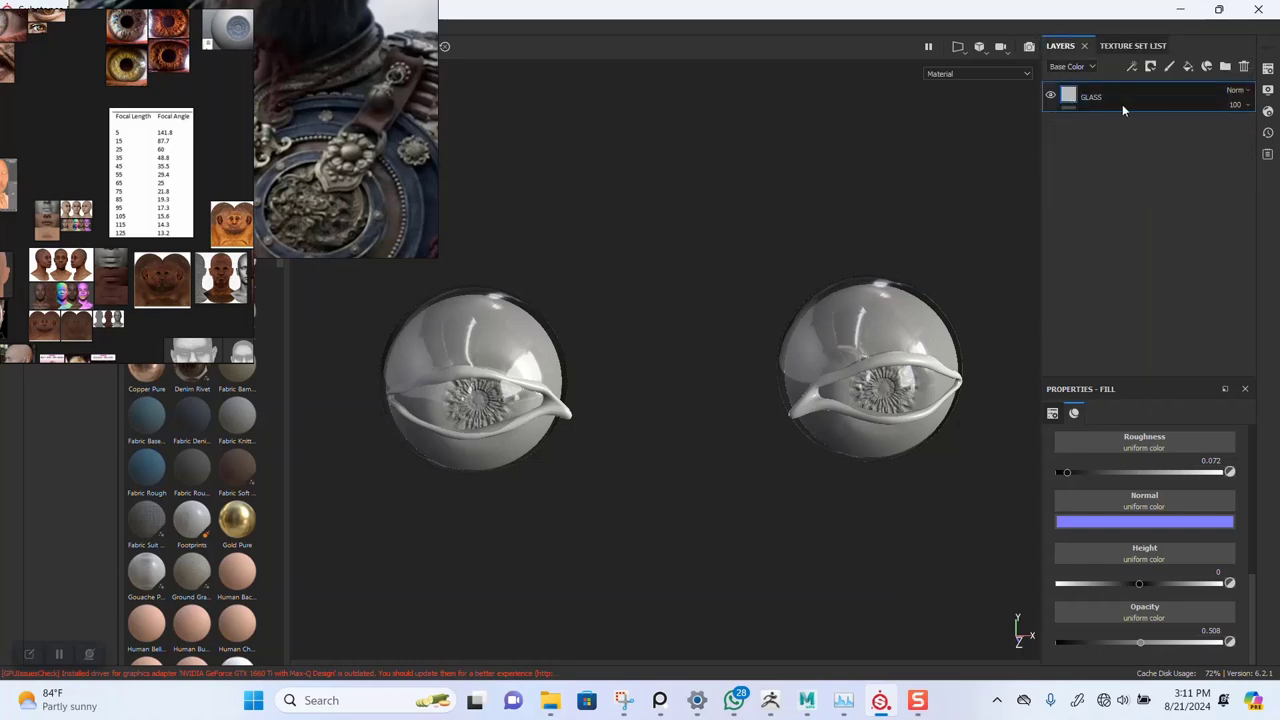
pyautogui.click(1131, 46)
pyautogui.click(1138, 113)
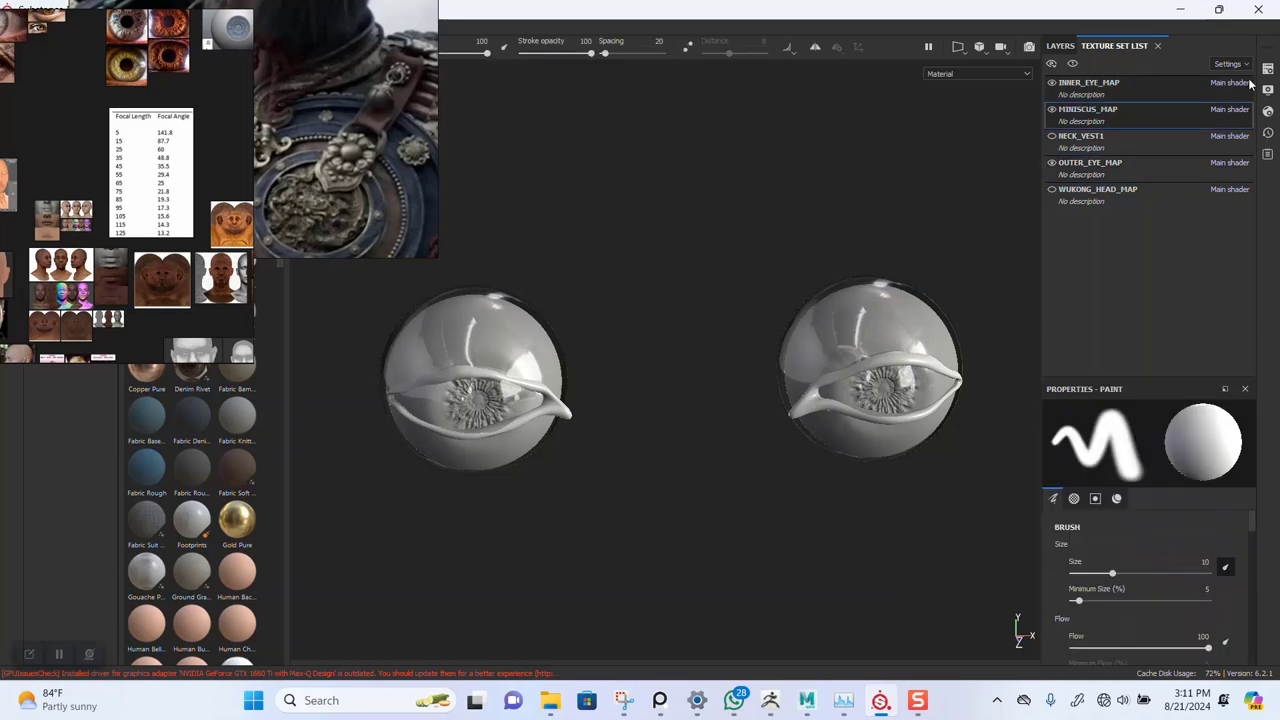
pyautogui.click(1267, 68)
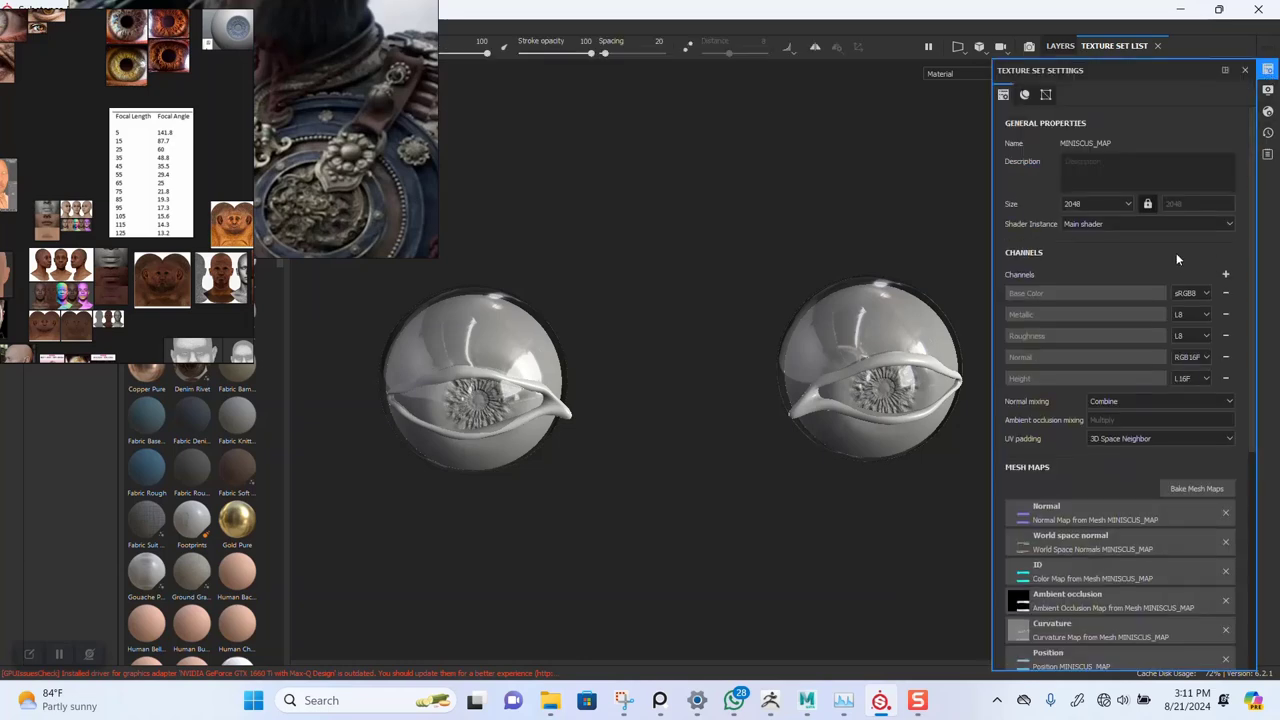
pyautogui.click(1226, 277)
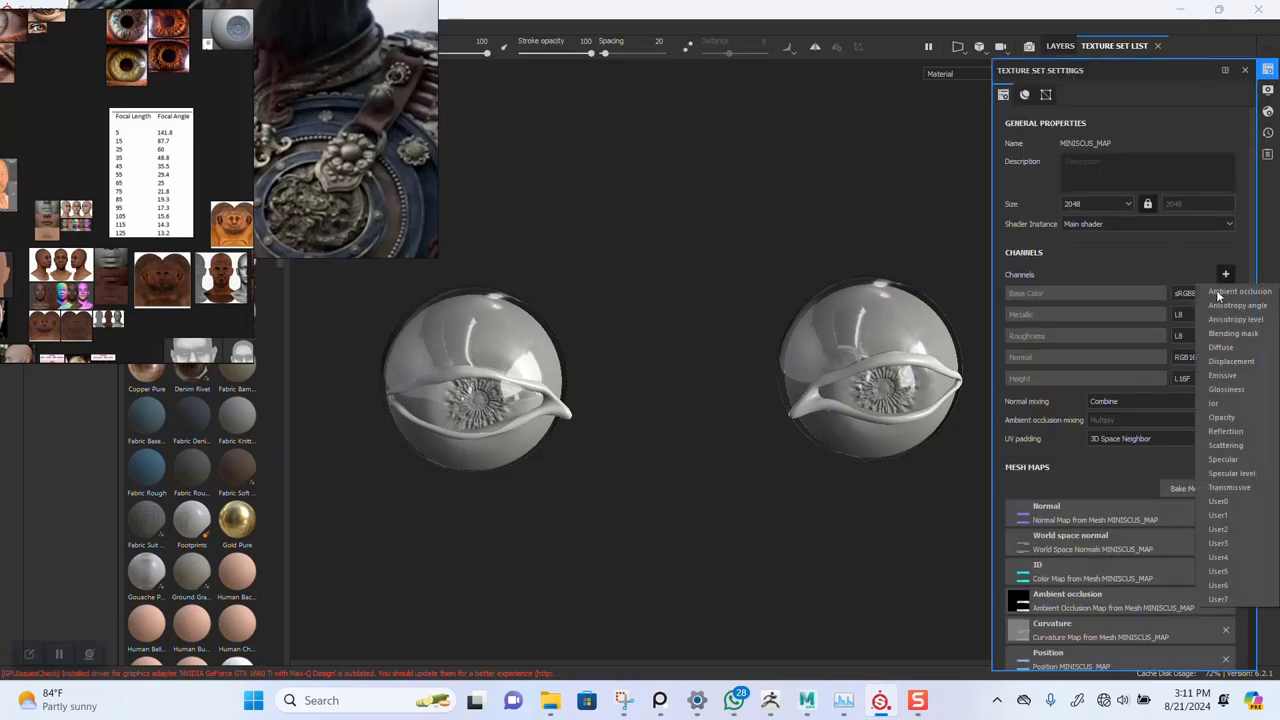
pyautogui.click(1226, 422)
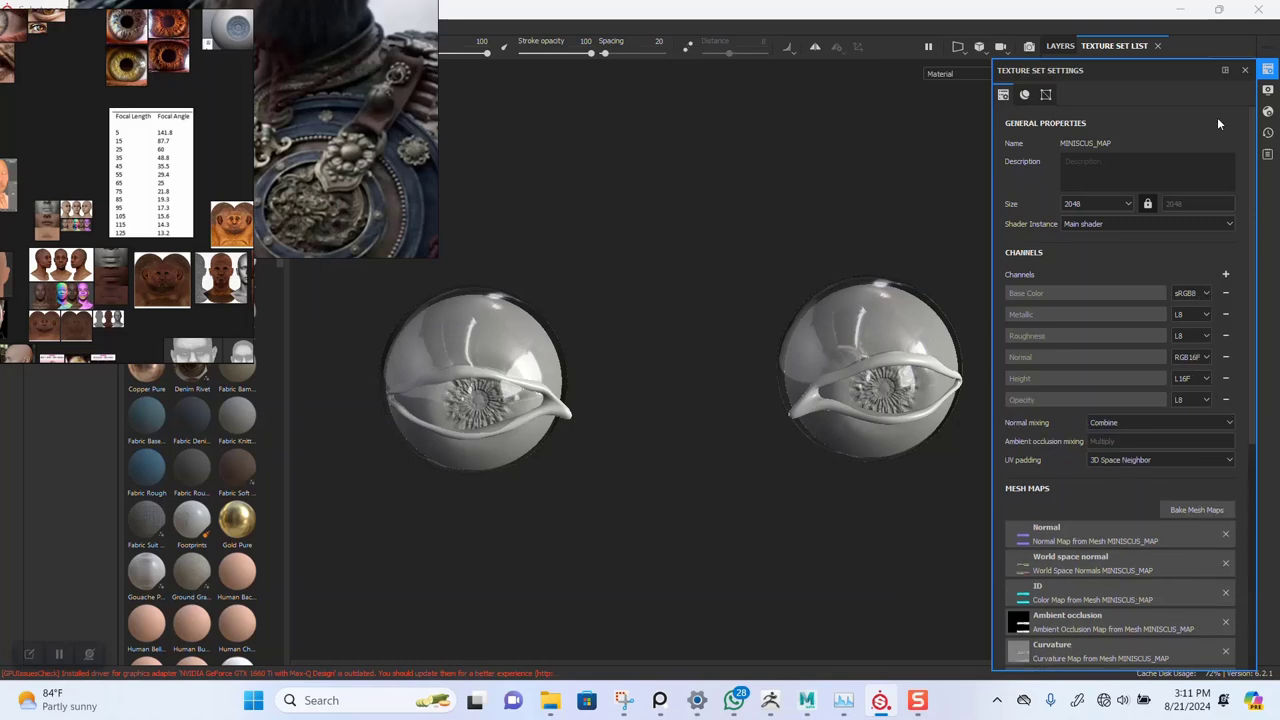
pyautogui.click(1244, 70)
# - Replace the default layer of MINISCUS_MAP with the copied GLASS layer
pyautogui.click(1066, 46)
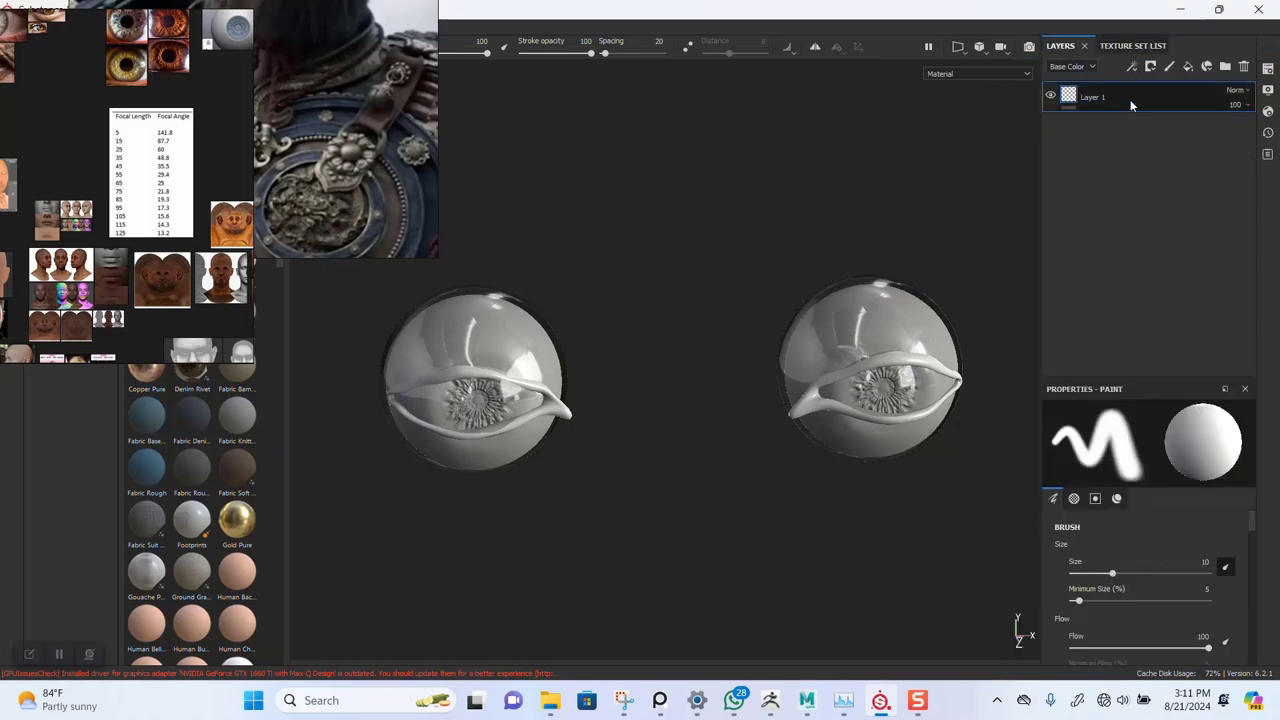
pyautogui.press('Delete')
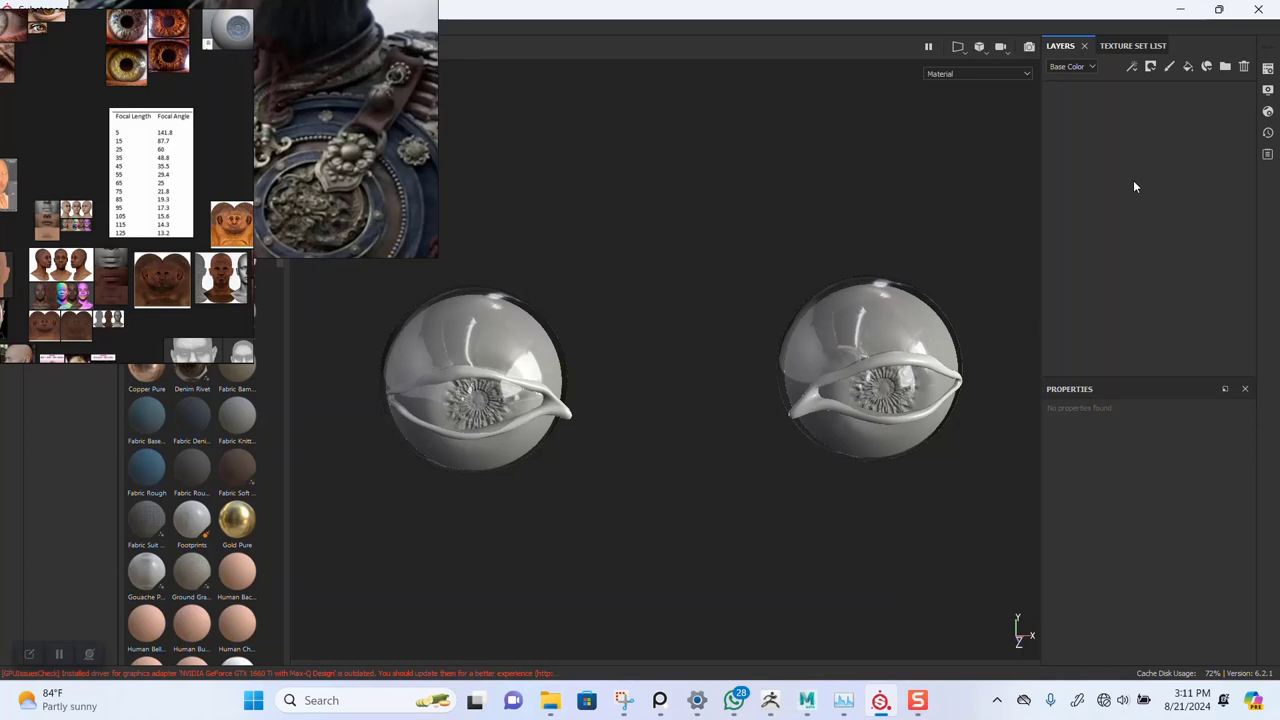
pyautogui.hotkey('ctrl', 'v')
# - Set the MINISCUS_MAP GLASS layer's Opacity to 0.26 and Roughness to 0.292
pyautogui.scroll(2, 852, 410)
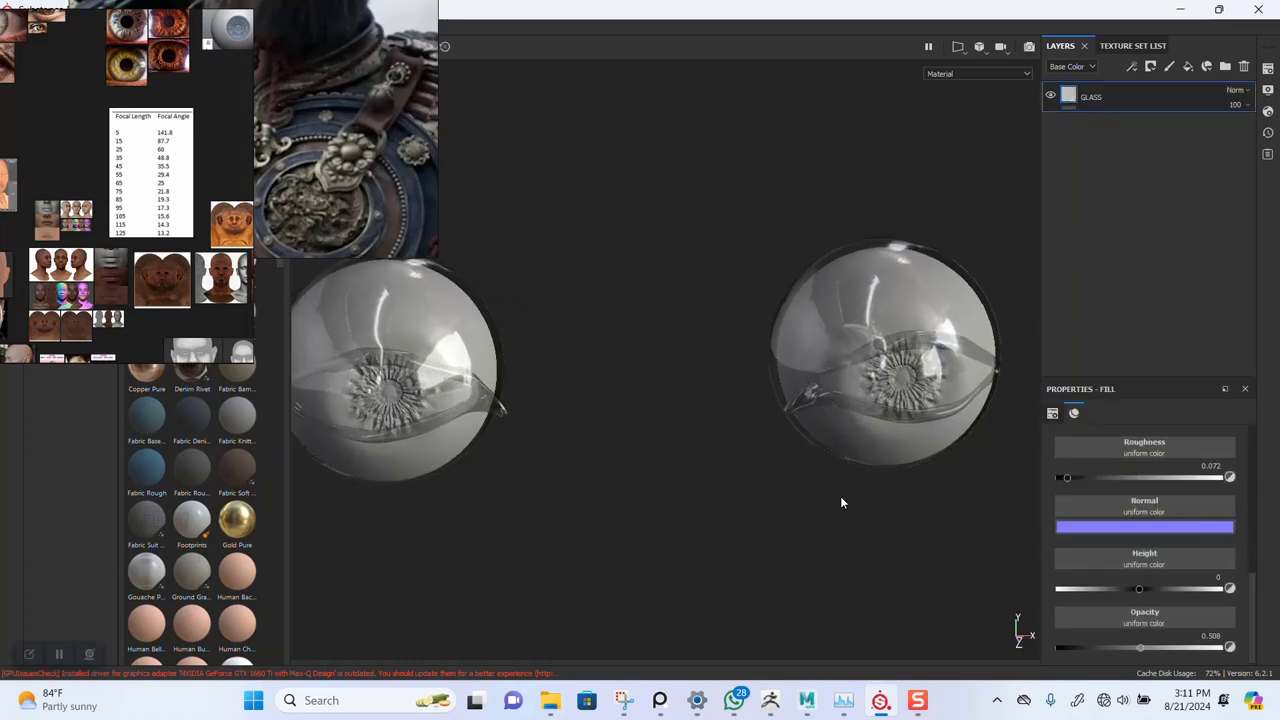
pyautogui.scroll(-1, 1157, 600)
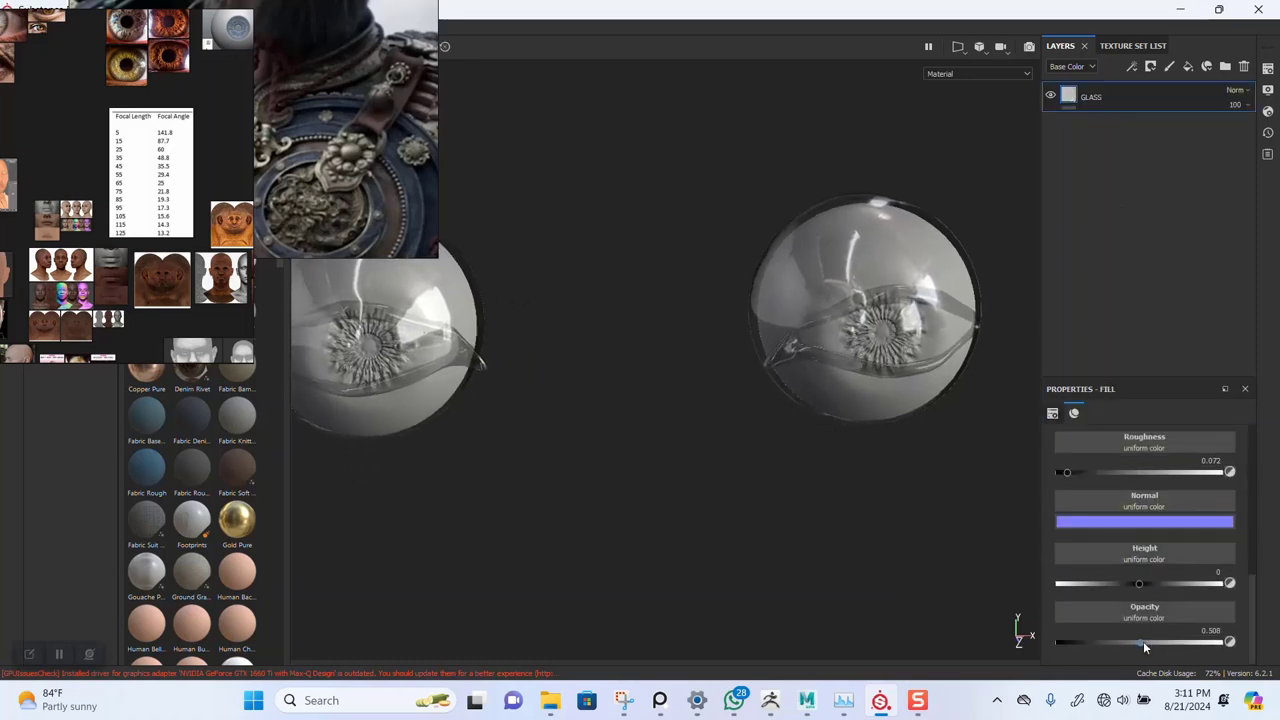
pyautogui.moveTo(1144, 644); pyautogui.dragTo(1098, 636)
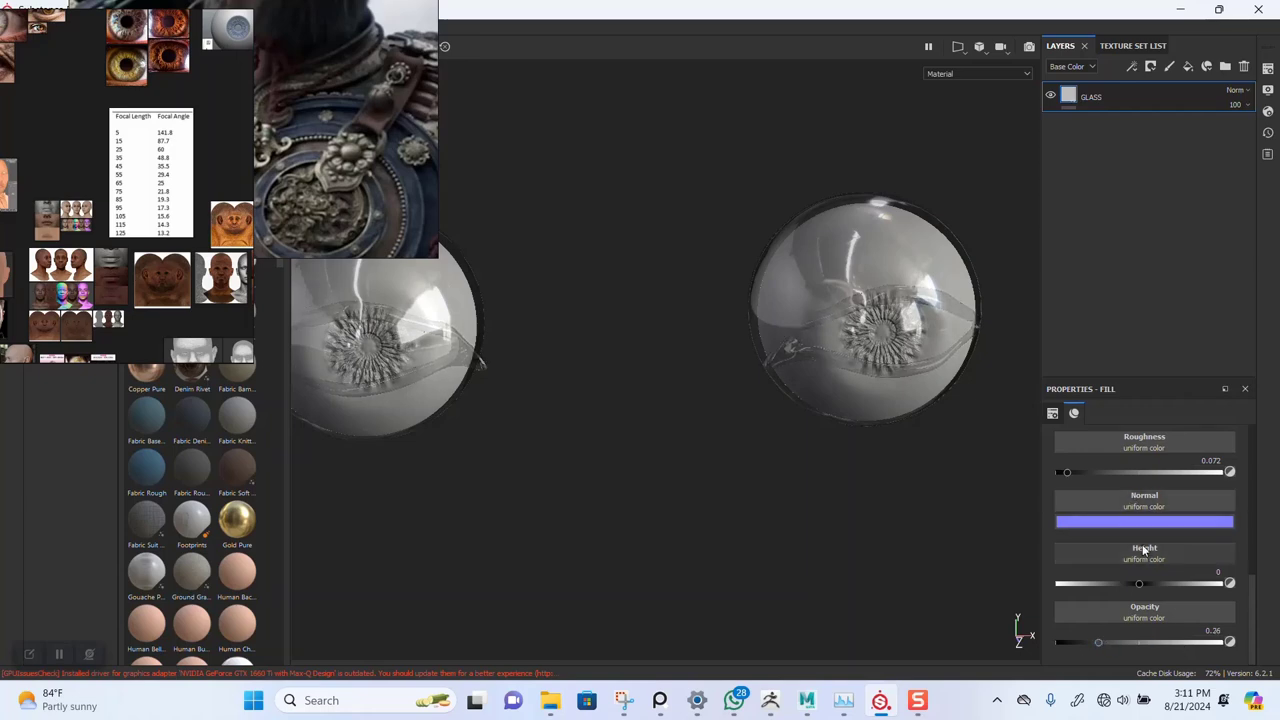
pyautogui.moveTo(1093, 471); pyautogui.dragTo(1104, 471)
pyautogui.keyDown('alt'); pyautogui.moveTo(785, 392); pyautogui.dragTo(599, 186, button='right'); pyautogui.keyUp('alt')
pyautogui.keyDown('alt'); pyautogui.moveTo(599, 186); pyautogui.dragTo(613, 255, button='middle'); pyautogui.keyUp('alt')
pyautogui.keyDown('alt'); pyautogui.moveTo(652, 335); pyautogui.dragTo(677, 374, button='right'); pyautogui.keyUp('alt')
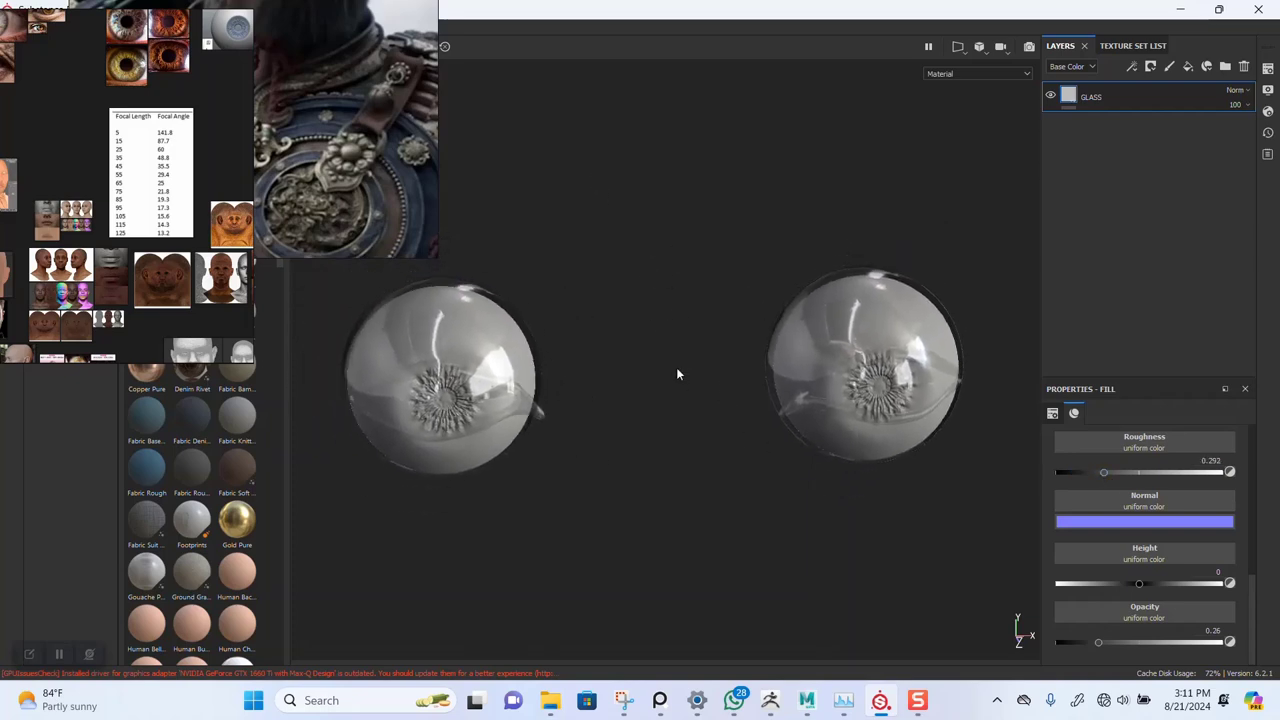
# - Isolate the INNER_EYE_MAP texture set in the viewport and show its layer stack
pyautogui.click(1132, 46)
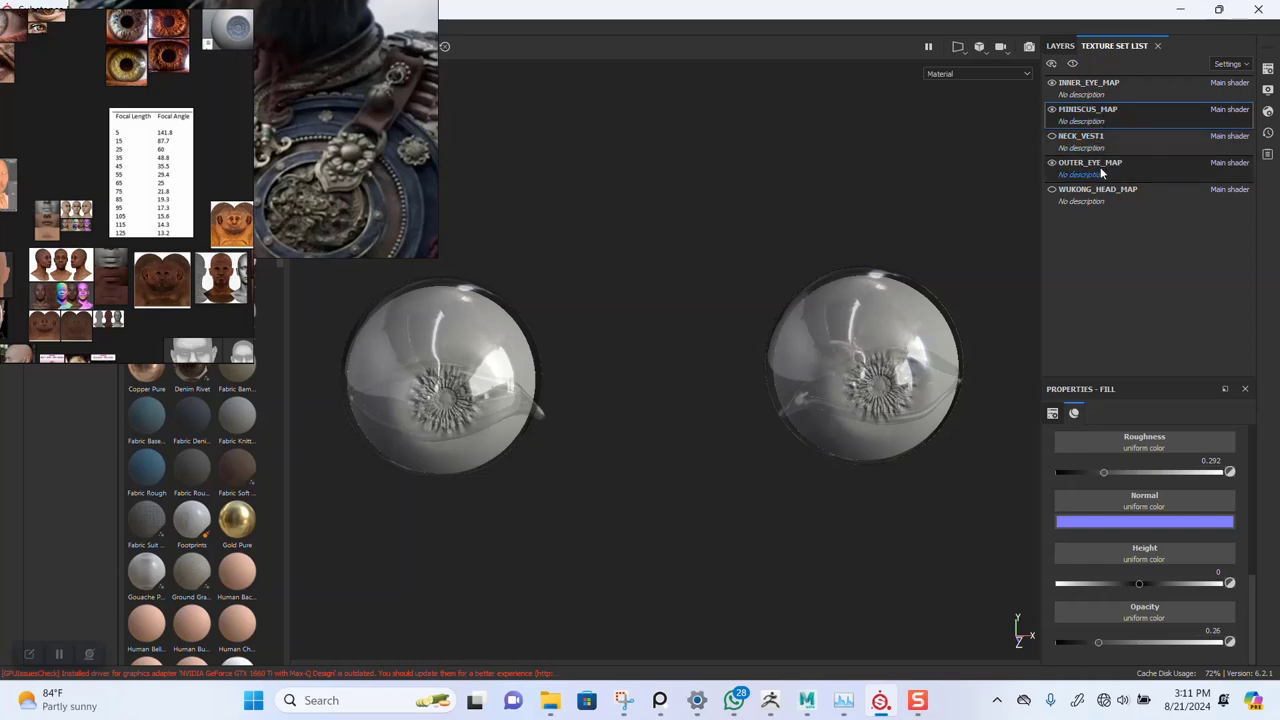
pyautogui.click(1099, 90)
pyautogui.click(1070, 64)
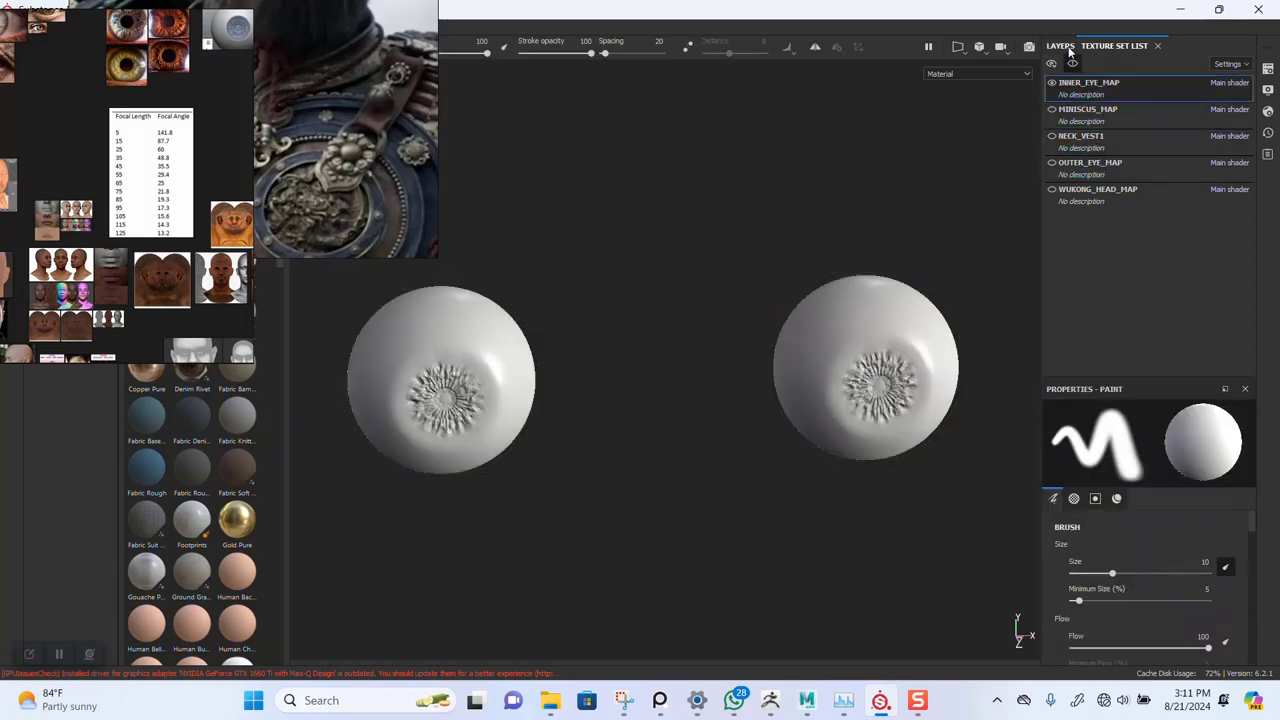
pyautogui.click(1060, 46)
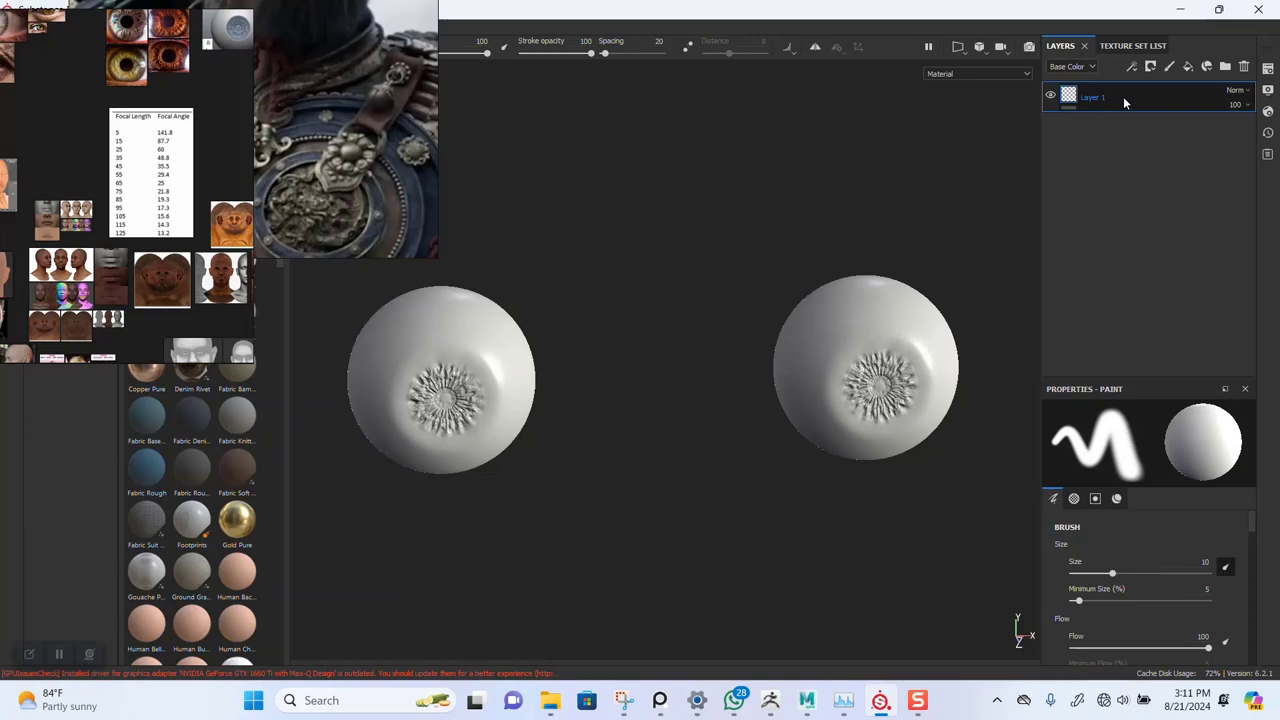
# - Replace the default paint layer of the INNER_EYE_MAP texture set with a new fill layer
pyautogui.press('Delete')
pyautogui.keyDown('alt'); pyautogui.moveTo(715, 331); pyautogui.dragTo(607, 344); pyautogui.keyUp('alt')
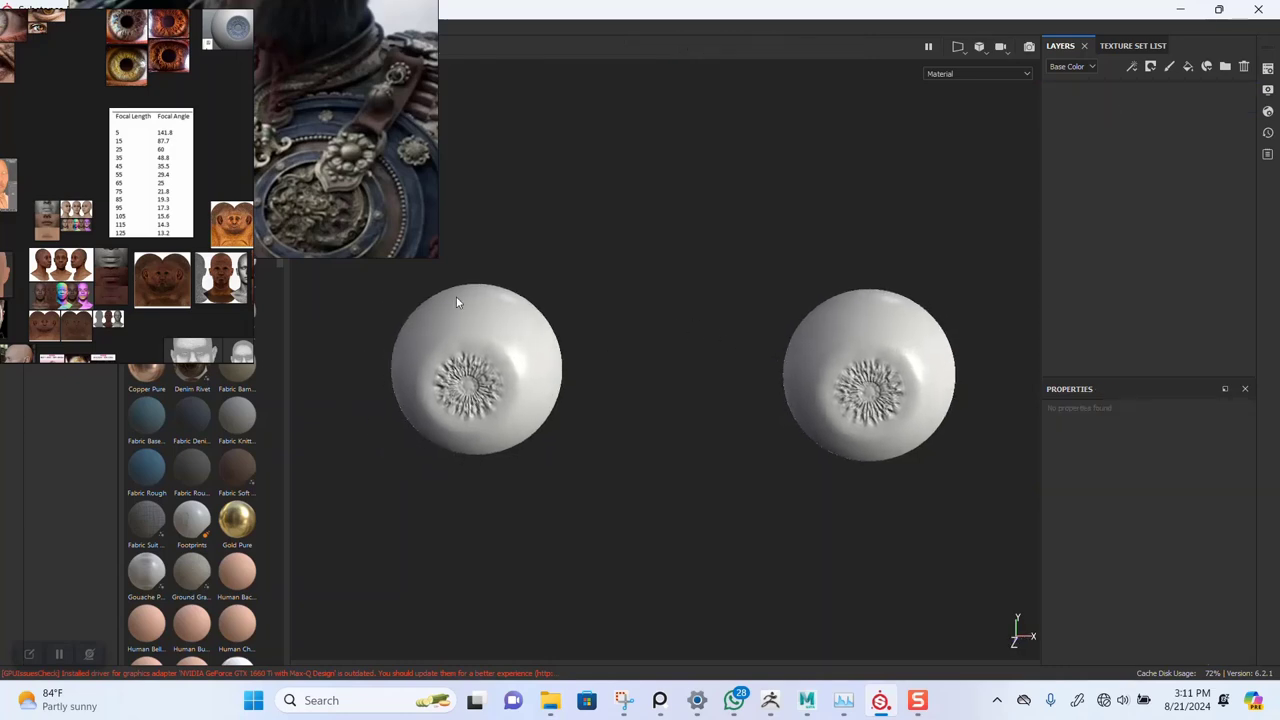
pyautogui.moveTo(284, 228); pyautogui.dragTo(564, 79, button='right')
pyautogui.moveTo(190, 316); pyautogui.dragTo(223, 132, button='right')
pyautogui.keyDown('alt'); pyautogui.moveTo(650, 329); pyautogui.dragTo(616, 357, button='middle'); pyautogui.keyUp('alt')
pyautogui.keyDown('alt'); pyautogui.moveTo(616, 357); pyautogui.dragTo(607, 322); pyautogui.keyUp('alt')
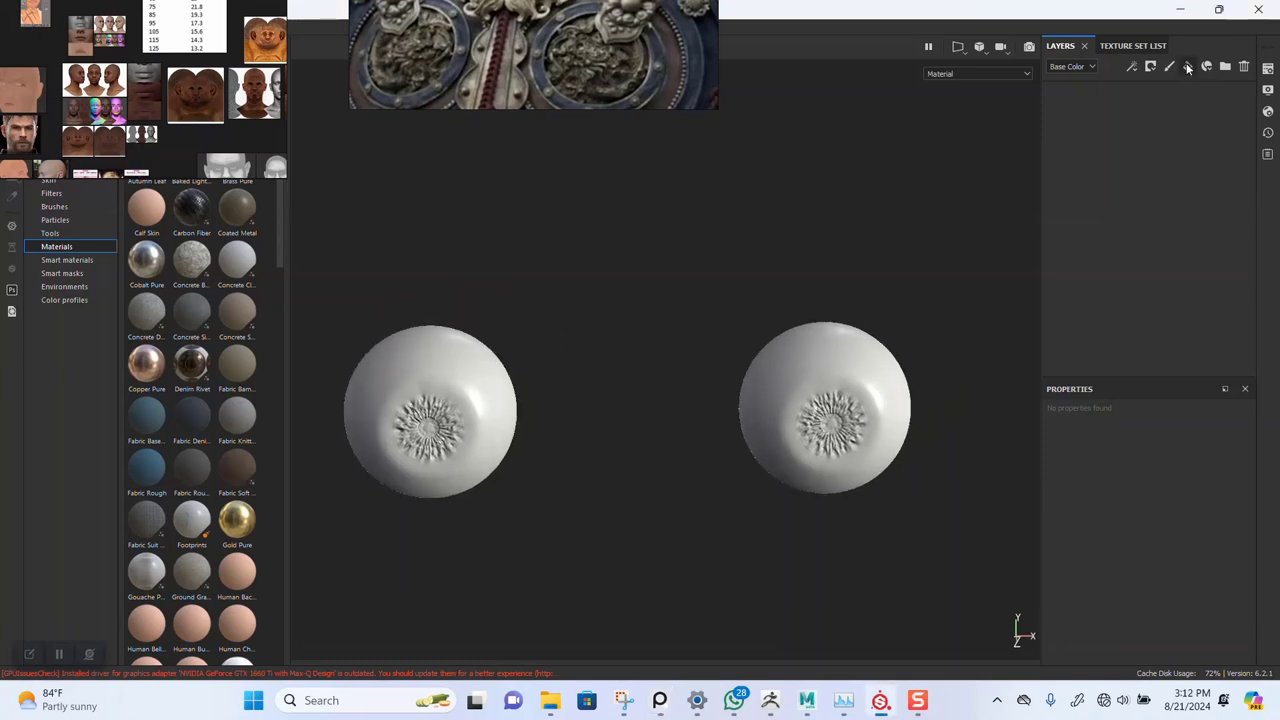
pyautogui.click(1188, 67)
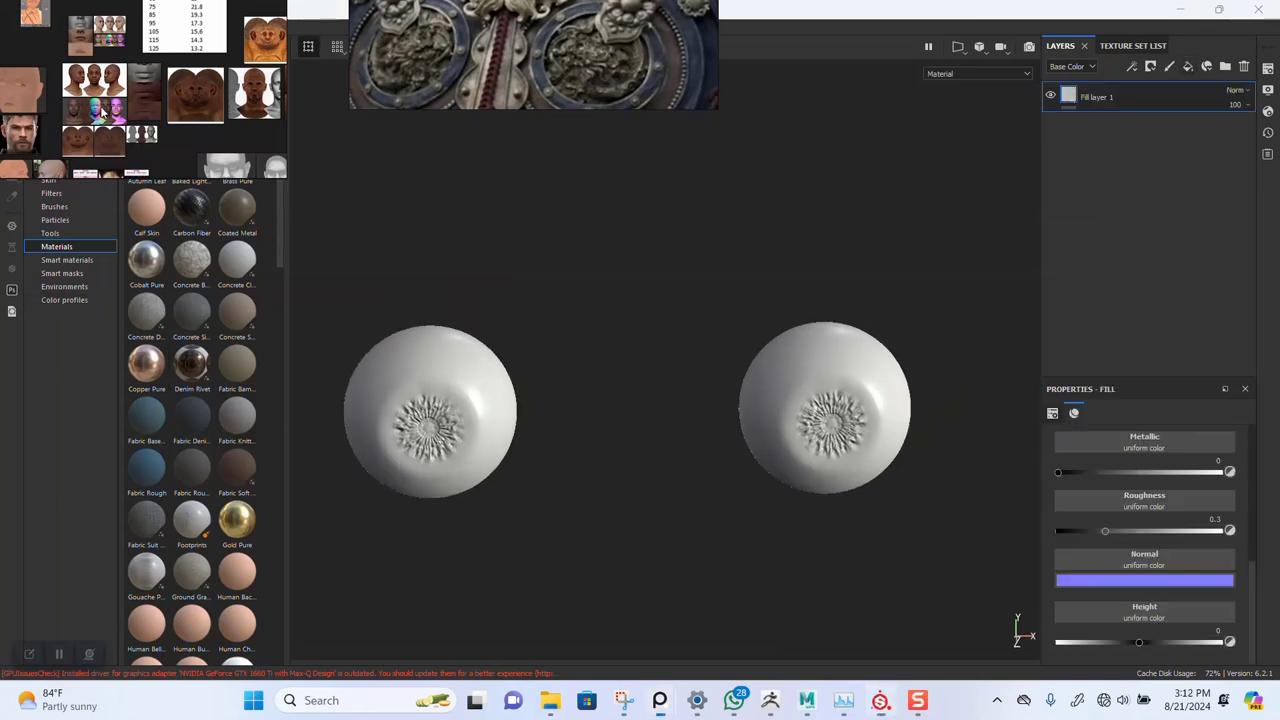
# - Assign the imported INNER_EYES_MAT_Base_Color texture to the fill layer's base color
pyautogui.moveTo(97, 122); pyautogui.dragTo(179, 16, button='right')
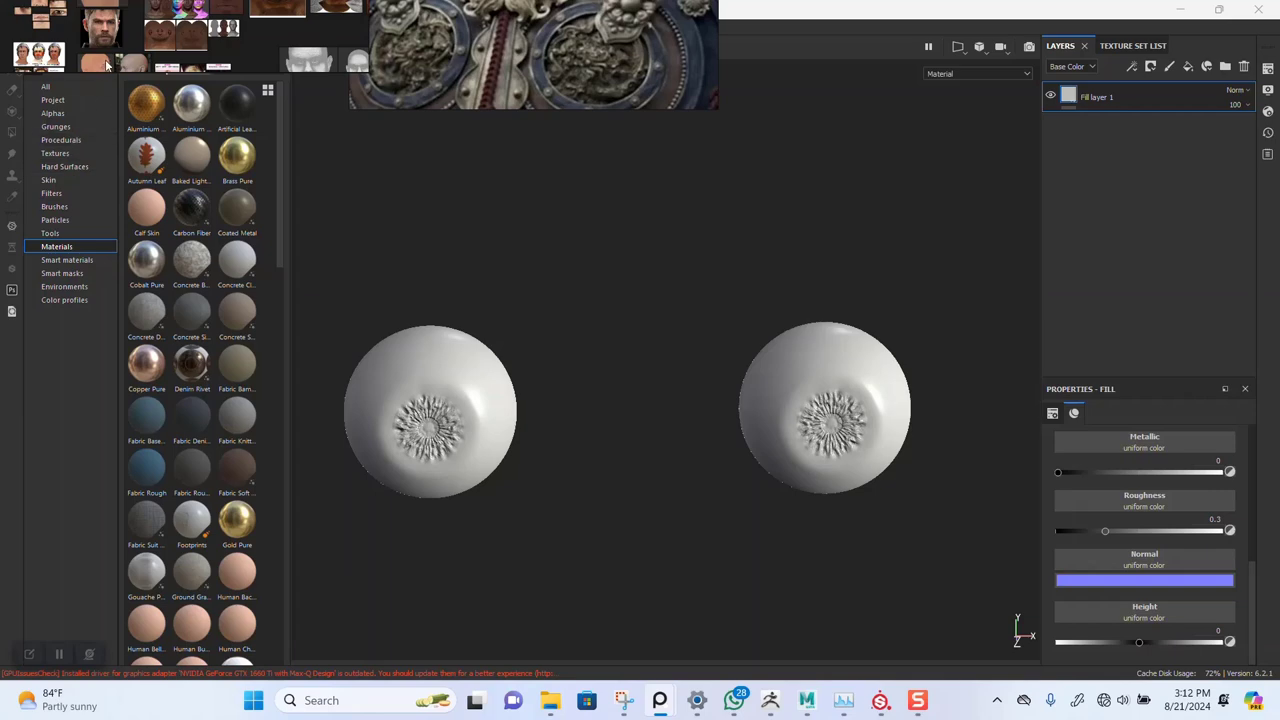
pyautogui.click(63, 156)
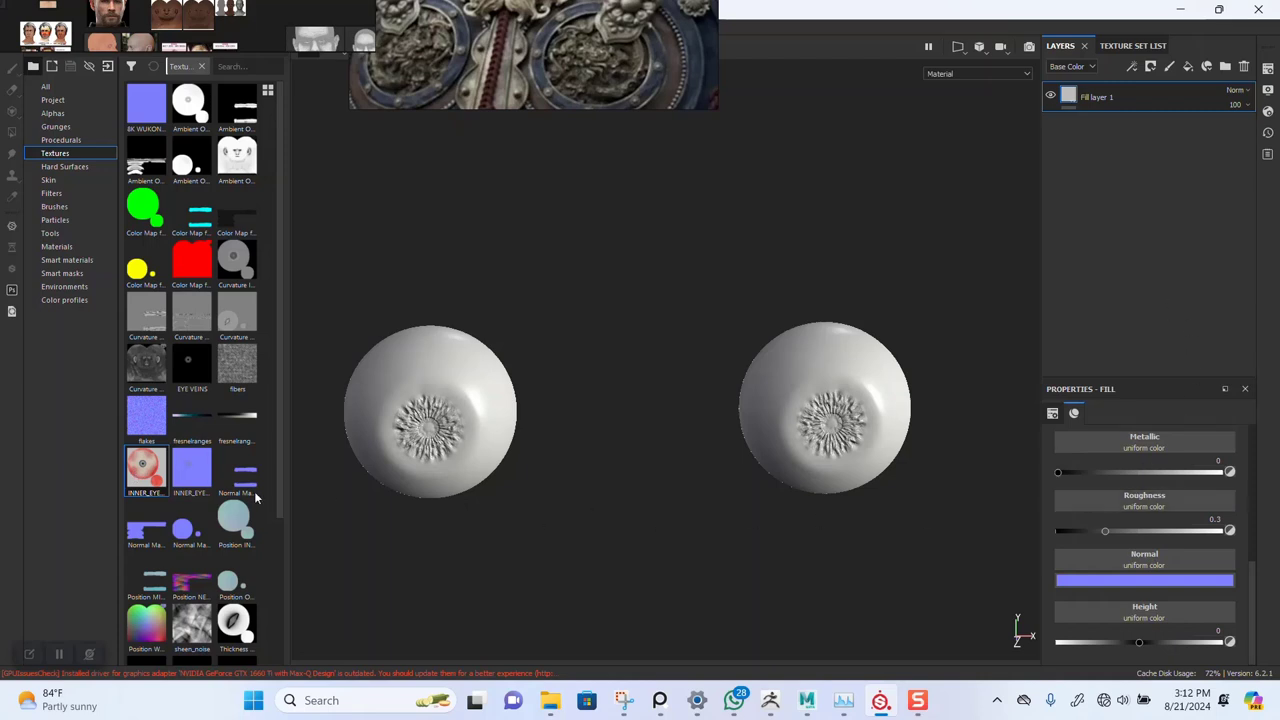
pyautogui.scroll(5, 1139, 538)
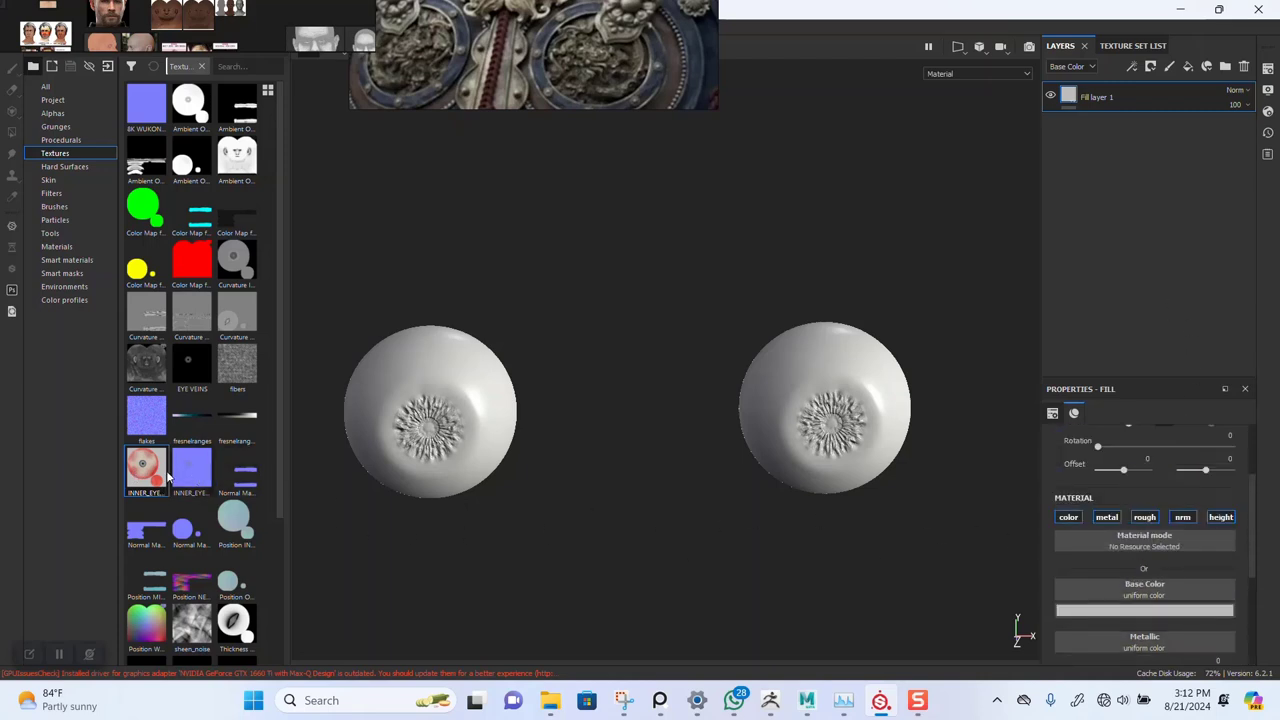
pyautogui.moveTo(148, 472); pyautogui.dragTo(1142, 600)
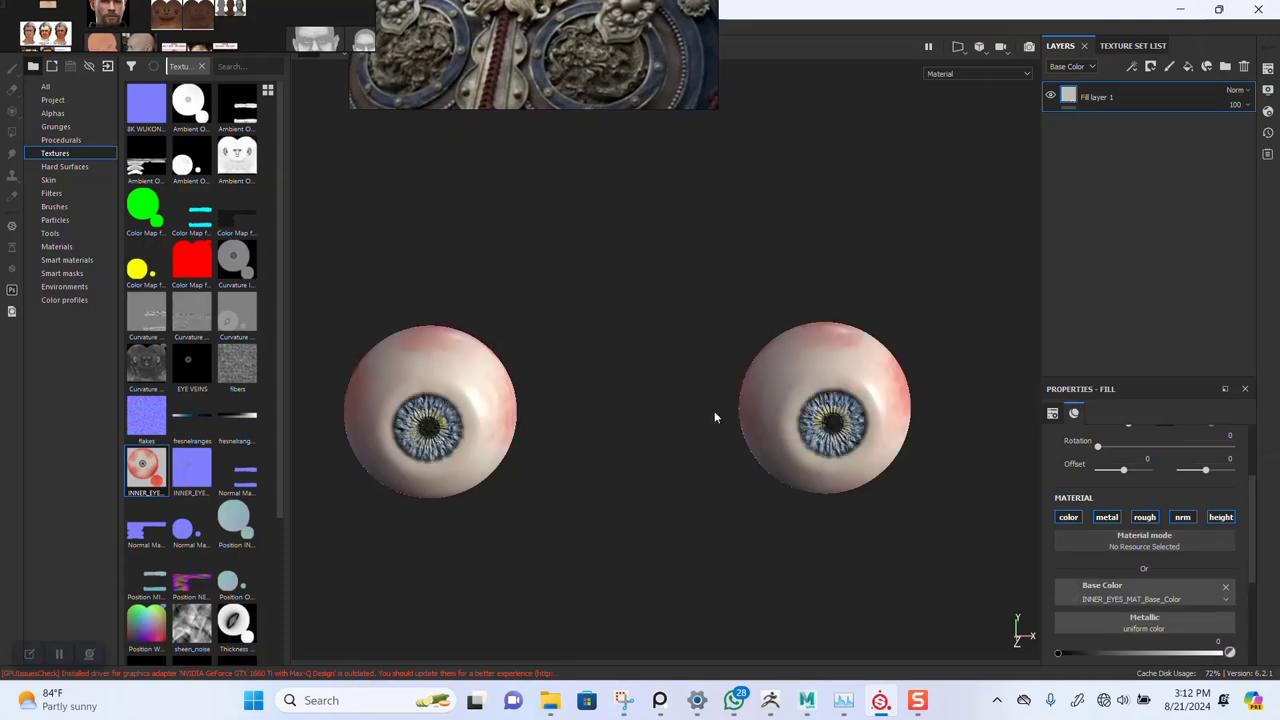
# - Examine the applied inner eye texture up close, checking the iris and the veined sides of one eyeball
pyautogui.keyDown('alt'); pyautogui.moveTo(547, 451); pyautogui.dragTo(557, 512, button='right'); pyautogui.keyUp('alt')
pyautogui.keyDown('alt'); pyautogui.moveTo(544, 488); pyautogui.dragTo(711, 434, button='middle'); pyautogui.keyUp('alt')
pyautogui.keyDown('alt'); pyautogui.moveTo(711, 434); pyautogui.dragTo(553, 520, button='right'); pyautogui.keyUp('alt')
pyautogui.keyDown('alt'); pyautogui.moveTo(530, 470); pyautogui.dragTo(739, 460, button='middle'); pyautogui.keyUp('alt')
pyautogui.keyDown('alt'); pyautogui.moveTo(739, 460); pyautogui.dragTo(623, 409); pyautogui.keyUp('alt')
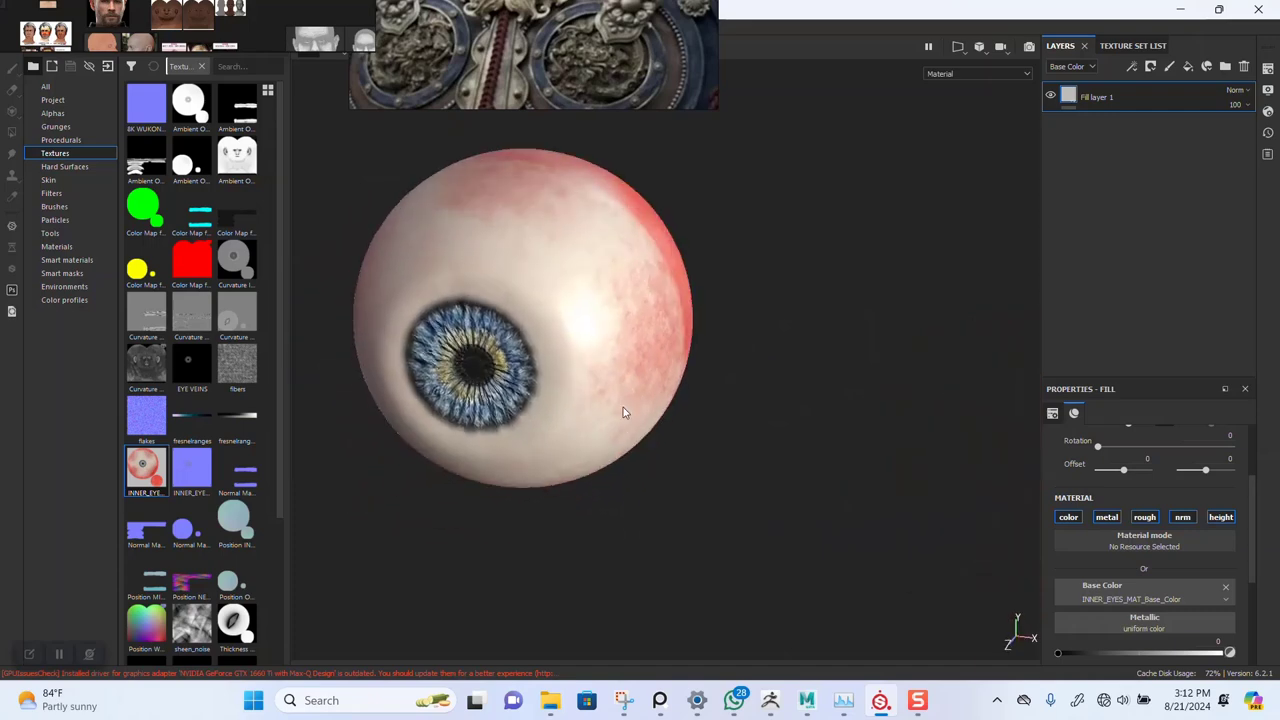
pyautogui.keyDown('alt'); pyautogui.moveTo(623, 409); pyautogui.dragTo(644, 498, button='right'); pyautogui.keyUp('alt')
pyautogui.keyDown('alt'); pyautogui.moveTo(643, 494); pyautogui.dragTo(656, 364); pyautogui.keyUp('alt')
pyautogui.keyDown('alt'); pyautogui.moveTo(656, 364); pyautogui.dragTo(822, 454, button='right'); pyautogui.keyUp('alt')
pyautogui.keyDown('alt'); pyautogui.moveTo(822, 454); pyautogui.dragTo(808, 449, button='middle'); pyautogui.keyUp('alt')
pyautogui.keyDown('alt'); pyautogui.moveTo(663, 494); pyautogui.dragTo(655, 476); pyautogui.keyUp('alt')
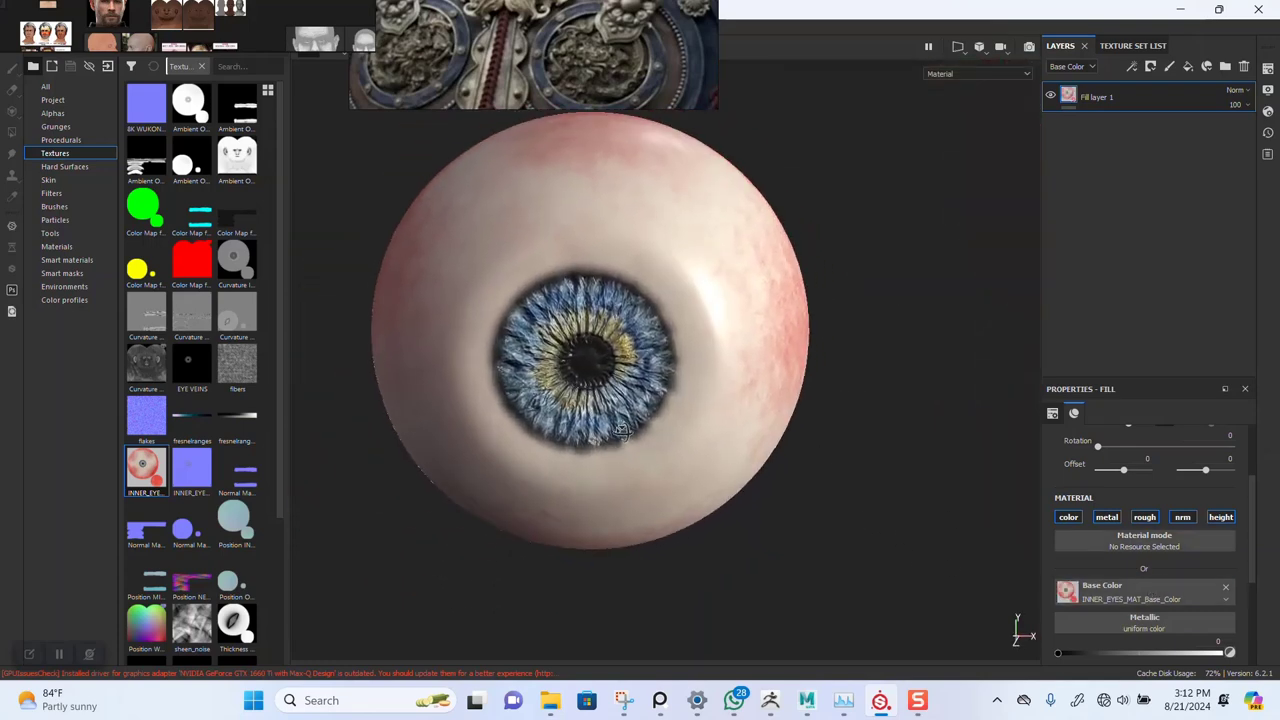
pyautogui.keyDown('alt'); pyautogui.moveTo(655, 476); pyautogui.dragTo(619, 536, button='right'); pyautogui.keyUp('alt')
pyautogui.scroll(-2, 625, 535)
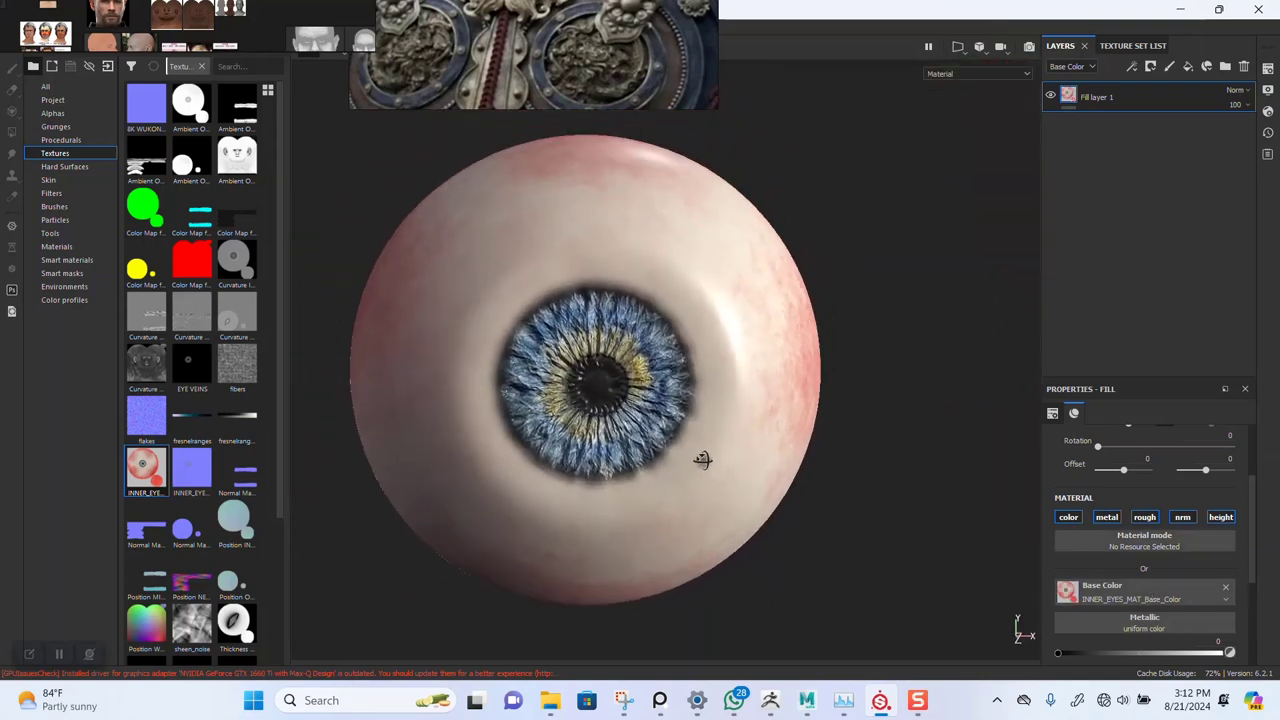
# - Disable the metal channel of the eye texture's fill layer and set its roughness to 0.916
pyautogui.scroll(1, 1131, 547)
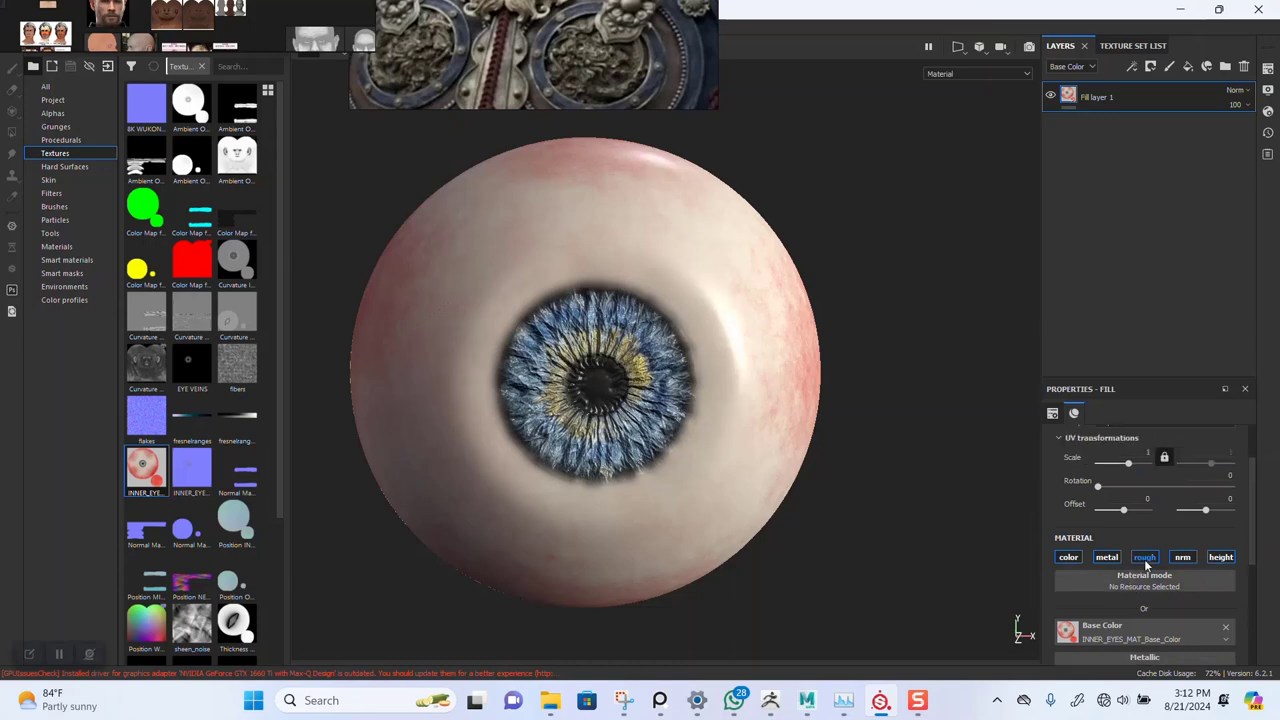
pyautogui.click(1145, 559)
pyautogui.click(1105, 559)
pyautogui.keyDown('alt'); pyautogui.moveTo(874, 523); pyautogui.dragTo(840, 504); pyautogui.keyUp('alt')
pyautogui.scroll(-2, 1186, 611)
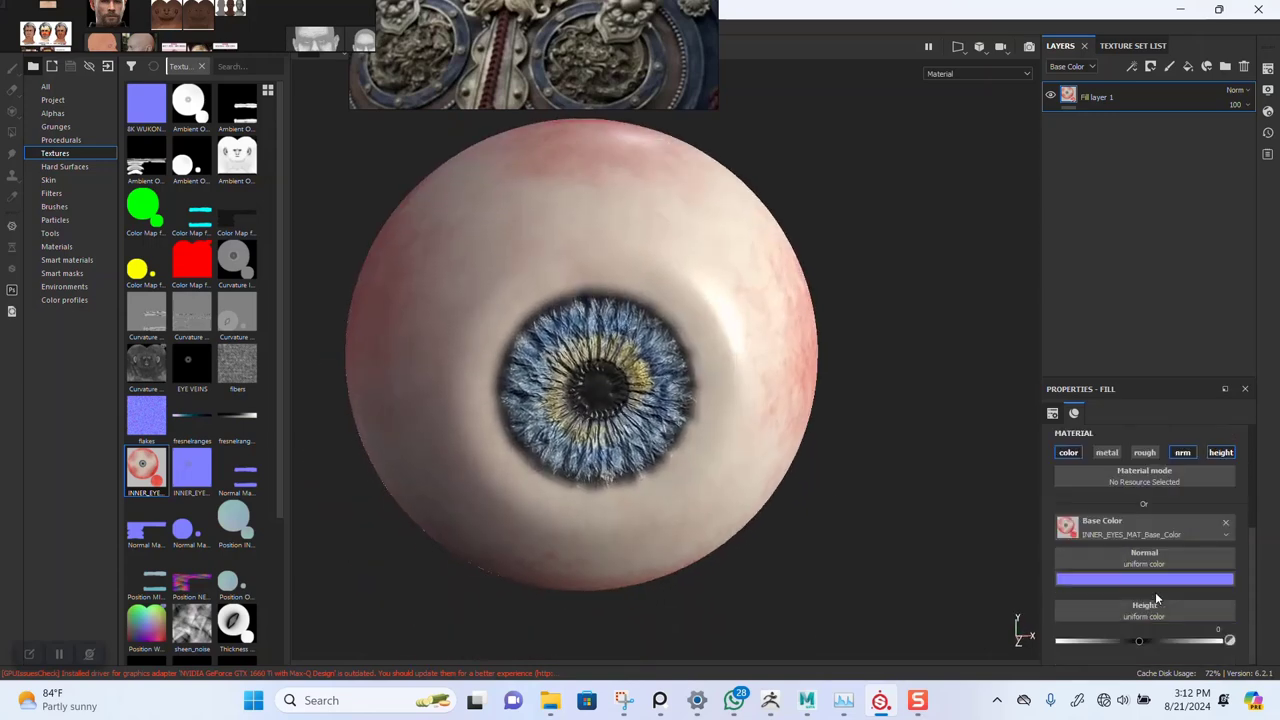
pyautogui.click(1144, 452)
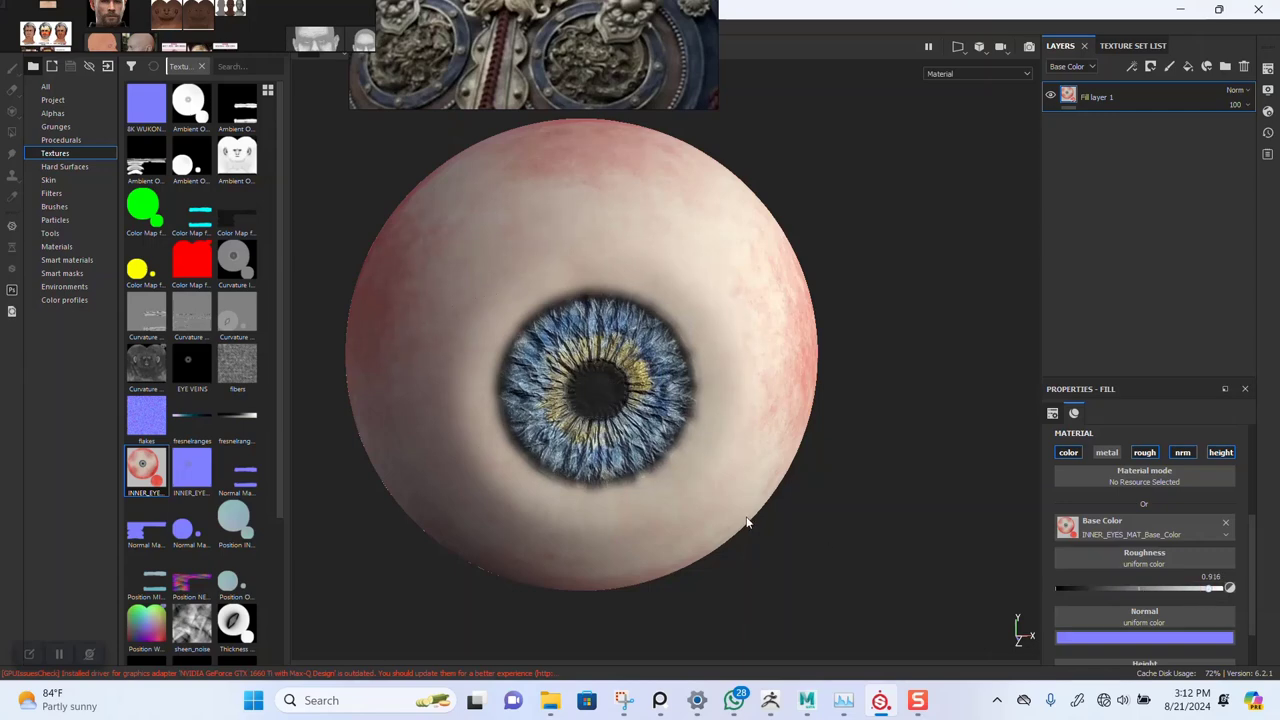
pyautogui.keyDown('alt'); pyautogui.moveTo(746, 521); pyautogui.dragTo(677, 395); pyautogui.keyUp('alt')
pyautogui.keyDown('alt'); pyautogui.moveTo(698, 468); pyautogui.dragTo(765, 375); pyautogui.keyUp('alt')
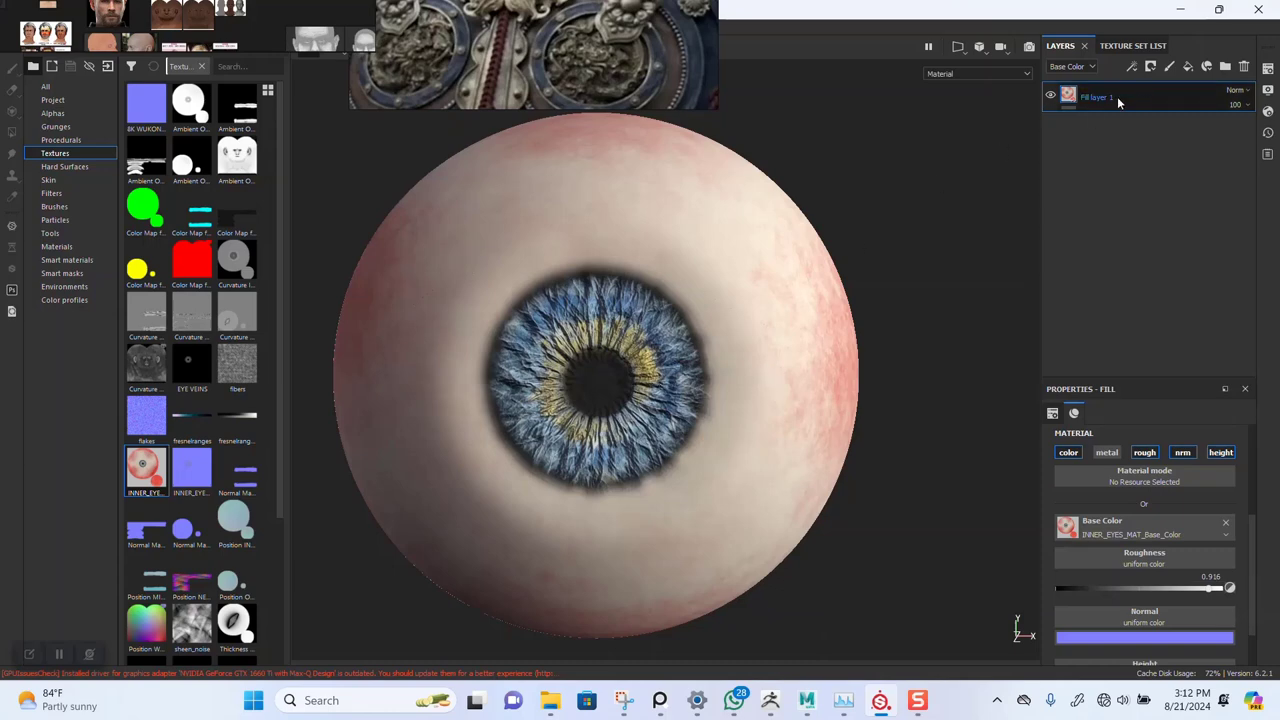
# - Add an HSL Perceptive filter to the eye texture's fill layer, affecting only the color channel
pyautogui.rightClick(1075, 101)
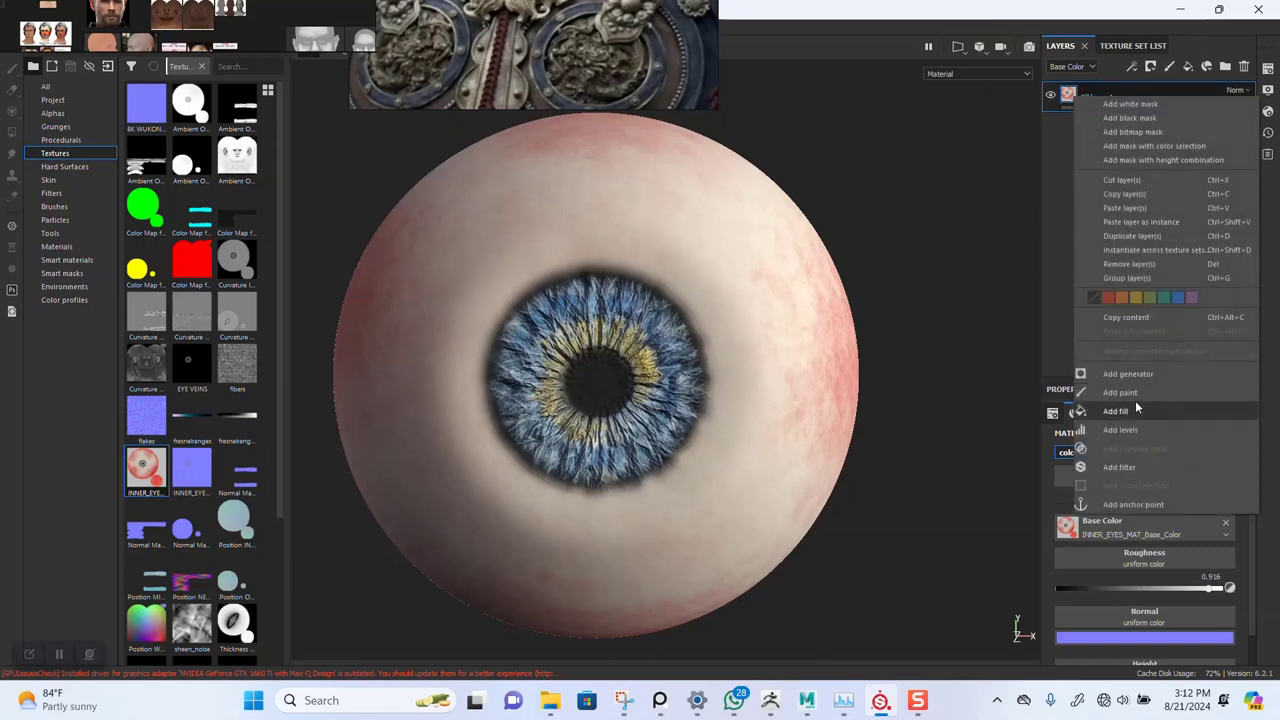
pyautogui.click(1118, 466)
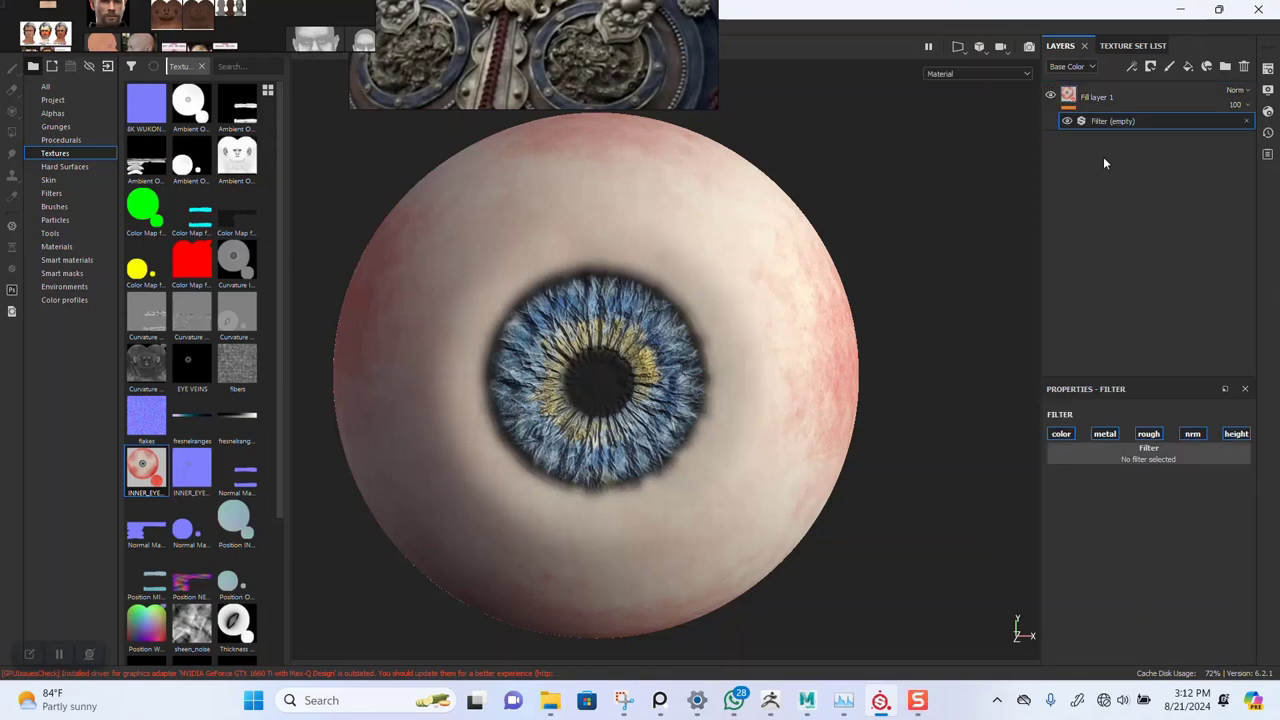
pyautogui.click(1153, 456)
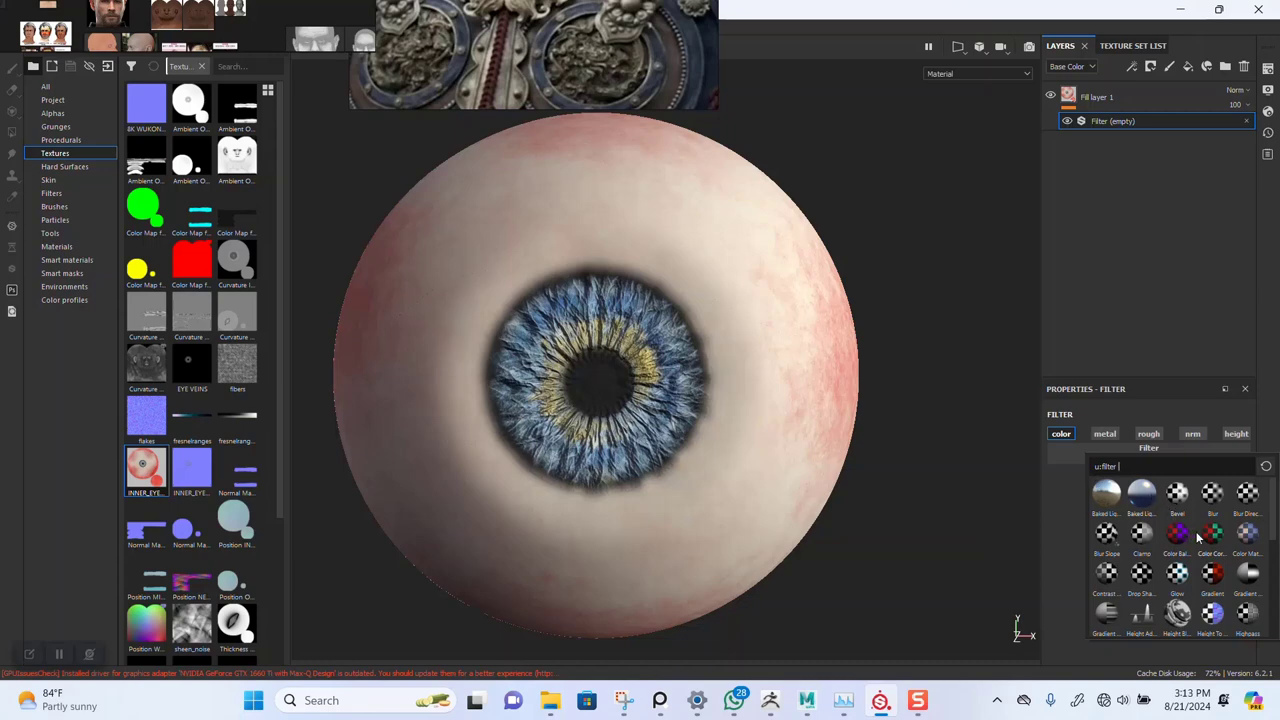
pyautogui.moveTo(1213, 543)
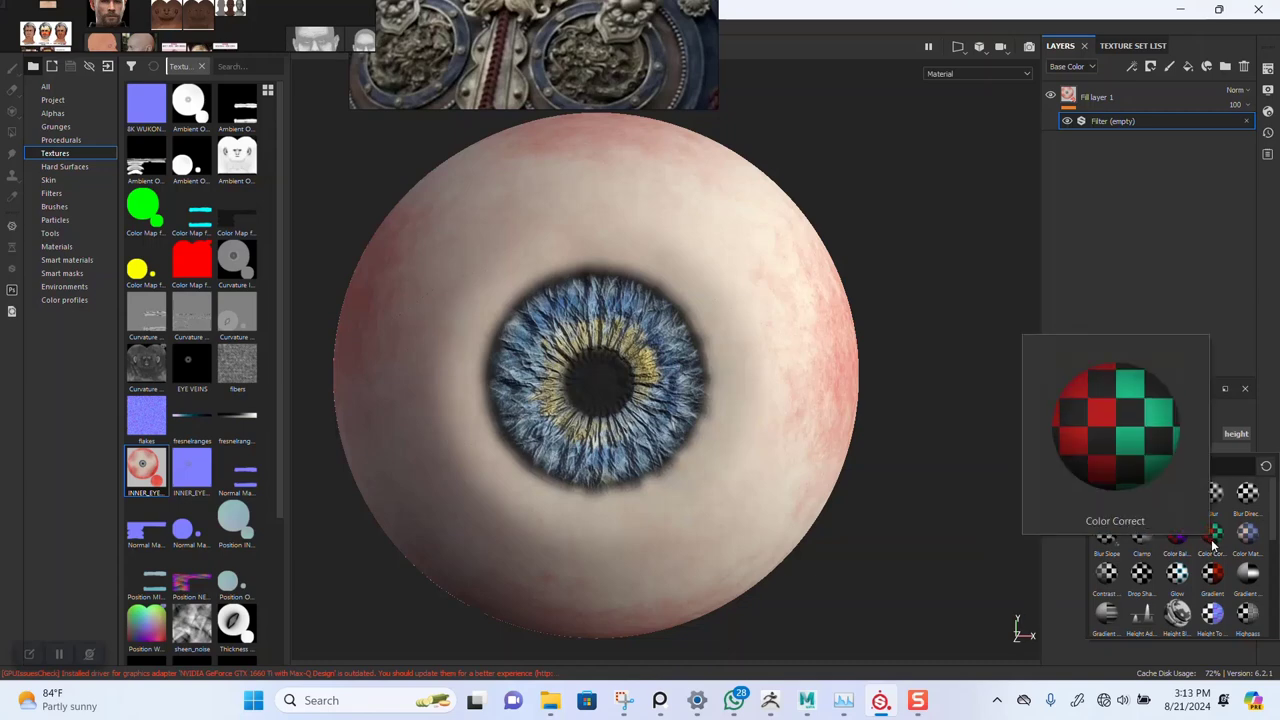
pyautogui.scroll(-5, 1213, 543)
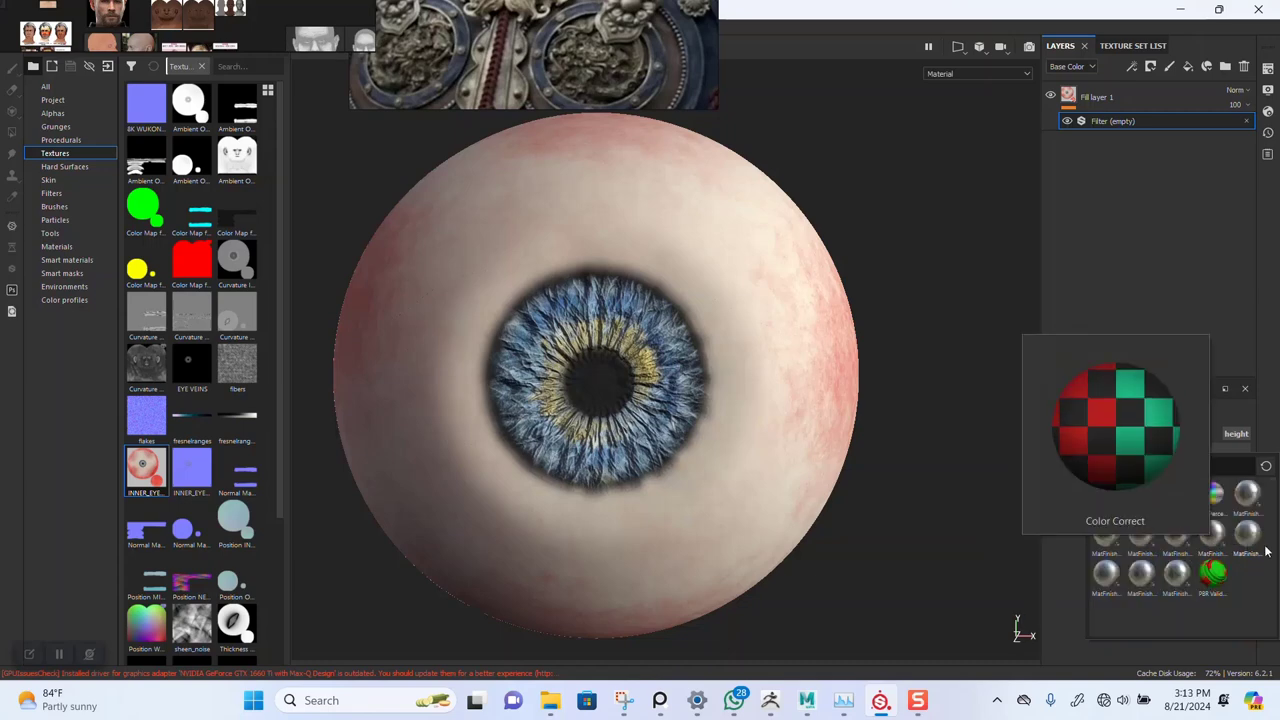
pyautogui.click(1213, 505)
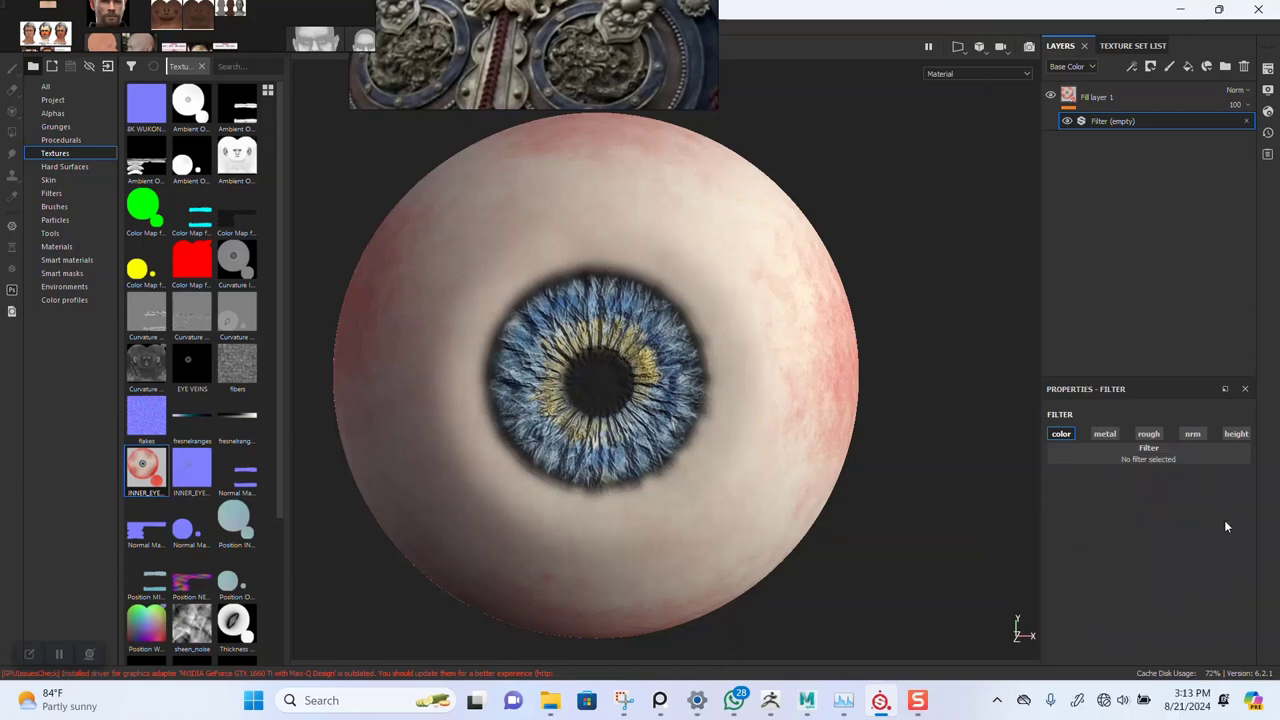
# - Set the HSL Perceptive filter's Lightness to 0.637, then hide the filter
pyautogui.moveTo(1153, 597); pyautogui.dragTo(1194, 598)
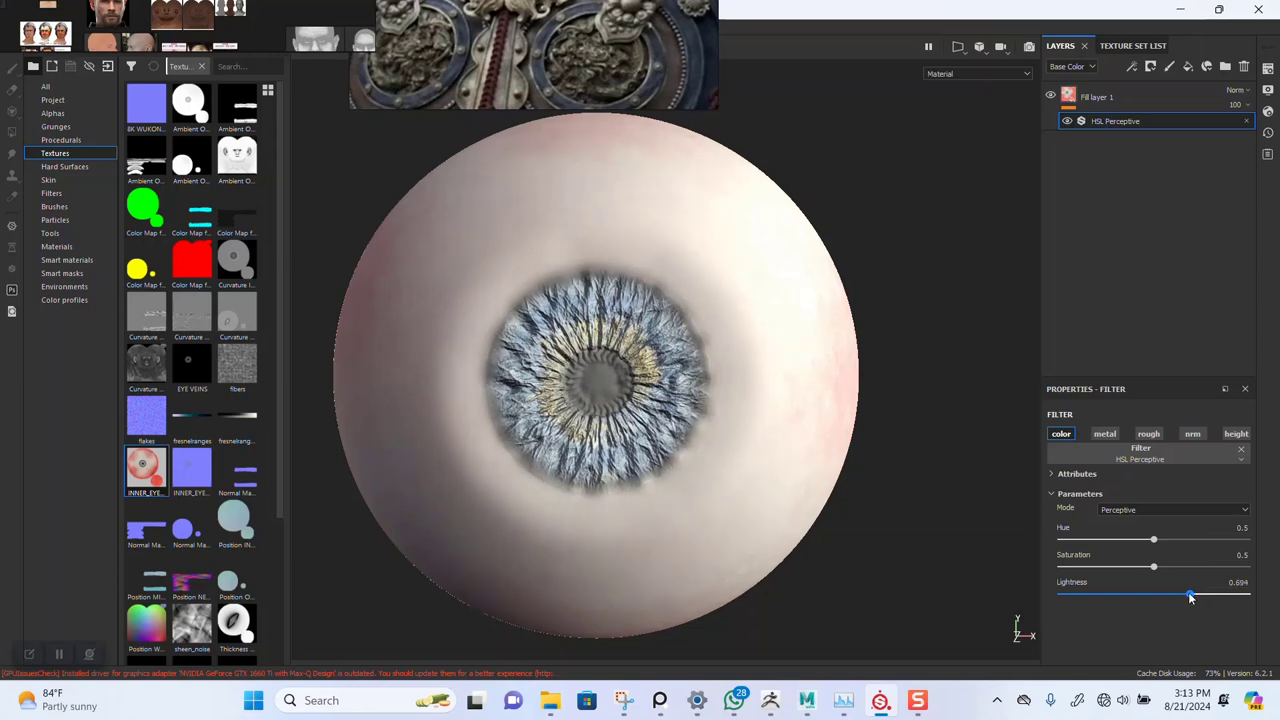
pyautogui.scroll(-5, 523, 257)
pyautogui.moveTo(711, 407)
pyautogui.keyDown('alt'); pyautogui.mouseDown()
pyautogui.moveTo(814, 457)
pyautogui.moveTo(746, 445)
pyautogui.moveTo(729, 423)
pyautogui.mouseUp(); pyautogui.keyUp('alt')
pyautogui.scroll(5, 760, 395)
pyautogui.keyDown('alt'); pyautogui.moveTo(789, 366); pyautogui.dragTo(560, 245); pyautogui.keyUp('alt')
pyautogui.moveTo(1210, 598); pyautogui.dragTo(1179, 590)
pyautogui.keyDown('alt'); pyautogui.moveTo(655, 430); pyautogui.dragTo(628, 396, button='right'); pyautogui.keyUp('alt')
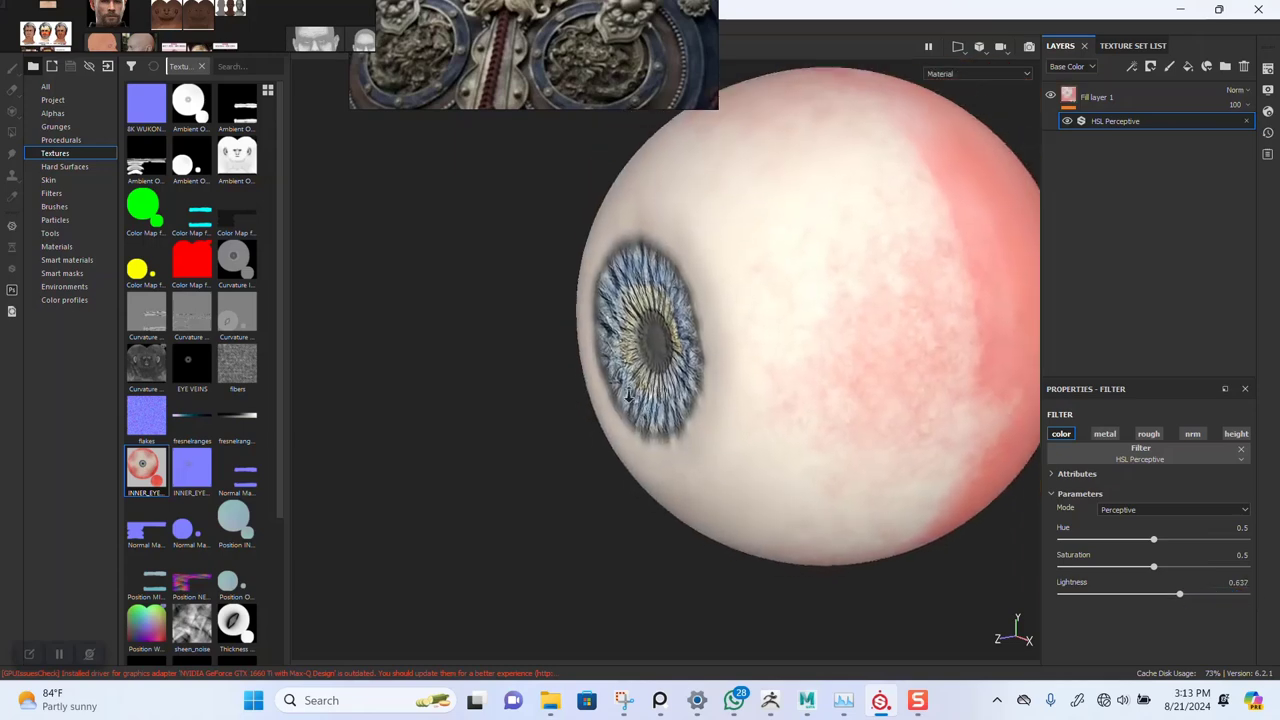
pyautogui.keyDown('alt'); pyautogui.moveTo(629, 395); pyautogui.dragTo(793, 403); pyautogui.keyUp('alt')
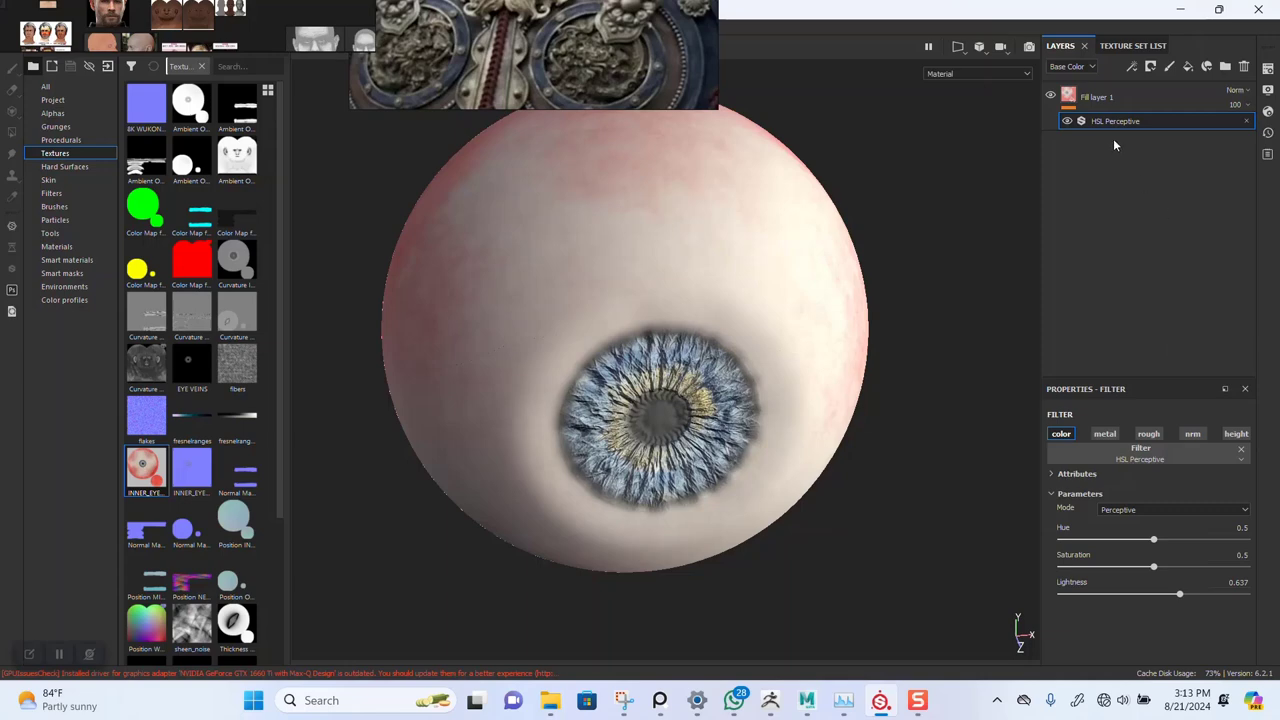
pyautogui.click(1067, 121)
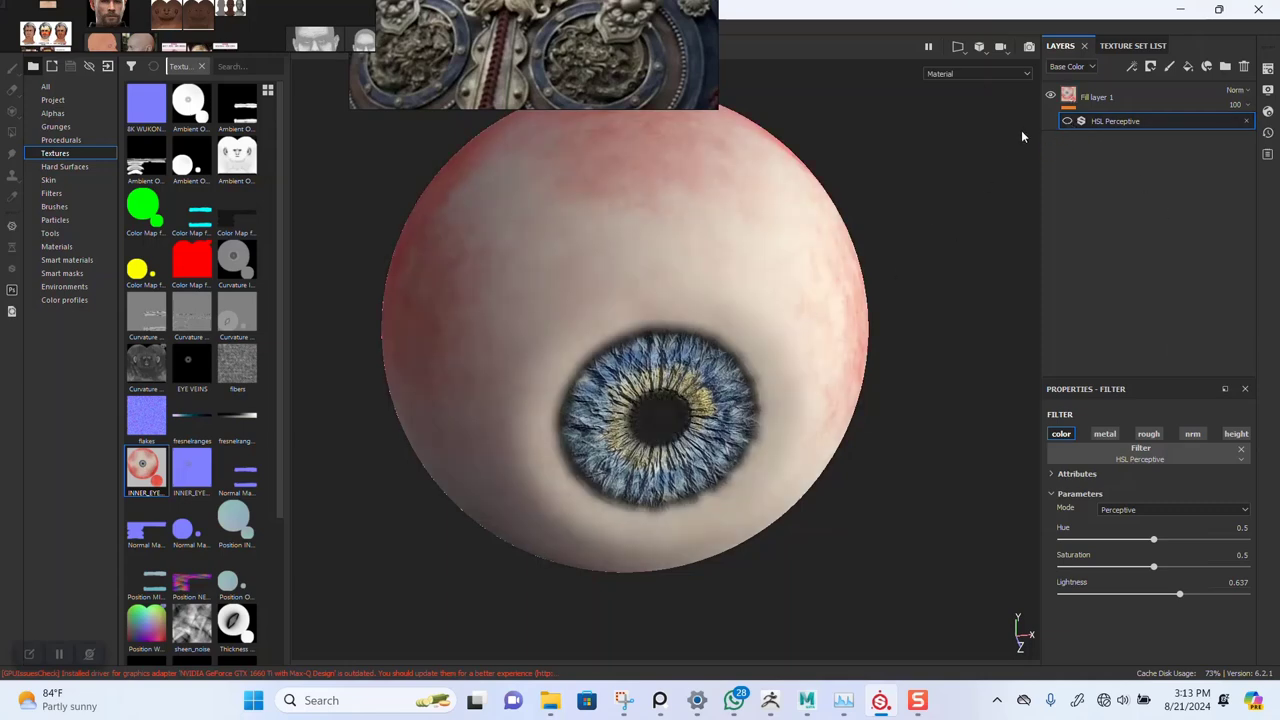
# - Add a second fill layer above the eye texture layer and leave only its color channel enabled
pyautogui.click(1097, 97)
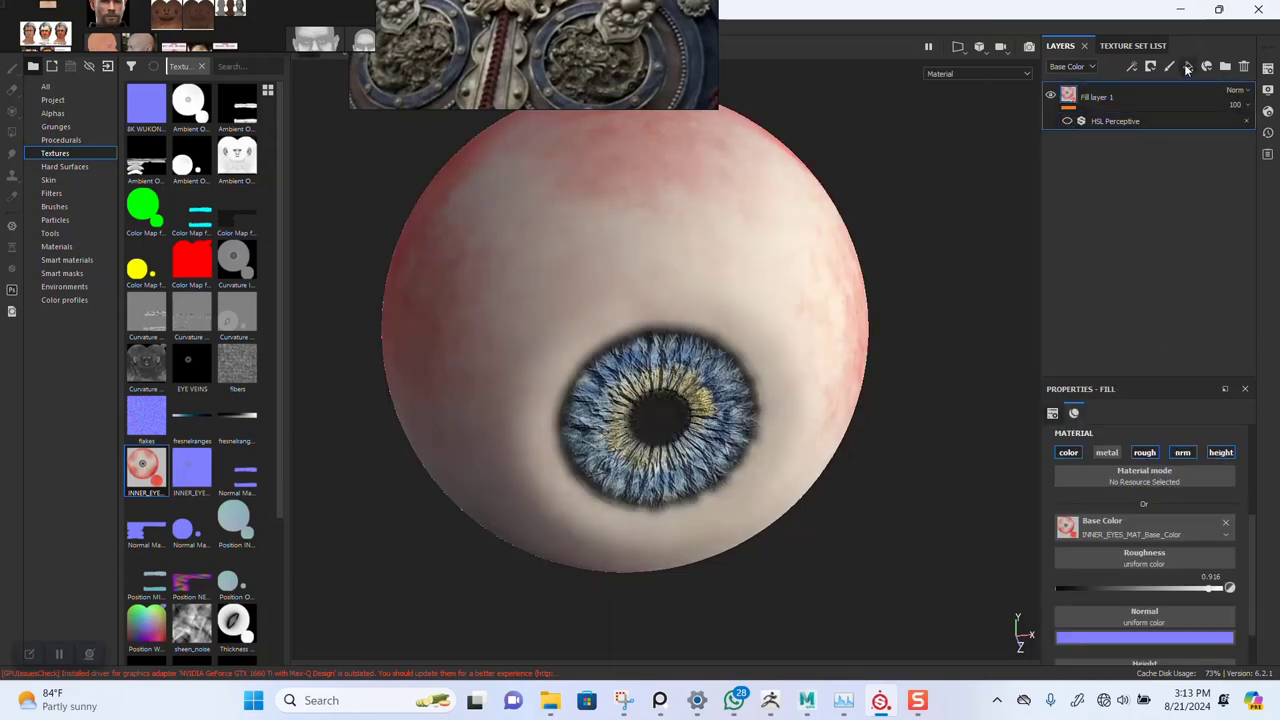
pyautogui.click(1187, 67)
pyautogui.click(1106, 452)
pyautogui.click(1145, 452)
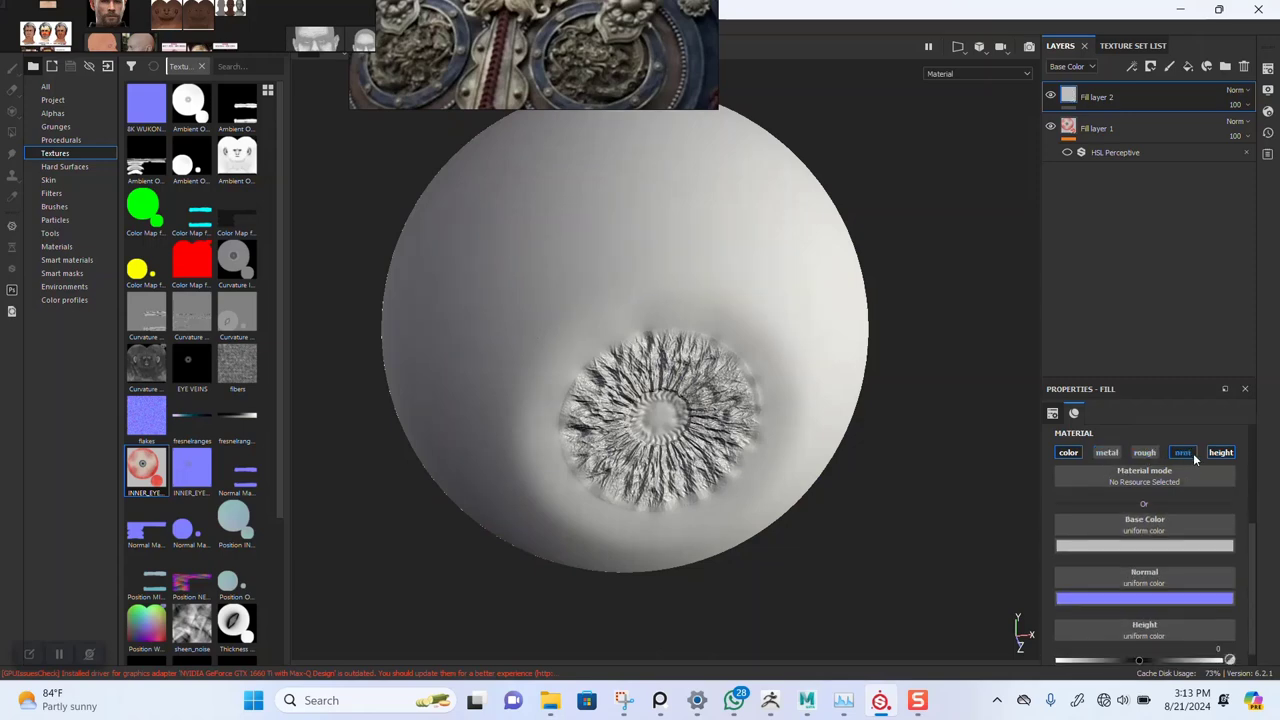
pyautogui.click(1218, 453)
pyautogui.click(1184, 452)
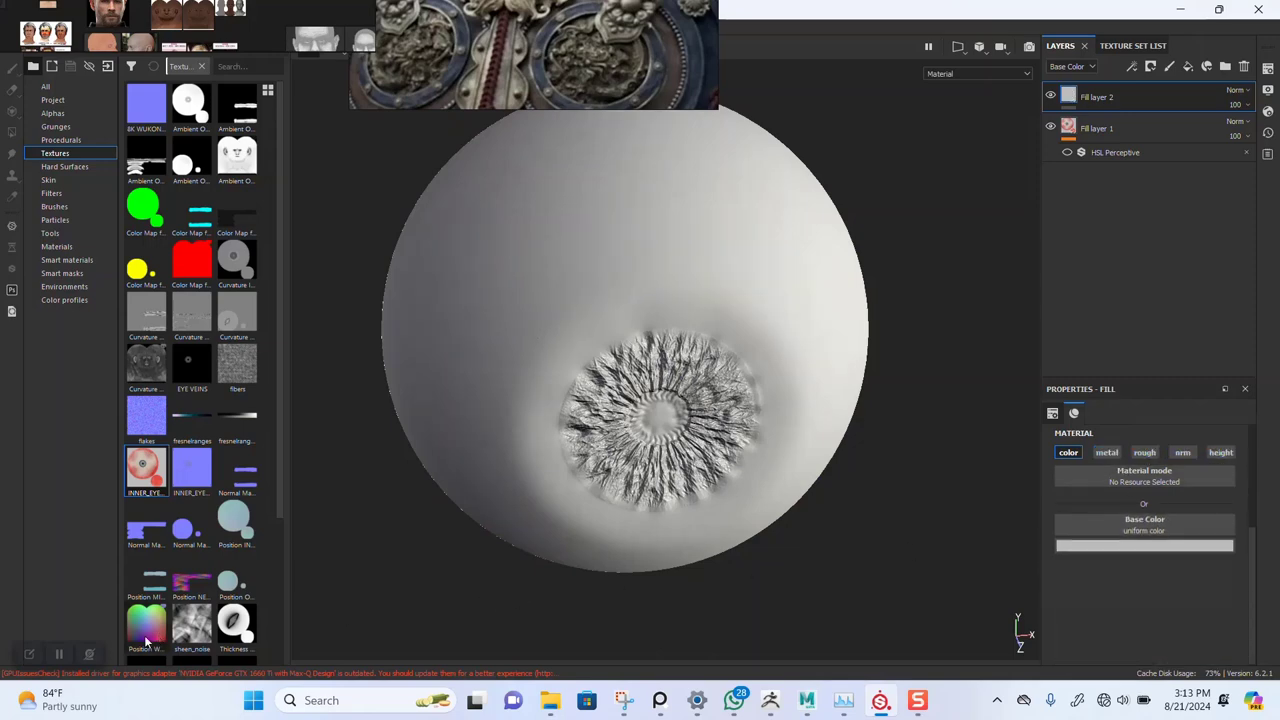
pyautogui.click(60, 655)
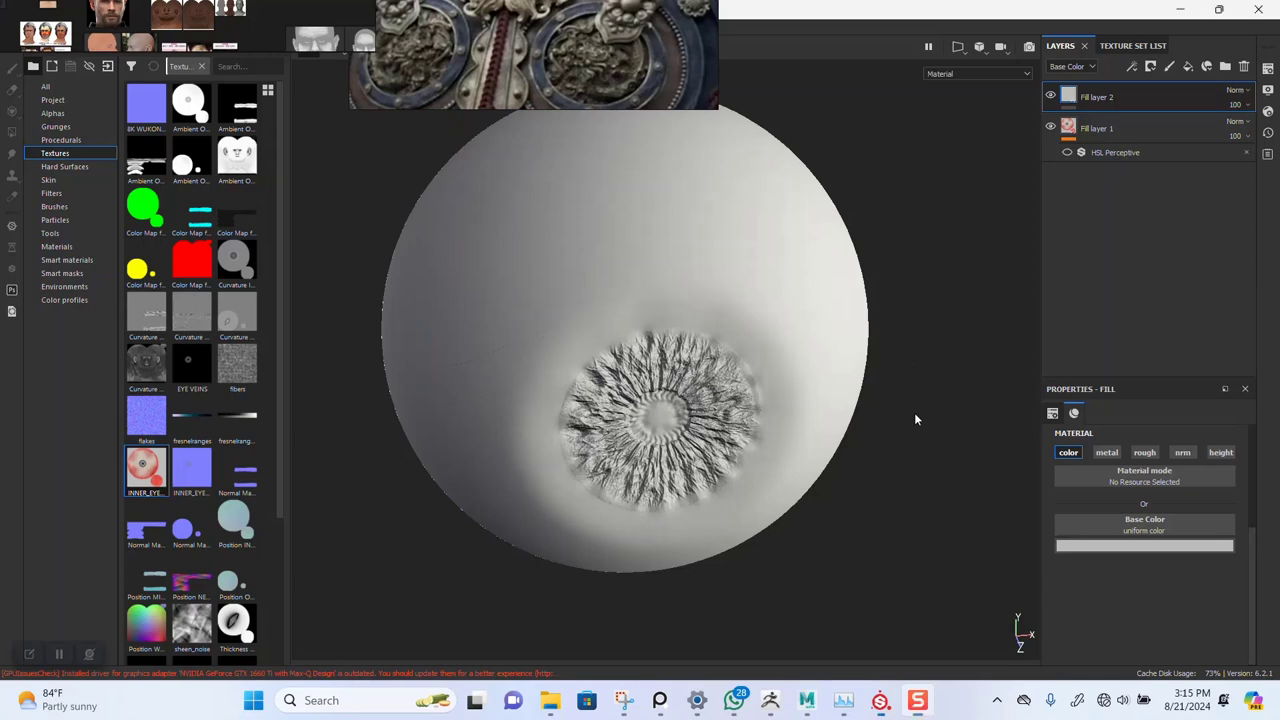
pyautogui.scroll(1, 915, 422)
pyautogui.keyDown('alt'); pyautogui.moveTo(915, 461); pyautogui.dragTo(911, 448); pyautogui.keyUp('alt')
pyautogui.keyDown('alt'); pyautogui.moveTo(897, 463); pyautogui.dragTo(895, 426, button='middle'); pyautogui.keyUp('alt')
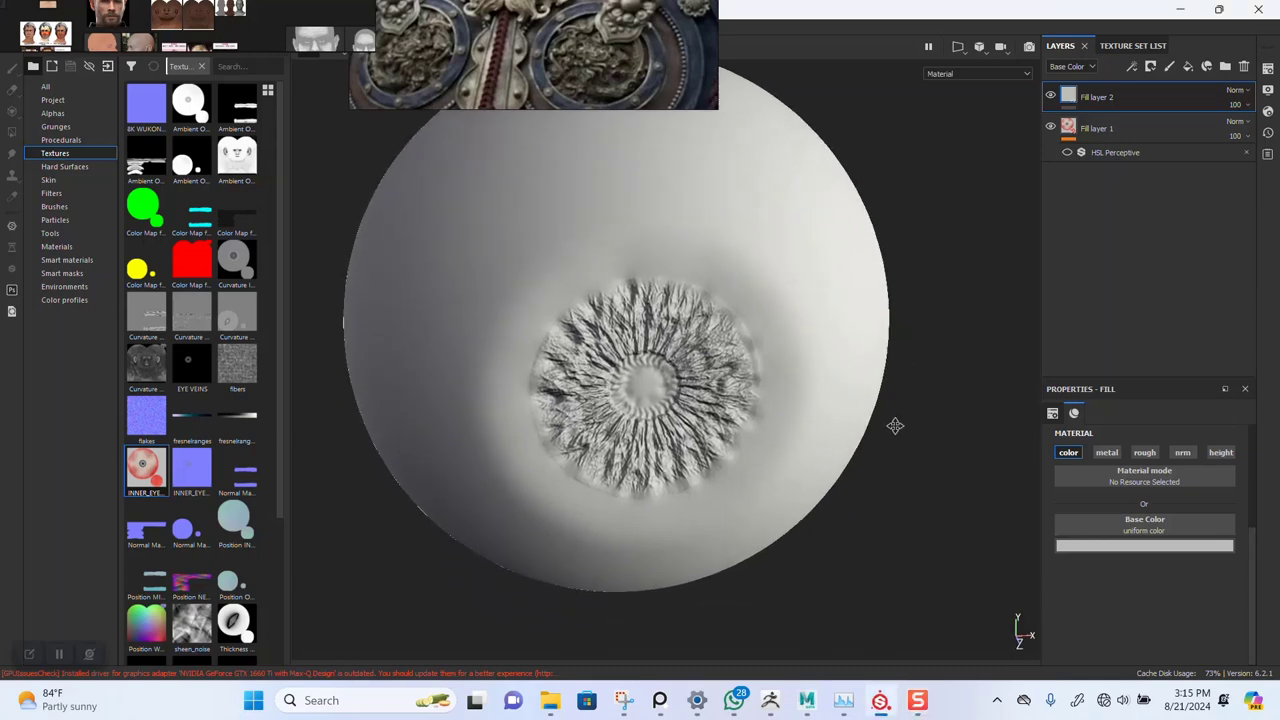
pyautogui.moveTo(895, 426)
pyautogui.keyDown('alt'); pyautogui.mouseDown()
pyautogui.moveTo(909, 457)
pyautogui.moveTo(851, 449)
pyautogui.moveTo(909, 446)
pyautogui.mouseUp(); pyautogui.keyUp('alt')
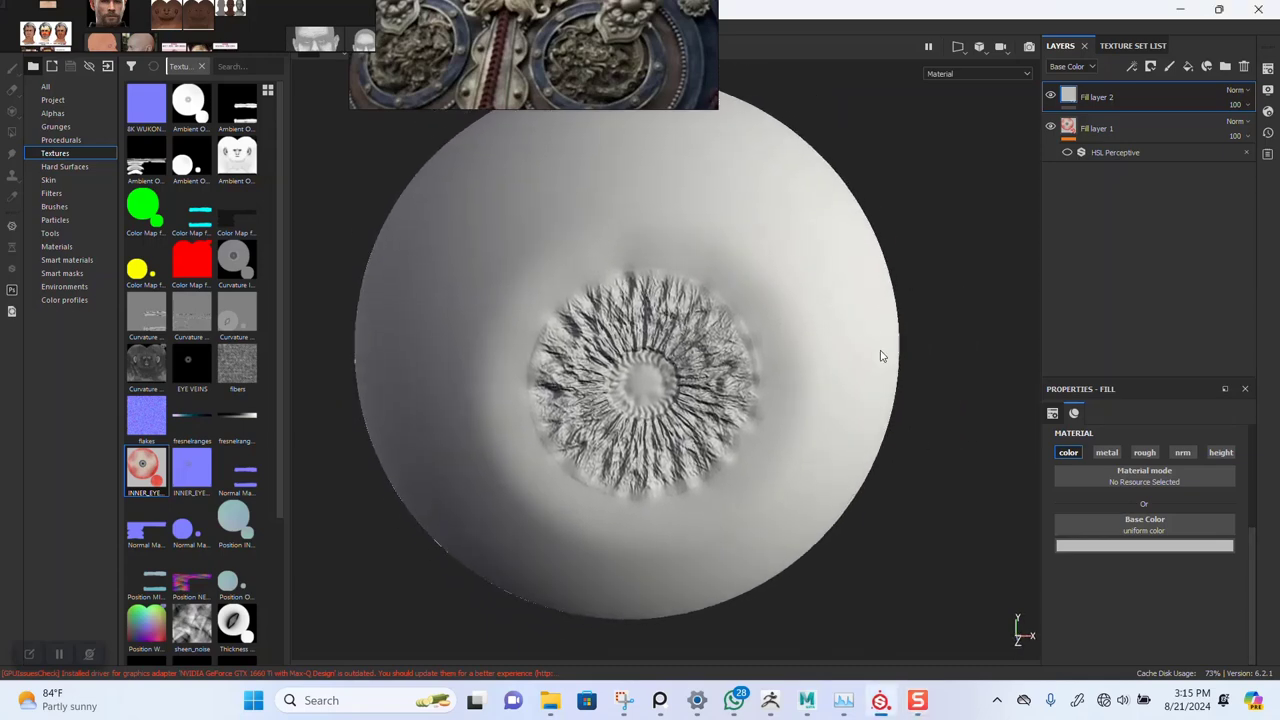
# - Add a black mask to the upper fill layer and set its base color to a pale sampled eyeball tone, RGB 0.760, 0.690, 0.627
pyautogui.rightClick(1082, 98)
pyautogui.click(1116, 121)
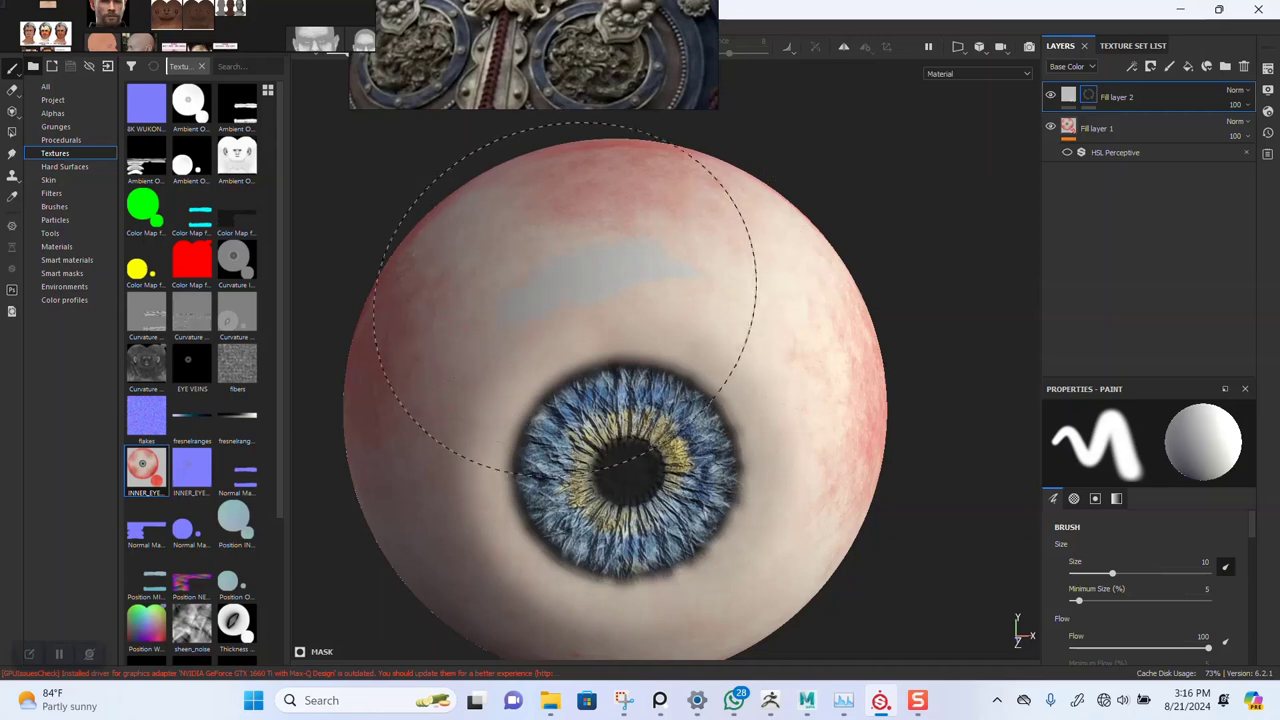
pyautogui.click(1068, 94)
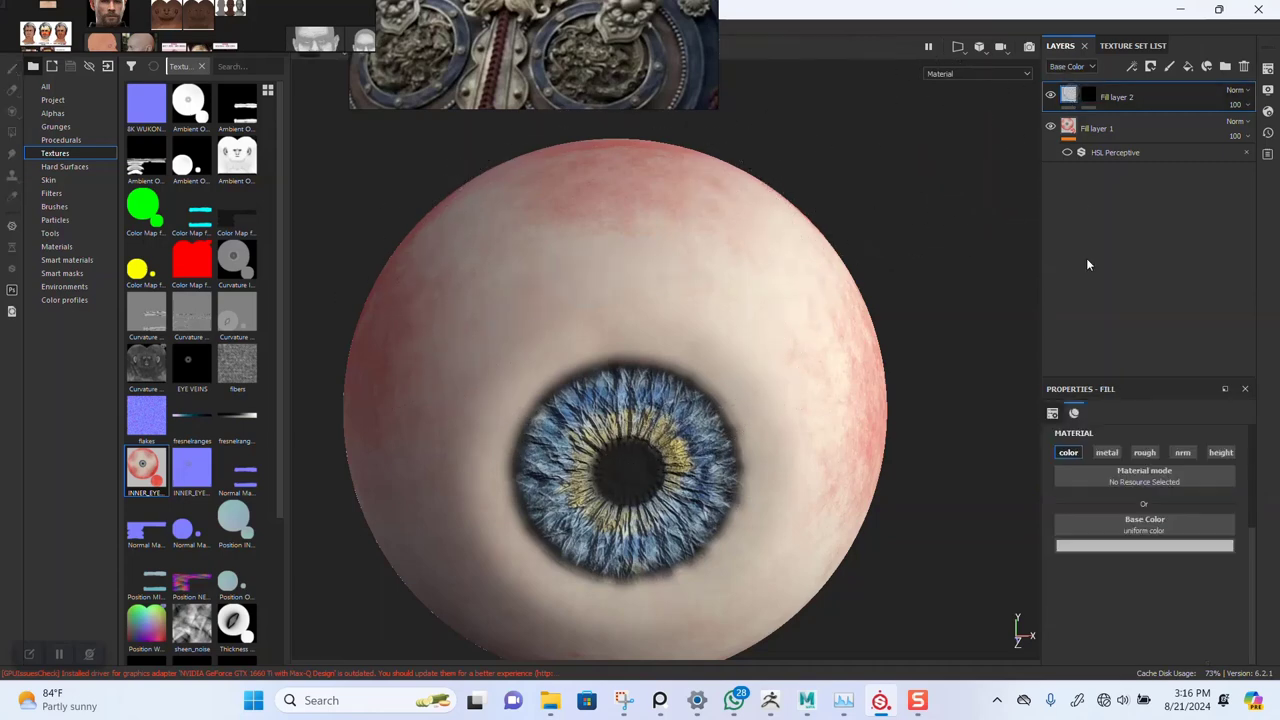
pyautogui.click(1096, 546)
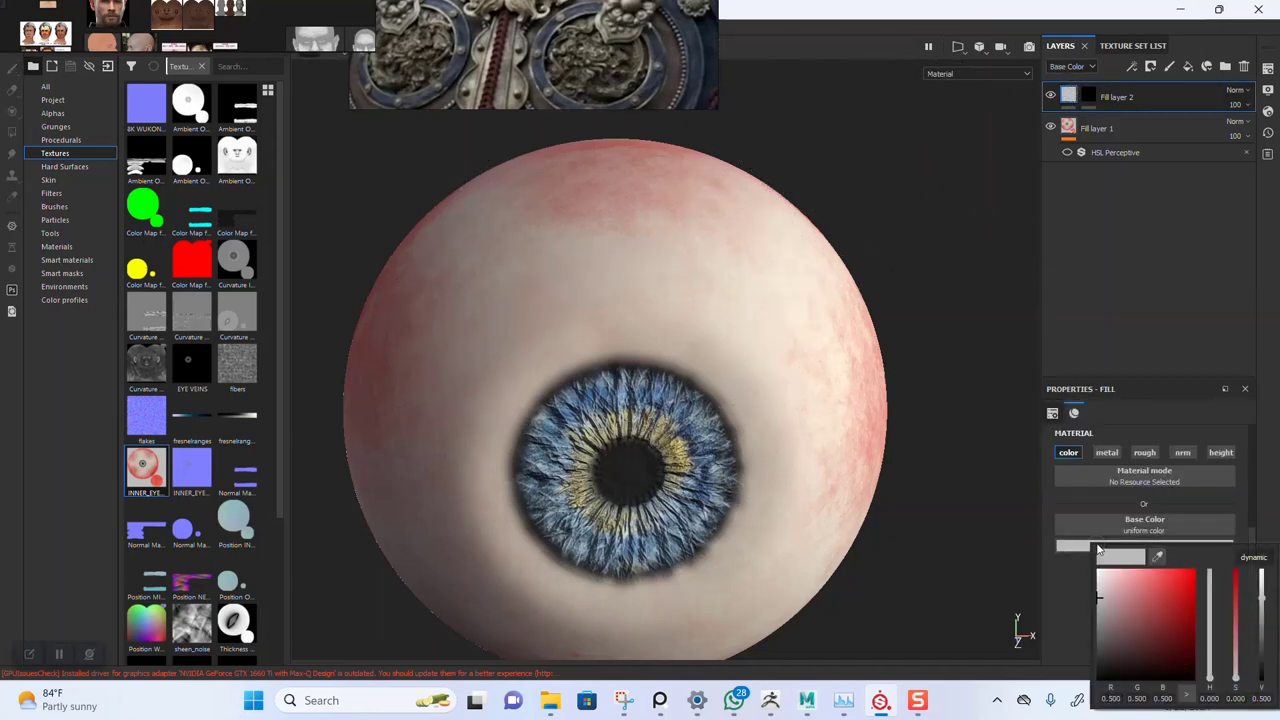
pyautogui.click(1157, 556)
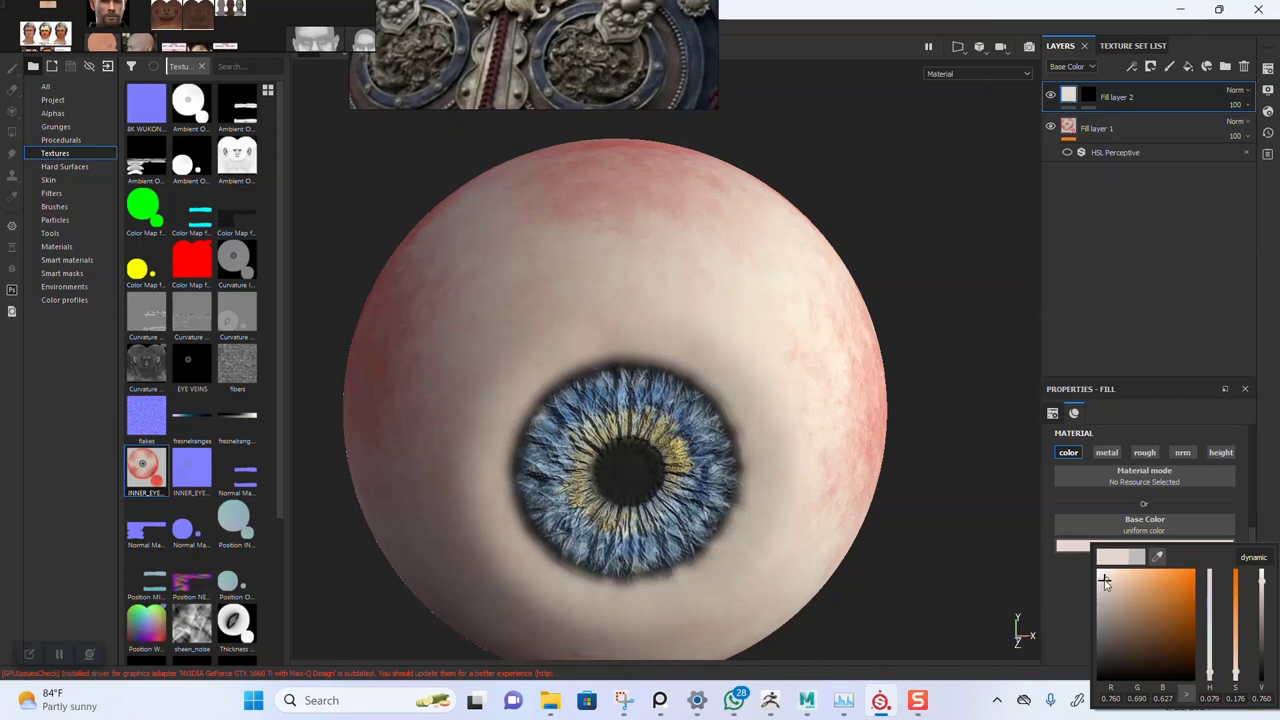
pyautogui.click(1097, 317)
pyautogui.keyDown('alt'); pyautogui.moveTo(806, 298); pyautogui.dragTo(808, 318); pyautogui.keyUp('alt')
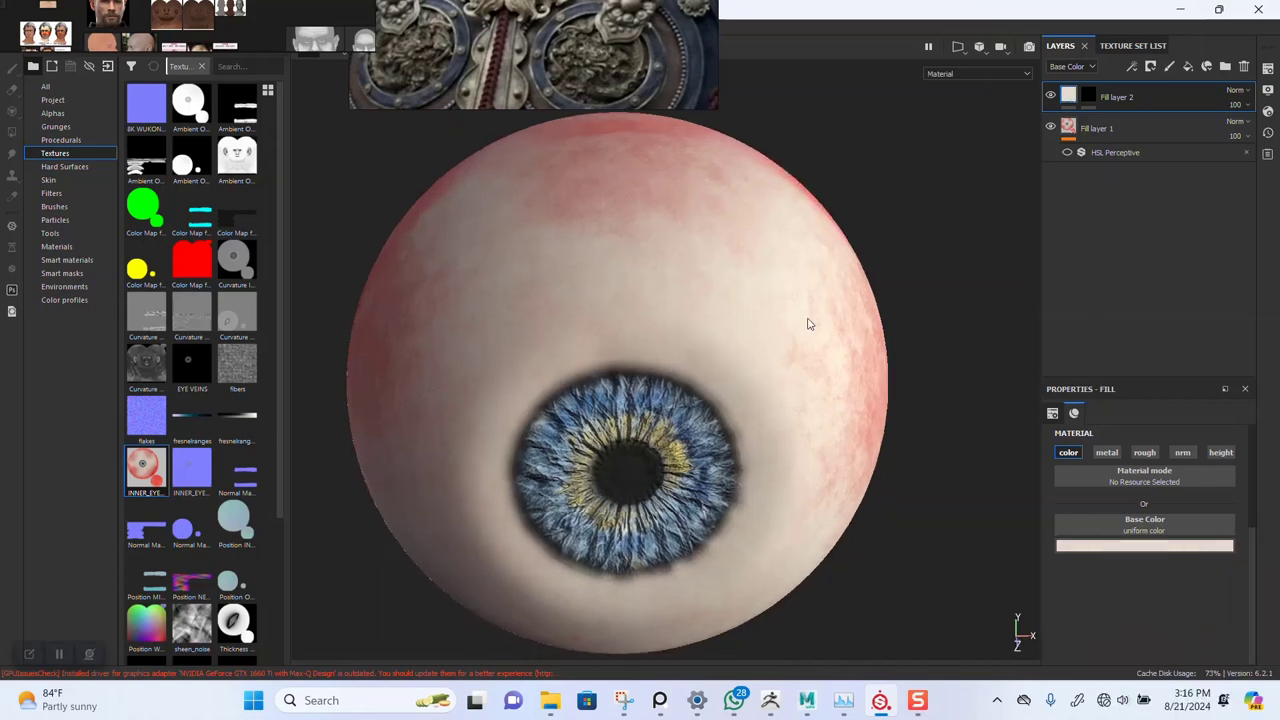
# - Select the upper fill layer's black mask and activate the Paint tool on it
pyautogui.click(1088, 94)
pyautogui.press('1')
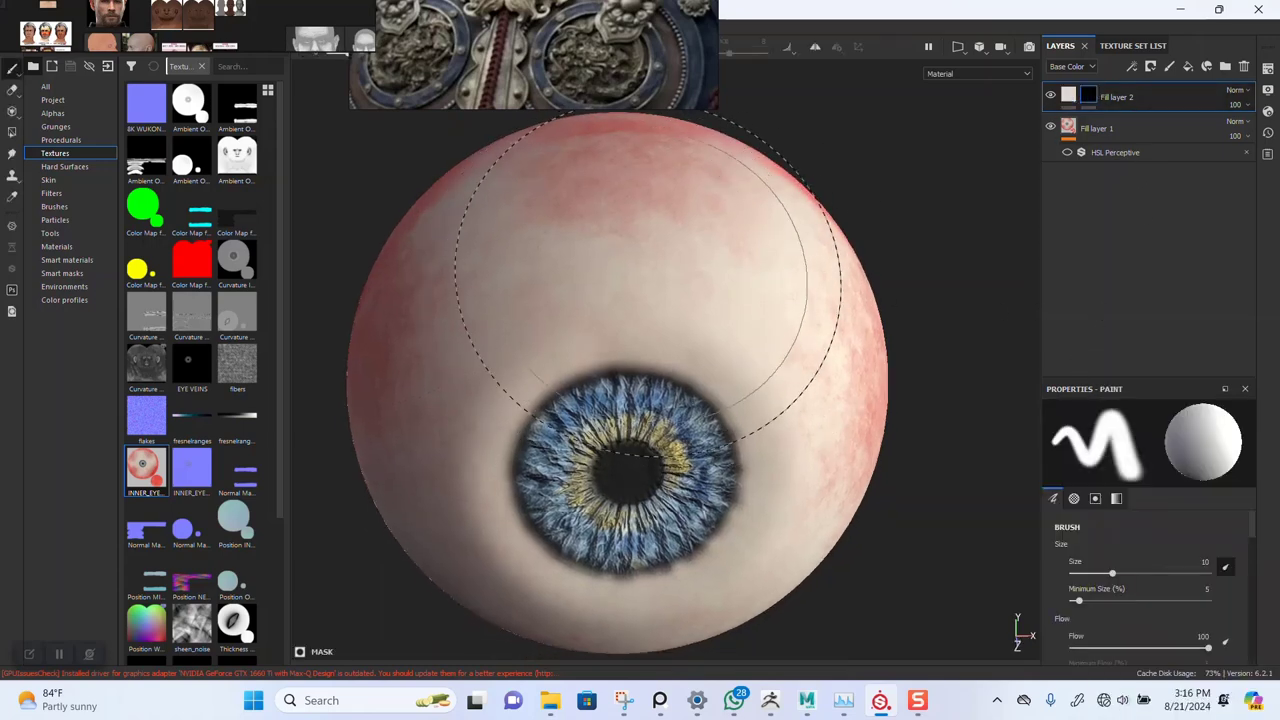
# - Try painting the pale color into the mask just above the iris, then undo the strokes
pyautogui.moveTo(608, 243)
pyautogui.keyDown('alt'); pyautogui.mouseDown()
pyautogui.moveTo(619, 251)
pyautogui.moveTo(621, 240)
pyautogui.moveTo(576, 248)
pyautogui.moveTo(630, 305)
pyautogui.moveTo(540, 330)
pyautogui.mouseUp(); pyautogui.keyUp('alt')
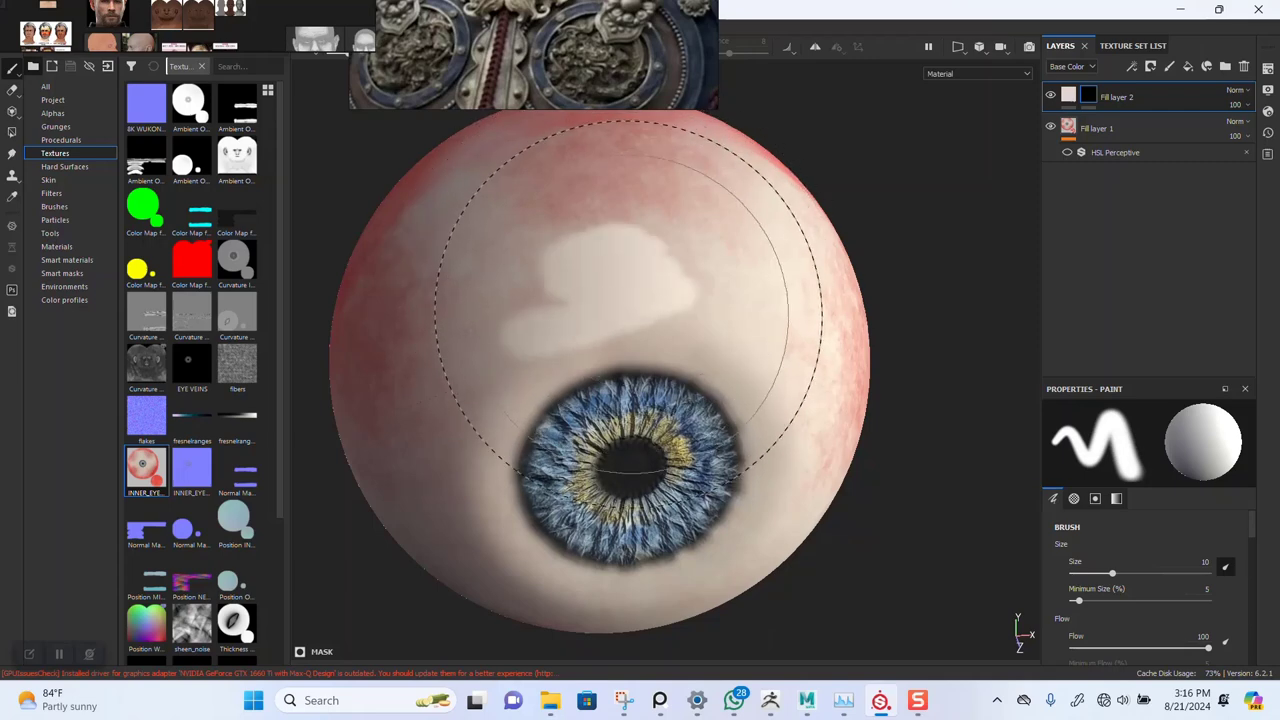
pyautogui.moveTo(628, 314)
pyautogui.keyDown('alt'); pyautogui.mouseDown()
pyautogui.moveTo(771, 246)
pyautogui.moveTo(629, 309)
pyautogui.mouseUp(); pyautogui.keyUp('alt')
pyautogui.keyDown('alt'); pyautogui.moveTo(629, 309); pyautogui.dragTo(640, 262, button='right'); pyautogui.keyUp('alt')
pyautogui.keyDown('alt'); pyautogui.moveTo(640, 262); pyautogui.dragTo(651, 307, button='middle'); pyautogui.keyUp('alt')
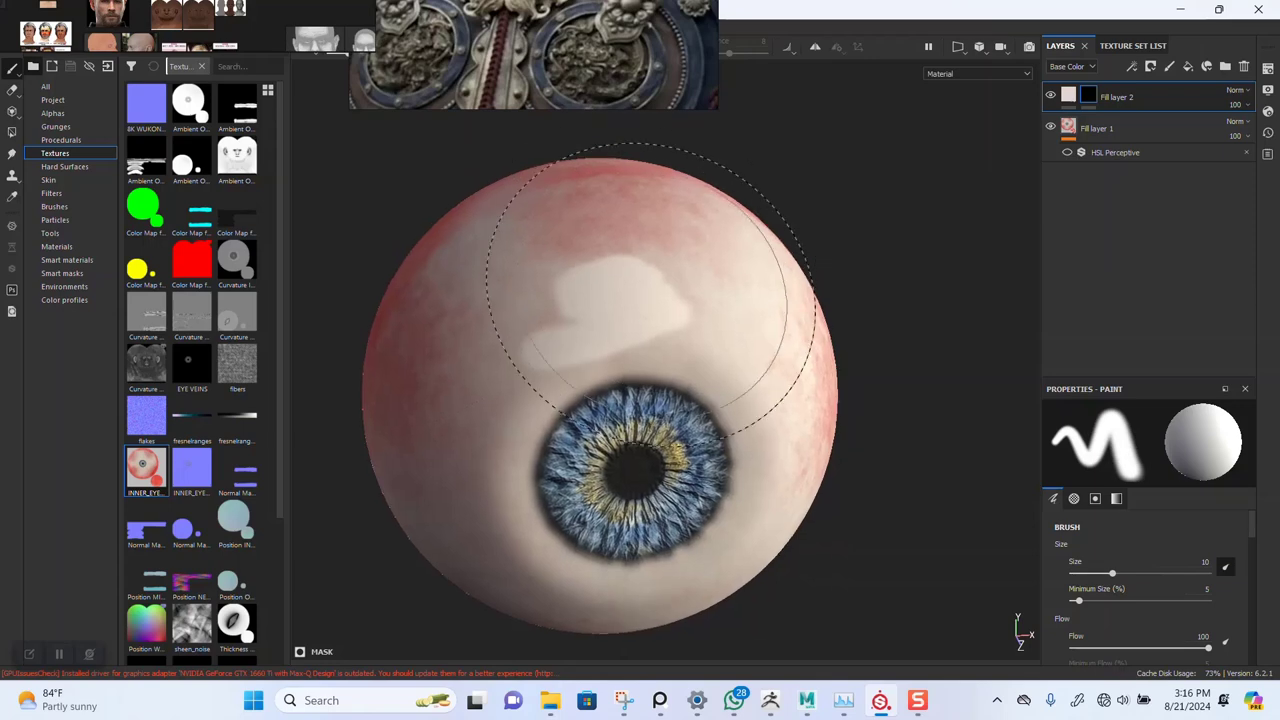
pyautogui.keyDown('alt'); pyautogui.moveTo(651, 289); pyautogui.dragTo(618, 338); pyautogui.keyUp('alt')
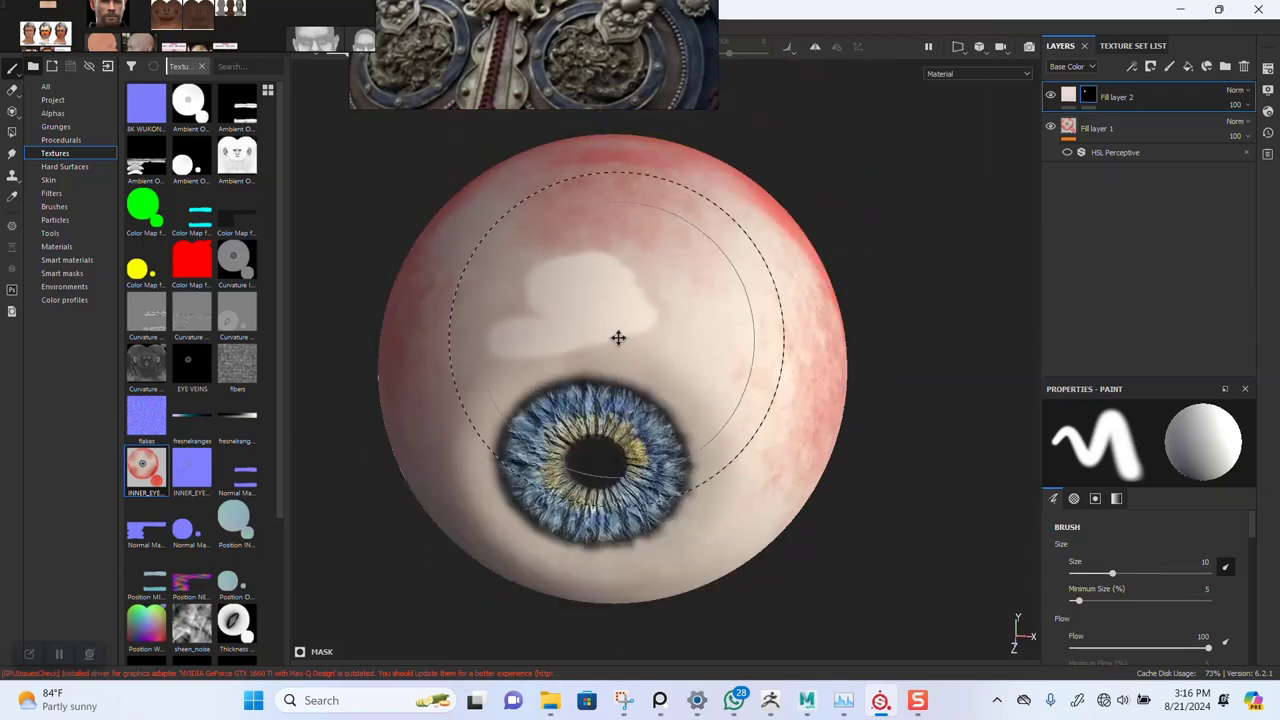
pyautogui.keyDown('alt'); pyautogui.moveTo(618, 338); pyautogui.dragTo(638, 368, button='right'); pyautogui.keyUp('alt')
pyautogui.moveTo(638, 368)
pyautogui.keyDown('alt'); pyautogui.mouseDown()
pyautogui.moveTo(651, 297)
pyautogui.moveTo(669, 335)
pyautogui.mouseUp(); pyautogui.keyUp('alt')
pyautogui.hotkey('ctrl', 'z')
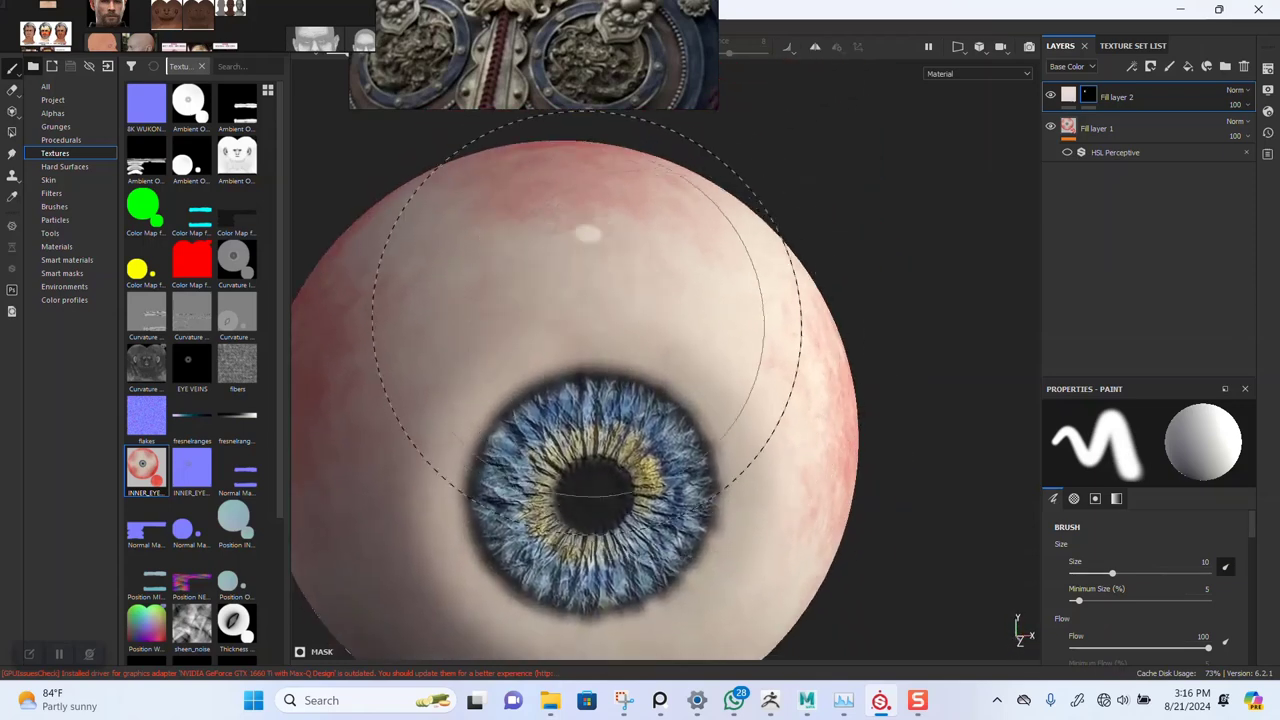
pyautogui.hotkey('ctrl', 'z')
# - Try covering the reddish areas above and beside the iris with broad mask strokes, then undo them
pyautogui.keyDown('alt'); pyautogui.moveTo(584, 312); pyautogui.dragTo(626, 376); pyautogui.keyUp('alt')
pyautogui.keyDown('alt'); pyautogui.moveTo(626, 376); pyautogui.dragTo(701, 343, button='middle'); pyautogui.keyUp('alt')
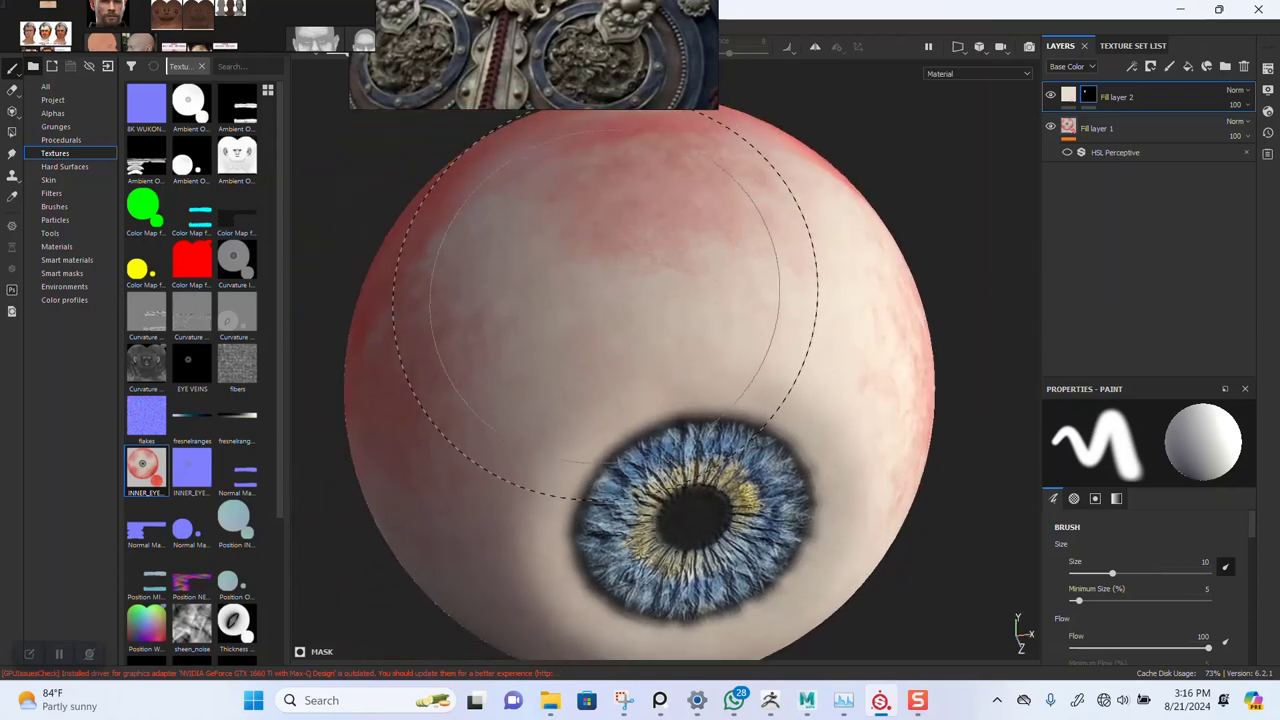
pyautogui.moveTo(625, 235)
pyautogui.mouseDown()
pyautogui.moveTo(542, 262)
pyautogui.moveTo(577, 357)
pyautogui.moveTo(657, 357)
pyautogui.moveTo(655, 345)
pyautogui.mouseUp()
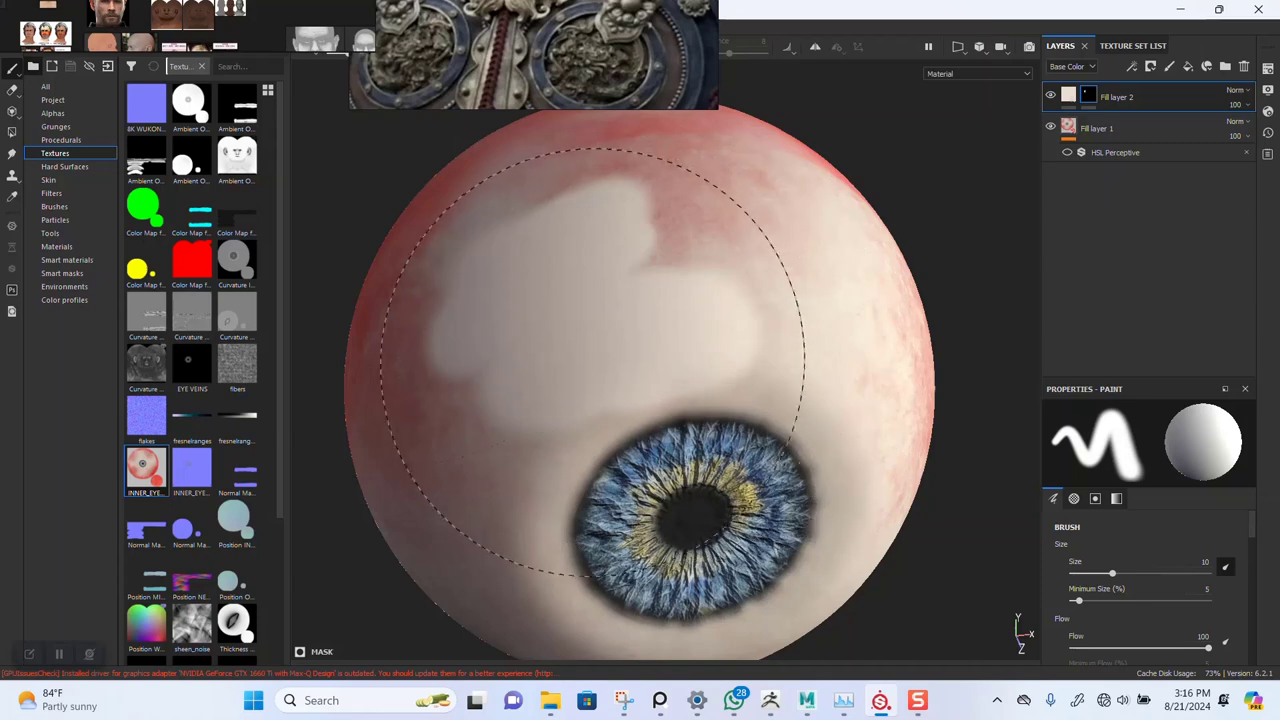
pyautogui.moveTo(580, 388)
pyautogui.mouseDown()
pyautogui.moveTo(677, 357)
pyautogui.moveTo(771, 360)
pyautogui.moveTo(614, 150)
pyautogui.moveTo(510, 290)
pyautogui.moveTo(354, 346)
pyautogui.moveTo(503, 332)
pyautogui.mouseUp()
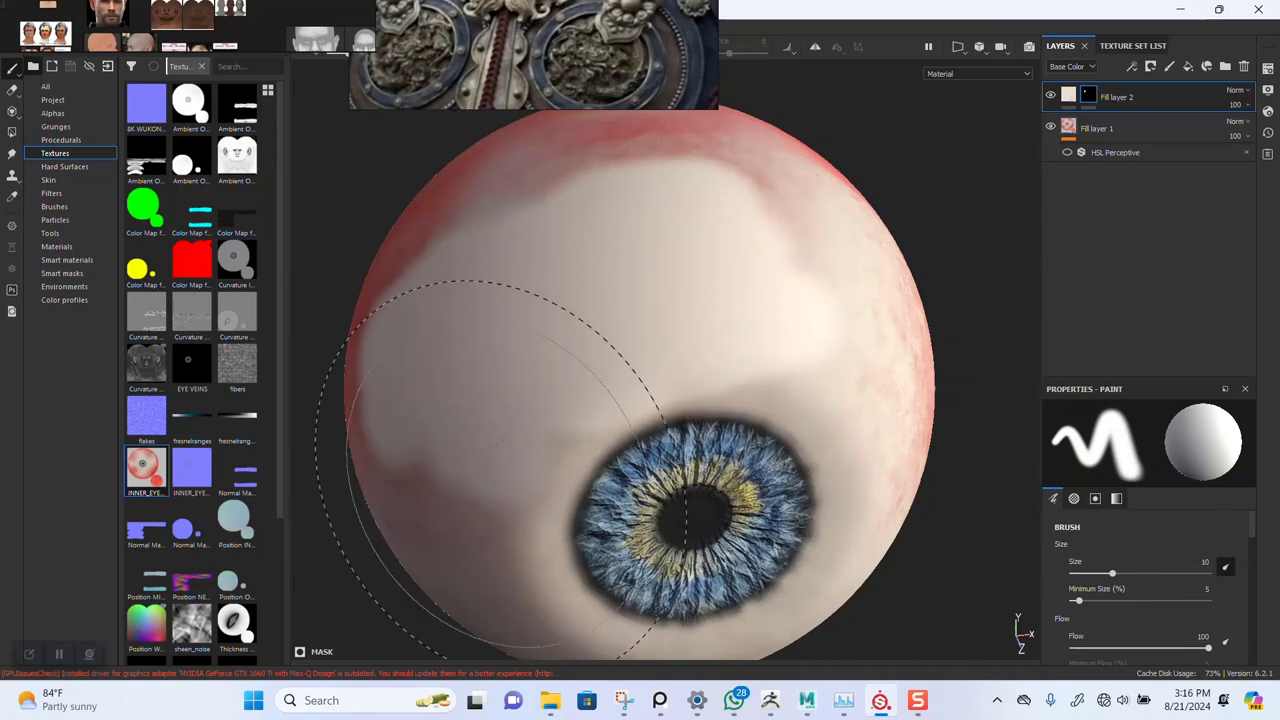
pyautogui.moveTo(568, 382)
pyautogui.keyDown('alt'); pyautogui.mouseDown(button='middle')
pyautogui.moveTo(573, 272)
pyautogui.moveTo(571, 303)
pyautogui.mouseUp(button='middle'); pyautogui.keyUp('alt')
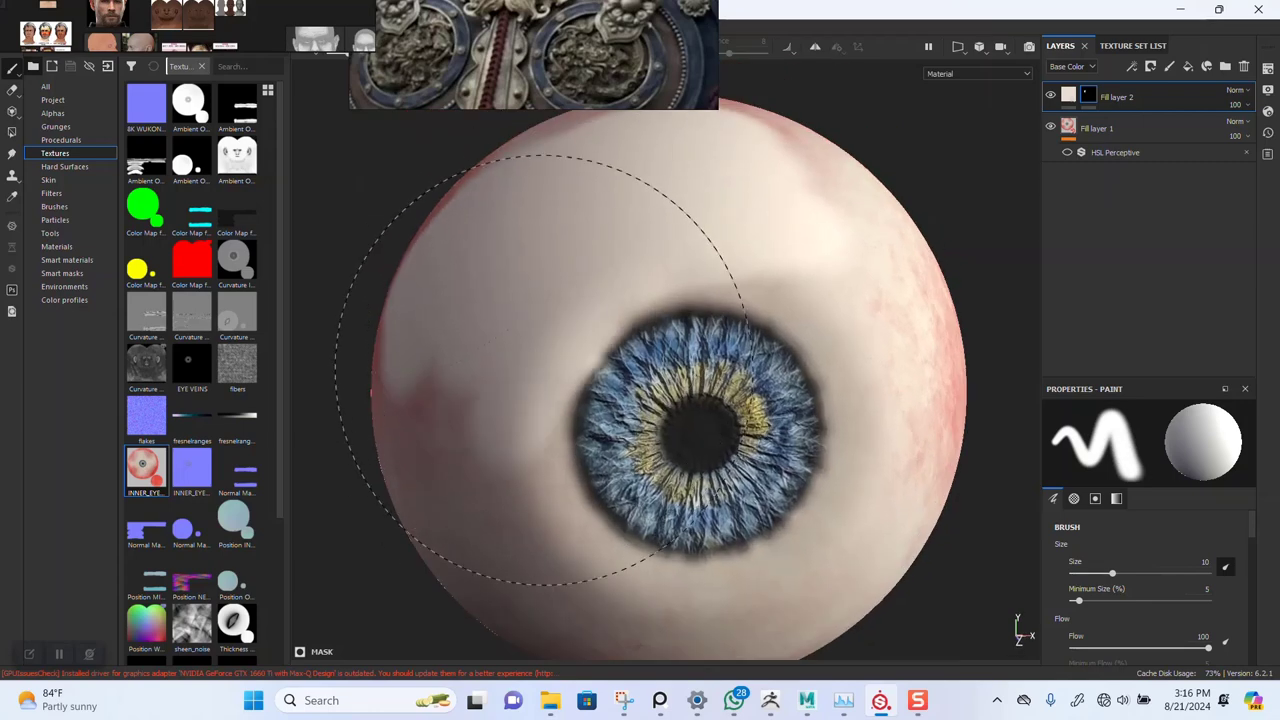
pyautogui.keyDown('alt'); pyautogui.moveTo(543, 395); pyautogui.dragTo(555, 278, button='middle'); pyautogui.keyUp('alt')
pyautogui.moveTo(403, 272)
pyautogui.keyDown('alt'); pyautogui.mouseDown()
pyautogui.moveTo(451, 261)
pyautogui.moveTo(388, 323)
pyautogui.moveTo(298, 322)
pyautogui.mouseUp(); pyautogui.keyUp('alt')
pyautogui.hotkey('ctrl', 'z')
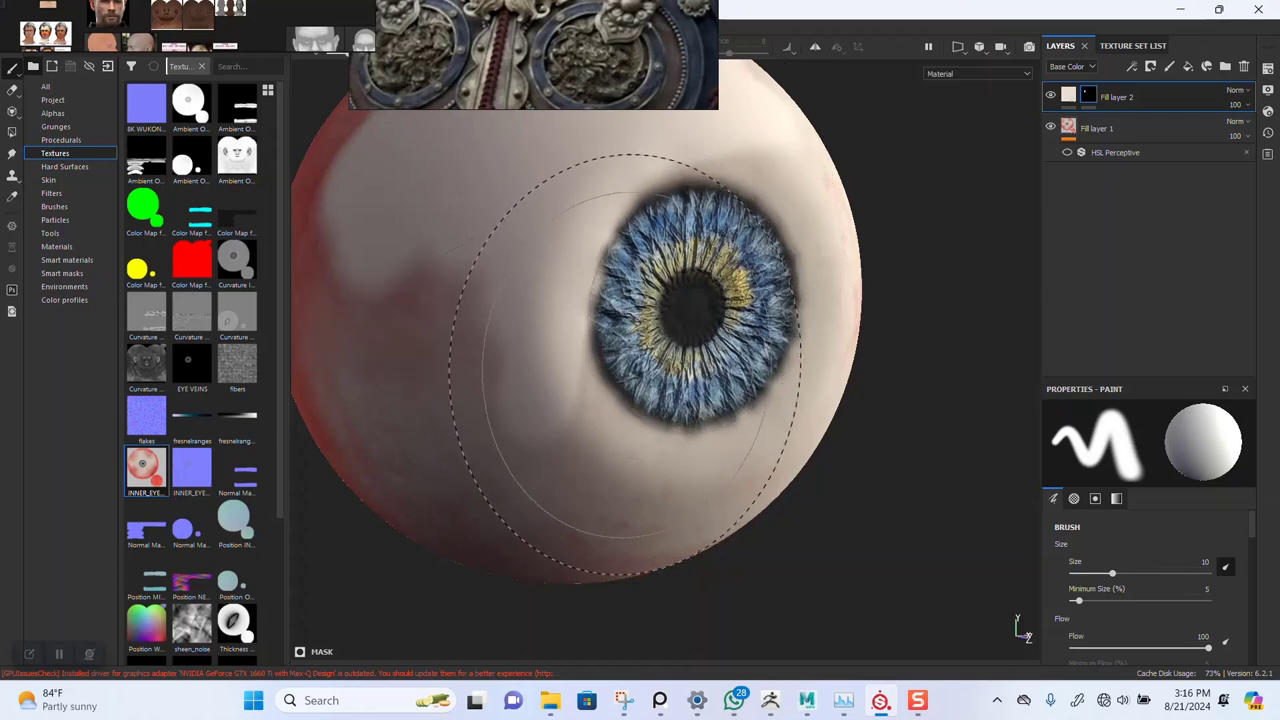
pyautogui.hotkey('ctrl', 'z')
pyautogui.hotkey('ctrl', 'z')
# - Move the floating reference picture clear of the brush settings and turn on symmetry painting
pyautogui.moveTo(748, 350)
pyautogui.keyDown('alt'); pyautogui.mouseDown()
pyautogui.moveTo(725, 322)
pyautogui.moveTo(714, 374)
pyautogui.mouseUp(); pyautogui.keyUp('alt')
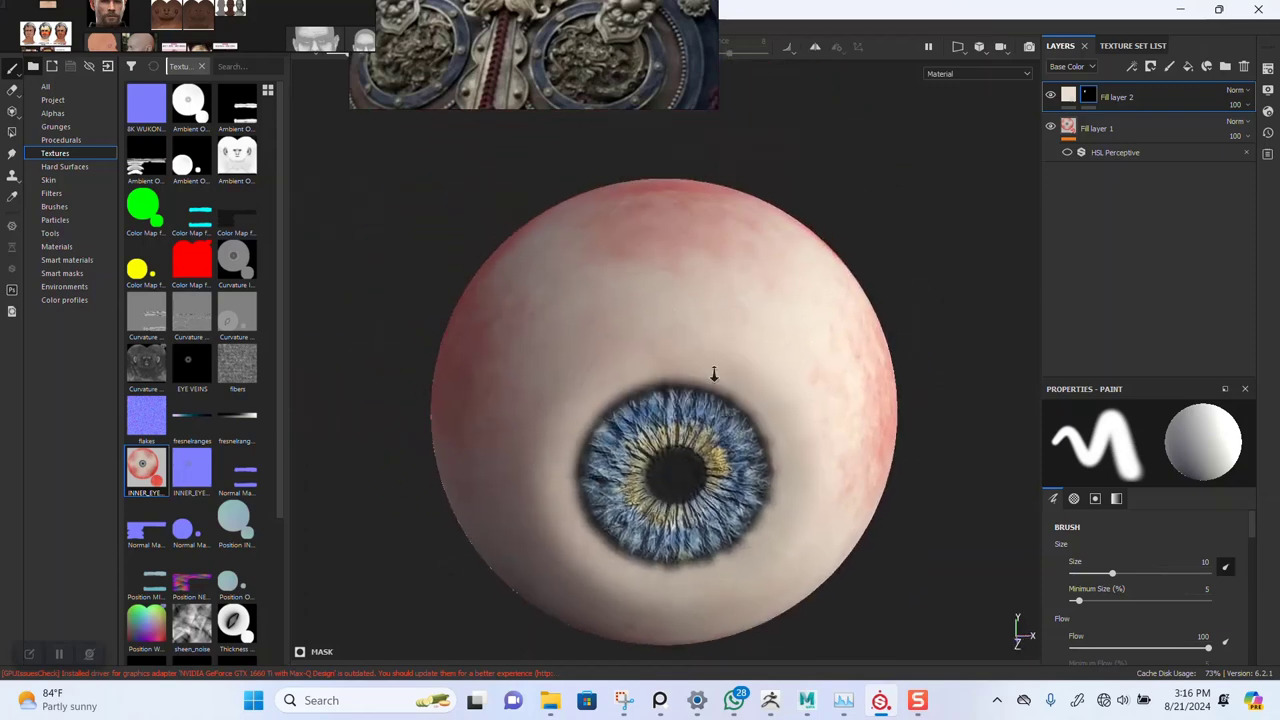
pyautogui.keyDown('alt'); pyautogui.moveTo(714, 374); pyautogui.dragTo(660, 298, button='right'); pyautogui.keyUp('alt')
pyautogui.moveTo(600, 62); pyautogui.dragTo(297, 186)
pyautogui.keyDown('alt'); pyautogui.moveTo(572, 226); pyautogui.dragTo(602, 244, button='right'); pyautogui.keyUp('alt')
pyautogui.moveTo(602, 244)
pyautogui.keyDown('alt'); pyautogui.mouseDown()
pyautogui.moveTo(628, 246)
pyautogui.moveTo(596, 238)
pyautogui.mouseUp(); pyautogui.keyUp('alt')
pyautogui.keyDown('alt'); pyautogui.moveTo(594, 234); pyautogui.dragTo(551, 210, button='middle'); pyautogui.keyUp('alt')
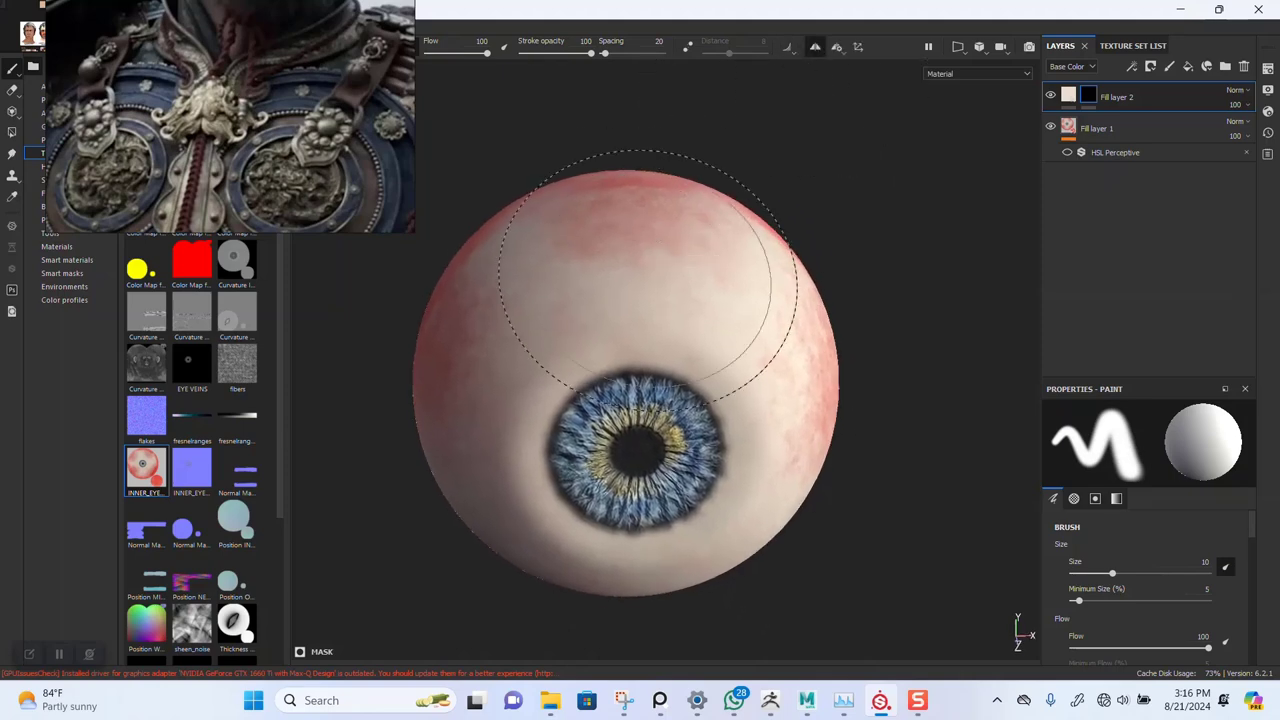
# - Paint the mask over the red veining on the eyeball's first side, from above the iris down to the lower edge
pyautogui.moveTo(668, 276)
pyautogui.keyDown('alt'); pyautogui.mouseDown(button='right')
pyautogui.moveTo(689, 180)
pyautogui.moveTo(790, 248)
pyautogui.mouseUp(button='right'); pyautogui.keyUp('alt')
pyautogui.keyDown('alt'); pyautogui.moveTo(790, 248); pyautogui.dragTo(706, 280, button='middle'); pyautogui.keyUp('alt')
pyautogui.moveTo(706, 280)
pyautogui.keyDown('alt'); pyautogui.mouseDown()
pyautogui.moveTo(617, 317)
pyautogui.moveTo(646, 243)
pyautogui.mouseUp(); pyautogui.keyUp('alt')
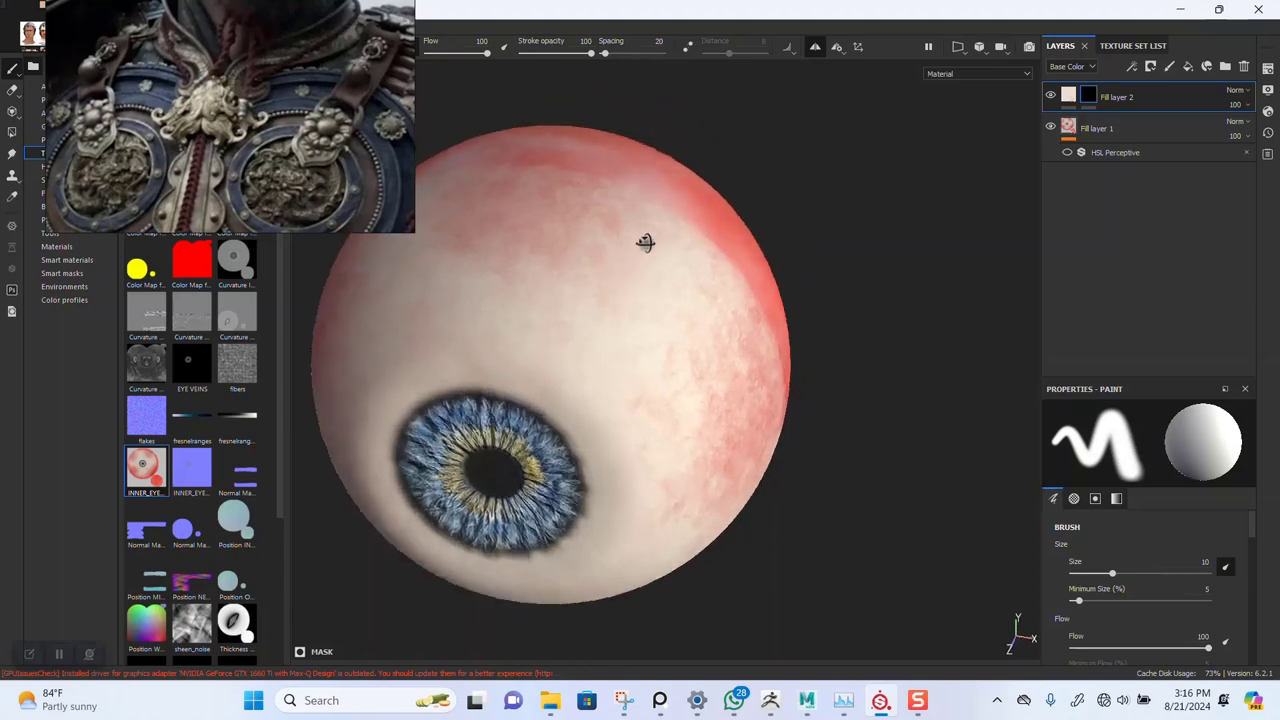
pyautogui.keyDown('alt'); pyautogui.moveTo(646, 243); pyautogui.dragTo(684, 208, button='middle'); pyautogui.keyUp('alt')
pyautogui.moveTo(674, 244)
pyautogui.mouseDown()
pyautogui.moveTo(656, 265)
pyautogui.moveTo(641, 242)
pyautogui.moveTo(667, 323)
pyautogui.mouseUp()
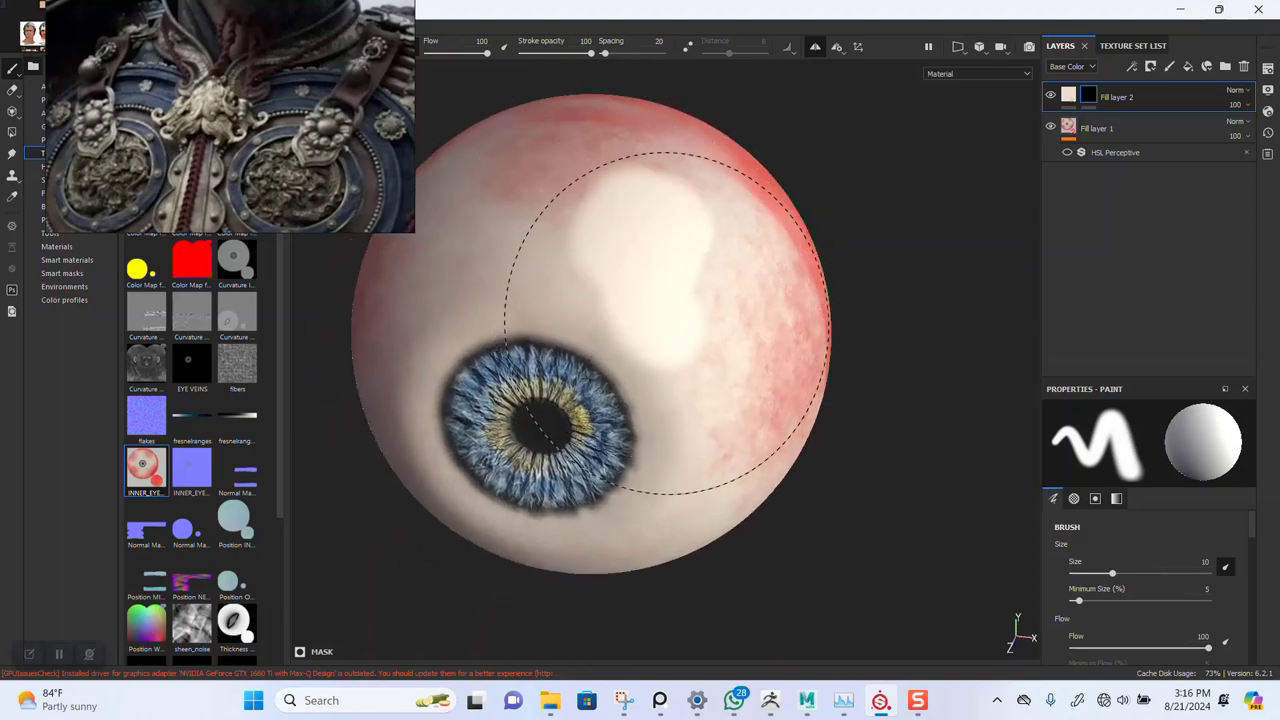
pyautogui.moveTo(688, 481)
pyautogui.mouseDown()
pyautogui.moveTo(720, 271)
pyautogui.moveTo(756, 323)
pyautogui.mouseUp()
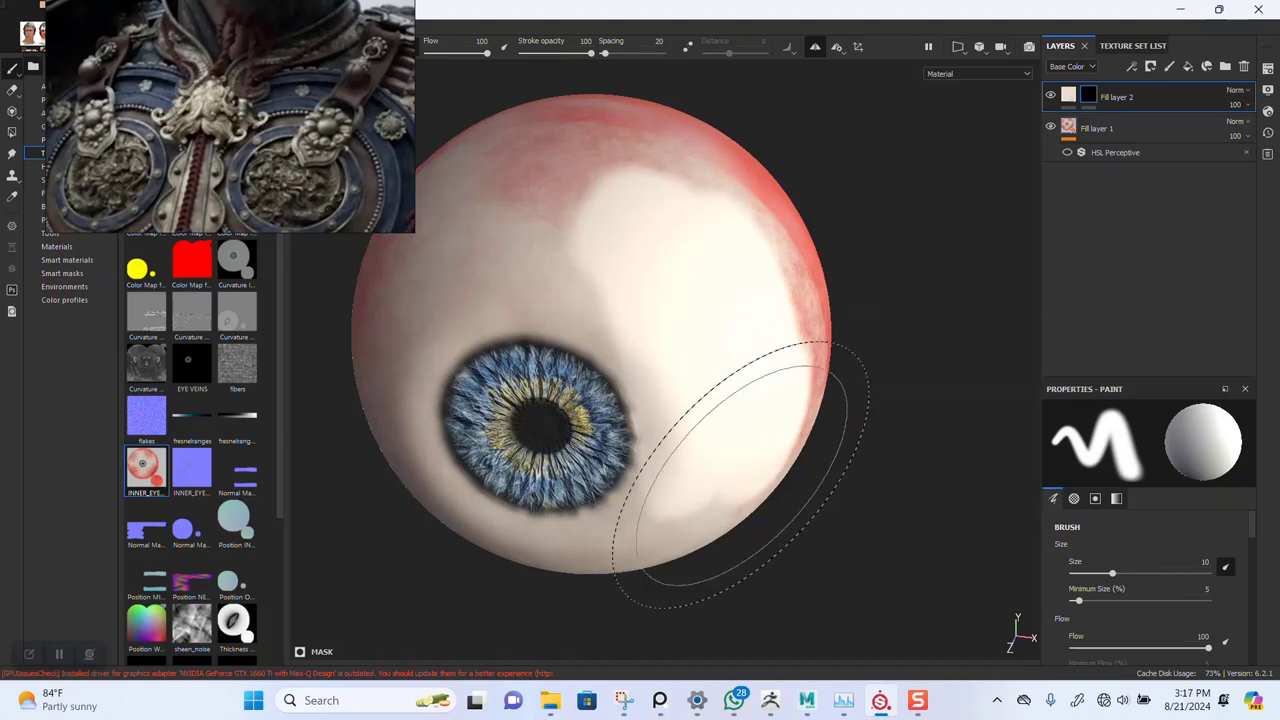
pyautogui.moveTo(740, 475)
pyautogui.keyDown('alt'); pyautogui.mouseDown()
pyautogui.moveTo(691, 149)
pyautogui.moveTo(671, 286)
pyautogui.mouseUp(); pyautogui.keyUp('alt')
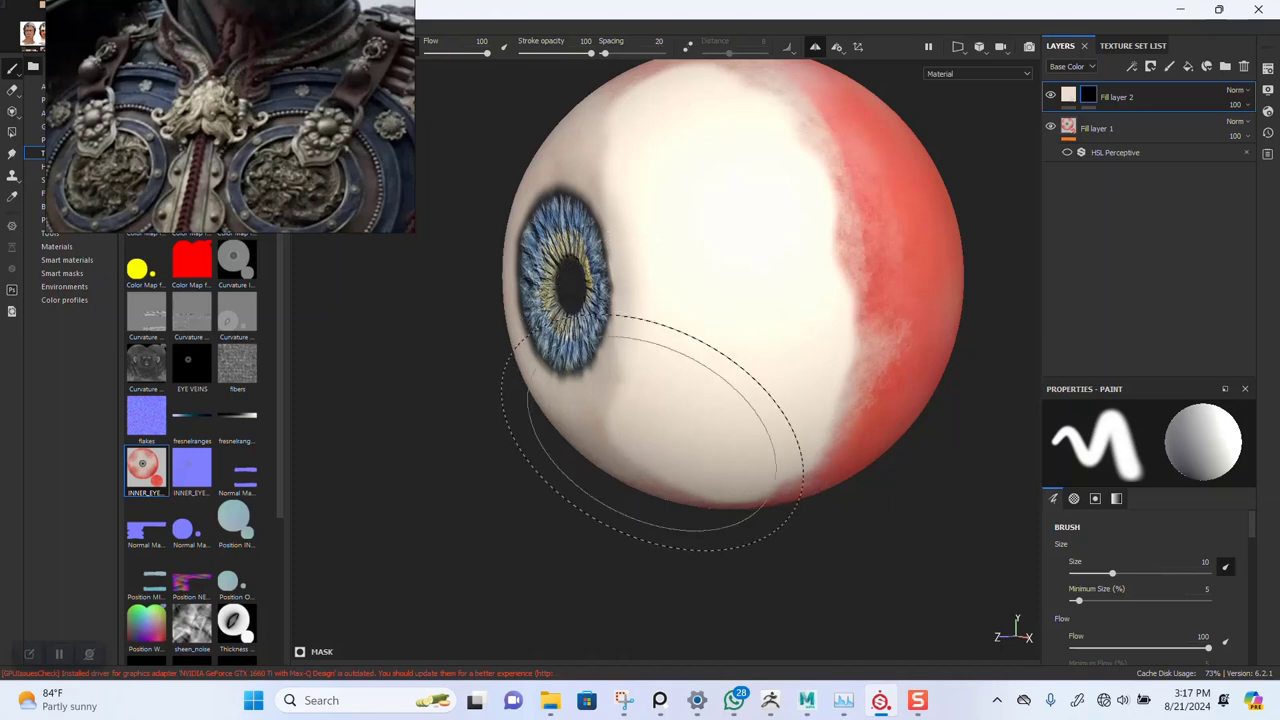
pyautogui.moveTo(652, 432)
pyautogui.keyDown('alt'); pyautogui.mouseDown()
pyautogui.moveTo(740, 271)
pyautogui.moveTo(714, 306)
pyautogui.mouseUp(); pyautogui.keyUp('alt')
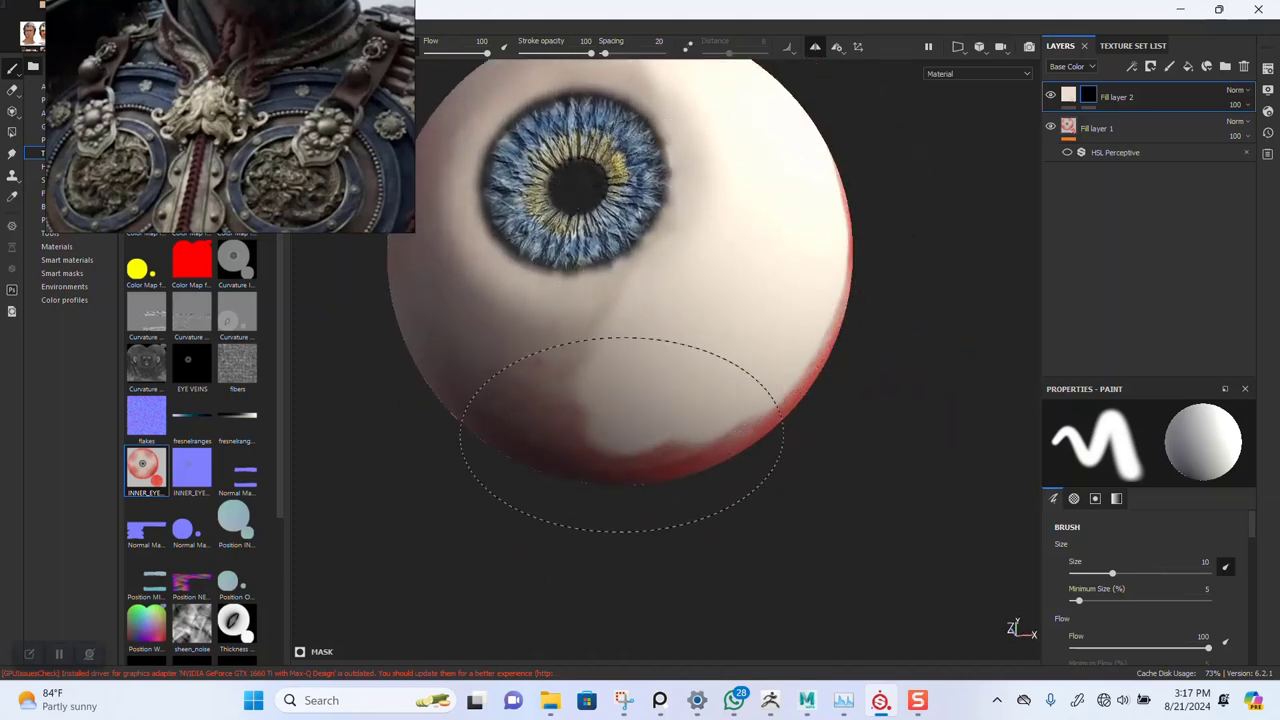
# - Rotate the environment lighting and paint the mask across the eyeball's underside below the iris
pyautogui.moveTo(621, 434)
pyautogui.keyDown('alt'); pyautogui.mouseDown()
pyautogui.moveTo(766, 214)
pyautogui.moveTo(663, 400)
pyautogui.moveTo(679, 292)
pyautogui.mouseUp(); pyautogui.keyUp('alt')
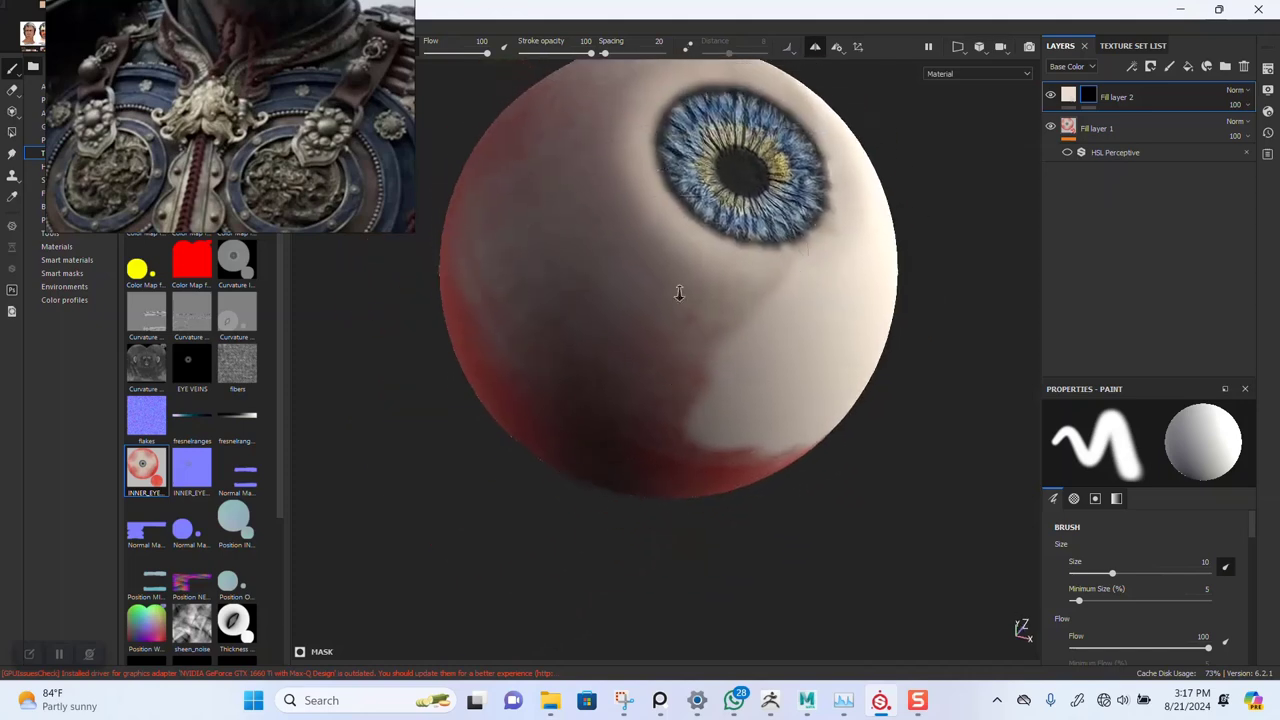
pyautogui.keyDown('alt'); pyautogui.moveTo(679, 292); pyautogui.dragTo(679, 276, button='right'); pyautogui.keyUp('alt')
pyautogui.keyDown('shift'); pyautogui.moveTo(679, 276); pyautogui.dragTo(716, 276, button='right'); pyautogui.keyUp('shift')
pyautogui.keyDown('alt'); pyautogui.moveTo(704, 350); pyautogui.dragTo(712, 322); pyautogui.keyUp('alt')
pyautogui.moveTo(757, 371)
pyautogui.mouseDown()
pyautogui.moveTo(720, 381)
pyautogui.moveTo(778, 314)
pyautogui.mouseUp()
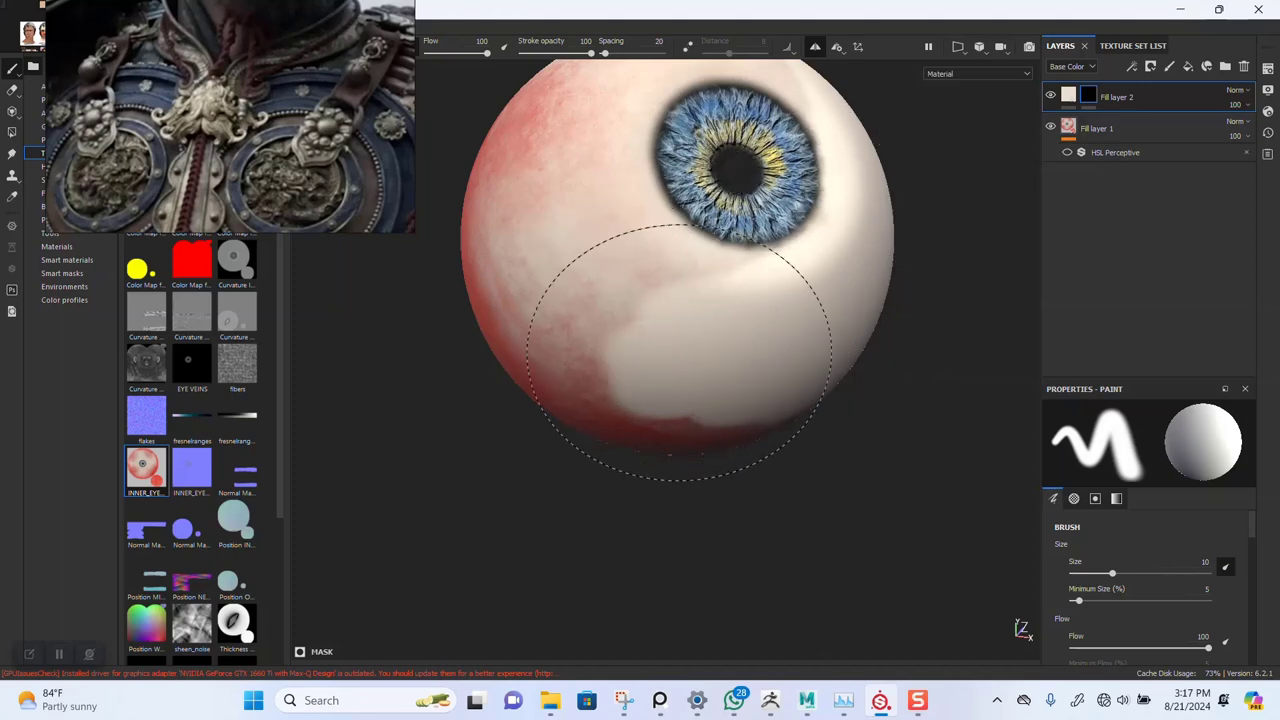
pyautogui.moveTo(679, 352)
pyautogui.mouseDown()
pyautogui.moveTo(602, 338)
pyautogui.moveTo(614, 352)
pyautogui.moveTo(578, 334)
pyautogui.moveTo(530, 274)
pyautogui.moveTo(589, 354)
pyautogui.mouseUp()
# - Paint the mask over the remaining red areas on the eyeball's opposite side and top, leaving the iris uncovered
pyautogui.keyDown('alt'); pyautogui.moveTo(589, 354); pyautogui.dragTo(591, 394, button='middle'); pyautogui.keyUp('alt')
pyautogui.keyDown('alt'); pyautogui.moveTo(540, 210); pyautogui.dragTo(567, 235); pyautogui.keyUp('alt')
pyautogui.keyDown('alt'); pyautogui.moveTo(567, 235); pyautogui.dragTo(583, 299, button='middle'); pyautogui.keyUp('alt')
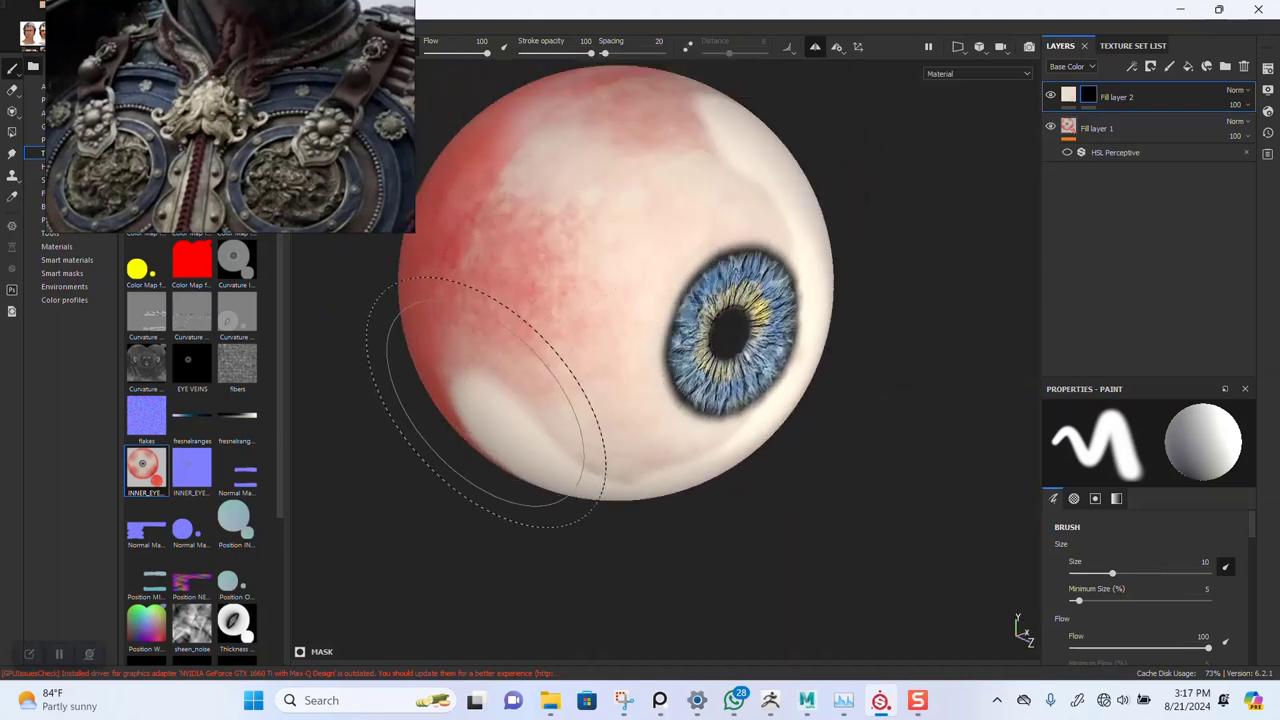
pyautogui.moveTo(485, 400)
pyautogui.mouseDown()
pyautogui.moveTo(496, 345)
pyautogui.moveTo(474, 351)
pyautogui.moveTo(545, 215)
pyautogui.moveTo(628, 118)
pyautogui.moveTo(660, 120)
pyautogui.moveTo(688, 168)
pyautogui.moveTo(581, 235)
pyautogui.moveTo(550, 355)
pyautogui.moveTo(590, 300)
pyautogui.mouseUp()
pyautogui.keyDown('alt'); pyautogui.moveTo(590, 300); pyautogui.dragTo(612, 112, button='middle'); pyautogui.keyUp('alt')
pyautogui.moveTo(552, 330)
pyautogui.mouseDown()
pyautogui.moveTo(577, 361)
pyautogui.moveTo(643, 329)
pyautogui.moveTo(686, 366)
pyautogui.moveTo(617, 275)
pyautogui.moveTo(634, 160)
pyautogui.moveTo(700, 63)
pyautogui.moveTo(795, 38)
pyautogui.moveTo(800, 88)
pyautogui.moveTo(735, 92)
pyautogui.moveTo(623, 149)
pyautogui.moveTo(622, 198)
pyautogui.mouseUp()
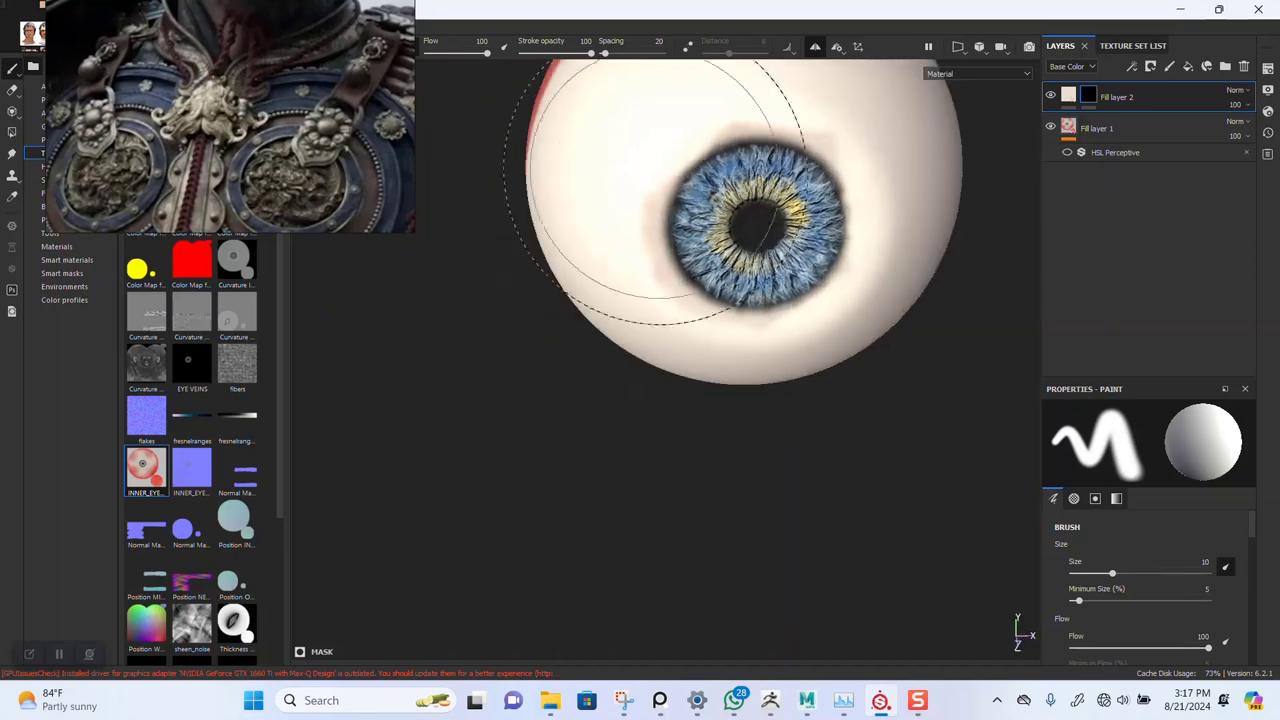
# - Reduce the brush size to 0.93 for detail work around the iris
pyautogui.keyDown('alt'); pyautogui.moveTo(655, 173); pyautogui.dragTo(554, 287, button='middle'); pyautogui.keyUp('alt')
pyautogui.keyDown('alt'); pyautogui.moveTo(554, 287); pyautogui.dragTo(640, 290, button='right'); pyautogui.keyUp('alt')
pyautogui.keyDown('alt'); pyautogui.moveTo(728, 288); pyautogui.dragTo(734, 266); pyautogui.keyUp('alt')
pyautogui.keyDown('alt'); pyautogui.moveTo(734, 266); pyautogui.dragTo(740, 224, button='middle'); pyautogui.keyUp('alt')
pyautogui.keyDown('alt'); pyautogui.moveTo(740, 224); pyautogui.dragTo(780, 280, button='right'); pyautogui.keyUp('alt')
pyautogui.keyDown('alt'); pyautogui.moveTo(738, 290); pyautogui.dragTo(731, 238); pyautogui.keyUp('alt')
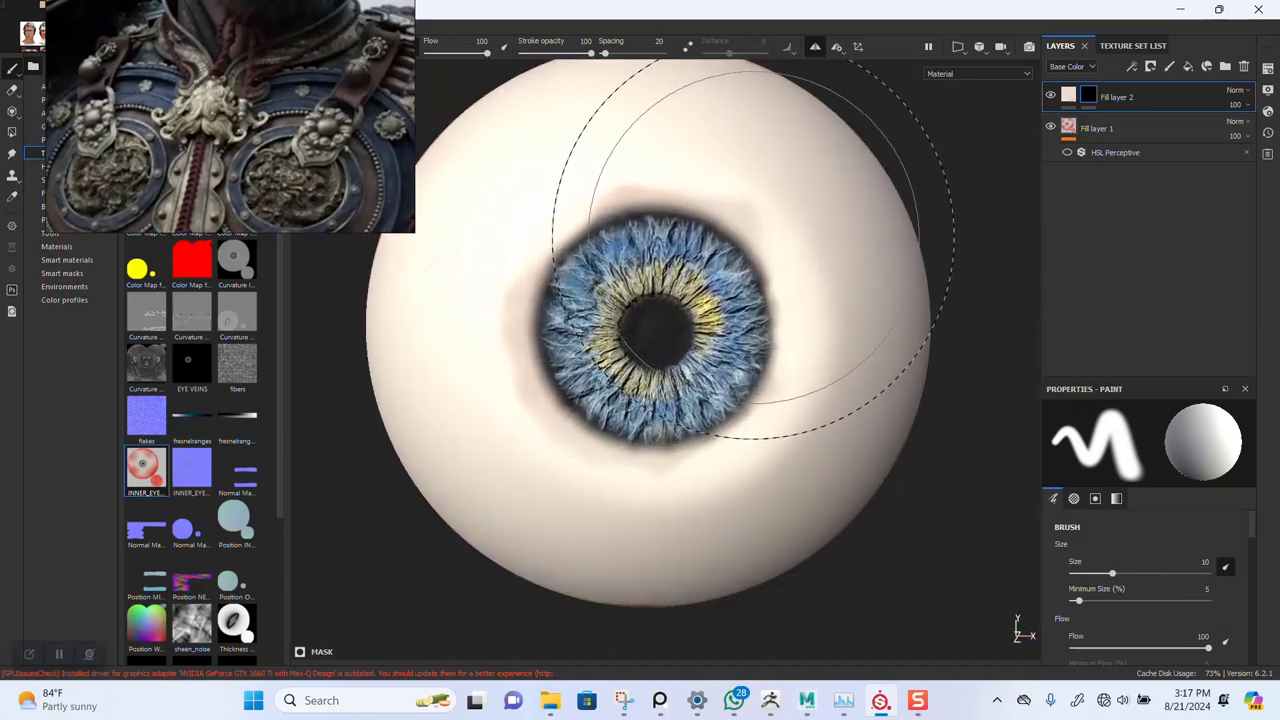
pyautogui.moveTo(734, 251)
pyautogui.keyDown('ctrl'); pyautogui.mouseDown(button='right')
pyautogui.moveTo(662, 251)
pyautogui.moveTo(735, 245)
pyautogui.mouseUp(button='right'); pyautogui.keyUp('ctrl')
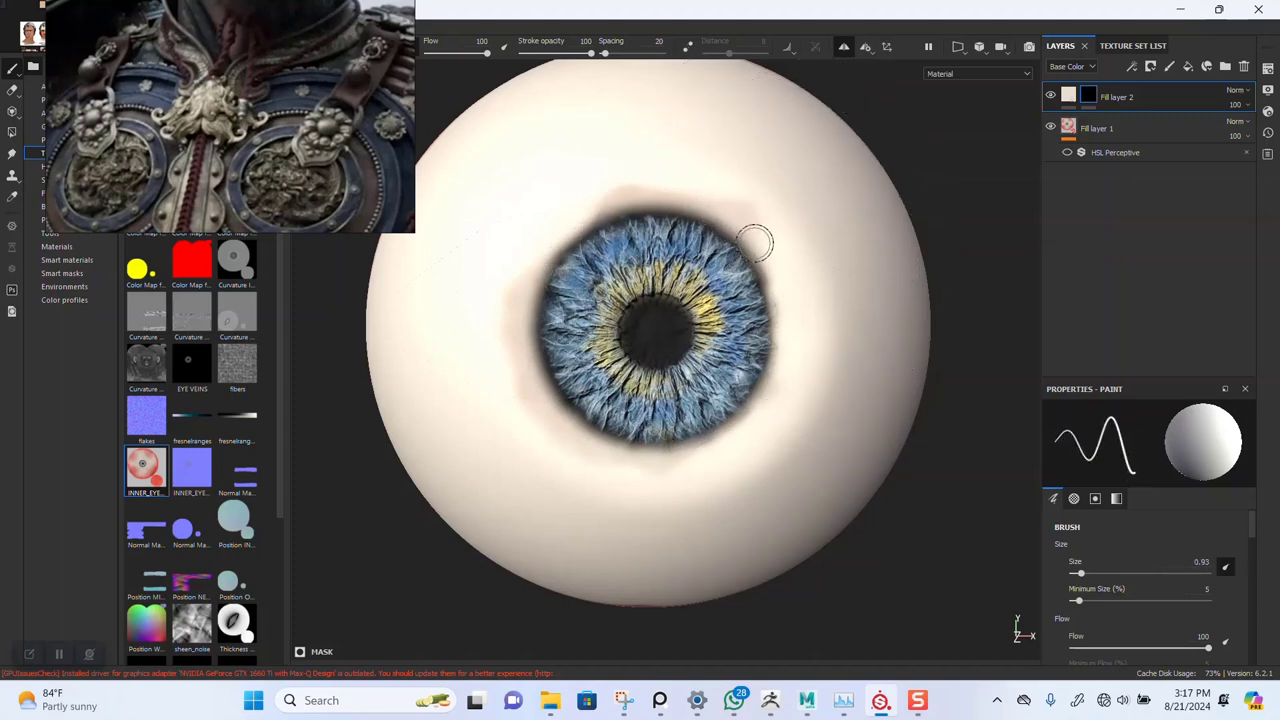
# - Paint the mask closely around the iris to cover the leftover pinkish rim, keeping its dark outline
pyautogui.scroll(5, 755, 243)
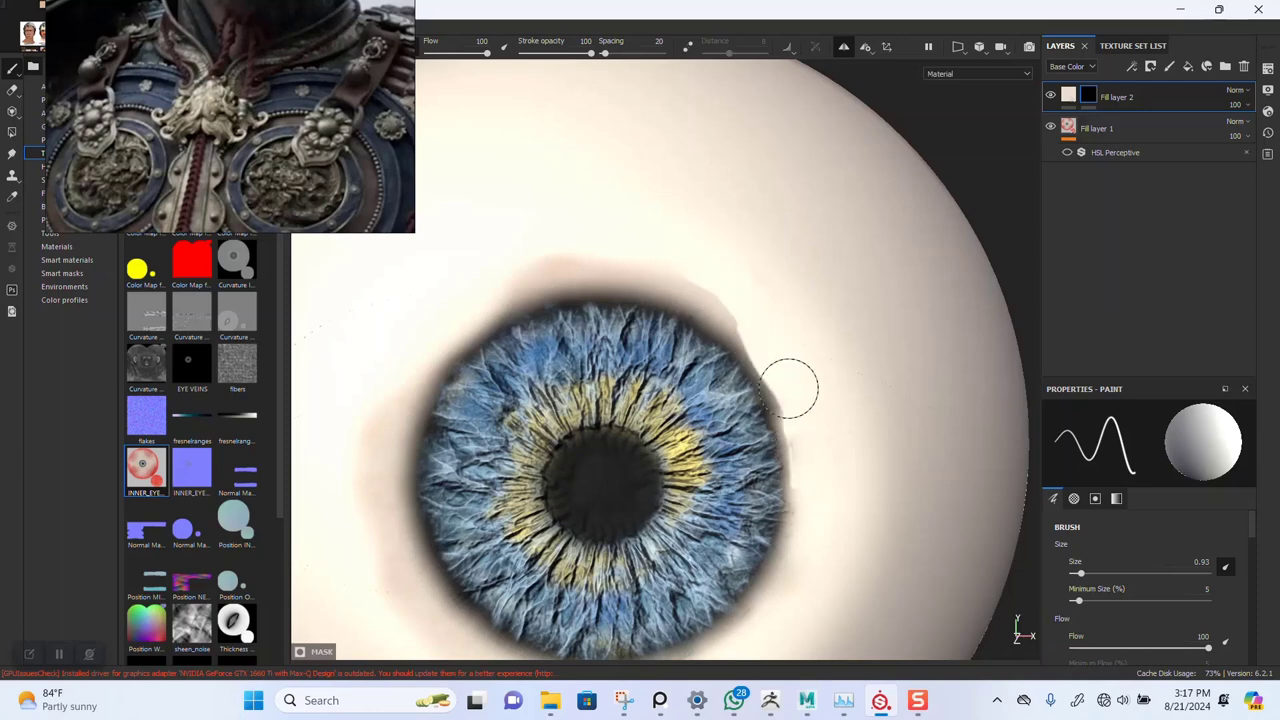
pyautogui.keyDown('alt'); pyautogui.moveTo(417, 303); pyautogui.dragTo(608, 203); pyautogui.keyUp('alt')
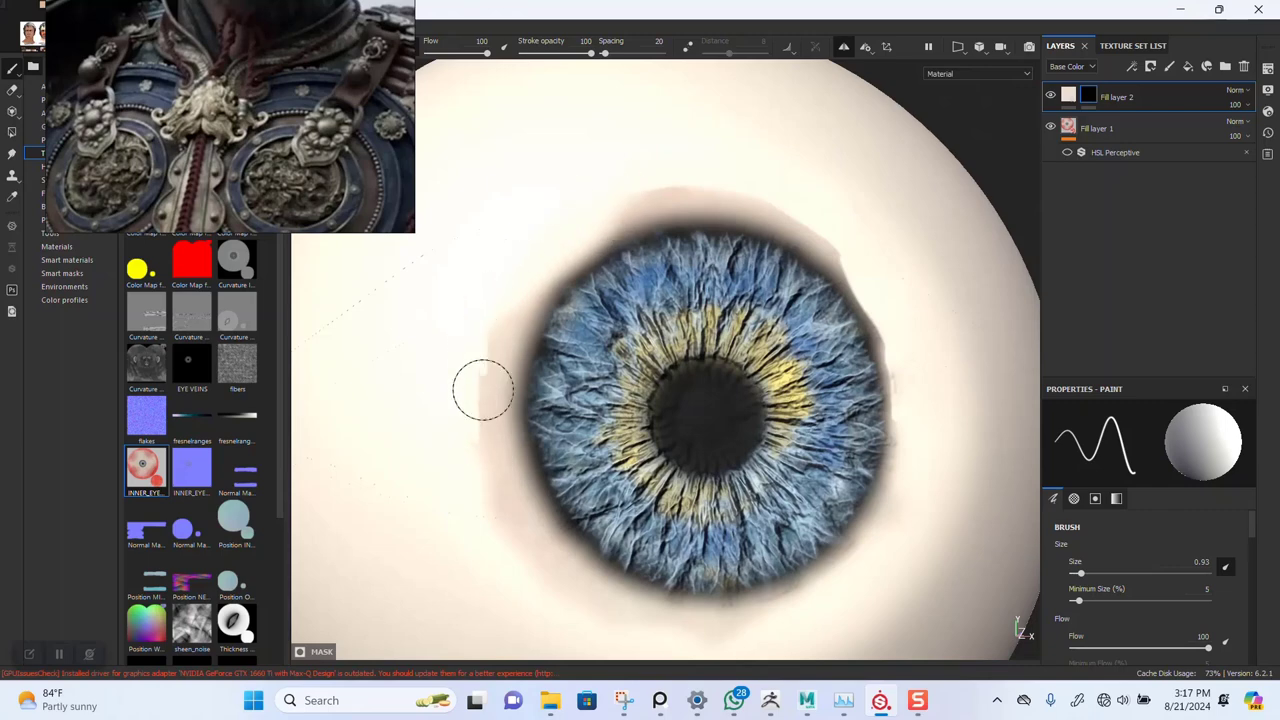
pyautogui.moveTo(495, 300); pyautogui.dragTo(496, 462)
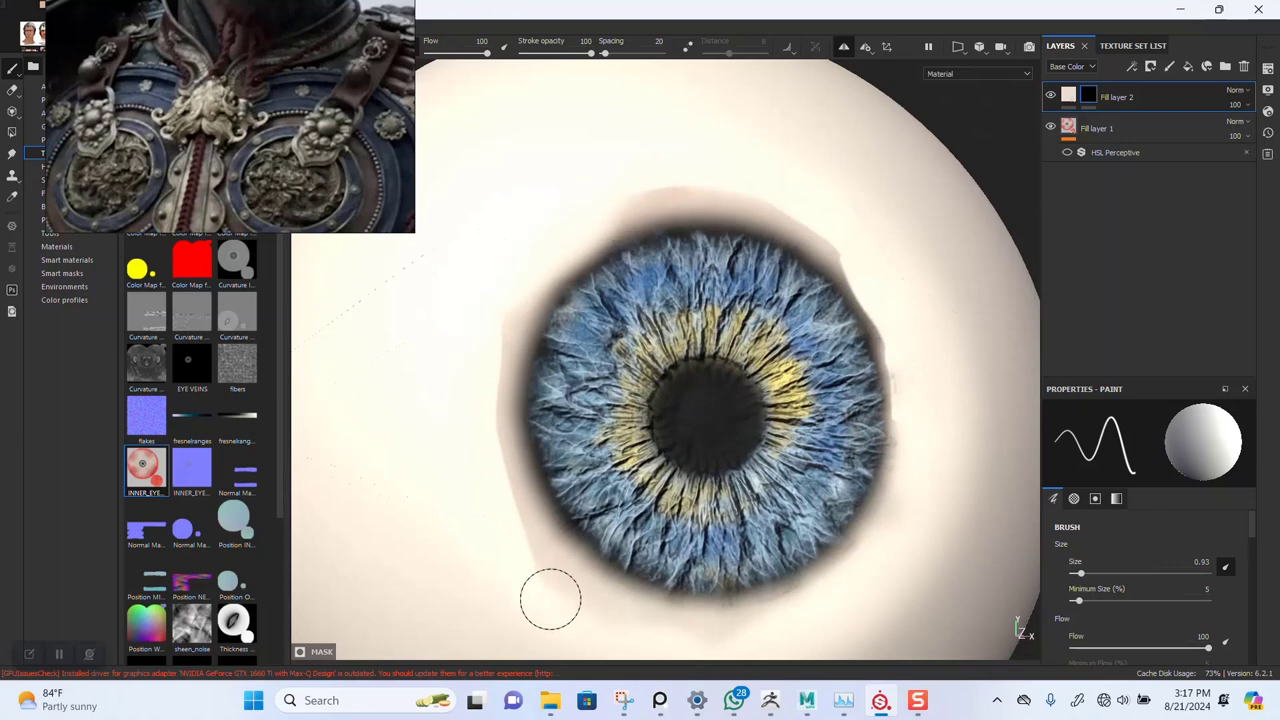
pyautogui.moveTo(629, 623)
pyautogui.mouseDown()
pyautogui.moveTo(551, 571)
pyautogui.moveTo(507, 431)
pyautogui.mouseUp()
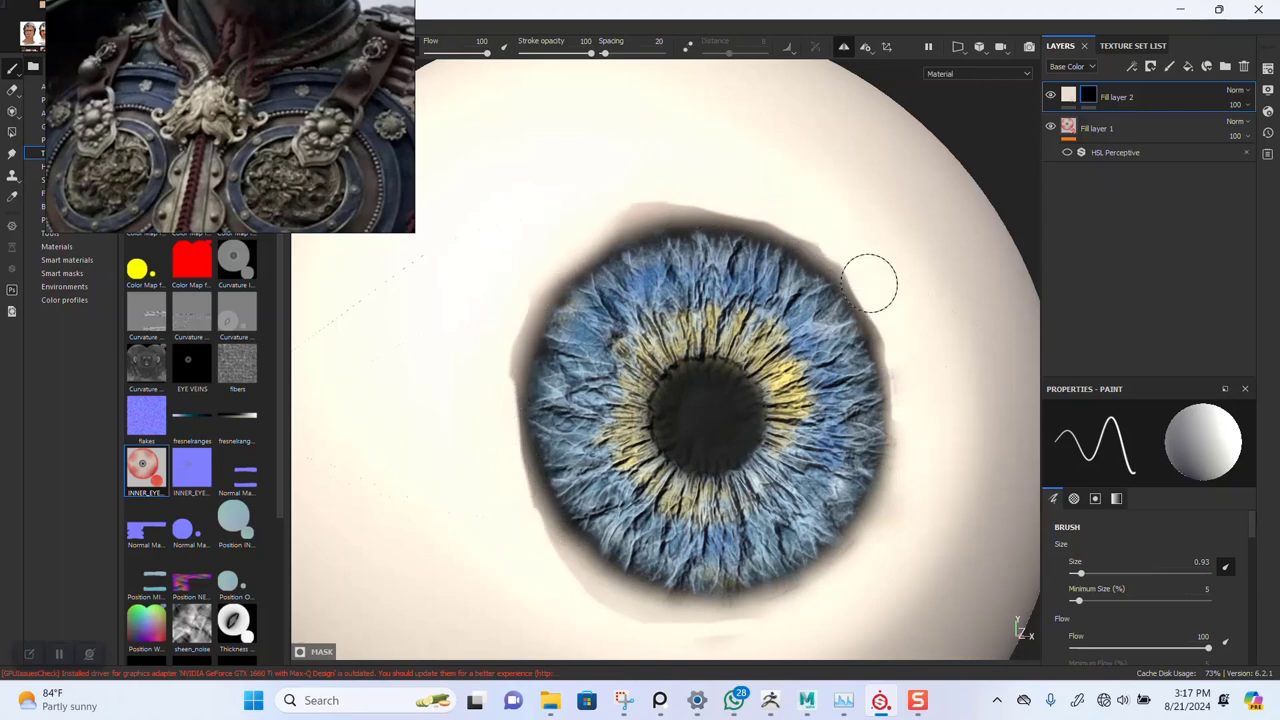
pyautogui.moveTo(906, 470); pyautogui.dragTo(836, 578)
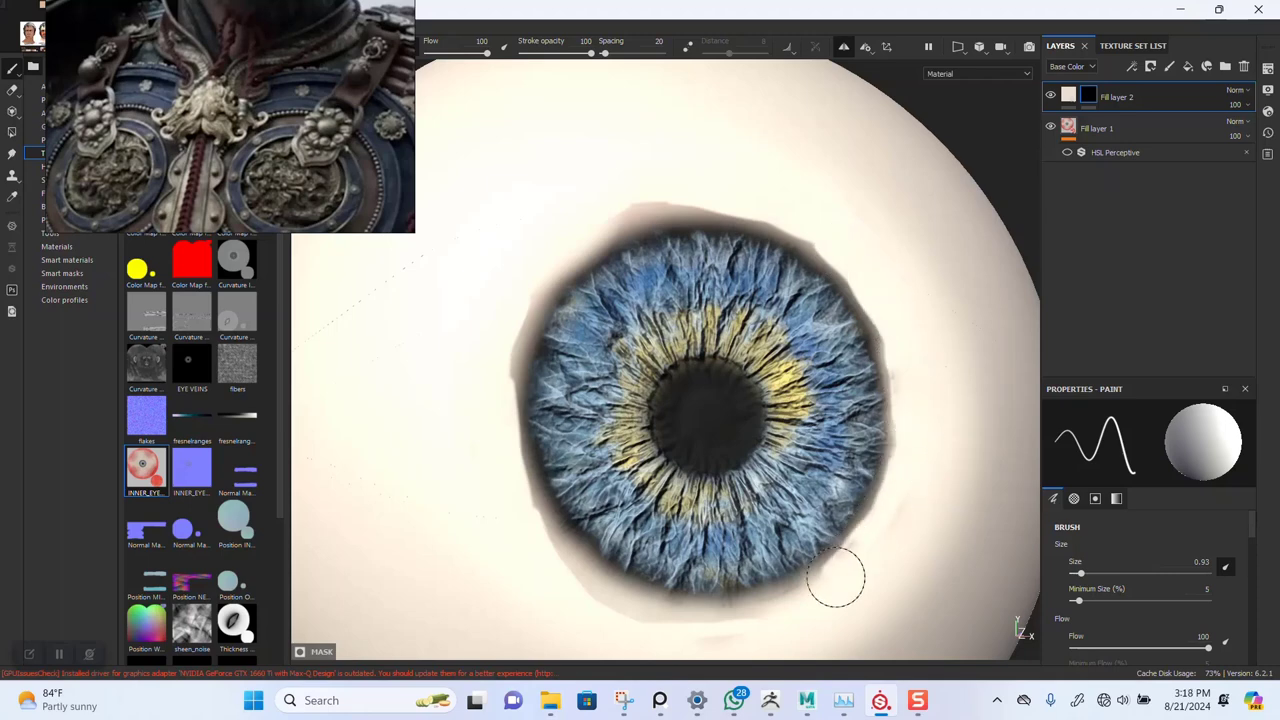
pyautogui.moveTo(717, 622); pyautogui.dragTo(592, 590)
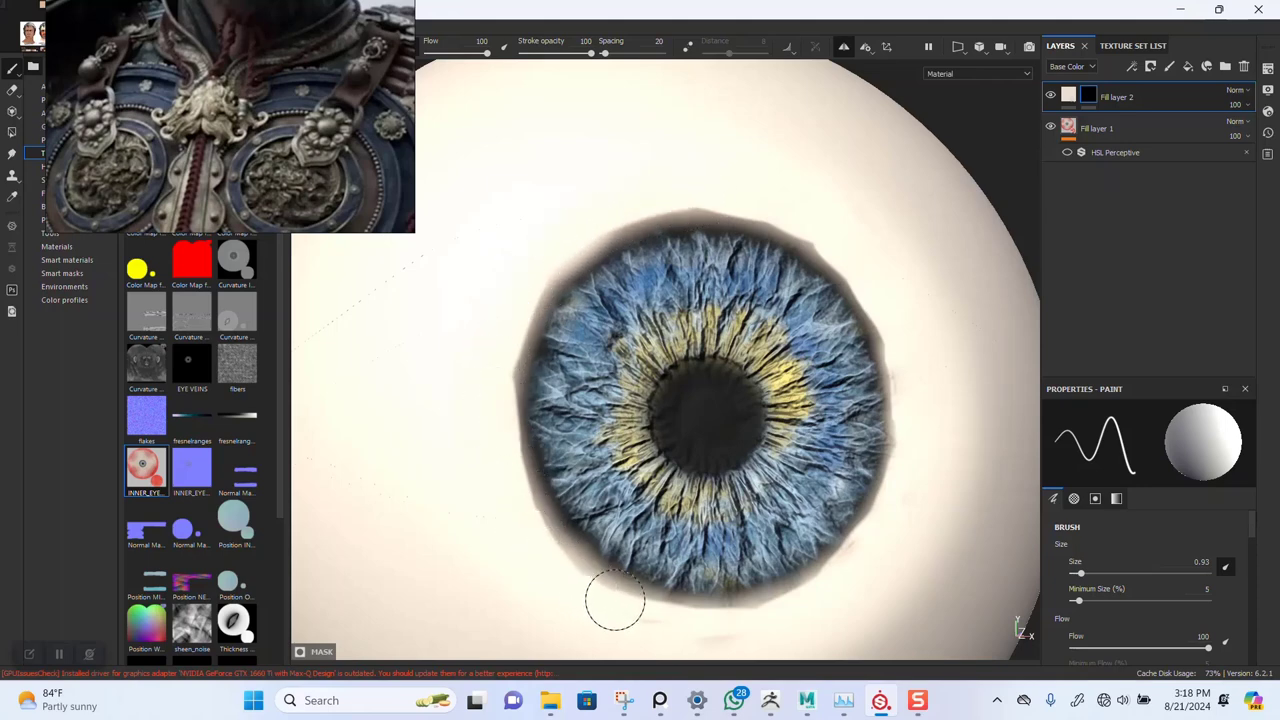
# - Add a Blur filter to the upper fill layer's mask and set its intensity to 2.07
pyautogui.rightClick(1091, 95)
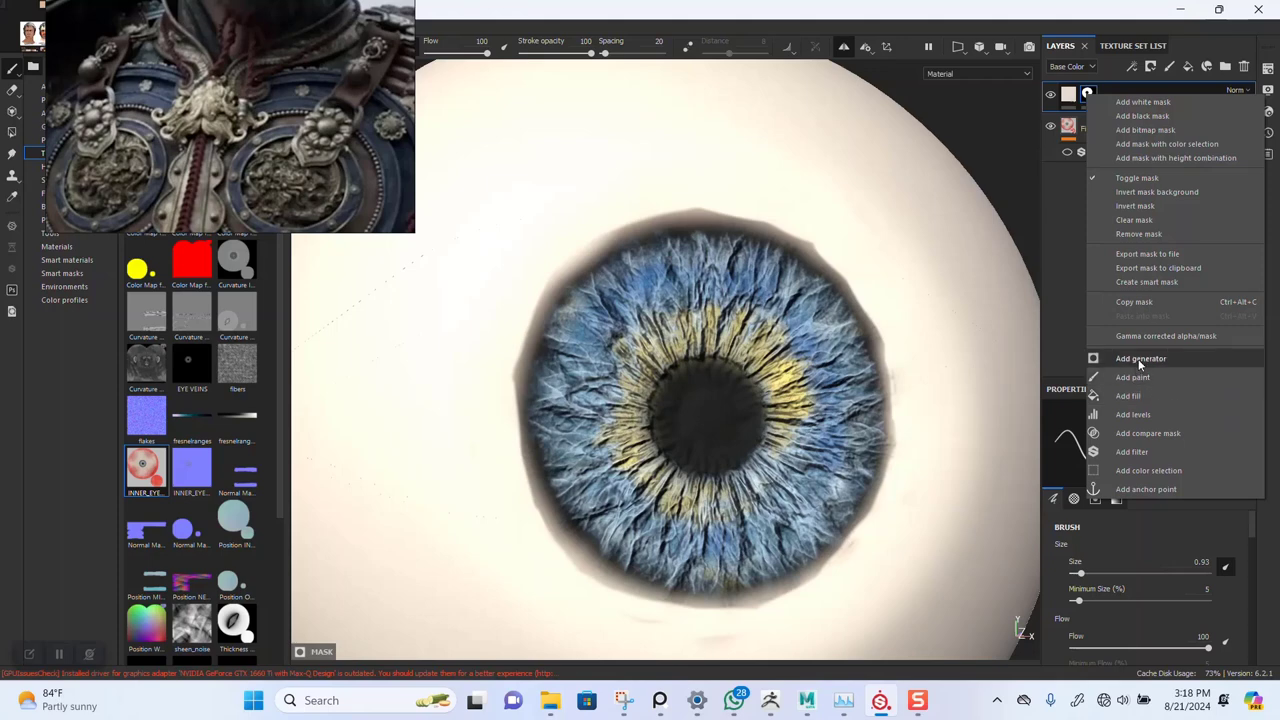
pyautogui.click(1129, 451)
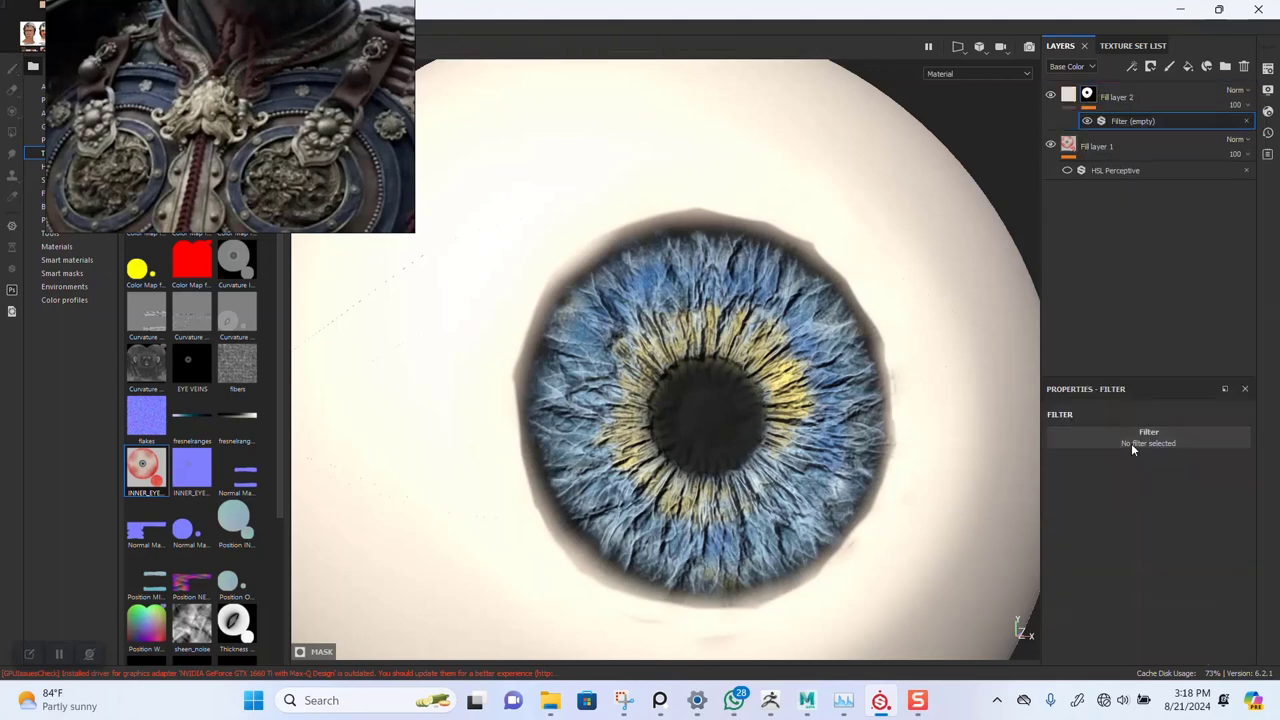
pyautogui.click(1140, 437)
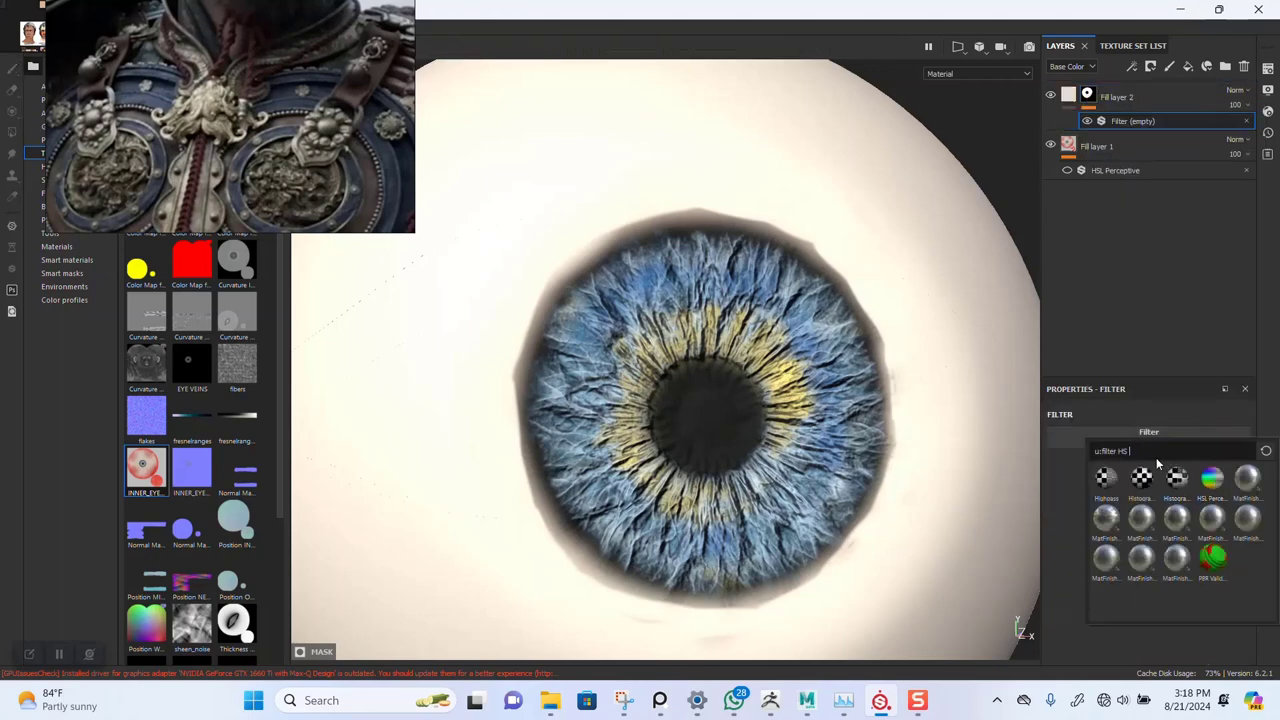
pyautogui.press('BackSpace')
pyautogui.write('B')
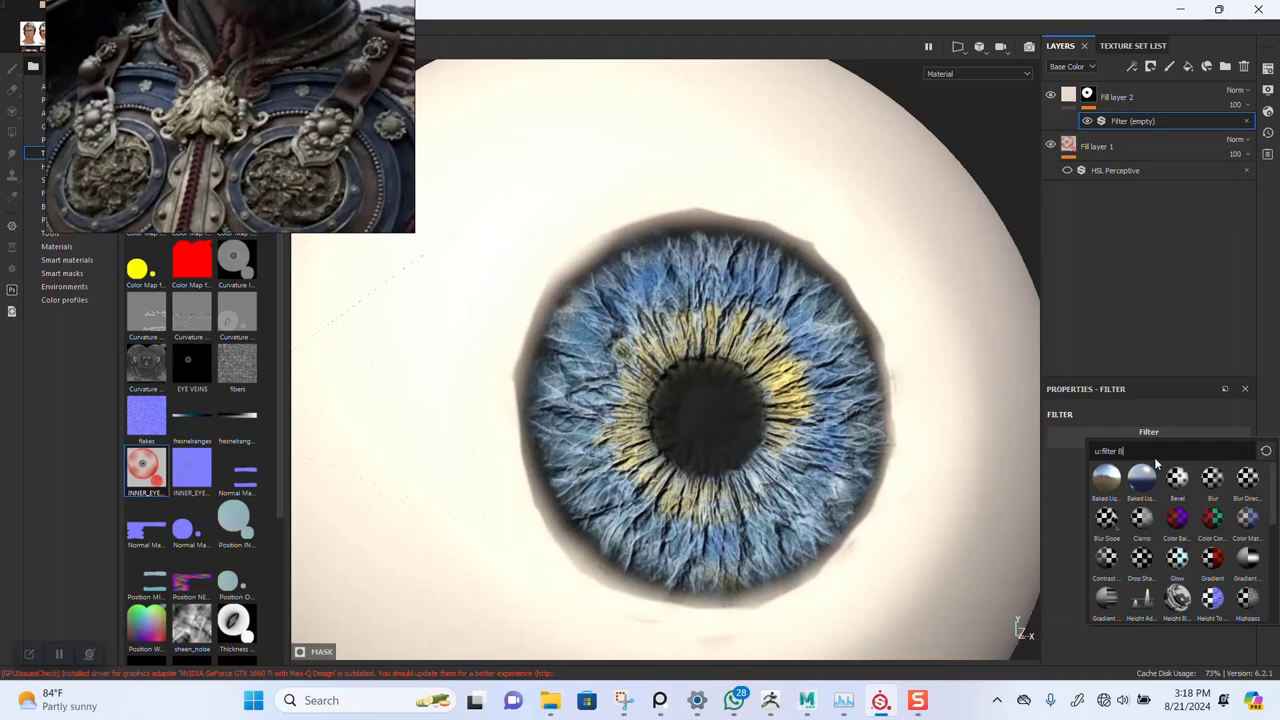
pyautogui.write('LU')
pyautogui.click(1110, 490)
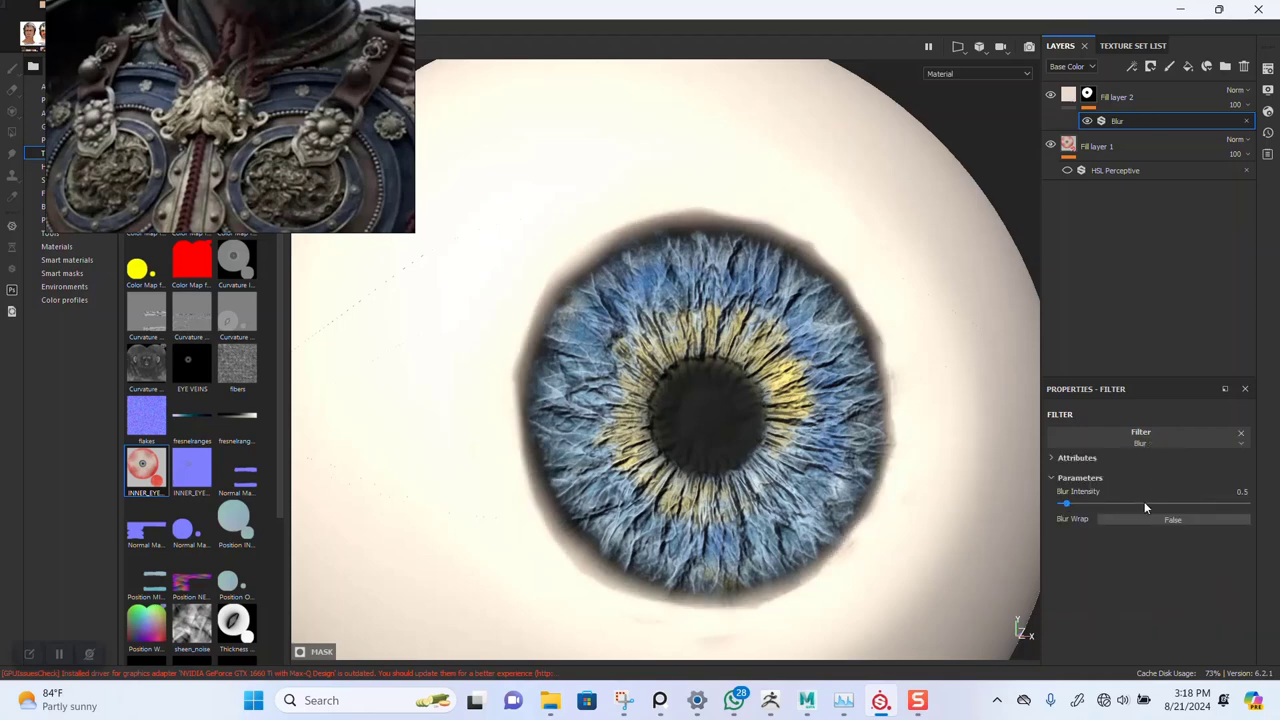
pyautogui.moveTo(1096, 503); pyautogui.dragTo(1081, 505)
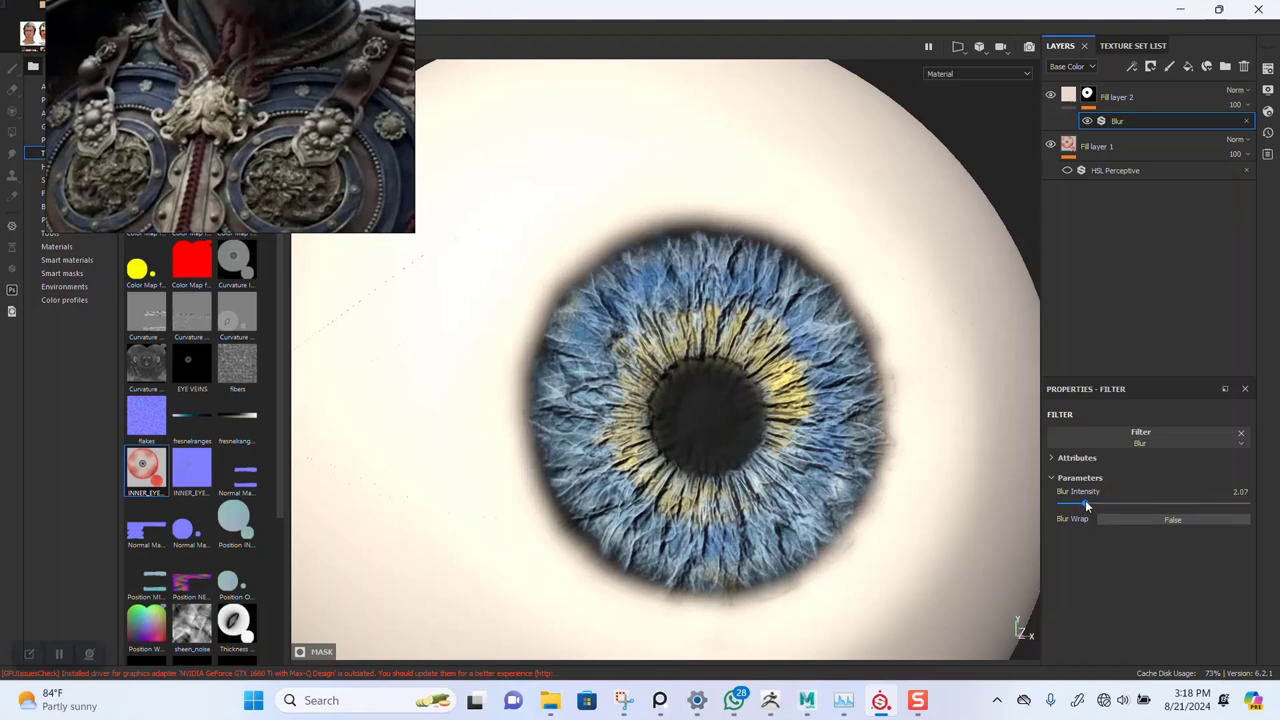
# - Raise the intensity of the Blur on the upper fill layer's mask to 2.82
pyautogui.moveTo(1086, 505); pyautogui.dragTo(1095, 504)
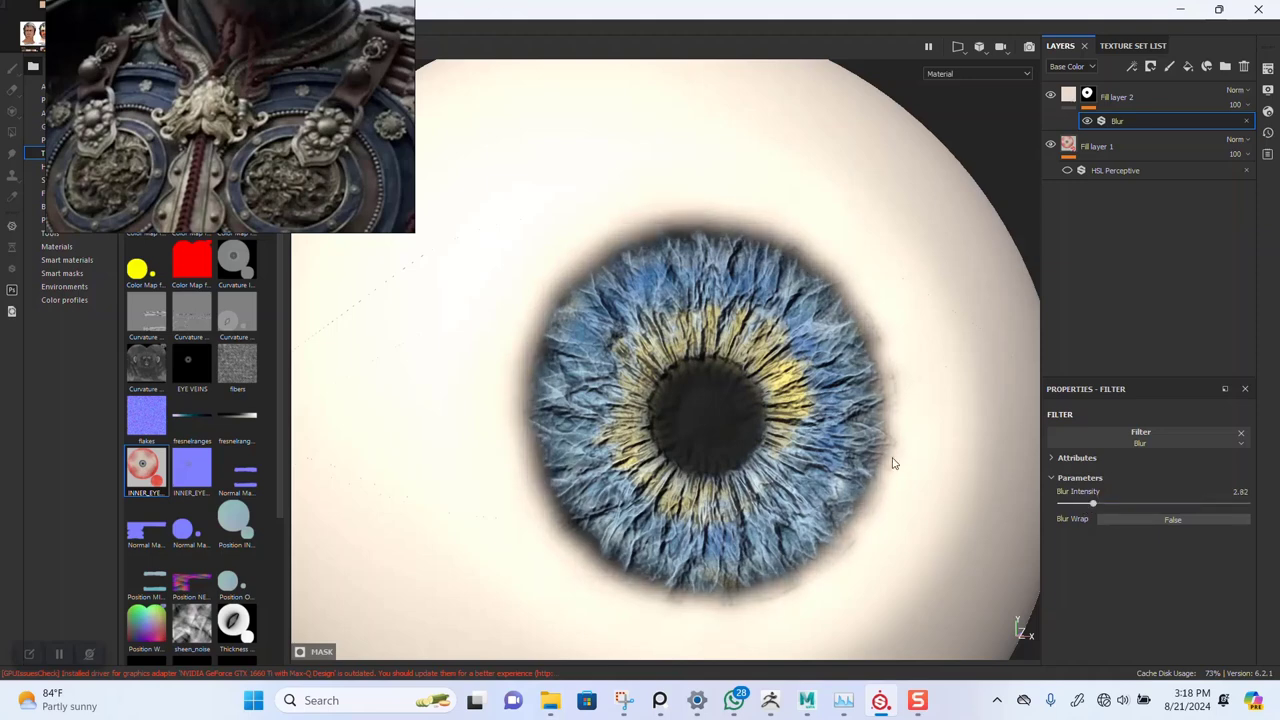
pyautogui.scroll(-5, 804, 531)
pyautogui.keyDown('alt'); pyautogui.moveTo(757, 408); pyautogui.dragTo(754, 326); pyautogui.keyUp('alt')
pyautogui.scroll(4, 772, 384)
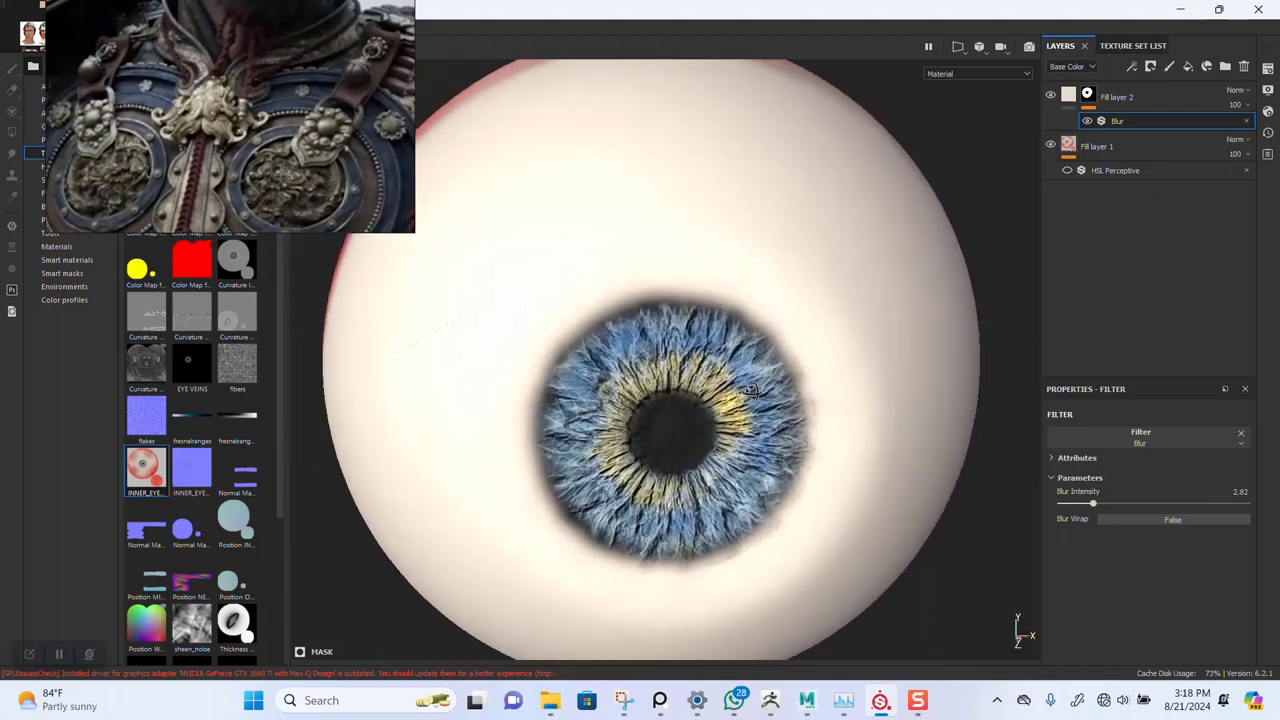
pyautogui.moveTo(772, 384)
pyautogui.keyDown('alt'); pyautogui.mouseDown()
pyautogui.moveTo(877, 371)
pyautogui.moveTo(760, 384)
pyautogui.mouseUp(); pyautogui.keyUp('alt')
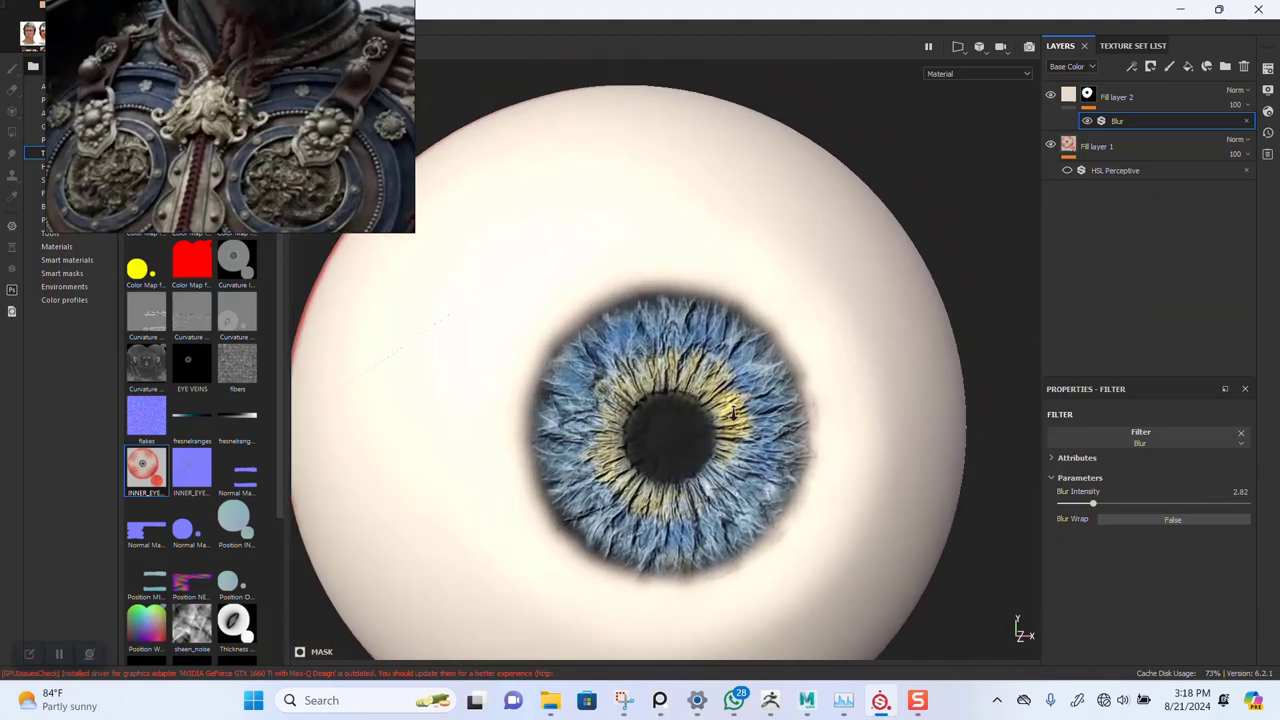
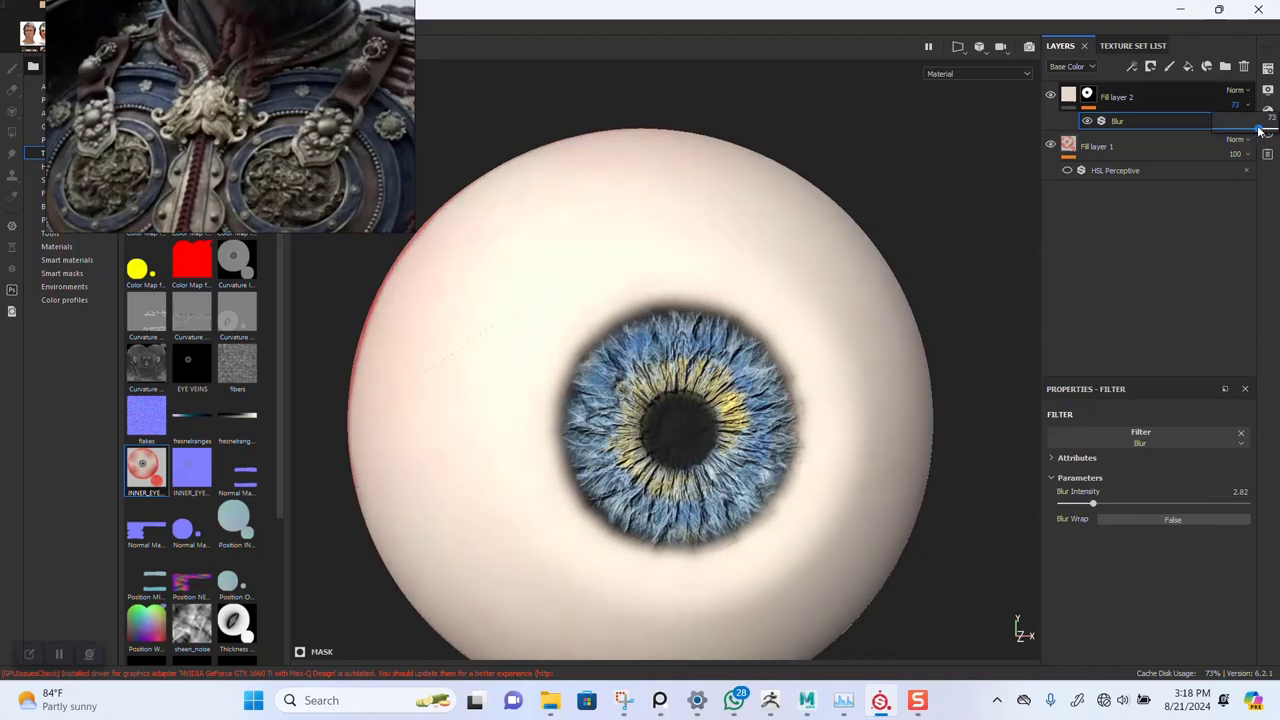
# - Lower the upper fill layer's opacity to 69 and check the blend on both eyeballs
pyautogui.keyDown('alt'); pyautogui.moveTo(895, 409); pyautogui.dragTo(804, 341); pyautogui.keyUp('alt')
pyautogui.keyDown('alt'); pyautogui.moveTo(804, 341); pyautogui.dragTo(768, 220, button='middle'); pyautogui.keyUp('alt')
pyautogui.keyDown('alt'); pyautogui.moveTo(768, 220); pyautogui.dragTo(843, 312, button='right'); pyautogui.keyUp('alt')
pyautogui.keyDown('alt'); pyautogui.moveTo(843, 312); pyautogui.dragTo(823, 314); pyautogui.keyUp('alt')
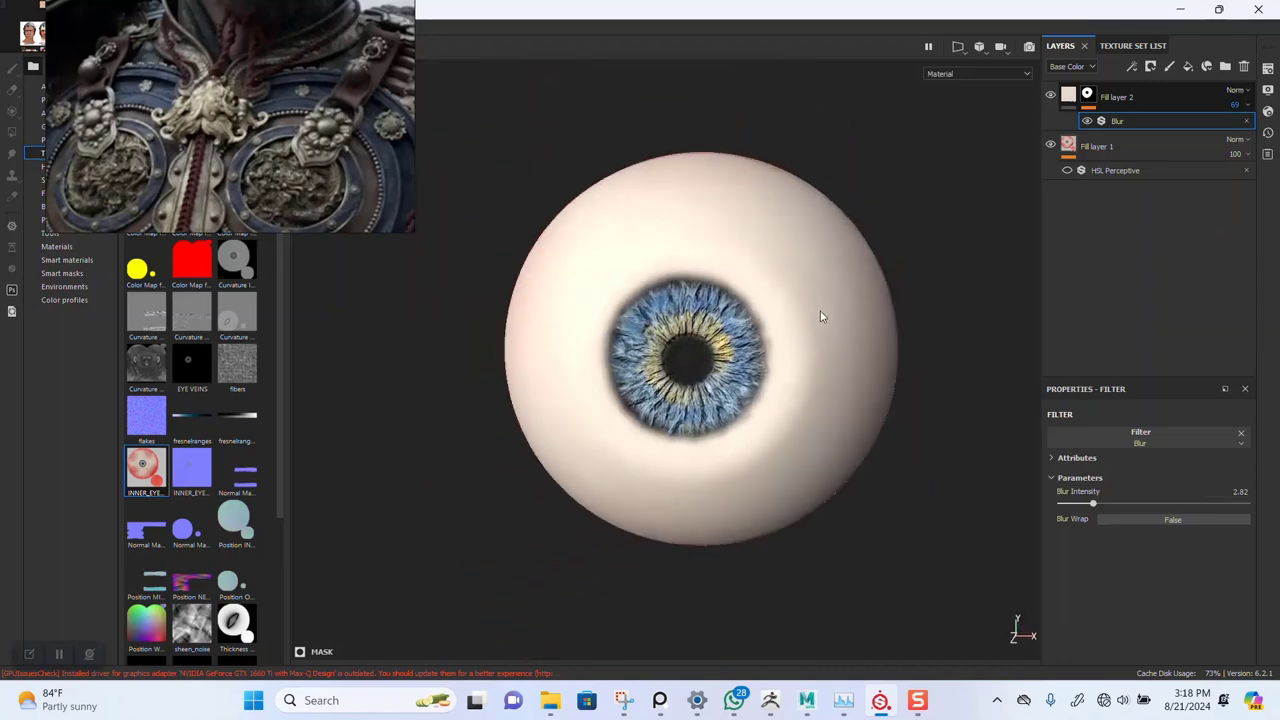
pyautogui.keyDown('alt'); pyautogui.moveTo(823, 314); pyautogui.dragTo(686, 391, button='middle'); pyautogui.keyUp('alt')
pyautogui.keyDown('alt'); pyautogui.moveTo(686, 391); pyautogui.dragTo(716, 168, button='right'); pyautogui.keyUp('alt')
pyautogui.scroll(-5, 732, 309)
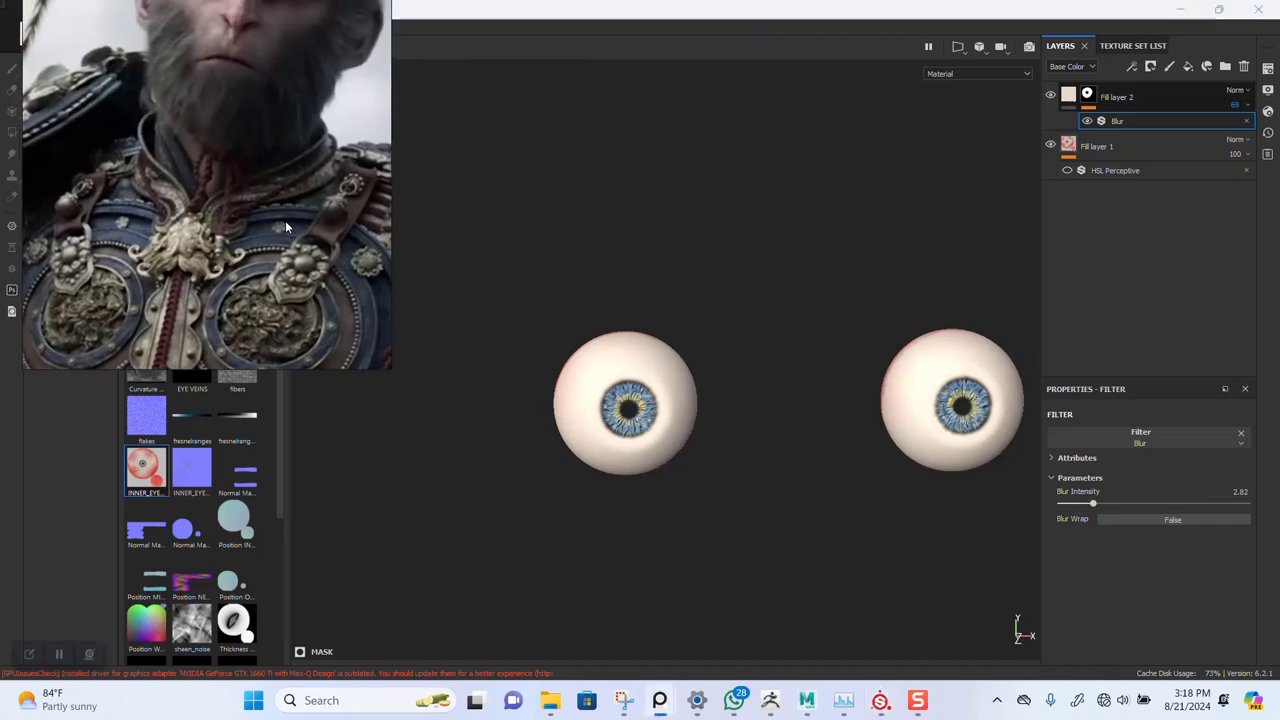
# - Examine the eyeball's iris edge and remaining red areas up close against the Wukong reference images
pyautogui.keyDown('alt'); pyautogui.moveTo(646, 337); pyautogui.dragTo(642, 527, button='right'); pyautogui.keyUp('alt')
pyautogui.keyDown('alt'); pyautogui.moveTo(608, 382); pyautogui.dragTo(625, 342, button='middle'); pyautogui.keyUp('alt')
pyautogui.keyDown('alt'); pyautogui.moveTo(648, 315); pyautogui.dragTo(656, 412, button='right'); pyautogui.keyUp('alt')
pyautogui.keyDown('alt'); pyautogui.moveTo(652, 408); pyautogui.dragTo(655, 380); pyautogui.keyUp('alt')
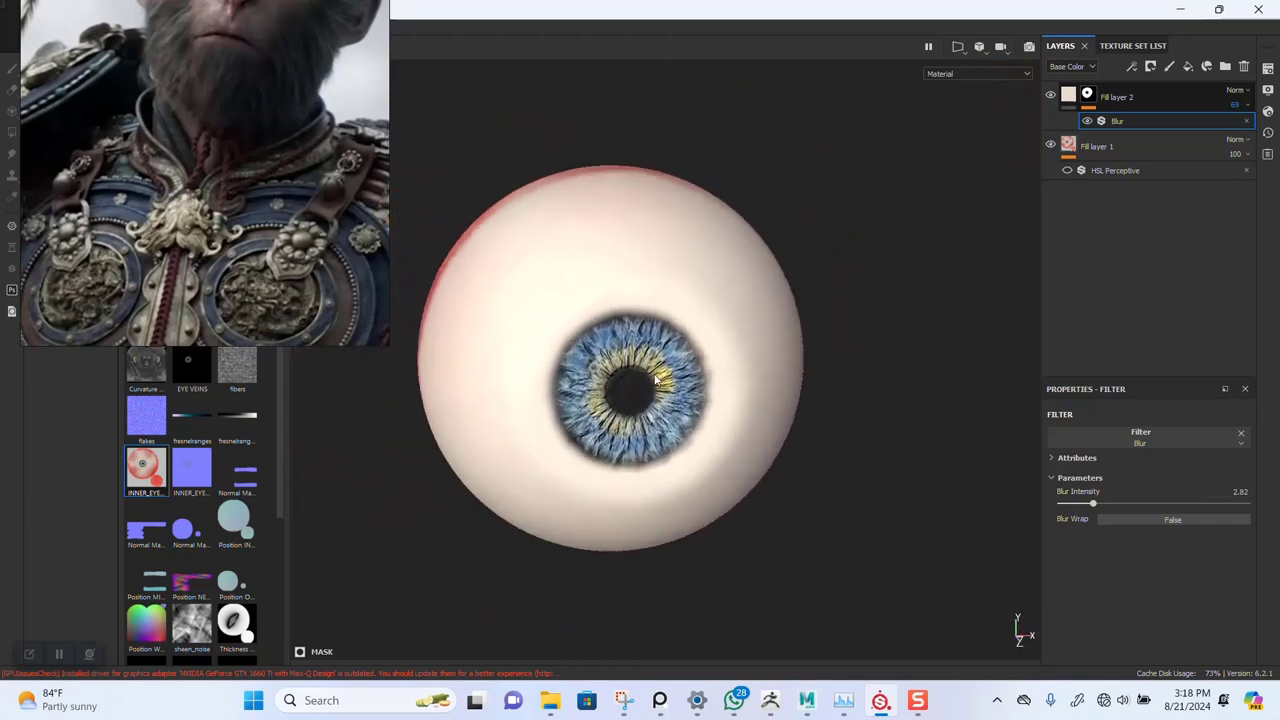
pyautogui.keyDown('alt'); pyautogui.moveTo(643, 345); pyautogui.dragTo(646, 417, button='right'); pyautogui.keyUp('alt')
pyautogui.keyDown('alt'); pyautogui.moveTo(646, 417); pyautogui.dragTo(711, 391); pyautogui.keyUp('alt')
pyautogui.keyDown('alt'); pyautogui.moveTo(711, 391); pyautogui.dragTo(706, 360, button='right'); pyautogui.keyUp('alt')
pyautogui.moveTo(706, 360)
pyautogui.keyDown('alt'); pyautogui.mouseDown()
pyautogui.moveTo(660, 371)
pyautogui.moveTo(670, 393)
pyautogui.mouseUp(); pyautogui.keyUp('alt')
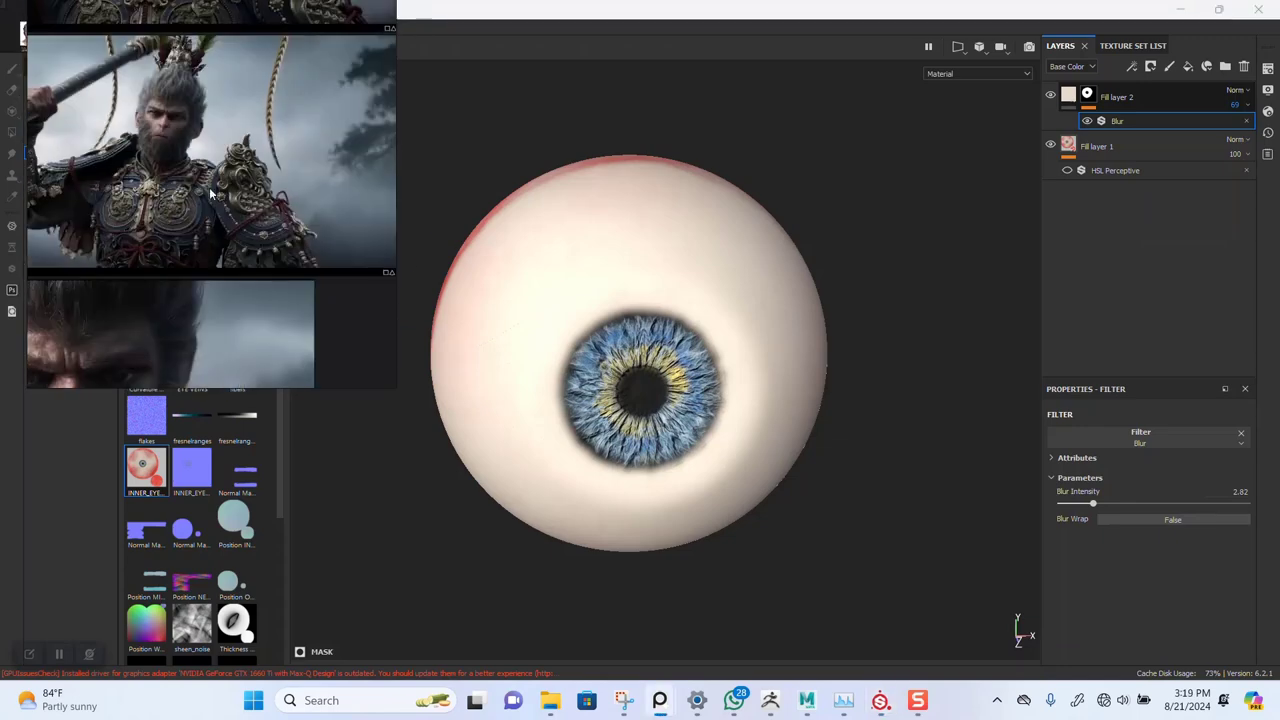
# - Enable the HSL Perceptive filter on the lower fill layer and try Lightness 0, then 0.5
pyautogui.click(1117, 170)
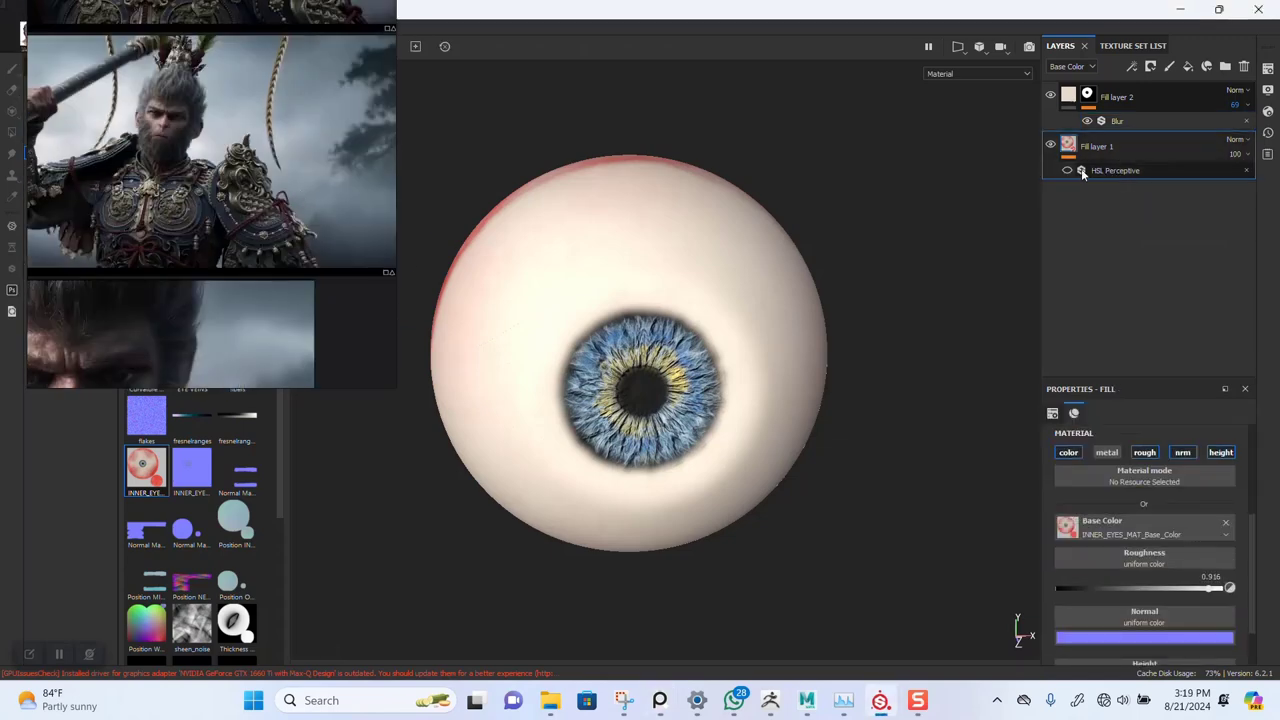
pyautogui.click(1067, 171)
pyautogui.click(1108, 172)
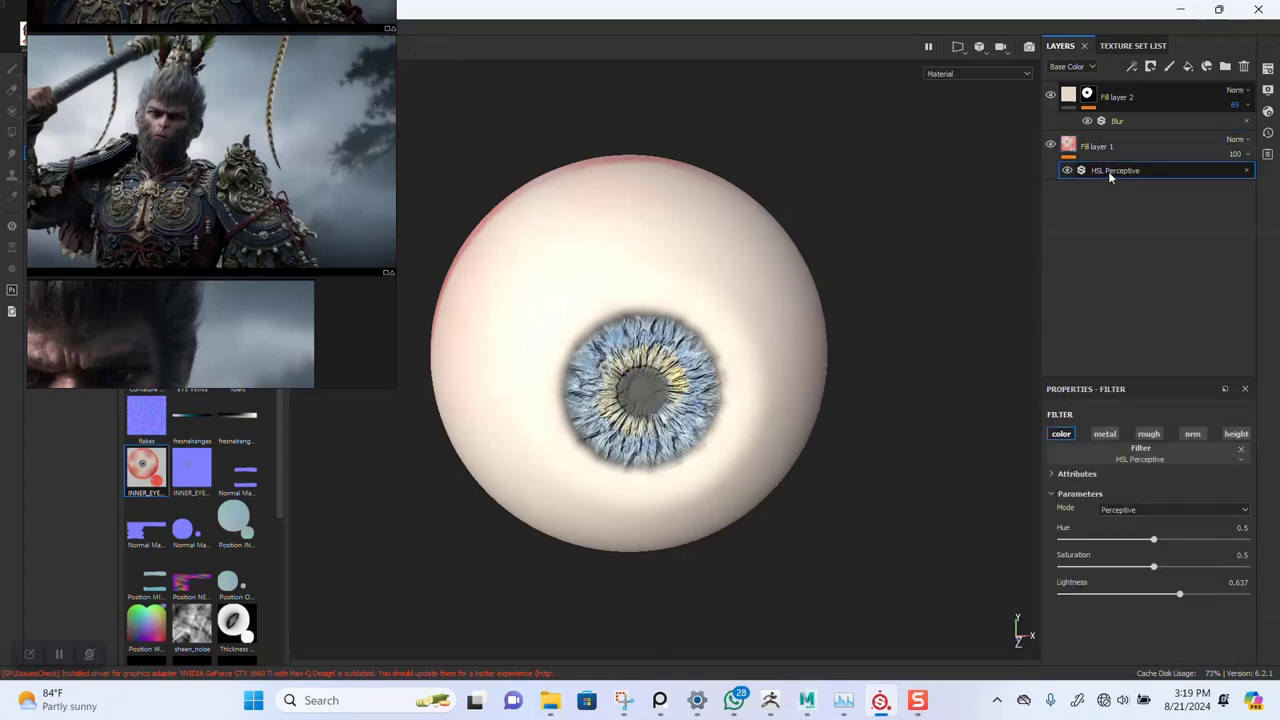
pyautogui.click(1221, 585)
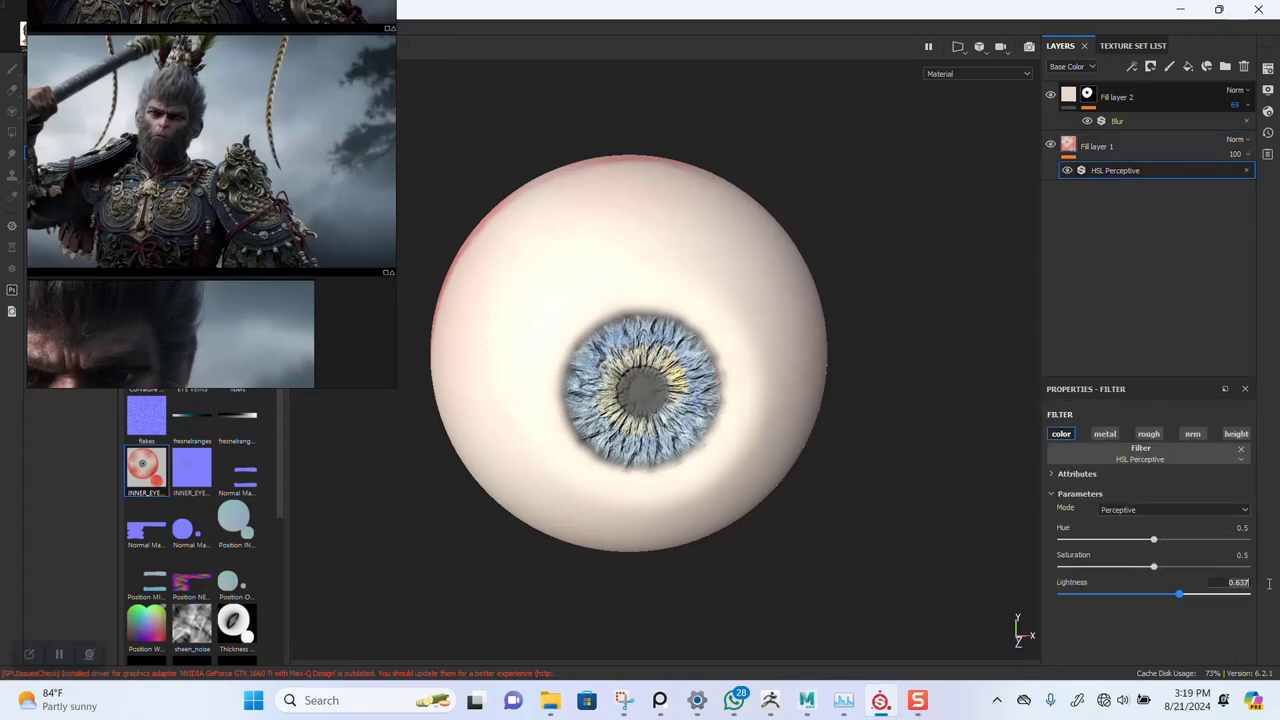
pyautogui.press('Return')
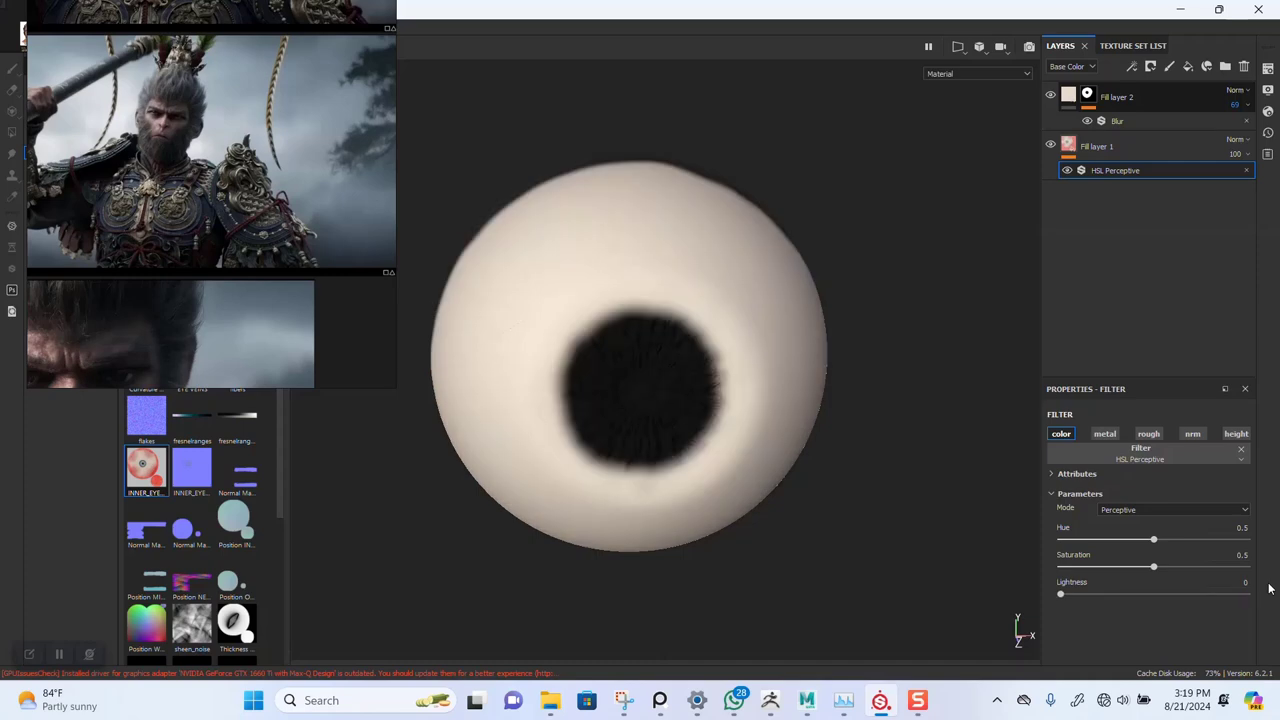
pyautogui.click(1241, 582)
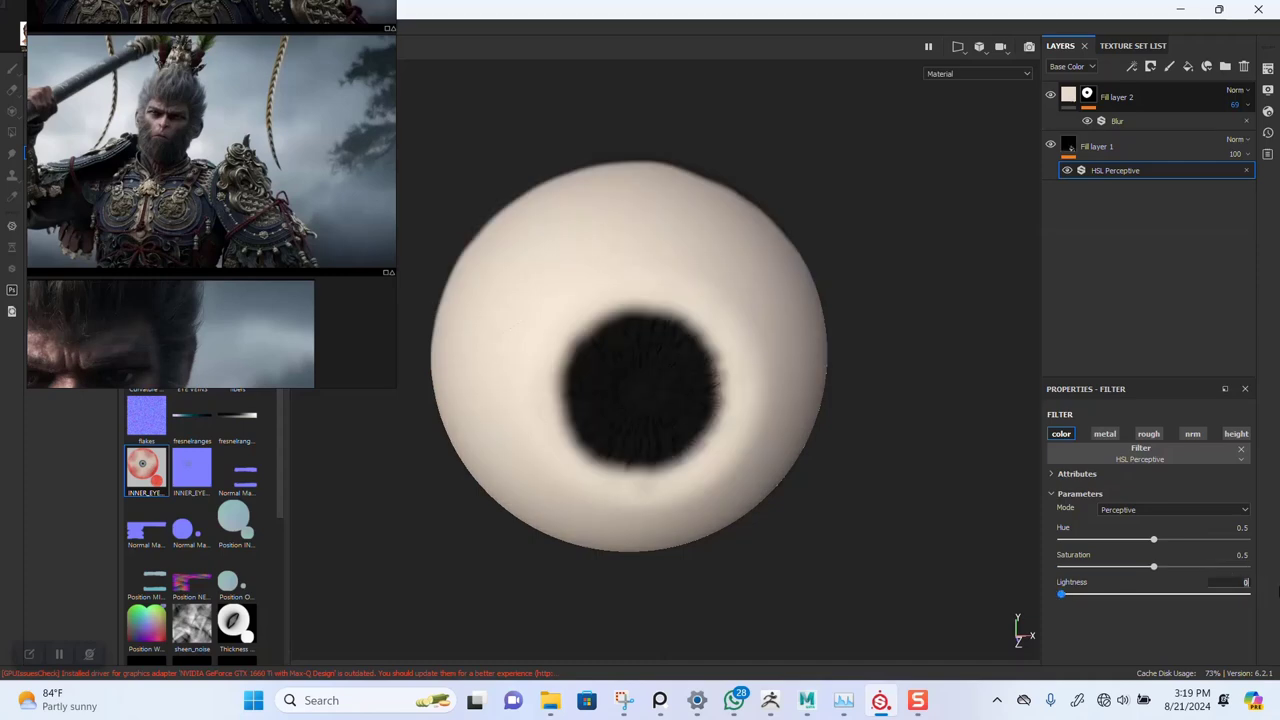
pyautogui.write('0.5')
pyautogui.press('Return')
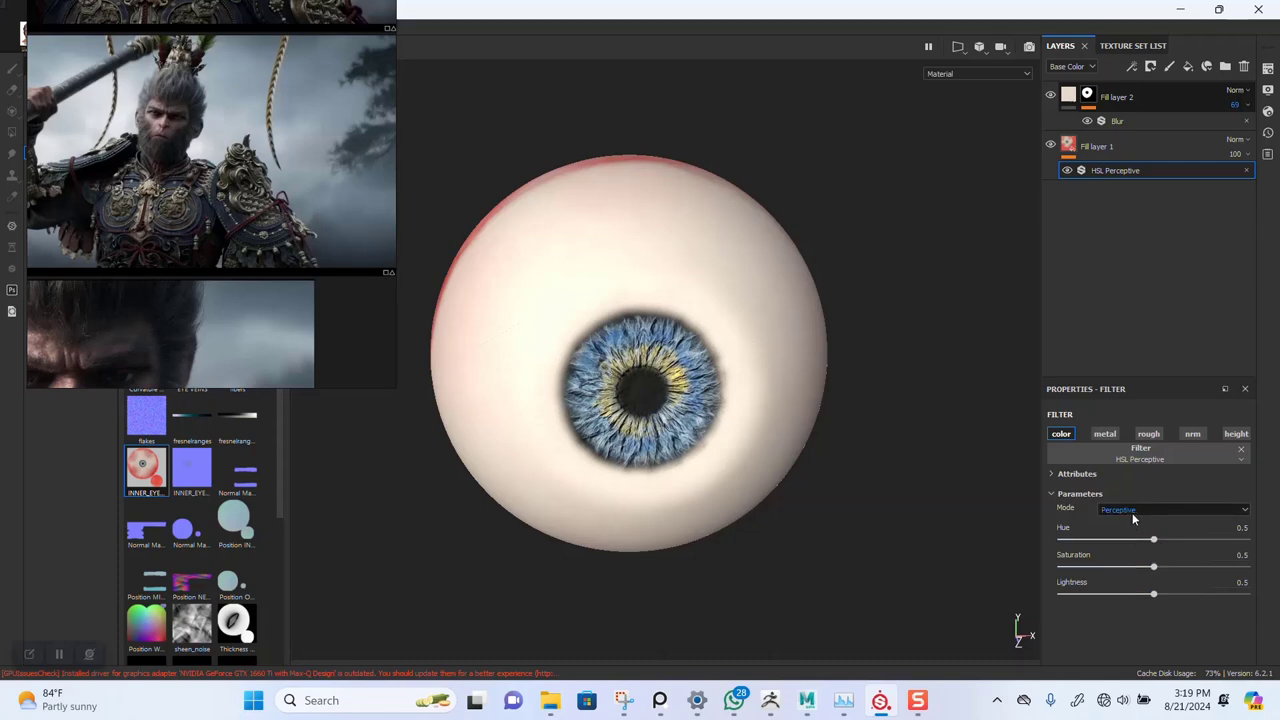
# - Try recoloring the iris with the HSL filter in Regular mode, with Hue 0.23 and Saturation 0.342
pyautogui.click(1132, 513)
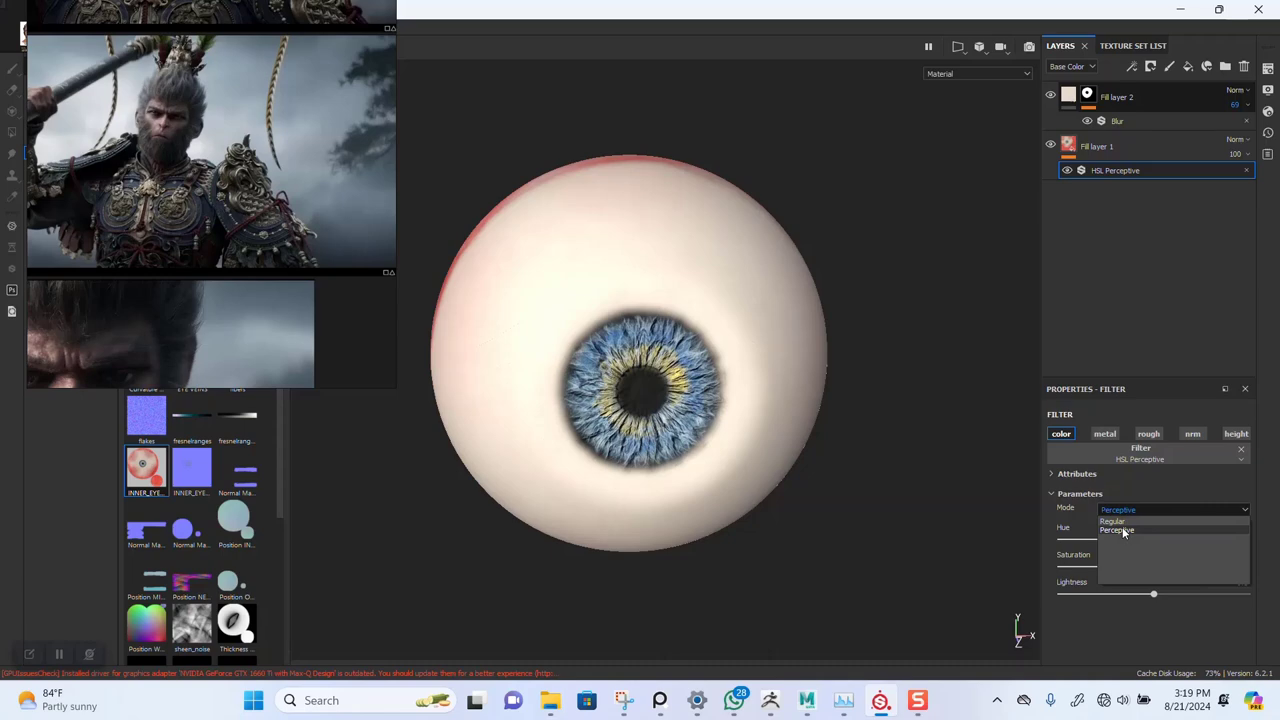
pyautogui.click(1127, 521)
pyautogui.moveTo(1154, 540); pyautogui.dragTo(1105, 537)
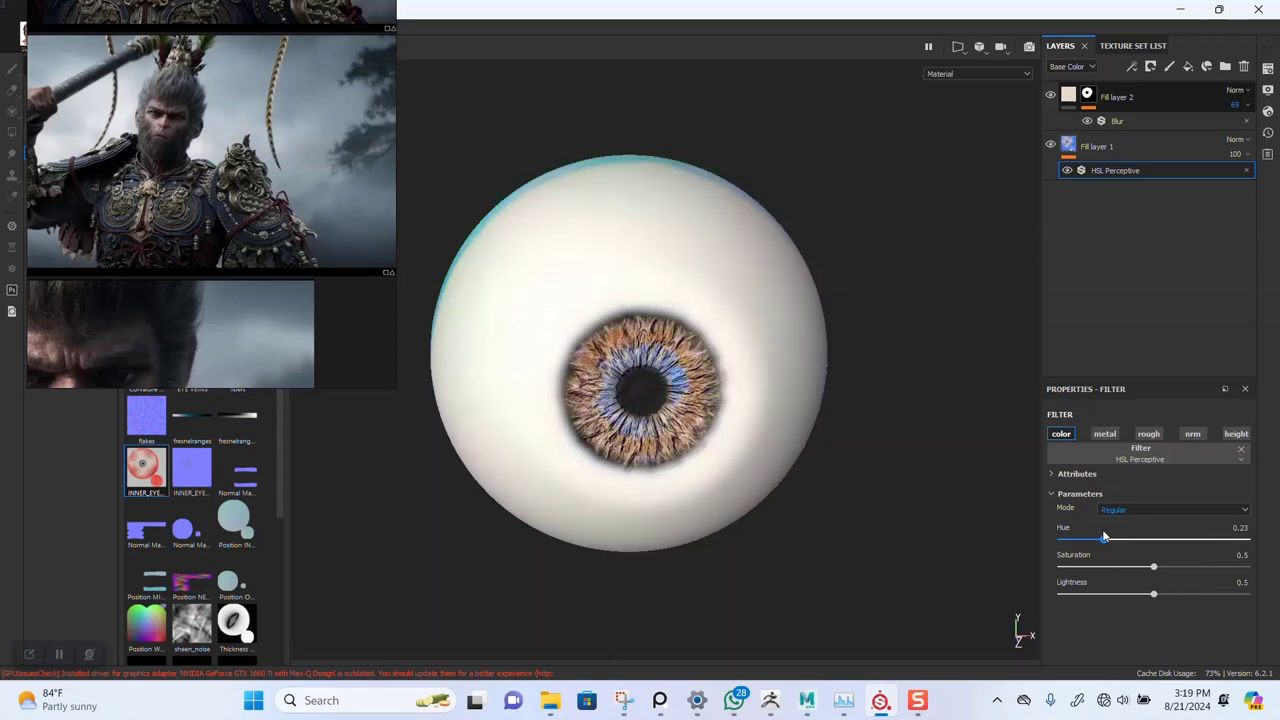
pyautogui.moveTo(1163, 569); pyautogui.dragTo(1123, 566)
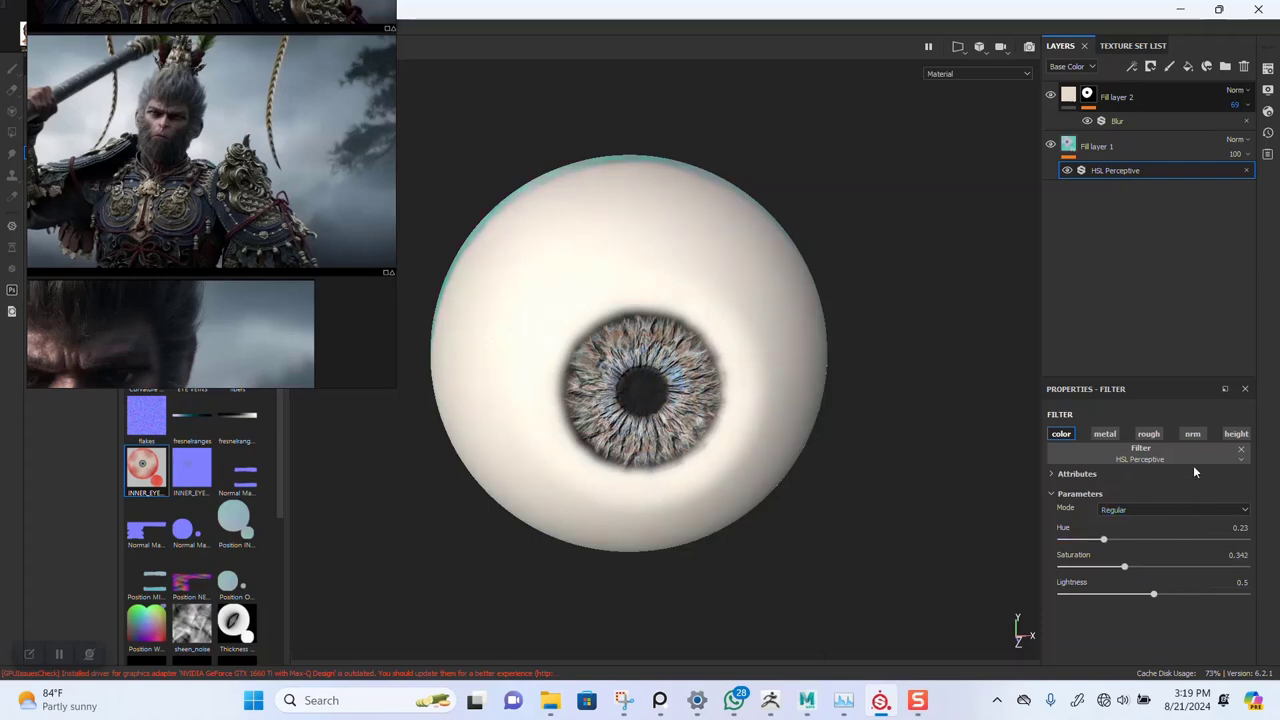
# - Remove the HSL Perceptive filter from the lower fill layer and add a new empty filter to that layer
pyautogui.click(1248, 172)
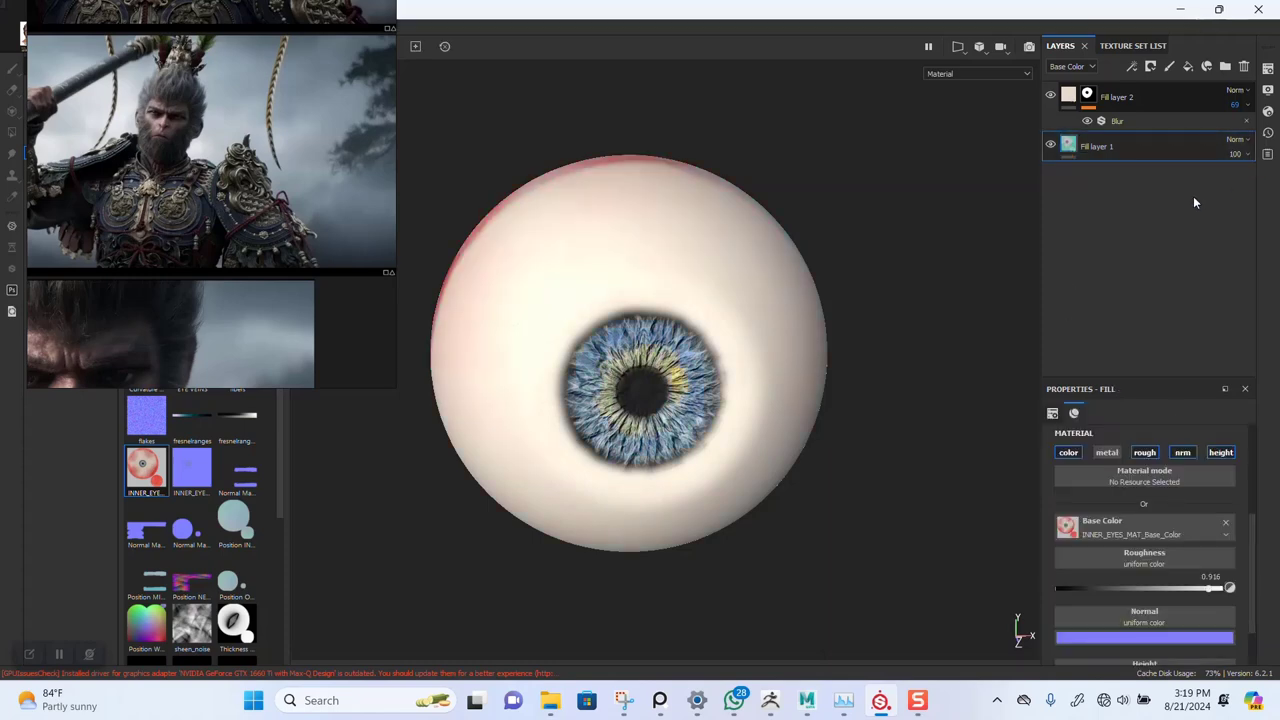
pyautogui.rightClick(1068, 148)
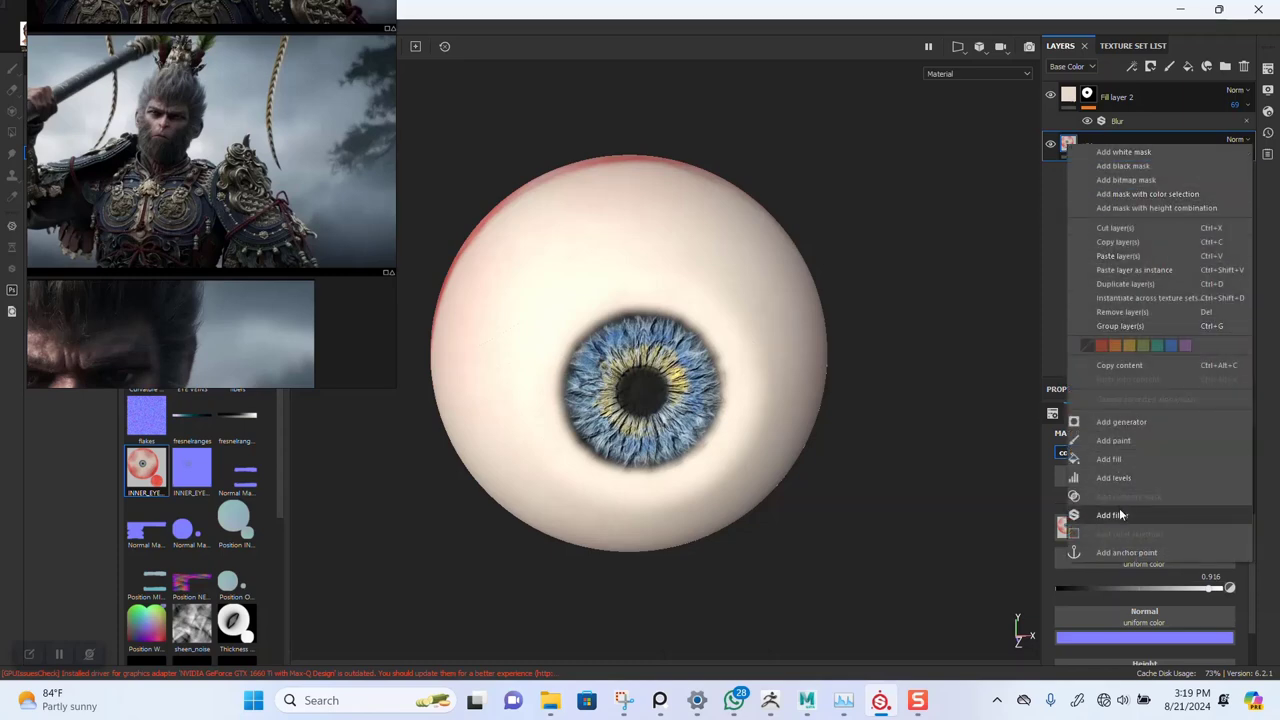
pyautogui.click(1120, 514)
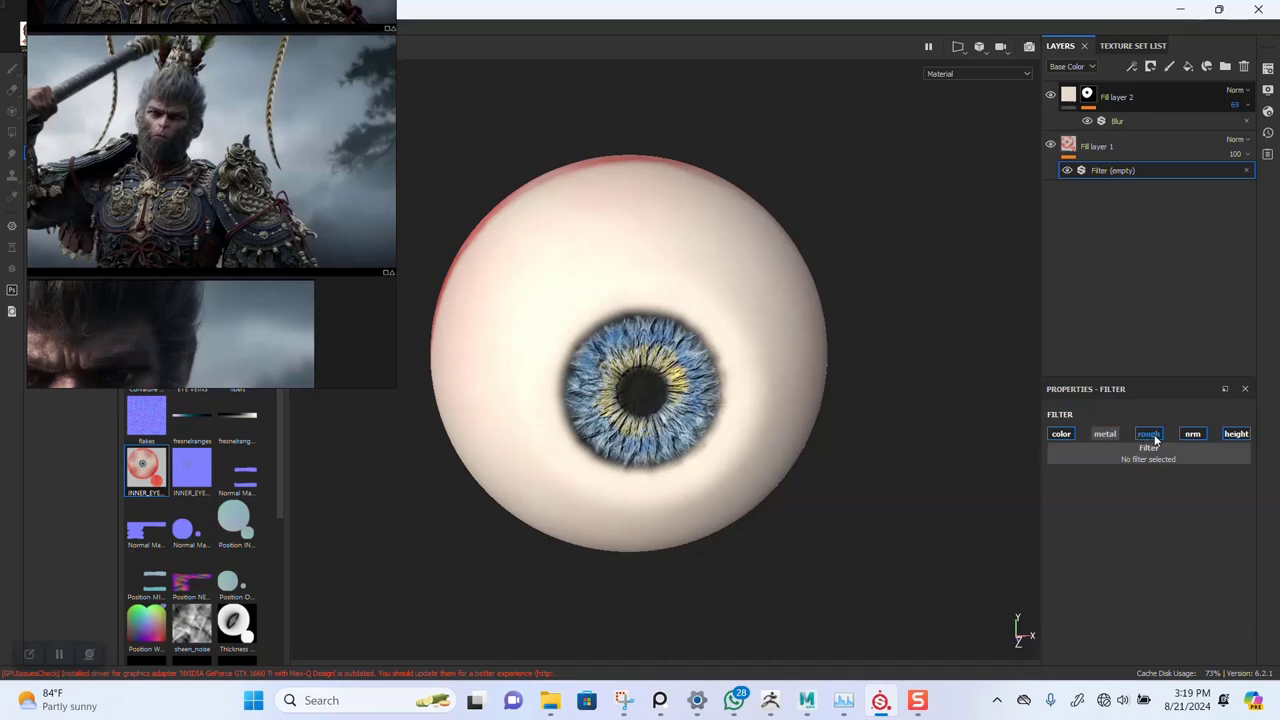
# - Restrict the new filter to the color channel and search the available filters for COL
pyautogui.click(1200, 458)
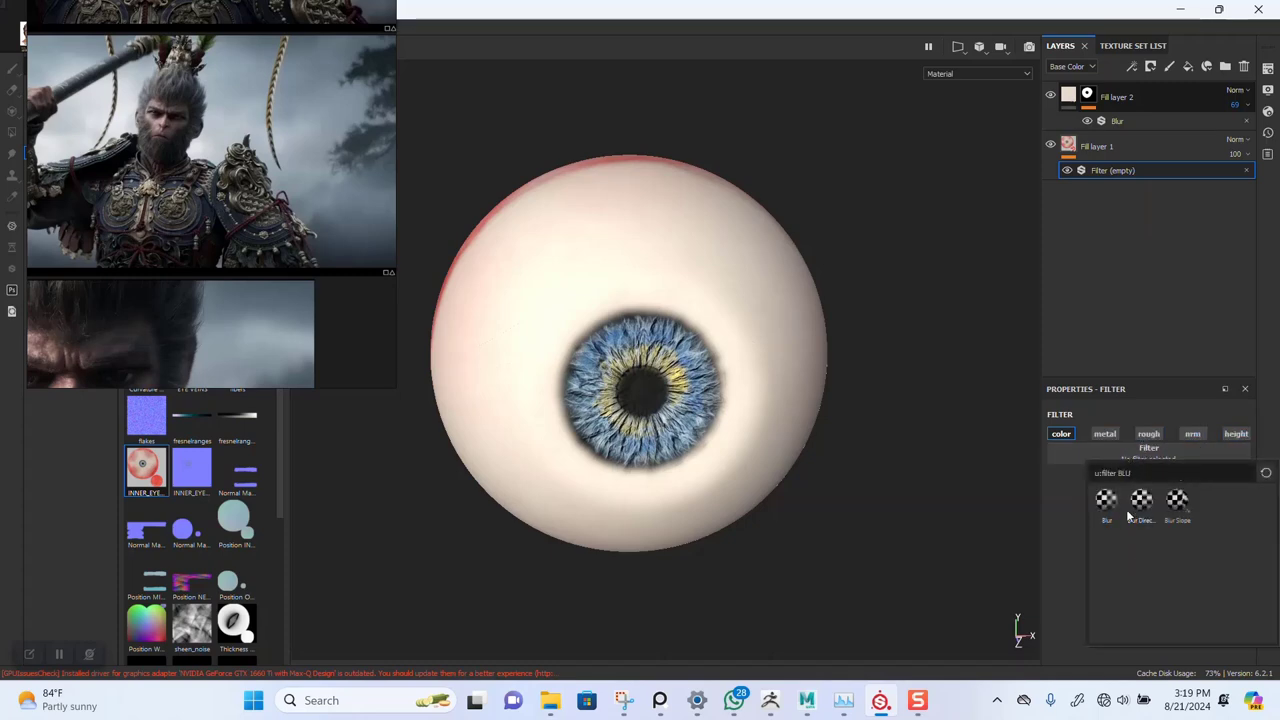
pyautogui.press('BackSpace')
pyautogui.press('BackSpace')
pyautogui.press('BackSpace')
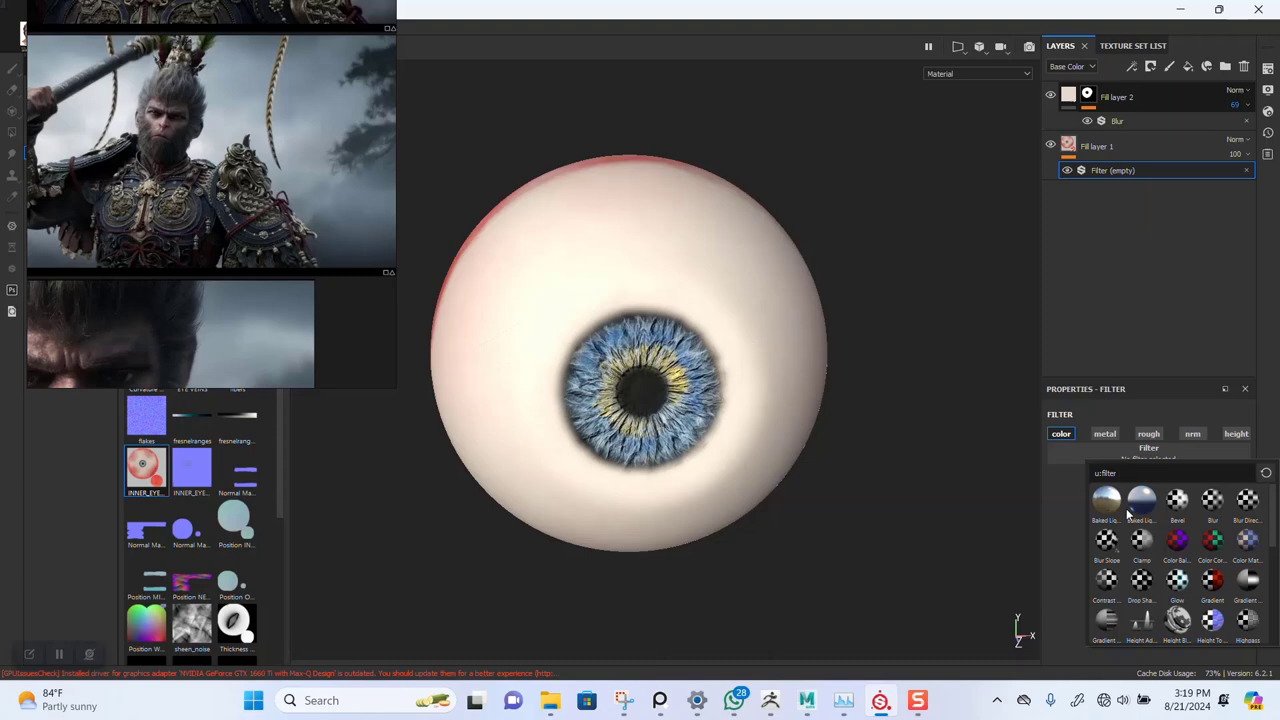
pyautogui.write('COL')
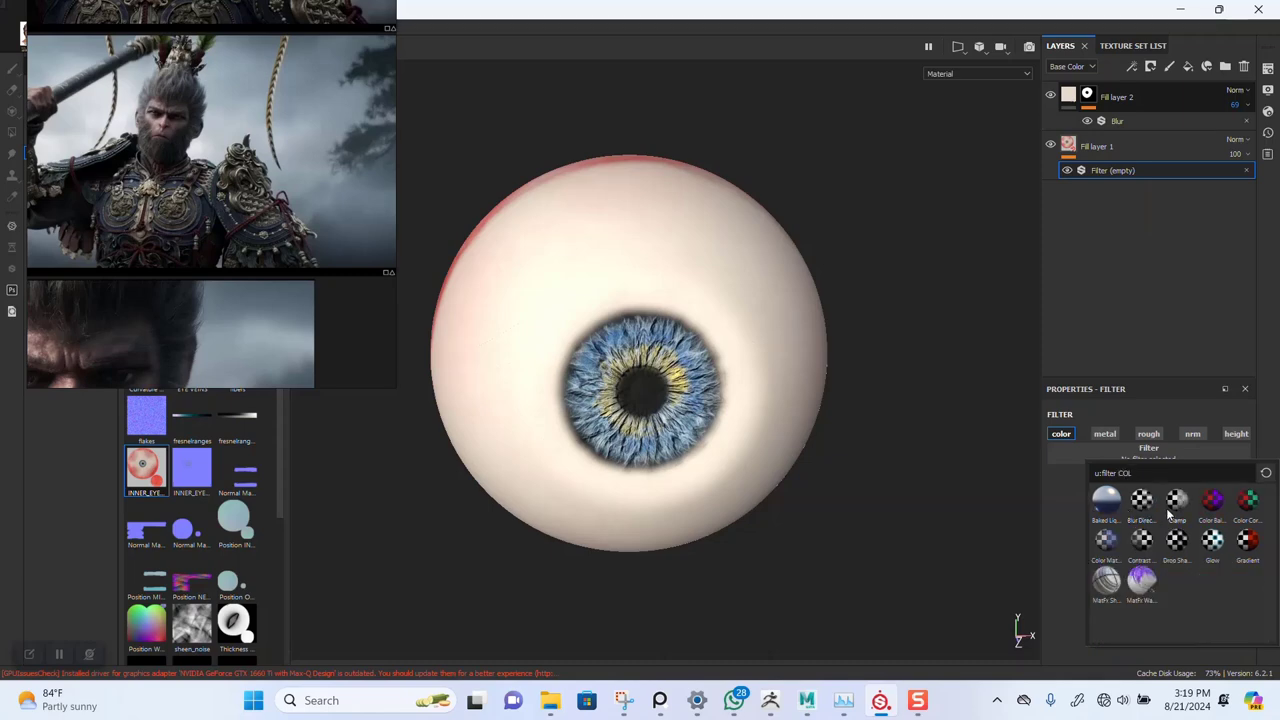
pyautogui.moveTo(1168, 512)
# - Examine the eyeball's pale surface and blue iris from several angles and distances
pyautogui.keyDown('alt'); pyautogui.moveTo(889, 454); pyautogui.dragTo(842, 411, button='right'); pyautogui.keyUp('alt')
pyautogui.keyDown('alt'); pyautogui.moveTo(842, 411); pyautogui.dragTo(843, 390, button='middle'); pyautogui.keyUp('alt')
pyautogui.moveTo(843, 404)
pyautogui.keyDown('alt'); pyautogui.mouseDown(button='right')
pyautogui.moveTo(846, 463)
pyautogui.moveTo(838, 424)
pyautogui.mouseUp(button='right'); pyautogui.keyUp('alt')
pyautogui.keyDown('alt'); pyautogui.moveTo(830, 424); pyautogui.dragTo(781, 448); pyautogui.keyUp('alt')
pyautogui.keyDown('alt'); pyautogui.moveTo(780, 450); pyautogui.dragTo(782, 441, button='middle'); pyautogui.keyUp('alt')
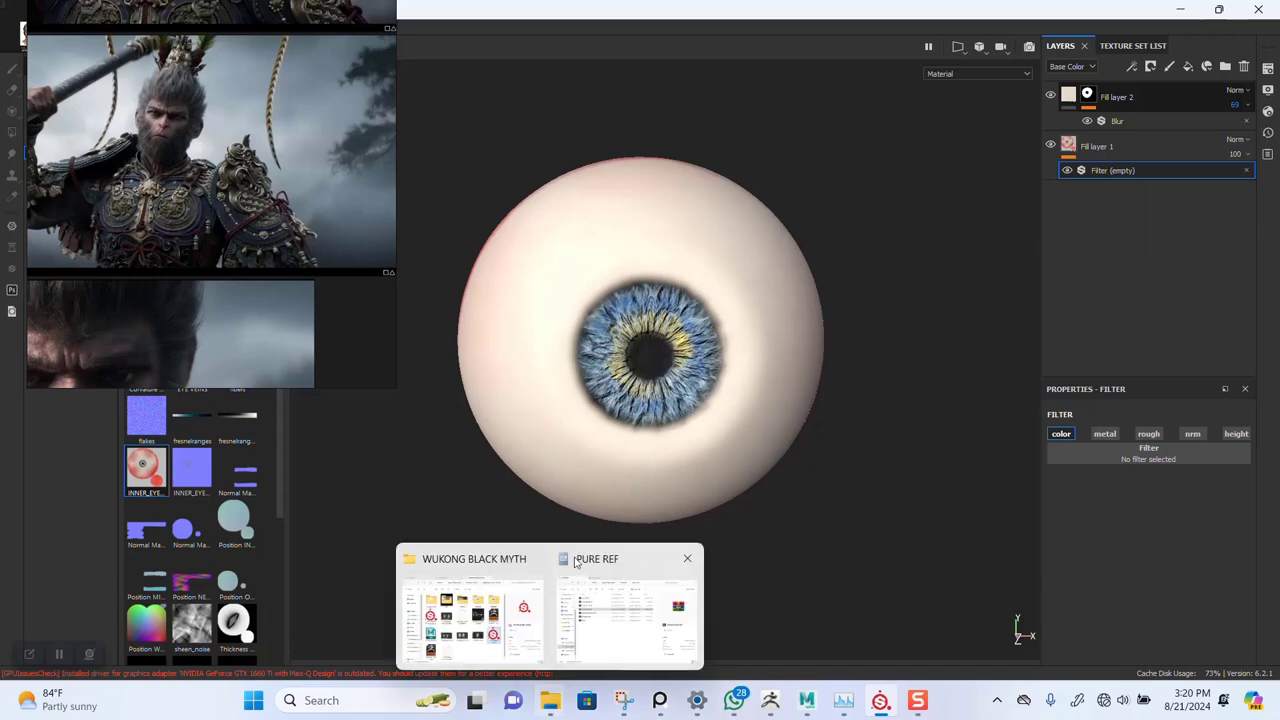
pyautogui.keyDown('alt'); pyautogui.moveTo(760, 494); pyautogui.dragTo(814, 506); pyautogui.keyUp('alt')
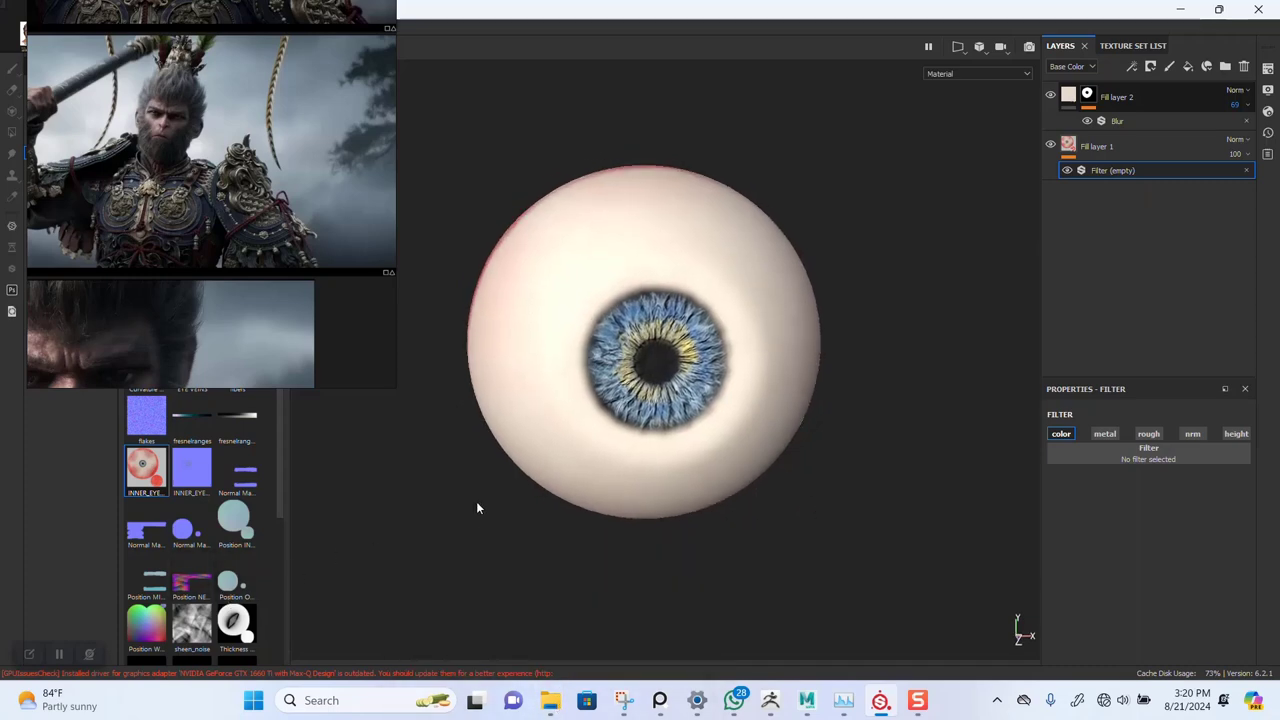
pyautogui.keyDown('alt'); pyautogui.moveTo(474, 532); pyautogui.dragTo(506, 488); pyautogui.keyUp('alt')
pyautogui.keyDown('alt'); pyautogui.moveTo(628, 459); pyautogui.dragTo(566, 475, button='middle'); pyautogui.keyUp('alt')
pyautogui.keyDown('alt'); pyautogui.moveTo(566, 475); pyautogui.dragTo(686, 492, button='right'); pyautogui.keyUp('alt')
pyautogui.keyDown('alt'); pyautogui.moveTo(625, 440); pyautogui.dragTo(568, 462); pyautogui.keyUp('alt')
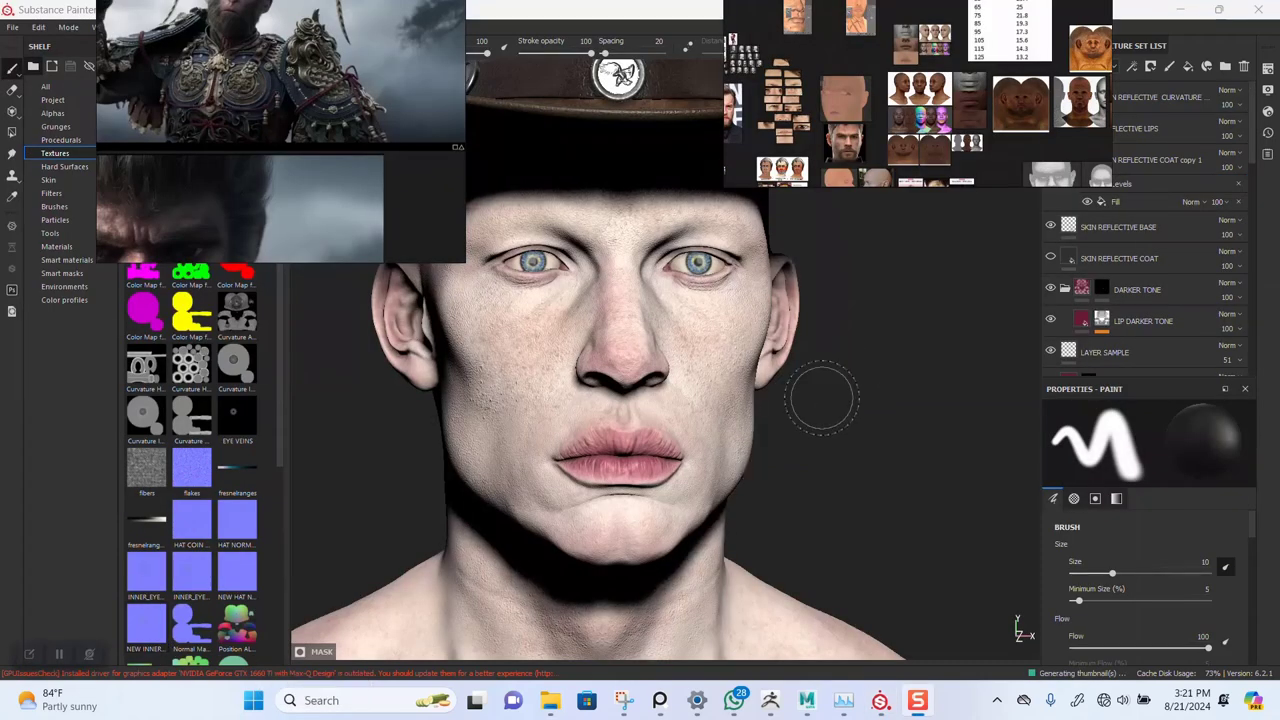
# - In the cowboy-hat head project, move the reference board off the texture set list and show the INNER_EYES_MAT layers
pyautogui.keyDown('alt'); pyautogui.moveTo(803, 403); pyautogui.dragTo(738, 338, button='right'); pyautogui.keyUp('alt')
pyautogui.keyDown('alt'); pyautogui.moveTo(740, 338); pyautogui.dragTo(785, 424, button='middle'); pyautogui.keyUp('alt')
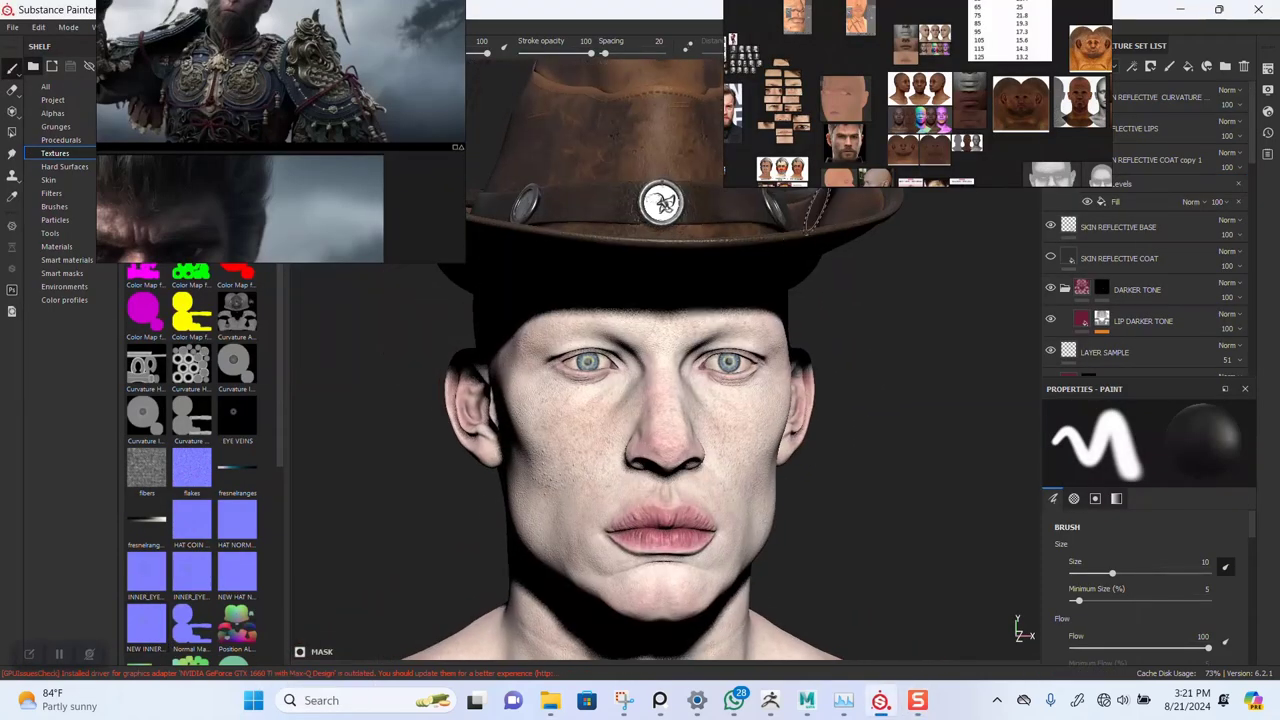
pyautogui.keyDown('alt'); pyautogui.moveTo(731, 288); pyautogui.dragTo(748, 474, button='right'); pyautogui.keyUp('alt')
pyautogui.moveTo(912, 152); pyautogui.dragTo(251, 152)
pyautogui.click(1140, 47)
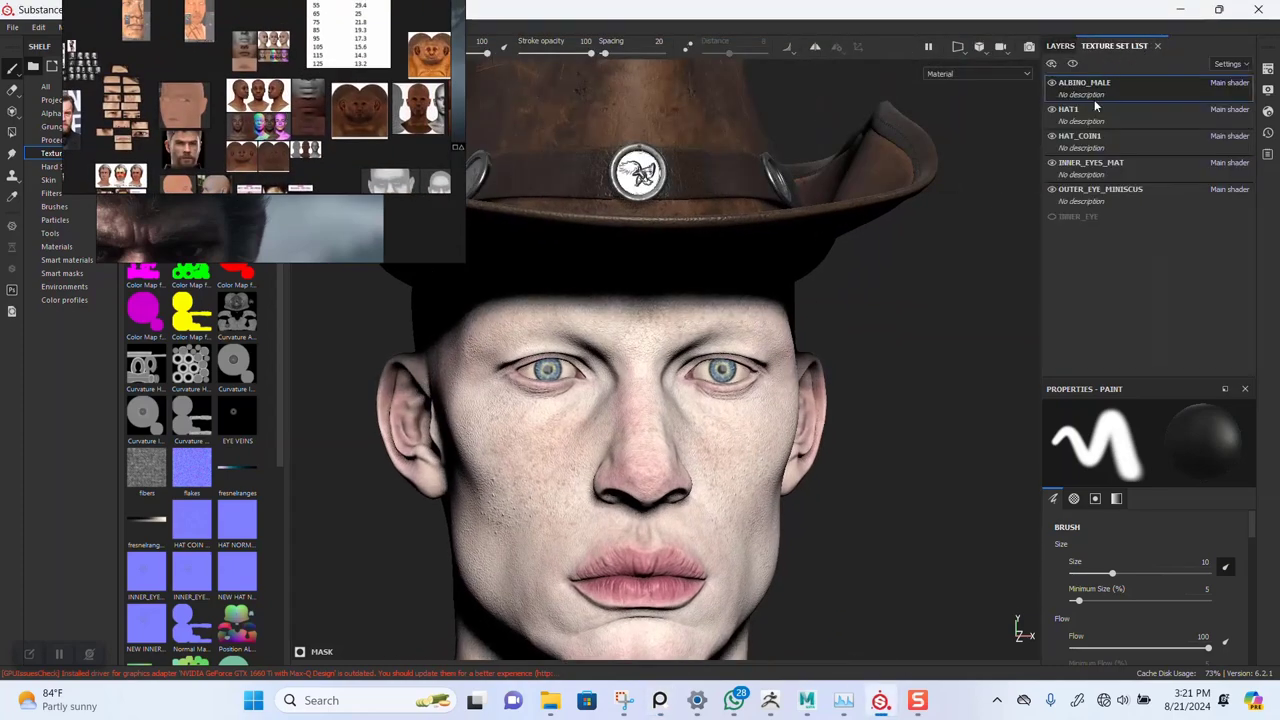
pyautogui.click(1062, 46)
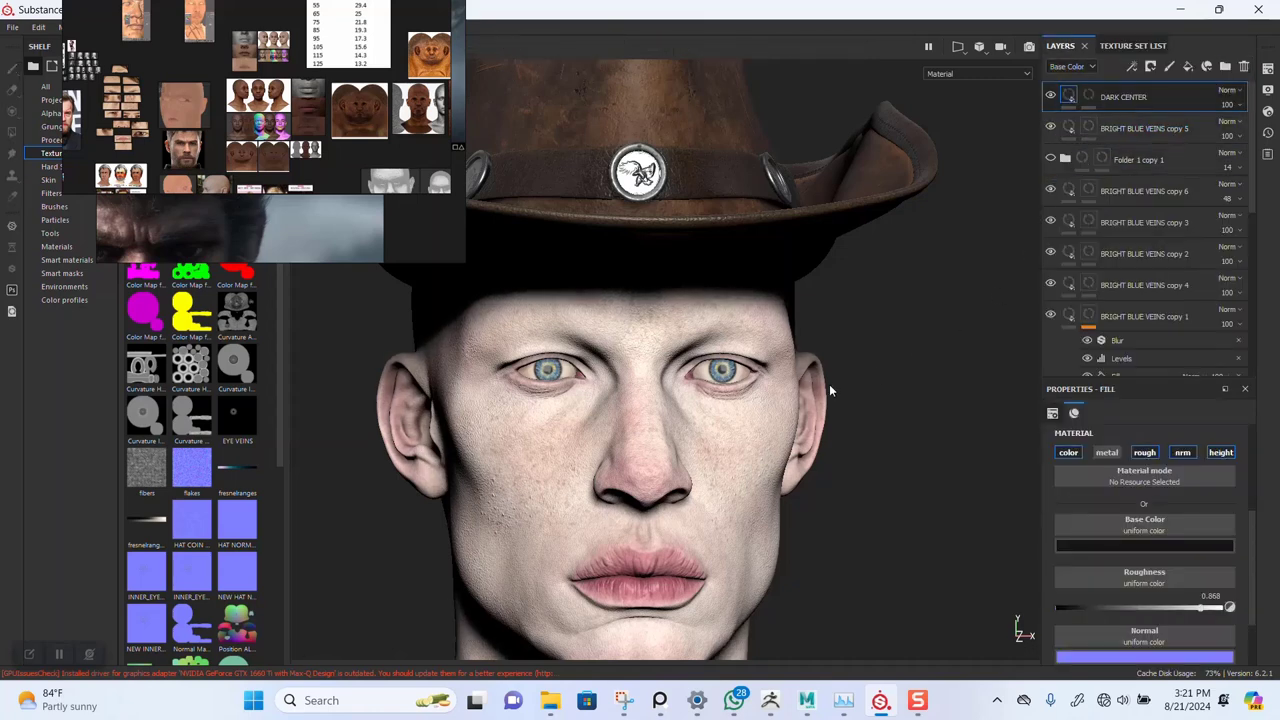
# - Isolate the INNER_EYES_MAT texture set and frame one eyeball with its iris facing forward
pyautogui.click(1128, 44)
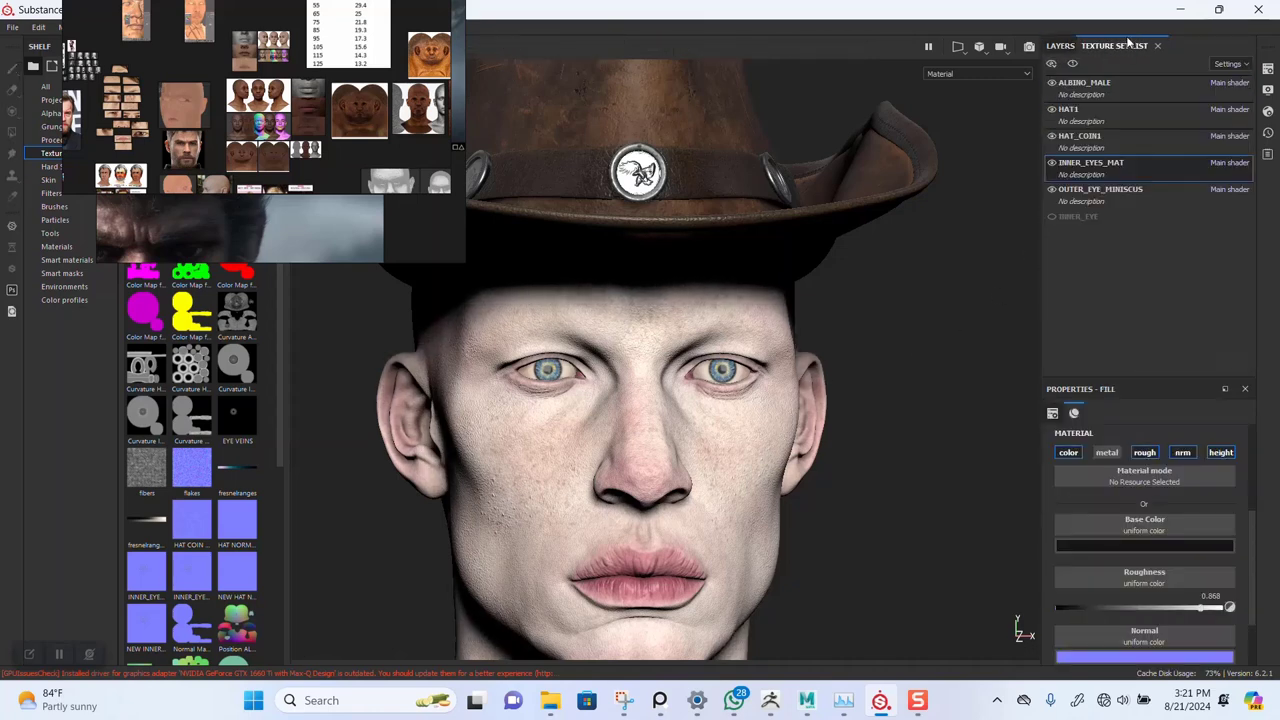
pyautogui.click(1072, 65)
pyautogui.scroll(6, 579, 447)
pyautogui.keyDown('alt'); pyautogui.moveTo(586, 453); pyautogui.dragTo(845, 363, button='middle'); pyautogui.keyUp('alt')
pyautogui.keyDown('alt'); pyautogui.moveTo(845, 363); pyautogui.dragTo(749, 529, button='right'); pyautogui.keyUp('alt')
pyautogui.keyDown('alt'); pyautogui.moveTo(543, 325); pyautogui.dragTo(767, 337, button='middle'); pyautogui.keyUp('alt')
pyautogui.keyDown('alt'); pyautogui.moveTo(767, 337); pyautogui.dragTo(877, 319, button='right'); pyautogui.keyUp('alt')
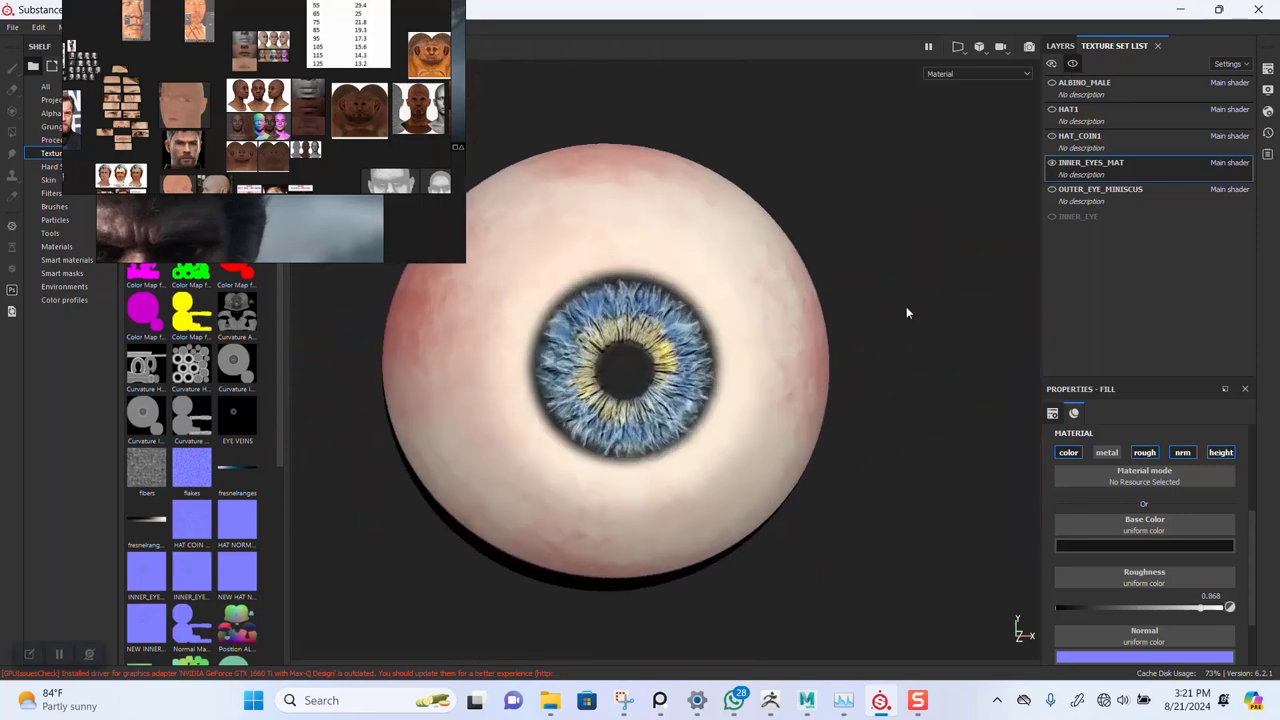
# - Examine the inner eye's layer stack, from DARK CENTER and BRIGHT BLUE VEINS down to EYE VEINS and Fill layer 1
pyautogui.click(1060, 45)
pyautogui.scroll(-1, 1115, 235)
pyautogui.scroll(-4, 1115, 235)
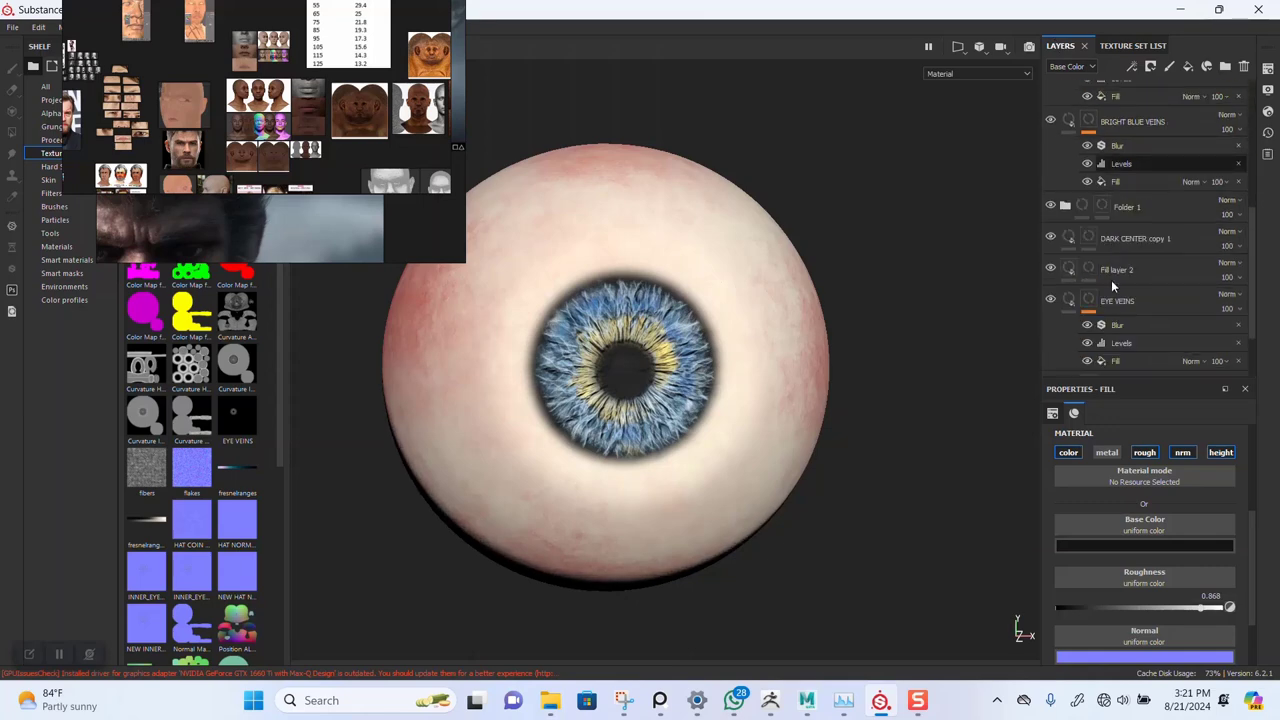
pyautogui.scroll(-2, 1112, 284)
pyautogui.click(1066, 223)
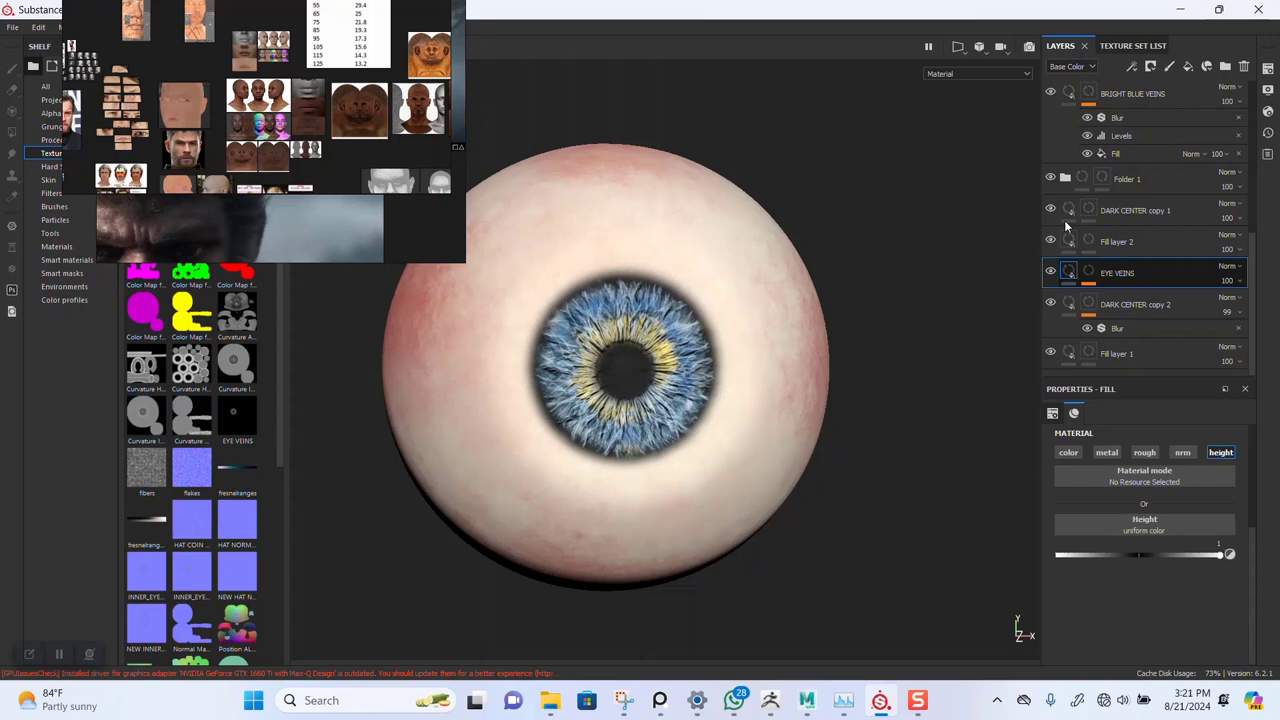
pyautogui.scroll(6, 1118, 260)
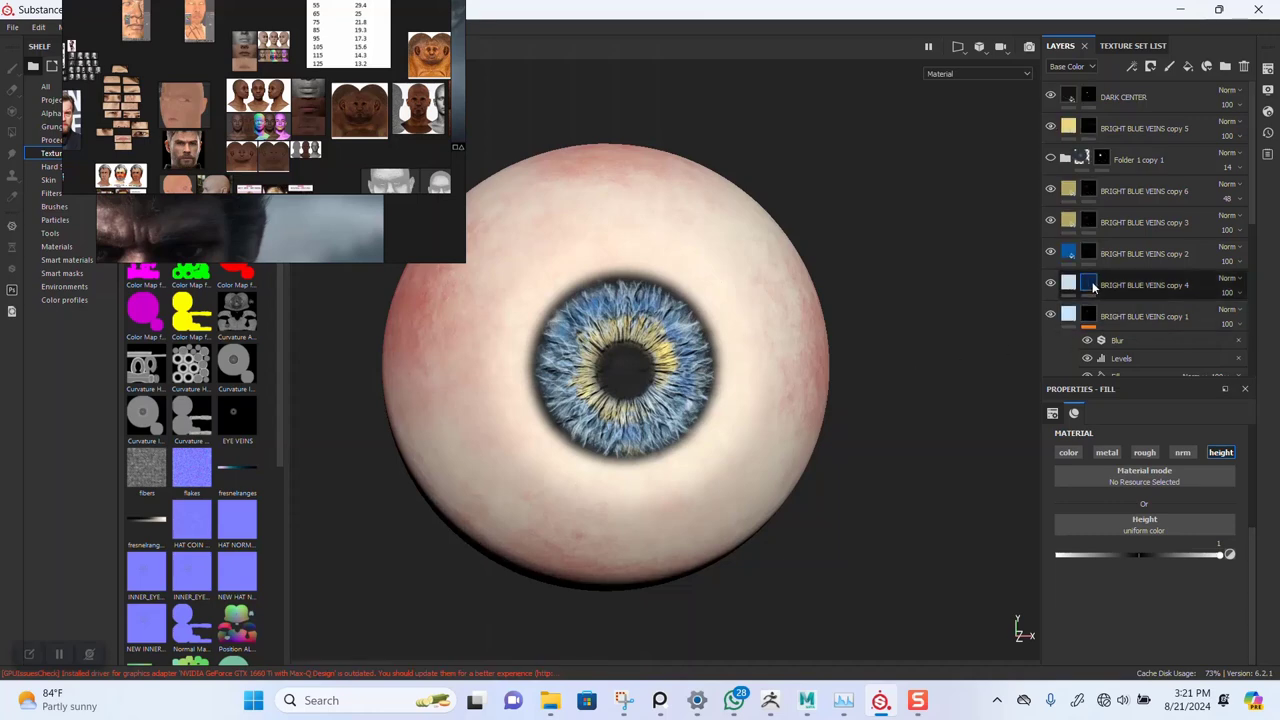
pyautogui.scroll(-5, 1100, 282)
pyautogui.scroll(-2, 1100, 282)
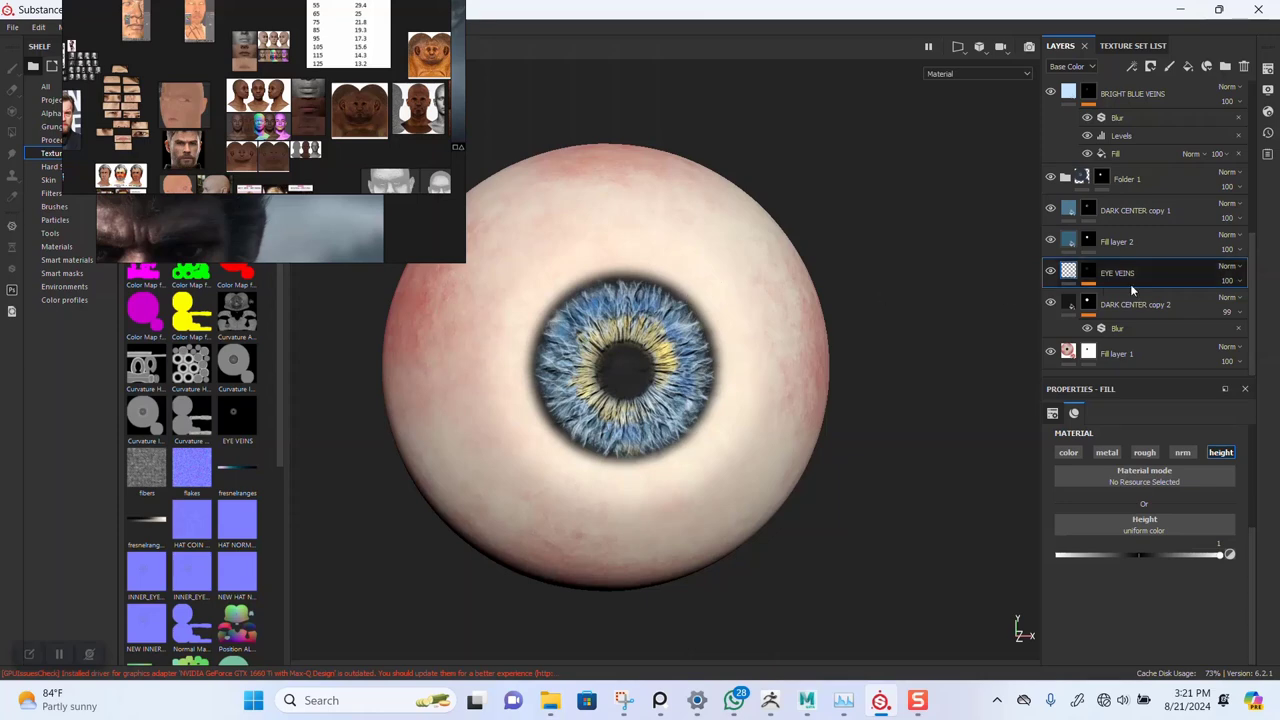
# - Group all inner-eye layers from DARK CENTER down to Fill layer 1 into a folder named KC EYE and collapse it
pyautogui.scroll(6, 1128, 292)
pyautogui.scroll(3, 1123, 296)
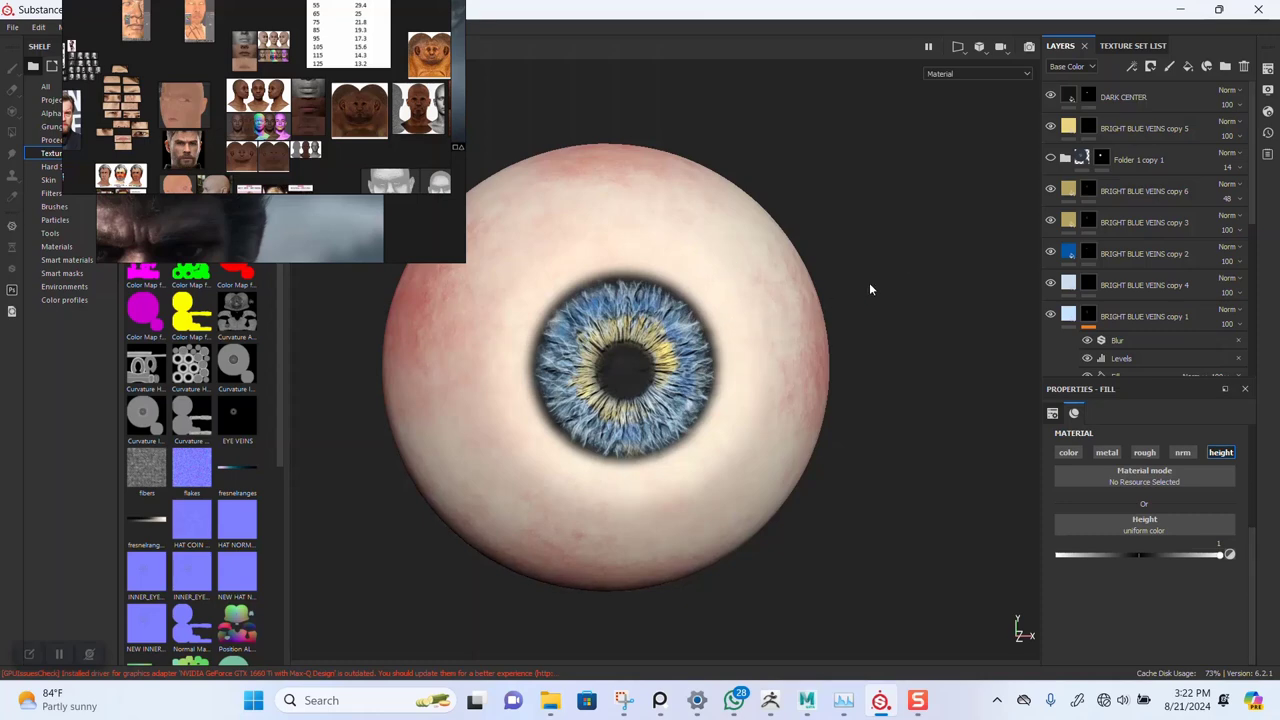
pyautogui.click(1123, 97)
pyautogui.scroll(-9, 1140, 300)
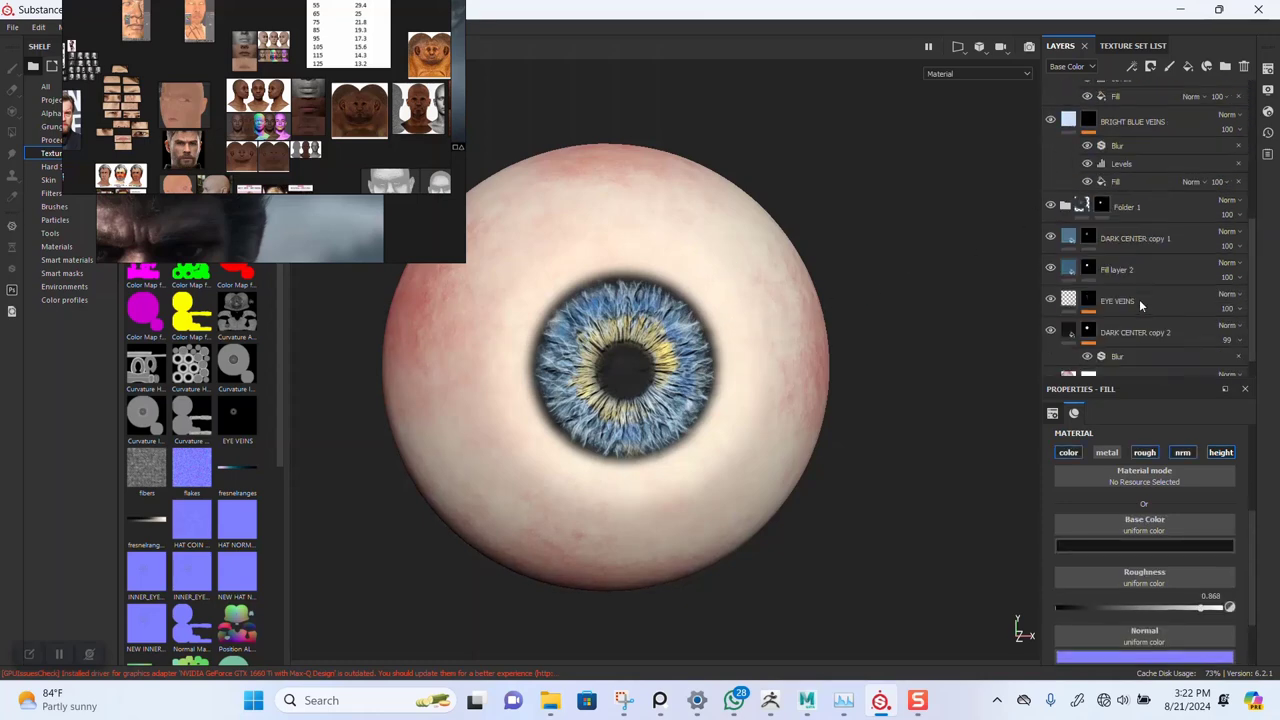
pyautogui.keyDown('shift'); pyautogui.click(1125, 353); pyautogui.keyUp('shift')
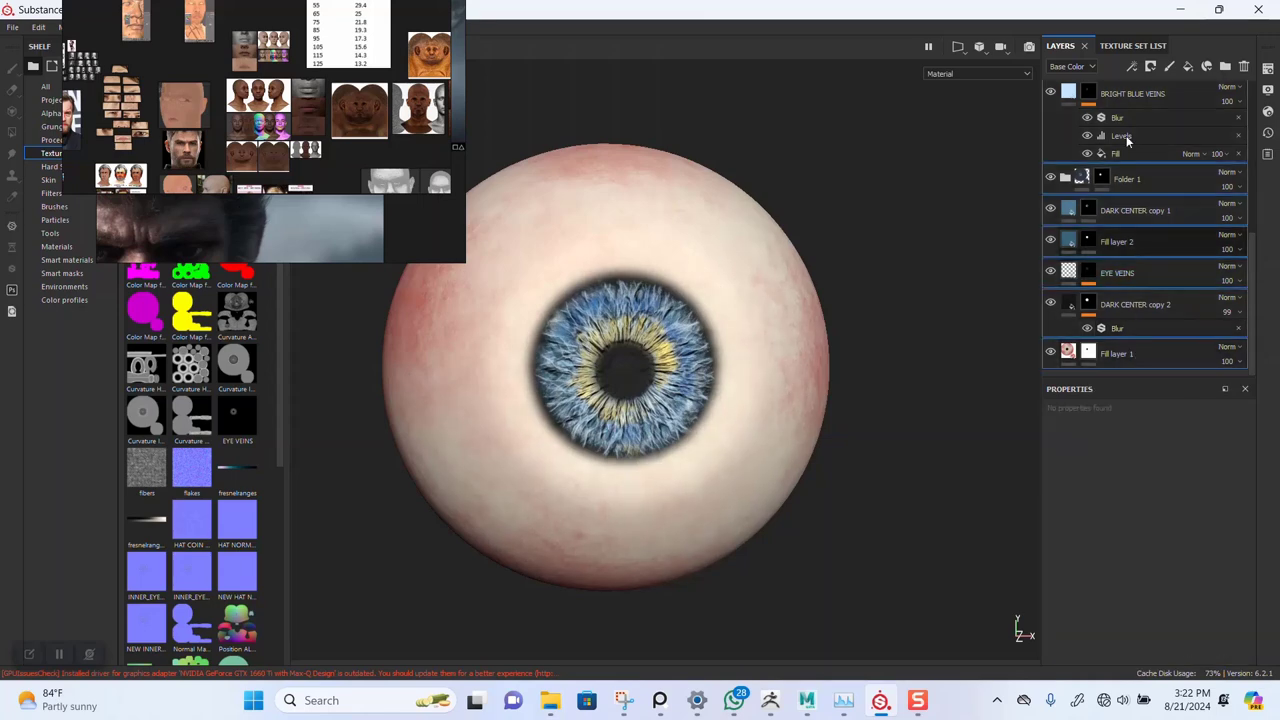
pyautogui.hotkey('ctrl', 'g')
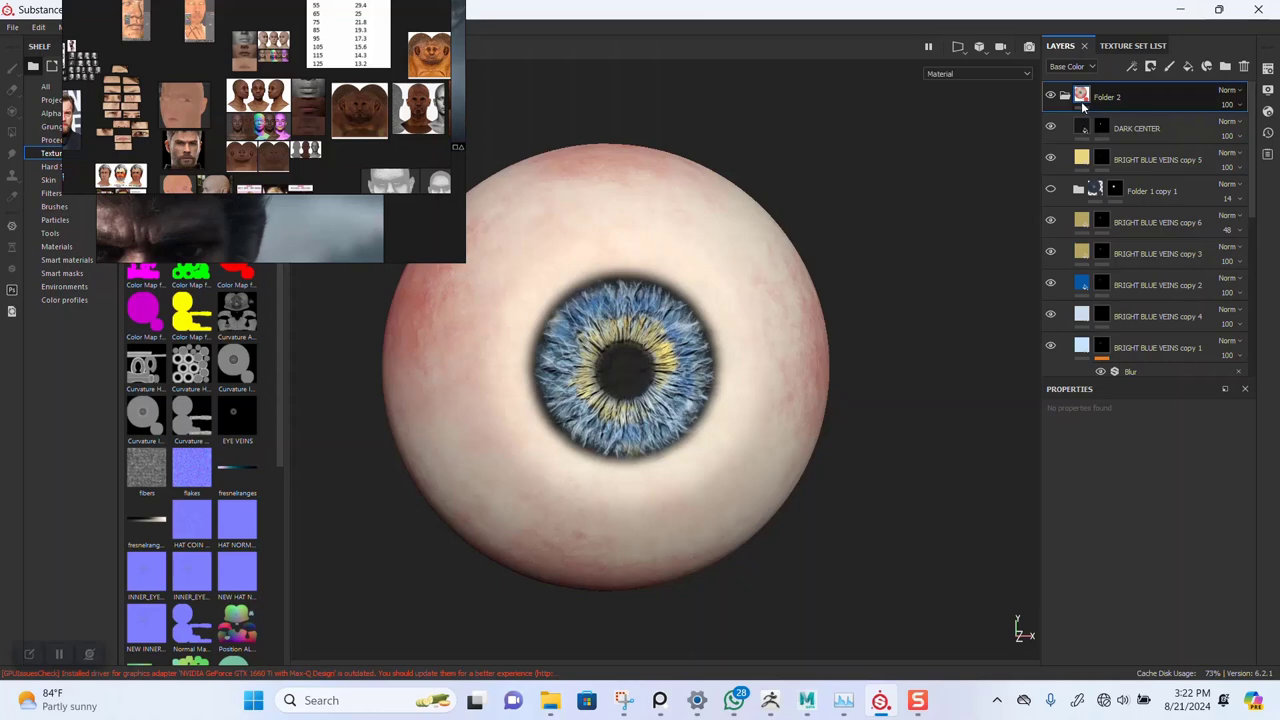
pyautogui.click(1074, 96)
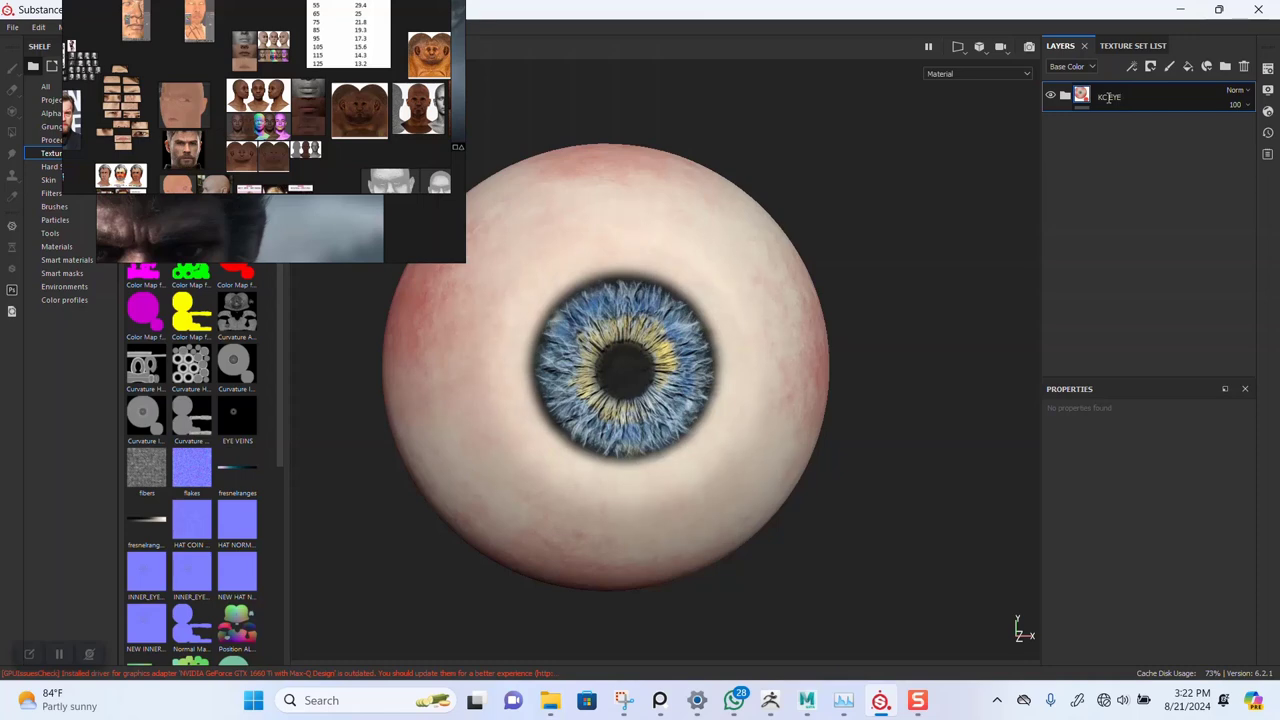
# - Create a smart material from the KC EYE folder and locate it among the smart materials
pyautogui.rightClick(1105, 98)
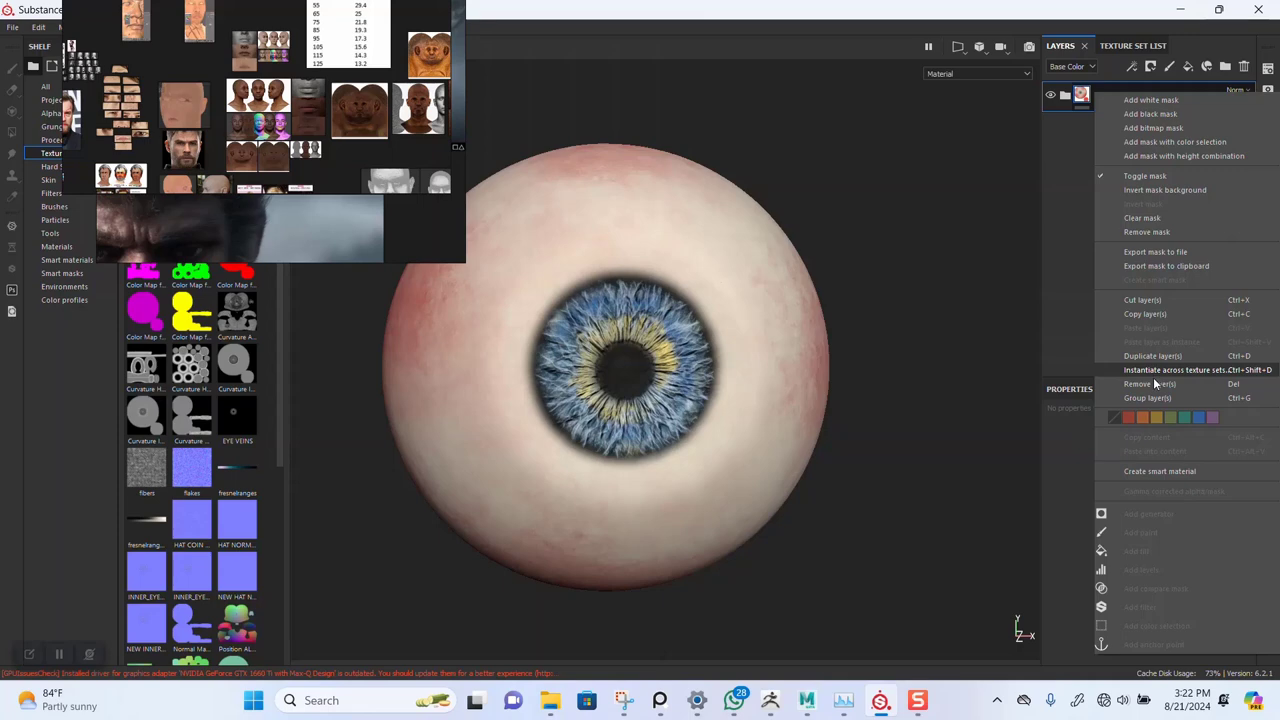
pyautogui.click(1155, 471)
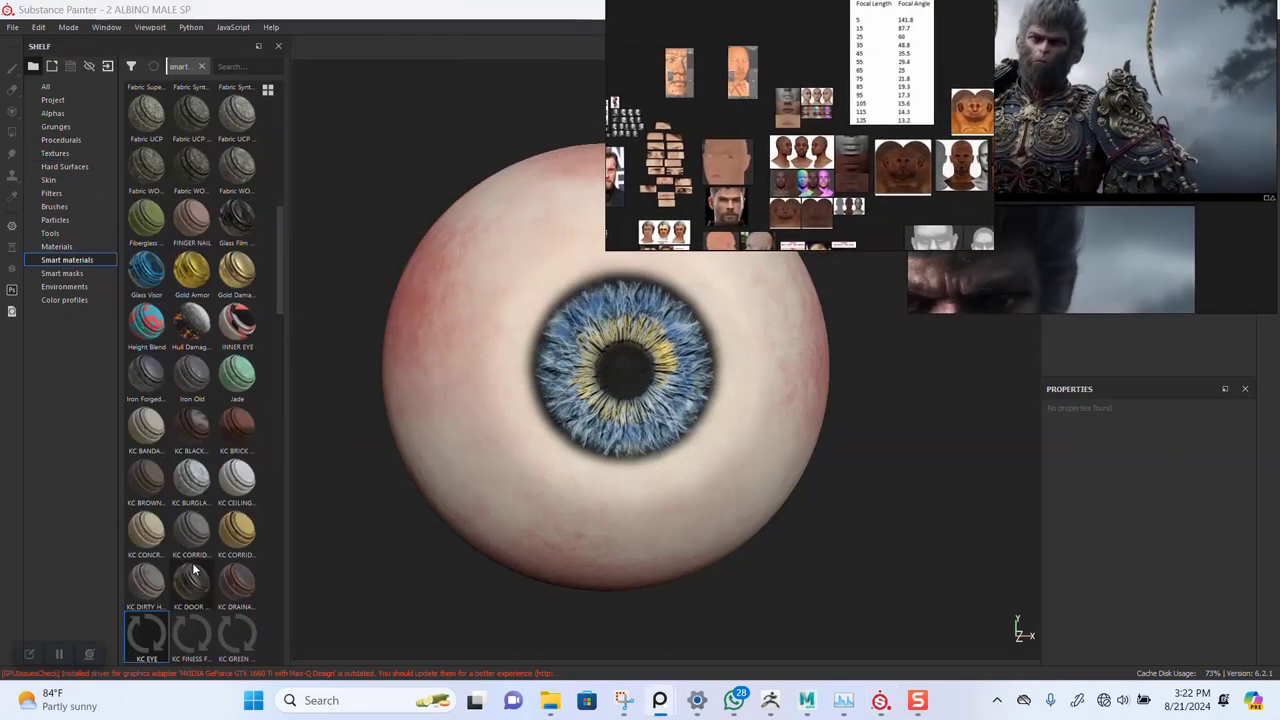
pyautogui.scroll(-3, 166, 618)
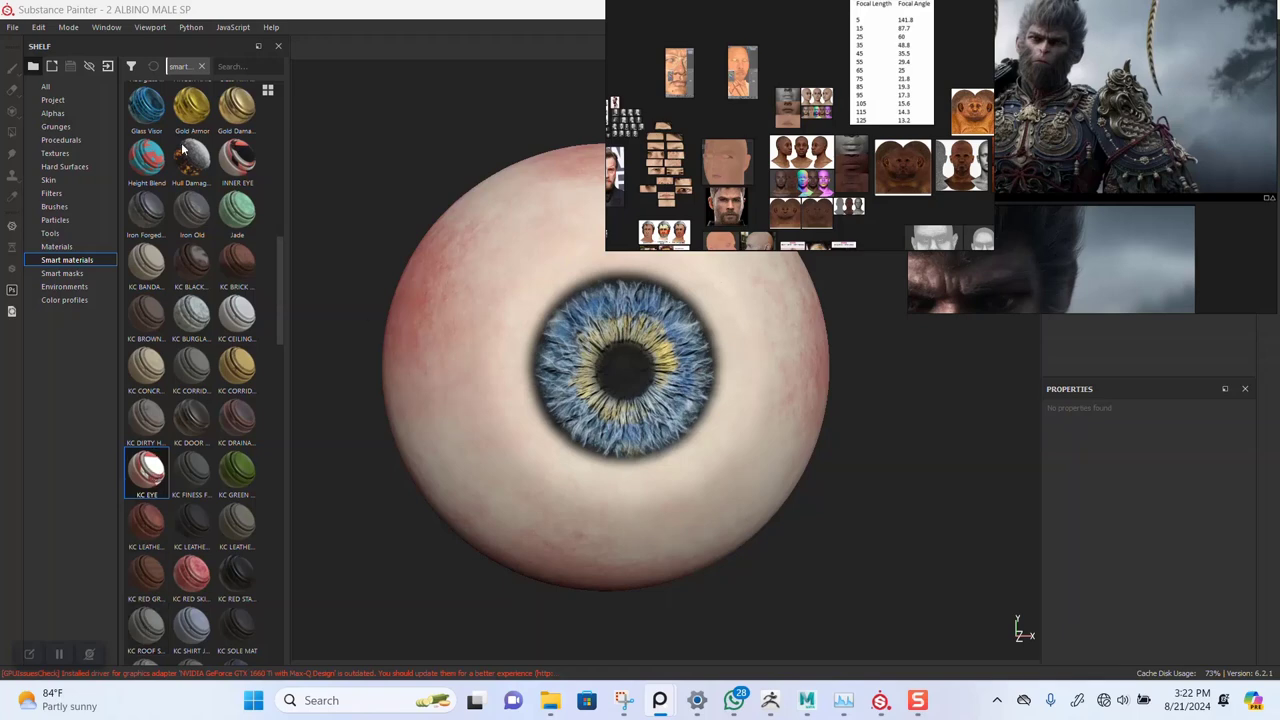
# - Open the recent project SP WUKONG HEAD.spp, saving the changes to the current project
pyautogui.click(14, 28)
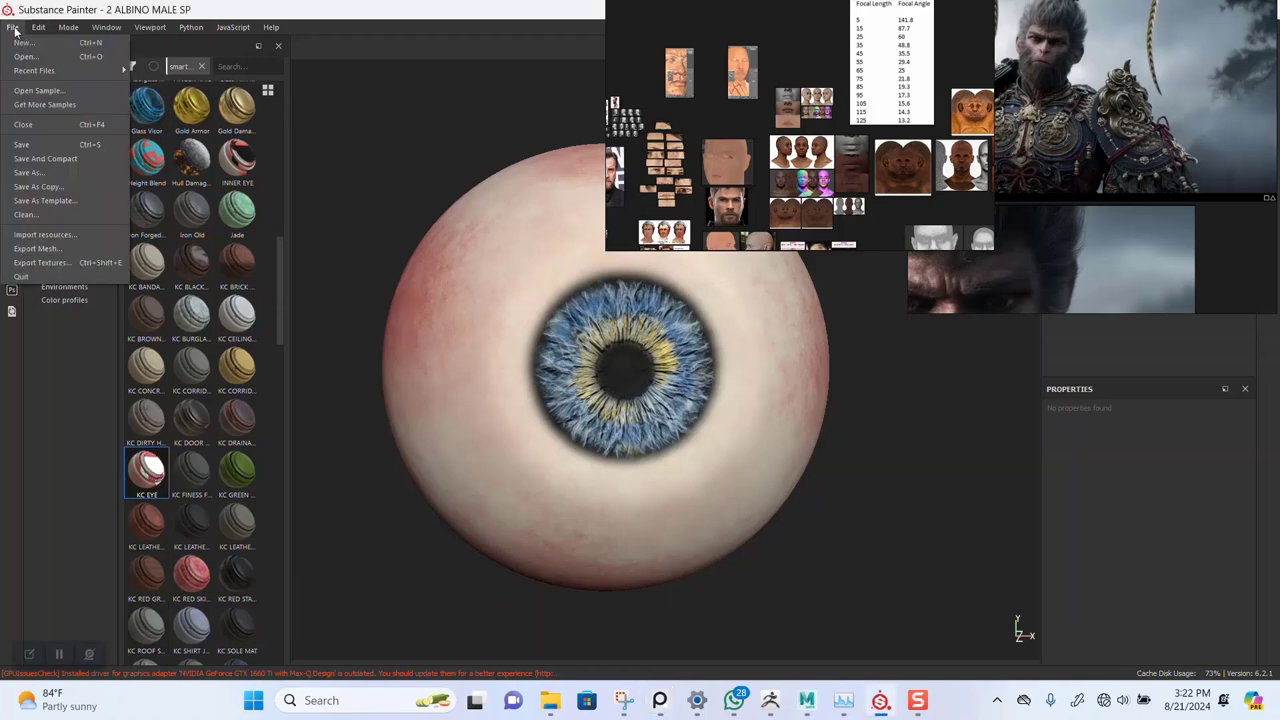
pyautogui.moveTo(78, 71)
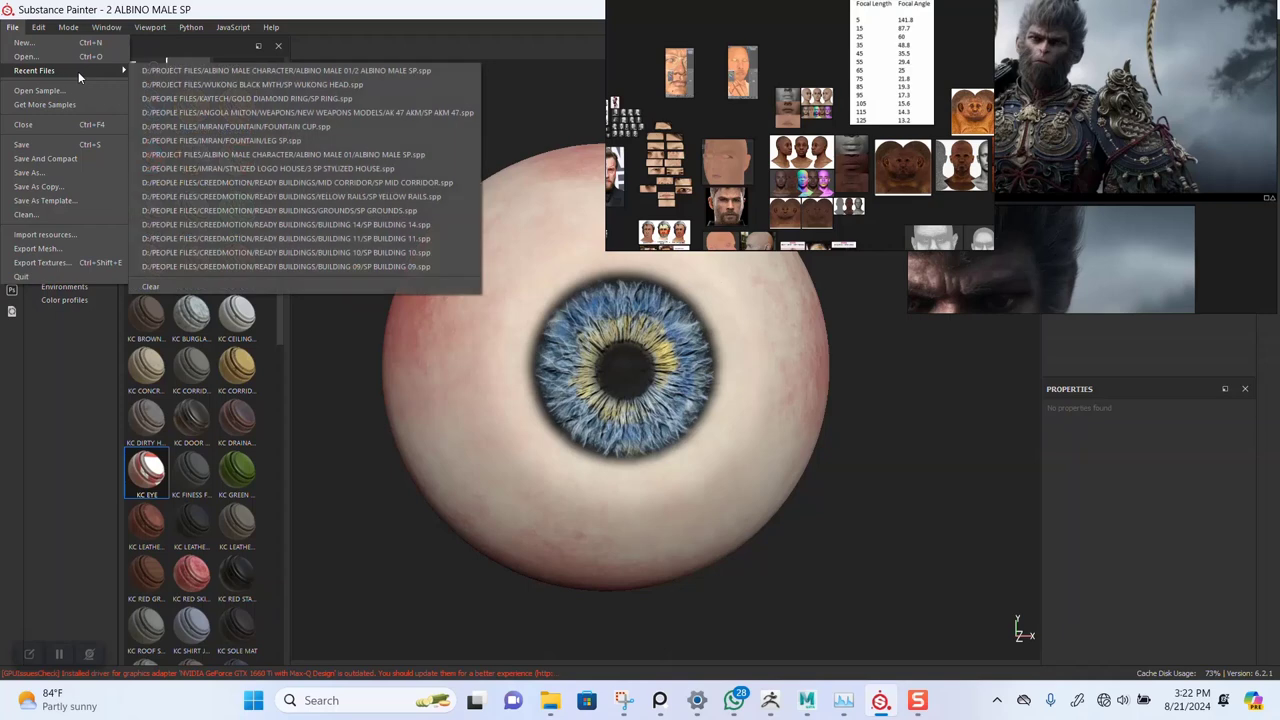
pyautogui.click(261, 84)
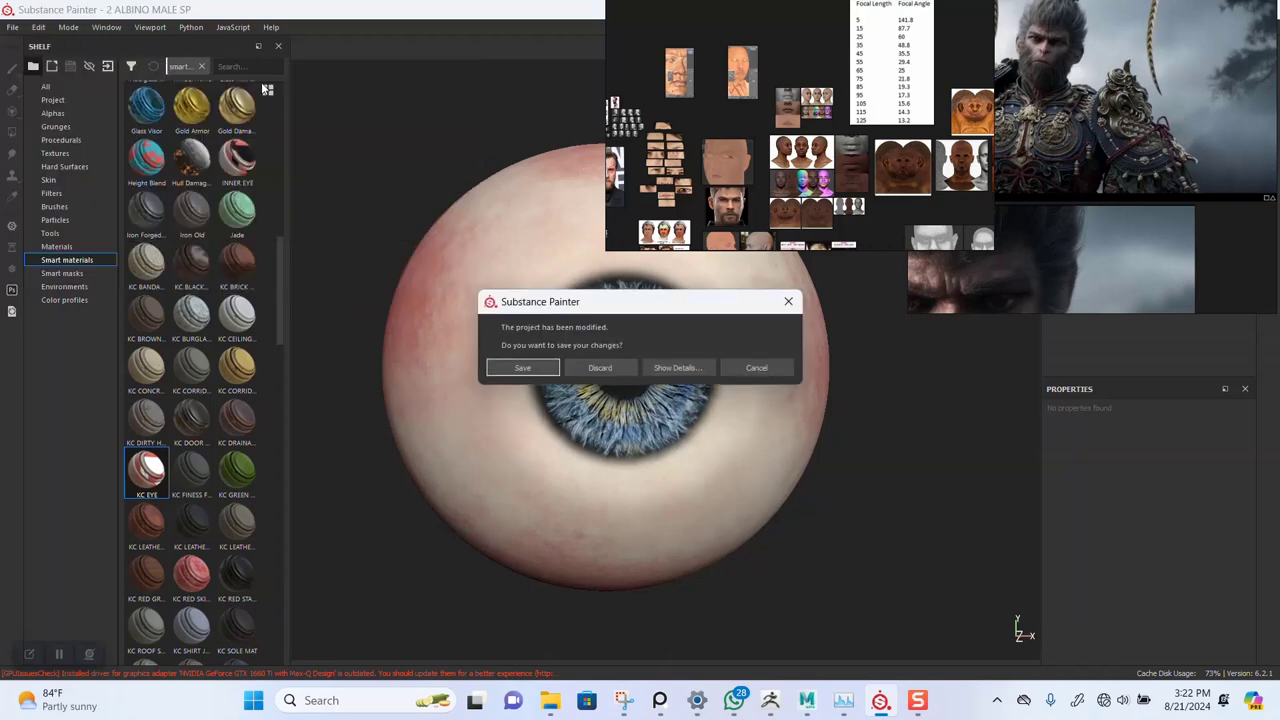
pyautogui.click(541, 367)
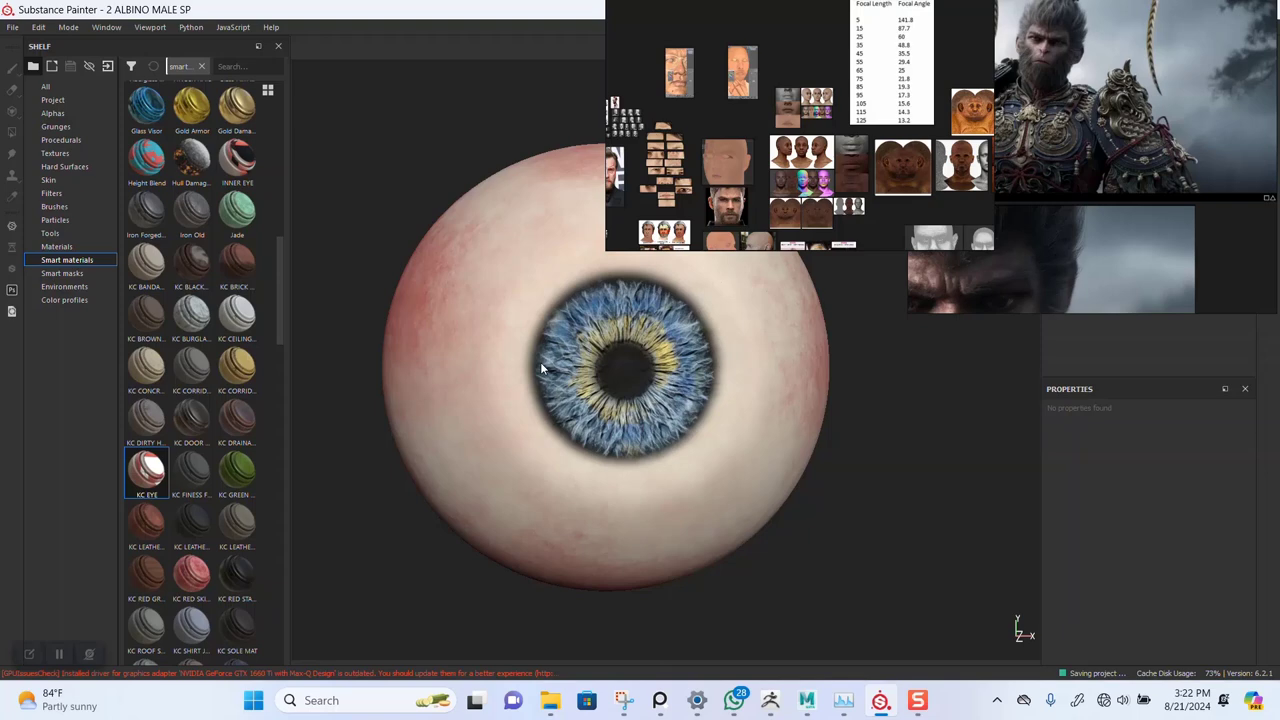
# - Shift the general reference board aside and enlarge the eye close-up on the Wukong reference board
pyautogui.moveTo(942, 171); pyautogui.dragTo(730, 156, button='right')
pyautogui.scroll(-10, 1187, 243)
pyautogui.scroll(5, 1170, 230)
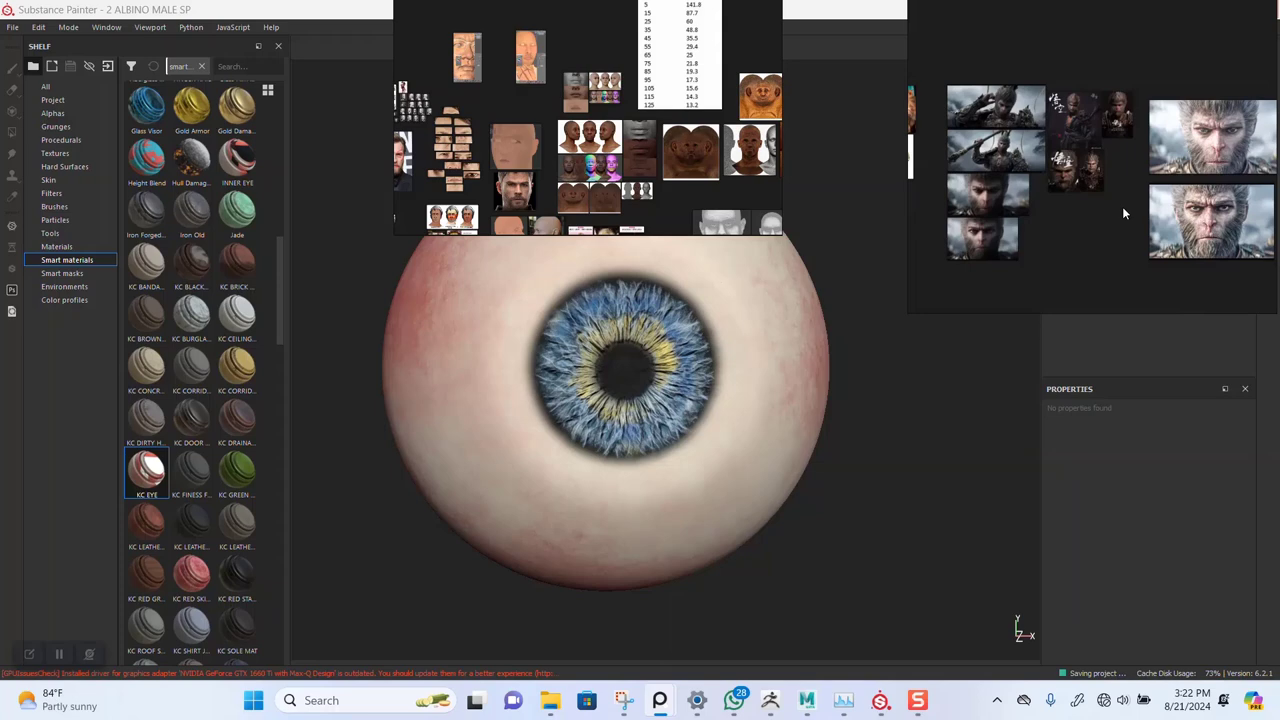
pyautogui.scroll(8, 1088, 260)
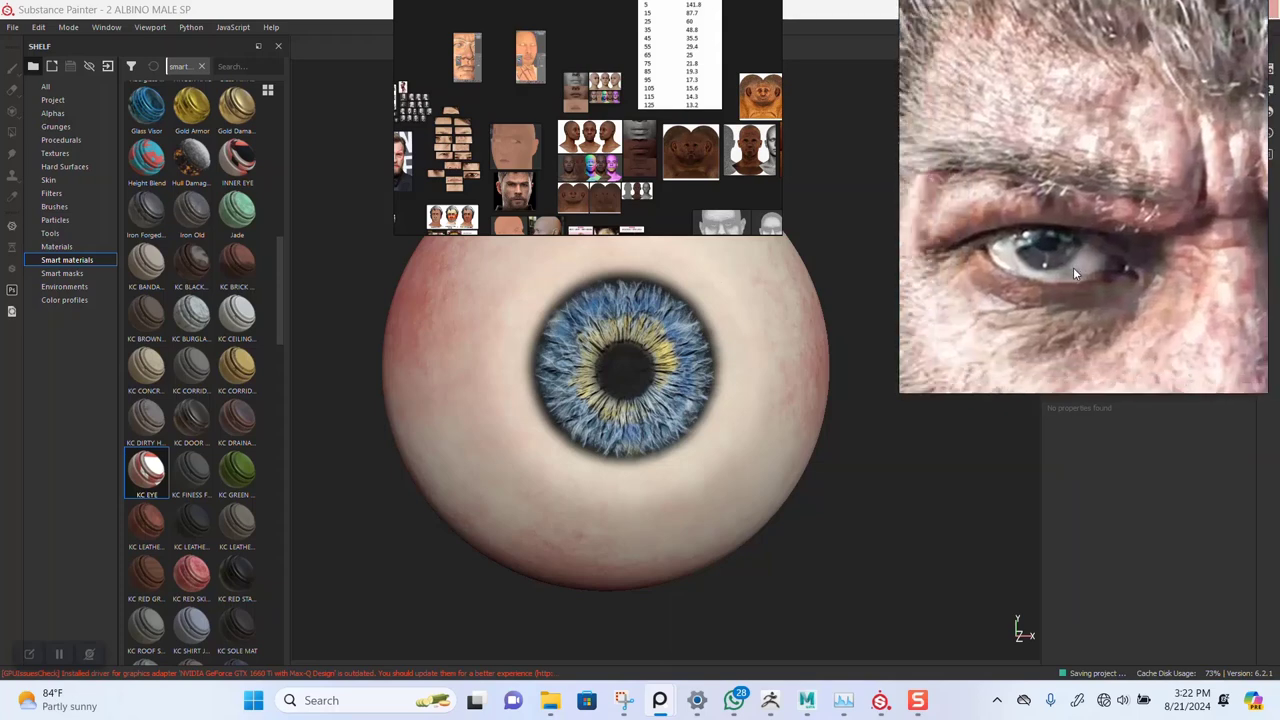
# - Examine the eye and iris photos on the general reference board beside Wukong's eye close-up, then move the board off the face
pyautogui.moveTo(630, 153); pyautogui.dragTo(779, 388, button='right')
pyautogui.scroll(-3, 728, 306)
pyautogui.moveTo(751, 255); pyautogui.dragTo(781, 321, button='middle')
pyautogui.scroll(8, 733, 251)
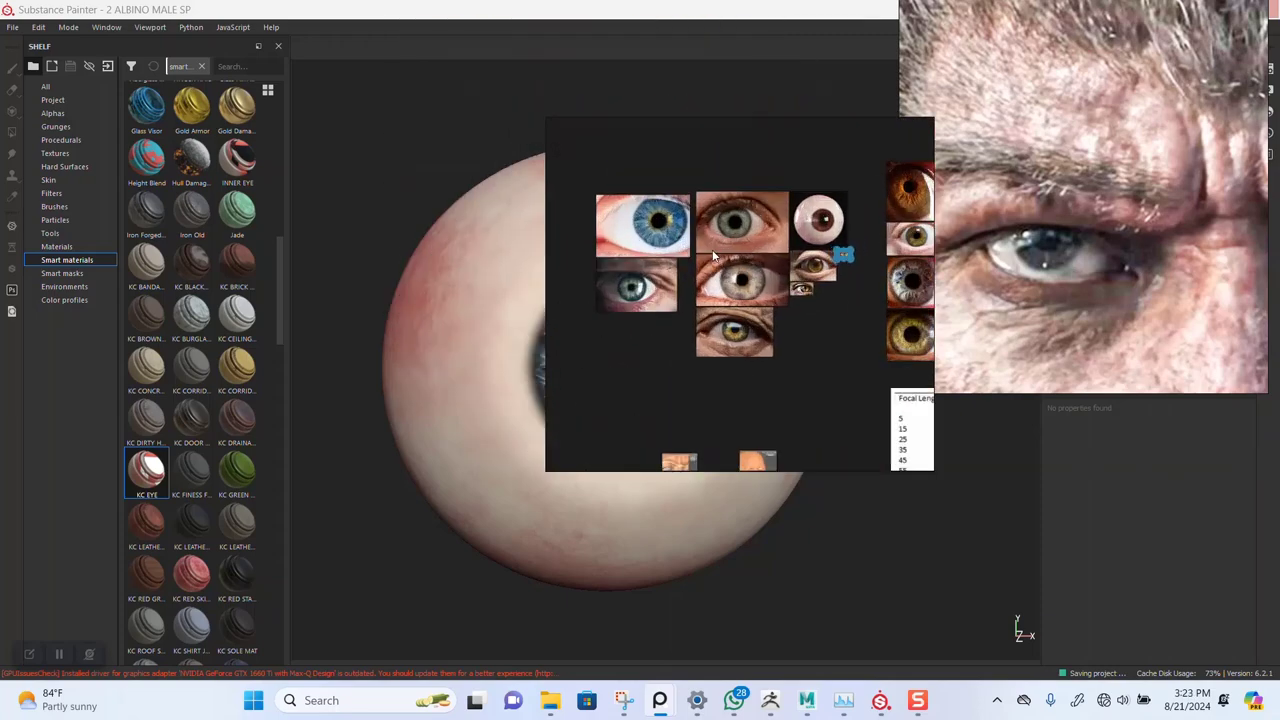
pyautogui.scroll(-4, 777, 335)
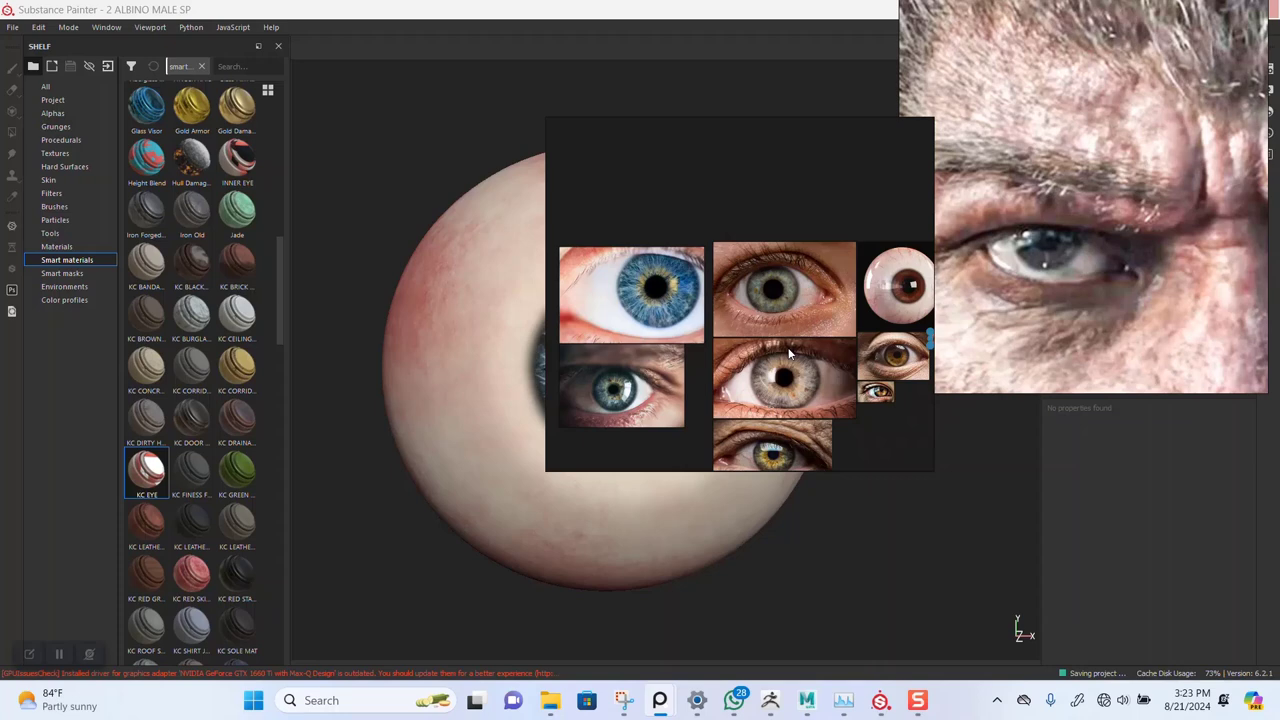
pyautogui.moveTo(787, 350); pyautogui.dragTo(718, 239, button='middle')
pyautogui.moveTo(864, 290); pyautogui.dragTo(673, 305, button='middle')
pyautogui.moveTo(770, 298)
pyautogui.mouseDown(button='middle')
pyautogui.moveTo(687, 297)
pyautogui.moveTo(706, 311)
pyautogui.moveTo(691, 312)
pyautogui.mouseUp(button='middle')
pyautogui.moveTo(711, 232)
pyautogui.mouseDown(button='middle')
pyautogui.moveTo(727, 300)
pyautogui.moveTo(753, 307)
pyautogui.mouseUp(button='middle')
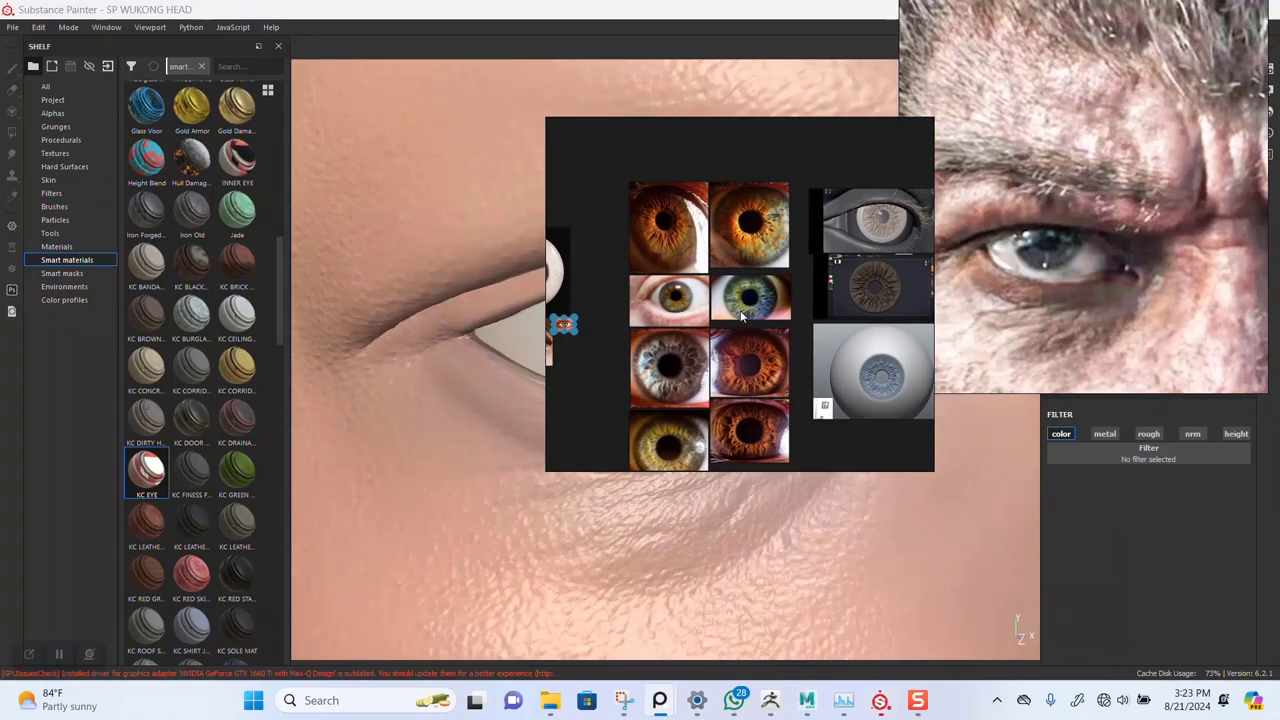
pyautogui.scroll(4, 745, 316)
pyautogui.scroll(-5, 740, 318)
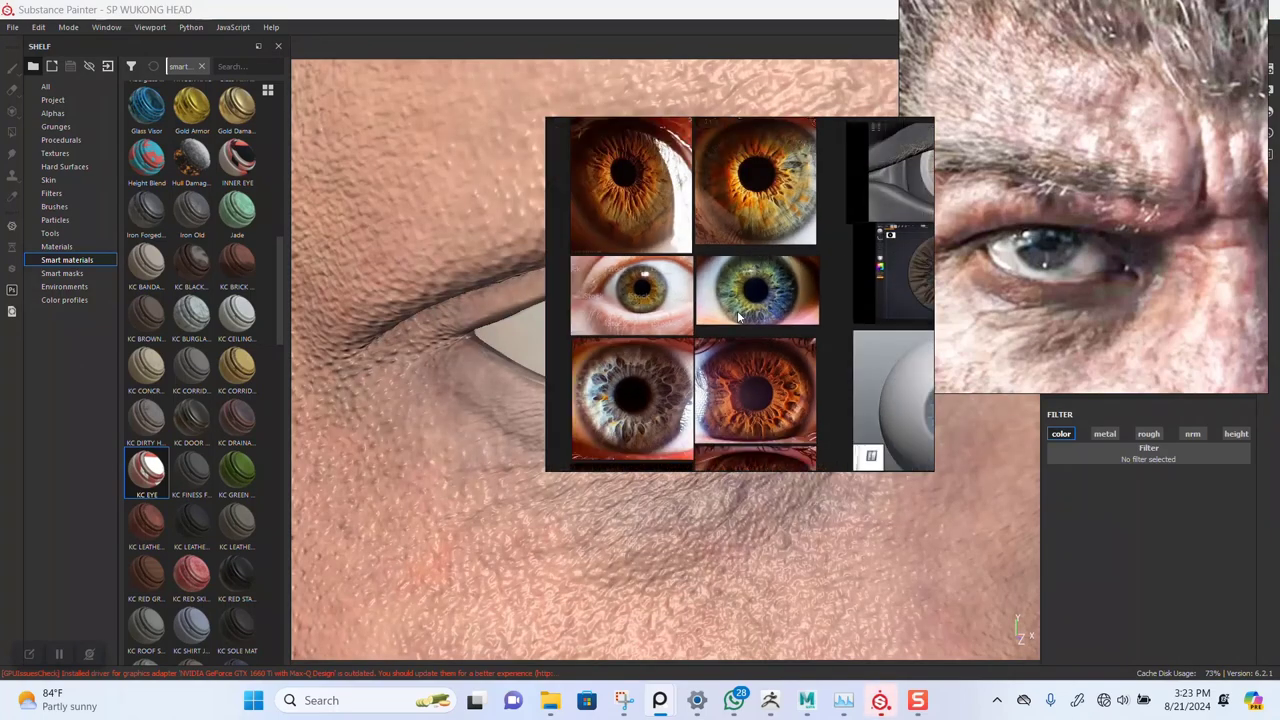
pyautogui.moveTo(740, 318)
pyautogui.mouseDown(button='middle')
pyautogui.moveTo(740, 240)
pyautogui.moveTo(733, 297)
pyautogui.mouseUp(button='middle')
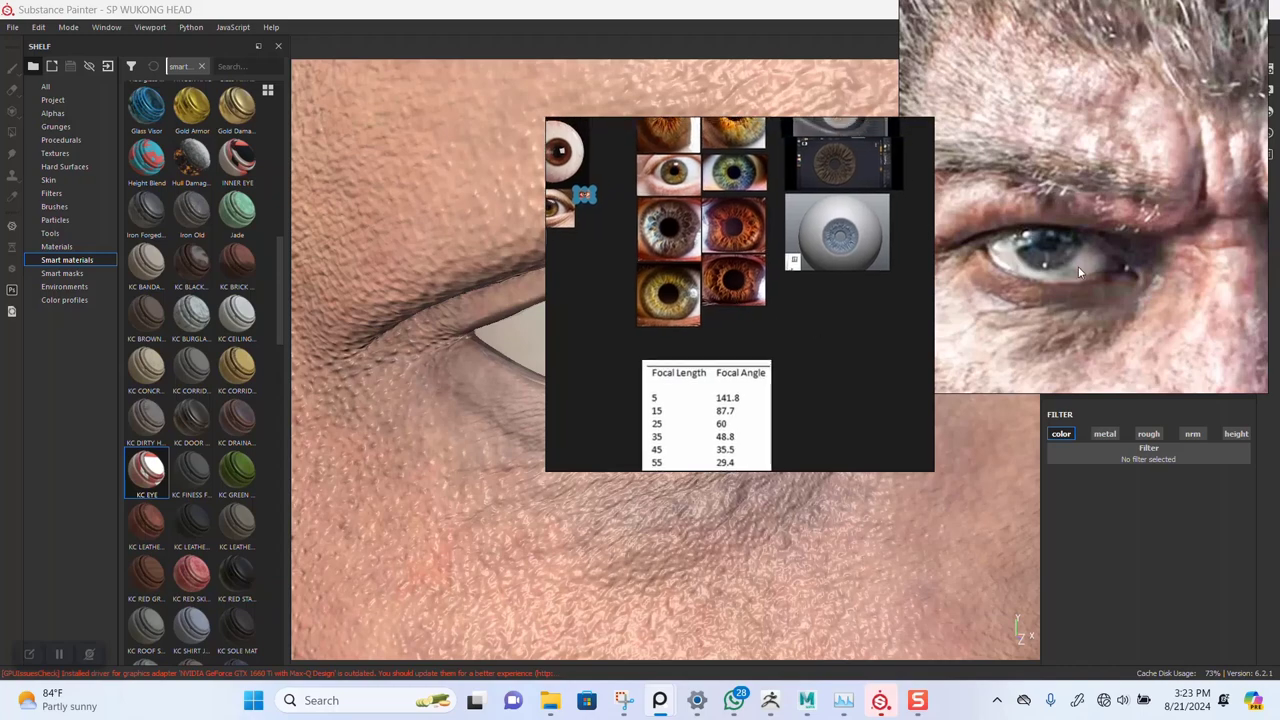
pyautogui.scroll(-5, 750, 325)
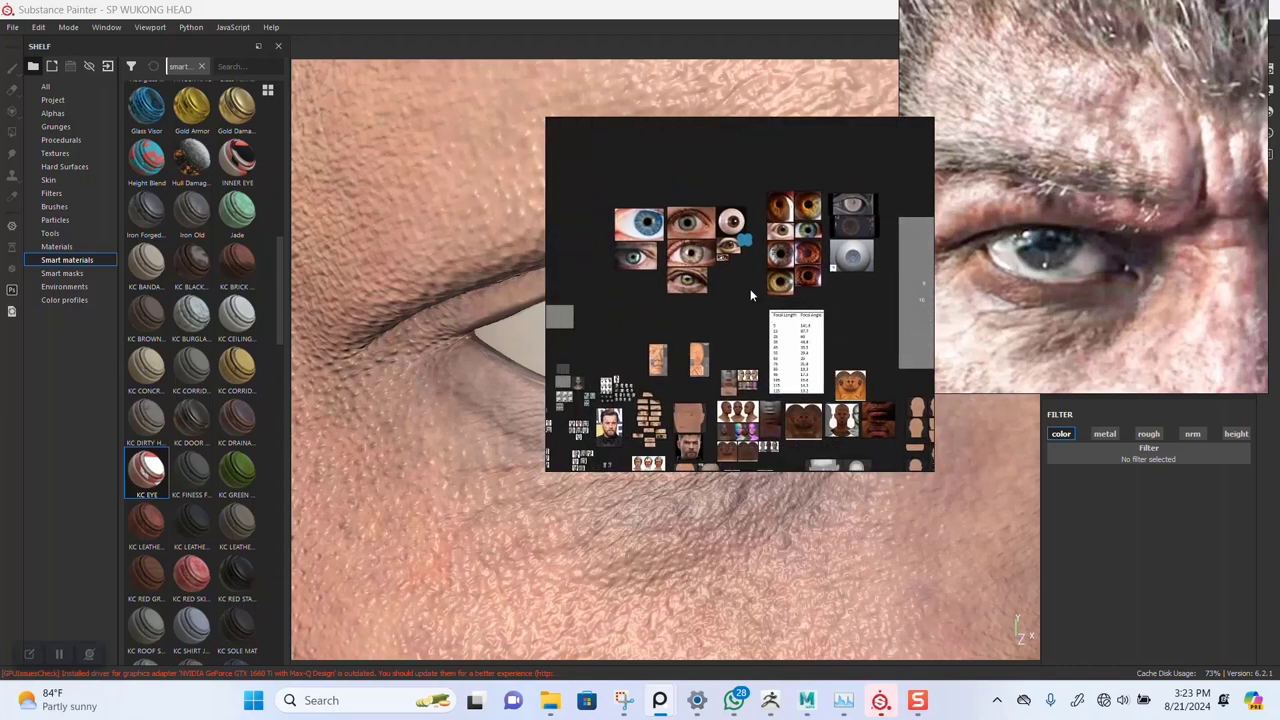
pyautogui.moveTo(742, 317); pyautogui.dragTo(744, 300, button='middle')
pyautogui.moveTo(757, 340); pyautogui.dragTo(240, 188, button='right')
# - Compare the head's face and blue eyes with the Wukong eye reference from the front
pyautogui.scroll(-6, 741, 440)
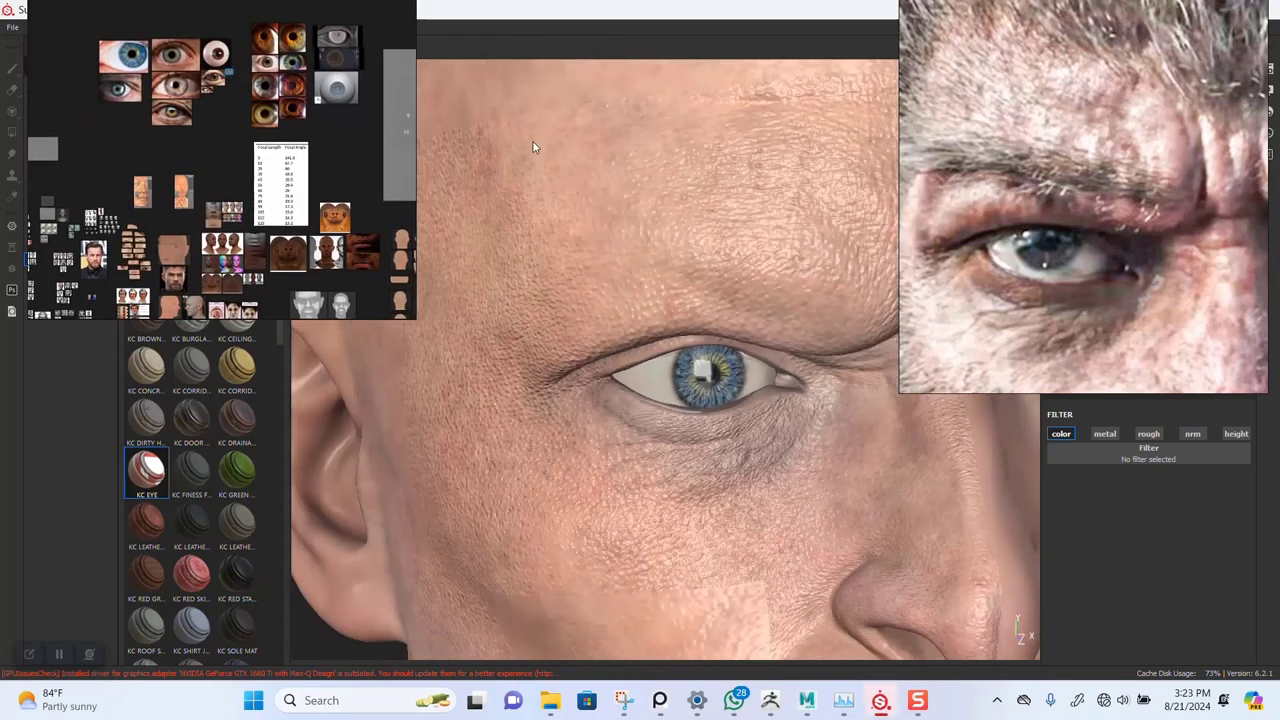
pyautogui.keyDown('alt'); pyautogui.moveTo(683, 340); pyautogui.dragTo(714, 382); pyautogui.keyUp('alt')
pyautogui.keyDown('alt'); pyautogui.moveTo(714, 382); pyautogui.dragTo(612, 312, button='middle'); pyautogui.keyUp('alt')
pyautogui.keyDown('alt'); pyautogui.moveTo(612, 312); pyautogui.dragTo(677, 320); pyautogui.keyUp('alt')
pyautogui.keyDown('alt'); pyautogui.moveTo(650, 276); pyautogui.dragTo(654, 458, button='right'); pyautogui.keyUp('alt')
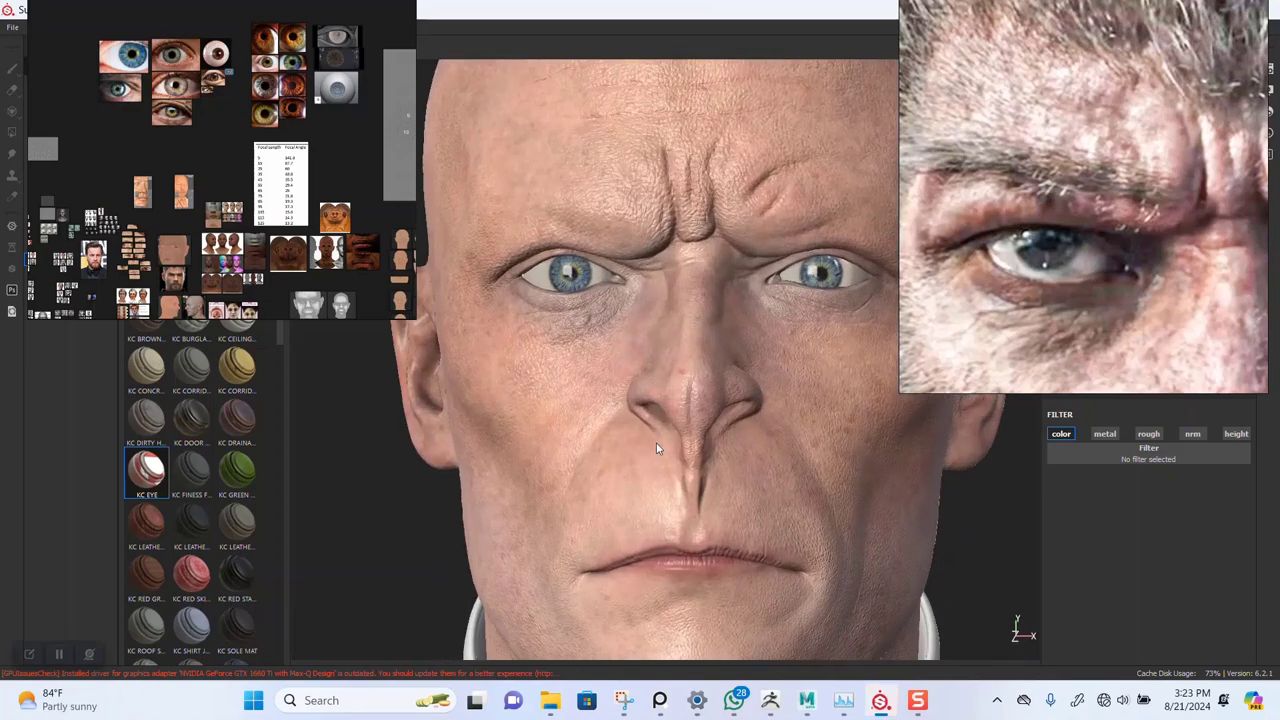
pyautogui.keyDown('alt'); pyautogui.moveTo(620, 328); pyautogui.dragTo(610, 359, button='middle'); pyautogui.keyUp('alt')
pyautogui.keyDown('alt'); pyautogui.moveTo(587, 299); pyautogui.dragTo(585, 408, button='right'); pyautogui.keyUp('alt')
pyautogui.keyDown('alt'); pyautogui.moveTo(592, 331); pyautogui.dragTo(591, 343, button='middle'); pyautogui.keyUp('alt')
pyautogui.scroll(-5, 591, 343)
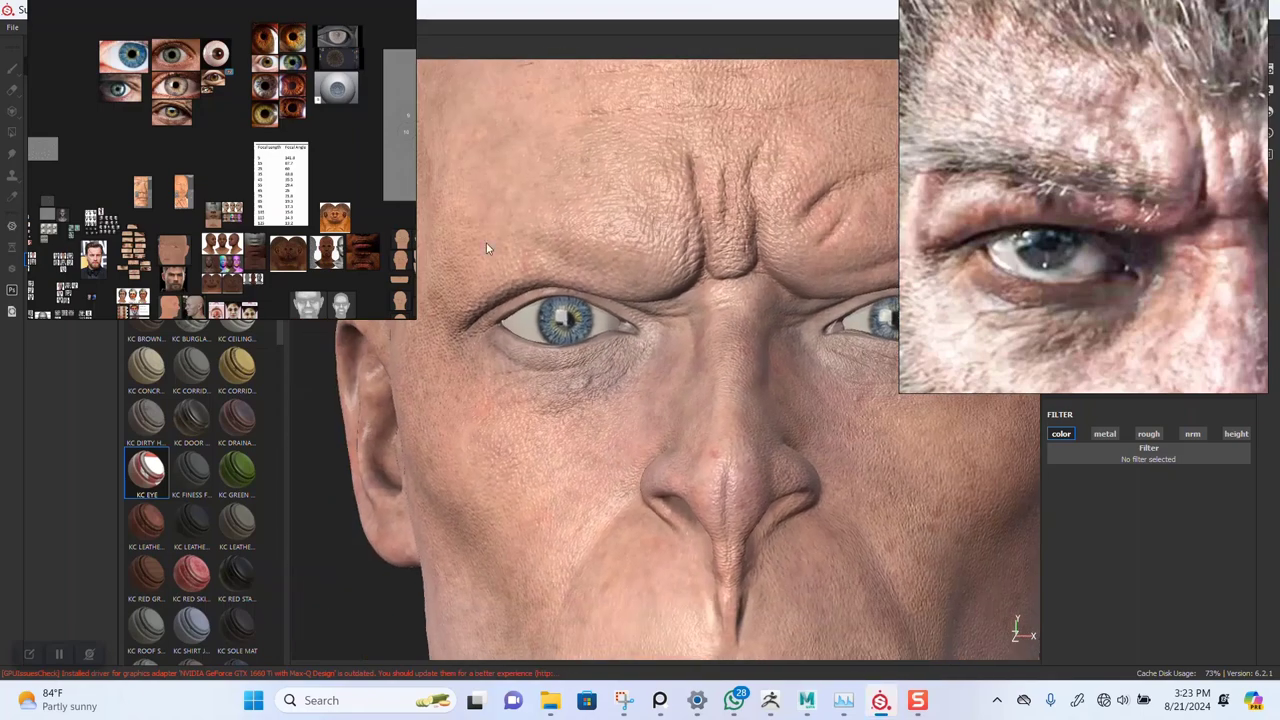
pyautogui.scroll(-6, 681, 412)
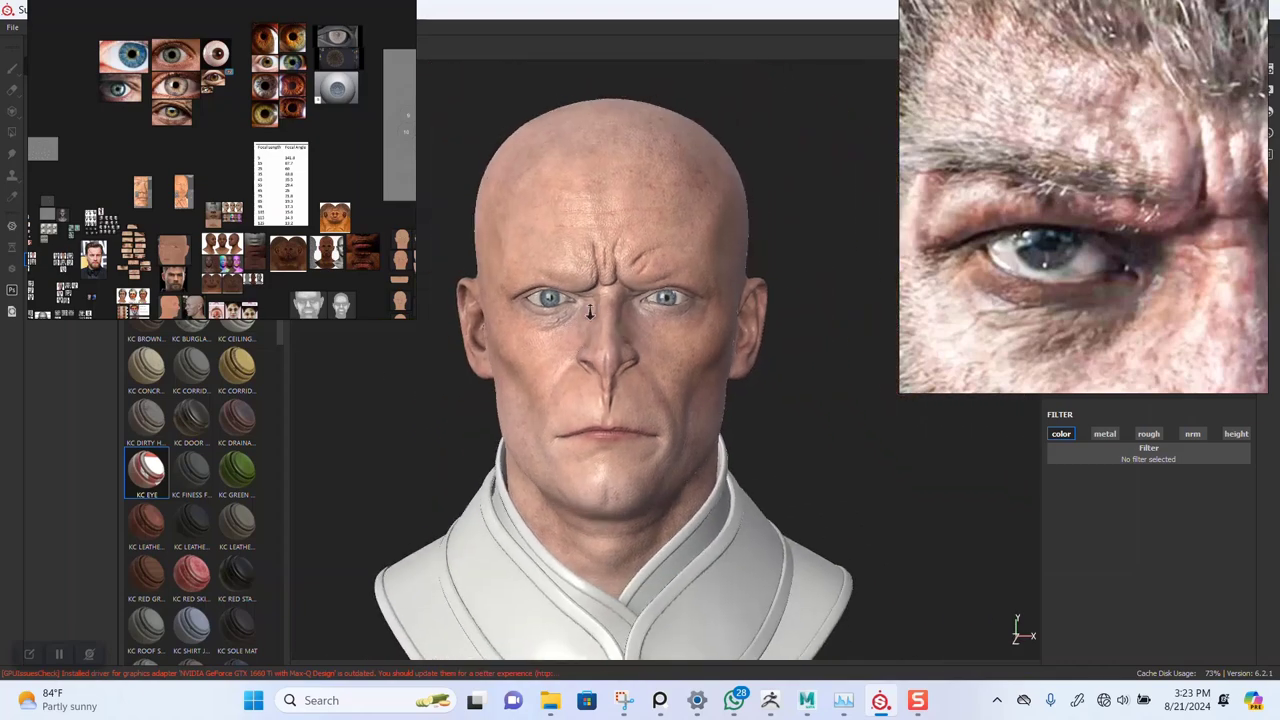
# - Examine the eye's iris, sclera and surrounding skin from closer angles and under changed lighting
pyautogui.scroll(6, 566, 280)
pyautogui.keyDown('alt'); pyautogui.moveTo(568, 399); pyautogui.dragTo(700, 487, button='middle'); pyautogui.keyUp('alt')
pyautogui.moveTo(559, 442)
pyautogui.keyDown('alt'); pyautogui.mouseDown()
pyautogui.moveTo(660, 420)
pyautogui.moveTo(570, 425)
pyautogui.mouseUp(); pyautogui.keyUp('alt')
pyautogui.keyDown('alt'); pyautogui.moveTo(627, 379); pyautogui.dragTo(593, 335, button='middle'); pyautogui.keyUp('alt')
pyautogui.keyDown('alt'); pyautogui.moveTo(593, 335); pyautogui.dragTo(487, 196, button='right'); pyautogui.keyUp('alt')
pyautogui.keyDown('alt'); pyautogui.moveTo(637, 340); pyautogui.dragTo(703, 357); pyautogui.keyUp('alt')
pyautogui.moveTo(703, 357)
pyautogui.keyDown('shift'); pyautogui.mouseDown(button='right')
pyautogui.moveTo(675, 341)
pyautogui.moveTo(720, 349)
pyautogui.moveTo(707, 346)
pyautogui.mouseUp(button='right'); pyautogui.keyUp('shift')
pyautogui.keyDown('alt'); pyautogui.moveTo(598, 328); pyautogui.dragTo(528, 240, button='right'); pyautogui.keyUp('alt')
pyautogui.keyDown('alt'); pyautogui.moveTo(660, 337); pyautogui.dragTo(614, 301, button='middle'); pyautogui.keyUp('alt')
pyautogui.keyDown('alt'); pyautogui.moveTo(614, 301); pyautogui.dragTo(599, 512, button='right'); pyautogui.keyUp('alt')
pyautogui.scroll(6, 584, 258)
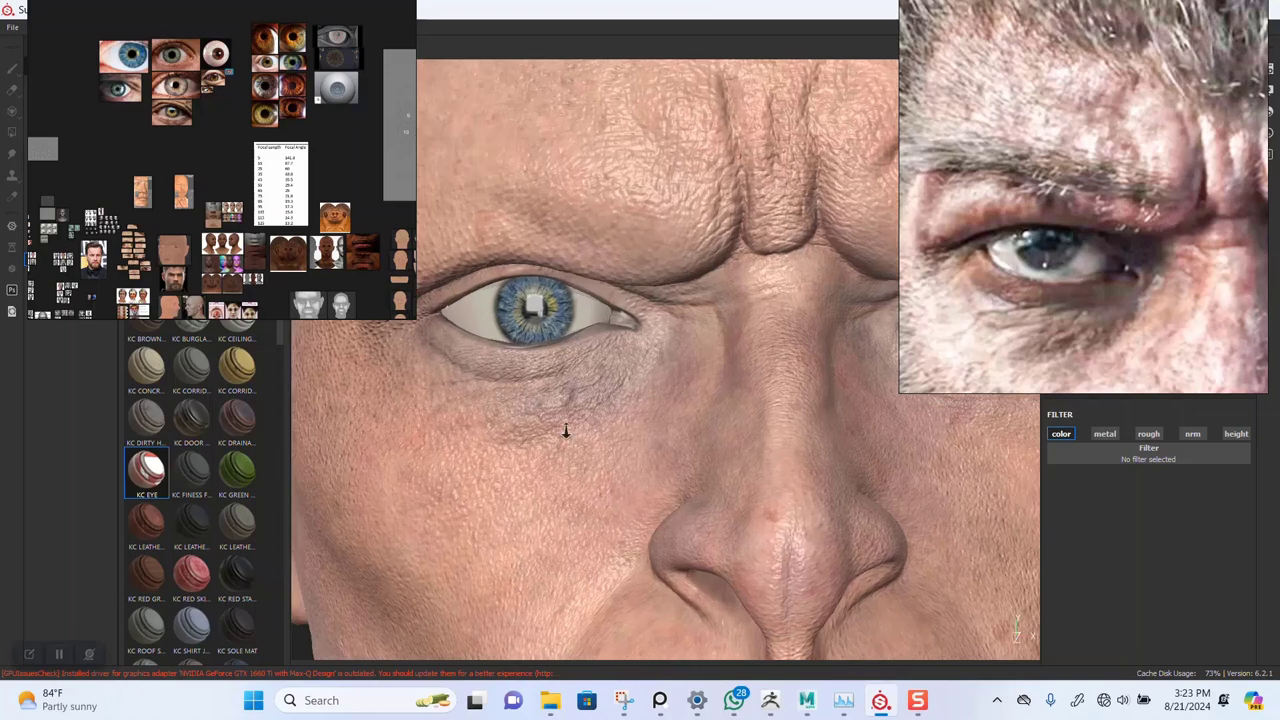
pyautogui.keyDown('alt'); pyautogui.moveTo(627, 353); pyautogui.dragTo(519, 340); pyautogui.keyUp('alt')
pyautogui.keyDown('alt'); pyautogui.moveTo(607, 378); pyautogui.dragTo(508, 299, button='right'); pyautogui.keyUp('alt')
pyautogui.keyDown('alt'); pyautogui.moveTo(508, 300); pyautogui.dragTo(532, 335); pyautogui.keyUp('alt')
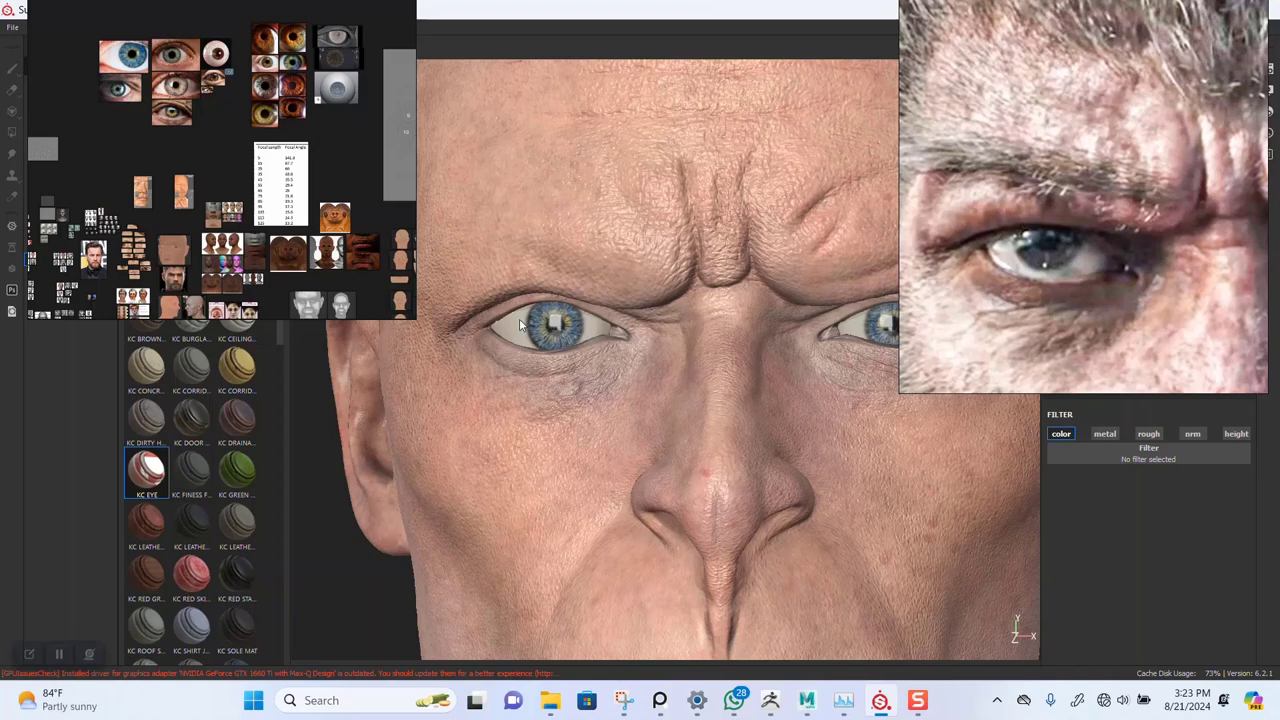
pyautogui.keyDown('alt'); pyautogui.moveTo(562, 338); pyautogui.dragTo(670, 375, button='right'); pyautogui.keyUp('alt')
pyautogui.keyDown('alt'); pyautogui.moveTo(668, 436); pyautogui.dragTo(680, 480, button='right'); pyautogui.keyUp('alt')
pyautogui.scroll(4, 1065, 272)
pyautogui.scroll(-5, 1061, 266)
pyautogui.keyDown('alt'); pyautogui.moveTo(700, 388); pyautogui.dragTo(425, 325, button='right'); pyautogui.keyUp('alt')
# - Clear the reference image off the layer stack, then isolate the INNER_EYE_MAP texture set and show its layers
pyautogui.moveTo(983, 232); pyautogui.dragTo(472, 112)
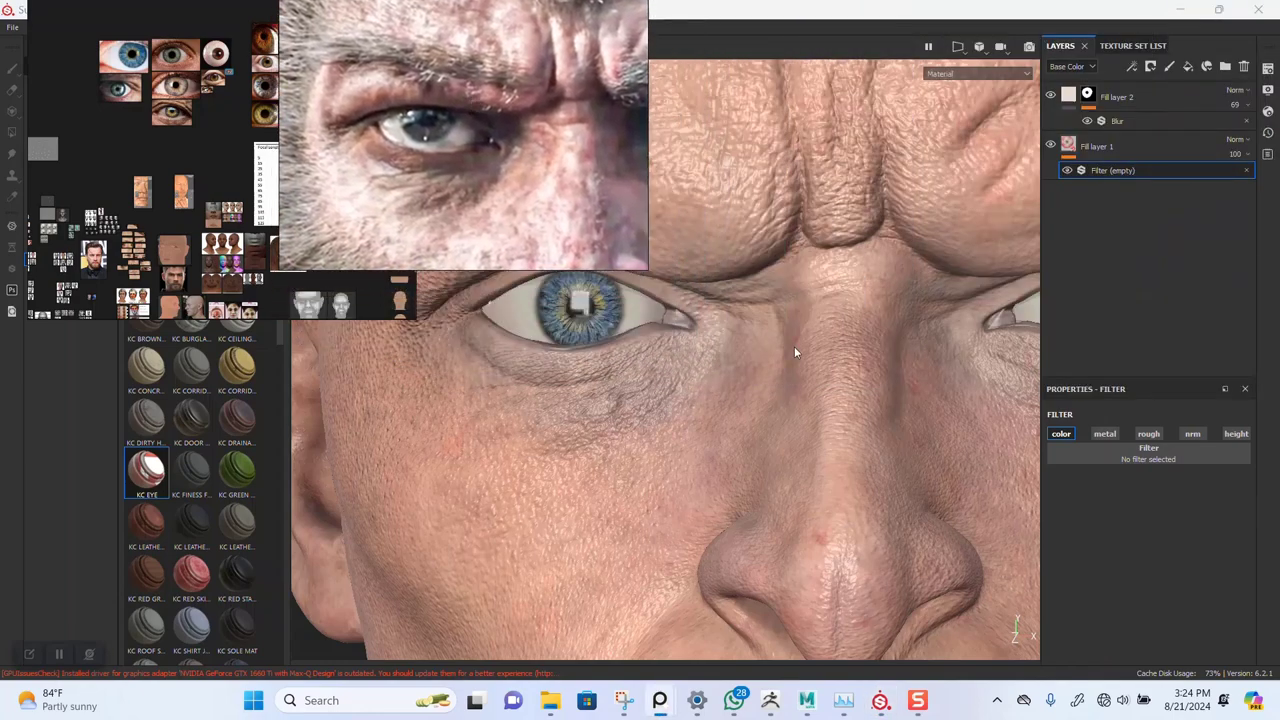
pyautogui.click(1127, 45)
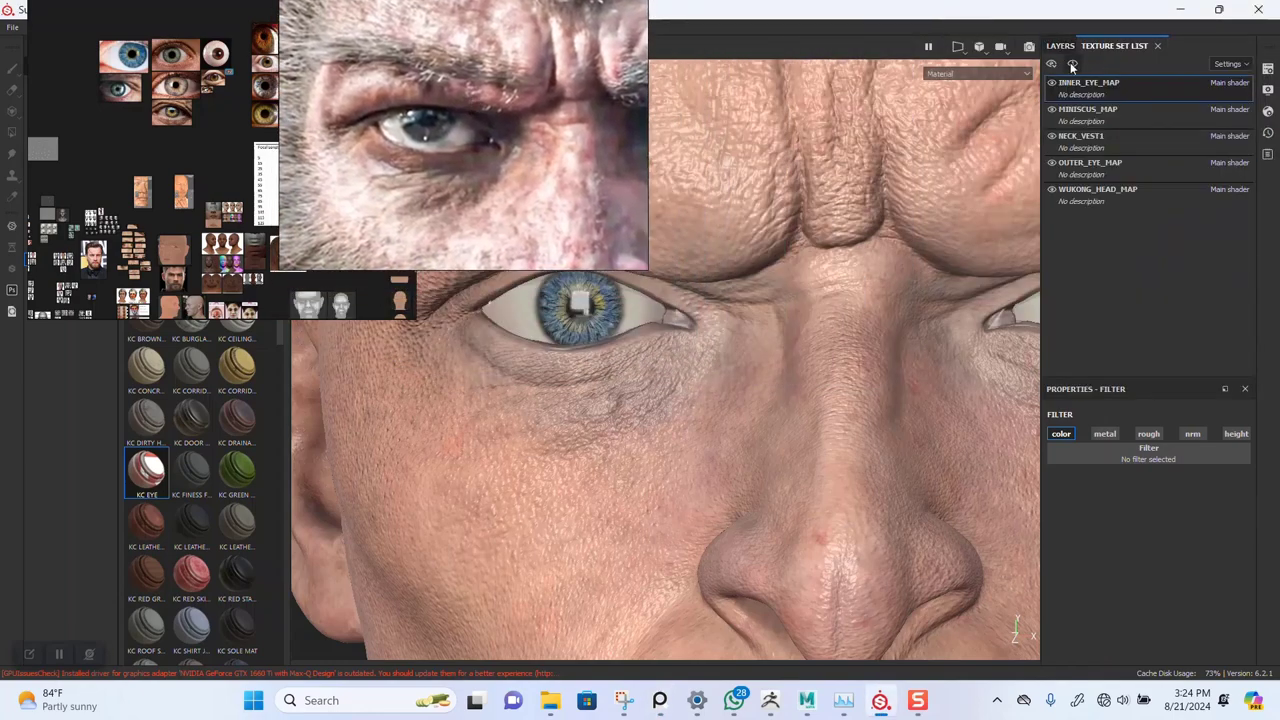
pyautogui.click(1072, 64)
pyautogui.press('f')
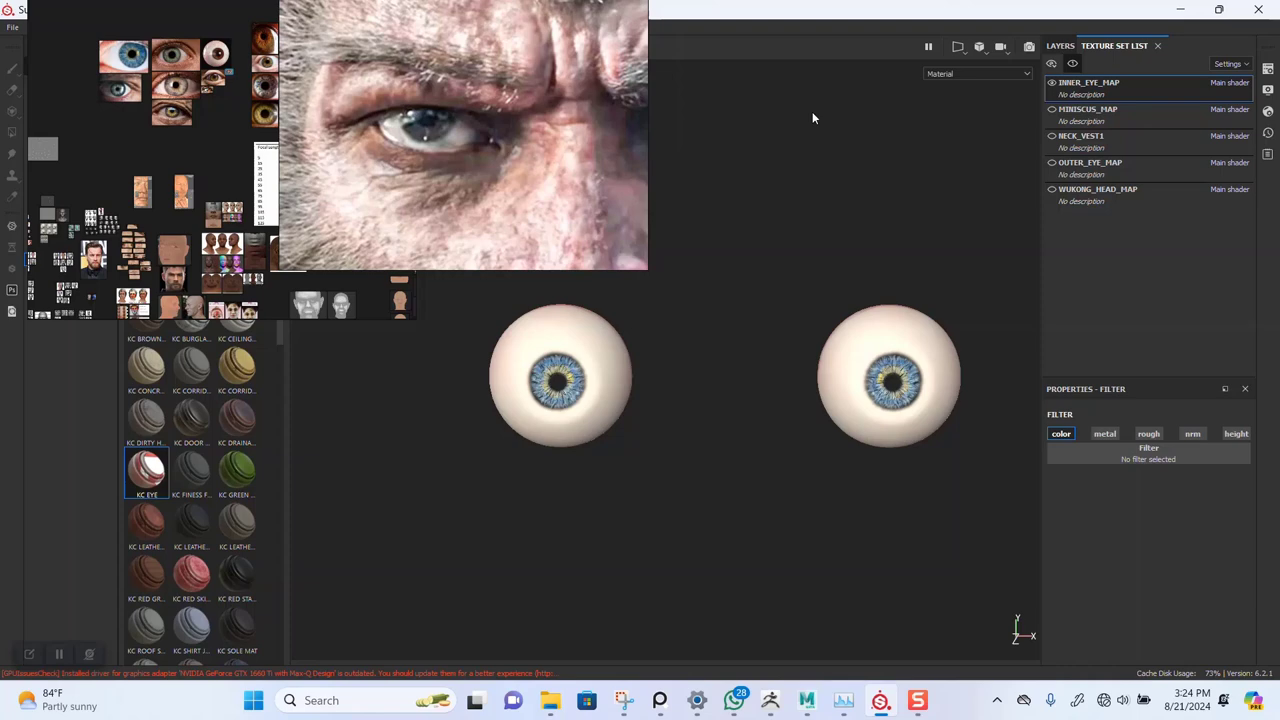
pyautogui.click(1060, 45)
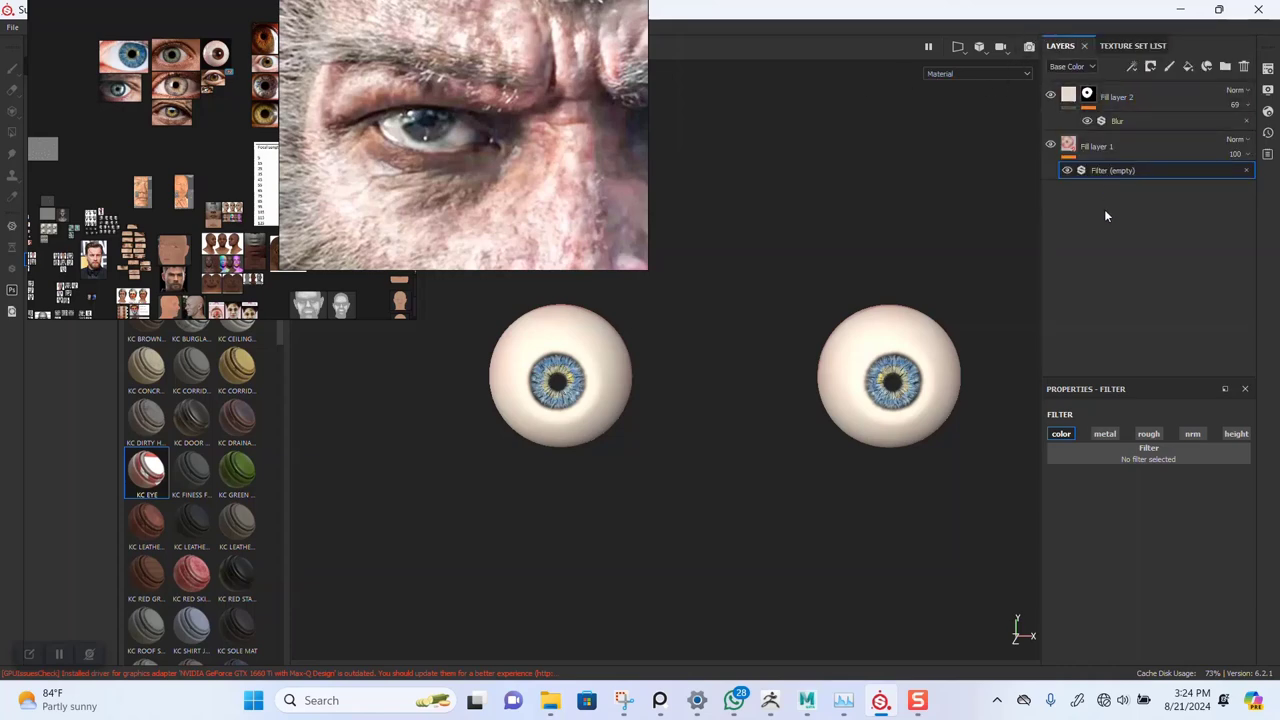
# - Add the KC EYE smart material between Fill layer 2 and Fill layer 1, and hide both fill layers
pyautogui.moveTo(147, 470); pyautogui.dragTo(1080, 133)
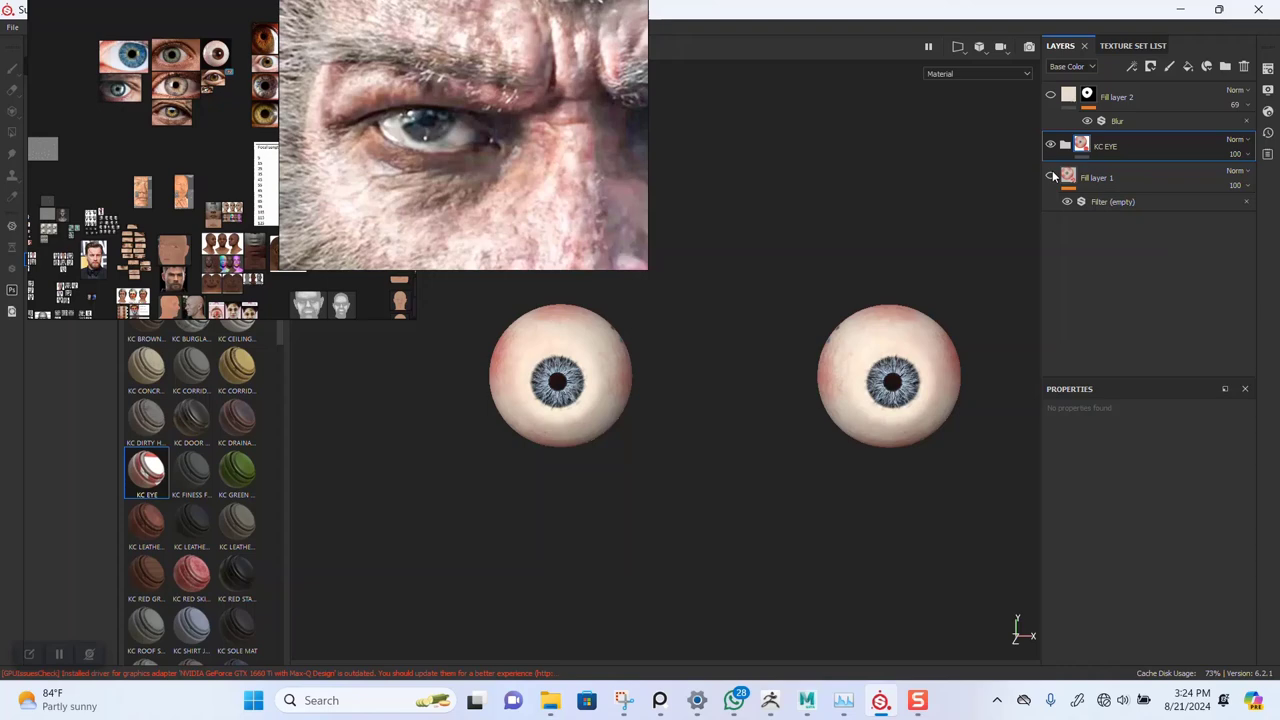
pyautogui.moveTo(520, 172); pyautogui.dragTo(328, 162, button='right')
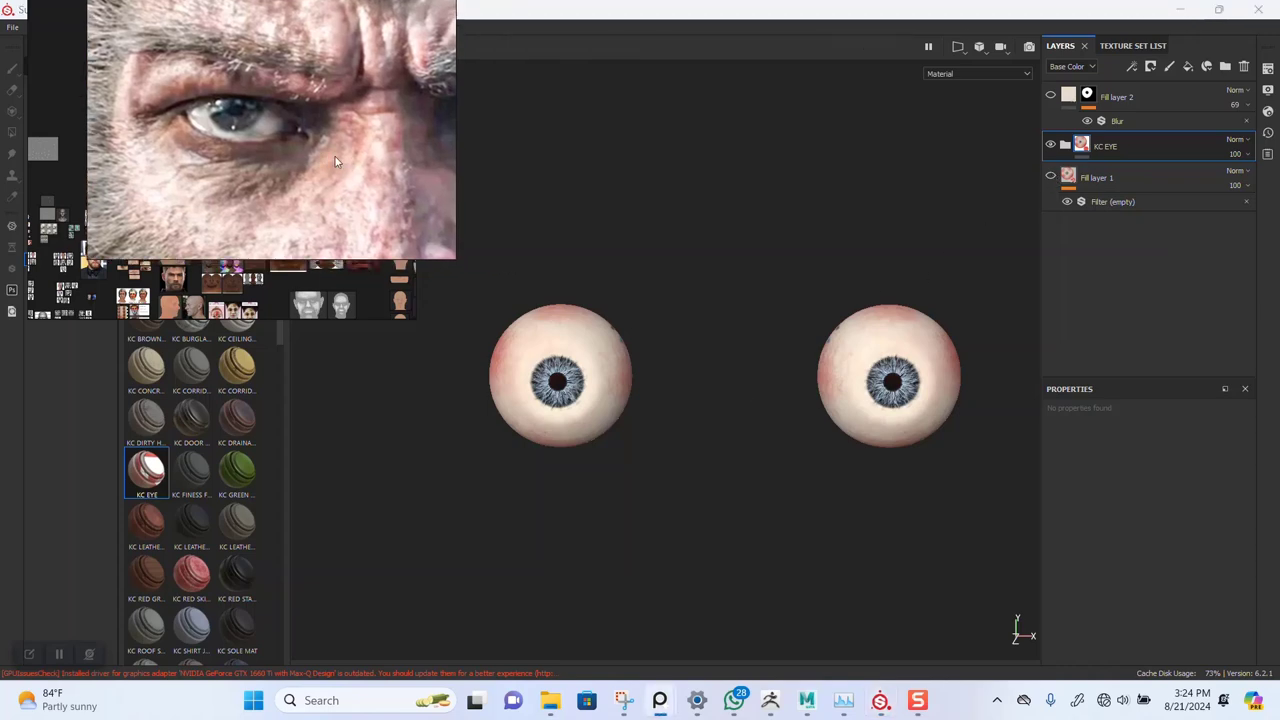
# - Inspect the iris up close and move the KC EYE folder above Fill layer 2 in the layer stack
pyautogui.keyDown('alt'); pyautogui.moveTo(681, 400); pyautogui.dragTo(630, 604, button='right'); pyautogui.keyUp('alt')
pyautogui.keyDown('alt'); pyautogui.moveTo(570, 478); pyautogui.dragTo(715, 380, button='middle'); pyautogui.keyUp('alt')
pyautogui.keyDown('alt'); pyautogui.moveTo(700, 400); pyautogui.dragTo(637, 528, button='right'); pyautogui.keyUp('alt')
pyautogui.keyDown('alt'); pyautogui.moveTo(578, 338); pyautogui.dragTo(595, 312); pyautogui.keyUp('alt')
pyautogui.scroll(5, 594, 312)
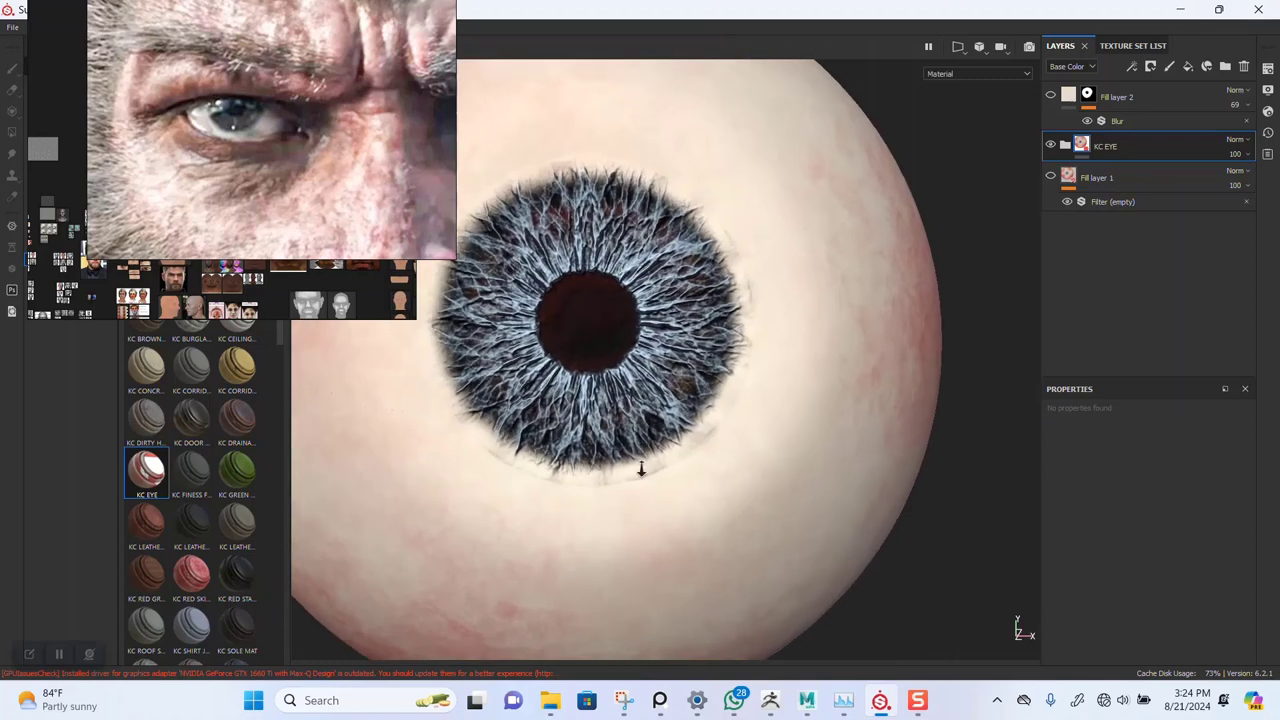
pyautogui.scroll(-3, 630, 403)
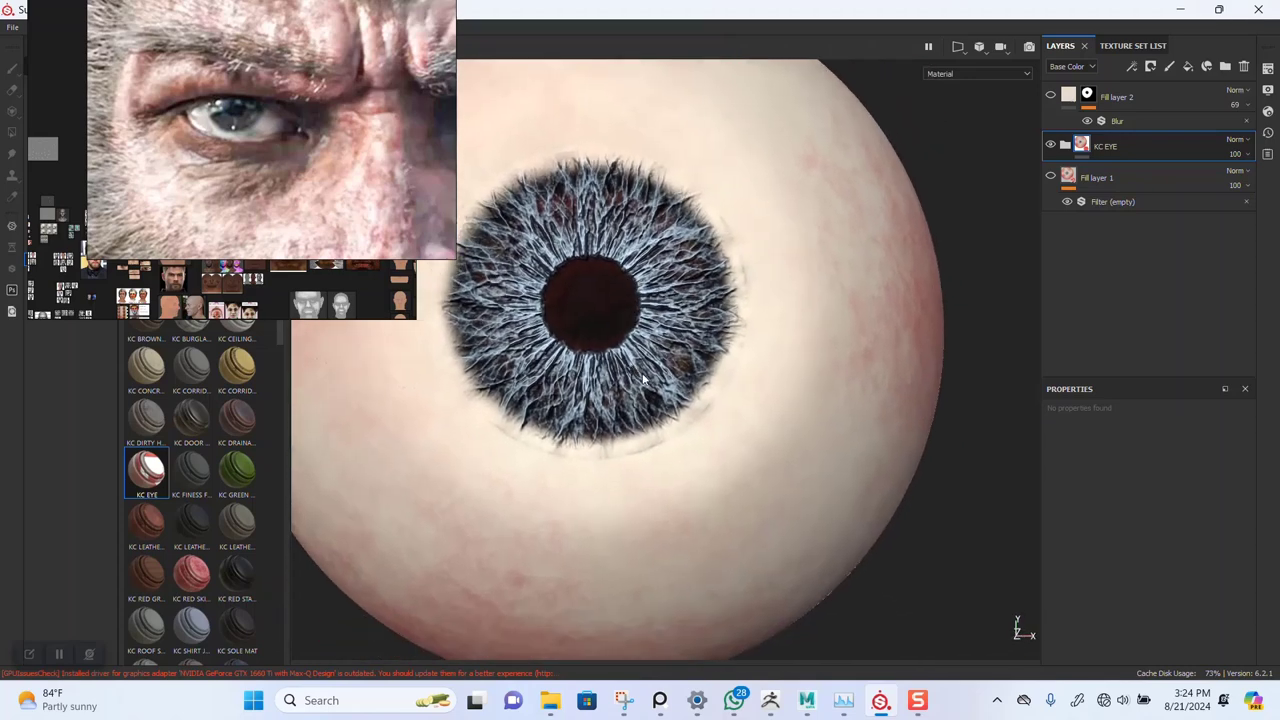
pyautogui.moveTo(1071, 147); pyautogui.dragTo(1068, 92)
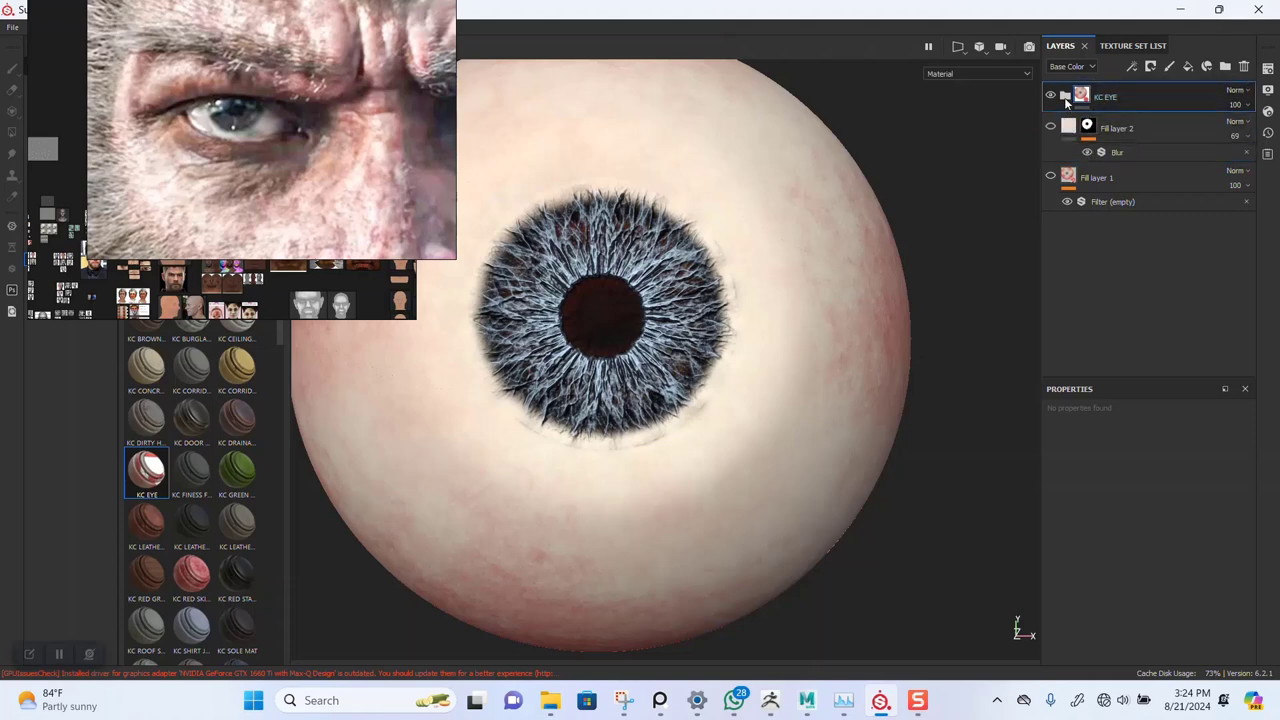
# - Expand the KC EYE folder and toggle its Fill layer 1 to see what that layer contributes to the eye
pyautogui.click(1065, 96)
pyautogui.scroll(-2, 1087, 255)
pyautogui.scroll(-4, 1080, 262)
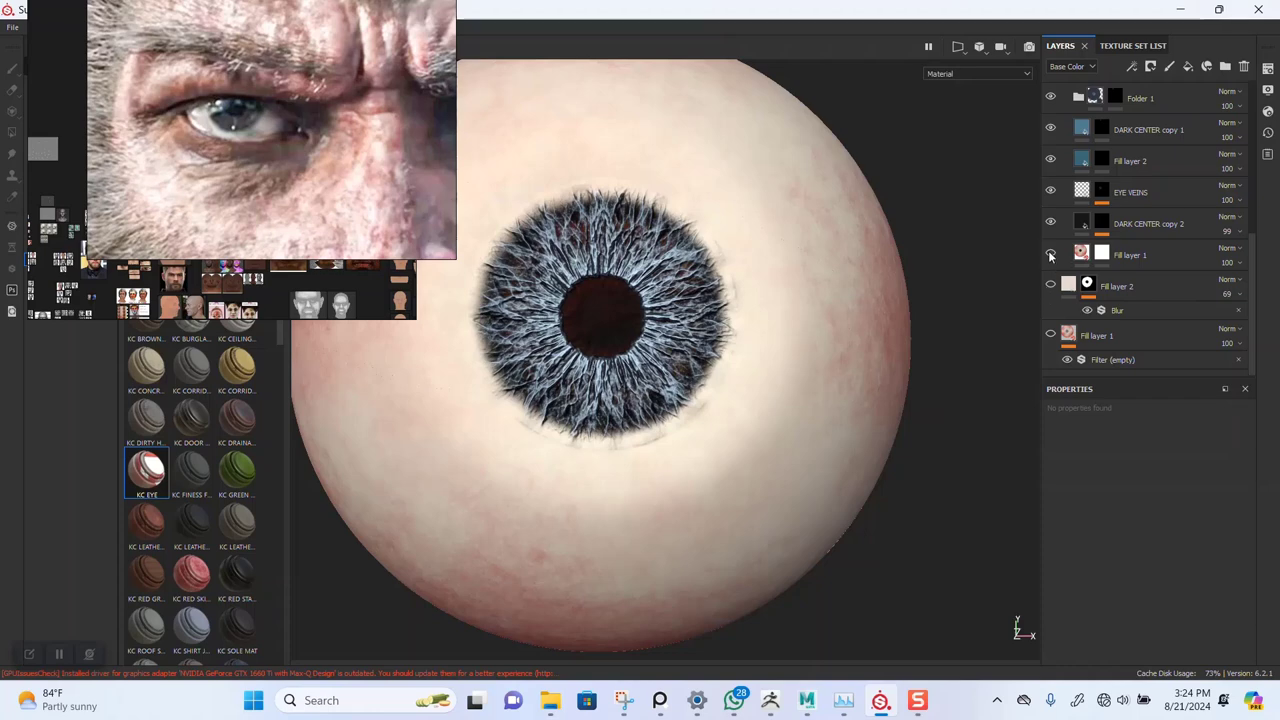
pyautogui.click(1050, 255)
pyautogui.click(1050, 255)
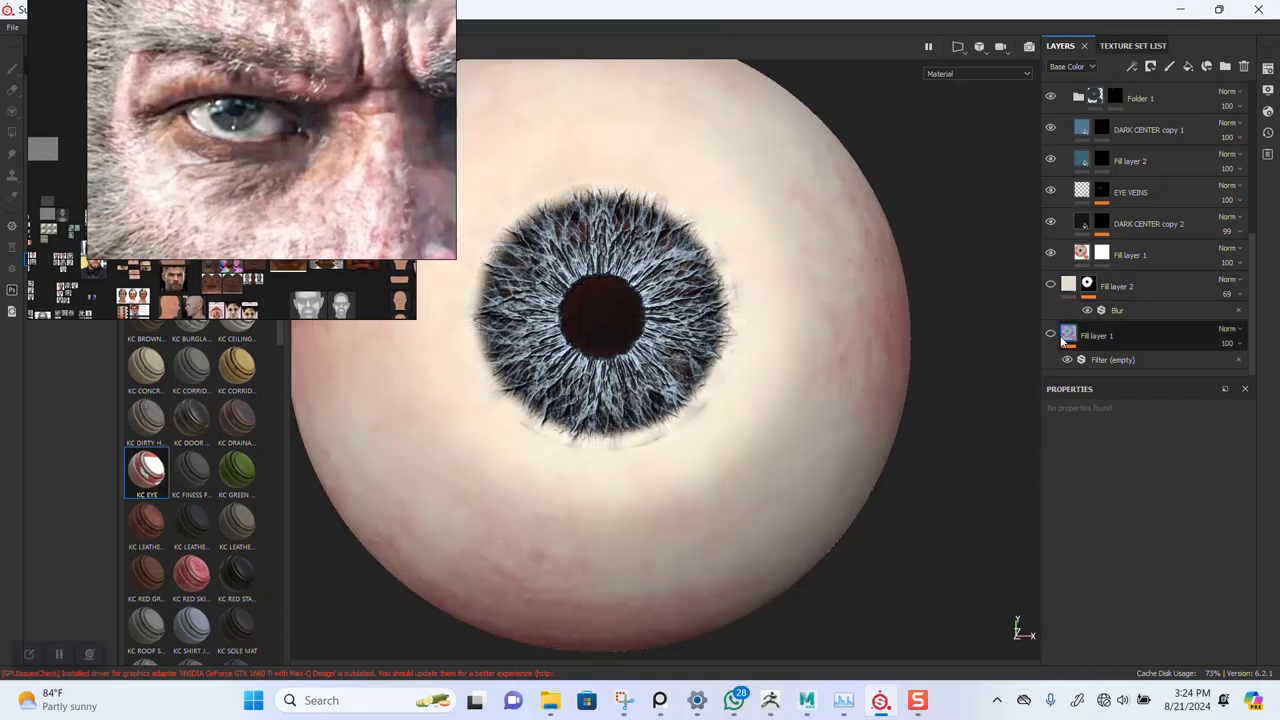
pyautogui.click(1050, 255)
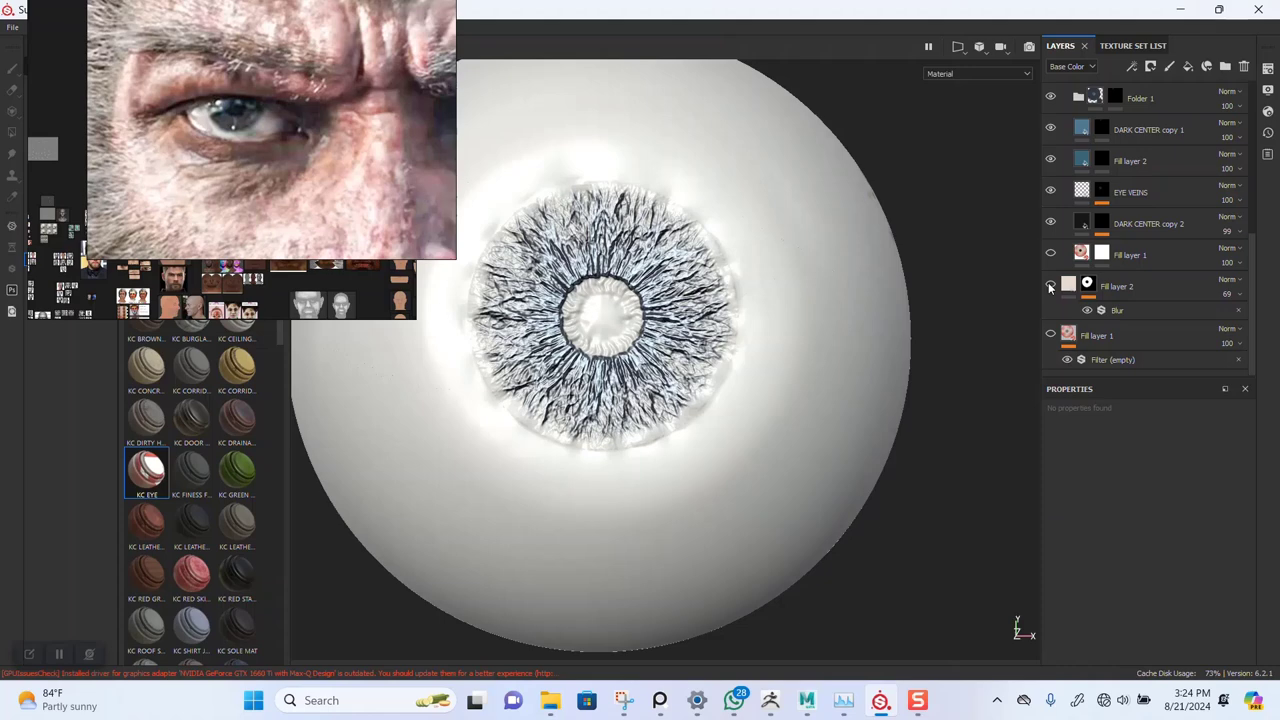
# - Compare the base Fill layer 1 with the Fill layer 1 inside KC EYE by switching their visibility
pyautogui.click(1050, 286)
pyautogui.click(1050, 336)
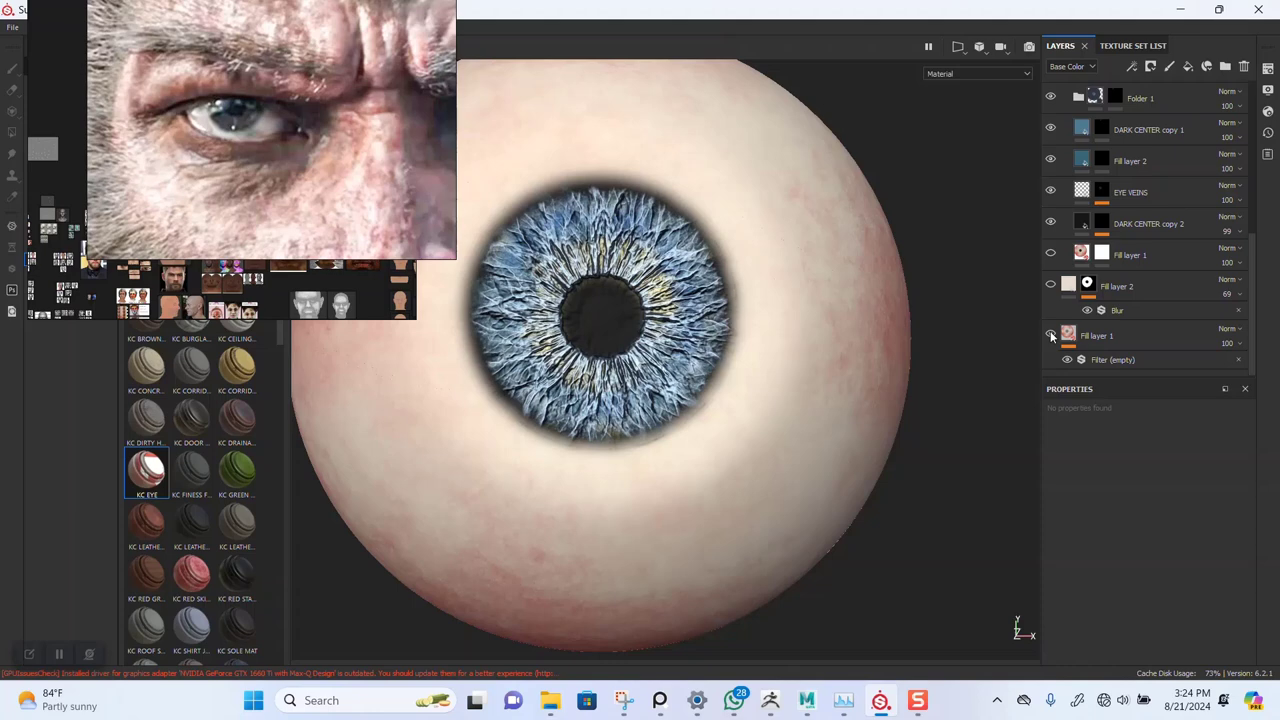
pyautogui.click(1050, 336)
pyautogui.click(1050, 336)
pyautogui.click(1051, 254)
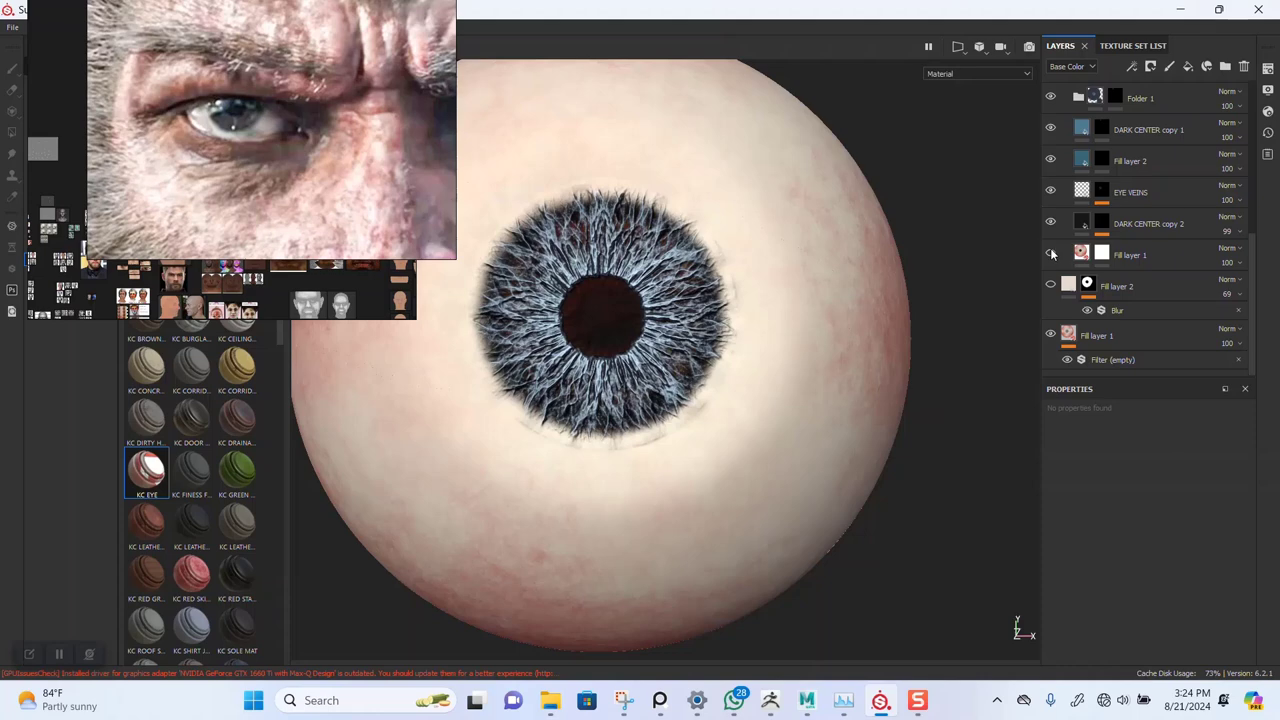
pyautogui.click(1051, 254)
# - Look through the layers inside the KC EYE folder and examine the fill properties of the base Fill layer 1
pyautogui.scroll(10, 1110, 255)
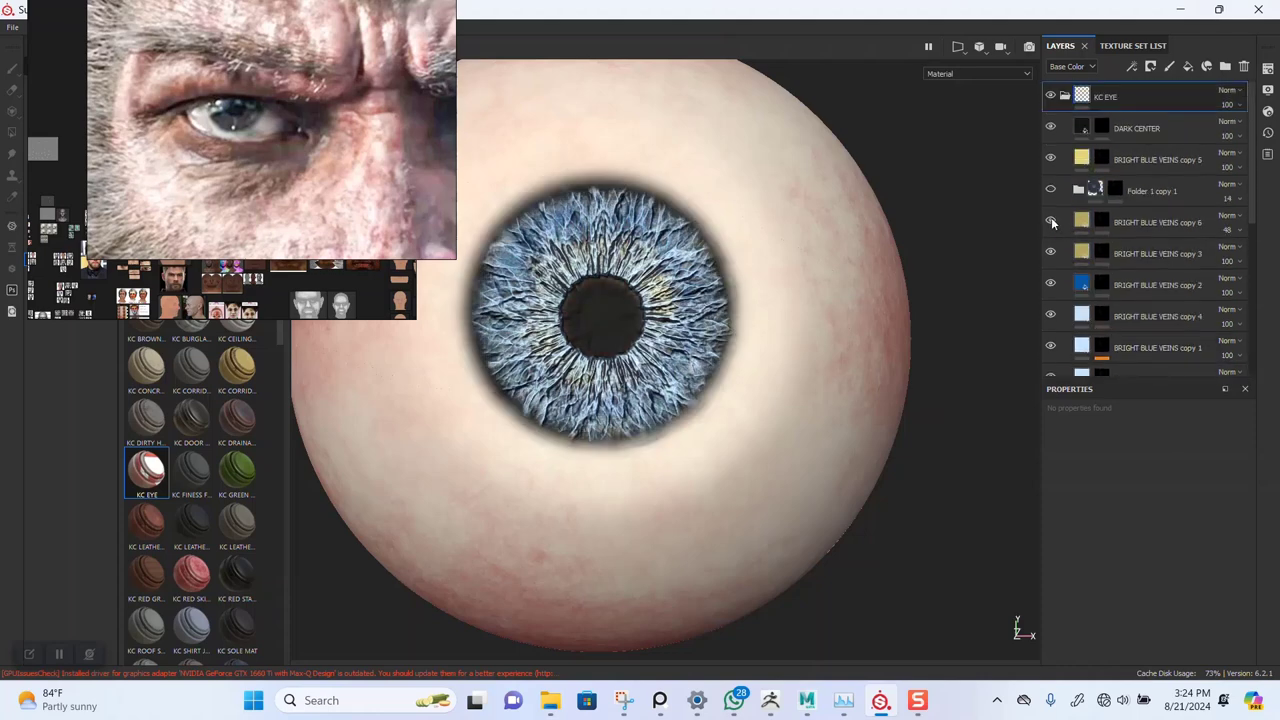
pyautogui.scroll(-10, 1106, 280)
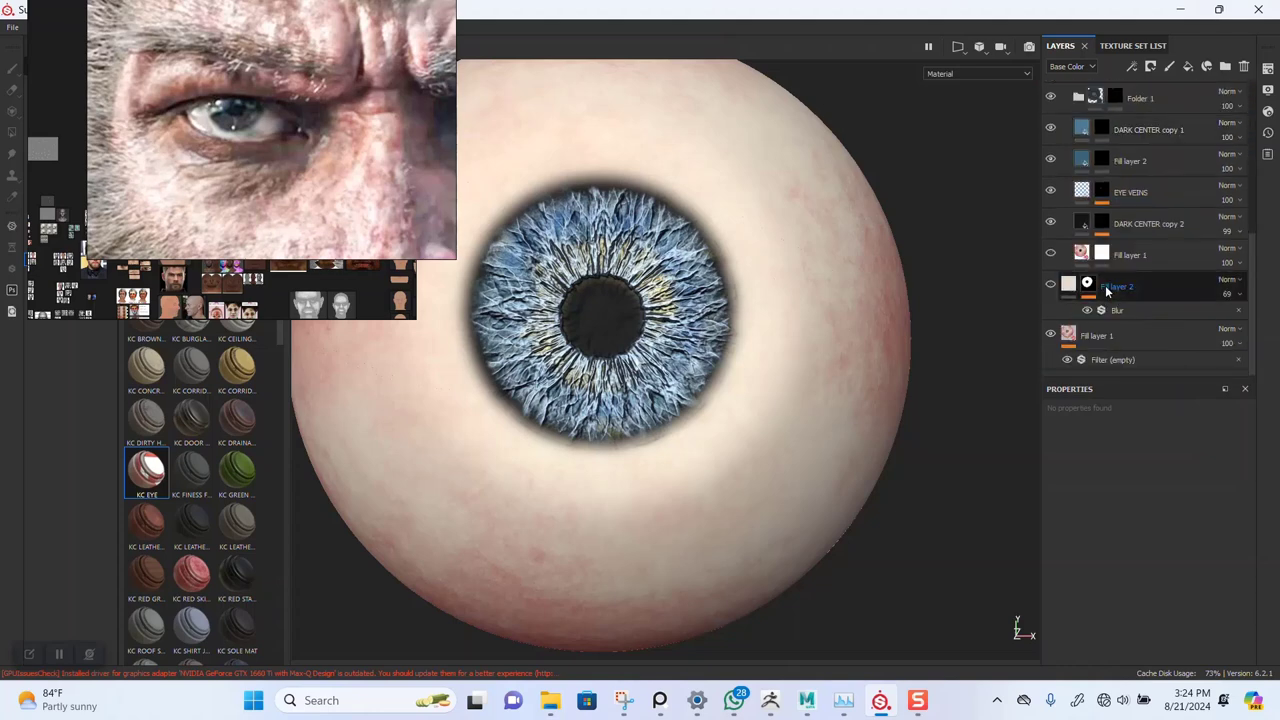
pyautogui.click(1116, 335)
pyautogui.scroll(-1, 1139, 507)
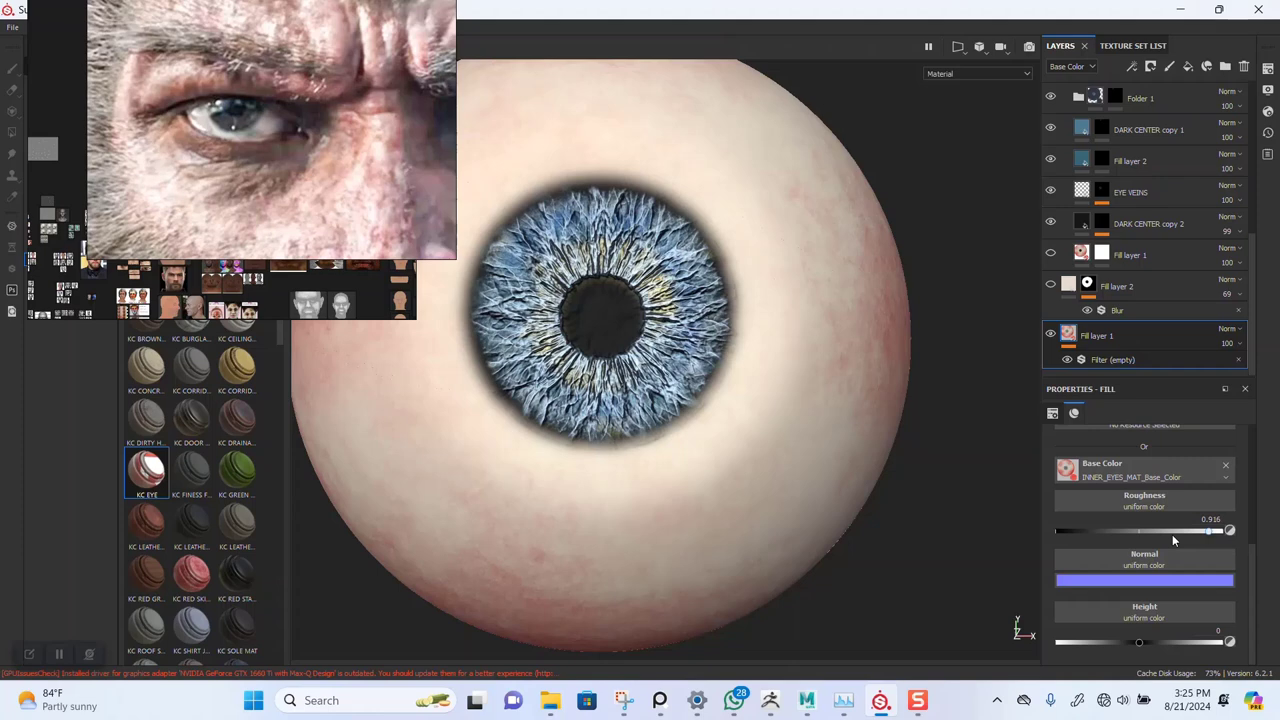
pyautogui.scroll(3, 1170, 533)
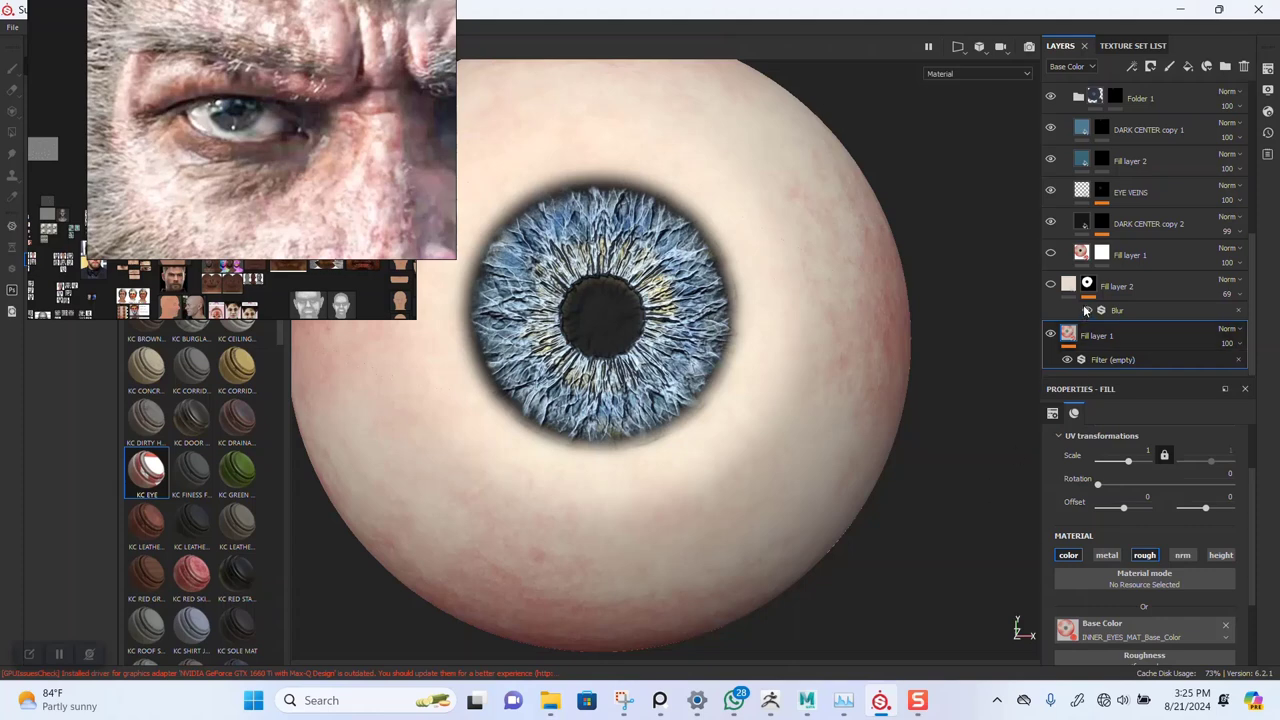
pyautogui.scroll(1, 1085, 310)
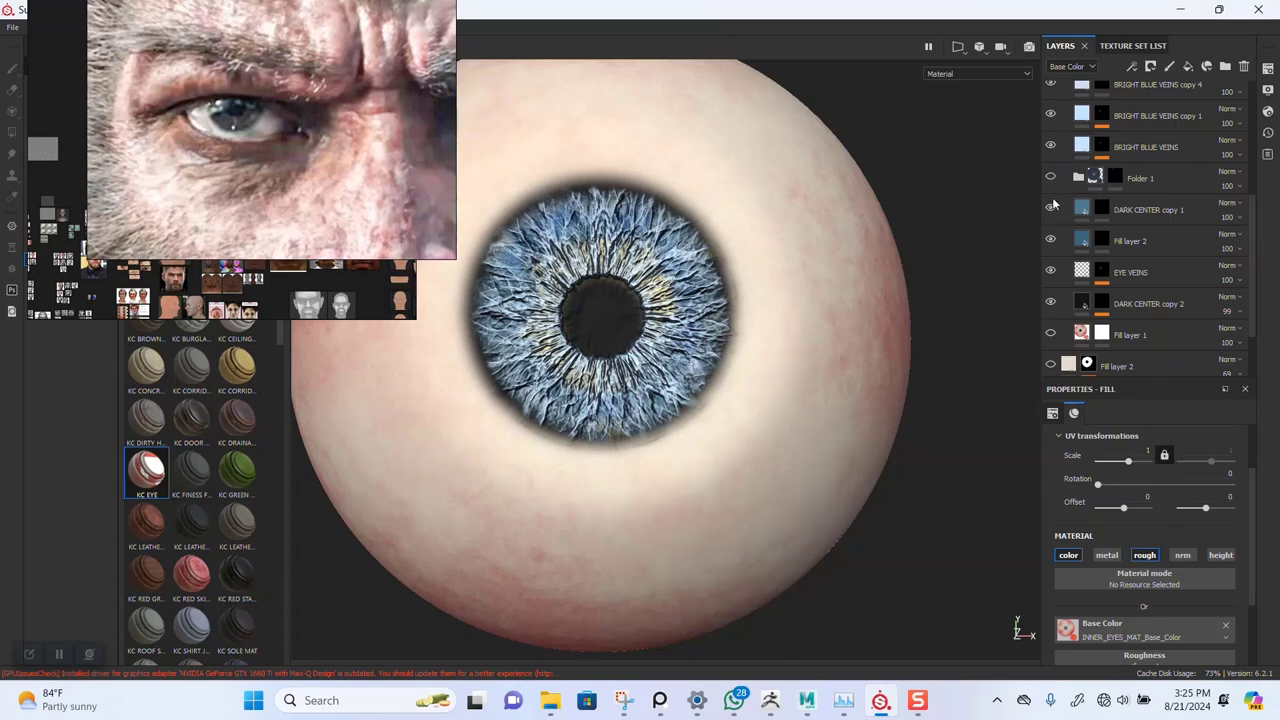
pyautogui.scroll(4, 678, 398)
pyautogui.scroll(-5, 676, 398)
pyautogui.scroll(2, 1082, 258)
pyautogui.scroll(2, 1082, 258)
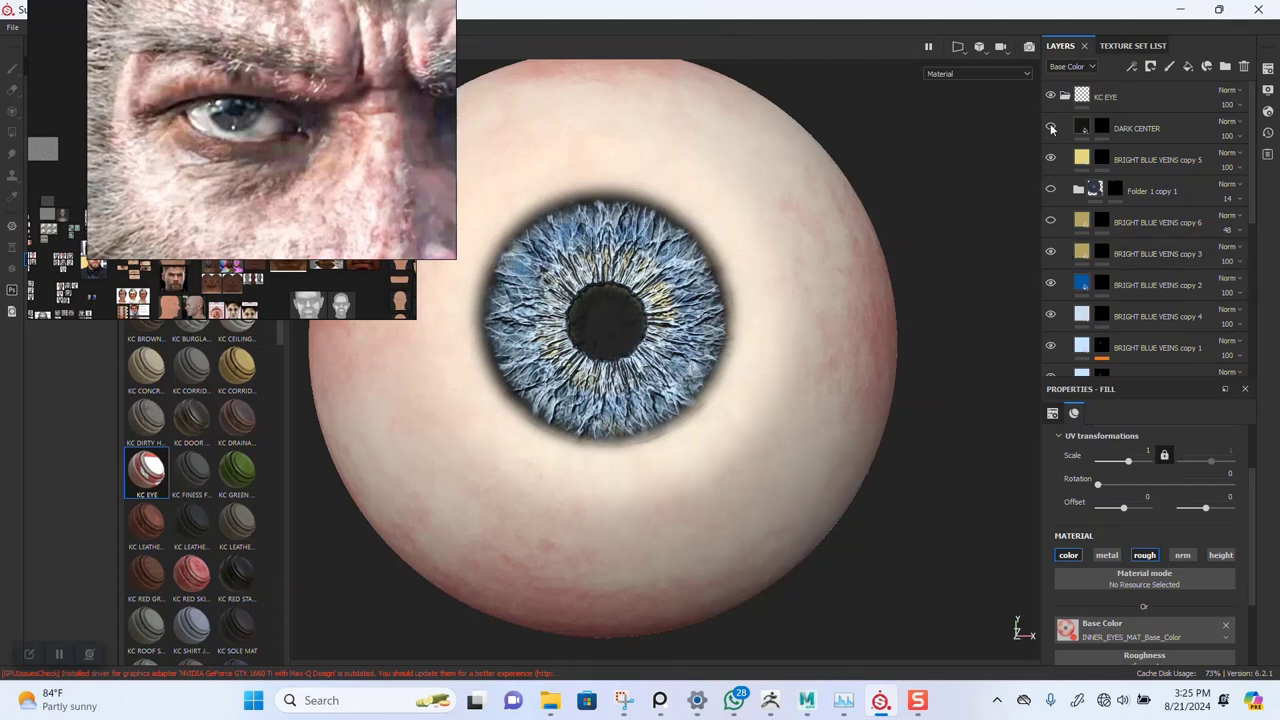
# - Hide the base Fill layer 1 and show only the Fill layer 1 inside the KC EYE folder
pyautogui.click(1051, 188)
pyautogui.scroll(-5, 1098, 254)
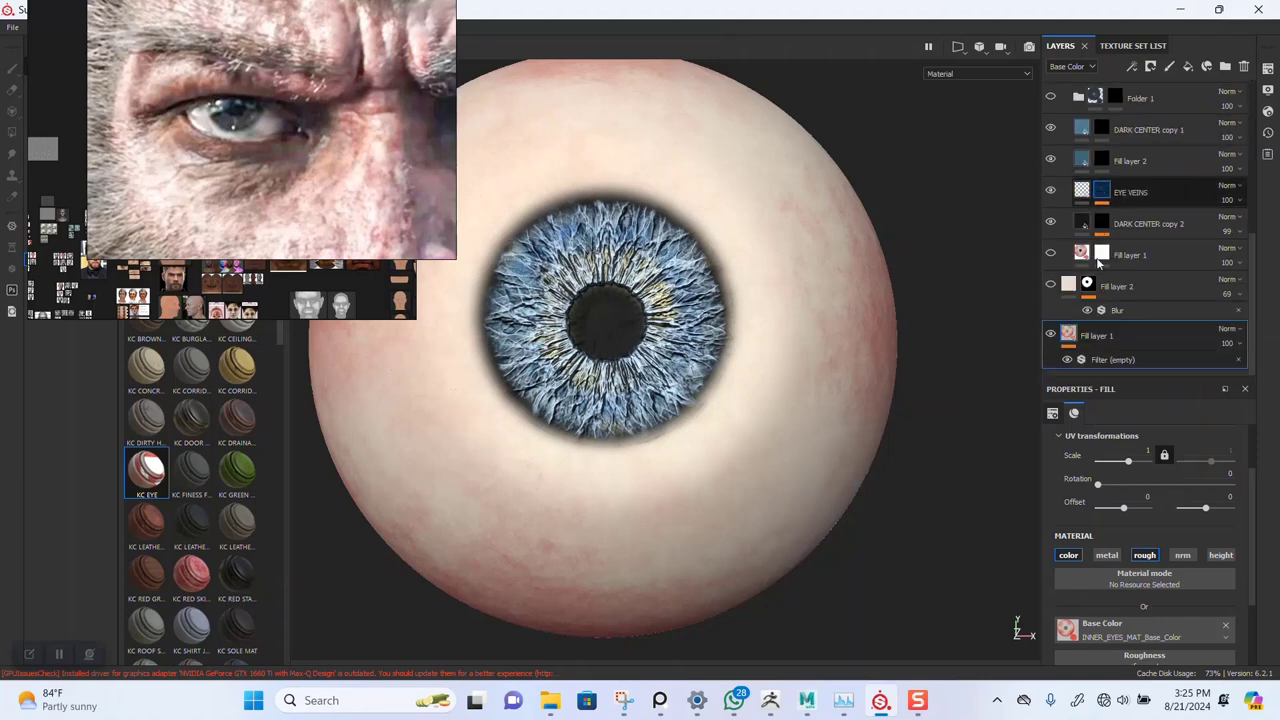
pyautogui.click(1050, 336)
pyautogui.click(1050, 255)
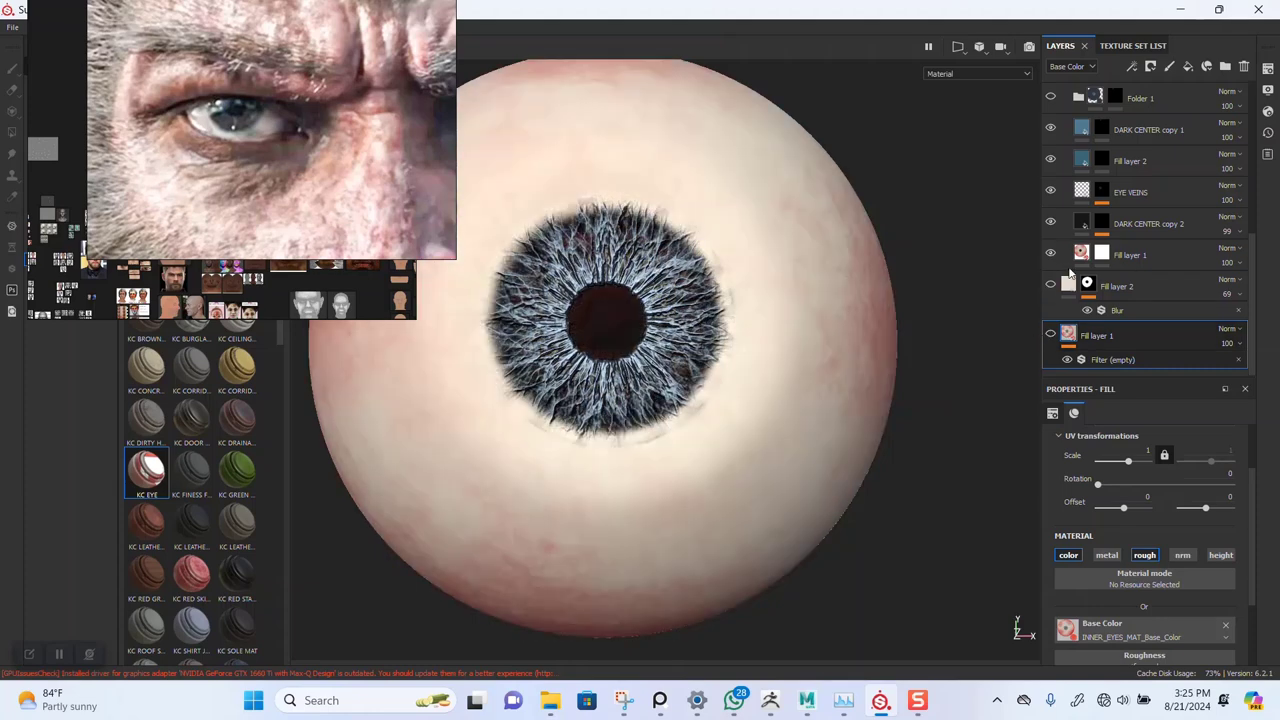
pyautogui.scroll(4, 1062, 262)
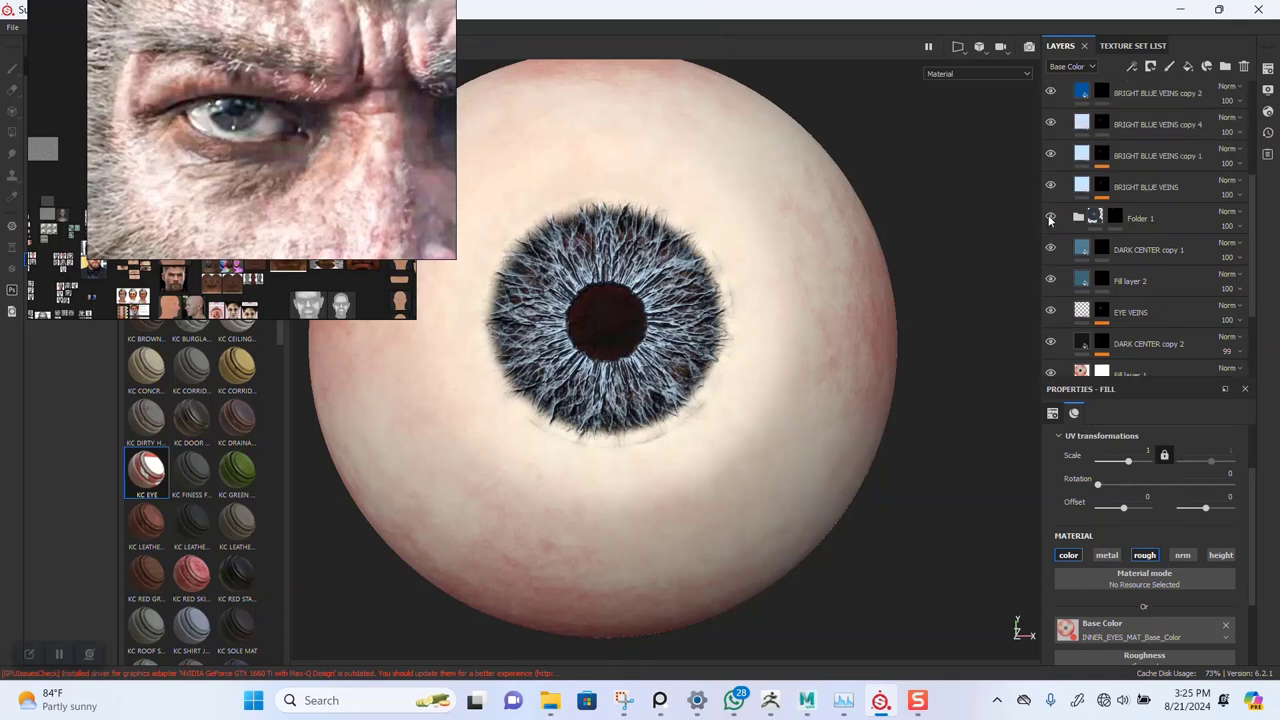
pyautogui.scroll(6, 1060, 228)
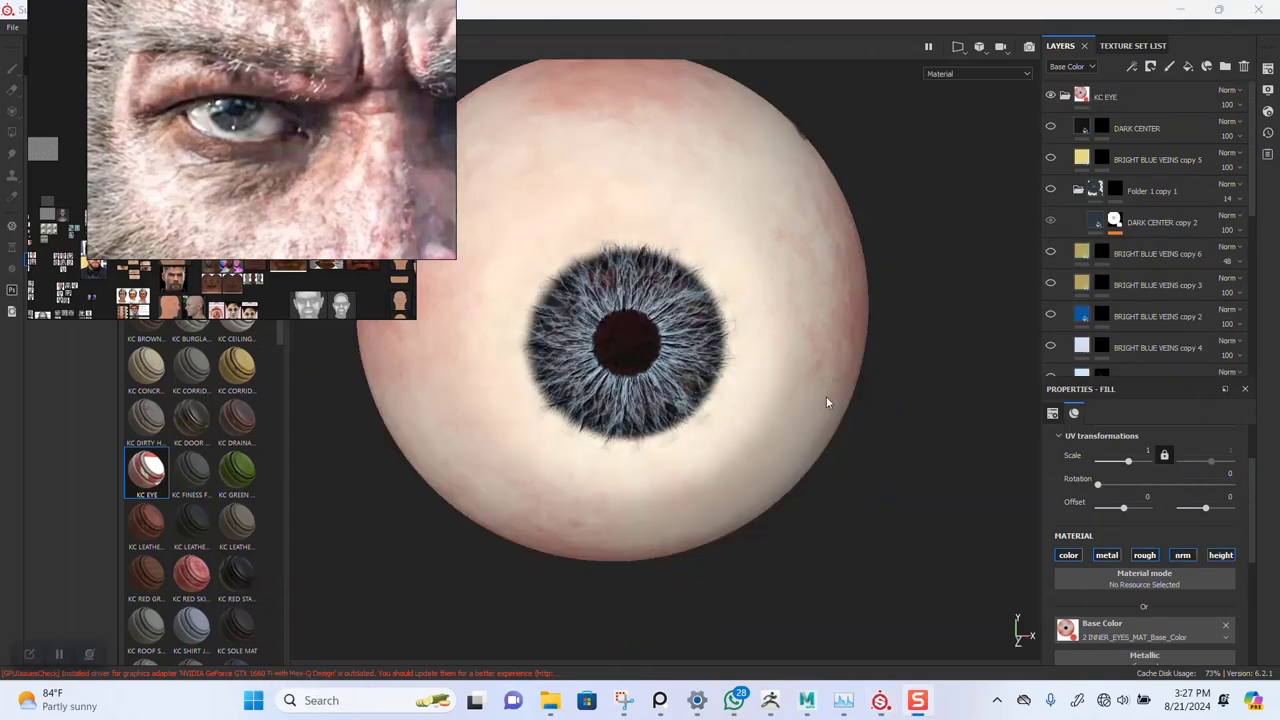
# - Collapse and hide the KC EYE folder, and make both base fill layers visible
pyautogui.keyDown('alt'); pyautogui.moveTo(826, 400); pyautogui.dragTo(815, 362); pyautogui.keyUp('alt')
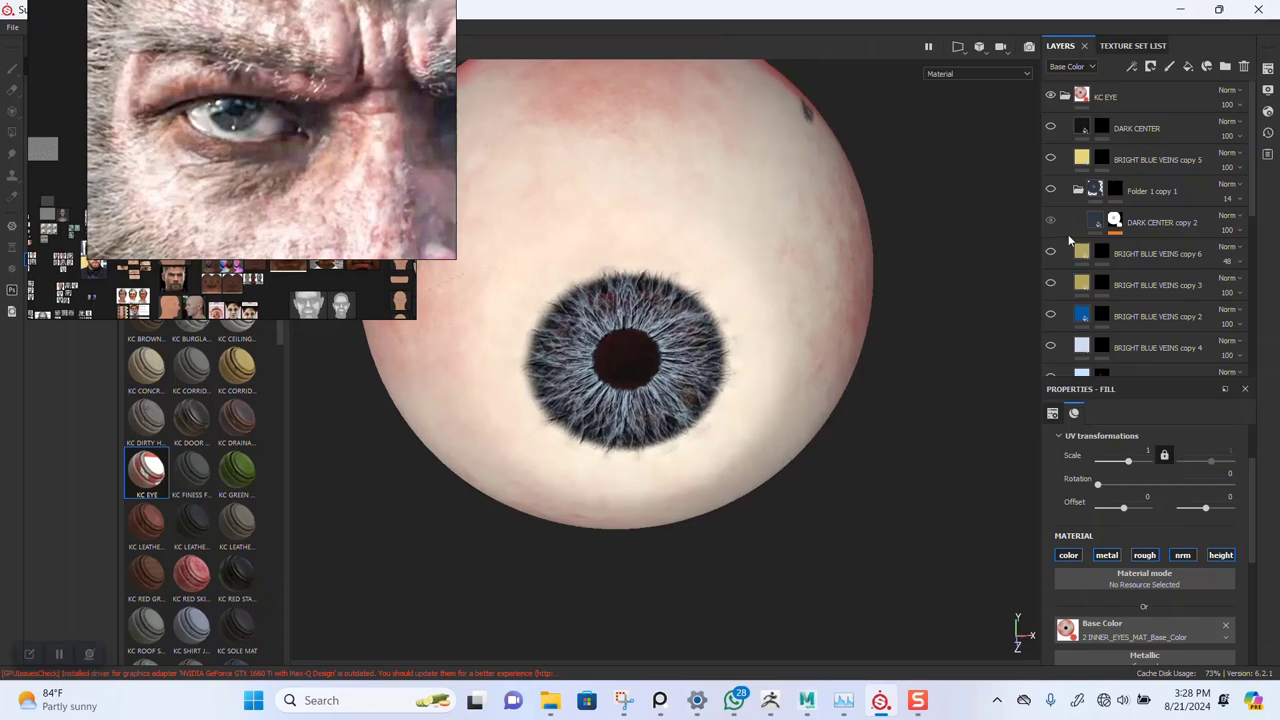
pyautogui.click(1065, 94)
pyautogui.click(1050, 97)
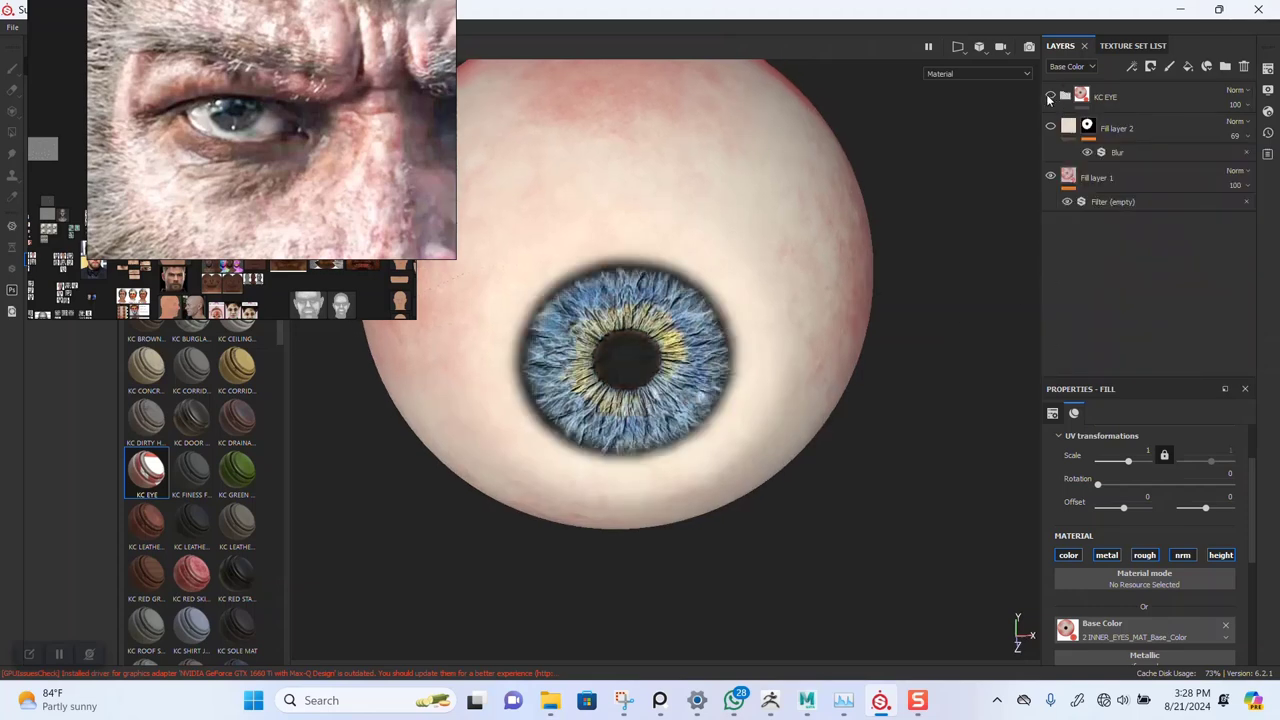
pyautogui.keyDown('alt'); pyautogui.moveTo(963, 271); pyautogui.dragTo(1014, 190); pyautogui.keyUp('alt')
pyautogui.click(1051, 128)
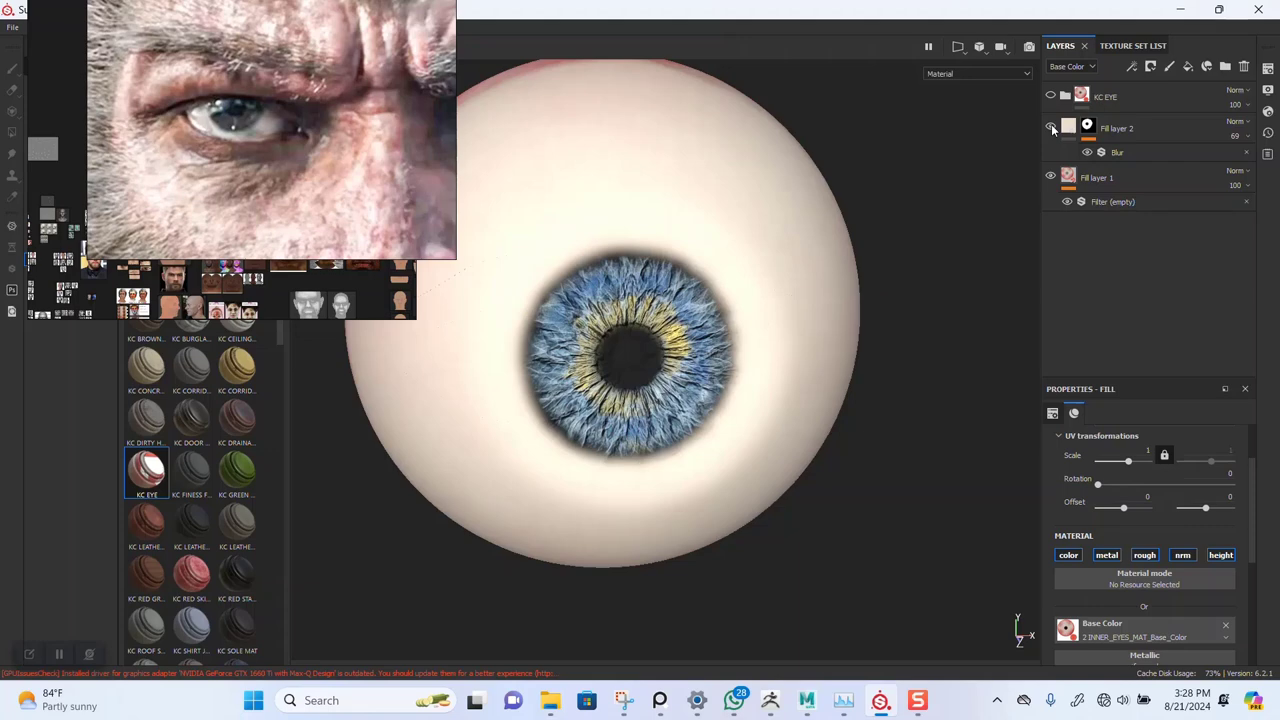
# - Show all texture sets and check the blue eyes in place on the full head
pyautogui.keyDown('alt'); pyautogui.moveTo(744, 410); pyautogui.dragTo(745, 356); pyautogui.keyUp('alt')
pyautogui.click(1130, 46)
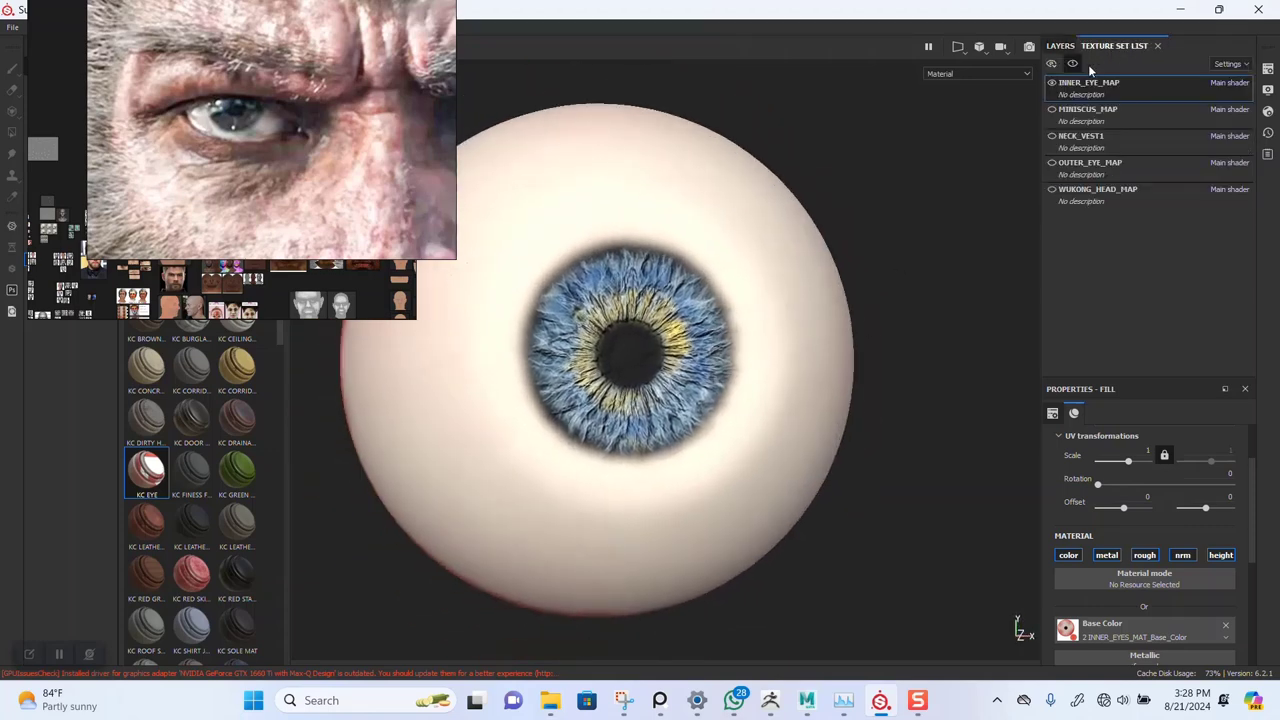
pyautogui.click(1071, 66)
pyautogui.keyDown('alt'); pyautogui.moveTo(838, 455); pyautogui.dragTo(548, 311, button='right'); pyautogui.keyUp('alt')
pyautogui.keyDown('alt'); pyautogui.moveTo(790, 405); pyautogui.dragTo(740, 415); pyautogui.keyUp('alt')
pyautogui.keyDown('alt'); pyautogui.moveTo(769, 420); pyautogui.dragTo(748, 498, button='right'); pyautogui.keyUp('alt')
pyautogui.click(1062, 46)
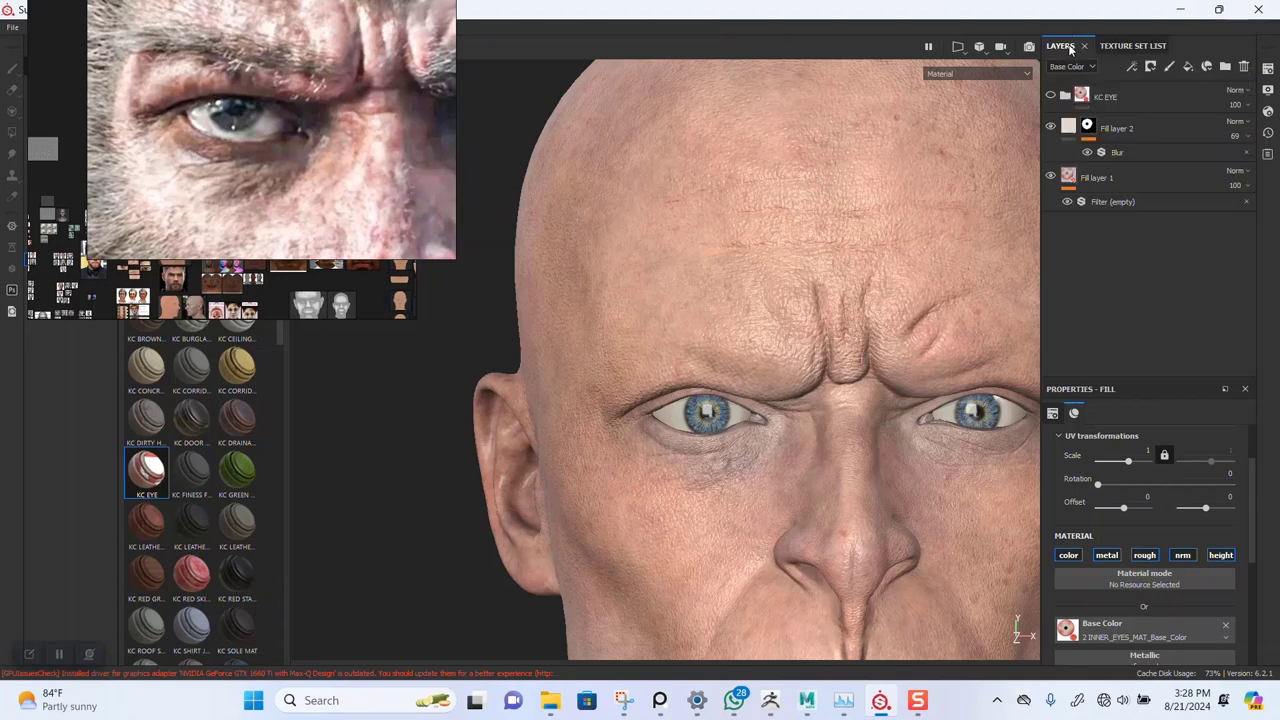
pyautogui.scroll(3, 823, 297)
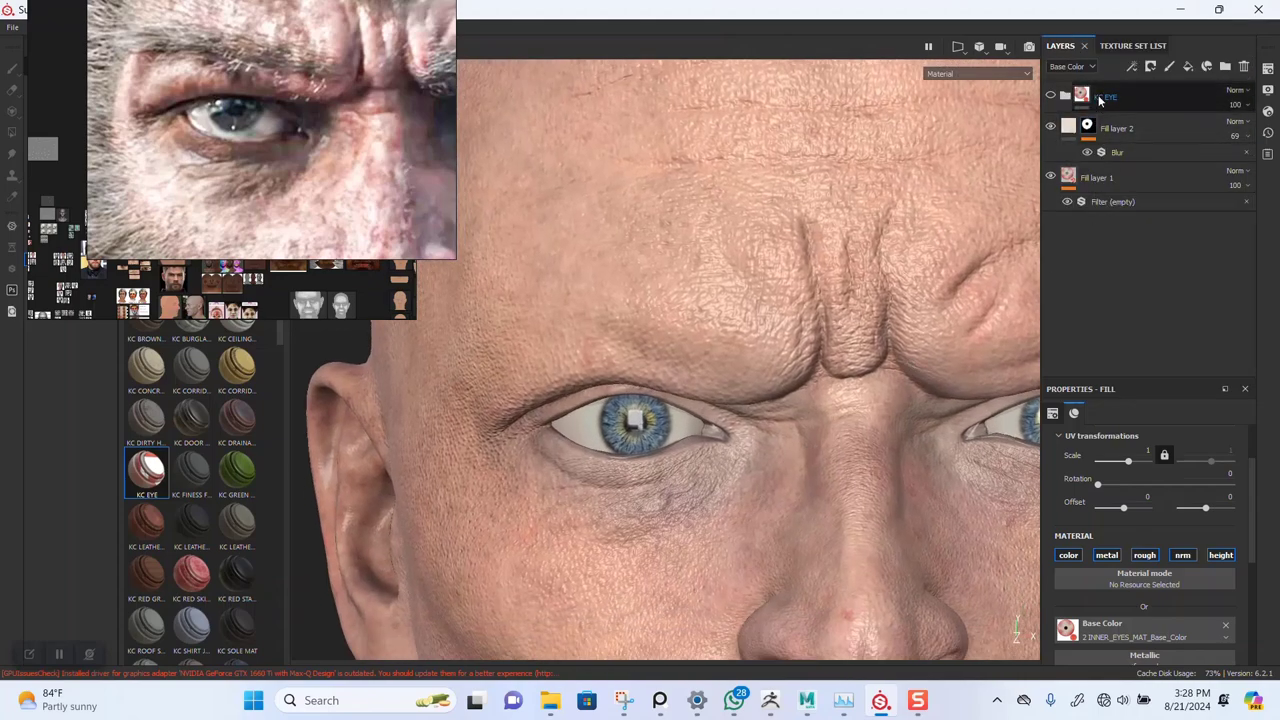
# - Isolate the INNER_EYE_MAP texture set and delete the KC EYE folder from its layer stack
pyautogui.click(1133, 46)
pyautogui.click(1074, 63)
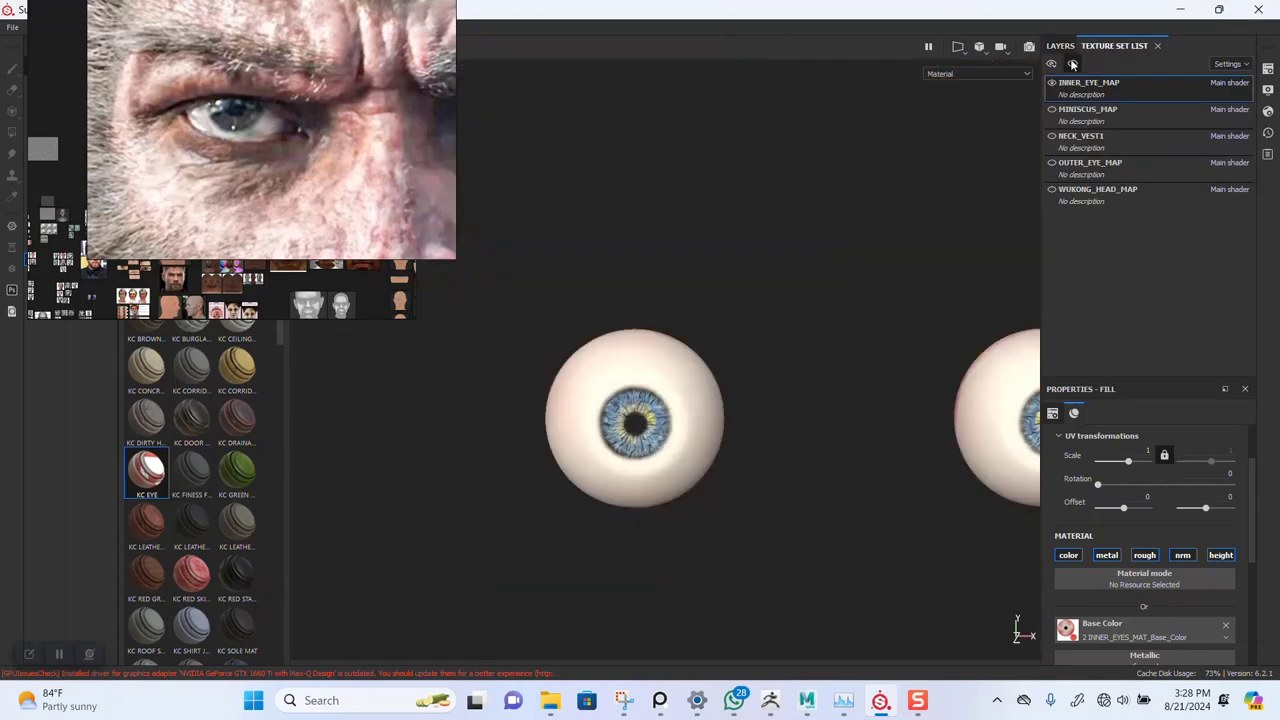
pyautogui.keyDown('alt'); pyautogui.moveTo(740, 441); pyautogui.dragTo(721, 385, button='middle'); pyautogui.keyUp('alt')
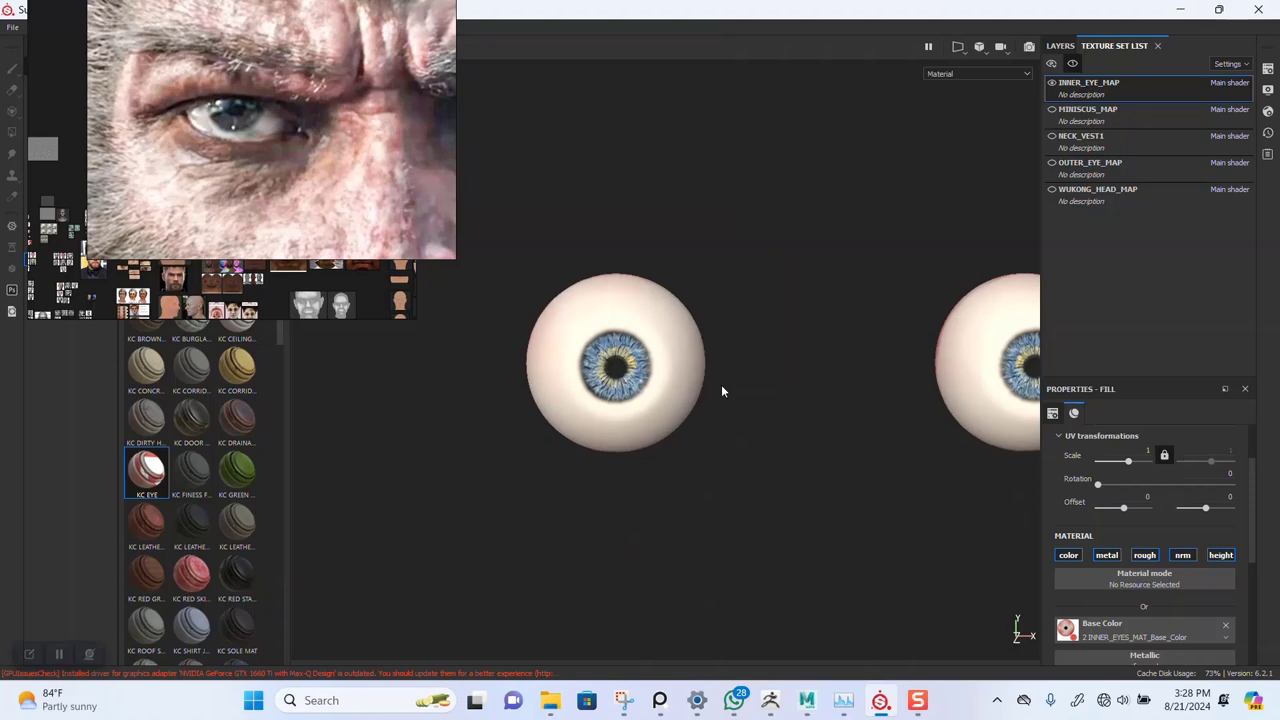
pyautogui.click(1057, 46)
pyautogui.scroll(5, 609, 360)
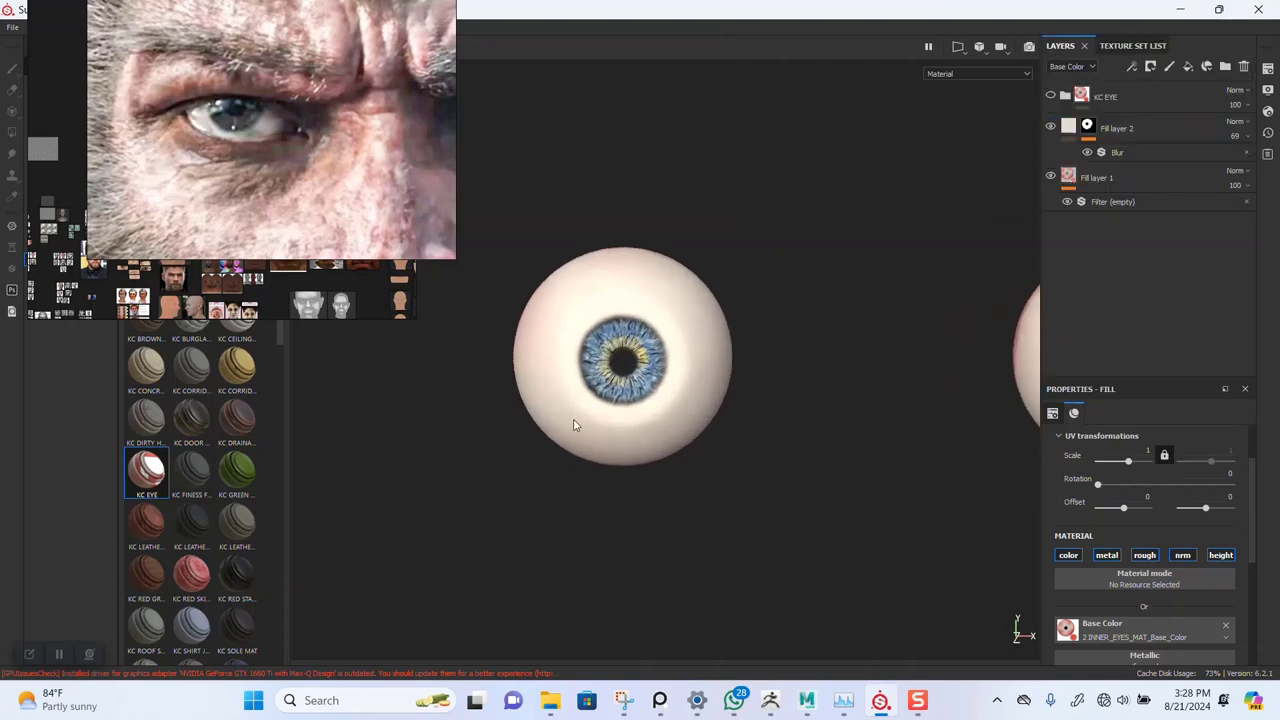
pyautogui.click(1106, 98)
pyautogui.press('Delete')
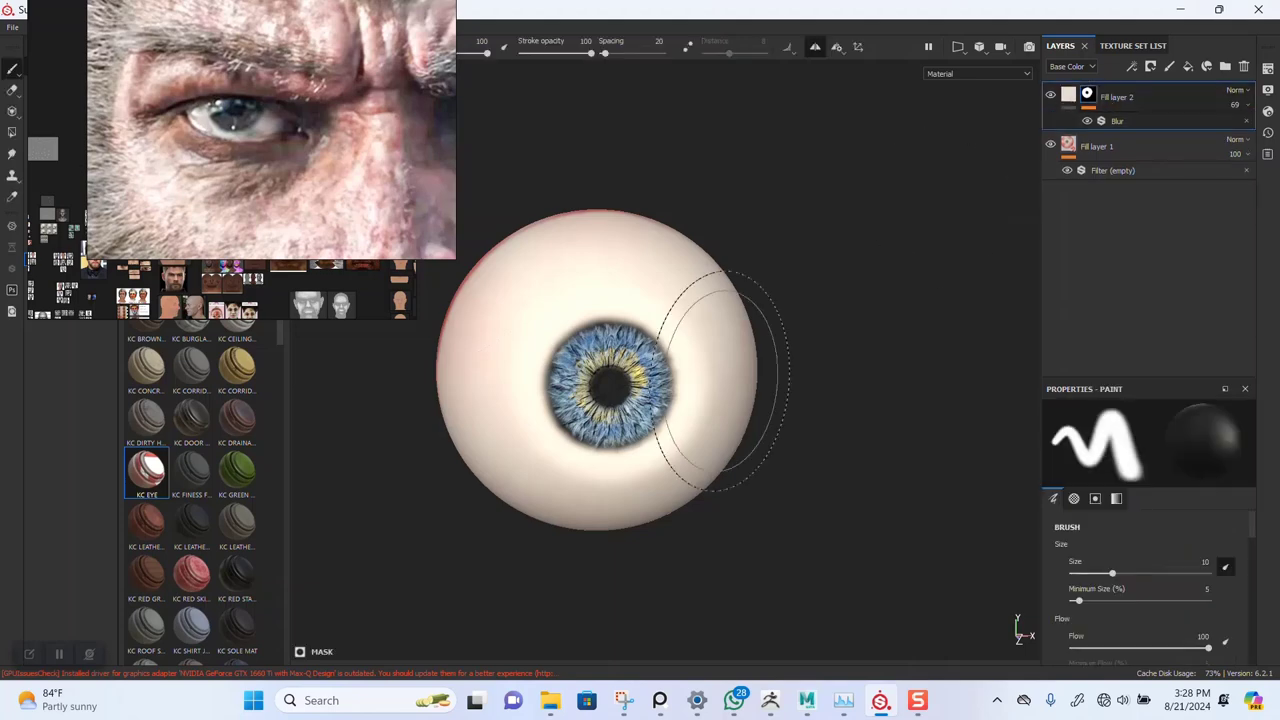
# - Add a new fill layer above Fill layer 2 on the inner eye
pyautogui.scroll(2, 667, 343)
pyautogui.keyDown('alt'); pyautogui.moveTo(683, 434); pyautogui.dragTo(760, 432, button='middle'); pyautogui.keyUp('alt')
pyautogui.scroll(2, 732, 450)
pyautogui.keyDown('alt'); pyautogui.moveTo(718, 476); pyautogui.dragTo(693, 438); pyautogui.keyUp('alt')
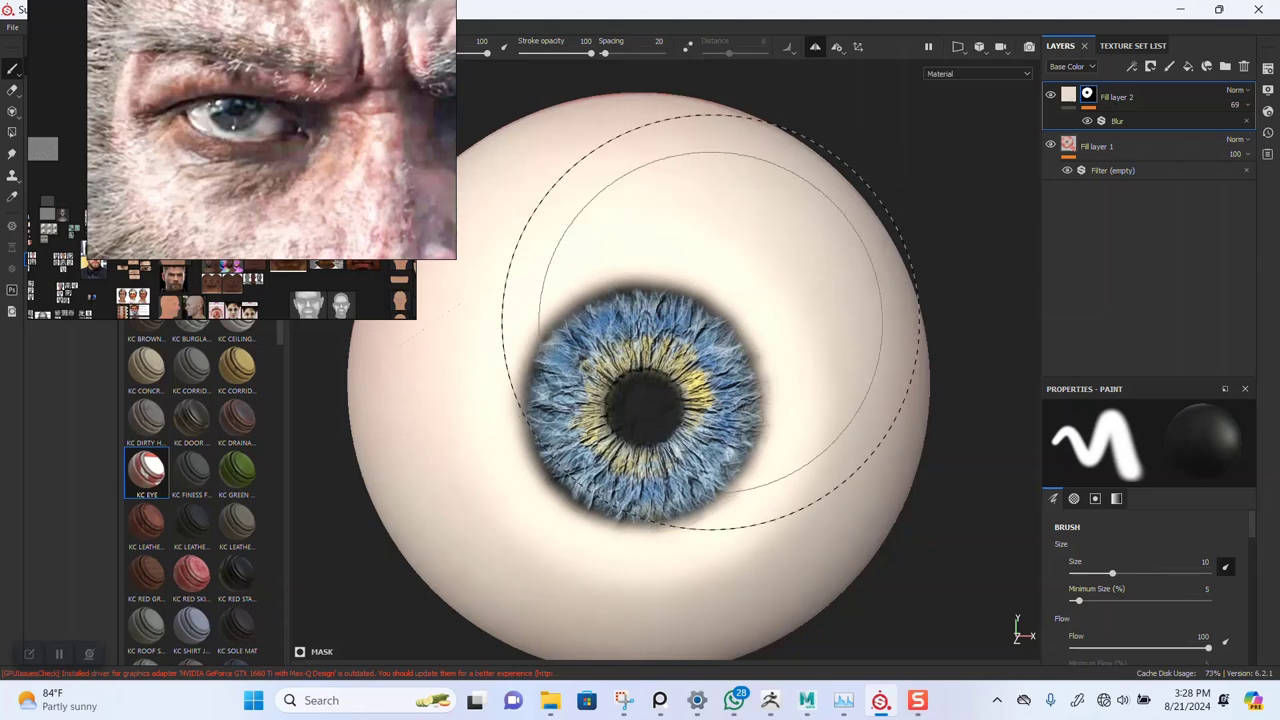
pyautogui.scroll(5, 654, 353)
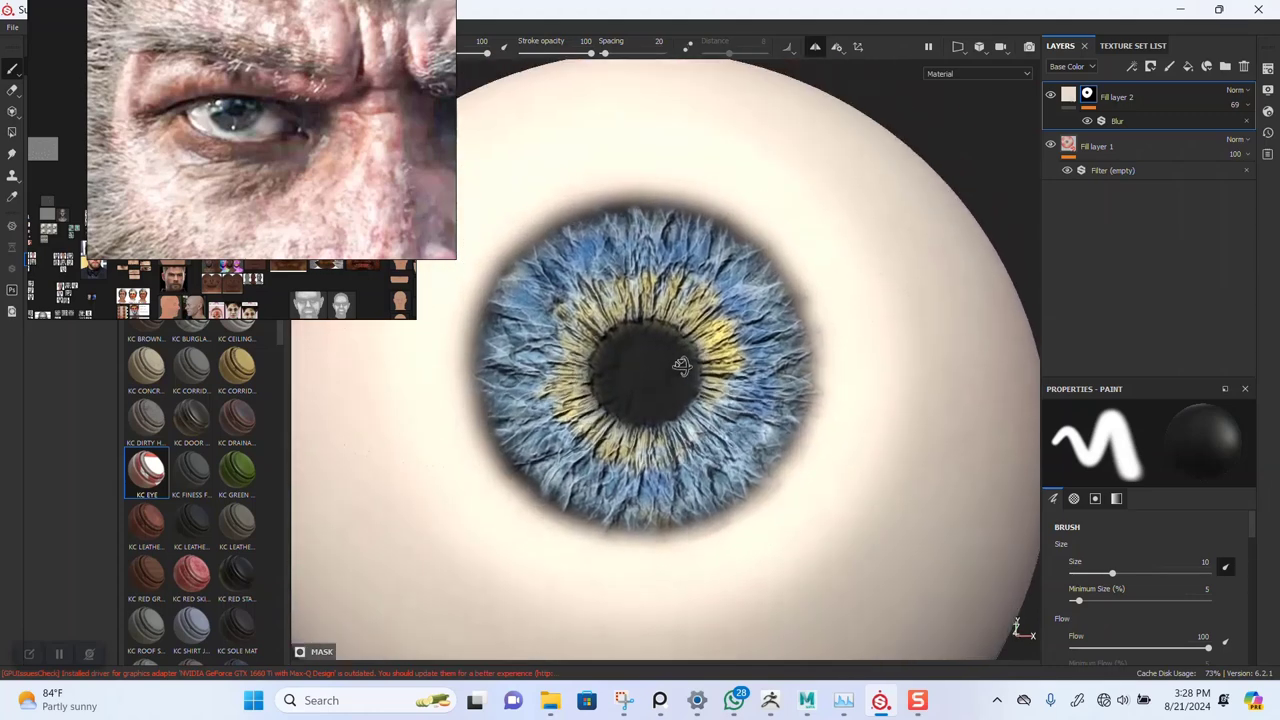
pyautogui.moveTo(681, 366)
pyautogui.keyDown('alt'); pyautogui.mouseDown()
pyautogui.moveTo(677, 249)
pyautogui.moveTo(675, 385)
pyautogui.mouseUp(); pyautogui.keyUp('alt')
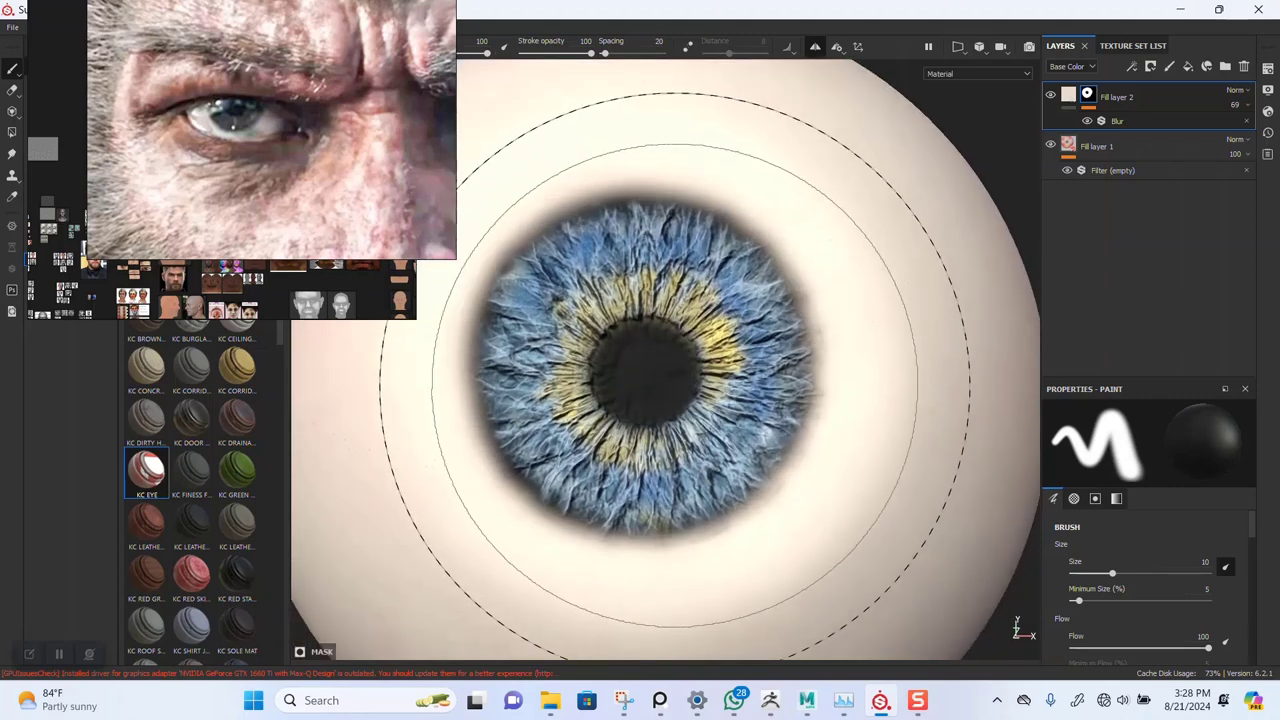
pyautogui.click(1188, 67)
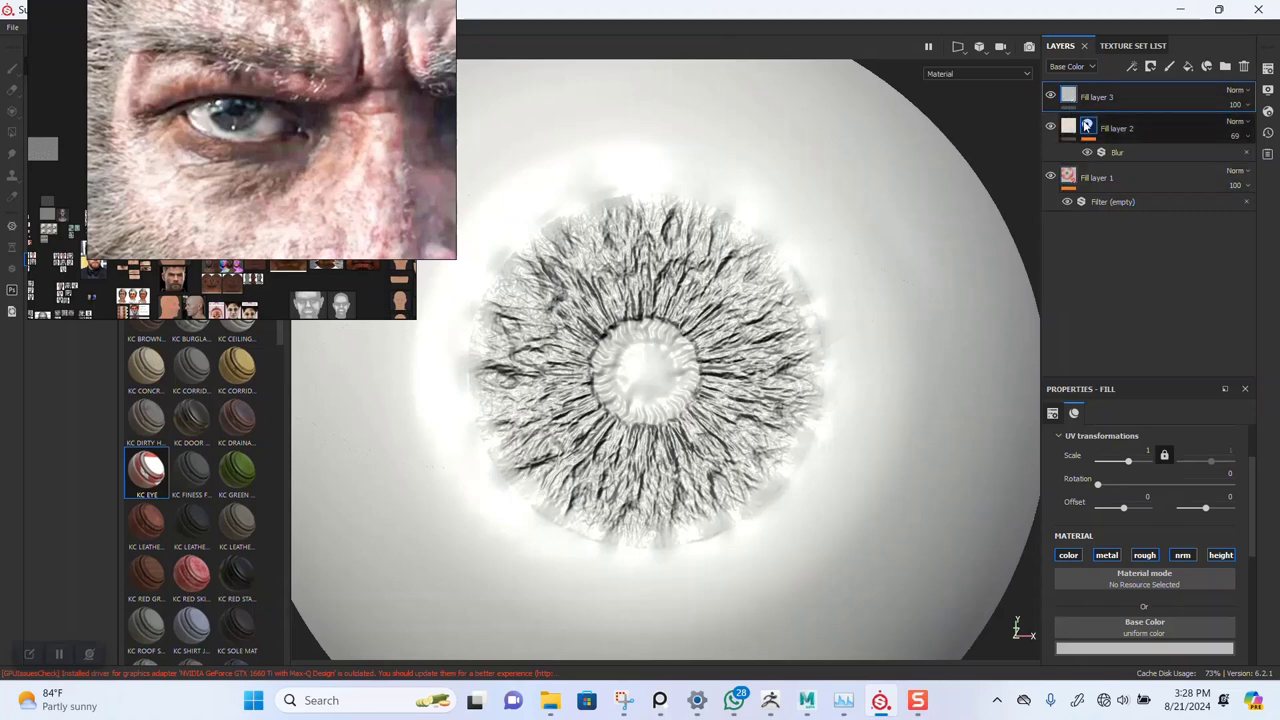
# - Sample the new fill layer's base color from the iris in the reference photo and adjust it to a muted purple-grey
pyautogui.scroll(-3, 1125, 545)
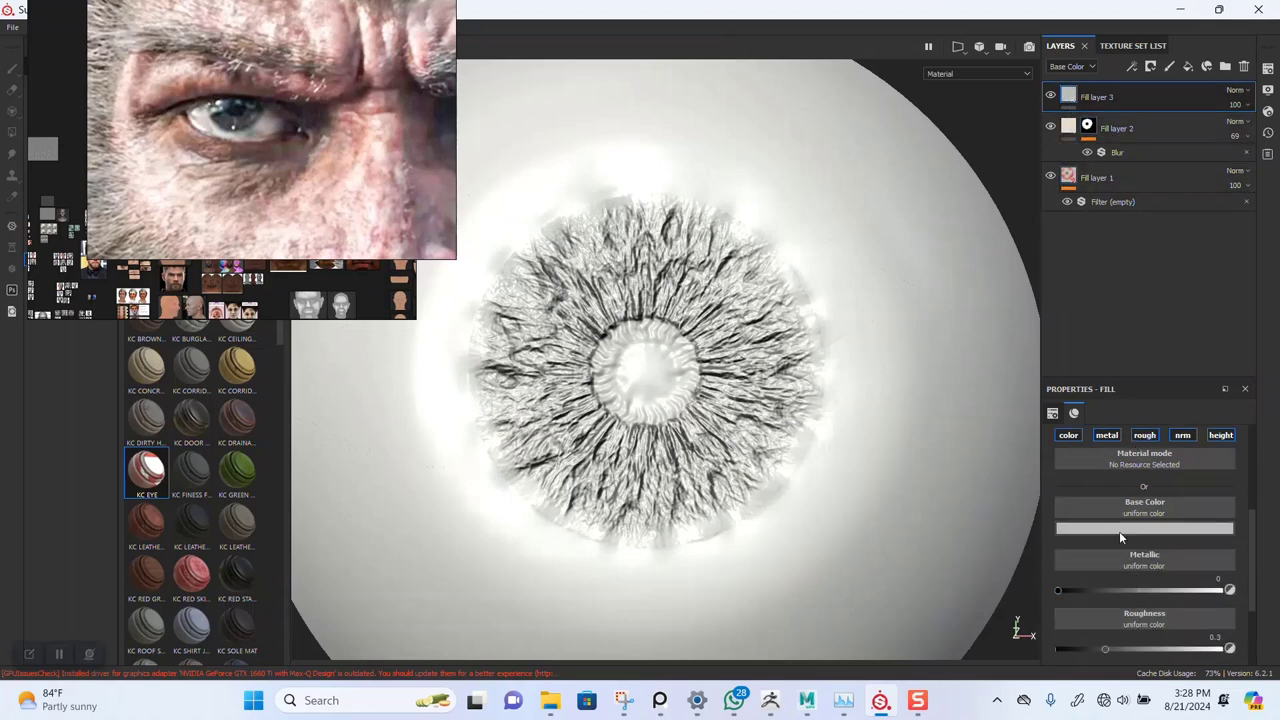
pyautogui.click(1120, 530)
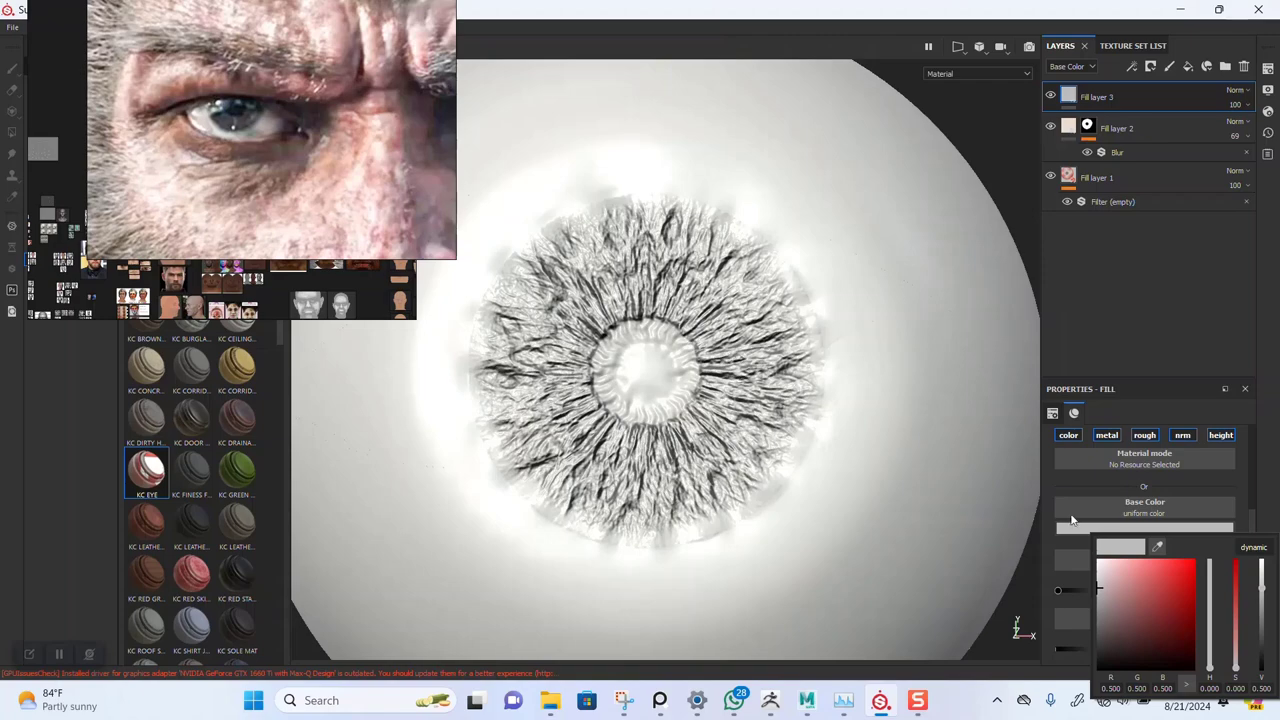
pyautogui.click(1157, 547)
pyautogui.click(228, 115)
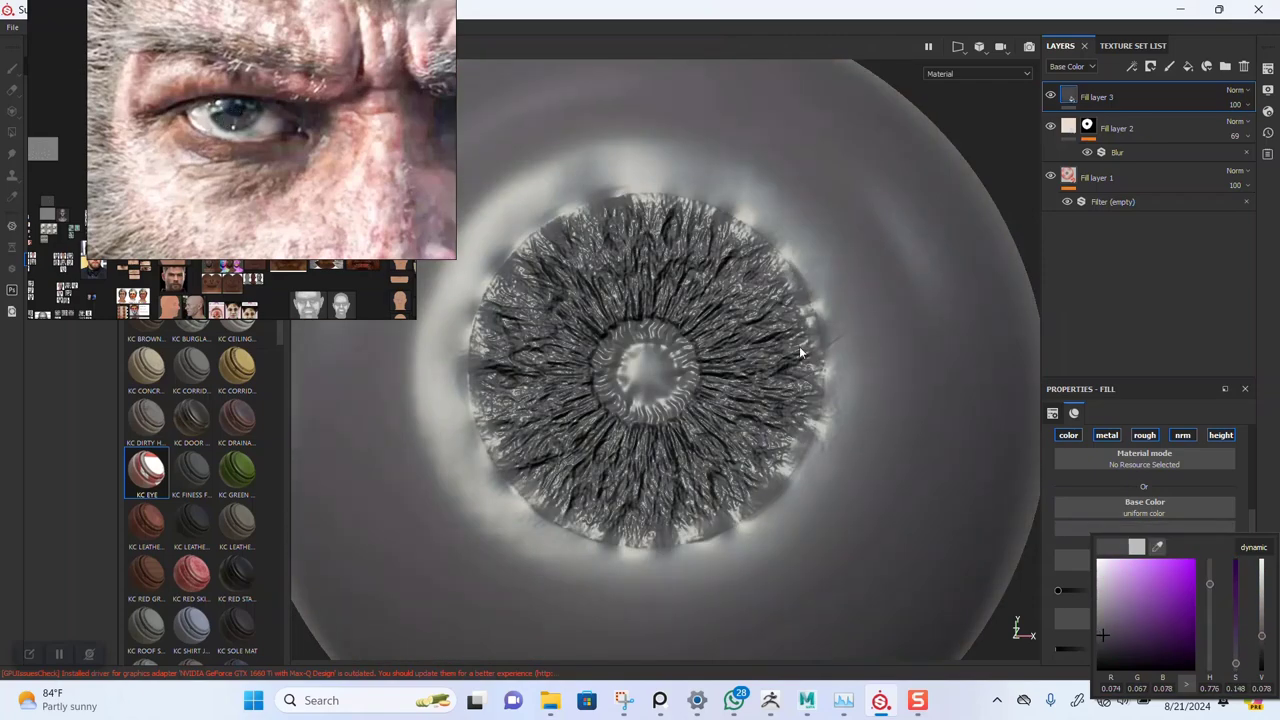
pyautogui.moveTo(1118, 633); pyautogui.dragTo(1107, 633)
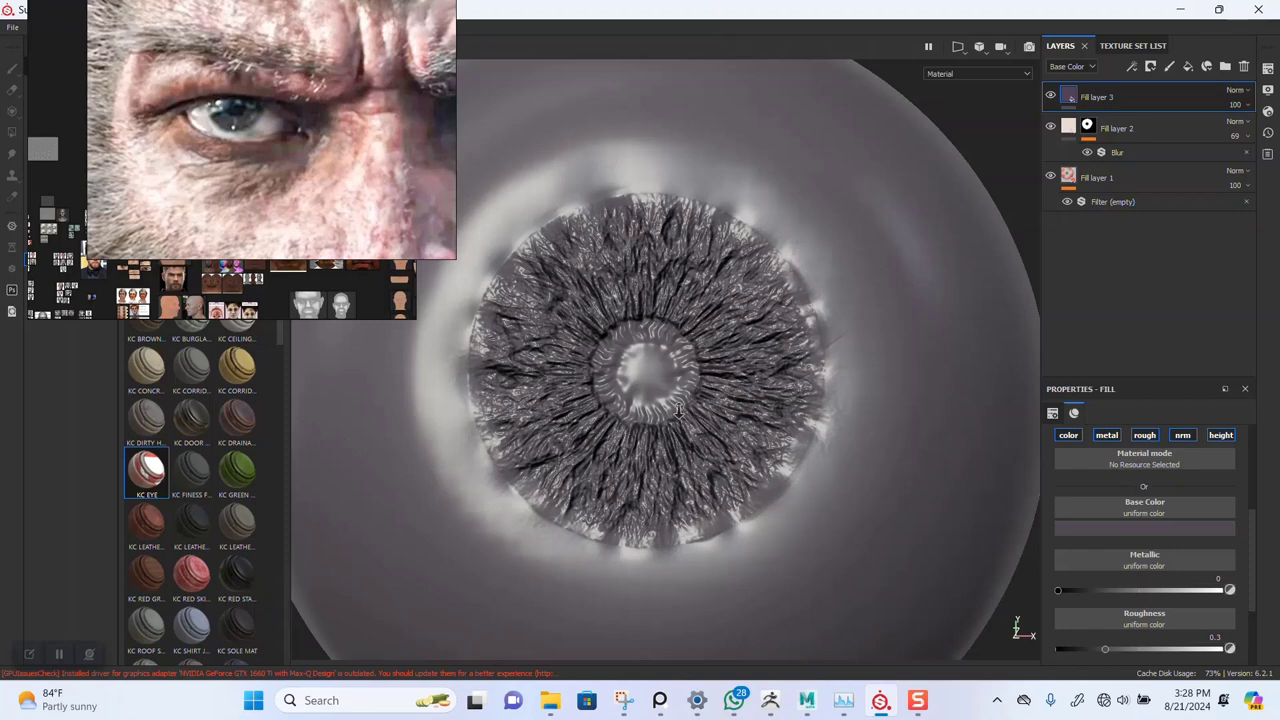
# - Disable the metallic channel on Fill layer 3 and set its roughness to 0.884
pyautogui.scroll(-2, 822, 267)
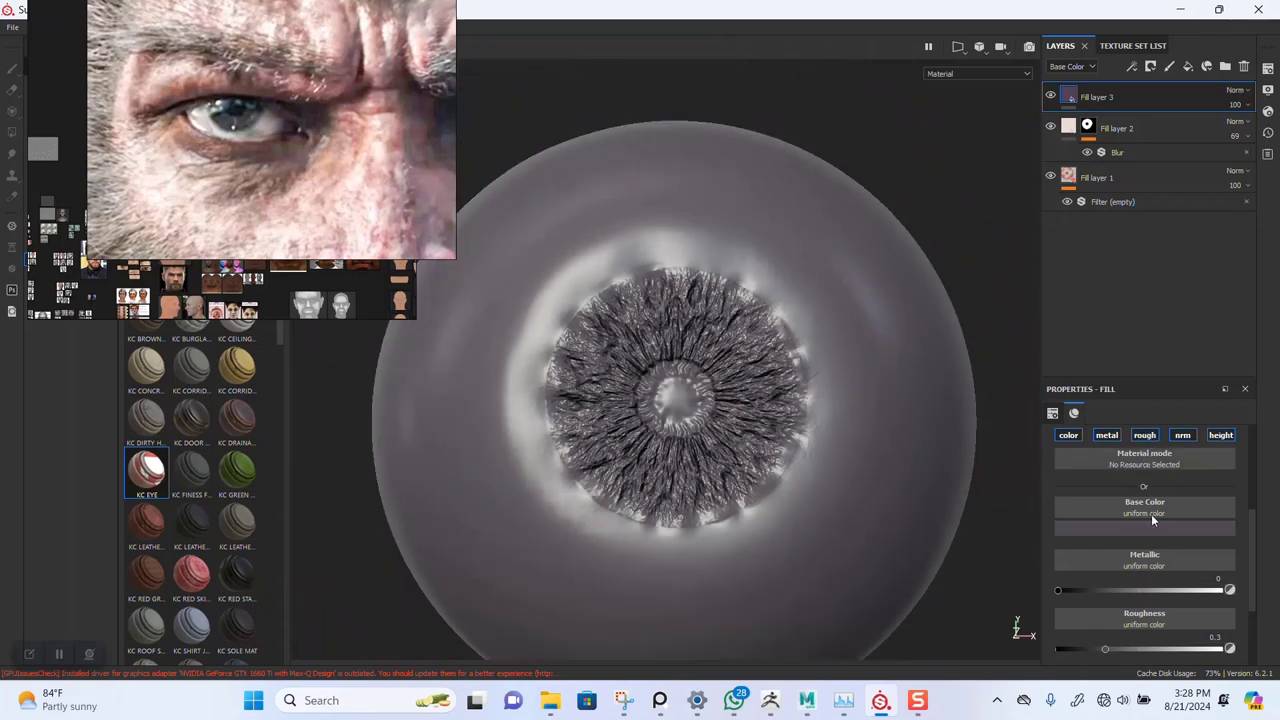
pyautogui.click(1106, 435)
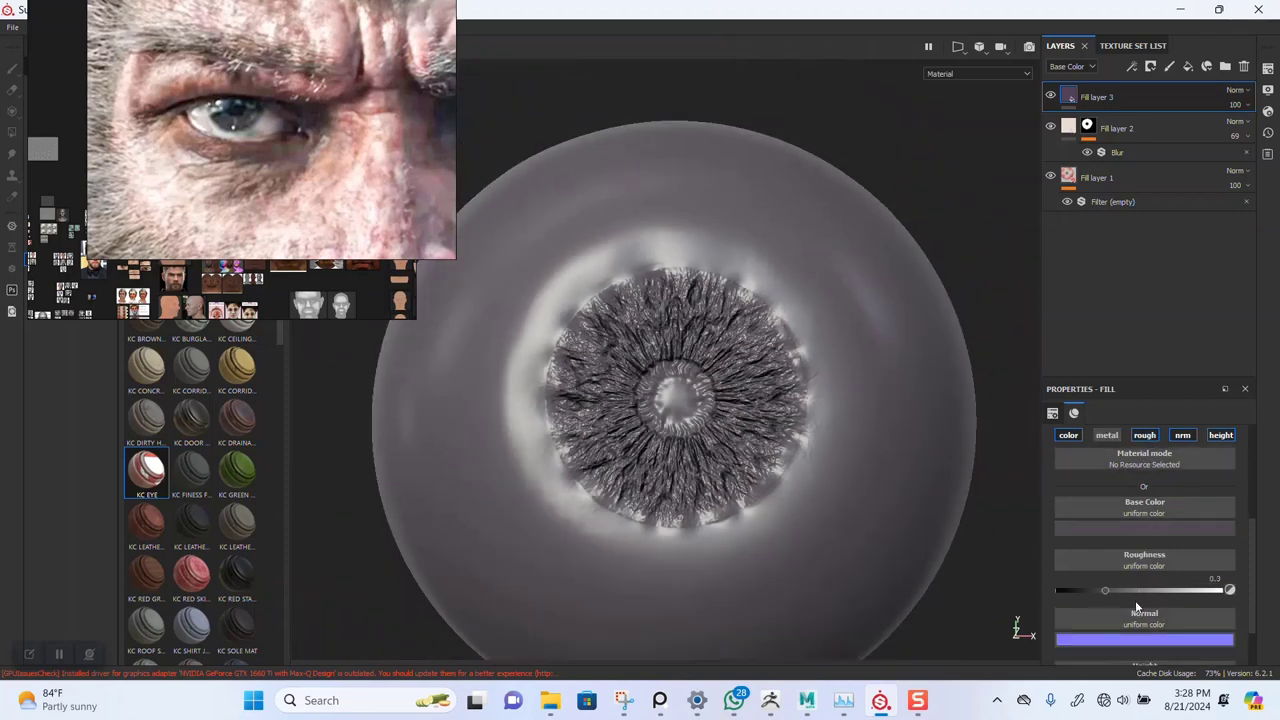
pyautogui.moveTo(1129, 594); pyautogui.dragTo(1204, 593)
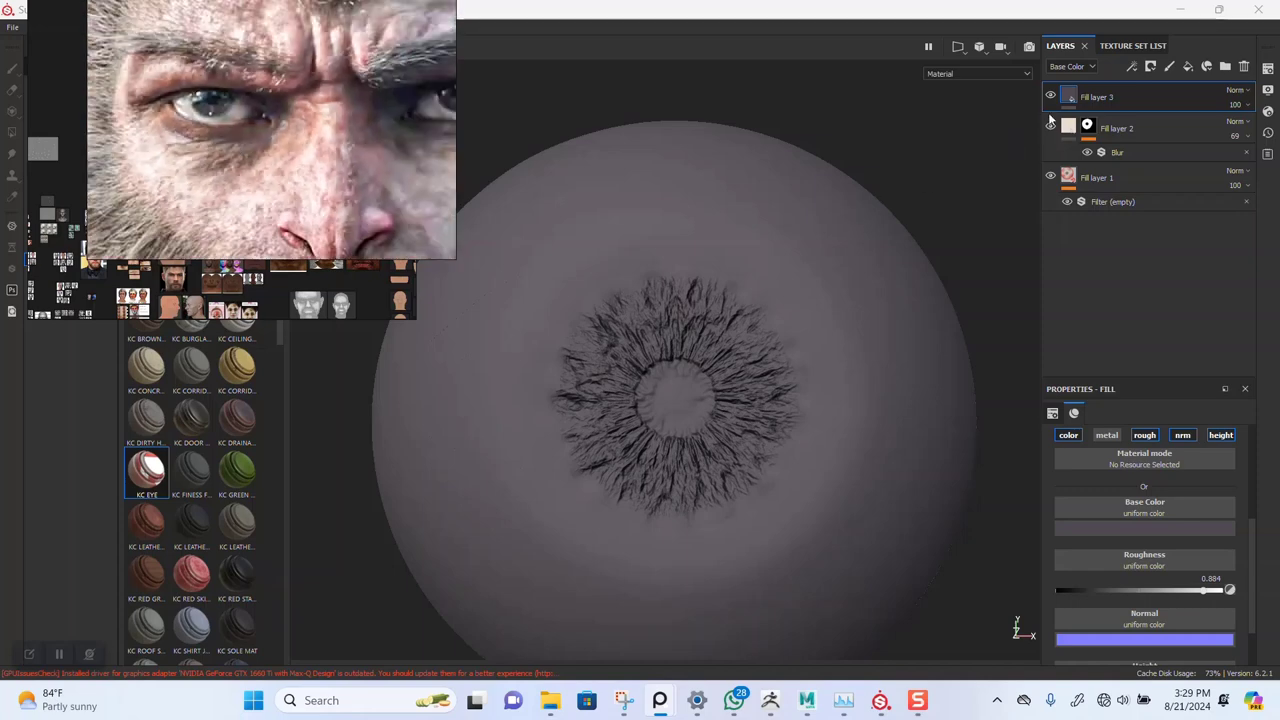
# - Add a black mask to Fill layer 3 and reduce the mask brush size to 4.68
pyautogui.rightClick(1070, 95)
pyautogui.click(1107, 113)
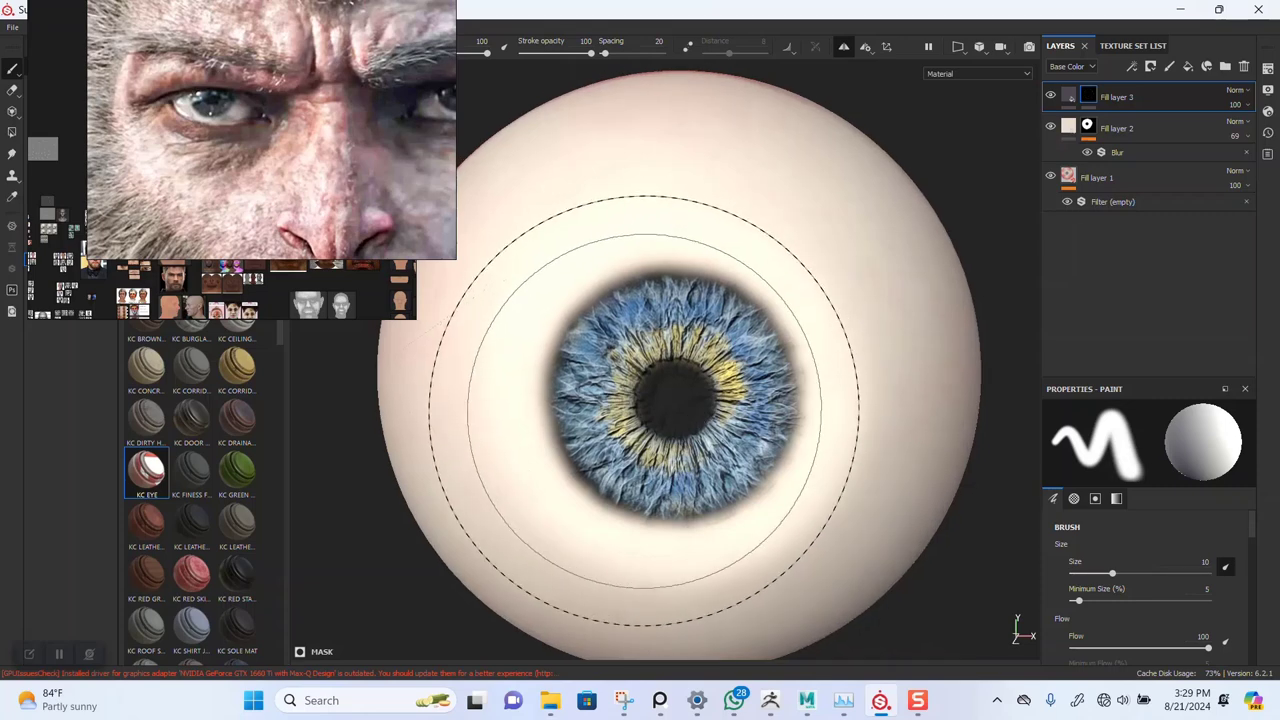
pyautogui.keyDown('ctrl'); pyautogui.moveTo(640, 390); pyautogui.dragTo(600, 390, button='right'); pyautogui.keyUp('ctrl')
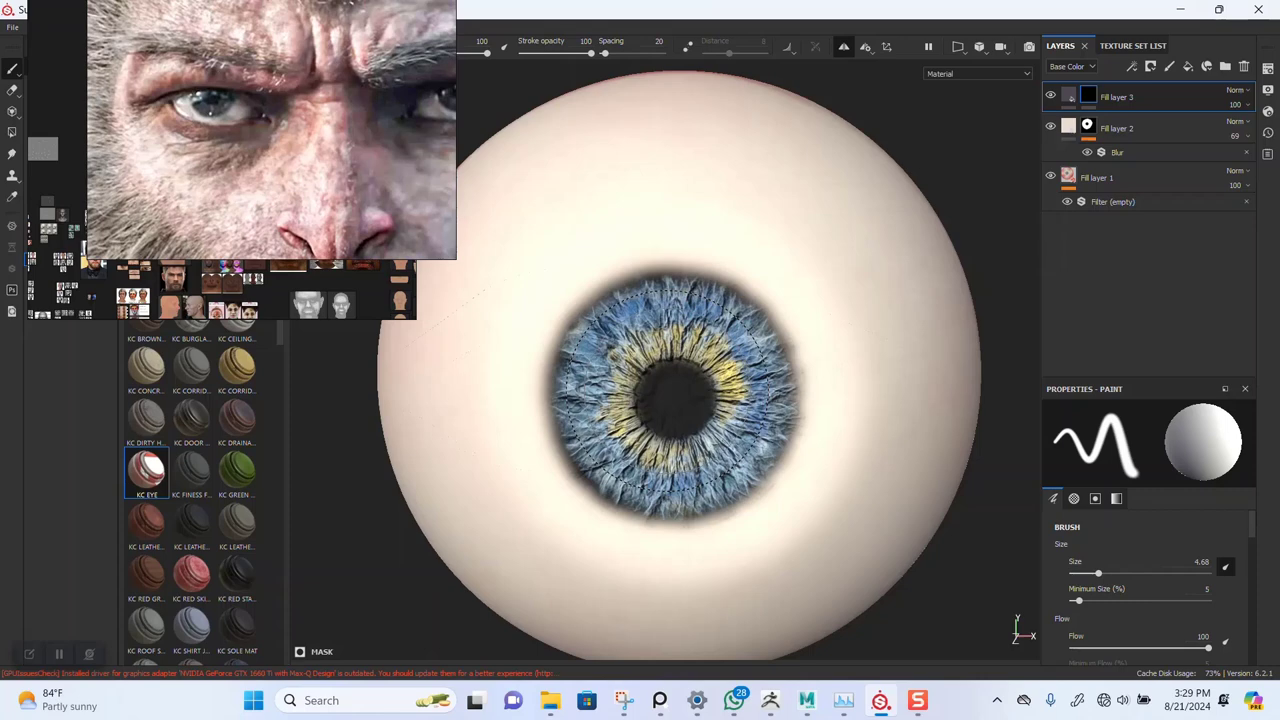
pyautogui.click(677, 390)
pyautogui.hotkey('ctrl', 'z')
pyautogui.press(']')
pyautogui.press(']')
pyautogui.press(']')
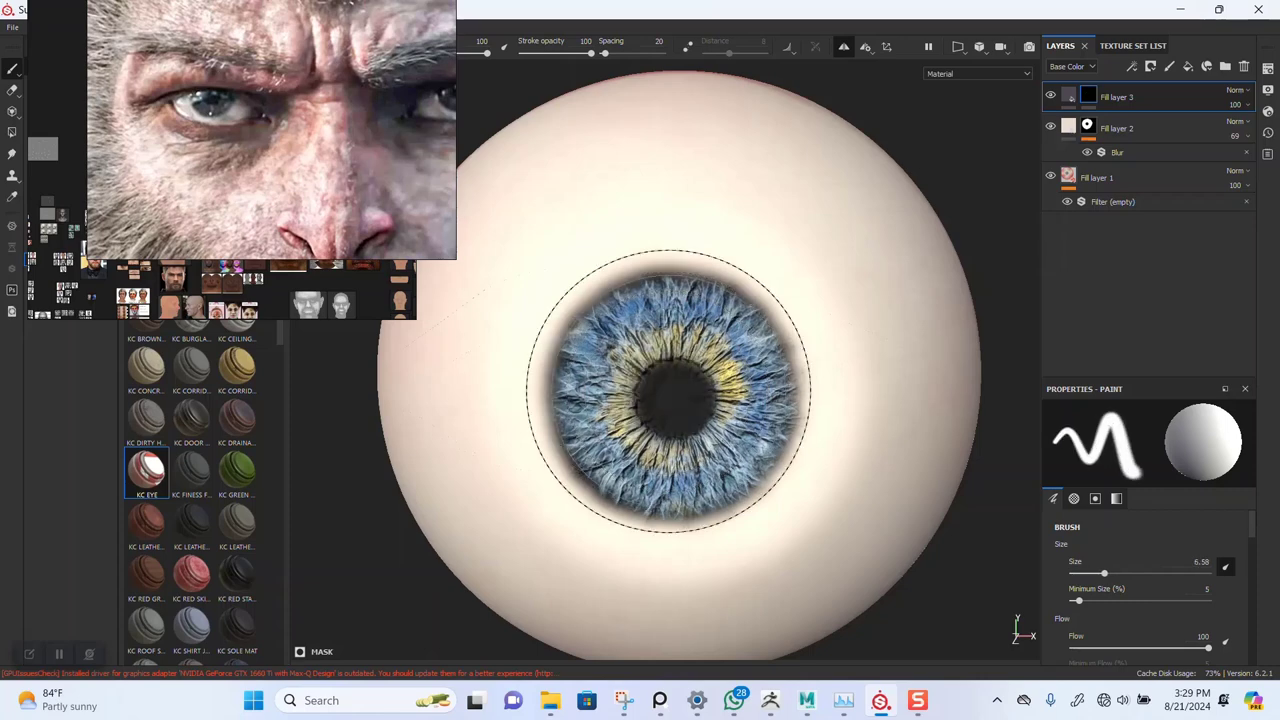
pyautogui.click(669, 391)
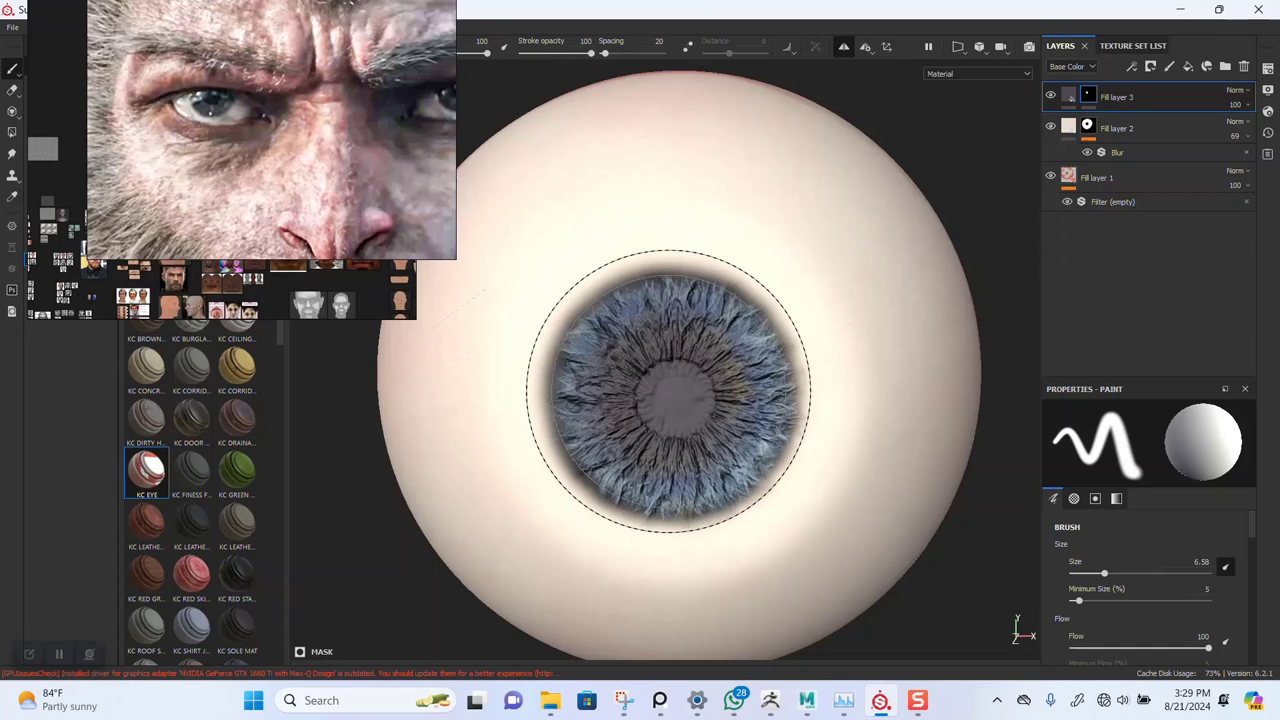
pyautogui.hotkey('ctrl', 'z')
# - Paint the entire iris into Fill layer 3's mask, using brush sizes 5.59 and 6.58 to cover it out to the rim
pyautogui.keyDown('ctrl'); pyautogui.moveTo(668, 390); pyautogui.dragTo(650, 390, button='right'); pyautogui.keyUp('ctrl')
pyautogui.click(667, 392)
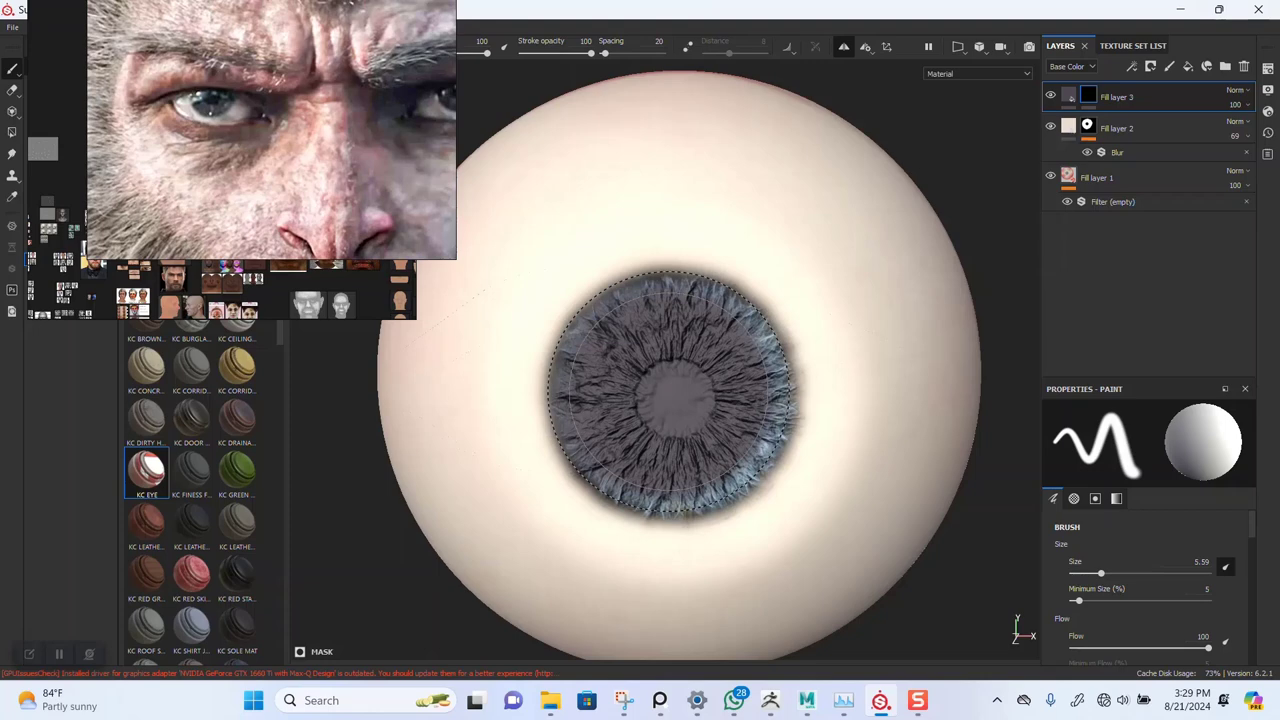
pyautogui.keyDown('ctrl'); pyautogui.moveTo(671, 392); pyautogui.dragTo(690, 392, button='right'); pyautogui.keyUp('ctrl')
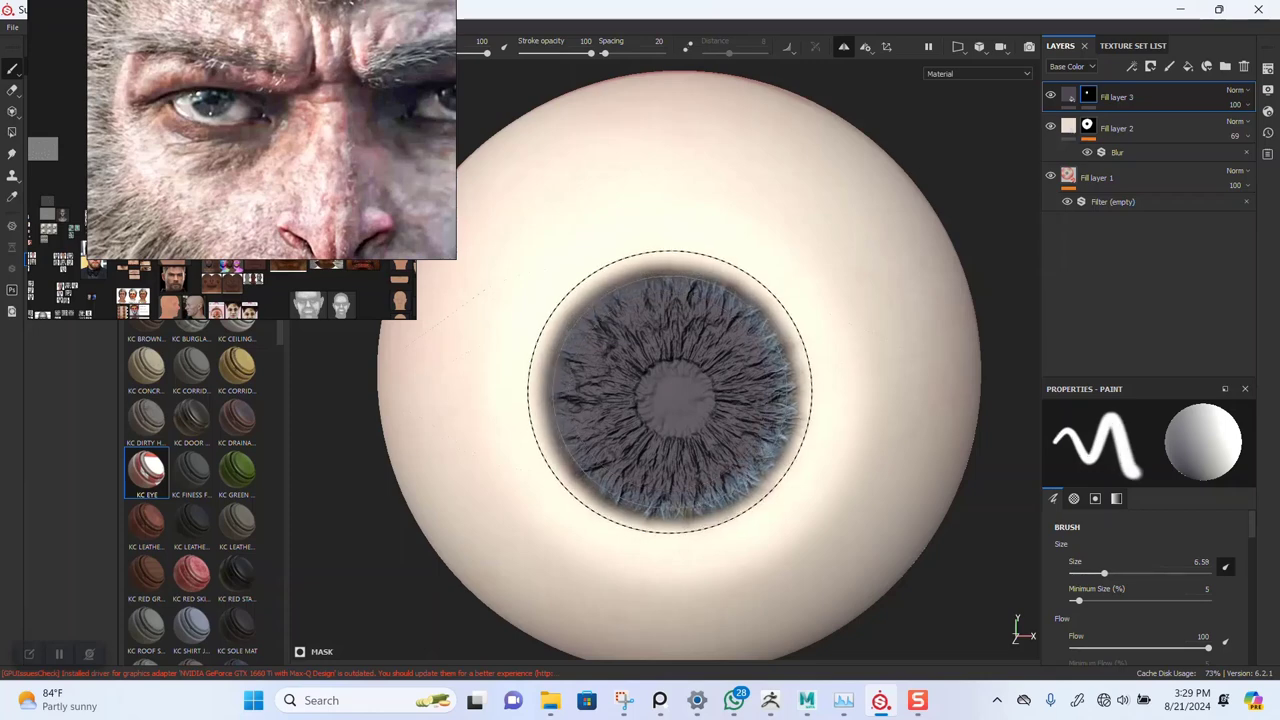
pyautogui.click(671, 397)
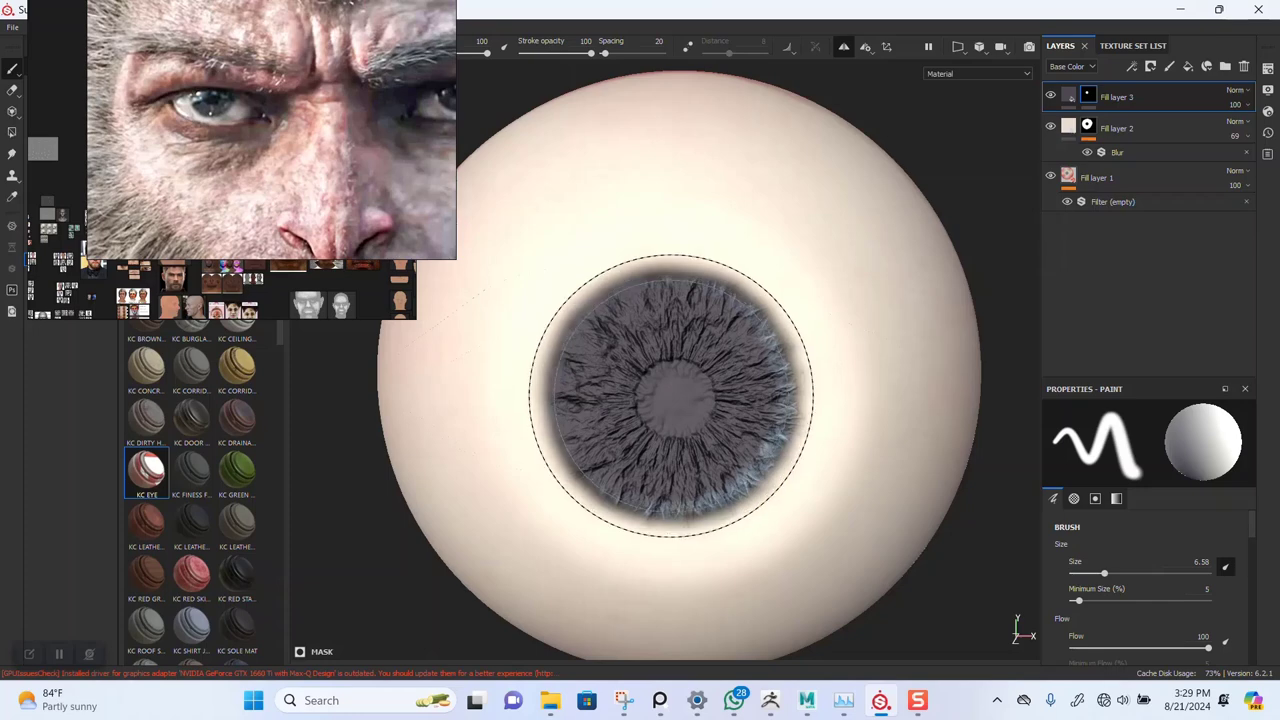
pyautogui.press('[')
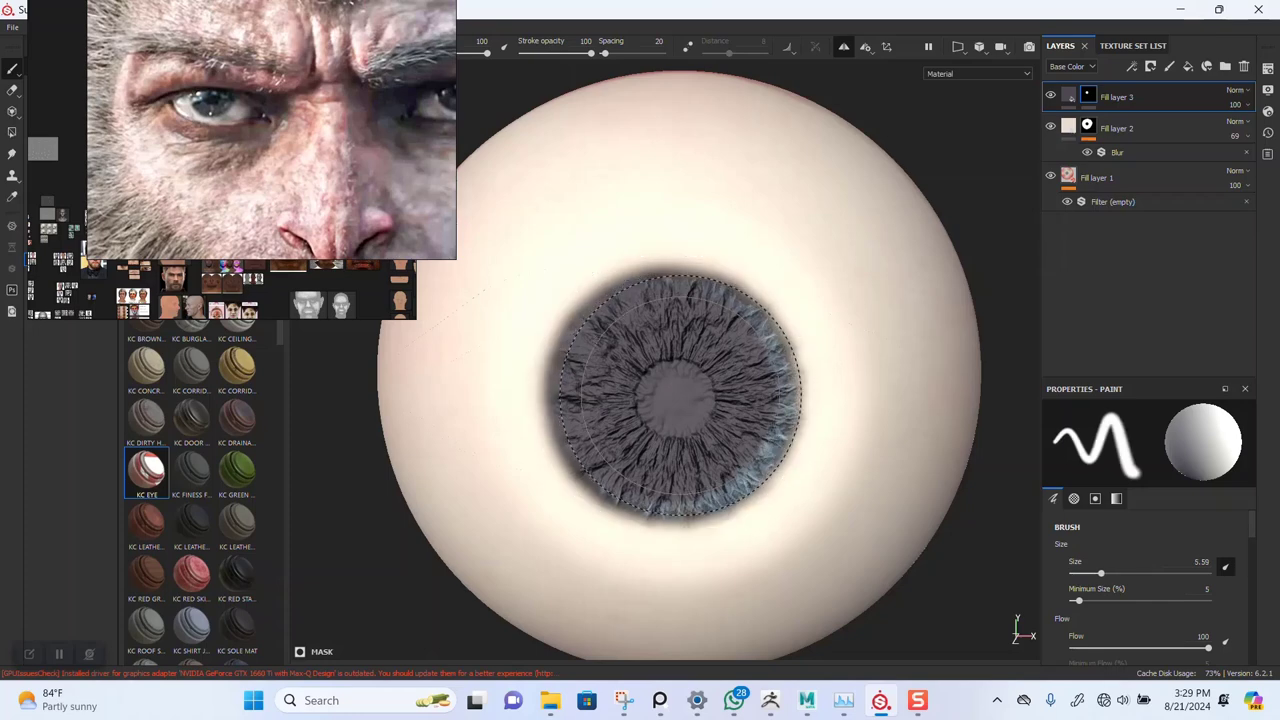
pyautogui.moveTo(690, 395)
pyautogui.mouseDown()
pyautogui.moveTo(677, 412)
pyautogui.moveTo(697, 381)
pyautogui.moveTo(665, 445)
pyautogui.moveTo(715, 444)
pyautogui.mouseUp()
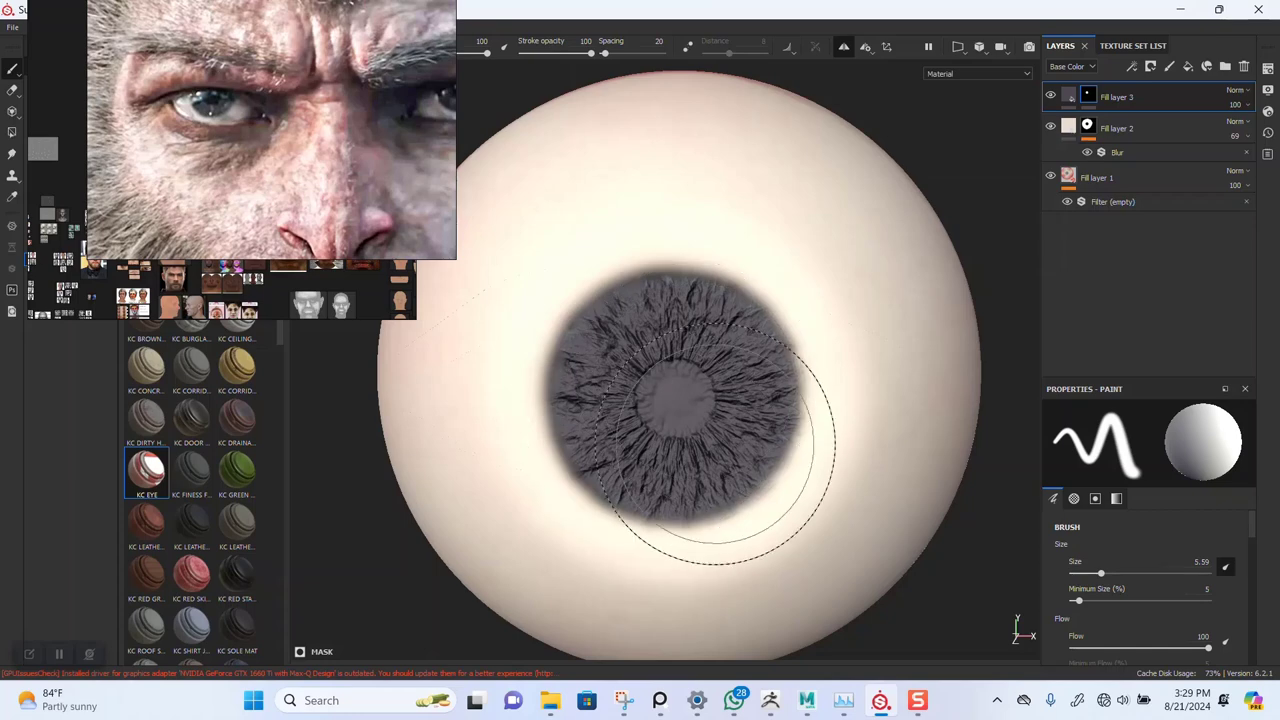
pyautogui.scroll(-5, 702, 458)
pyautogui.moveTo(671, 303)
pyautogui.keyDown('alt'); pyautogui.mouseDown()
pyautogui.moveTo(712, 307)
pyautogui.moveTo(677, 283)
pyautogui.mouseUp(); pyautogui.keyUp('alt')
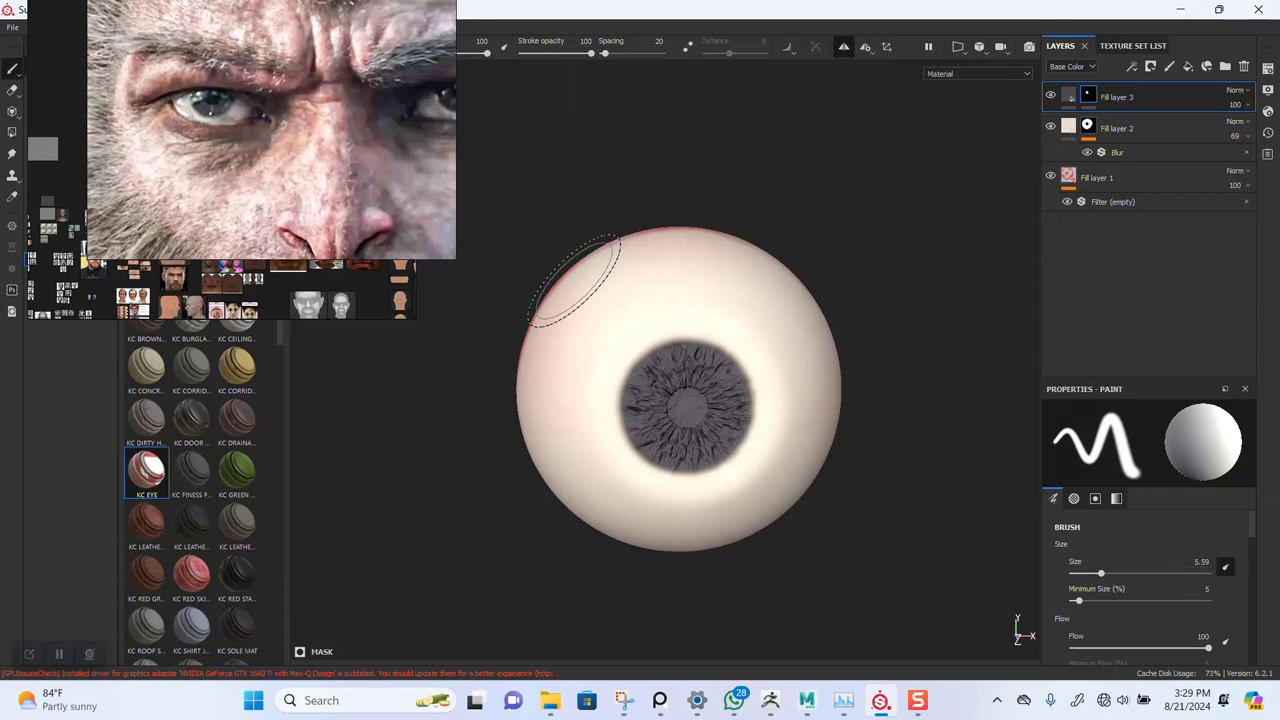
# - Move the Wukong reference board aside and bring the human eye photos on the other board into view
pyautogui.scroll(-5, 260, 180)
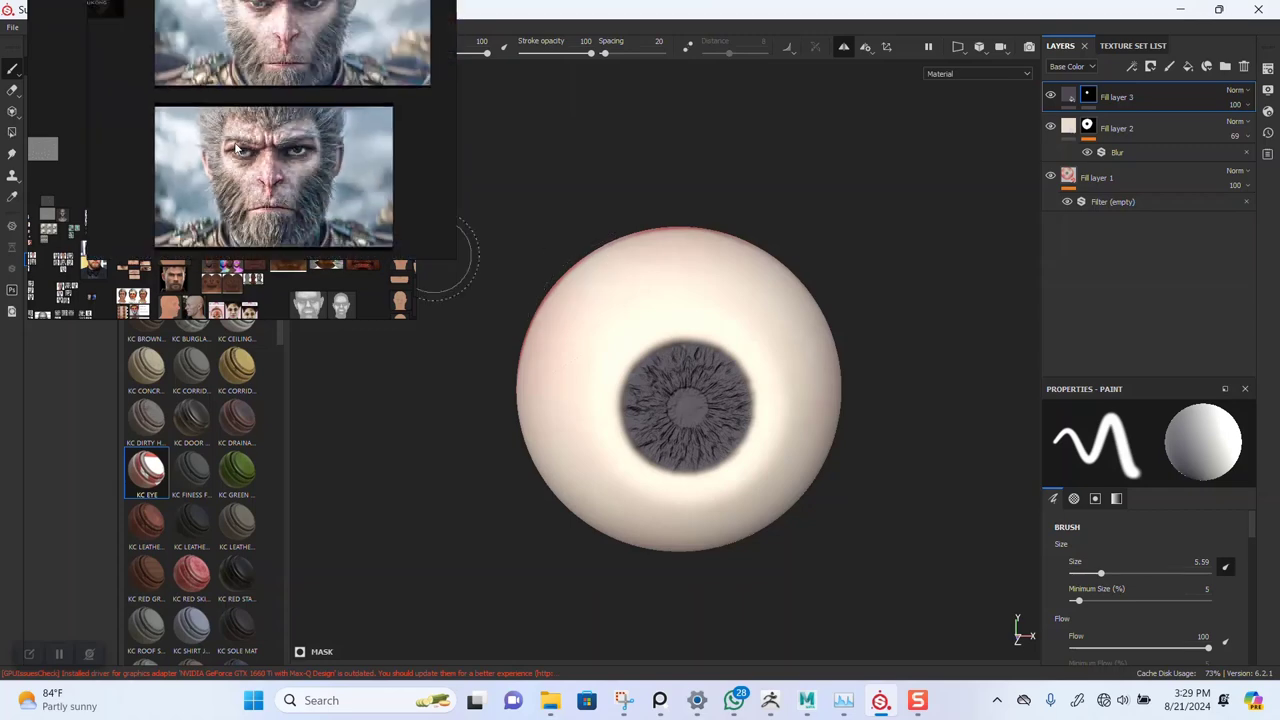
pyautogui.scroll(-5, 238, 121)
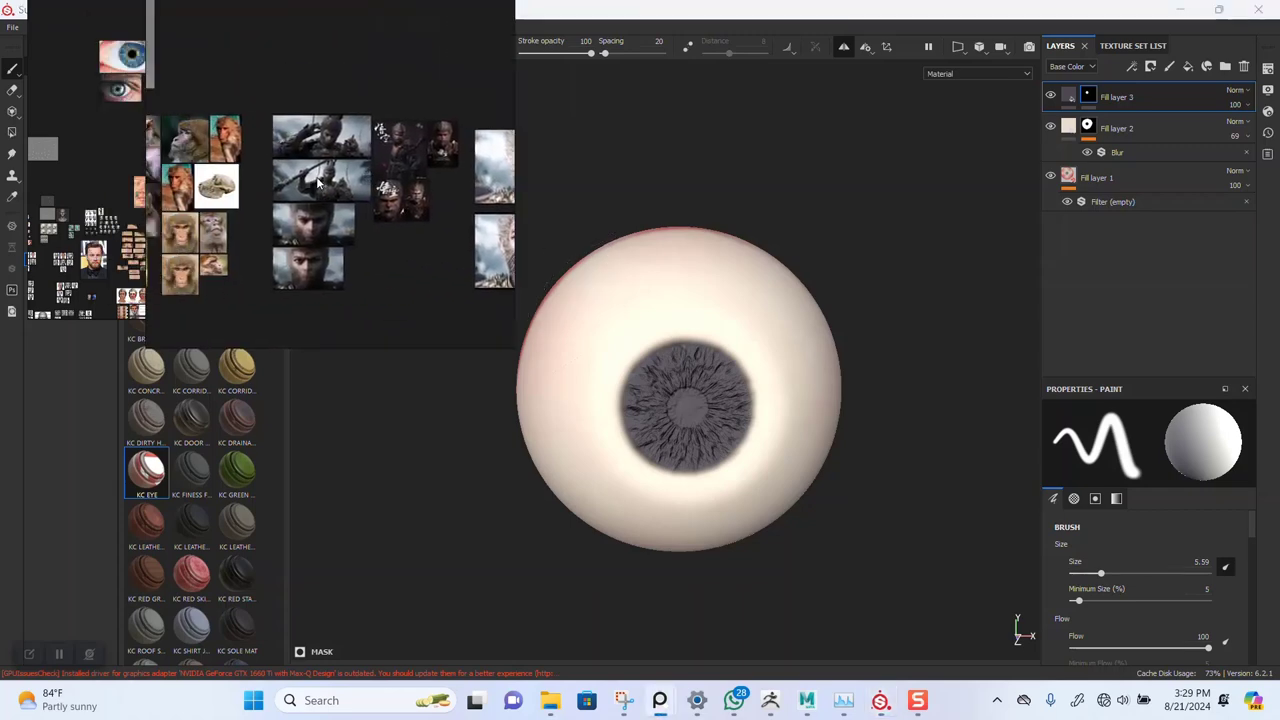
pyautogui.moveTo(307, 182); pyautogui.dragTo(279, 187, button='middle')
pyautogui.moveTo(356, 195); pyautogui.dragTo(392, 195, button='middle')
pyautogui.moveTo(247, 197); pyautogui.dragTo(1084, 198, button='right')
pyautogui.scroll(6, 175, 170)
pyautogui.moveTo(190, 8); pyautogui.dragTo(262, 280, button='middle')
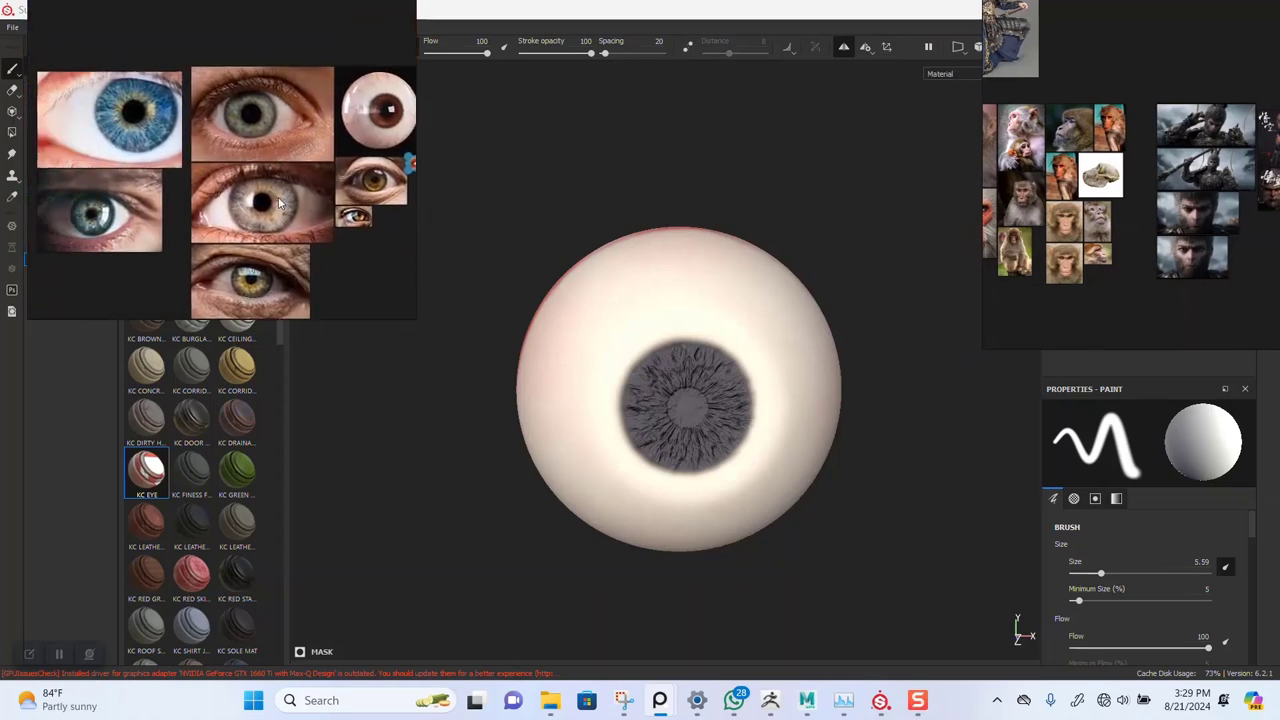
# - Examine the eye reference photos, focusing on the iris fibres and color variation in the amber-brown close-up
pyautogui.scroll(-2, 174, 172)
pyautogui.scroll(1, 248, 178)
pyautogui.scroll(5, 248, 178)
pyautogui.scroll(-1, 177, 254)
pyautogui.scroll(-2, 270, 203)
pyautogui.scroll(4, 279, 185)
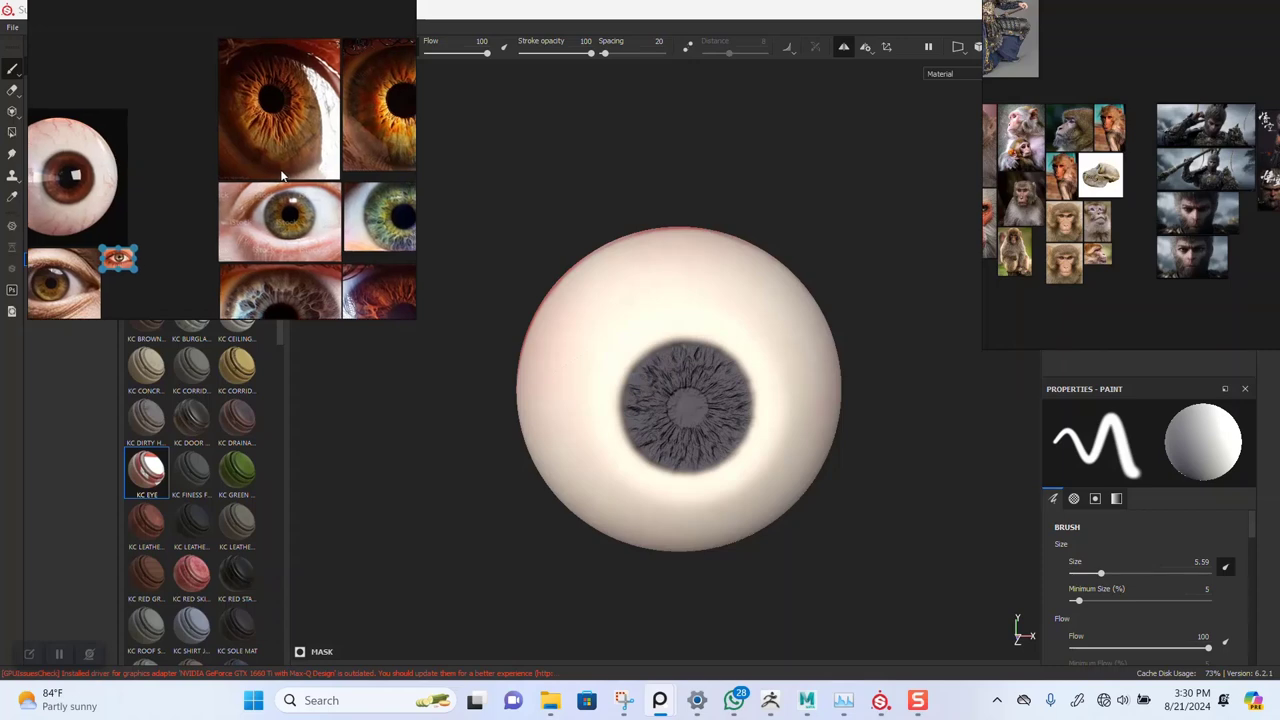
pyautogui.scroll(5, 282, 176)
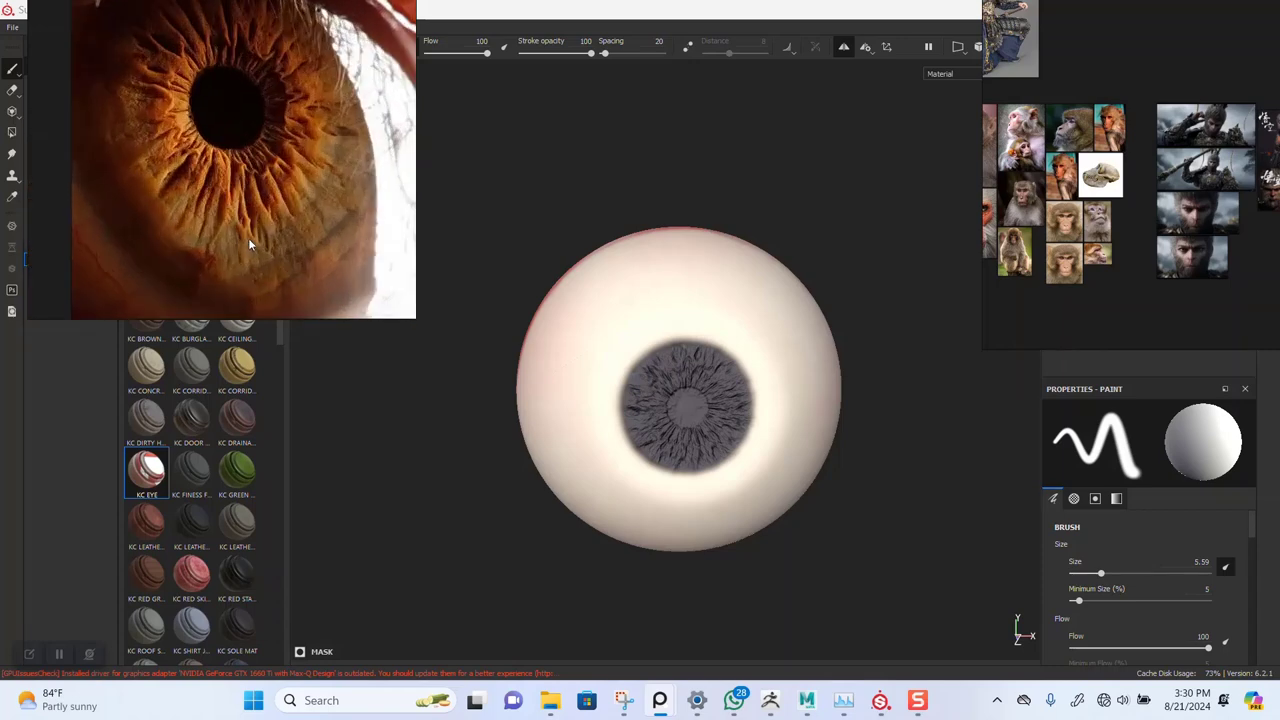
pyautogui.scroll(5, 248, 238)
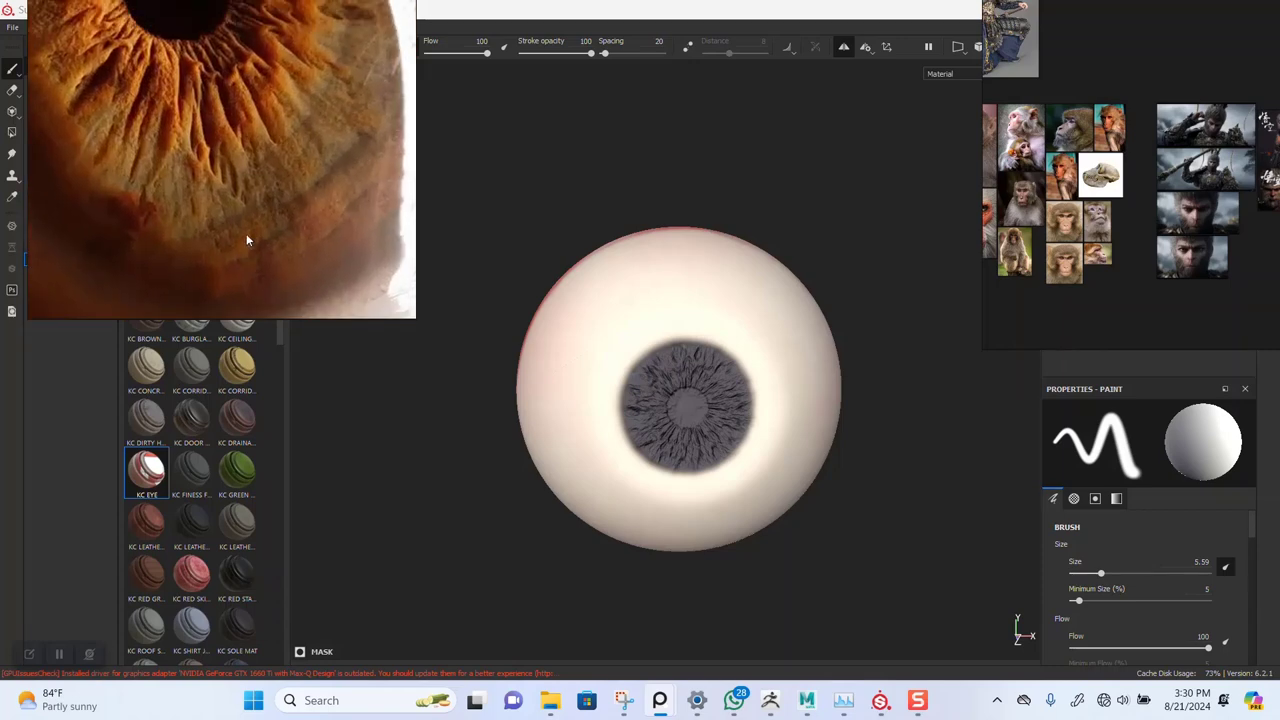
pyautogui.scroll(-4, 245, 235)
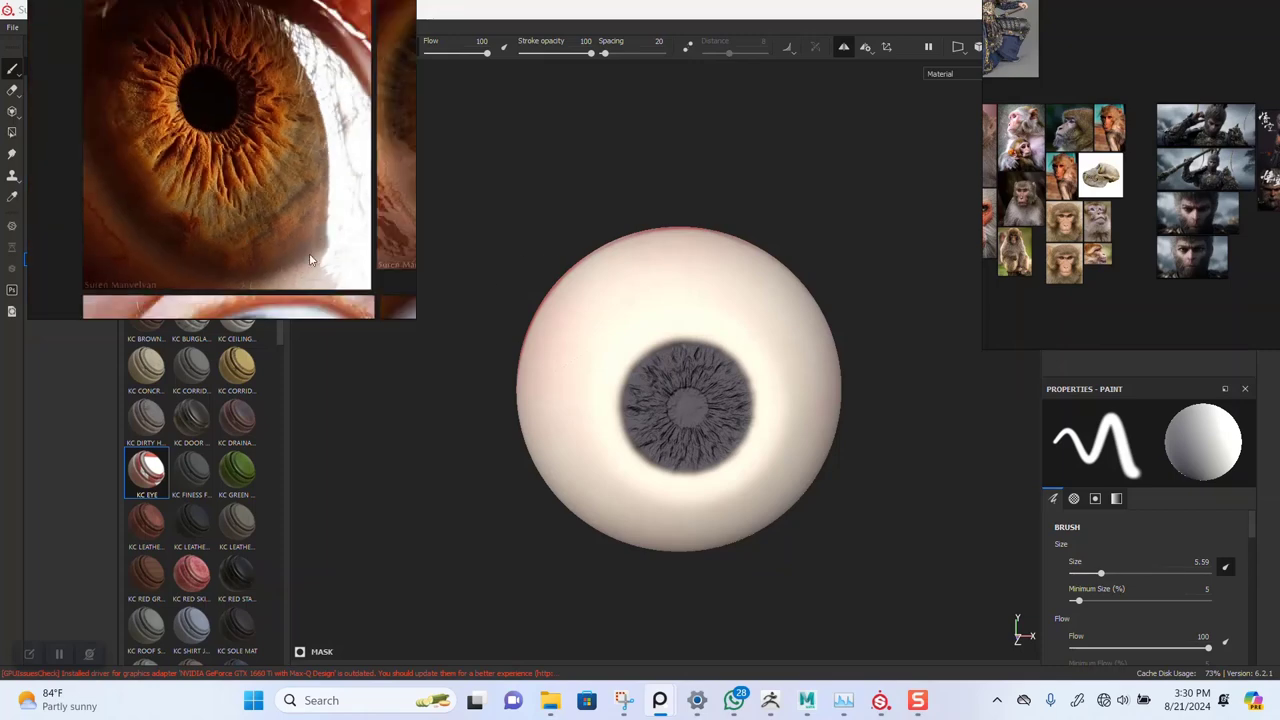
# - Move the Wukong reference board clear of the layer stack and duplicate Fill layer 3 with its mask
pyautogui.moveTo(1123, 218); pyautogui.dragTo(745, 108)
pyautogui.scroll(2, 829, 305)
pyautogui.keyDown('alt'); pyautogui.moveTo(830, 305); pyautogui.dragTo(779, 440, button='right'); pyautogui.keyUp('alt')
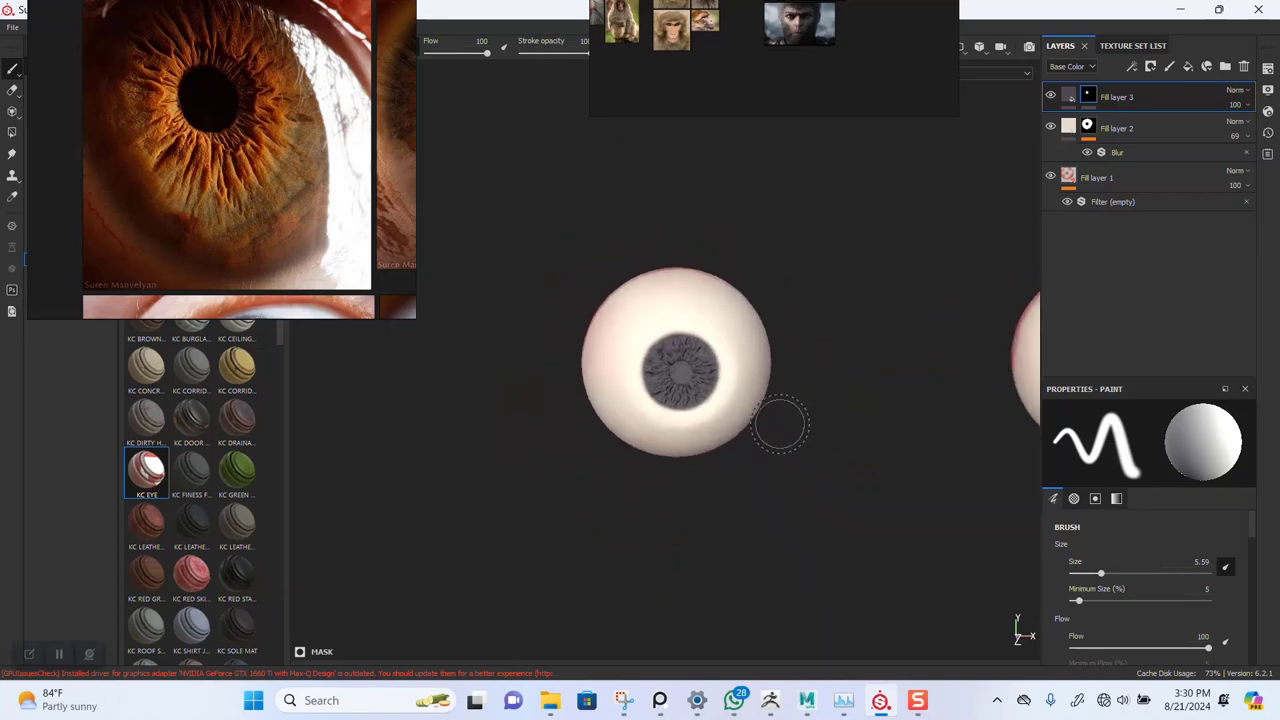
pyautogui.scroll(6, 779, 439)
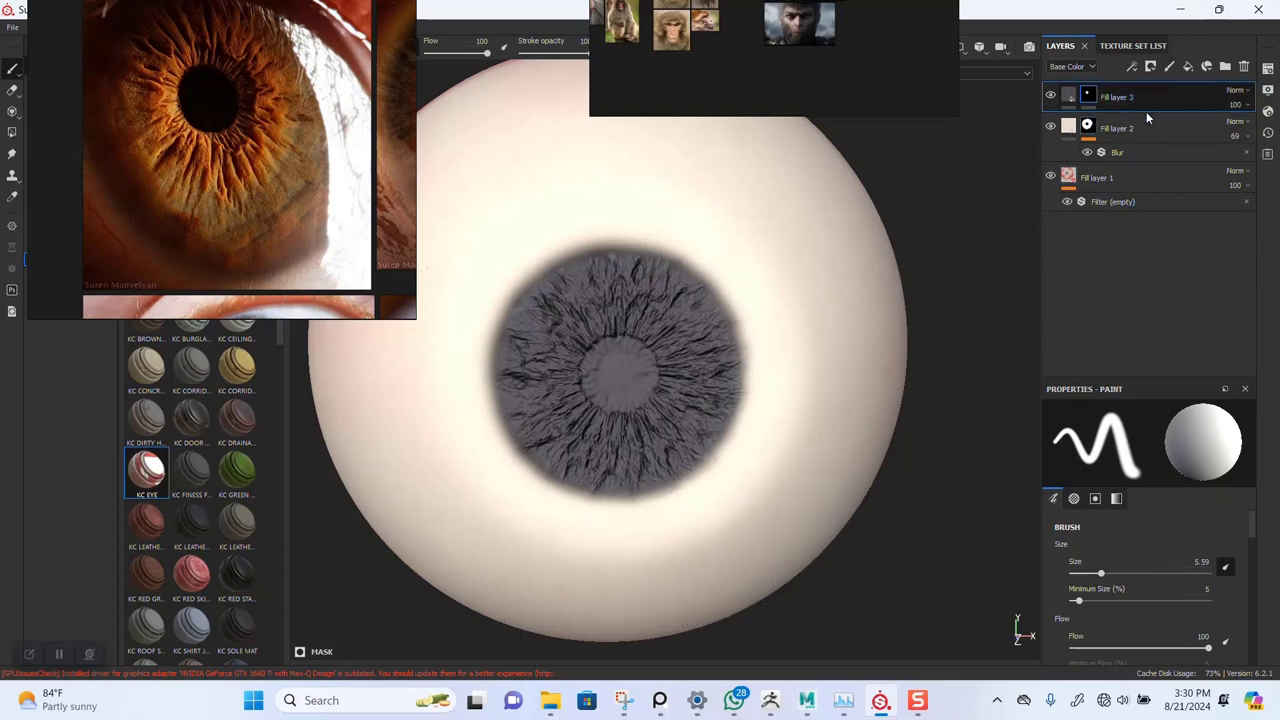
pyautogui.hotkey('ctrl', 'd')
pyautogui.click(1087, 97)
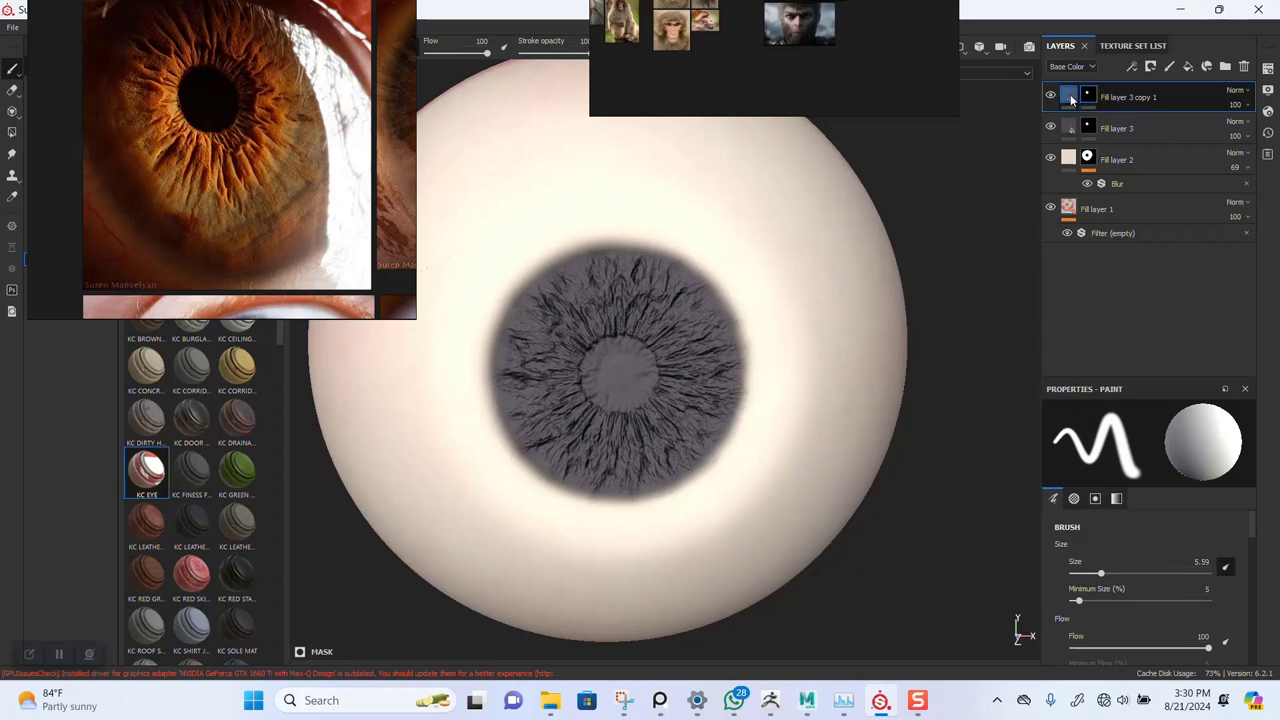
pyautogui.click(1070, 97)
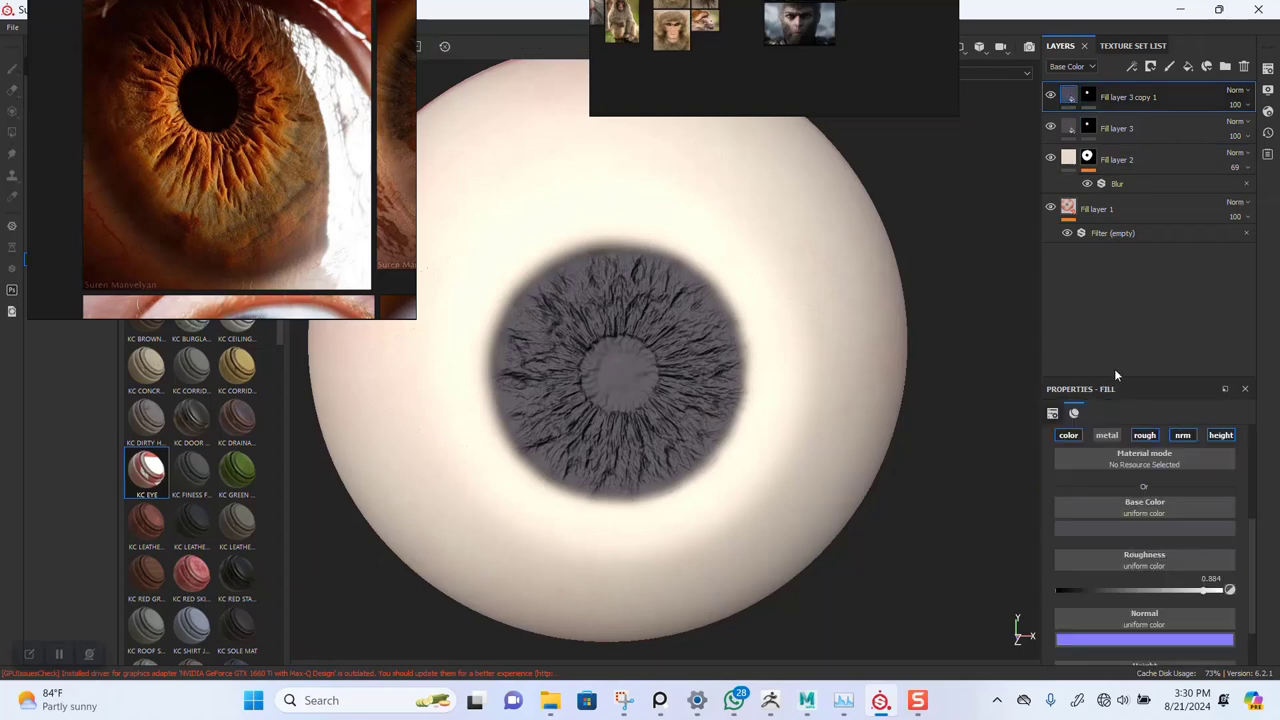
pyautogui.click(1088, 96)
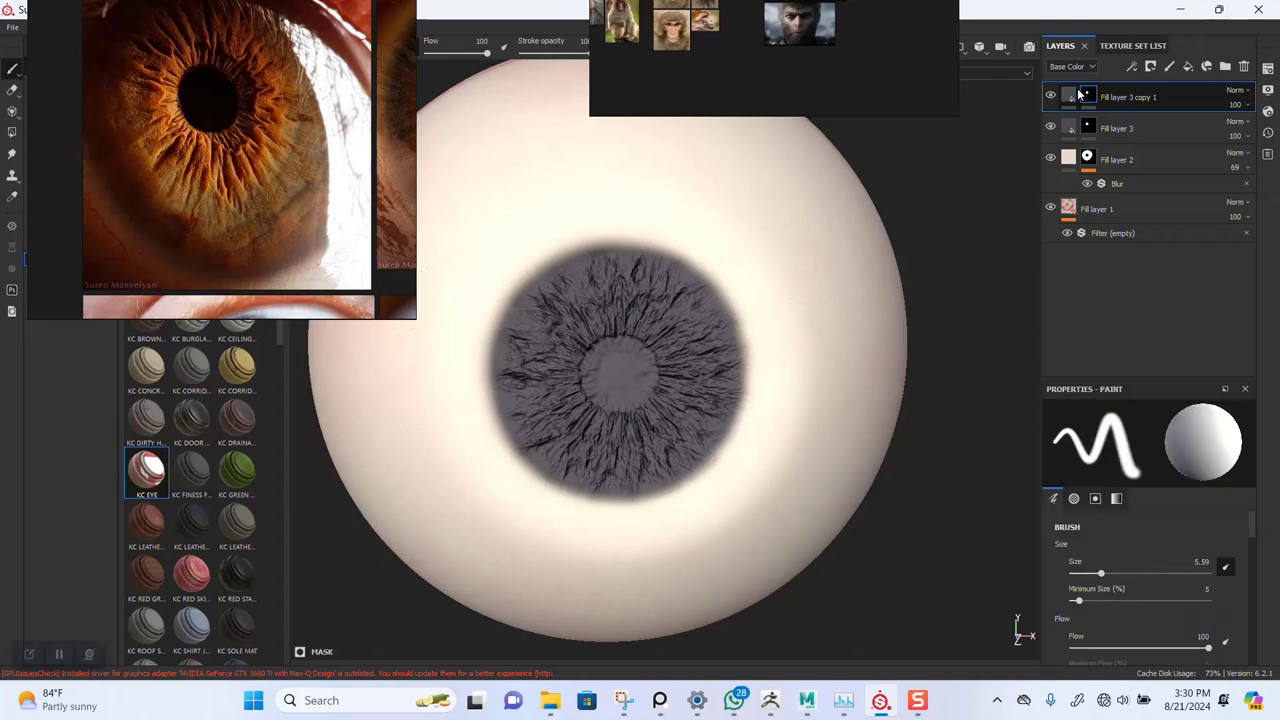
# - Sample an amber-orange base color for Fill layer 3 copy 1 from the iris close-up, about R 0.474, G 0.191, B 0.033
pyautogui.click(1070, 97)
pyautogui.scroll(-1, 1149, 600)
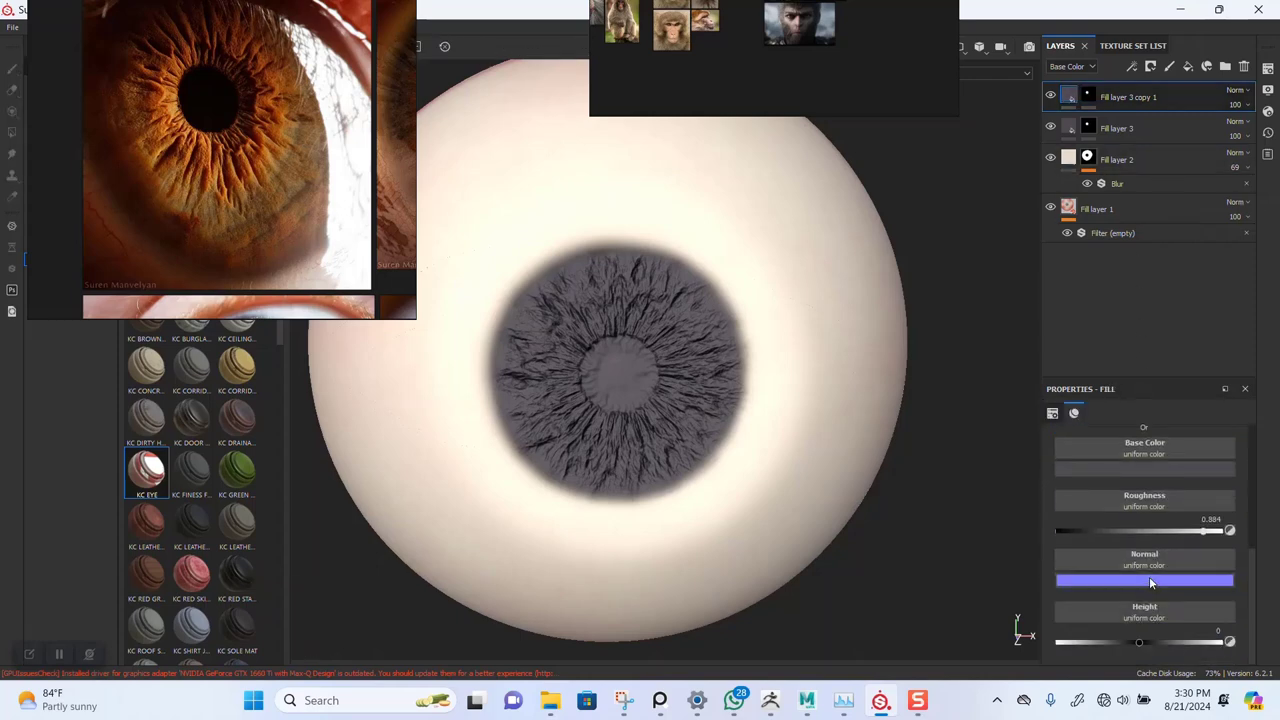
pyautogui.scroll(1, 1149, 564)
pyautogui.click(1143, 591)
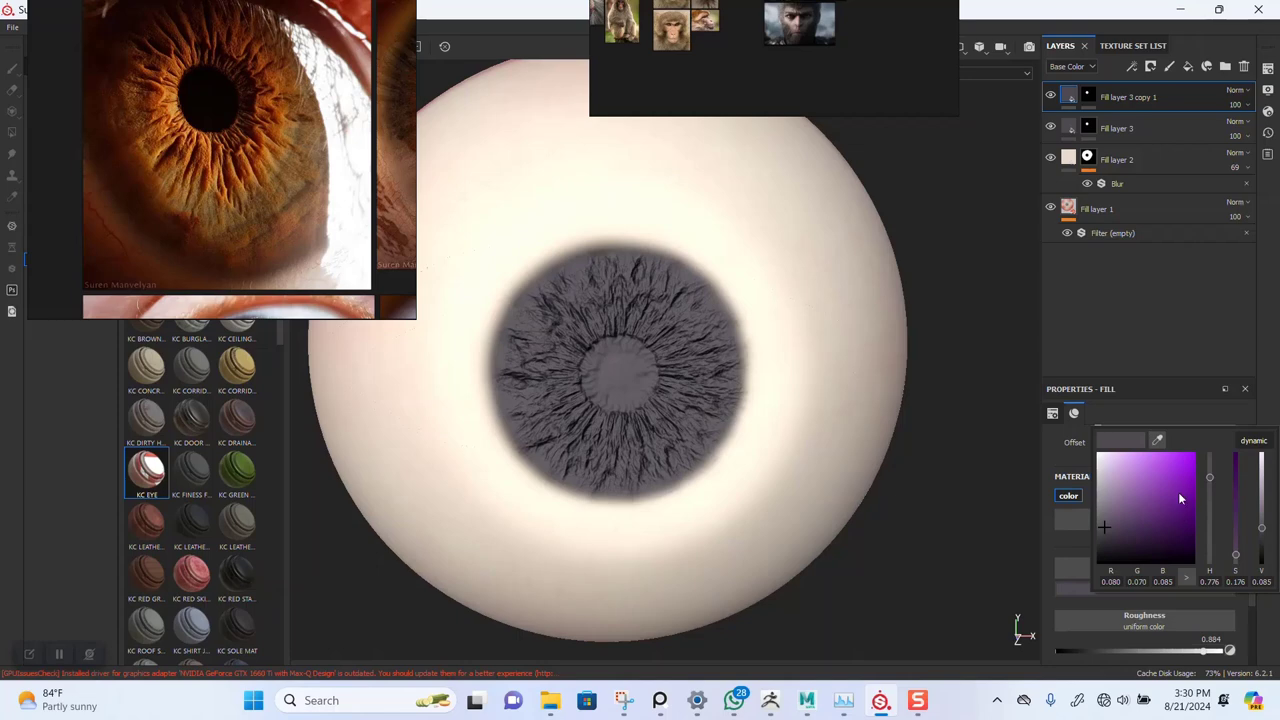
pyautogui.click(1158, 441)
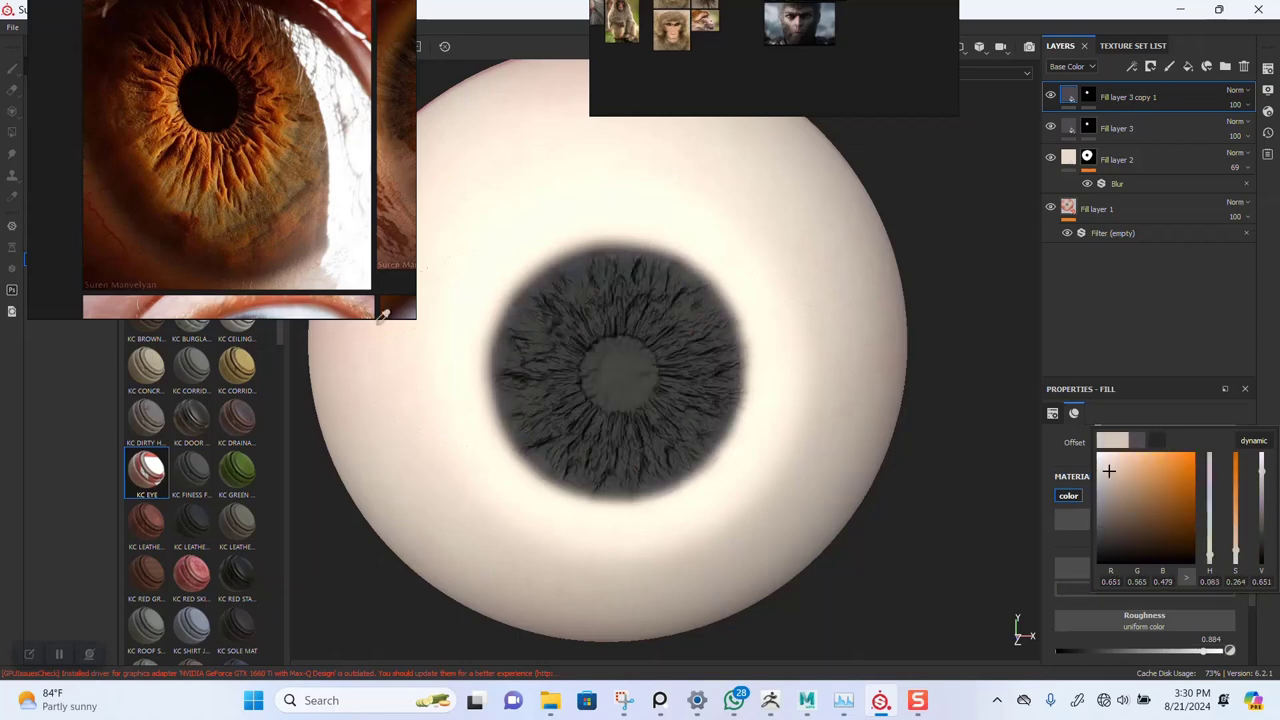
pyautogui.moveTo(244, 167)
pyautogui.mouseDown()
pyautogui.moveTo(243, 182)
pyautogui.moveTo(252, 164)
pyautogui.mouseUp()
pyautogui.click(257, 157)
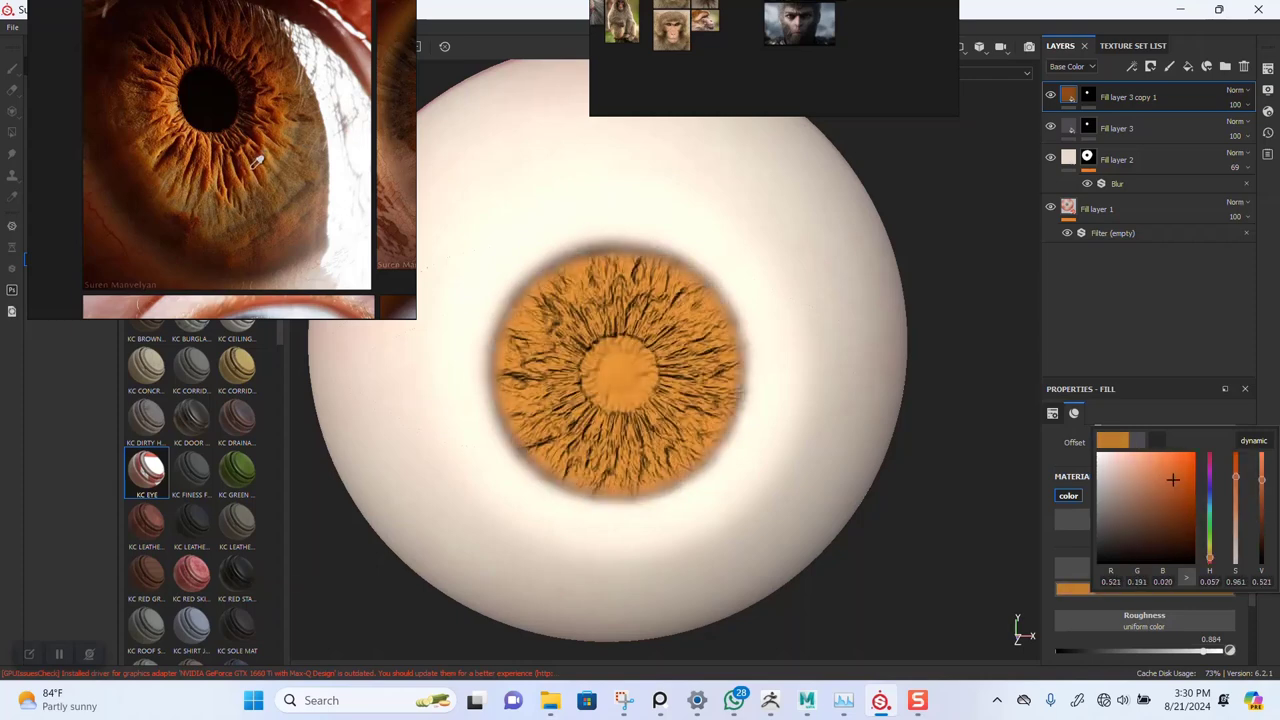
pyautogui.click(257, 167)
pyautogui.click(257, 158)
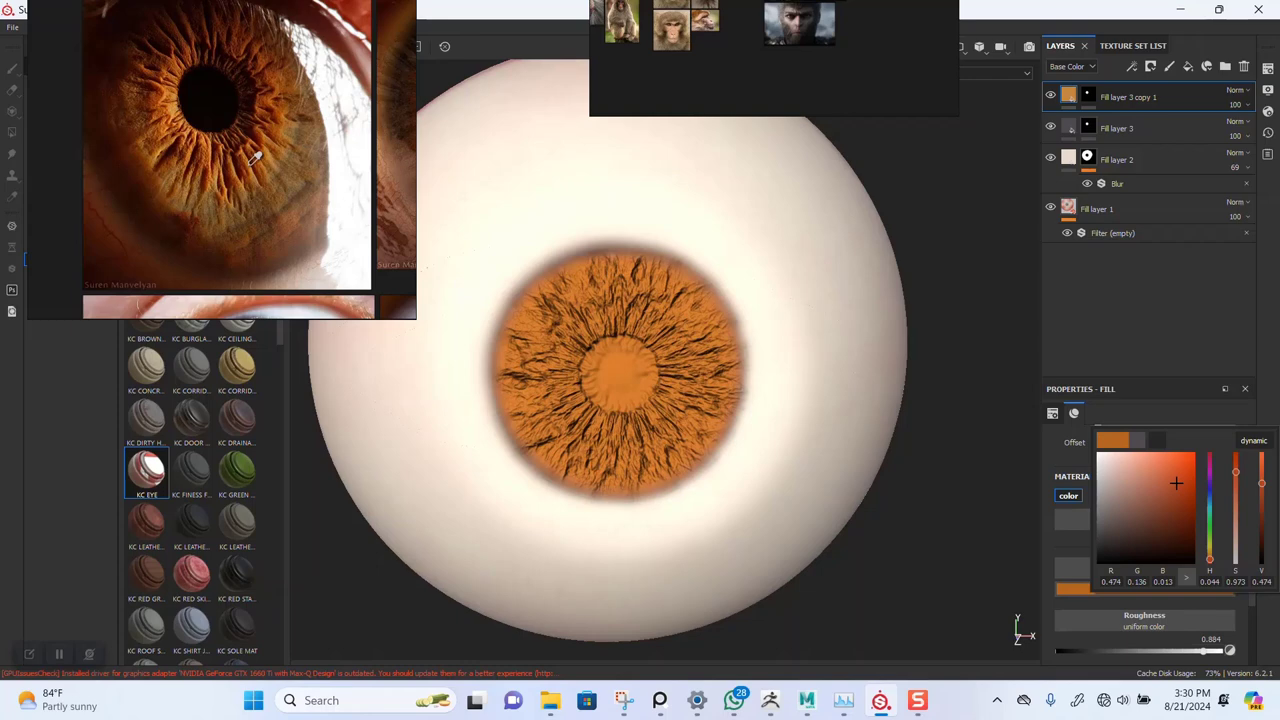
pyautogui.click(256, 156)
pyautogui.click(255, 153)
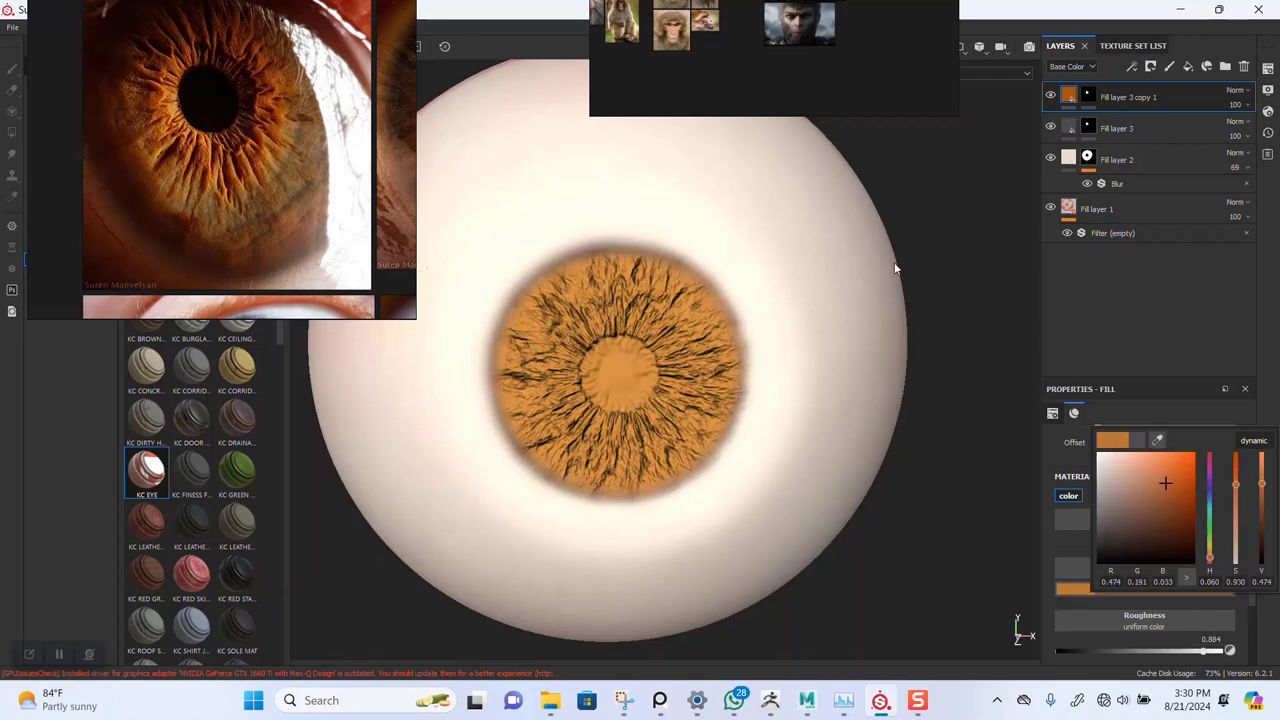
pyautogui.click(1131, 330)
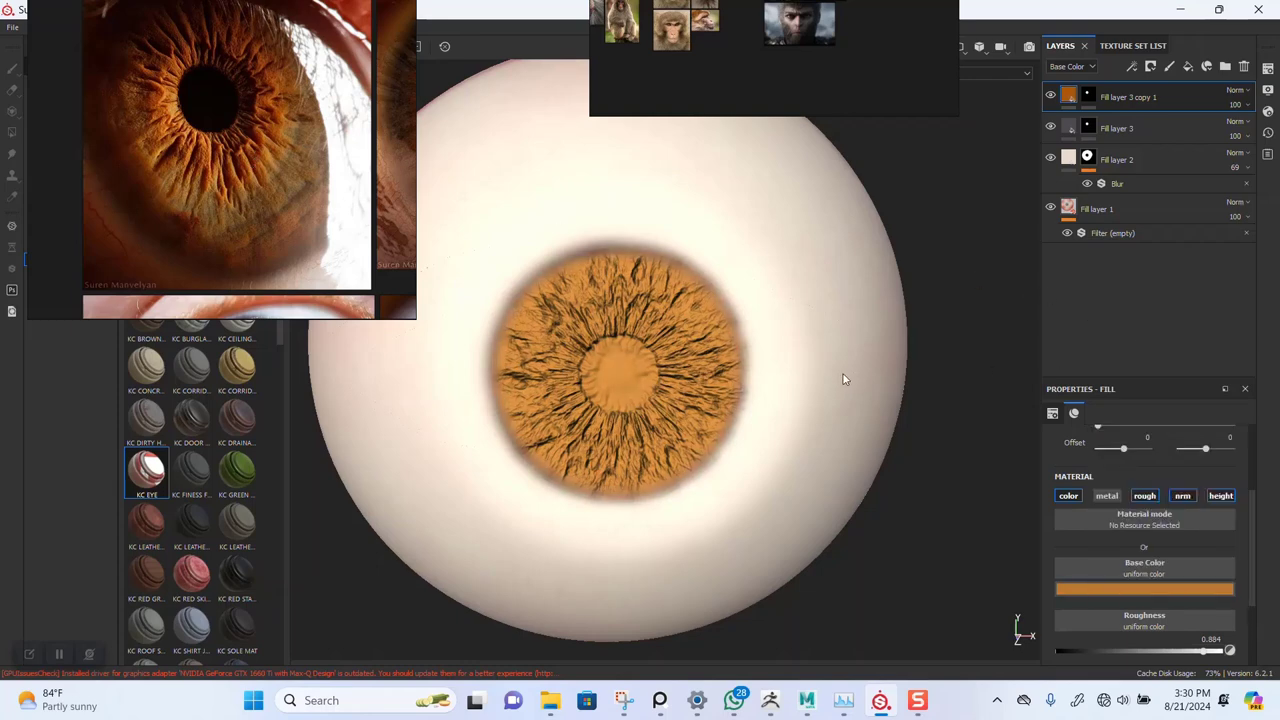
# - Reset the mask of Fill layer 3 copy 1 to solid black and add a Curvature generator to it
pyautogui.click(1088, 96)
pyautogui.rightClick(1088, 96)
pyautogui.click(1124, 124)
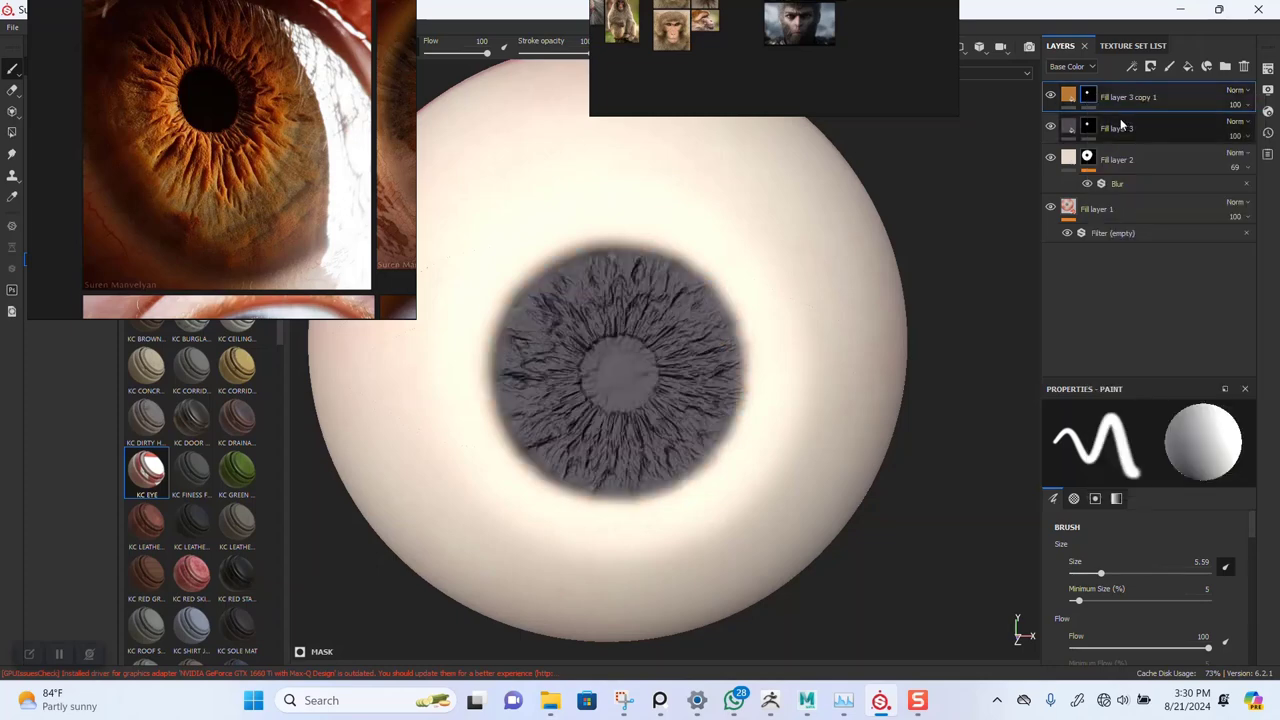
pyautogui.rightClick(1087, 97)
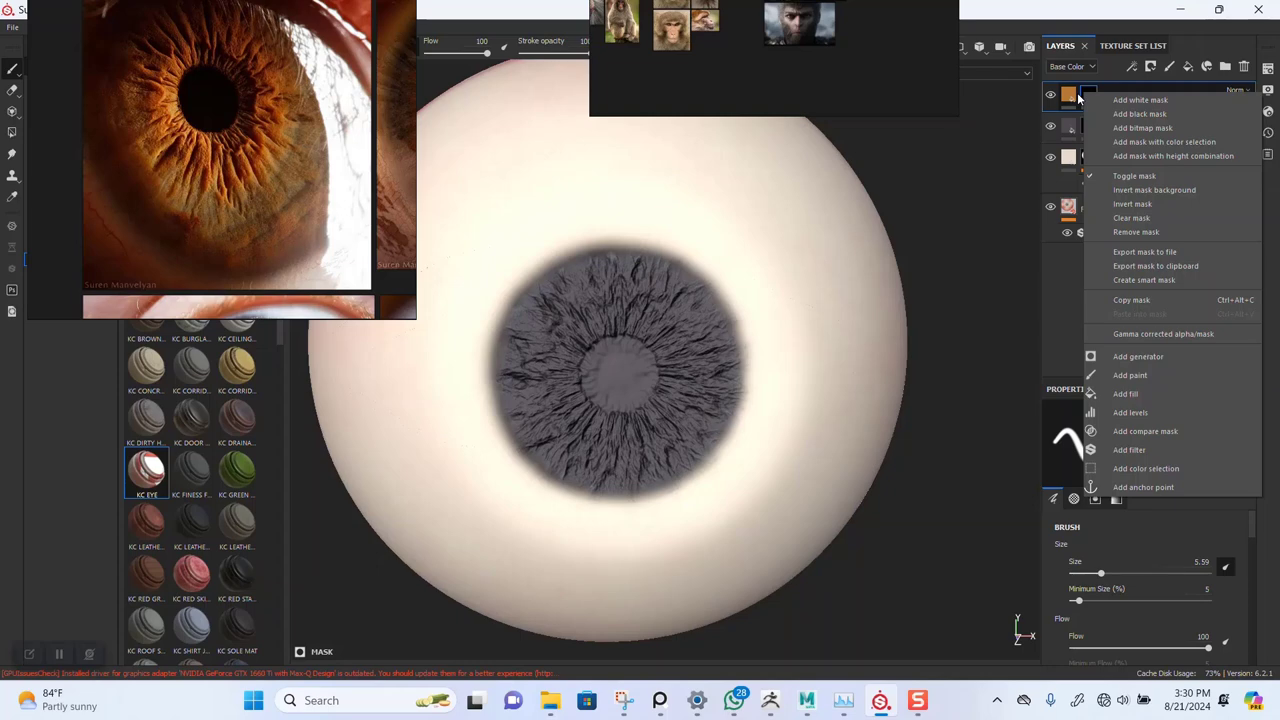
pyautogui.click(1140, 357)
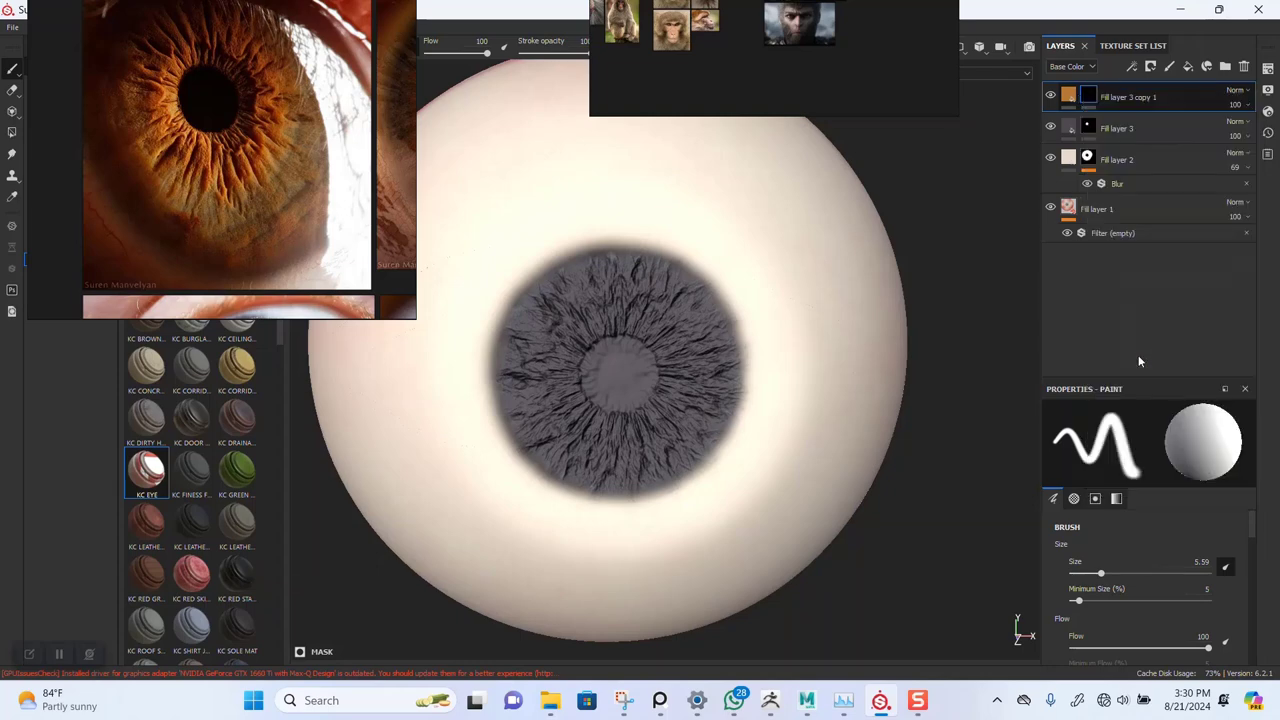
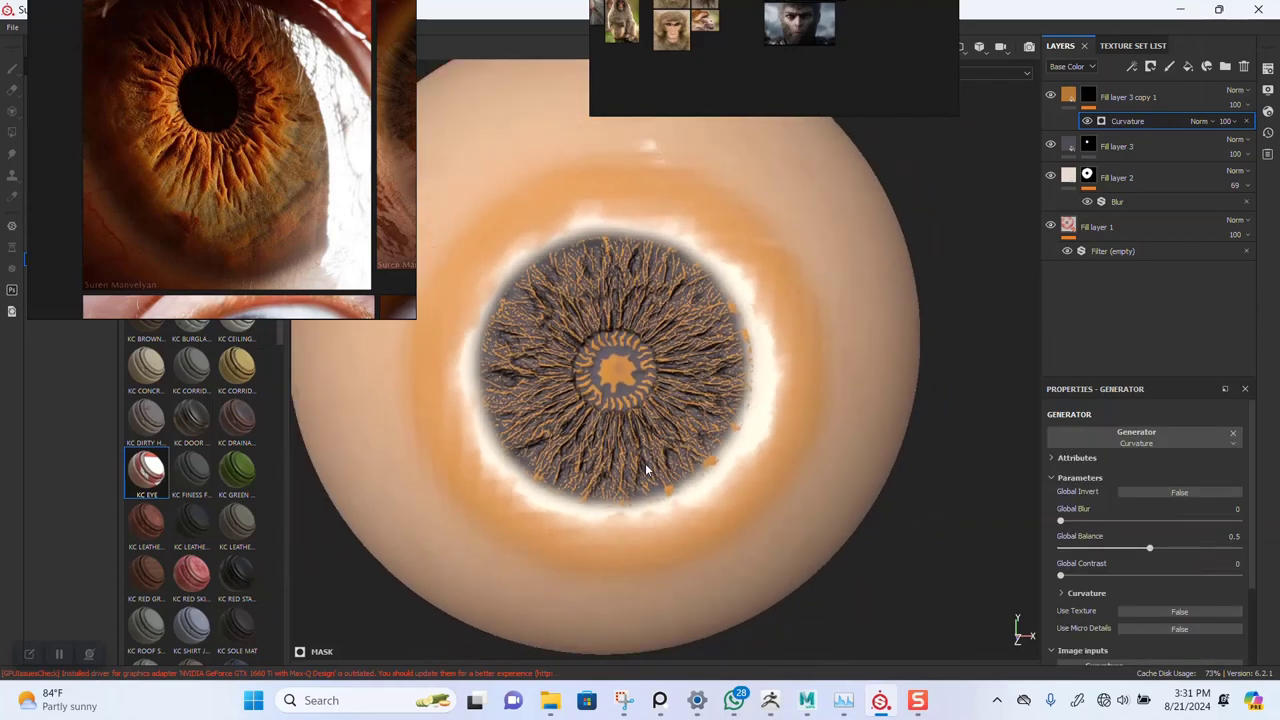
# - Try the Curvature generator's Cavities mode on the iris, toggling Global Invert on and back off
pyautogui.scroll(3, 650, 420)
pyautogui.scroll(-3, 657, 390)
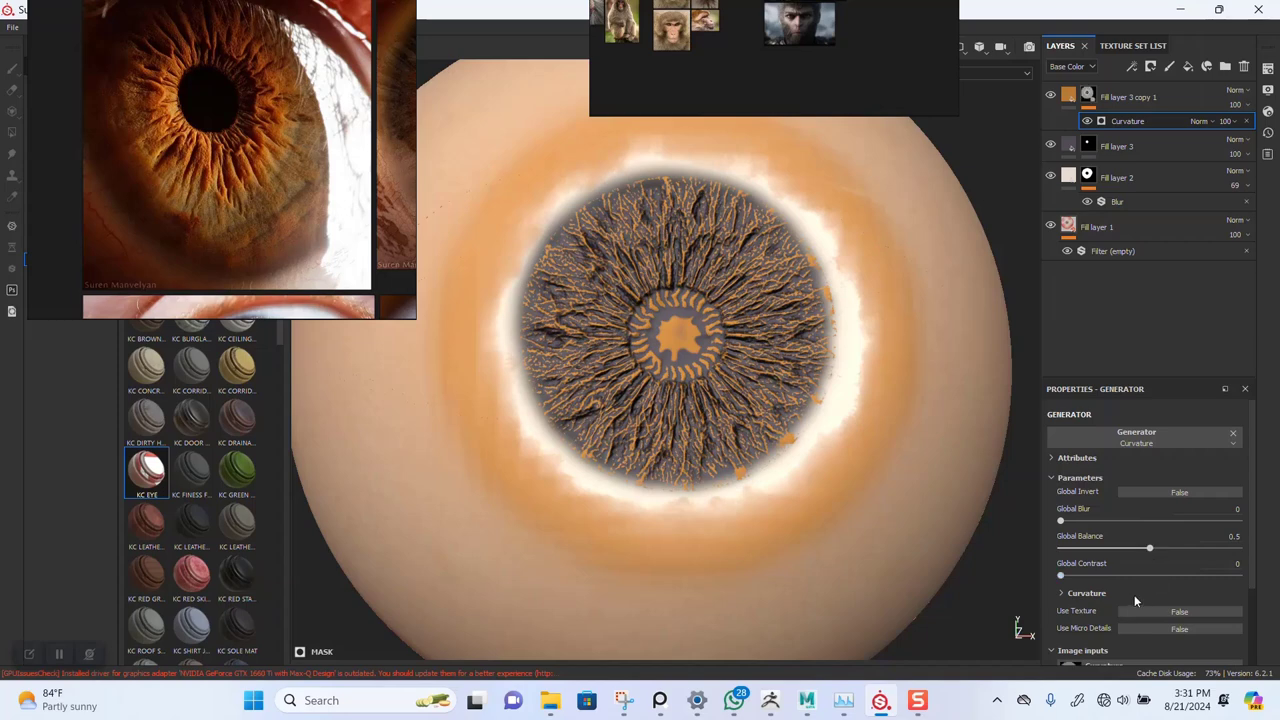
pyautogui.scroll(-1, 1135, 600)
pyautogui.click(1069, 552)
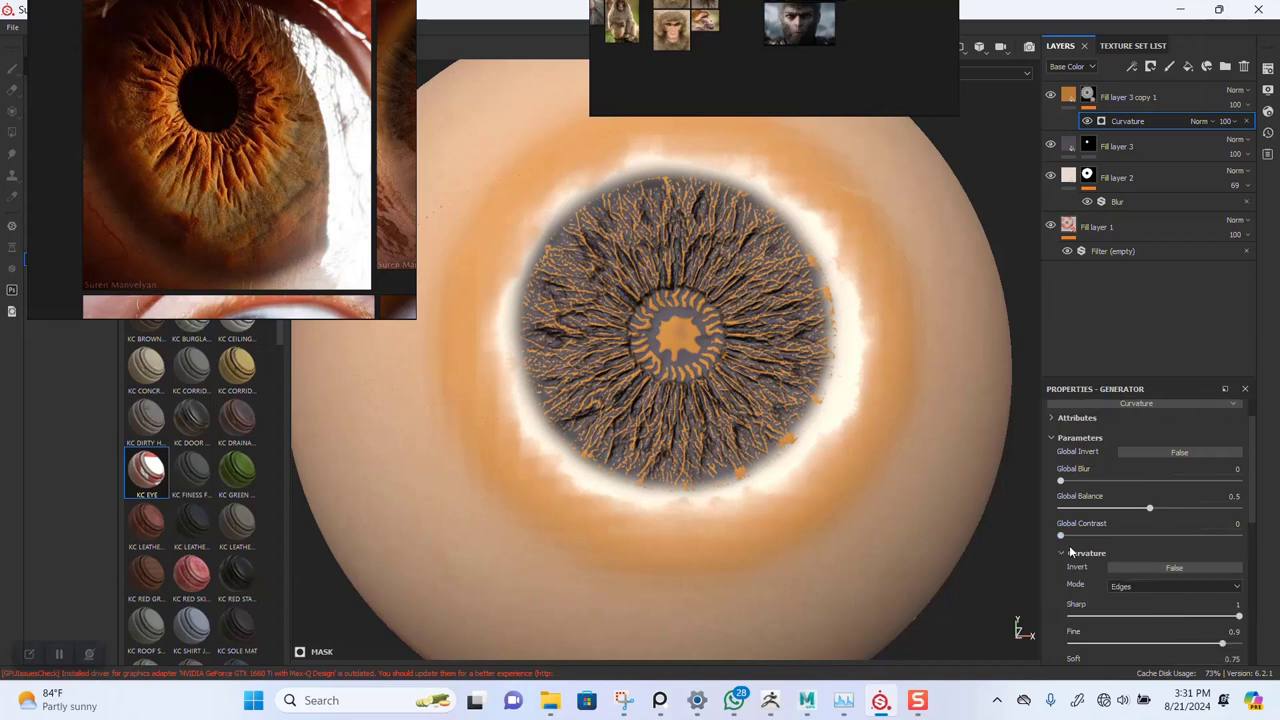
pyautogui.click(1128, 586)
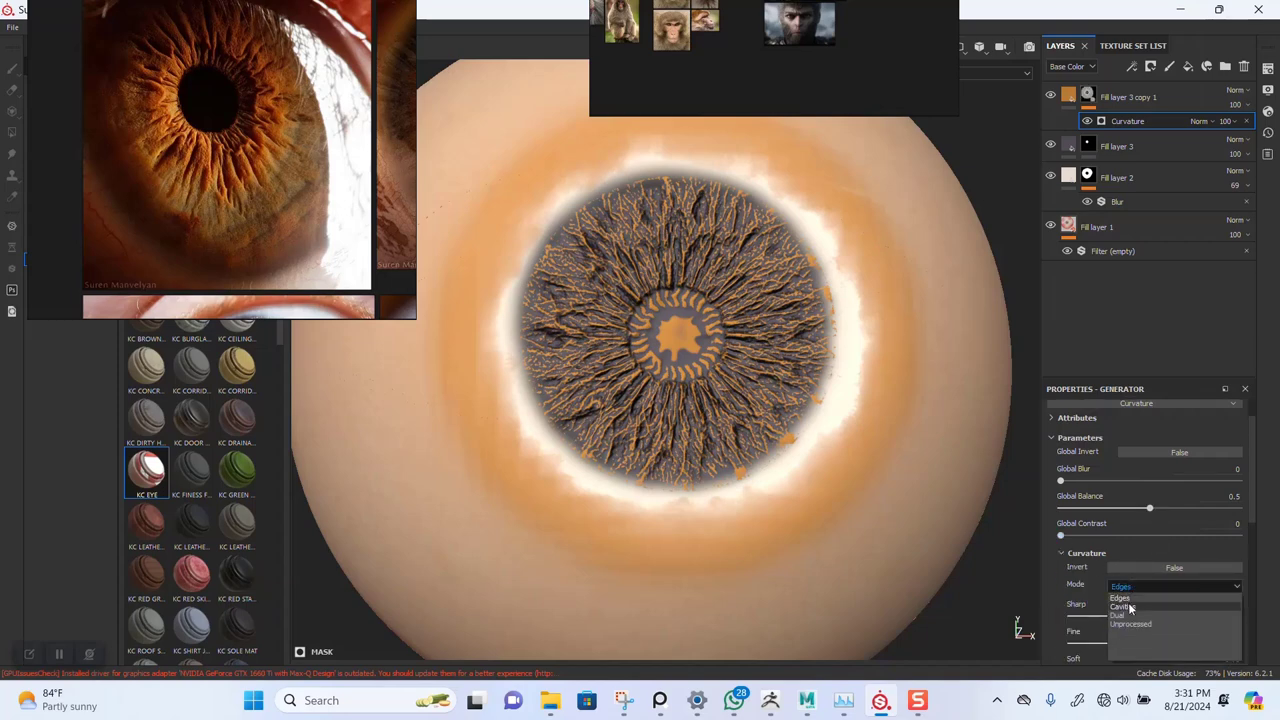
pyautogui.click(1128, 603)
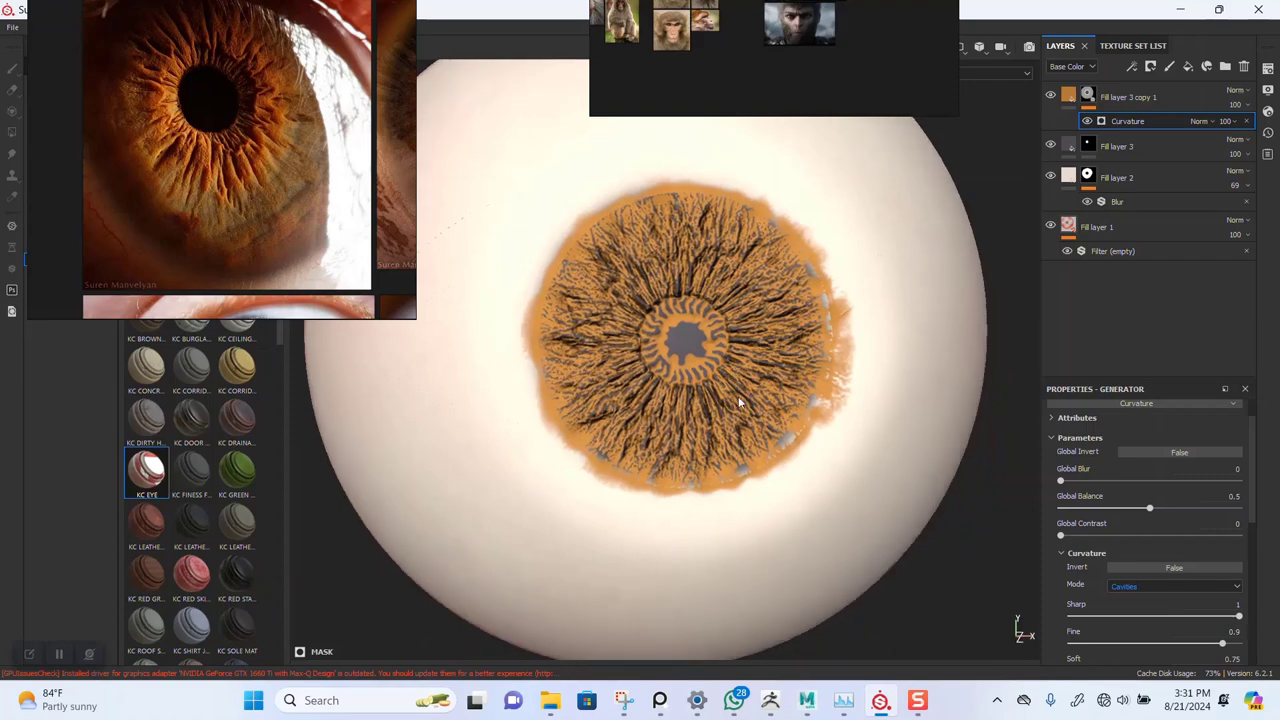
pyautogui.keyDown('alt'); pyautogui.moveTo(738, 396); pyautogui.dragTo(750, 565, button='right'); pyautogui.keyUp('alt')
pyautogui.scroll(-5, 750, 565)
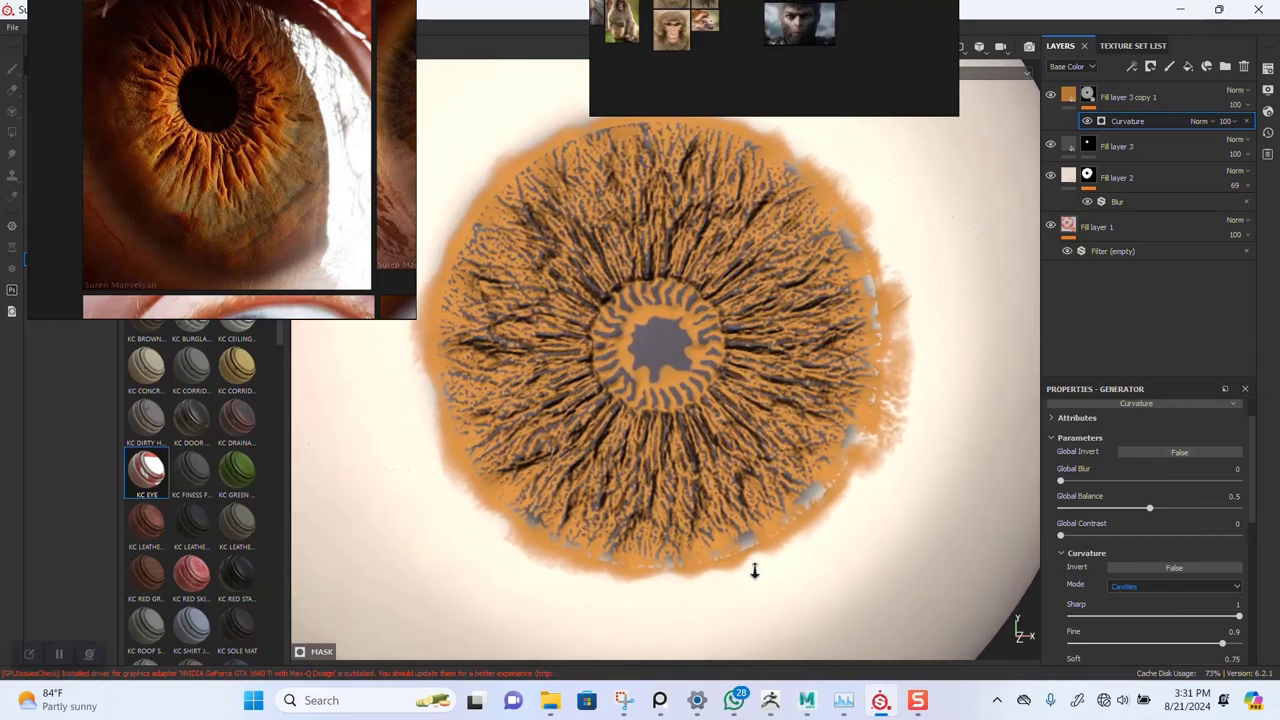
pyautogui.scroll(4, 710, 337)
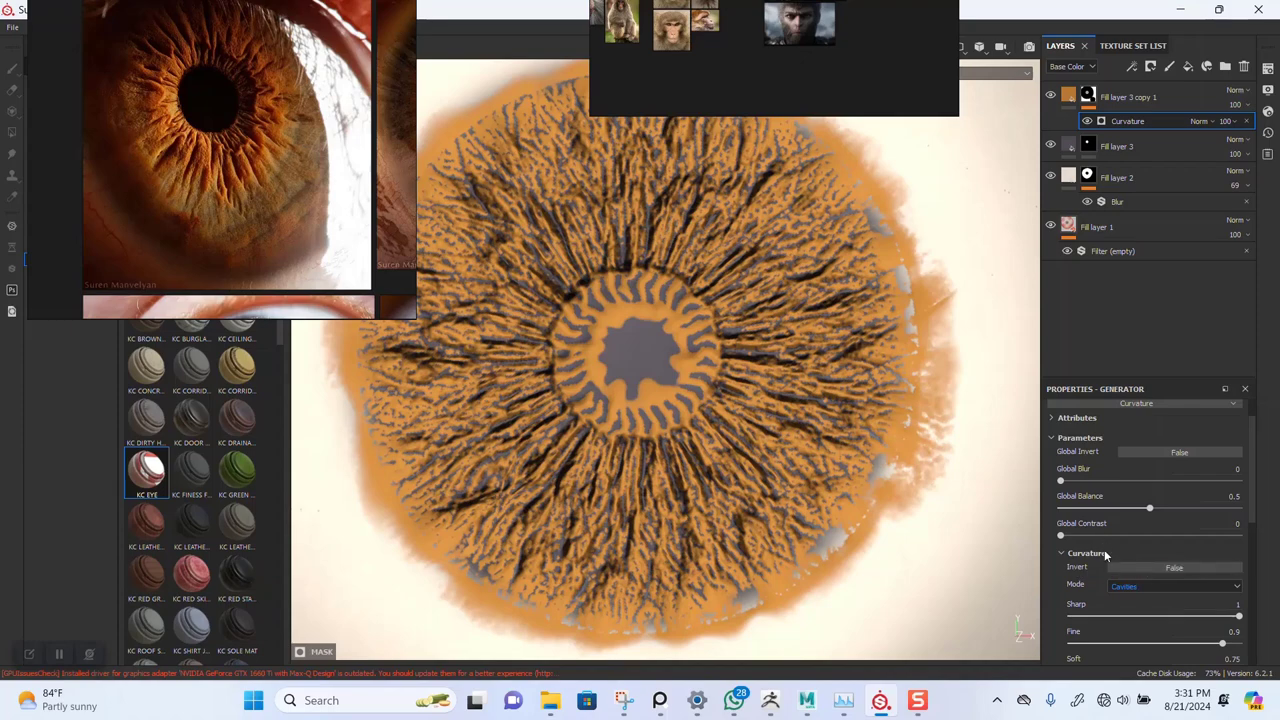
pyautogui.click(1168, 452)
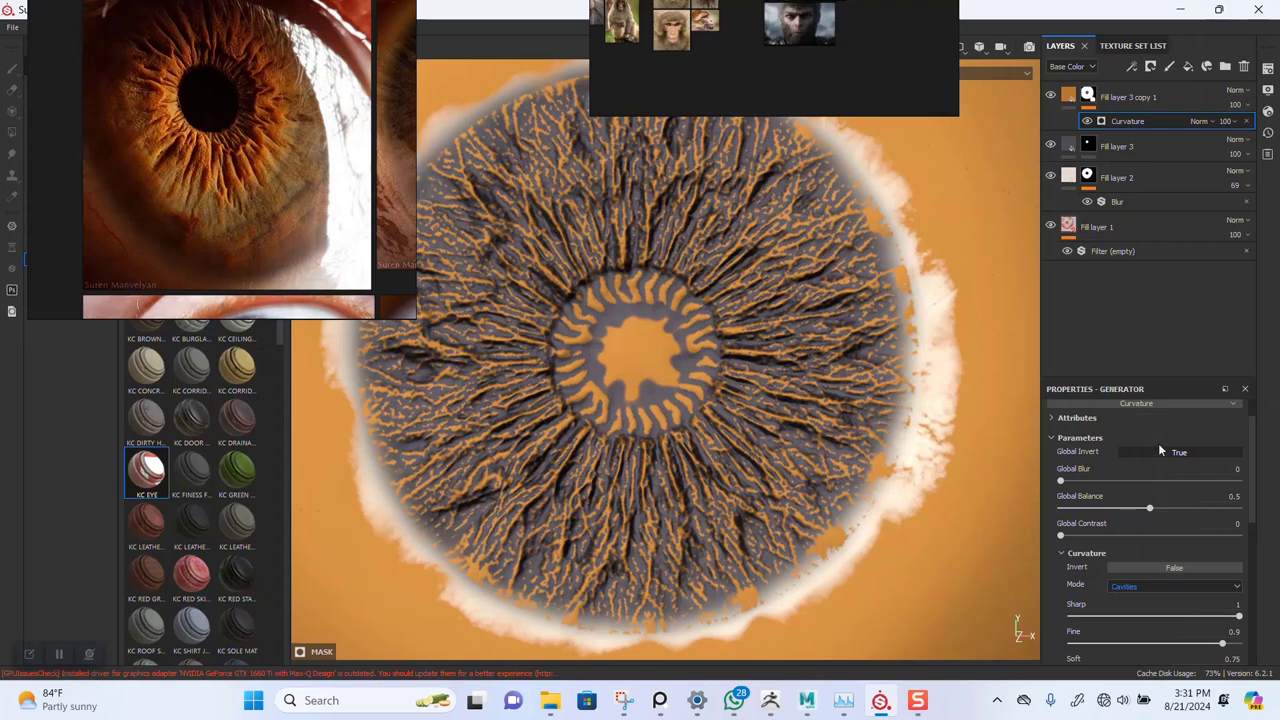
pyautogui.click(1156, 450)
# - Set the Curvature generator's mode to Dual
pyautogui.scroll(-1, 1155, 580)
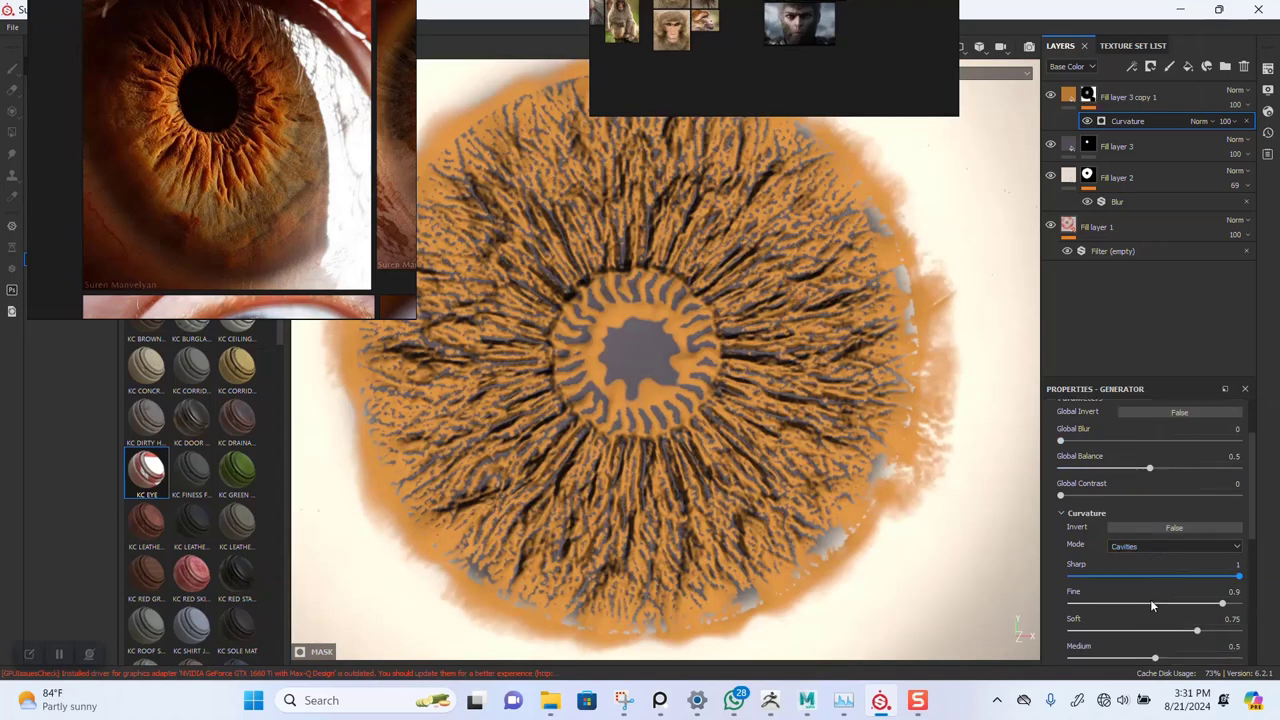
pyautogui.click(1142, 548)
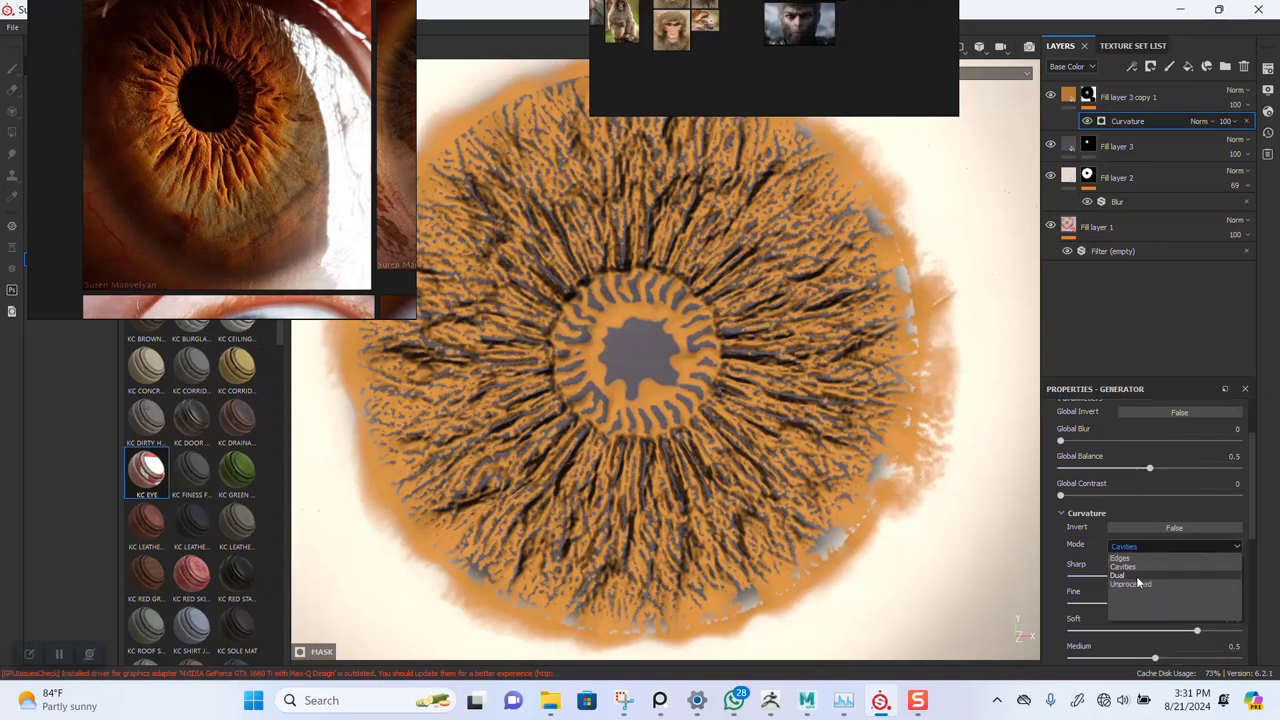
pyautogui.click(1137, 580)
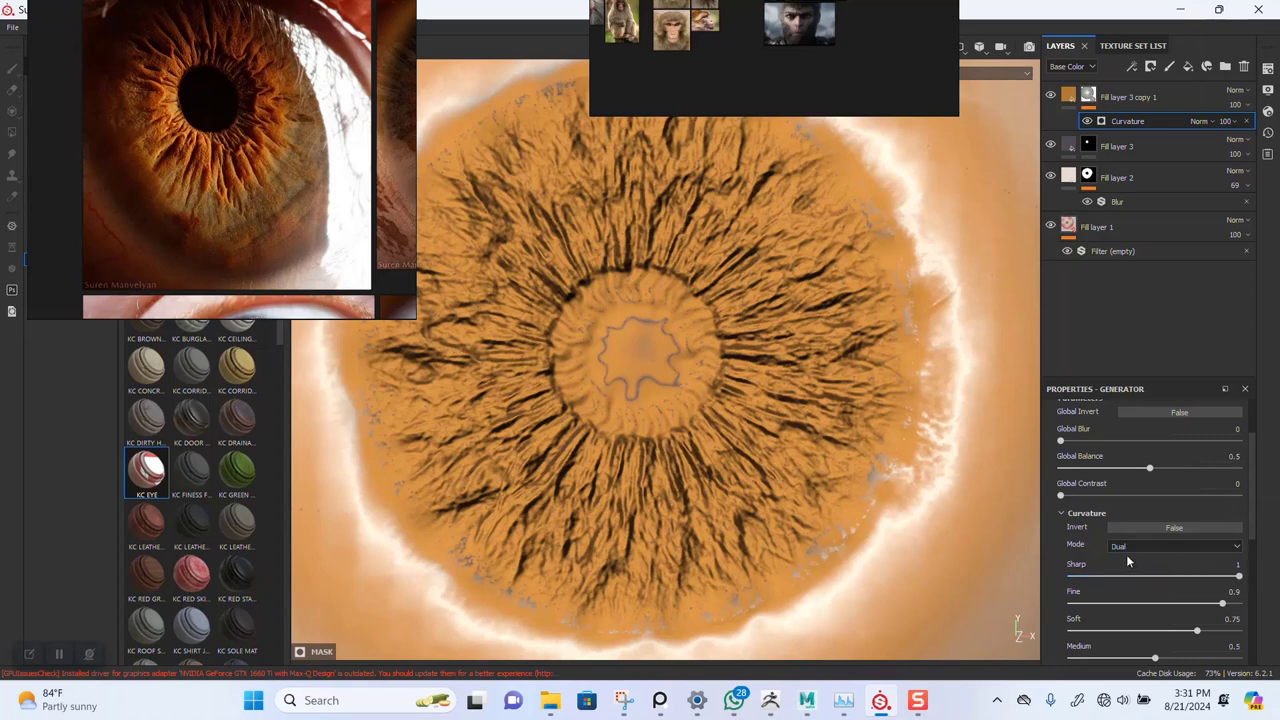
# - Reduce the Curvature generator's Large and Big detail values to 0
pyautogui.scroll(3, 1110, 515)
pyautogui.scroll(-8, 1109, 520)
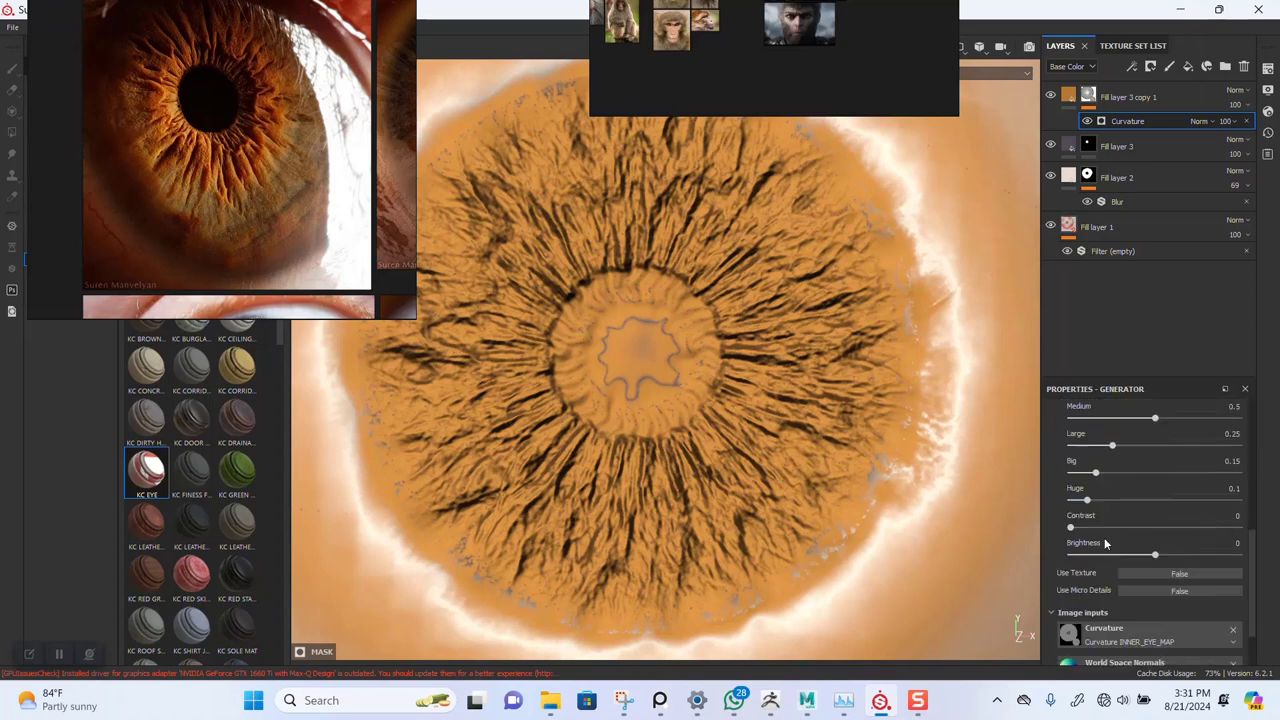
pyautogui.scroll(3, 1106, 540)
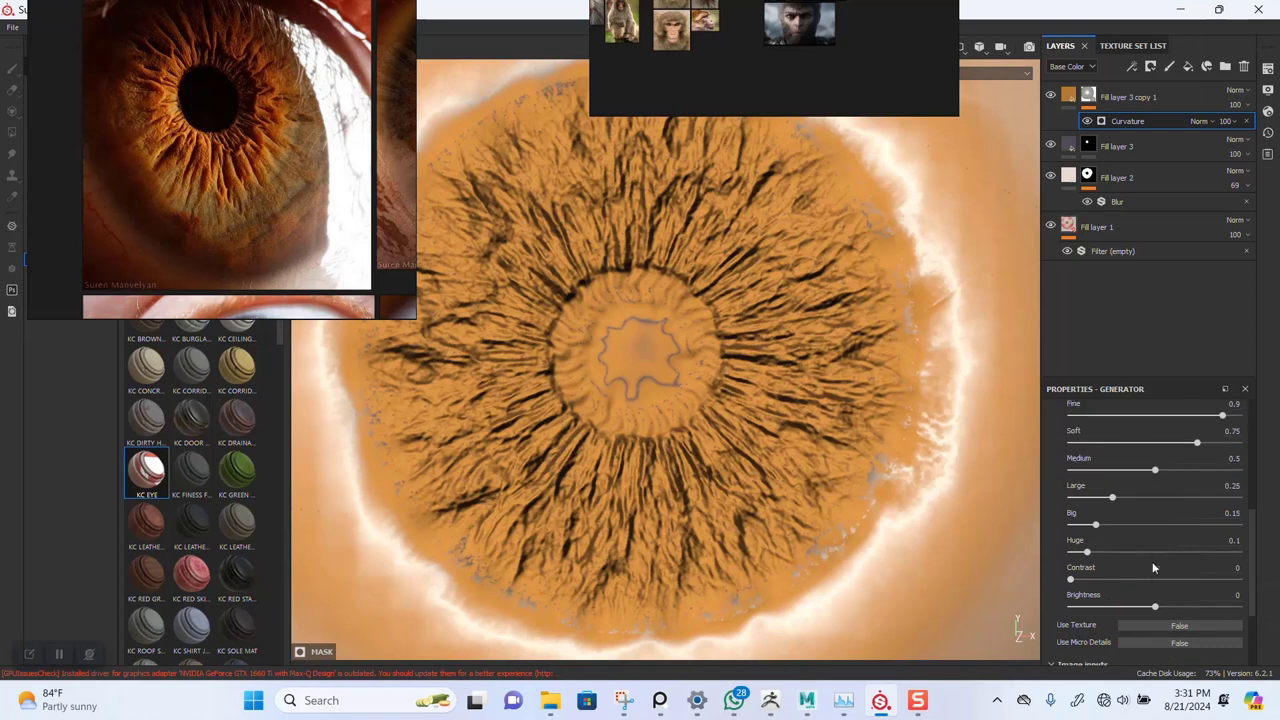
pyautogui.moveTo(1128, 585); pyautogui.dragTo(1043, 573)
pyautogui.moveTo(1110, 528); pyautogui.dragTo(1020, 526)
pyautogui.moveTo(1102, 503); pyautogui.dragTo(1007, 488)
pyautogui.scroll(1, 1108, 478)
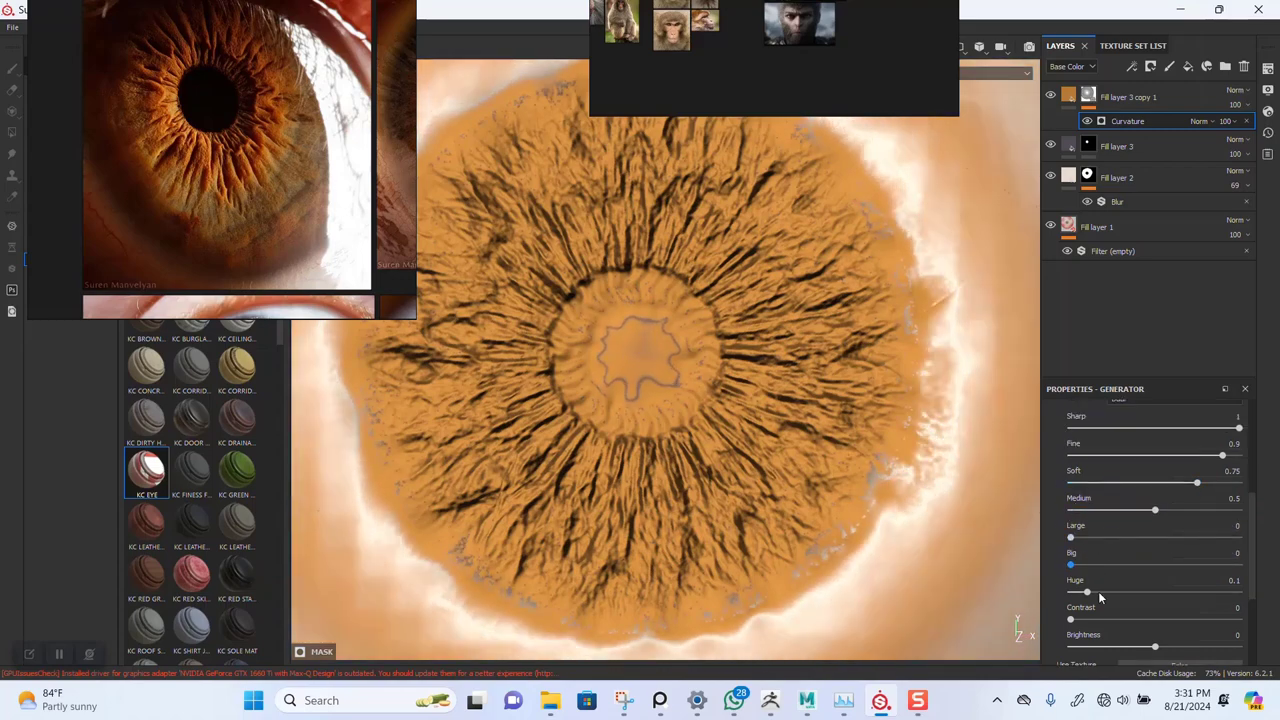
pyautogui.scroll(-2, 1098, 591)
pyautogui.moveTo(1127, 567)
pyautogui.mouseDown()
pyautogui.moveTo(1064, 563)
pyautogui.moveTo(1163, 566)
pyautogui.moveTo(1119, 566)
pyautogui.mouseUp()
pyautogui.doubleClick(1088, 555)
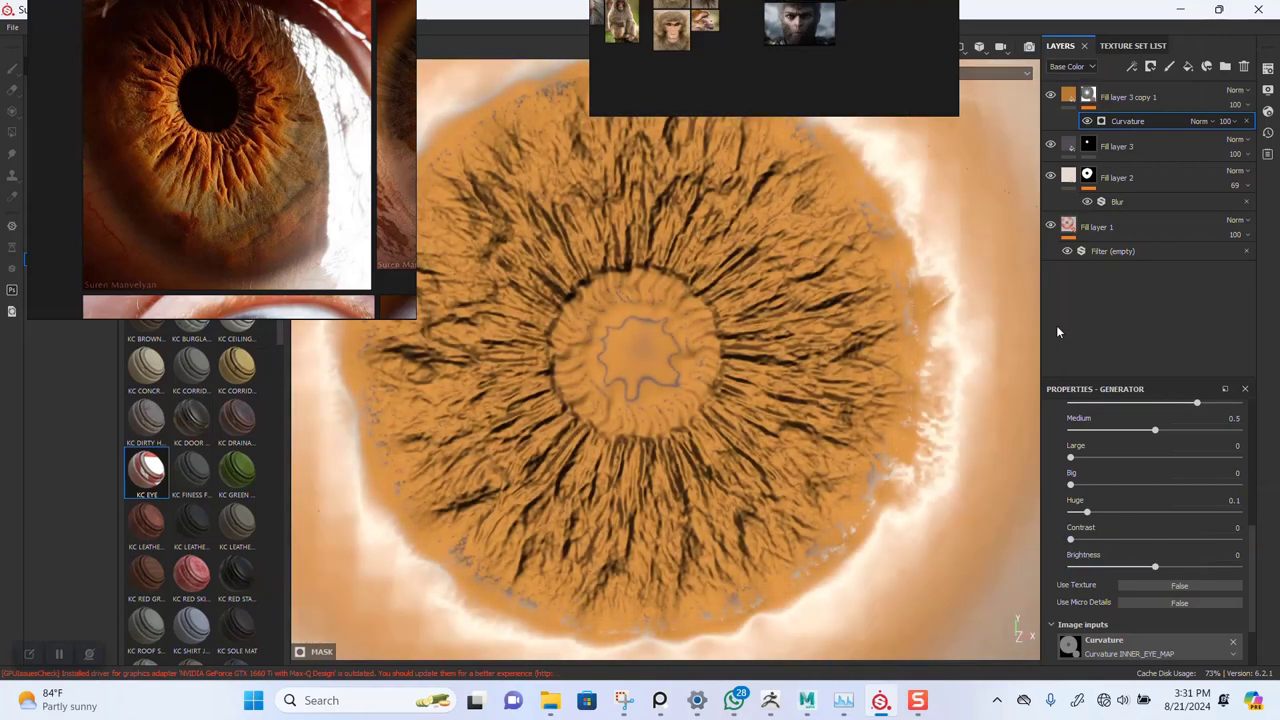
# - Add a Levels effect above the Curvature generator in the mask, raising the midtone to 16 and the input black point to about 0.95
pyautogui.rightClick(1098, 121)
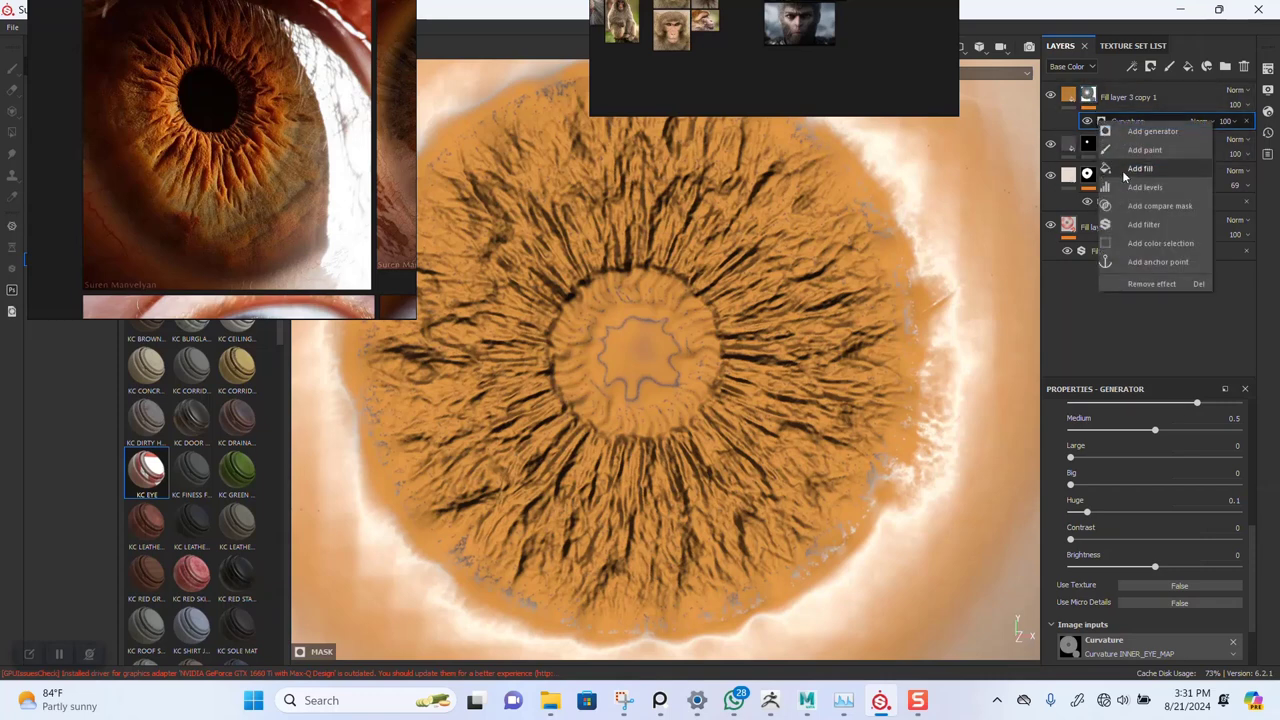
pyautogui.click(1141, 187)
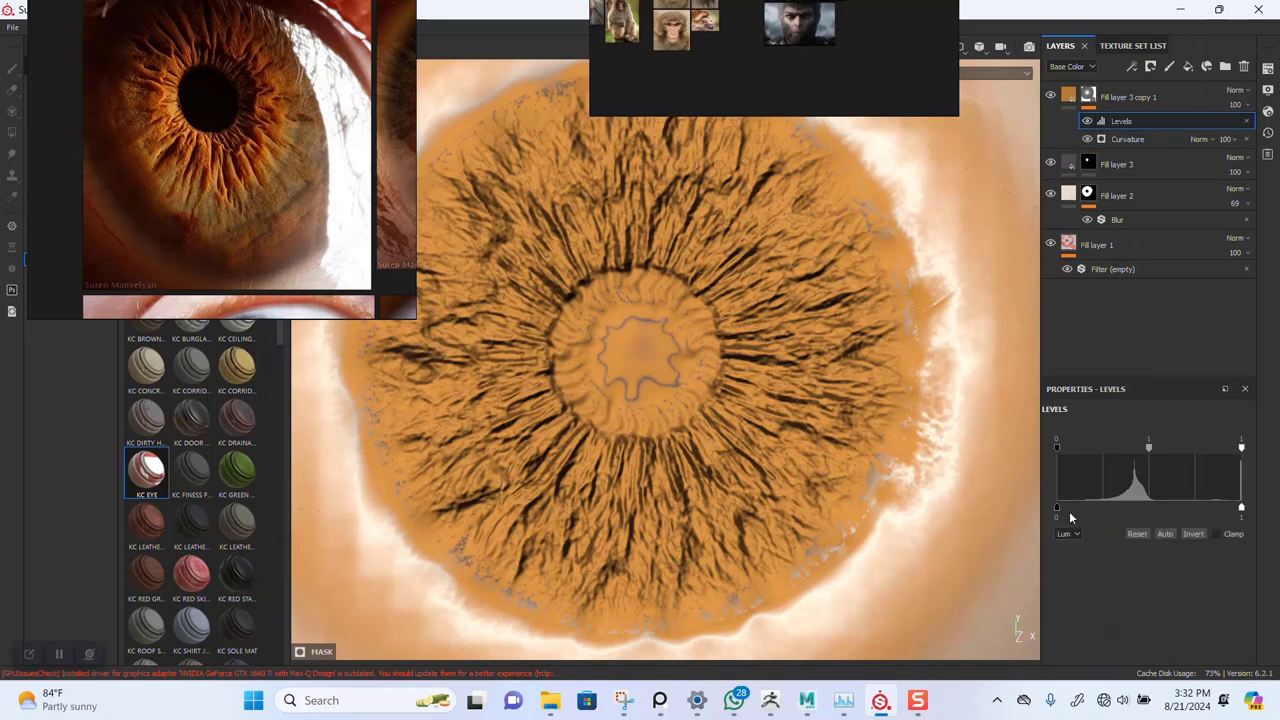
pyautogui.moveTo(1150, 455); pyautogui.dragTo(1228, 458)
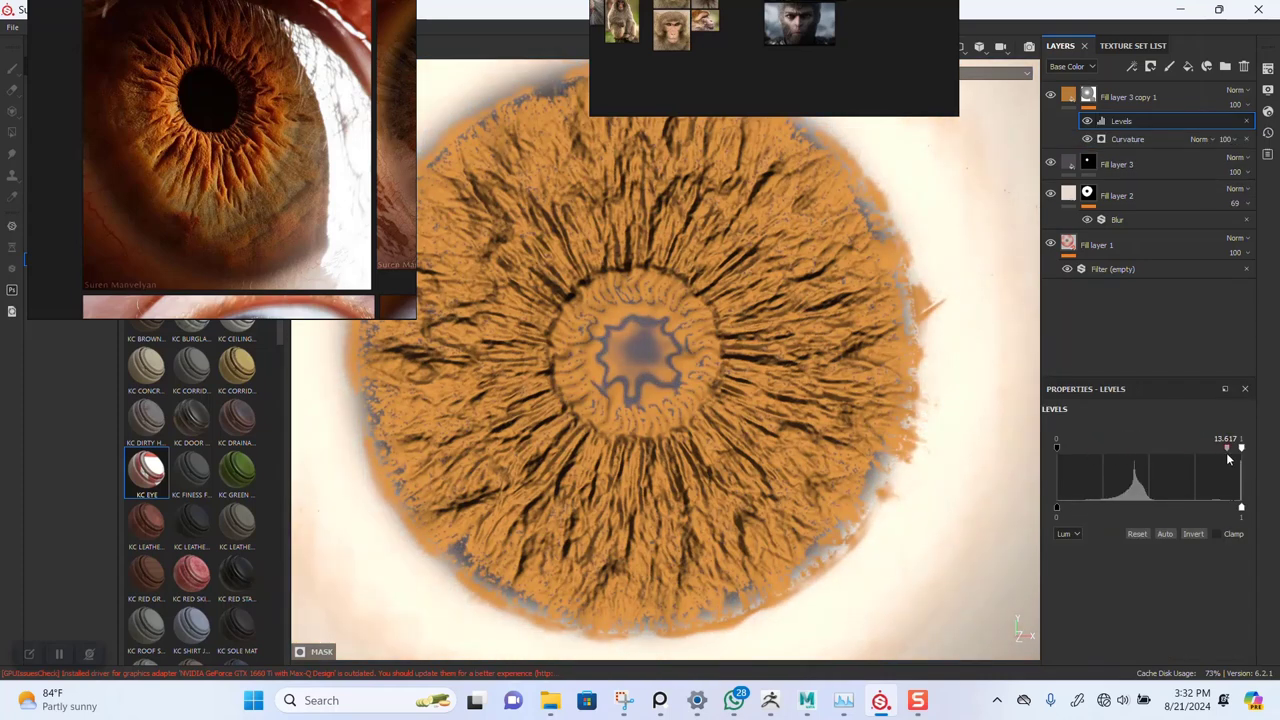
pyautogui.moveTo(1056, 447)
pyautogui.mouseDown()
pyautogui.moveTo(1183, 445)
pyautogui.moveTo(1030, 449)
pyautogui.mouseUp()
pyautogui.moveTo(1232, 452); pyautogui.dragTo(1108, 452)
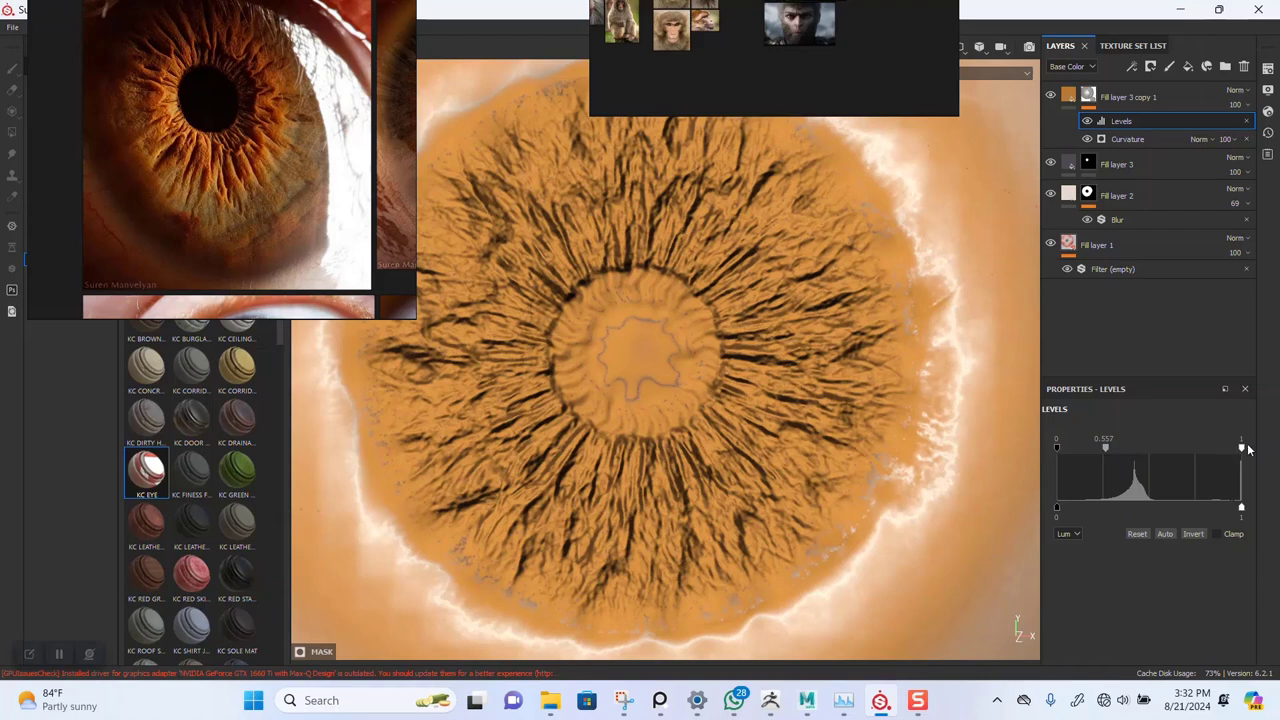
pyautogui.moveTo(1242, 447)
pyautogui.mouseDown()
pyautogui.moveTo(1108, 446)
pyautogui.moveTo(1246, 449)
pyautogui.mouseUp()
pyautogui.moveTo(1106, 449); pyautogui.dragTo(1240, 449)
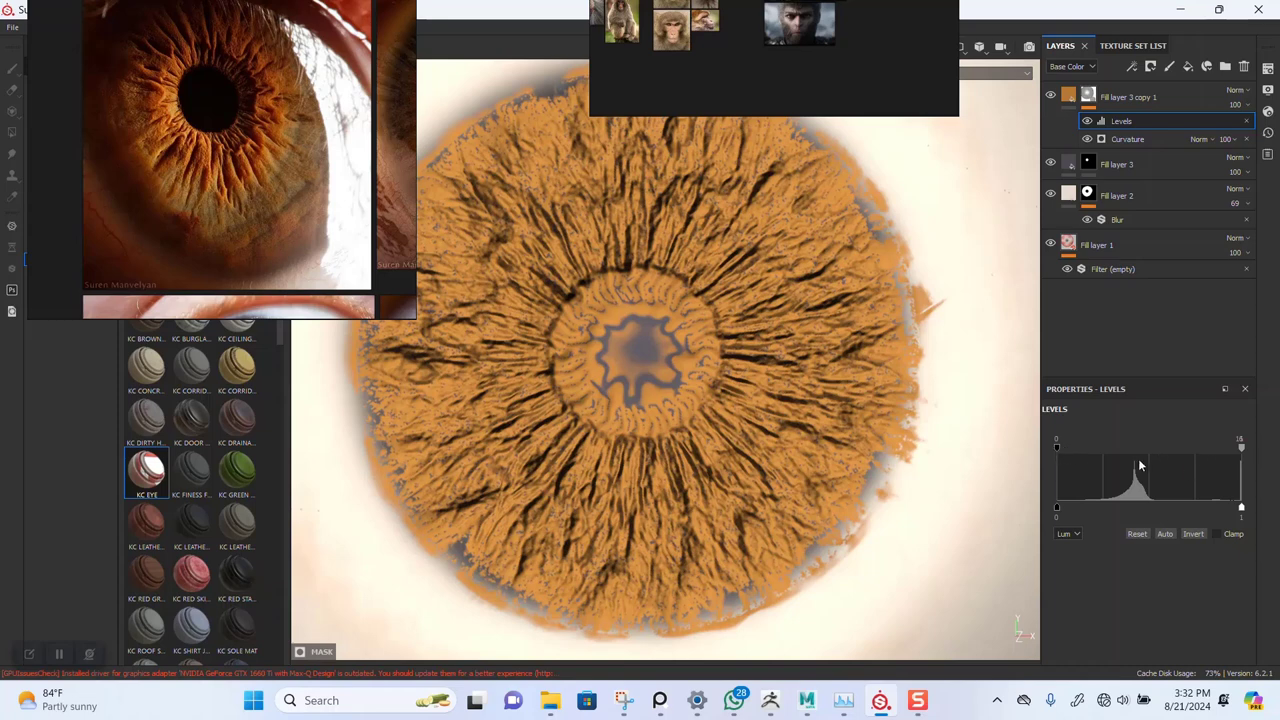
pyautogui.moveTo(1058, 448); pyautogui.dragTo(1234, 450)
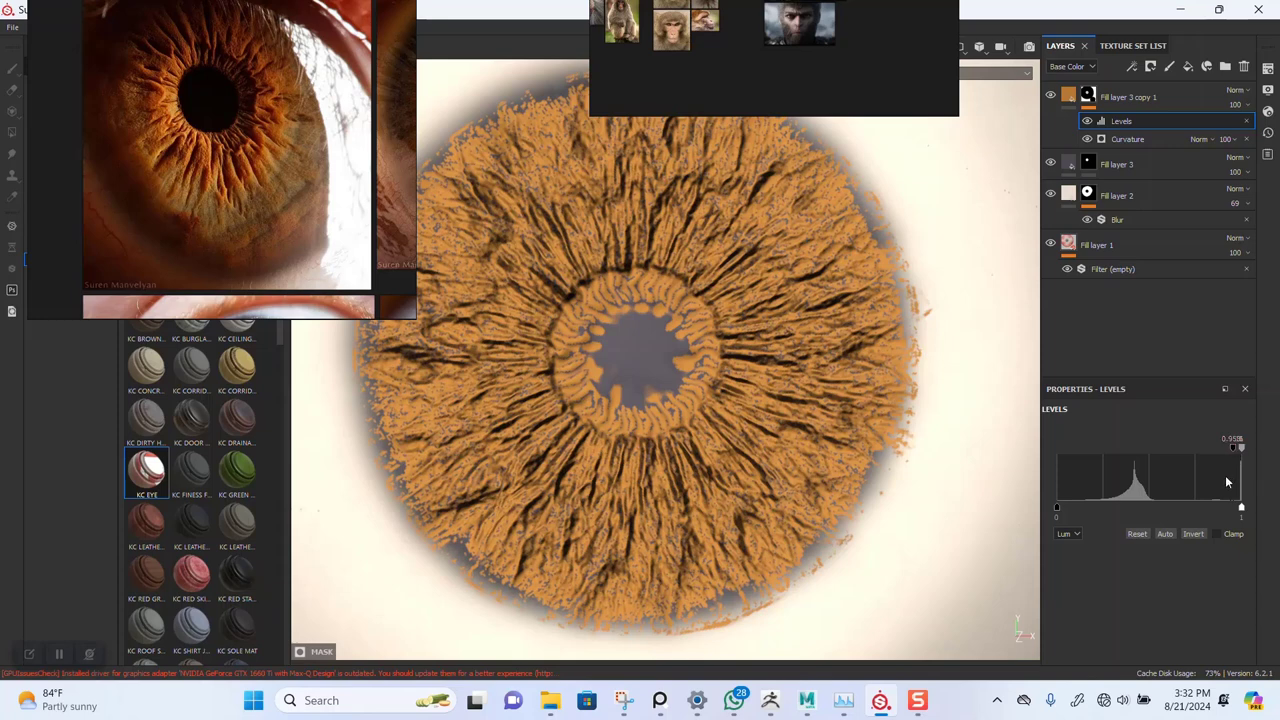
# - Compare the iris with the Levels effect of Fill layer 3 copy 1 switched off and on, from near and far
pyautogui.moveTo(1057, 508)
pyautogui.mouseDown()
pyautogui.moveTo(1168, 508)
pyautogui.moveTo(1054, 507)
pyautogui.mouseUp()
pyautogui.moveTo(1242, 509)
pyautogui.mouseDown()
pyautogui.moveTo(1146, 510)
pyautogui.moveTo(1242, 508)
pyautogui.mouseUp()
pyautogui.scroll(-5, 528, 286)
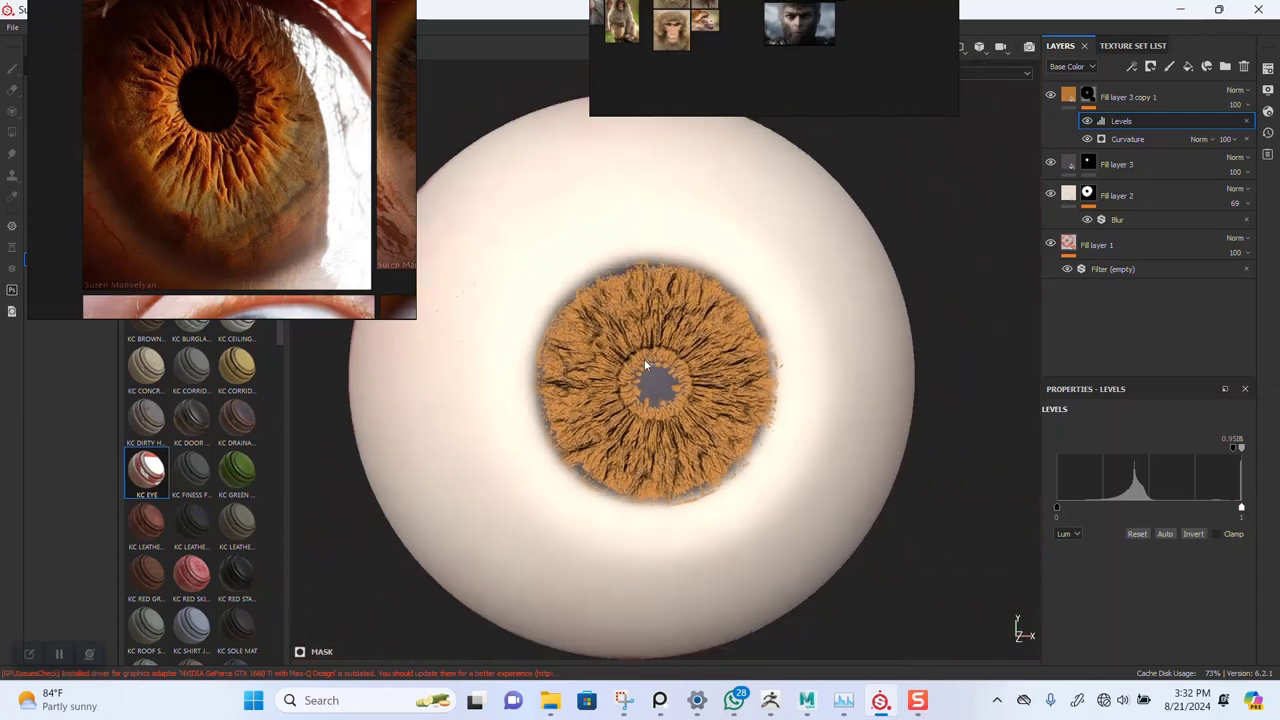
pyautogui.scroll(2, 626, 401)
pyautogui.scroll(6, 626, 401)
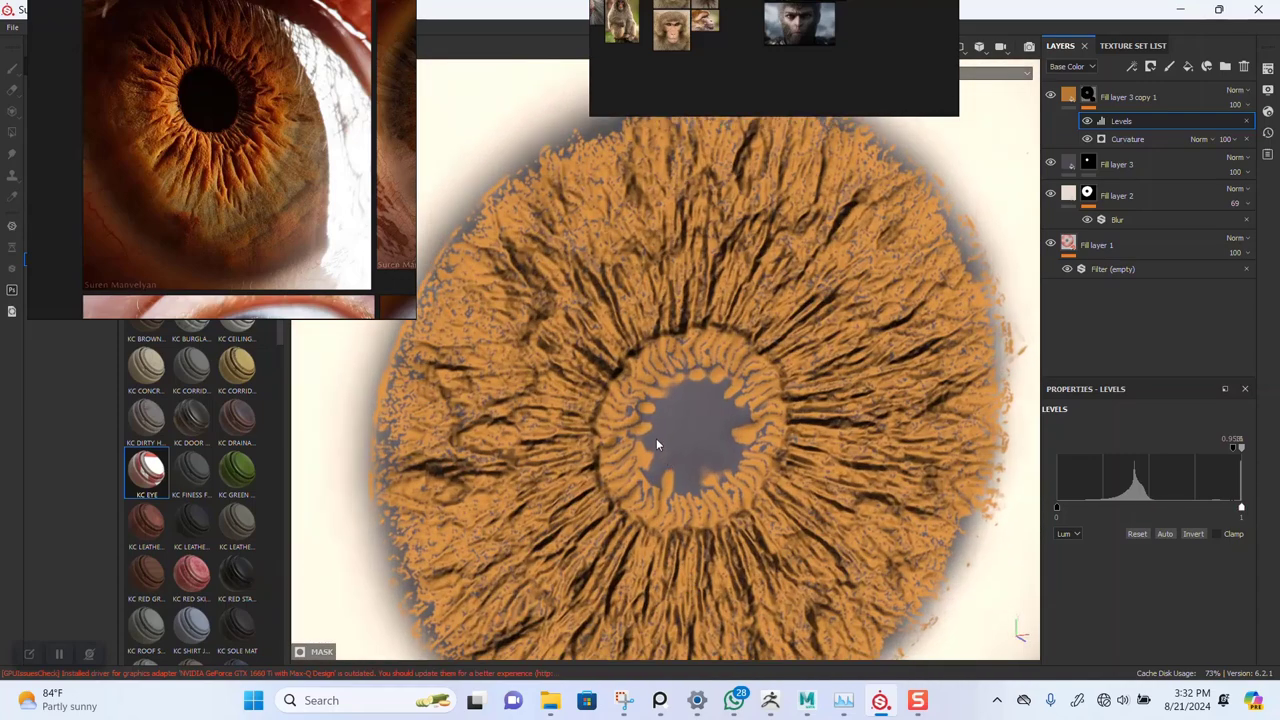
pyautogui.keyDown('alt'); pyautogui.moveTo(528, 455); pyautogui.dragTo(641, 460); pyautogui.keyUp('alt')
pyautogui.keyDown('alt'); pyautogui.moveTo(641, 460); pyautogui.dragTo(628, 365, button='middle'); pyautogui.keyUp('alt')
pyautogui.keyDown('alt'); pyautogui.moveTo(628, 365); pyautogui.dragTo(673, 361); pyautogui.keyUp('alt')
pyautogui.scroll(4, 672, 355)
pyautogui.scroll(-6, 596, 263)
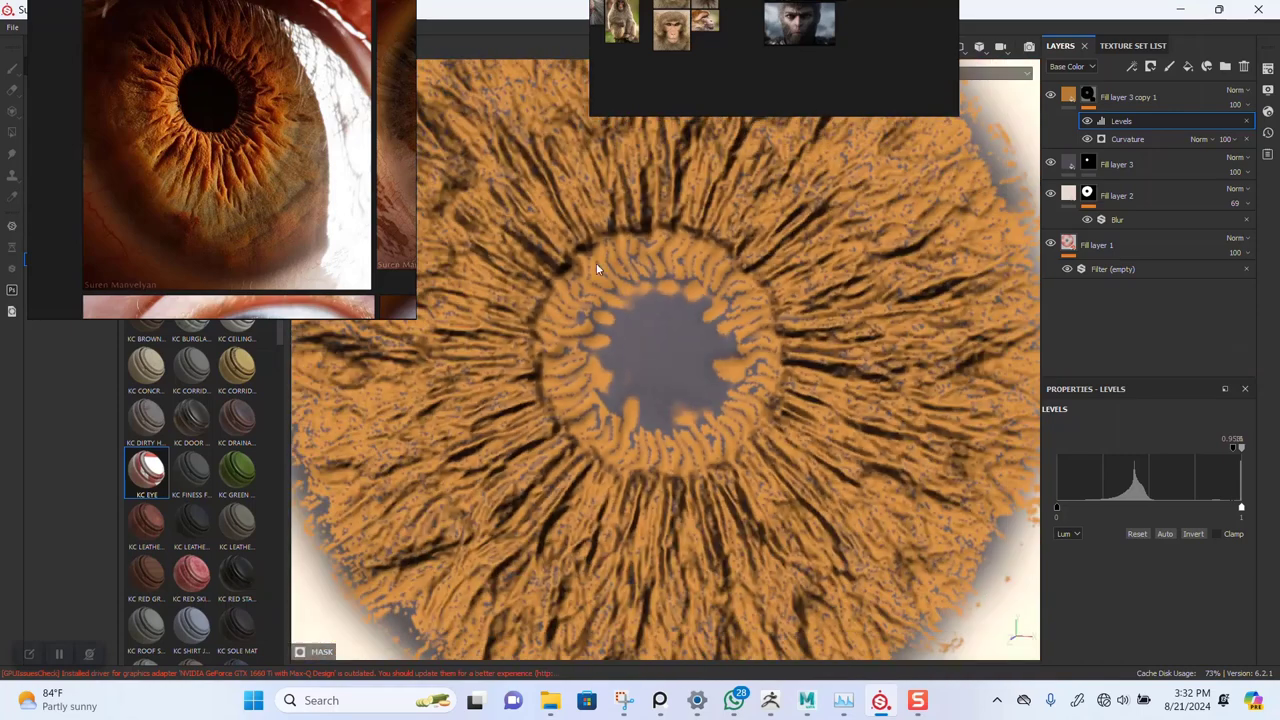
pyautogui.click(1087, 122)
pyautogui.click(1087, 122)
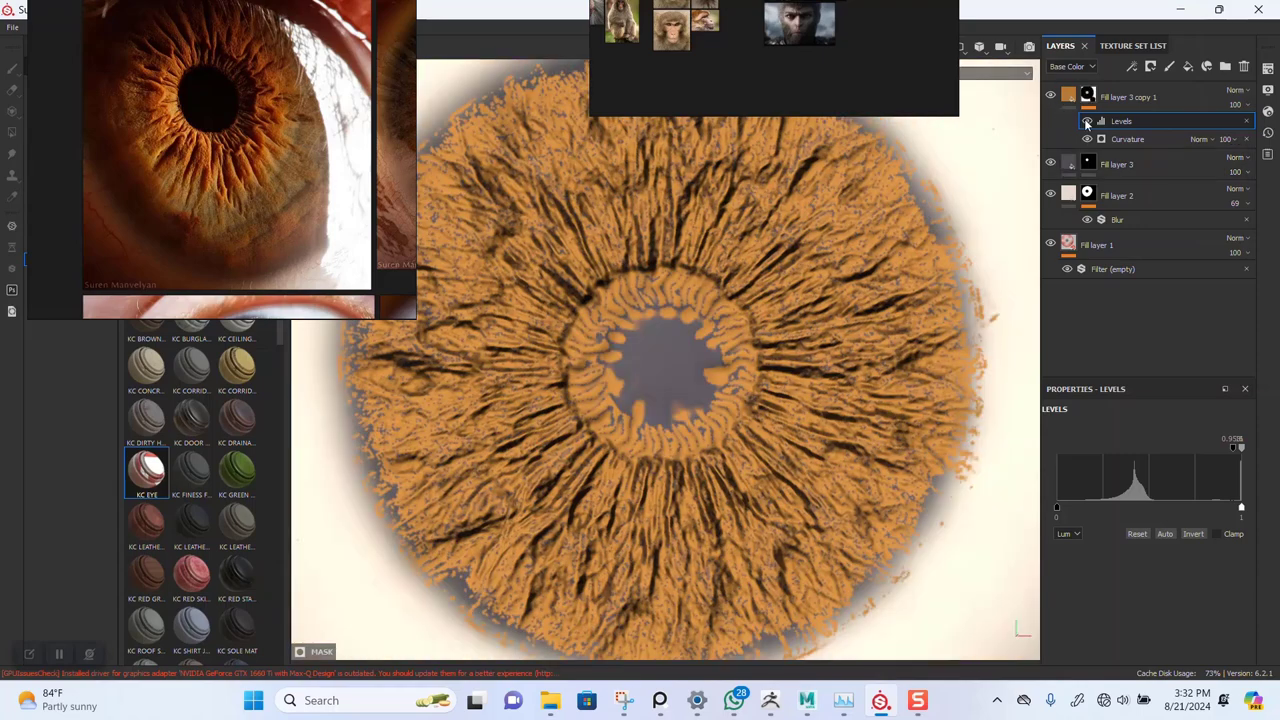
# - Try the Unprocessed and Edges modes in the Curvature generator of Fill layer 3 copy 1, and settle on Cavities
pyautogui.click(1128, 139)
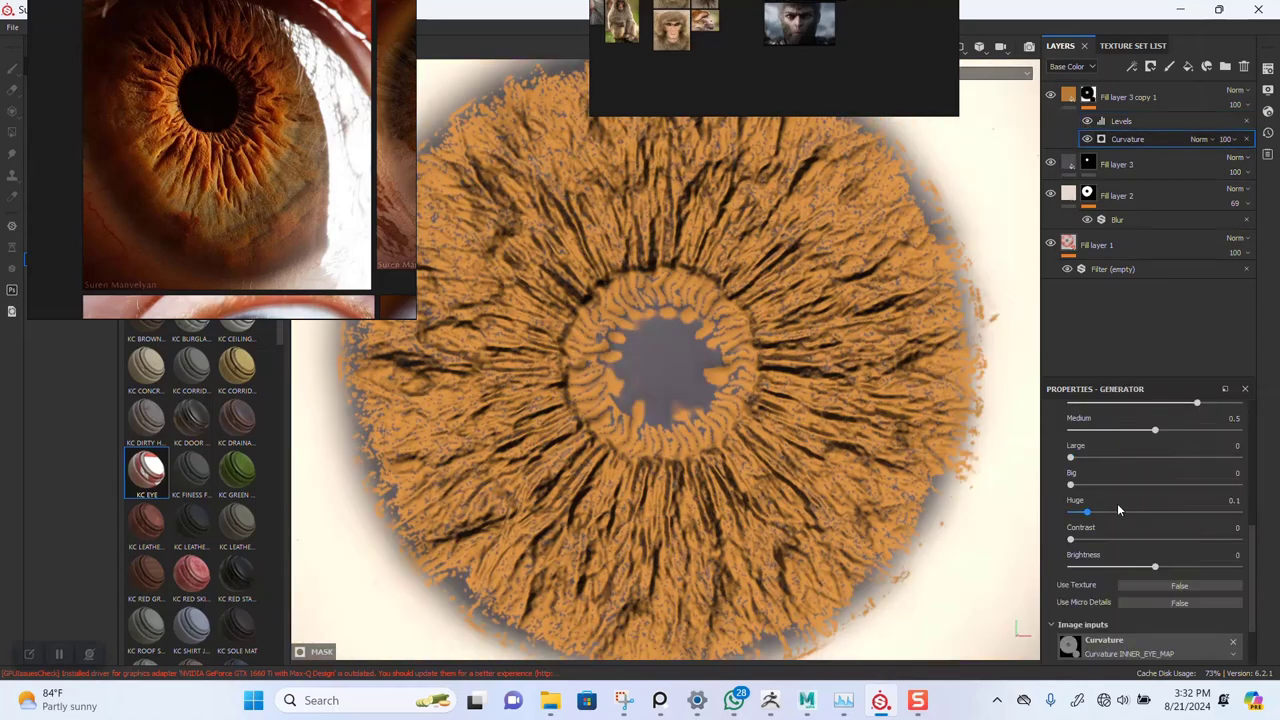
pyautogui.scroll(5, 1117, 509)
pyautogui.click(1124, 558)
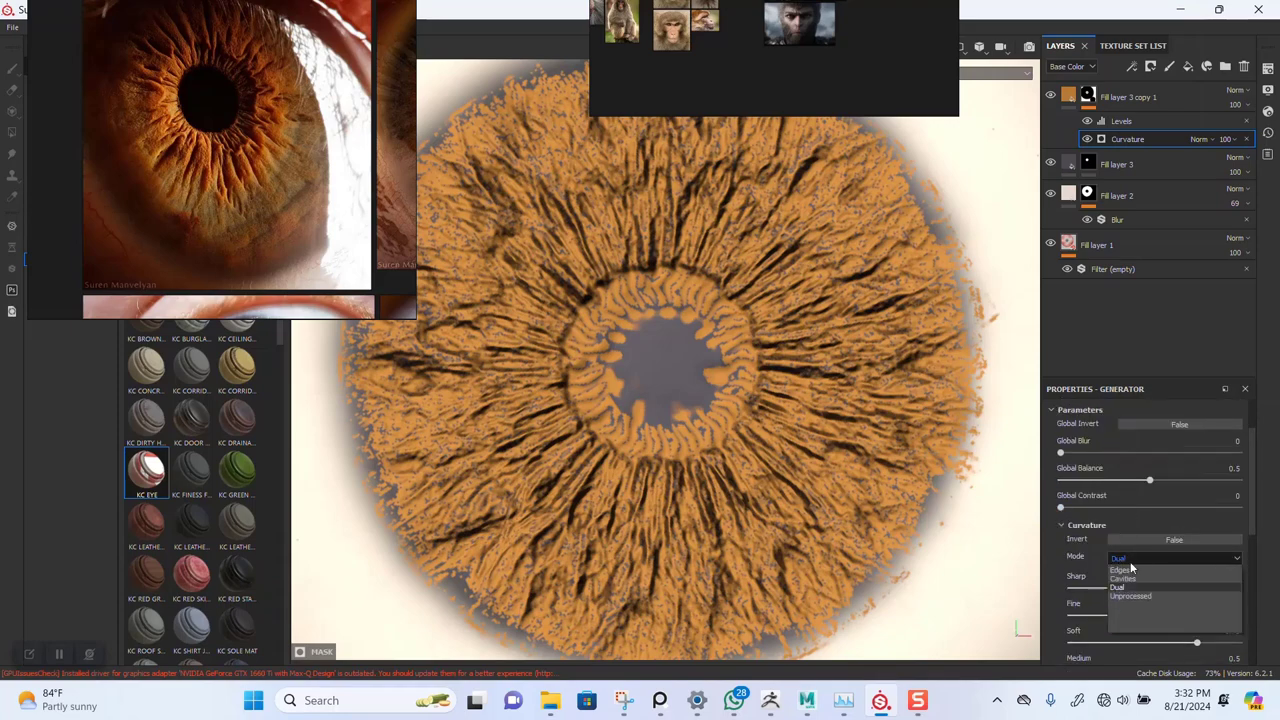
pyautogui.click(1131, 595)
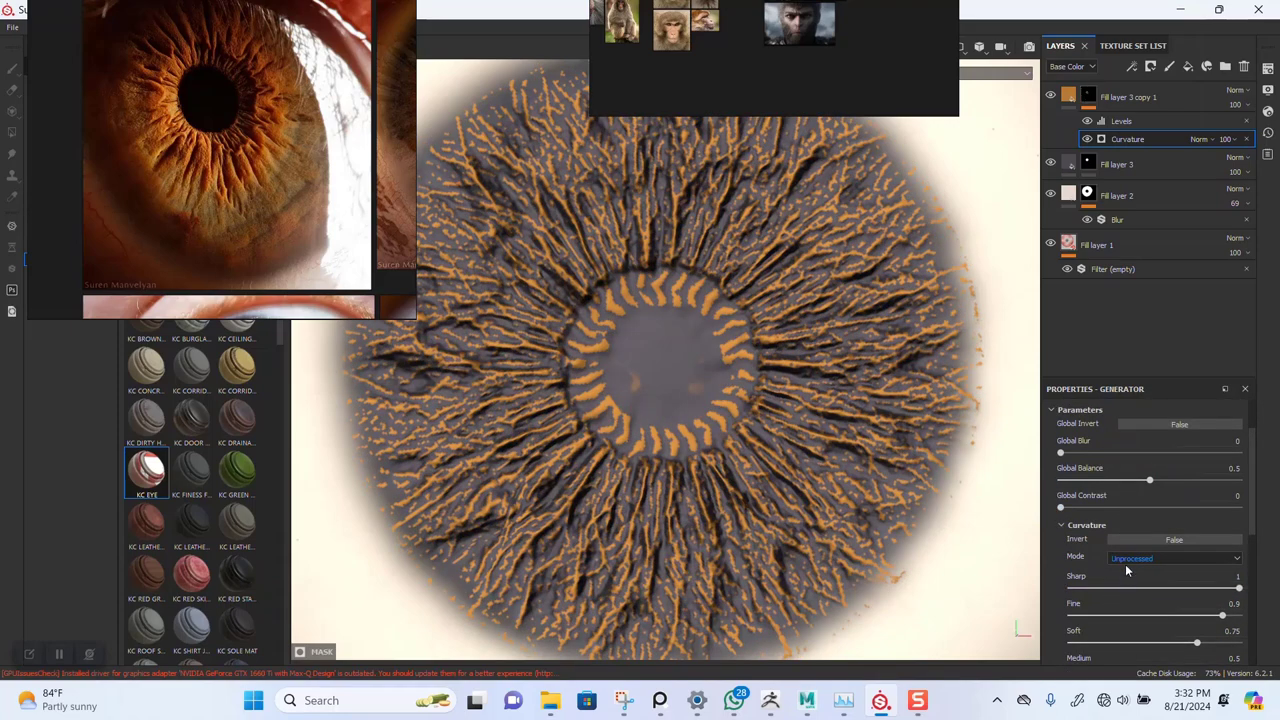
pyautogui.click(1128, 560)
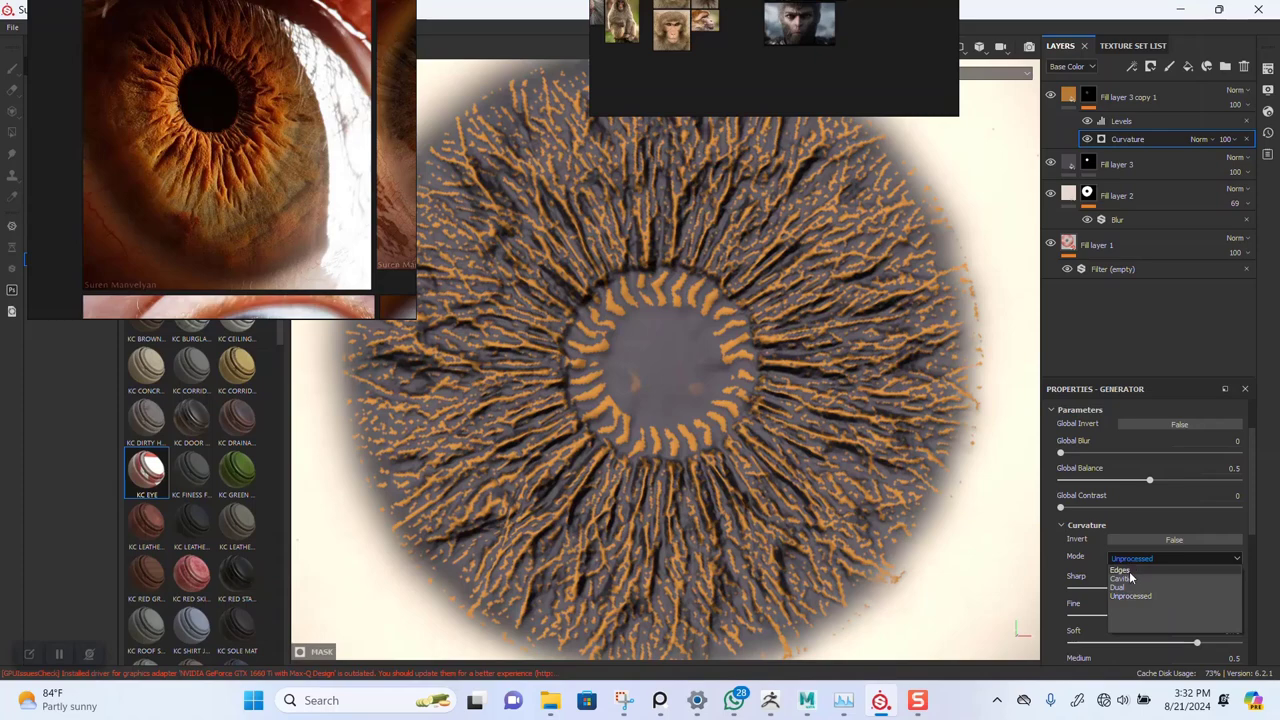
pyautogui.click(1129, 571)
pyautogui.click(1129, 560)
pyautogui.click(1131, 581)
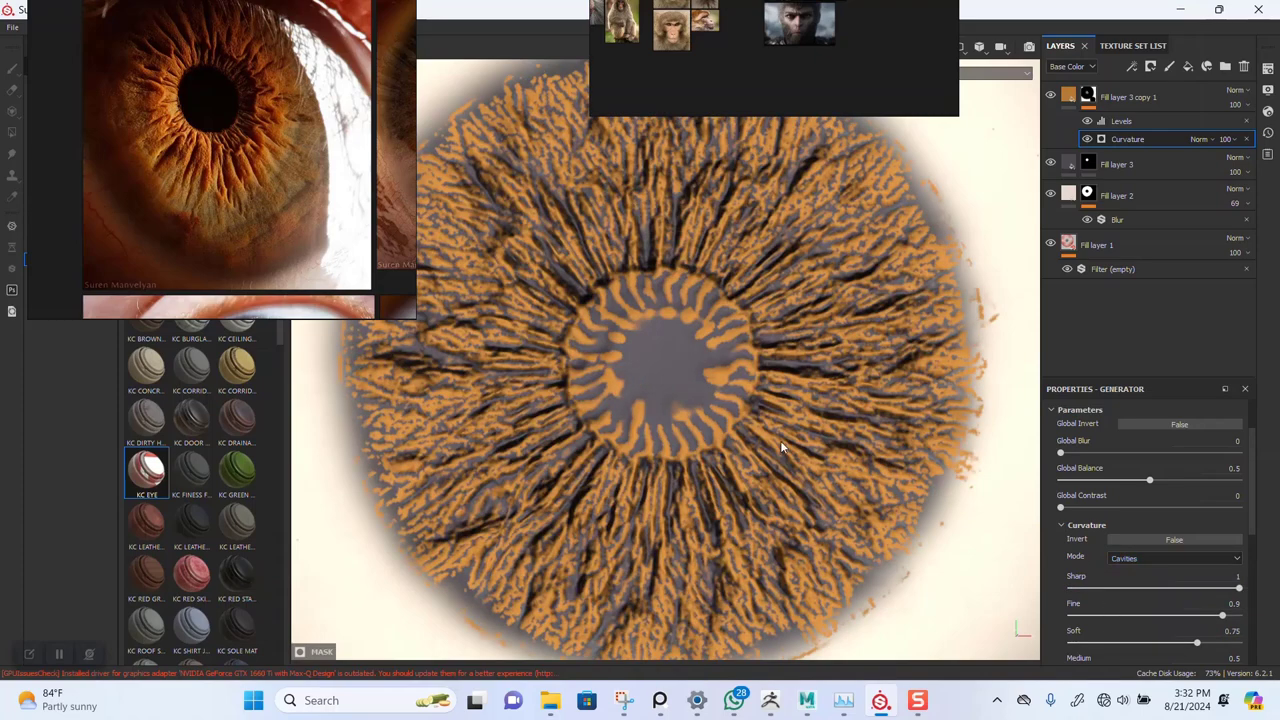
pyautogui.keyDown('alt'); pyautogui.moveTo(781, 441); pyautogui.dragTo(677, 366, button='right'); pyautogui.keyUp('alt')
pyautogui.keyDown('alt'); pyautogui.moveTo(677, 366); pyautogui.dragTo(672, 384, button='middle'); pyautogui.keyUp('alt')
pyautogui.keyDown('alt'); pyautogui.moveTo(723, 423); pyautogui.dragTo(726, 377, button='middle'); pyautogui.keyUp('alt')
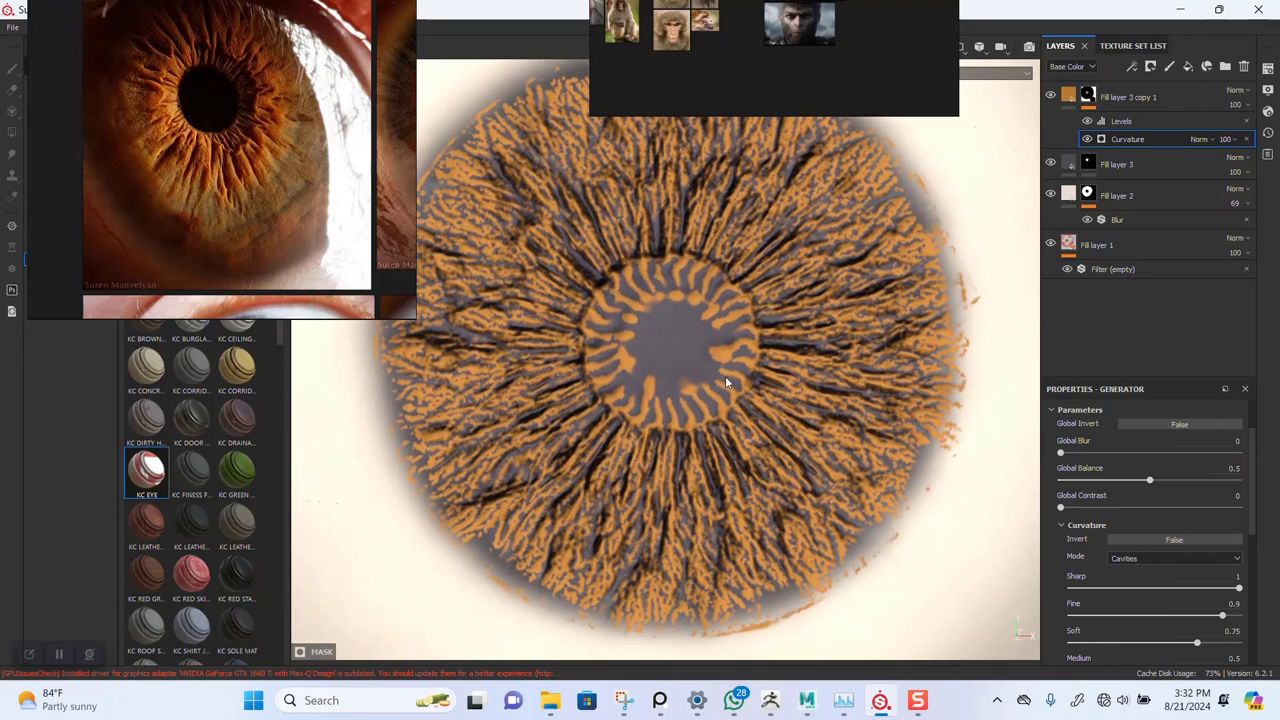
pyautogui.scroll(-3, 726, 381)
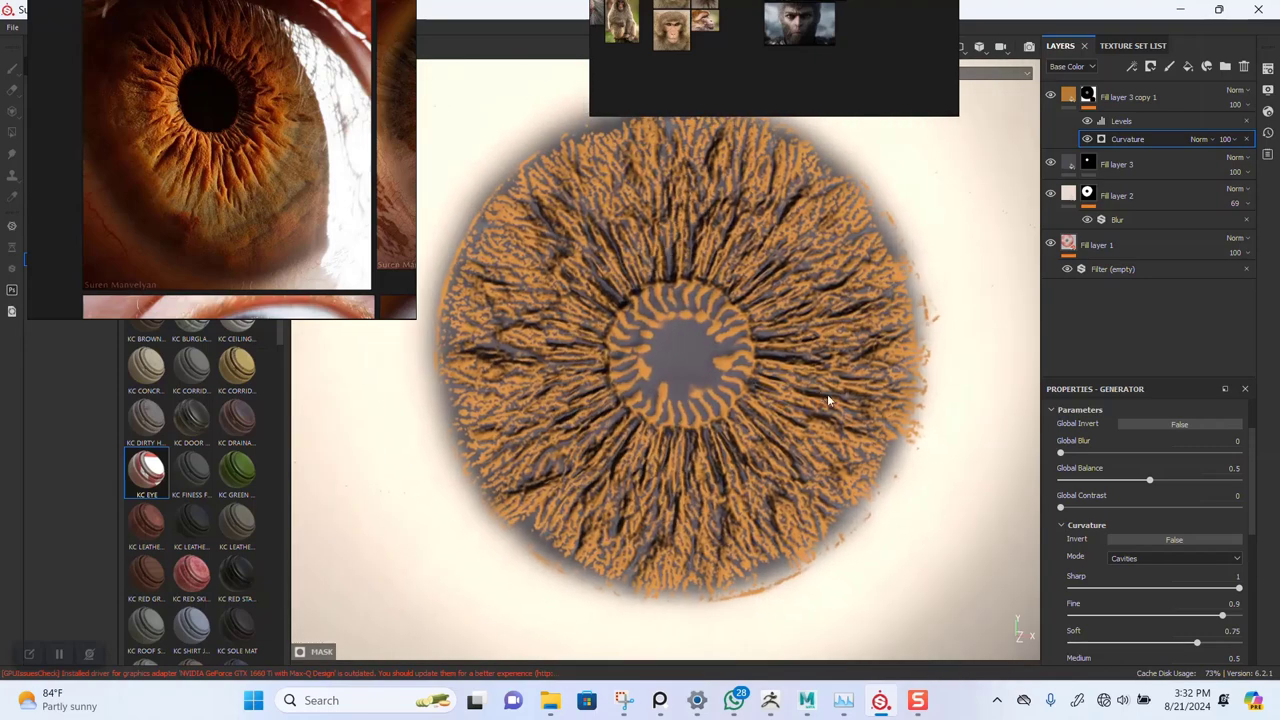
# - Examine the iris pattern from several distances and compare it with the close-up details of the eye reference photo
pyautogui.click(1089, 94)
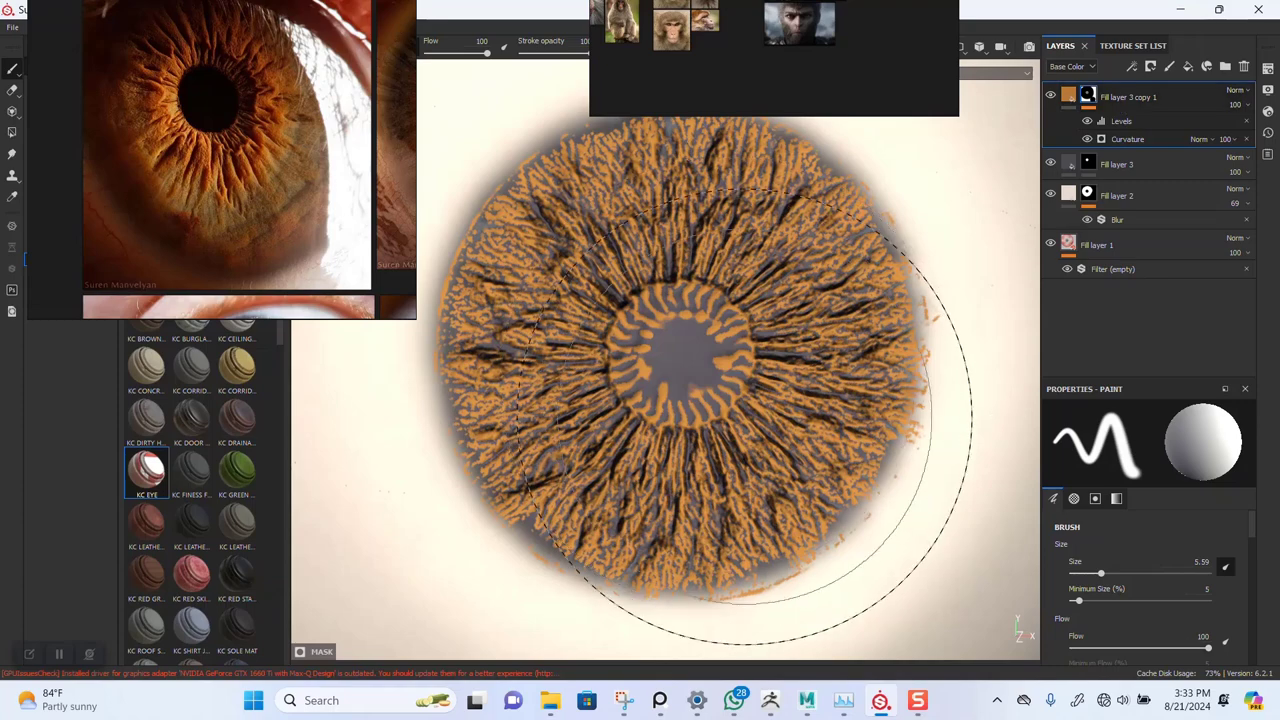
pyautogui.scroll(-3, 741, 413)
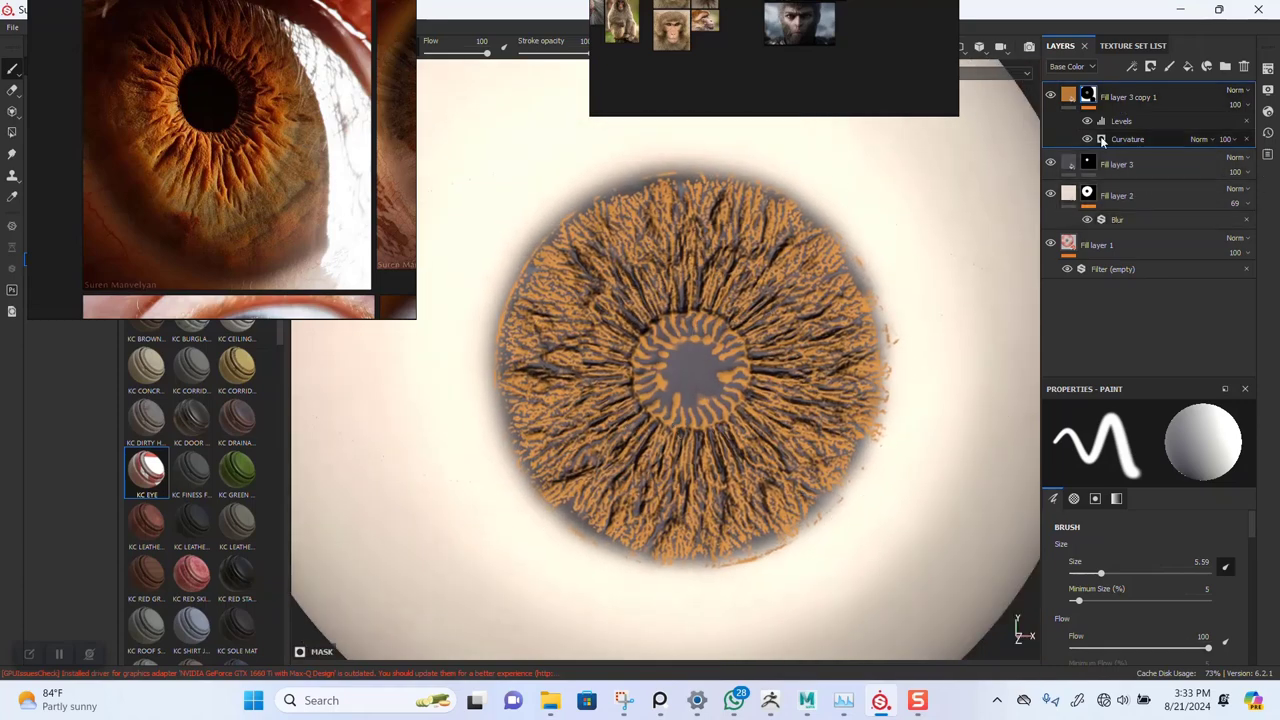
pyautogui.scroll(4, 640, 375)
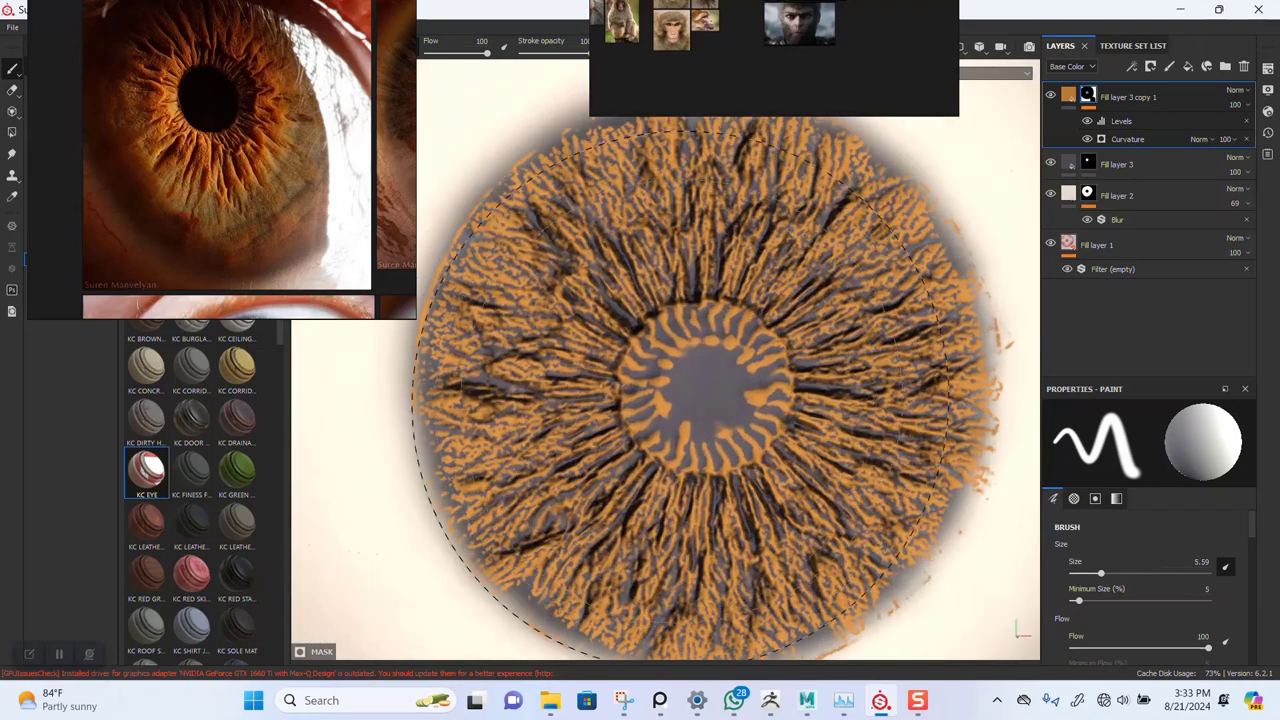
pyautogui.keyDown('alt'); pyautogui.moveTo(697, 439); pyautogui.dragTo(657, 379, button='right'); pyautogui.keyUp('alt')
pyautogui.keyDown('alt'); pyautogui.moveTo(657, 379); pyautogui.dragTo(647, 423, button='middle'); pyautogui.keyUp('alt')
pyautogui.keyDown('alt'); pyautogui.moveTo(647, 423); pyautogui.dragTo(637, 498, button='right'); pyautogui.keyUp('alt')
pyautogui.scroll(4, 636, 497)
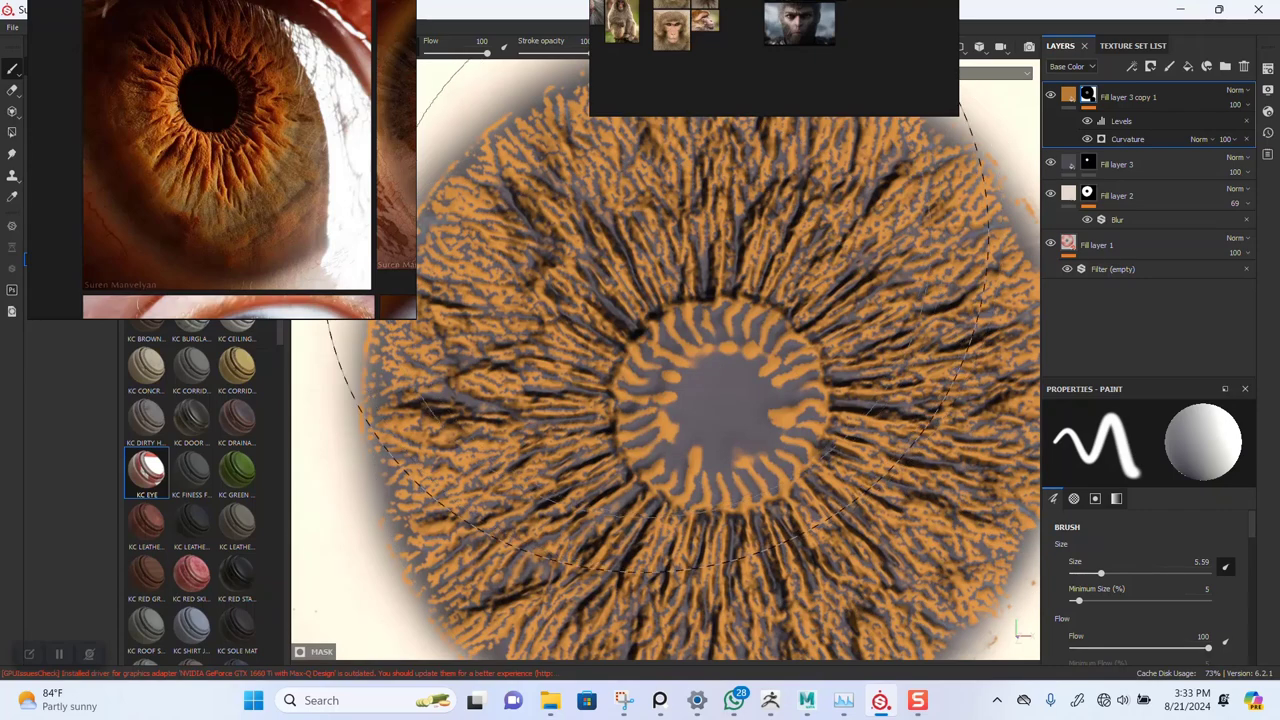
pyautogui.scroll(5, 272, 151)
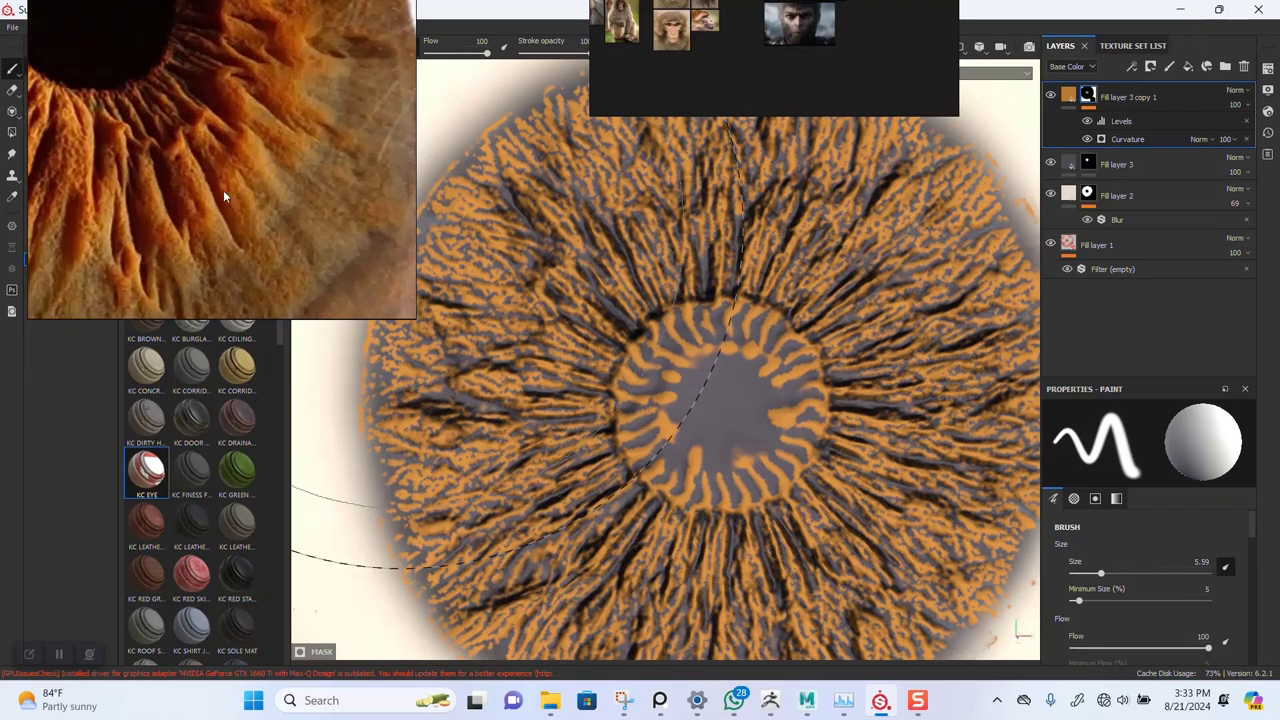
pyautogui.scroll(-5, 223, 190)
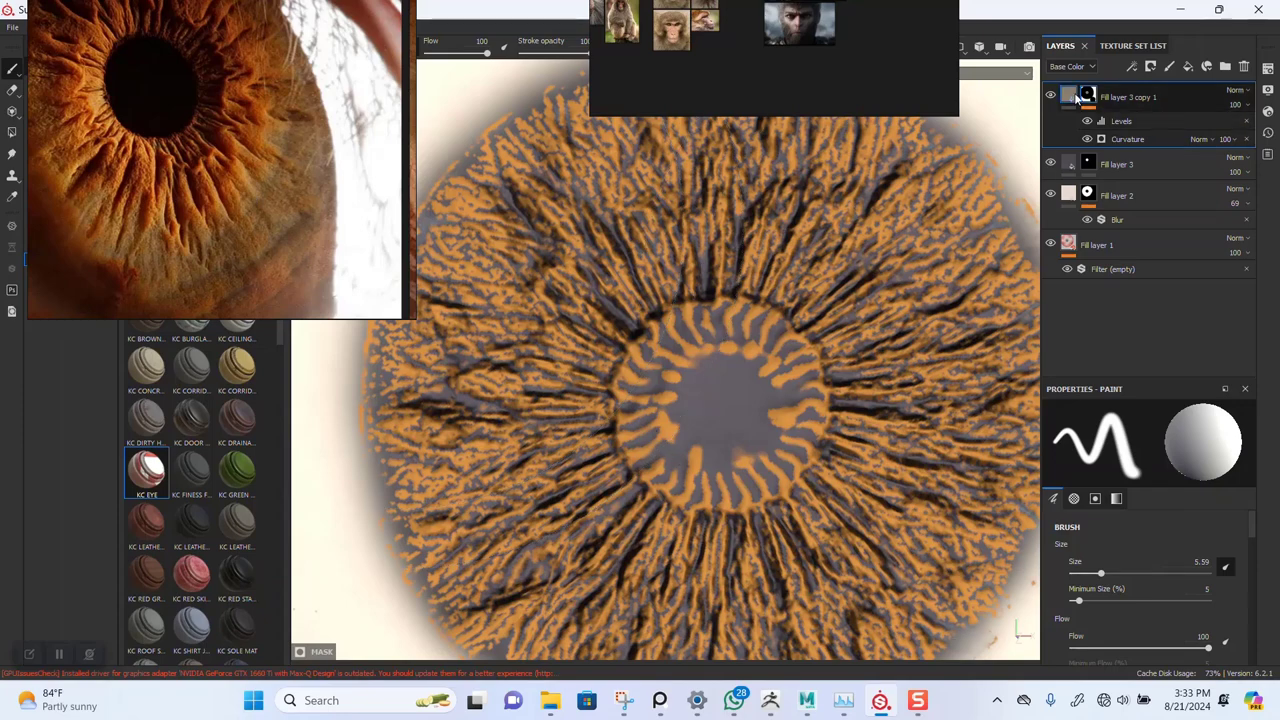
# - Duplicate Fill layer 3 copy 1 with its mask effects and hide the original layer
pyautogui.hotkey('ctrl', 'd')
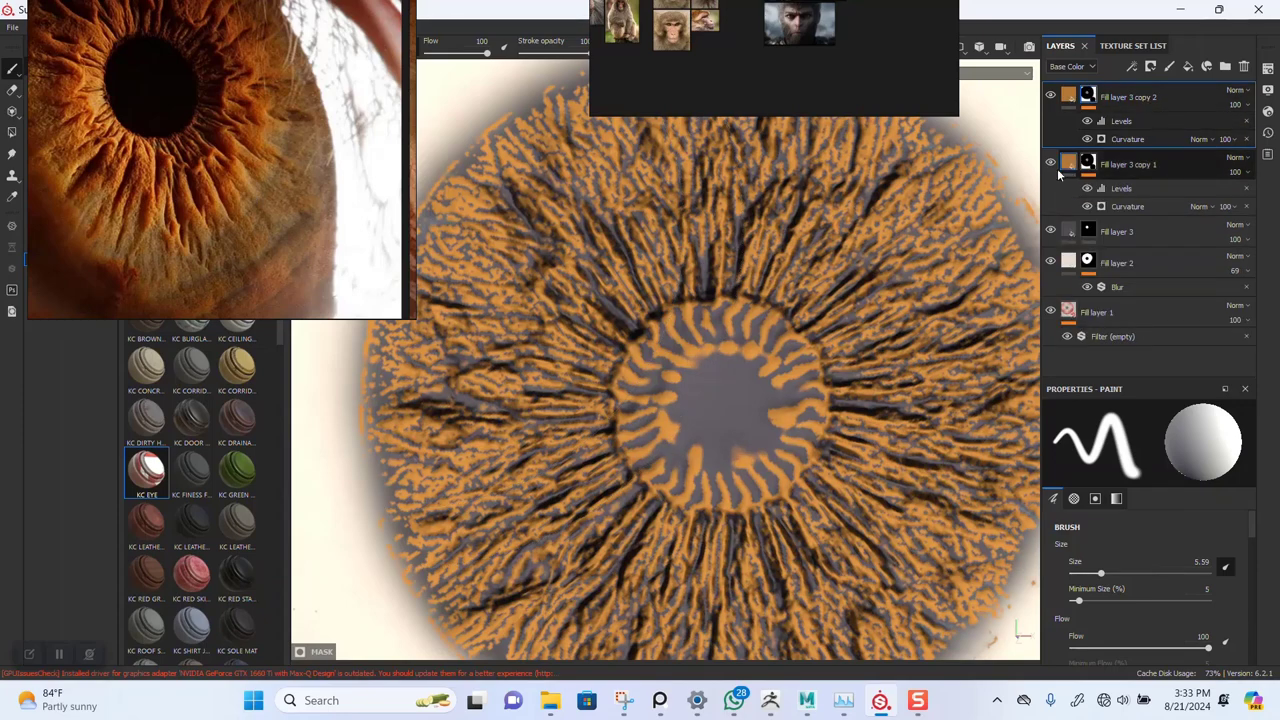
pyautogui.click(1097, 158)
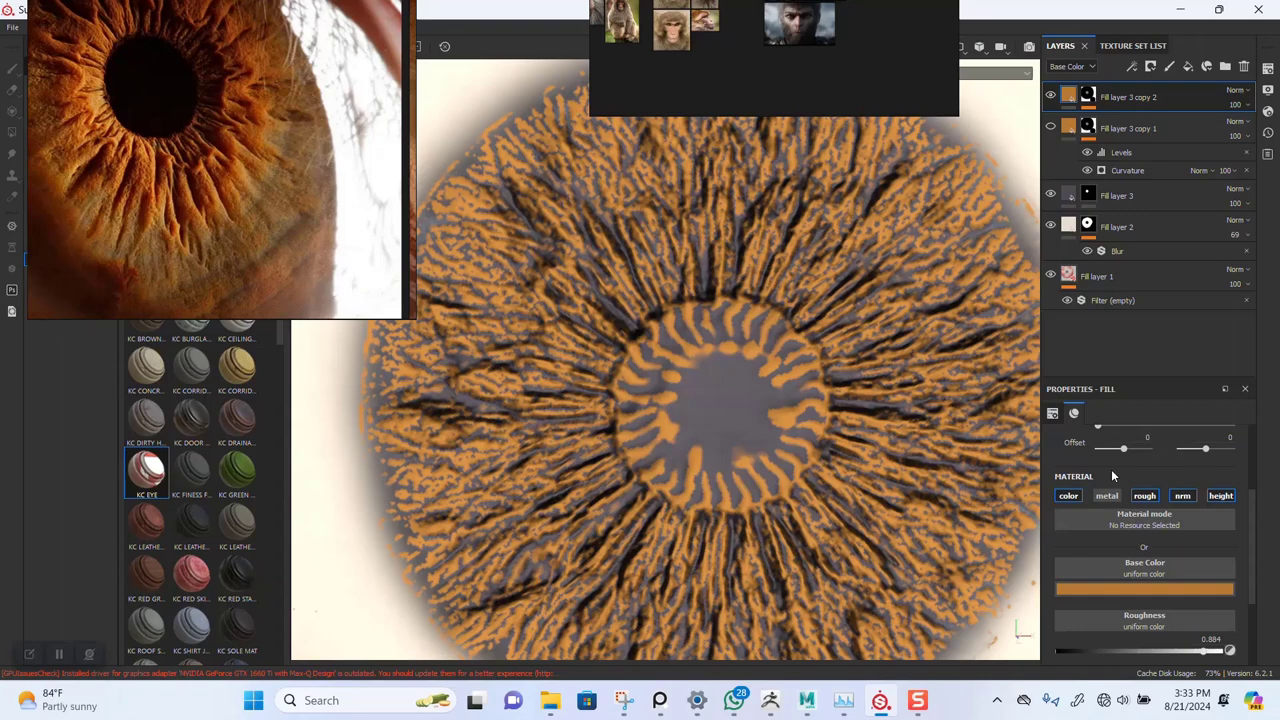
# - Darken the base color of Fill layer 3 copy 2 from orange to a dark brown
pyautogui.click(1112, 588)
pyautogui.moveTo(1274, 514); pyautogui.dragTo(1268, 541)
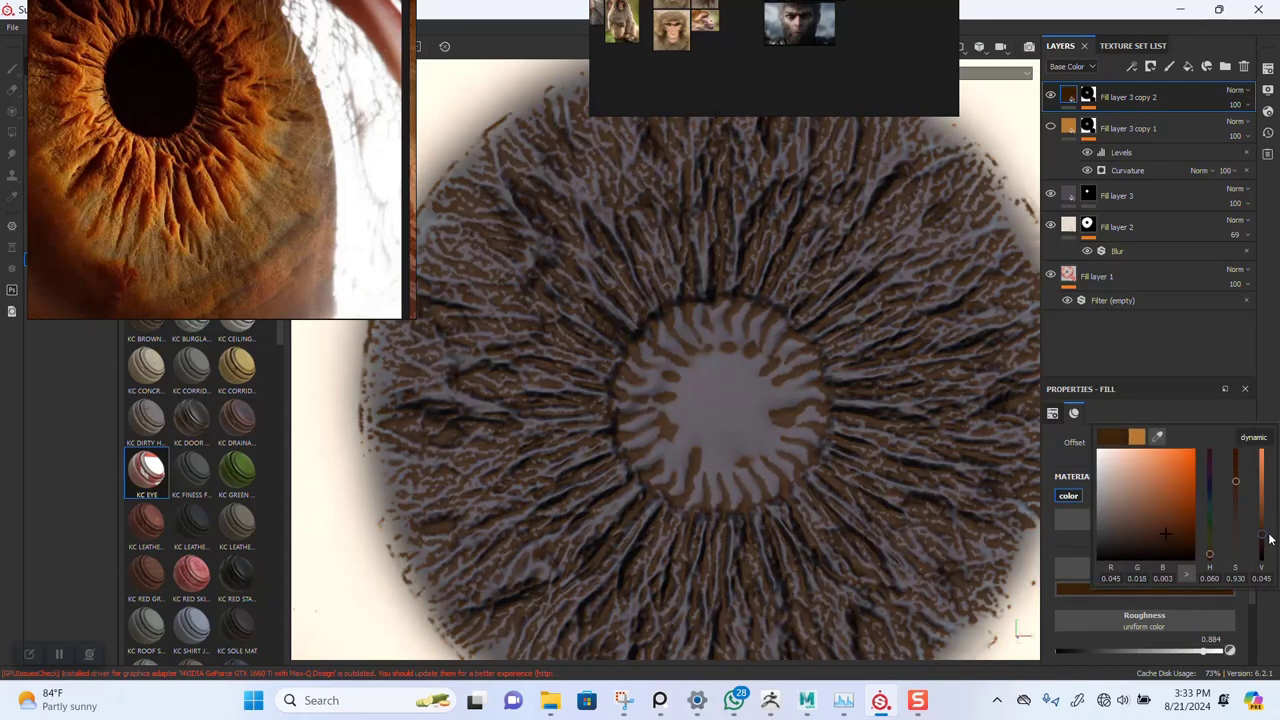
pyautogui.scroll(-10, 443, 223)
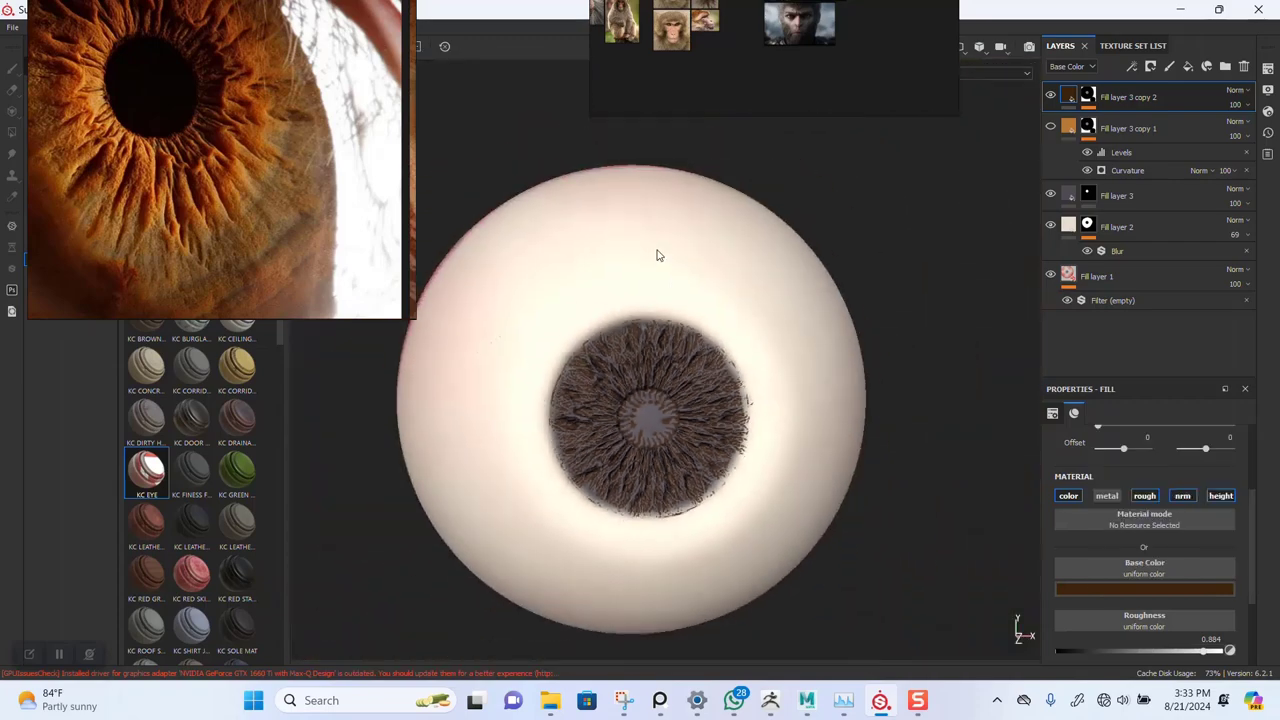
pyautogui.keyDown('alt'); pyautogui.moveTo(624, 332); pyautogui.dragTo(671, 589, button='right'); pyautogui.keyUp('alt')
pyautogui.keyDown('alt'); pyautogui.moveTo(671, 589); pyautogui.dragTo(685, 432, button='middle'); pyautogui.keyUp('alt')
pyautogui.keyDown('alt'); pyautogui.moveTo(669, 305); pyautogui.dragTo(683, 363, button='middle'); pyautogui.keyUp('alt')
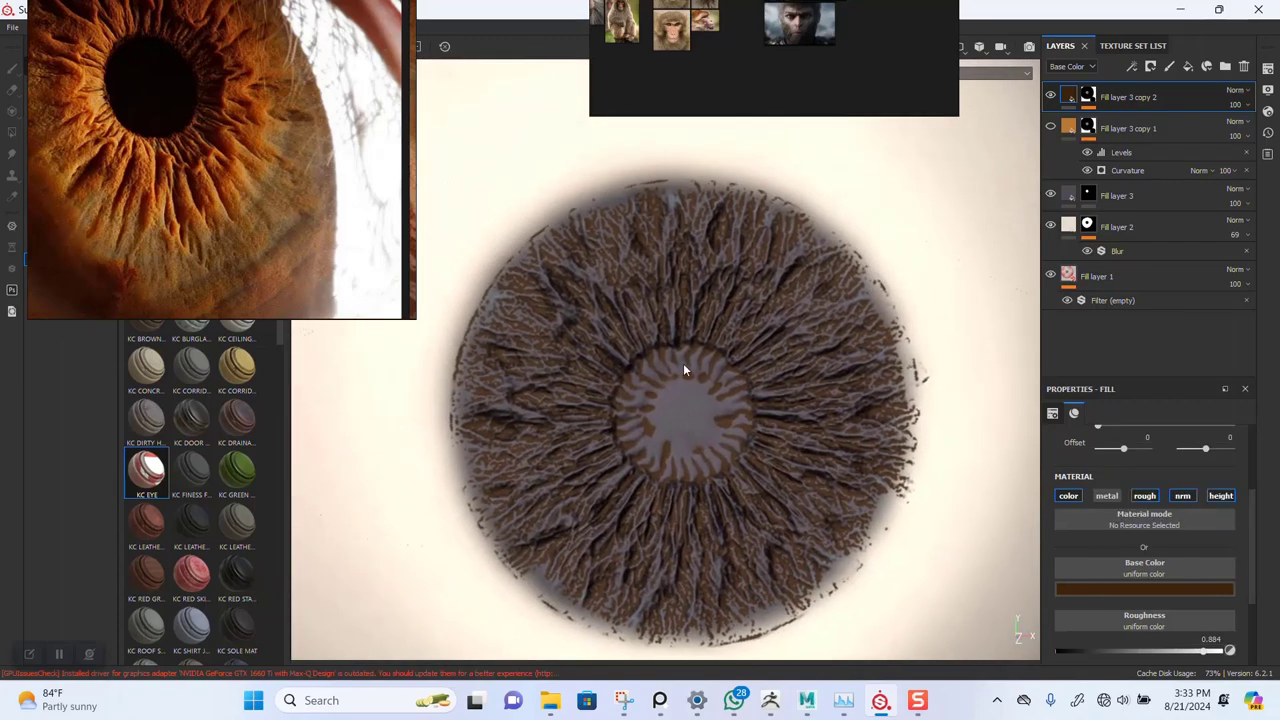
pyautogui.moveTo(683, 363)
pyautogui.keyDown('alt'); pyautogui.mouseDown()
pyautogui.moveTo(799, 383)
pyautogui.moveTo(696, 385)
pyautogui.mouseUp(); pyautogui.keyUp('alt')
# - Add a Blur filter to the mask of Fill layer 3 copy 2
pyautogui.click(1088, 98)
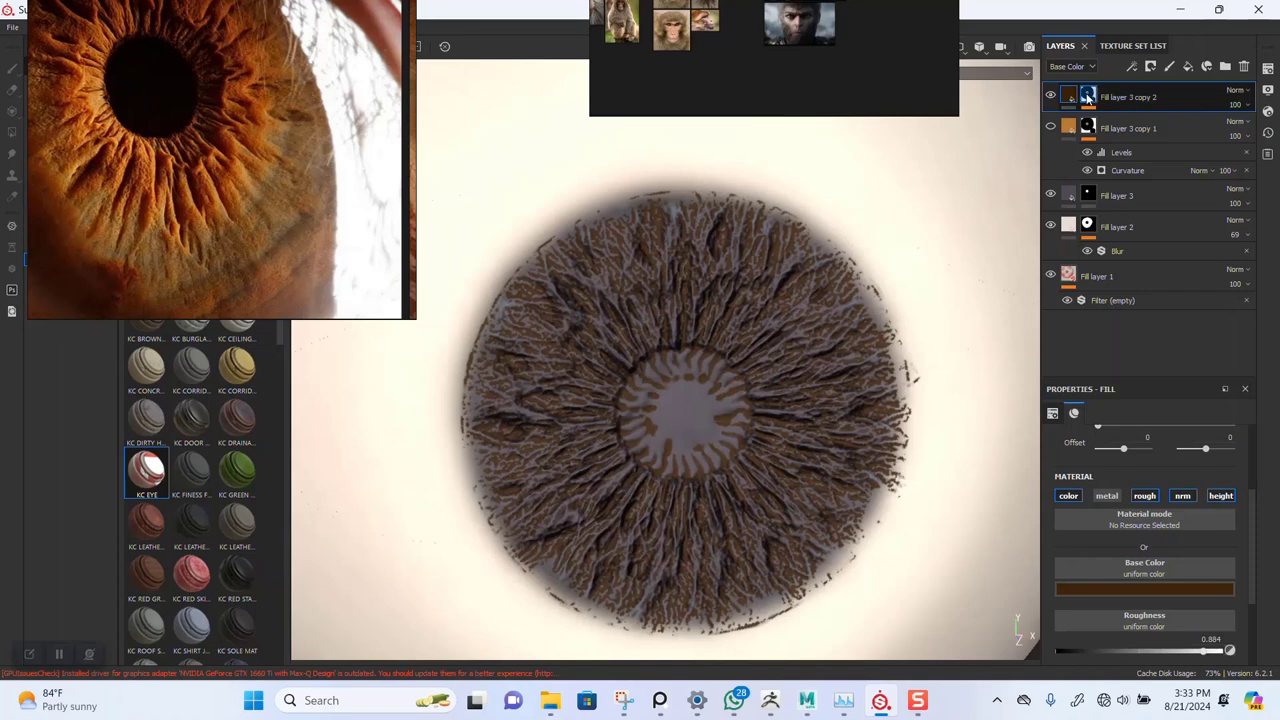
pyautogui.rightClick(1087, 97)
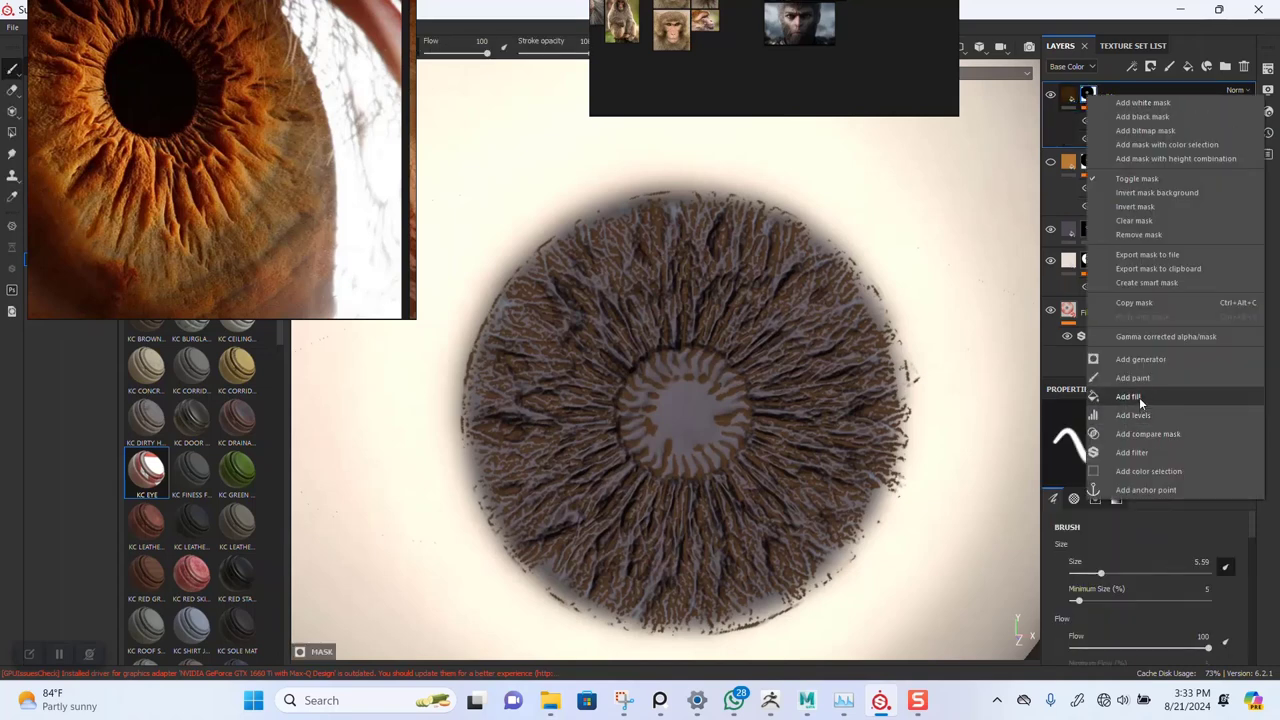
pyautogui.click(1143, 454)
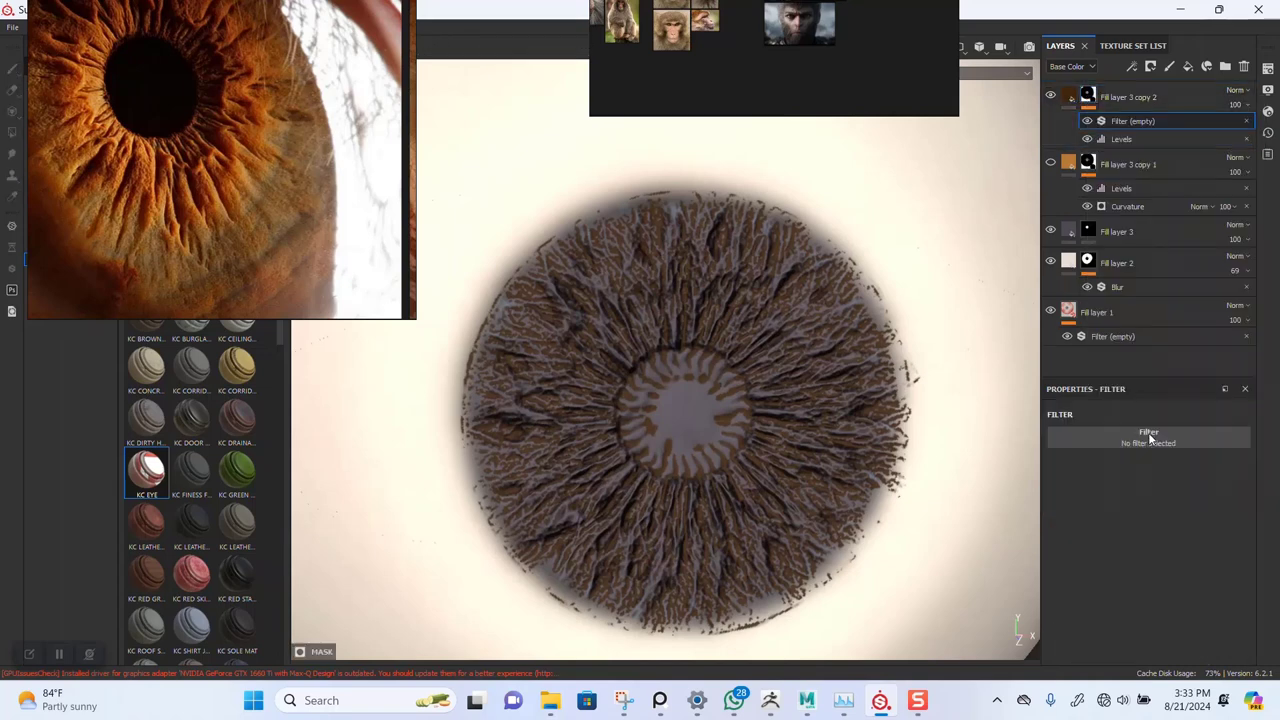
pyautogui.click(1146, 433)
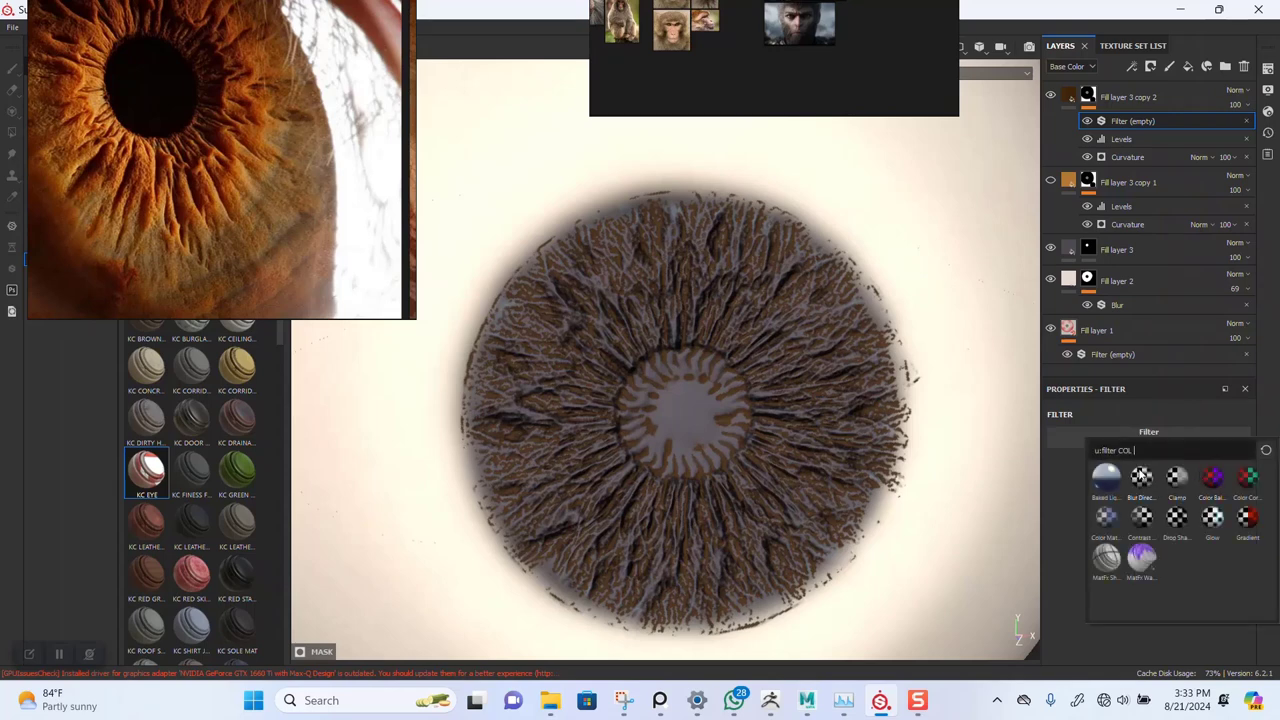
pyautogui.press('BackSpace')
pyautogui.press('BackSpace')
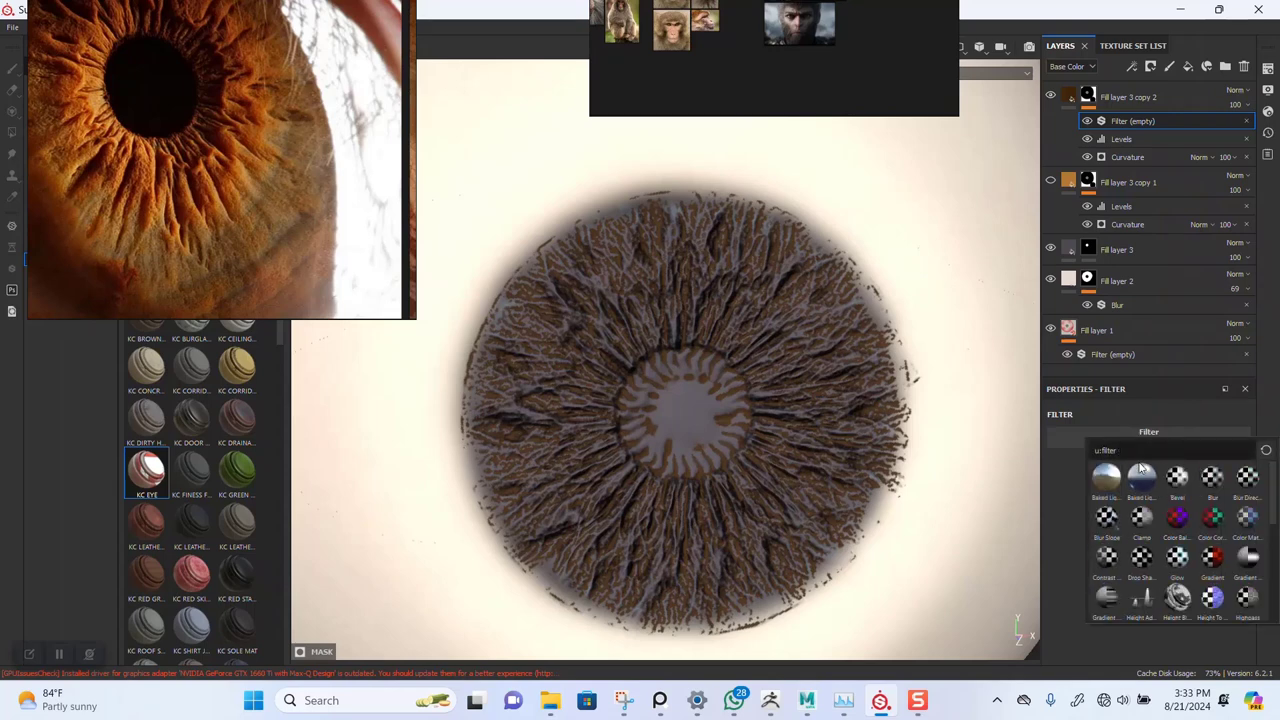
pyautogui.write('BLUR')
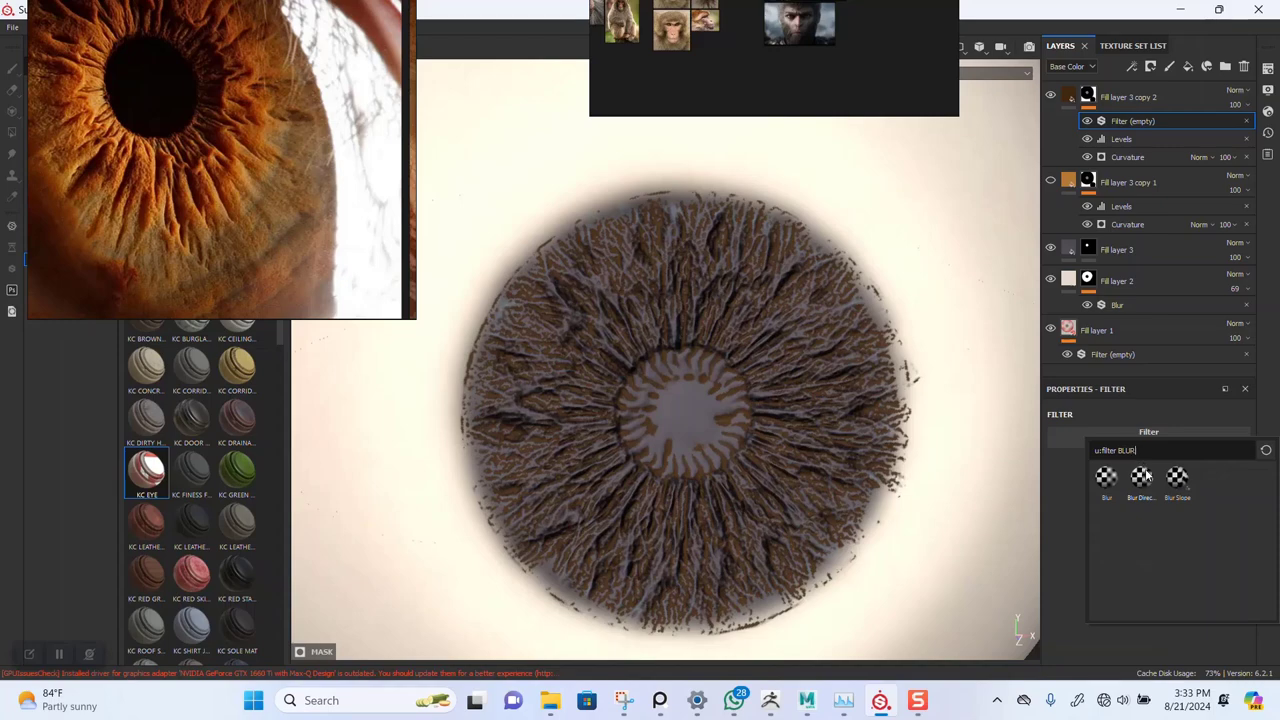
pyautogui.click(1106, 477)
# - Set the Blur filter's intensity to 0.46 on the dark brown layer's mask
pyautogui.scroll(-3, 691, 442)
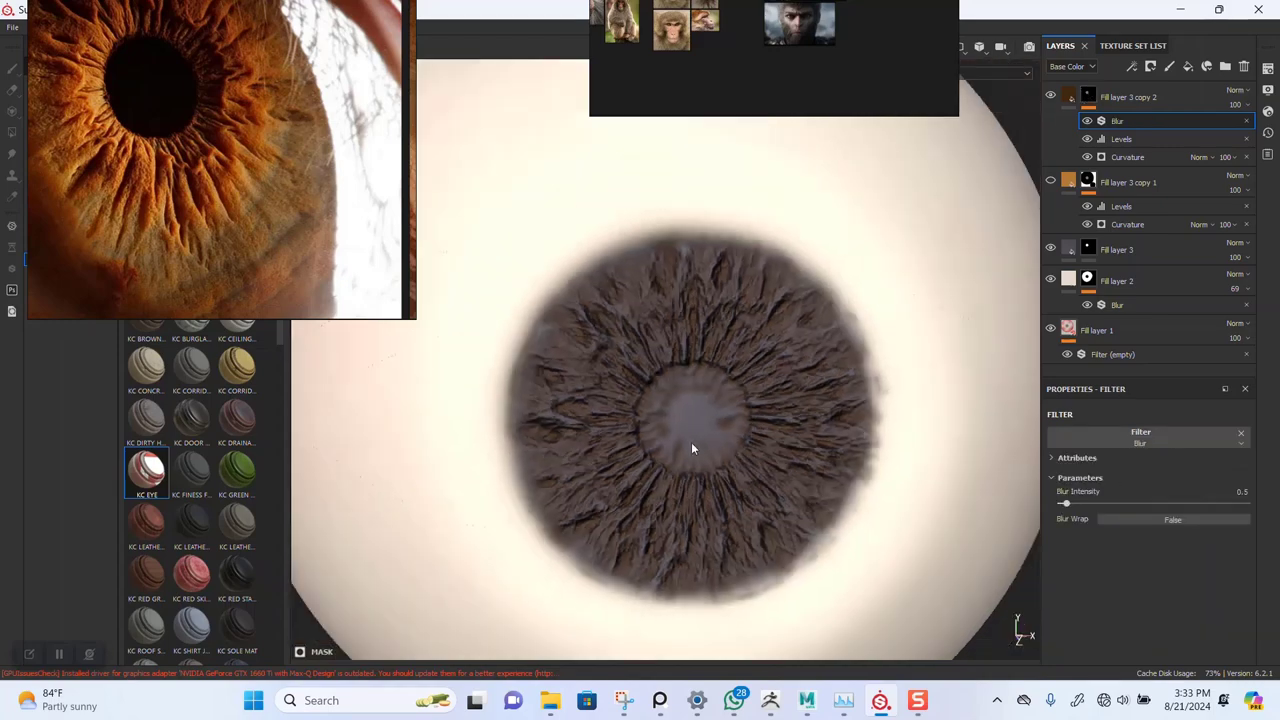
pyautogui.scroll(5, 759, 472)
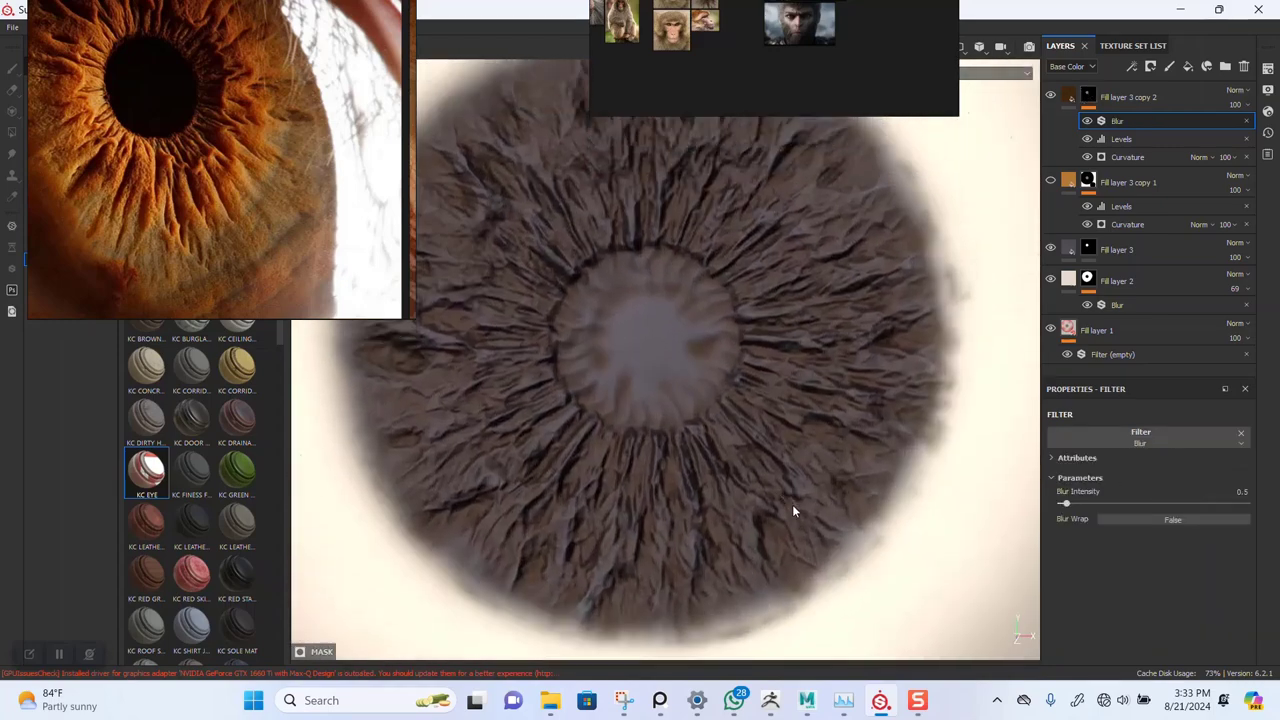
pyautogui.click(1067, 507)
pyautogui.moveTo(1066, 507); pyautogui.dragTo(1064, 508)
pyautogui.scroll(-3, 723, 371)
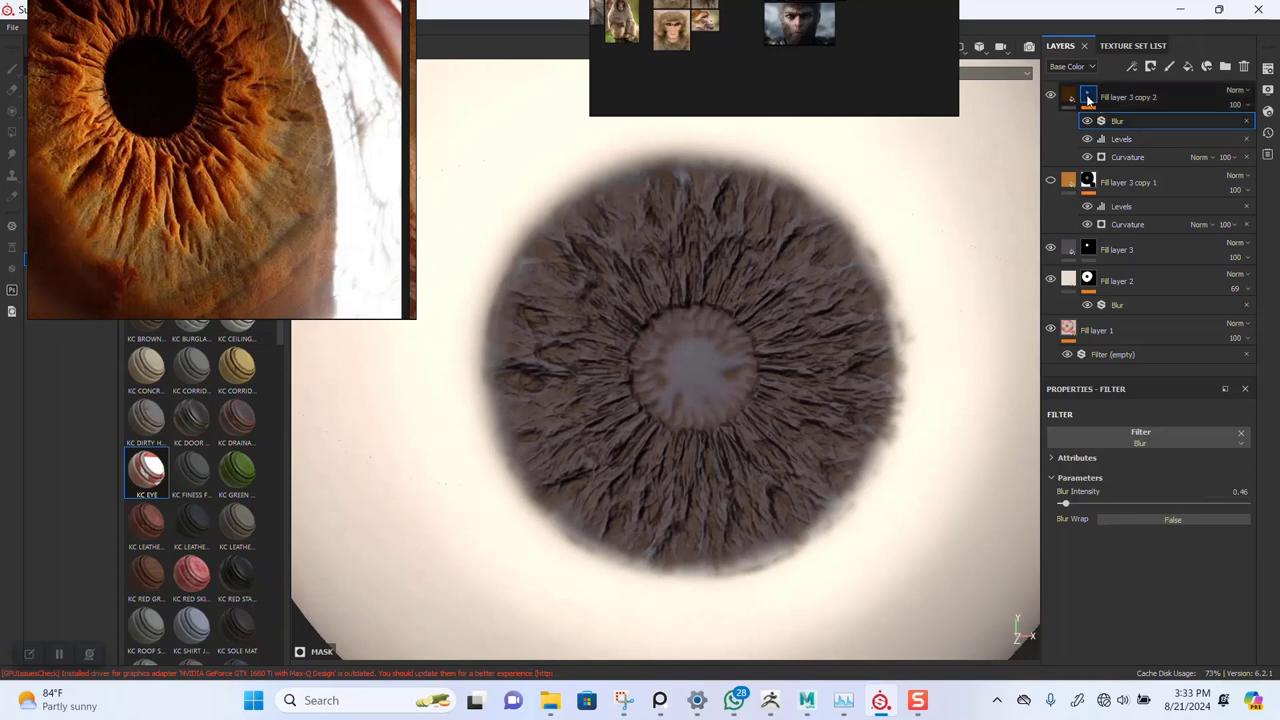
pyautogui.click(1140, 100)
pyautogui.hotkey('ctrl', 'g')
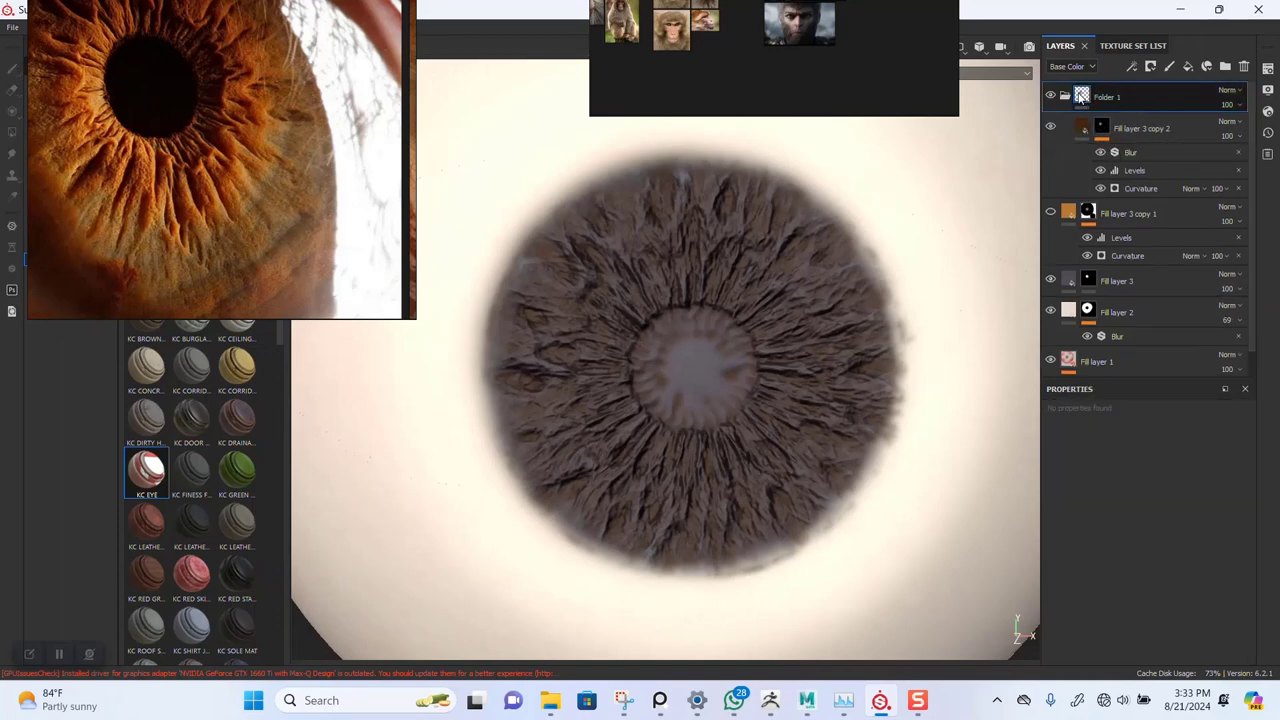
pyautogui.rightClick(1088, 96)
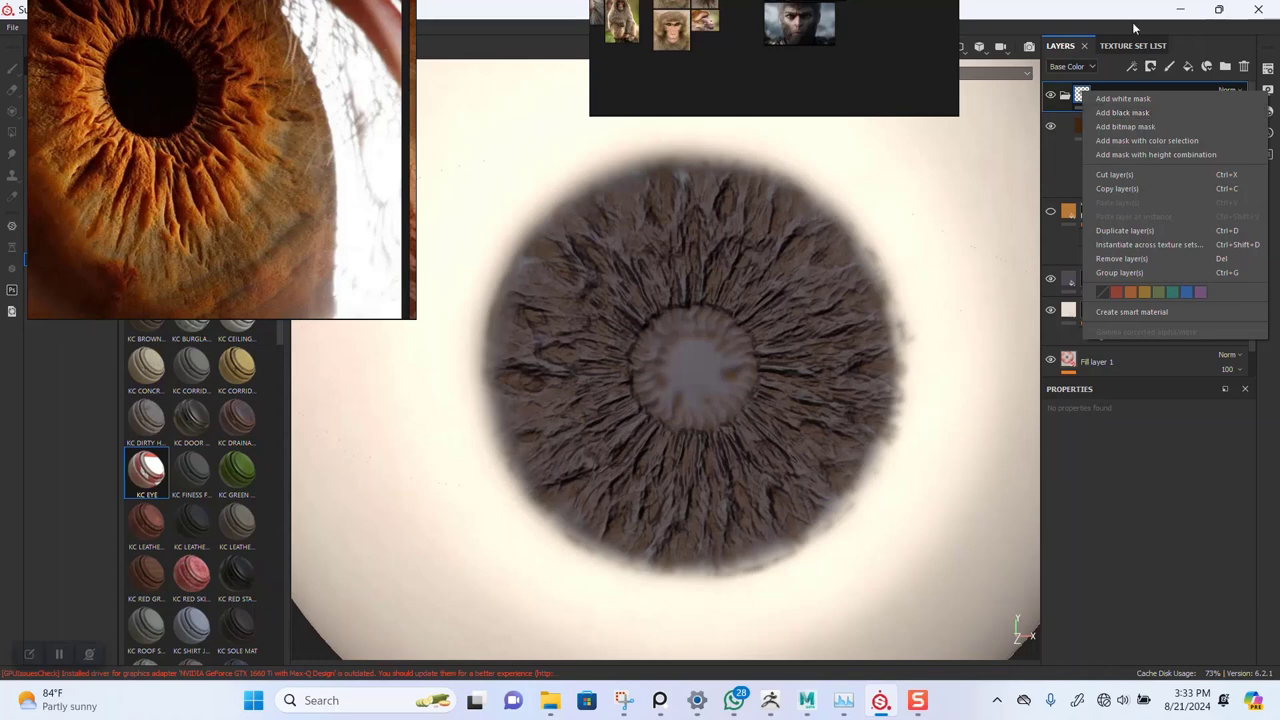
pyautogui.click(1151, 112)
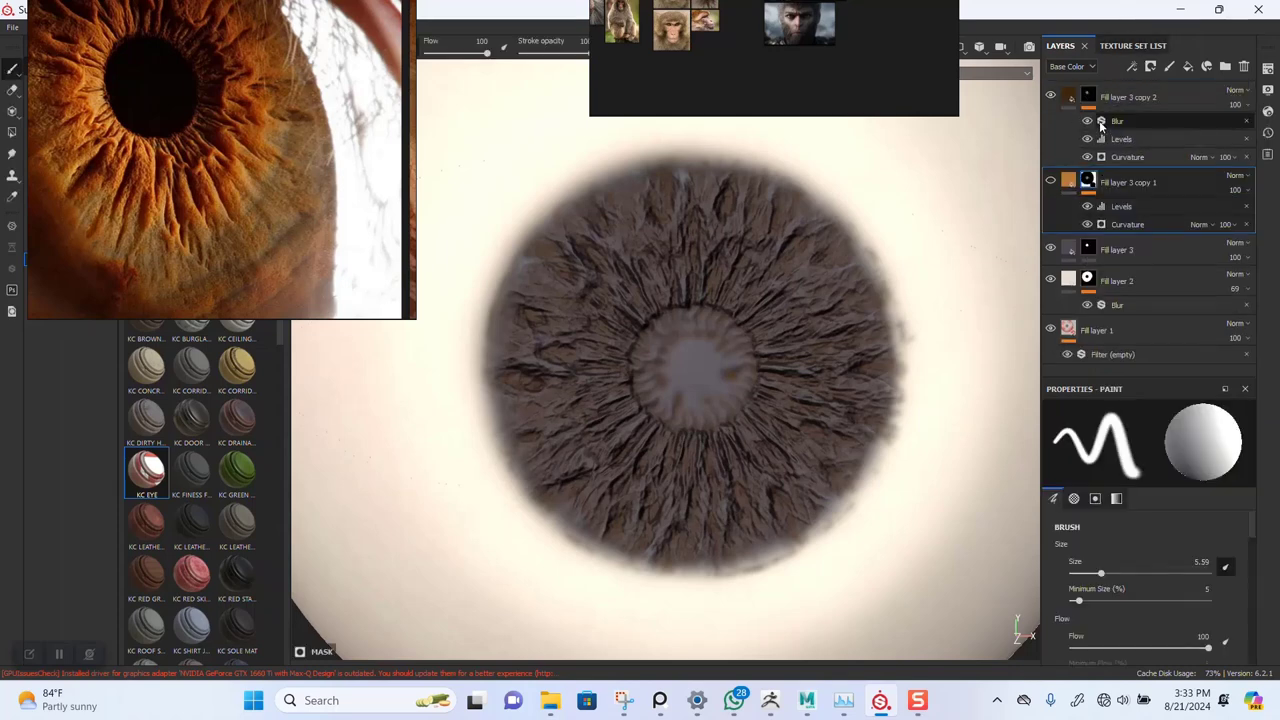
# - Add a paint effect to the mask of Fill layer 3 copy 2 and paint the brown out of the pupil area
pyautogui.rightClick(1088, 96)
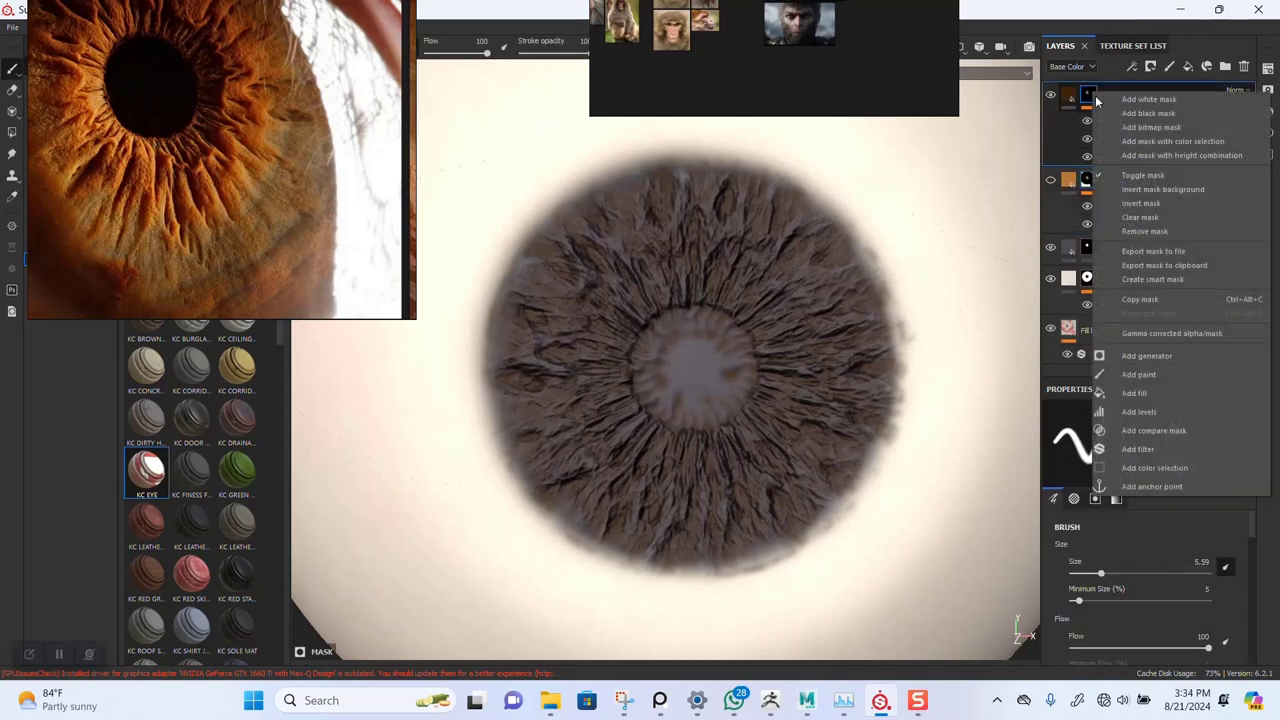
pyautogui.click(1138, 374)
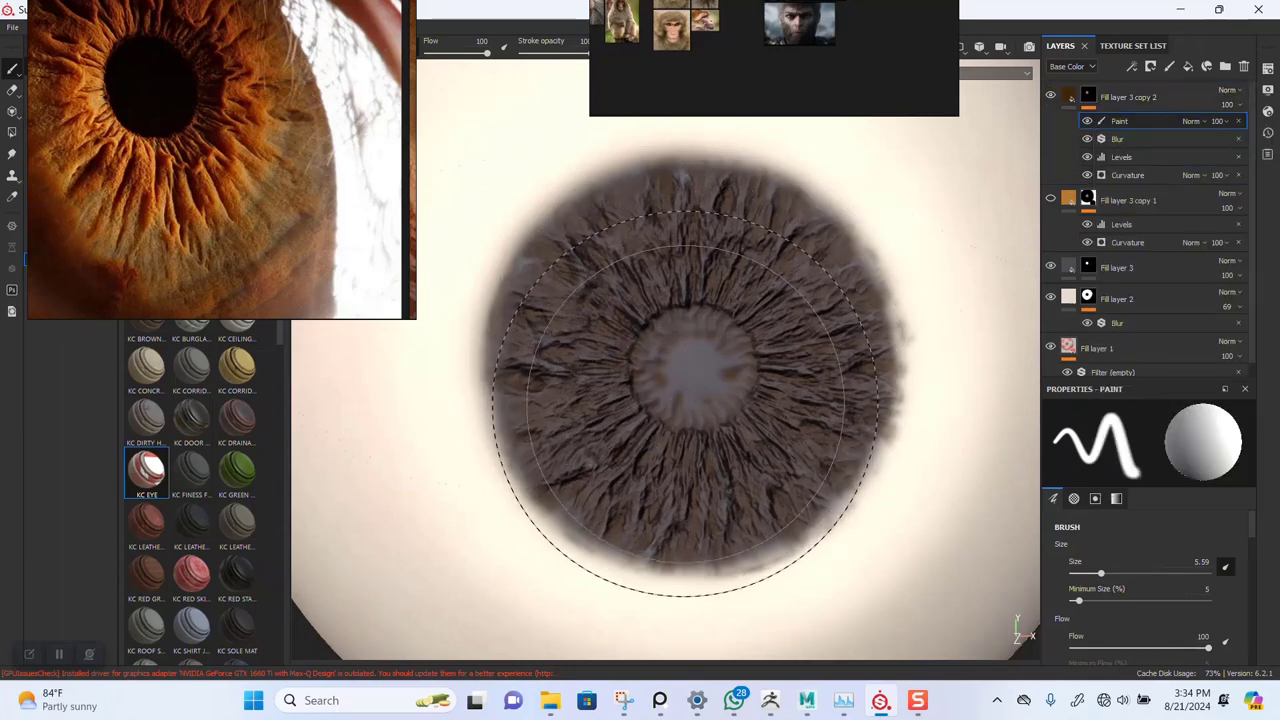
pyautogui.scroll(3, 670, 360)
pyautogui.keyDown('ctrl'); pyautogui.moveTo(680, 382); pyautogui.dragTo(612, 378, button='right'); pyautogui.keyUp('ctrl')
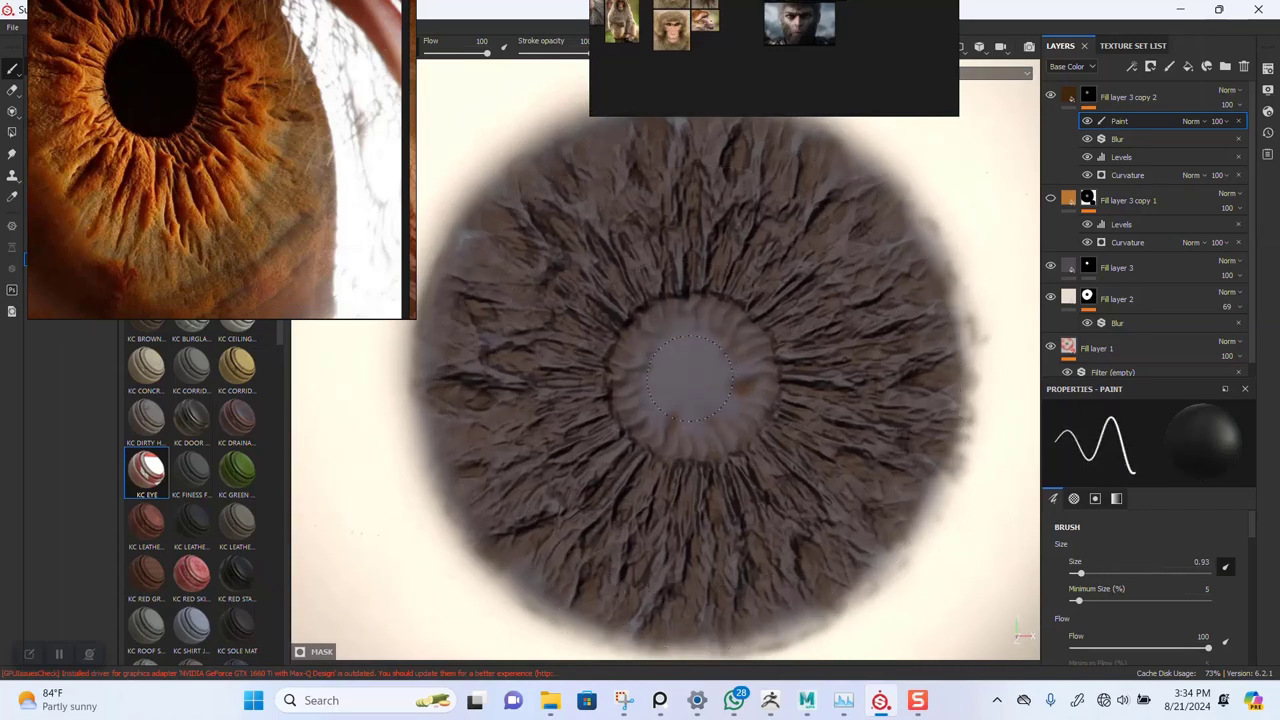
pyautogui.moveTo(665, 404)
pyautogui.mouseDown()
pyautogui.moveTo(704, 412)
pyautogui.moveTo(668, 420)
pyautogui.moveTo(743, 386)
pyautogui.mouseUp()
pyautogui.moveTo(710, 341)
pyautogui.mouseDown()
pyautogui.moveTo(643, 338)
pyautogui.moveTo(640, 386)
pyautogui.mouseUp()
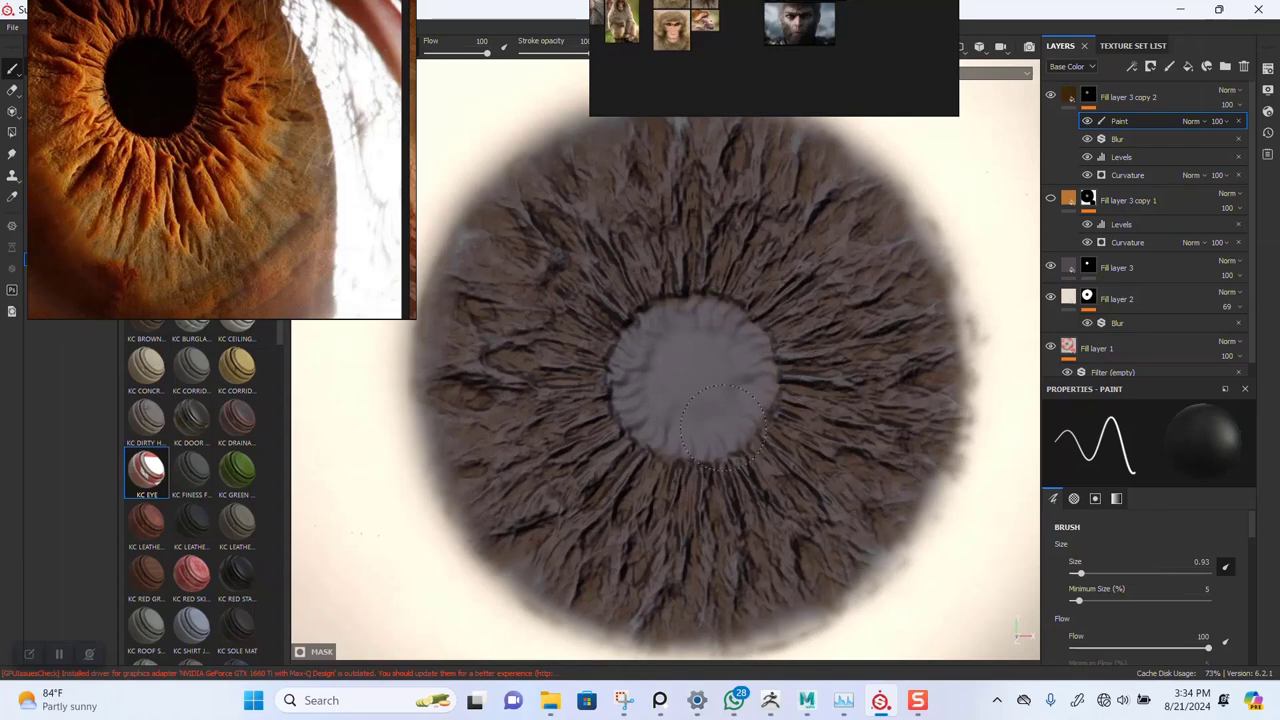
pyautogui.keyDown('alt'); pyautogui.moveTo(736, 430); pyautogui.dragTo(791, 449, button='right'); pyautogui.keyUp('alt')
pyautogui.keyDown('alt'); pyautogui.moveTo(786, 364); pyautogui.dragTo(762, 314, button='middle'); pyautogui.keyUp('alt')
pyautogui.keyDown('alt'); pyautogui.moveTo(760, 312); pyautogui.dragTo(733, 352, button='right'); pyautogui.keyUp('alt')
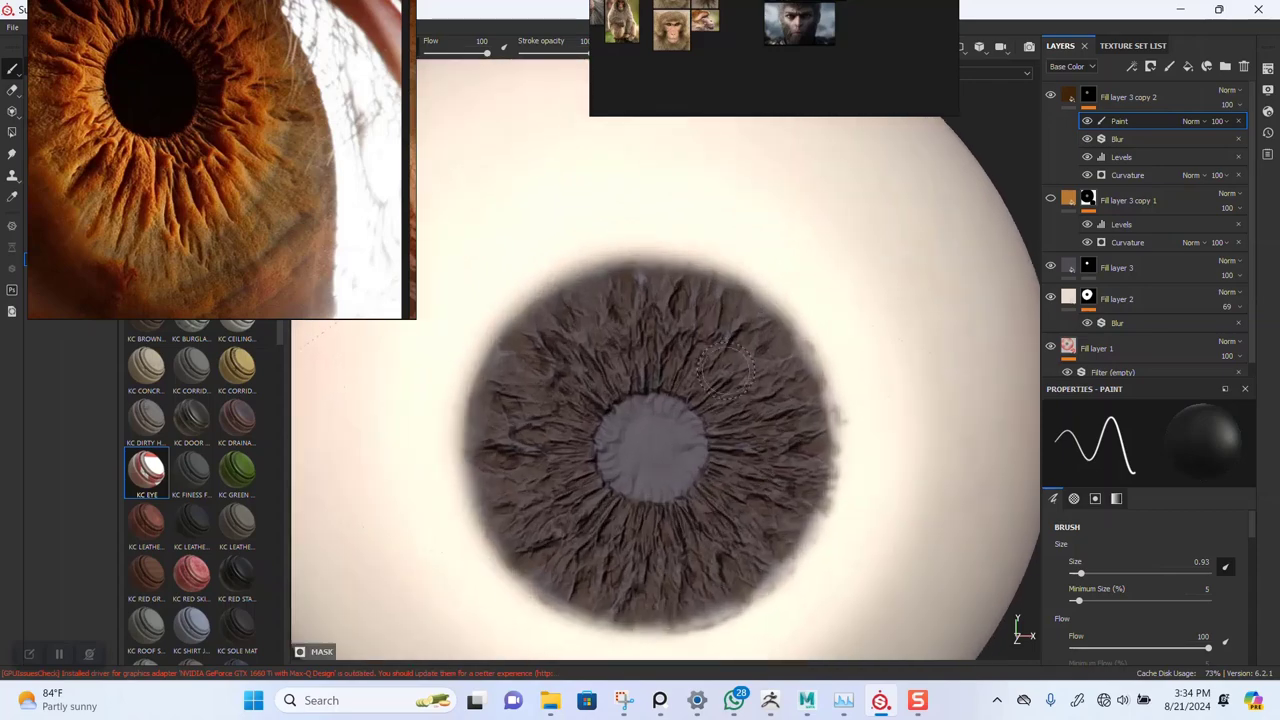
# - Add a fill layer above Fill layer 3 copy 2 with only its color and roughness channels active
pyautogui.click(1140, 97)
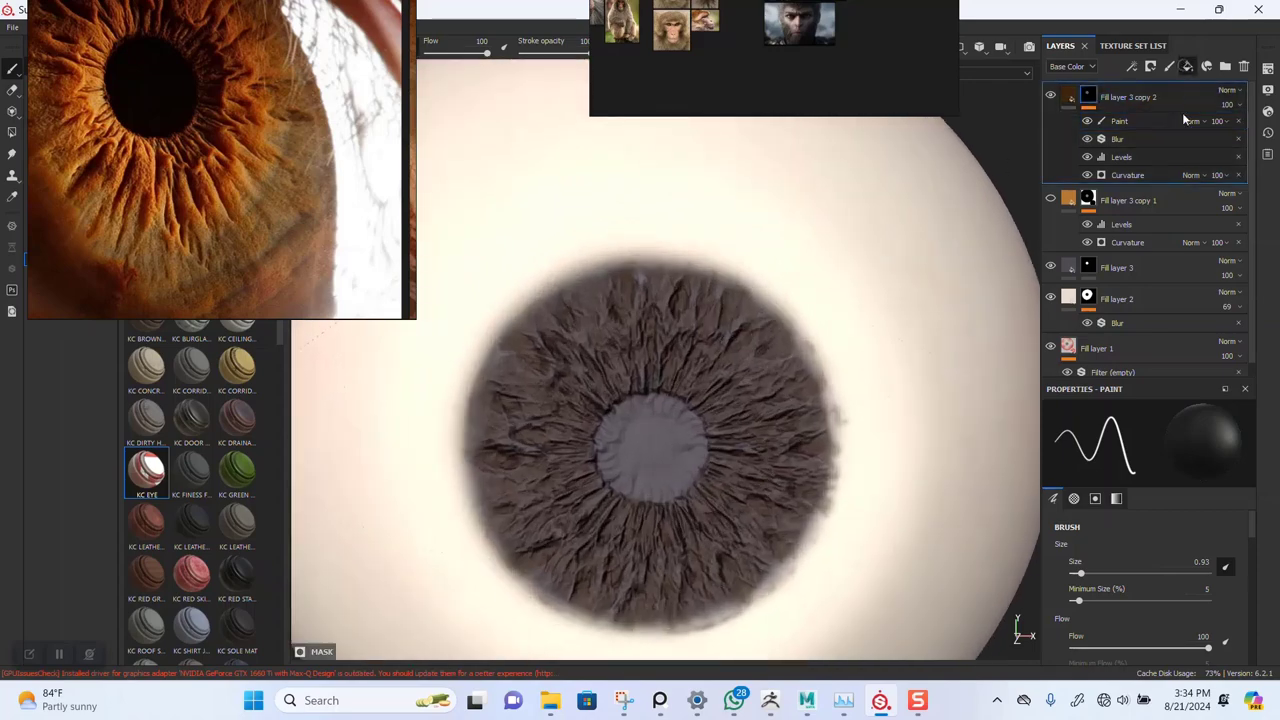
pyautogui.click(1187, 67)
pyautogui.click(1078, 498)
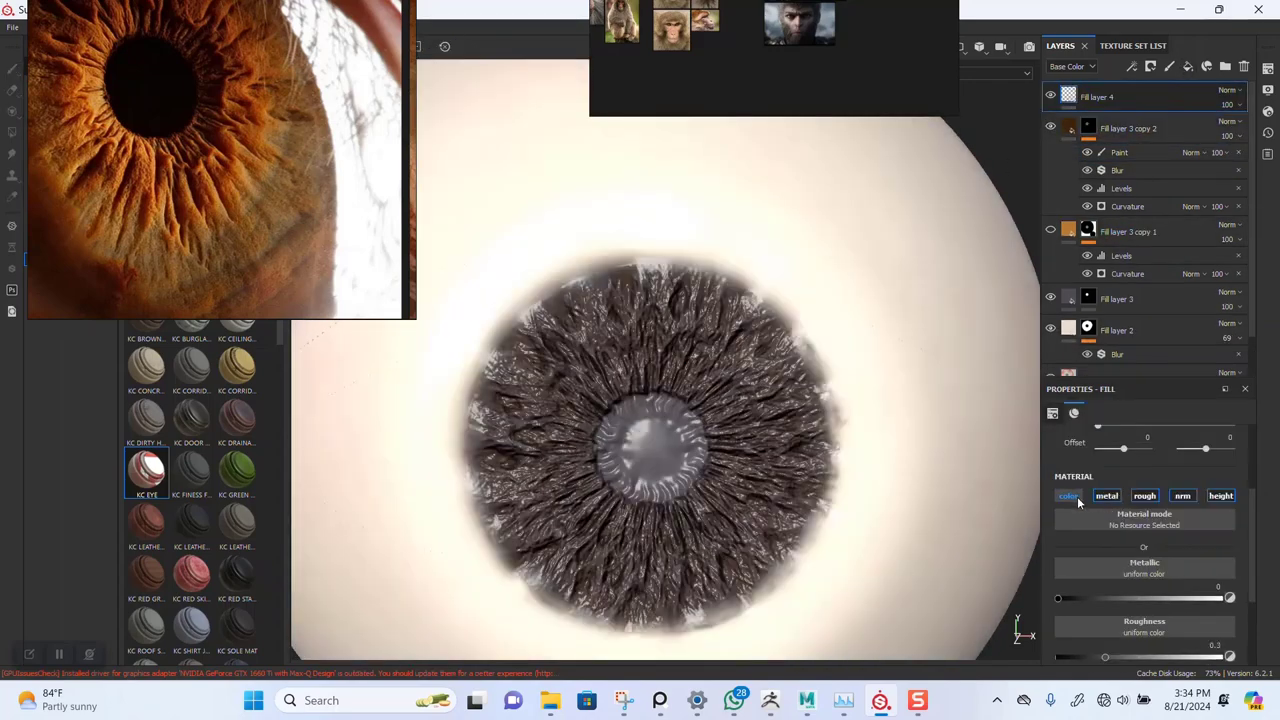
pyautogui.click(1078, 499)
pyautogui.click(1110, 499)
pyautogui.click(1147, 500)
pyautogui.click(1158, 500)
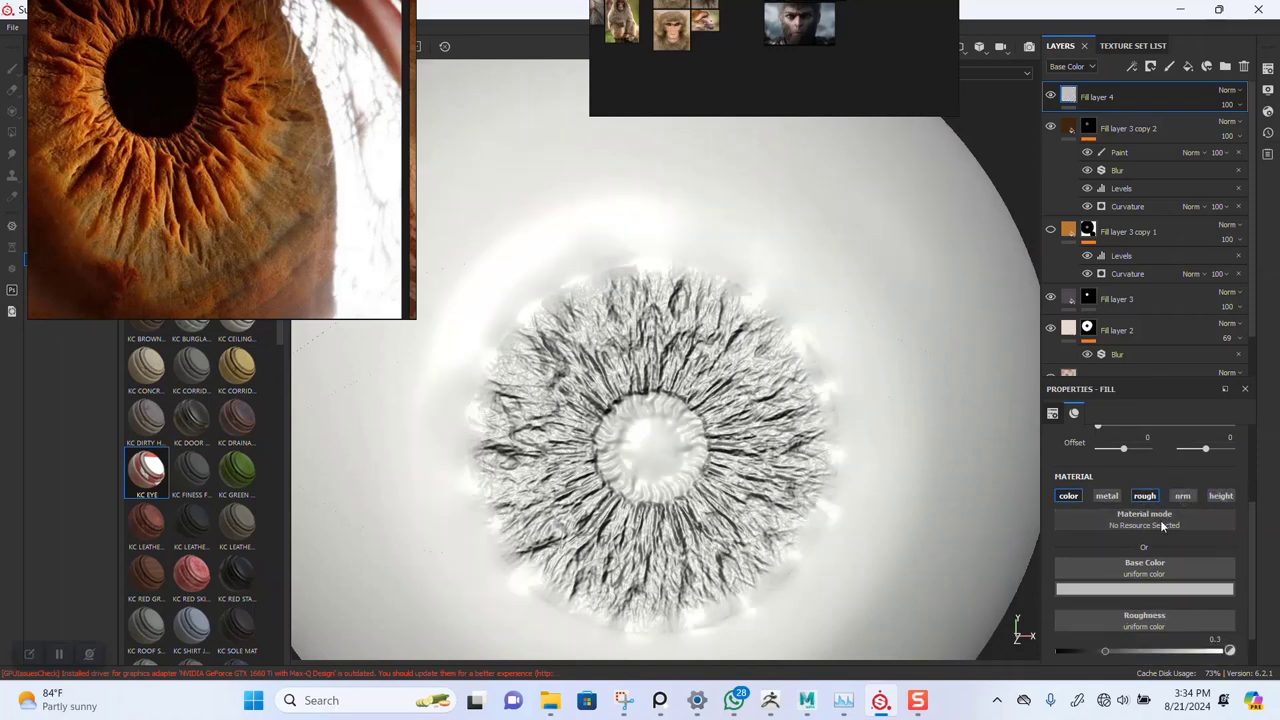
# - Set Fill layer 4's base color to black and its roughness to 0.816
pyautogui.click(1120, 589)
pyautogui.moveTo(1098, 552); pyautogui.dragTo(1088, 580)
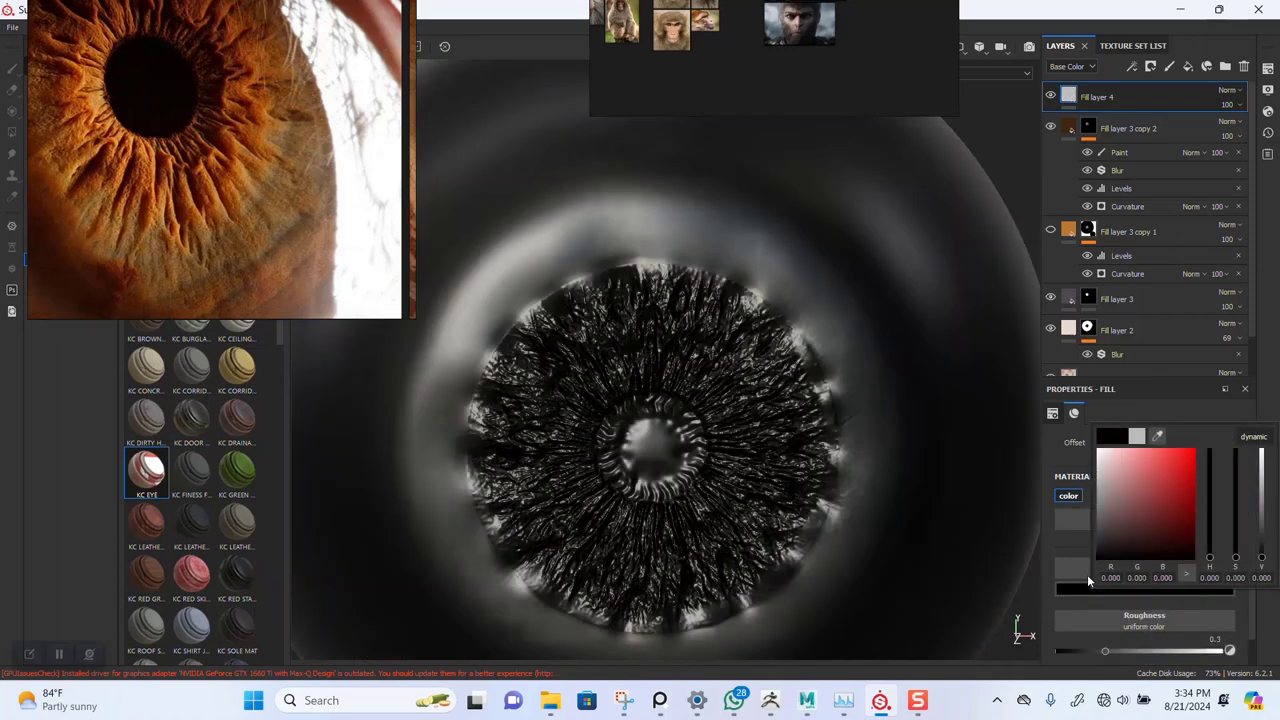
pyautogui.click(1258, 427)
pyautogui.moveTo(1142, 652); pyautogui.dragTo(1195, 651)
pyautogui.scroll(-4, 853, 450)
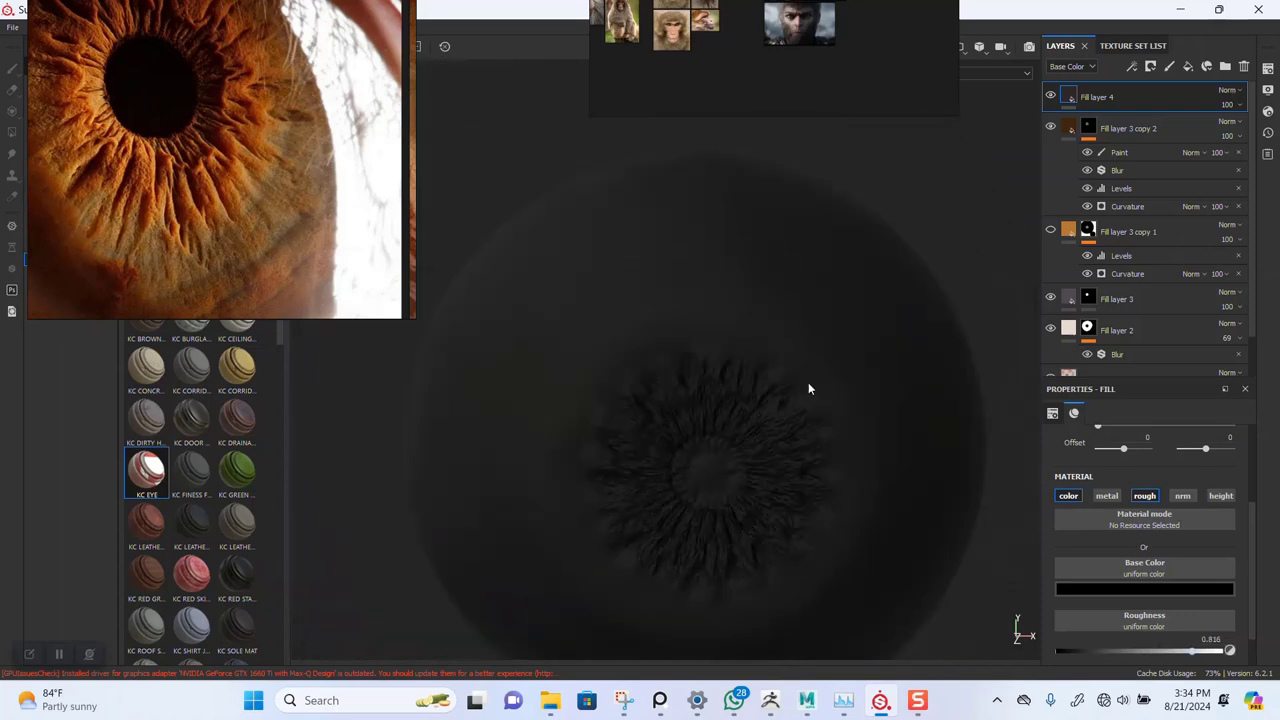
pyautogui.keyDown('alt'); pyautogui.moveTo(800, 433); pyautogui.dragTo(798, 356, button='middle'); pyautogui.keyUp('alt')
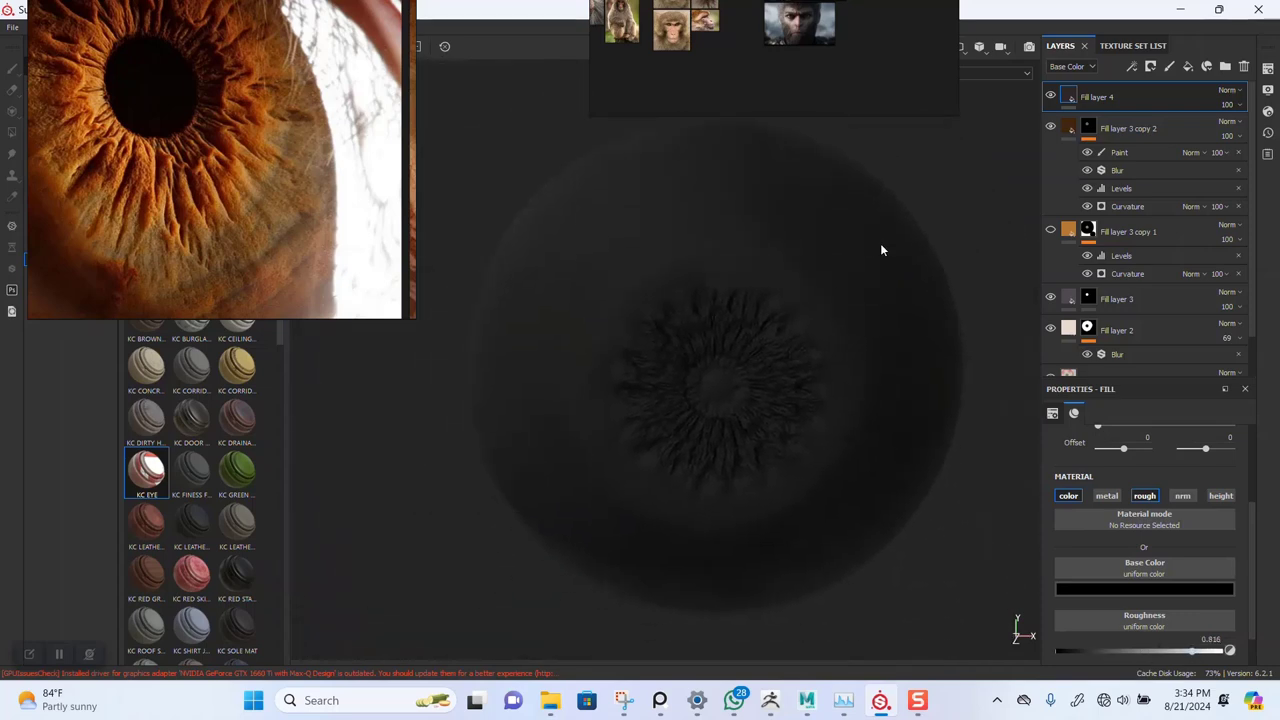
# - Add a black mask to Fill layer 4 and stamp the black pupil at the iris centre with a 2.46 brush
pyautogui.rightClick(1065, 93)
pyautogui.click(1102, 114)
pyautogui.scroll(3, 742, 378)
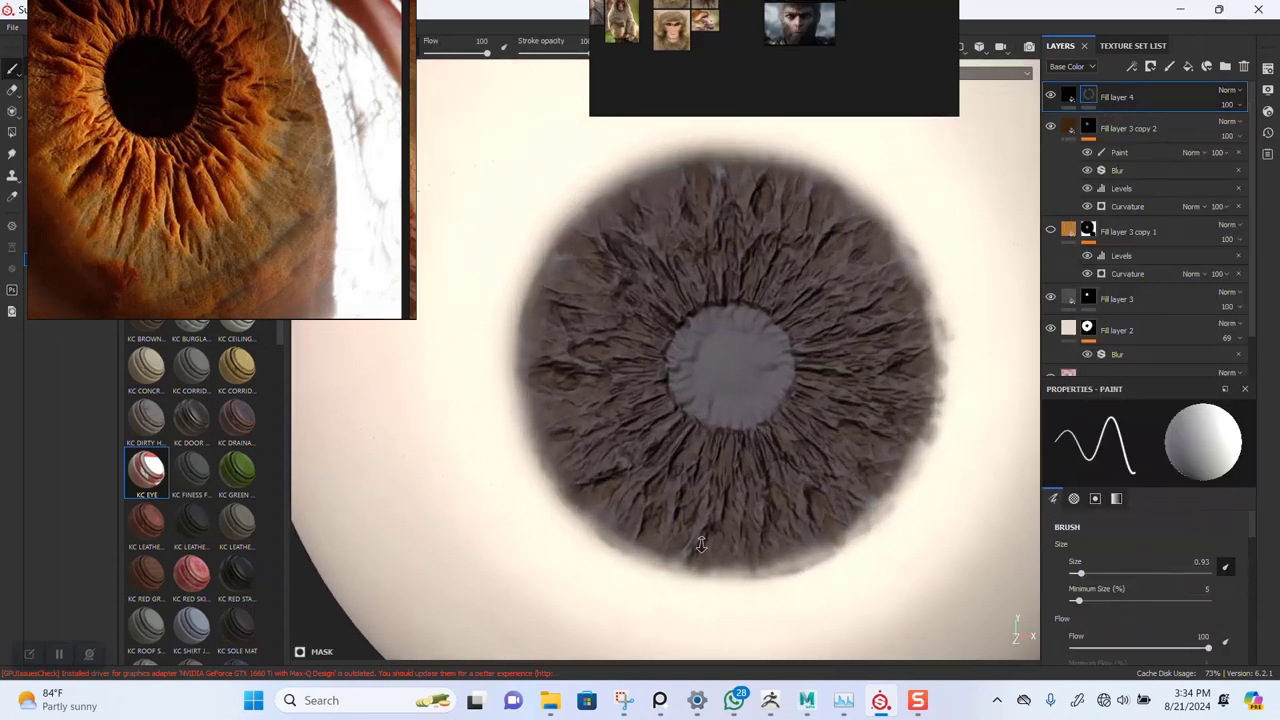
pyautogui.keyDown('ctrl'); pyautogui.moveTo(720, 372); pyautogui.dragTo(790, 372, button='right'); pyautogui.keyUp('ctrl')
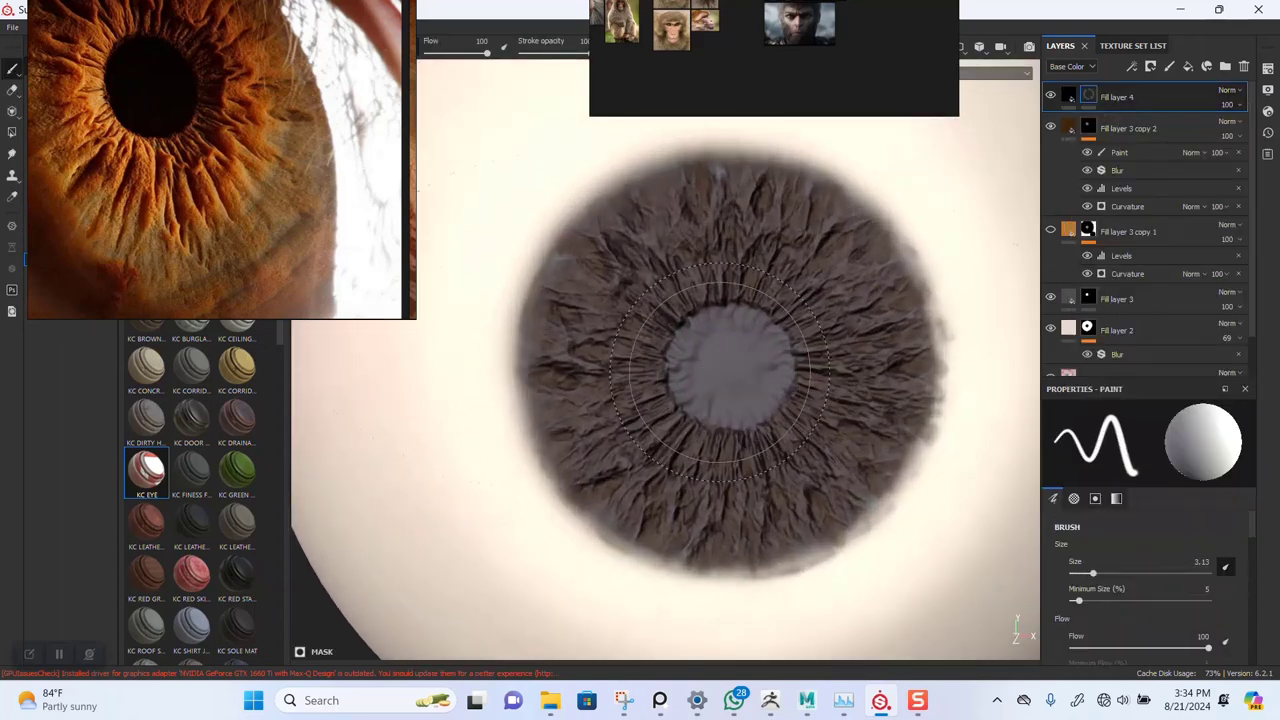
pyautogui.press('[')
pyautogui.press('[')
pyautogui.click(732, 366)
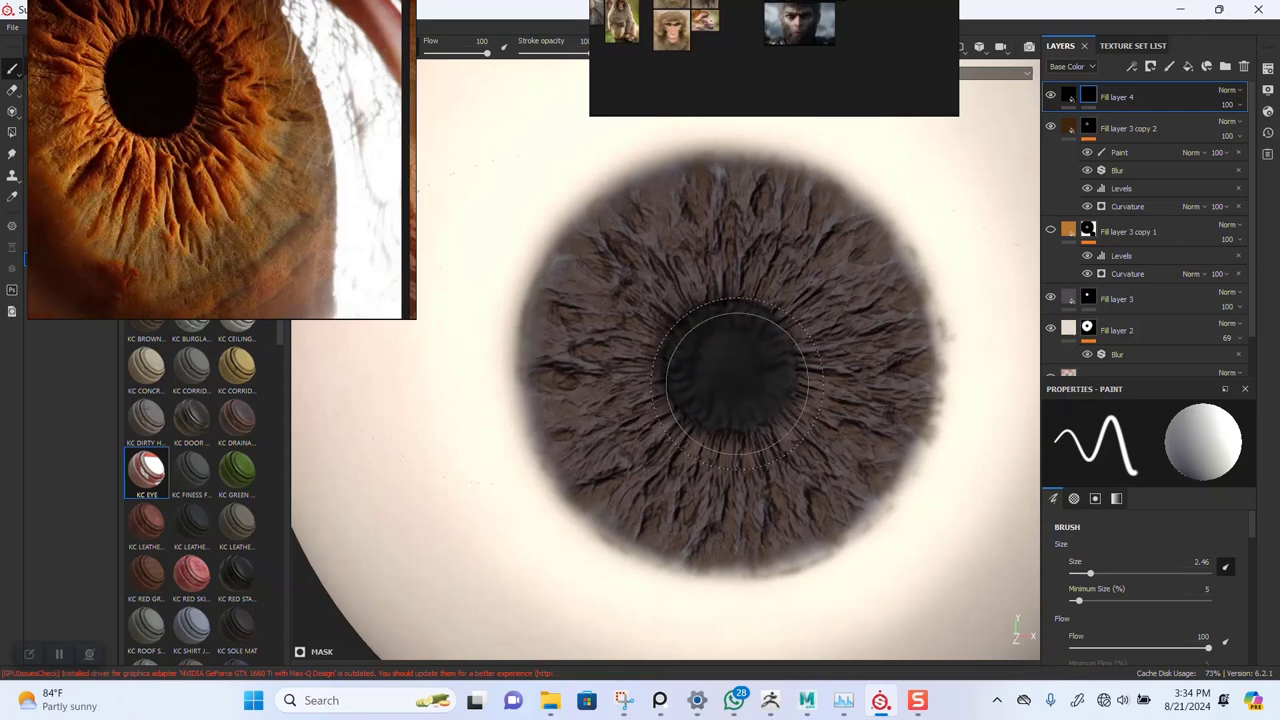
# - Make the orange Fill layer 3 copy 1 visible again and inspect the iris up close
pyautogui.scroll(-3, 766, 334)
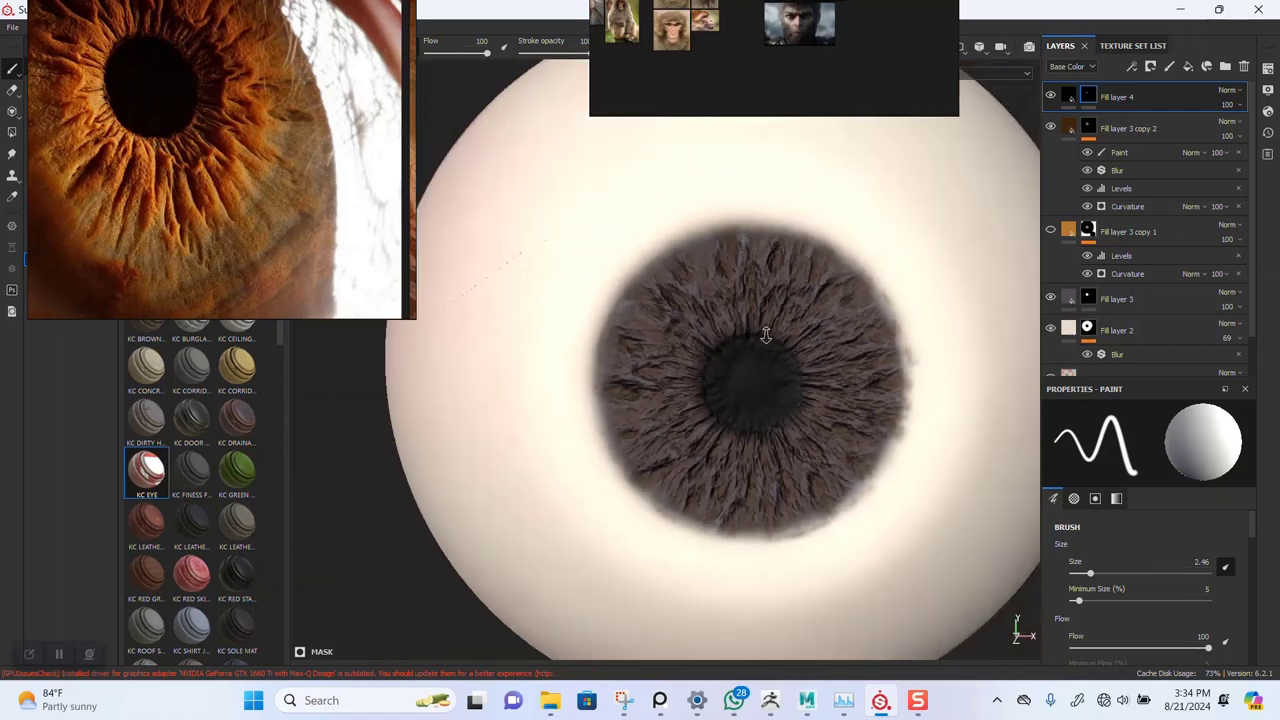
pyautogui.moveTo(766, 334)
pyautogui.keyDown('alt'); pyautogui.mouseDown()
pyautogui.moveTo(833, 310)
pyautogui.moveTo(770, 360)
pyautogui.mouseUp(); pyautogui.keyUp('alt')
pyautogui.scroll(4, 758, 383)
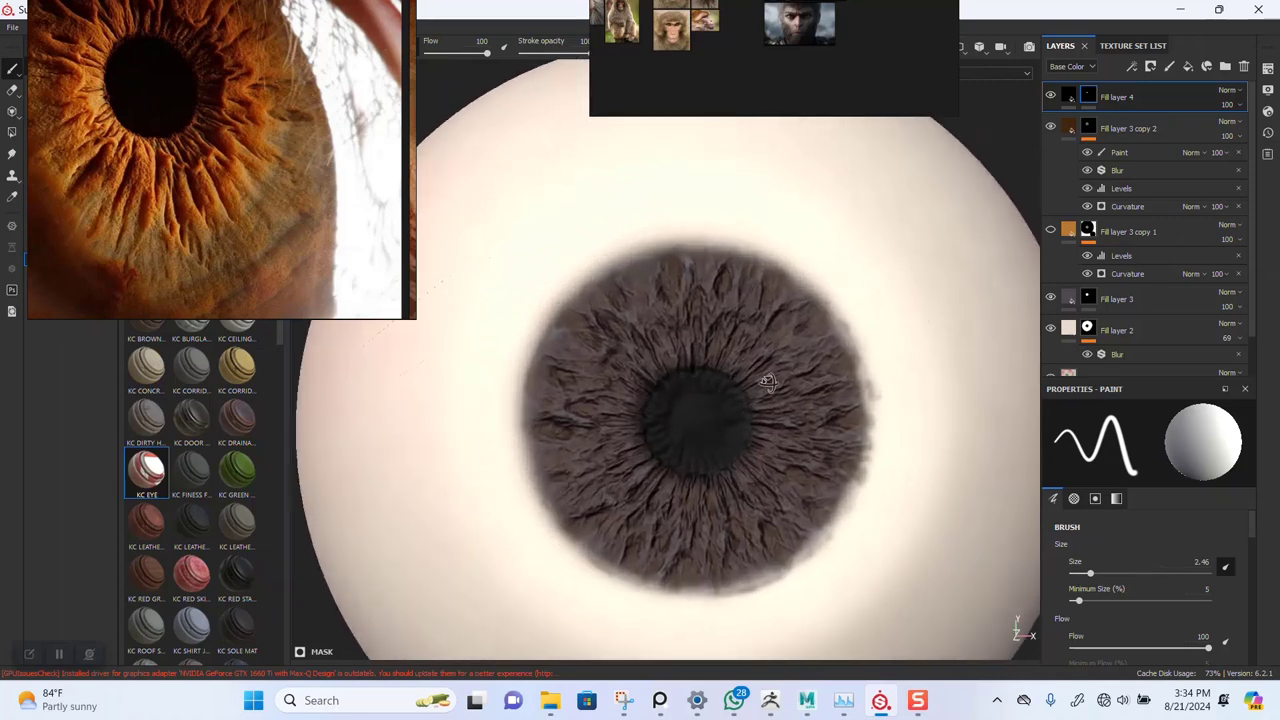
pyautogui.moveTo(763, 382)
pyautogui.keyDown('alt'); pyautogui.mouseDown(button='right')
pyautogui.moveTo(779, 412)
pyautogui.moveTo(760, 434)
pyautogui.mouseUp(button='right'); pyautogui.keyUp('alt')
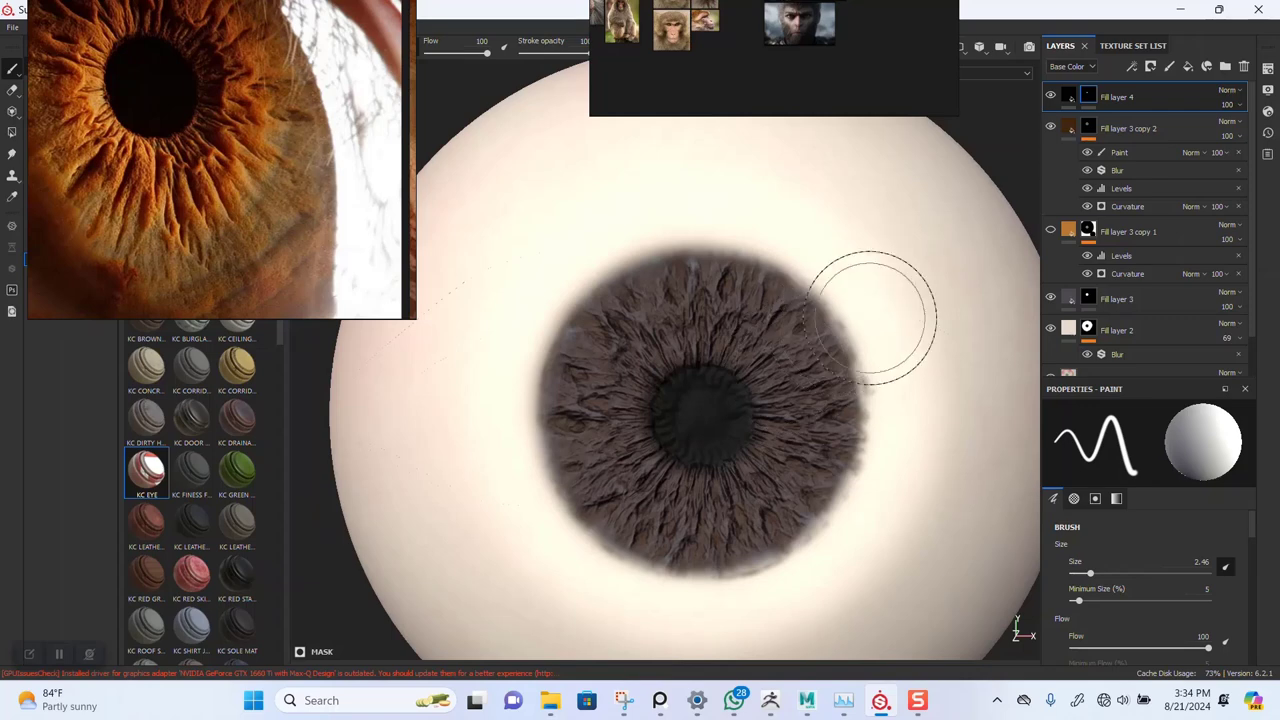
pyautogui.click(1050, 232)
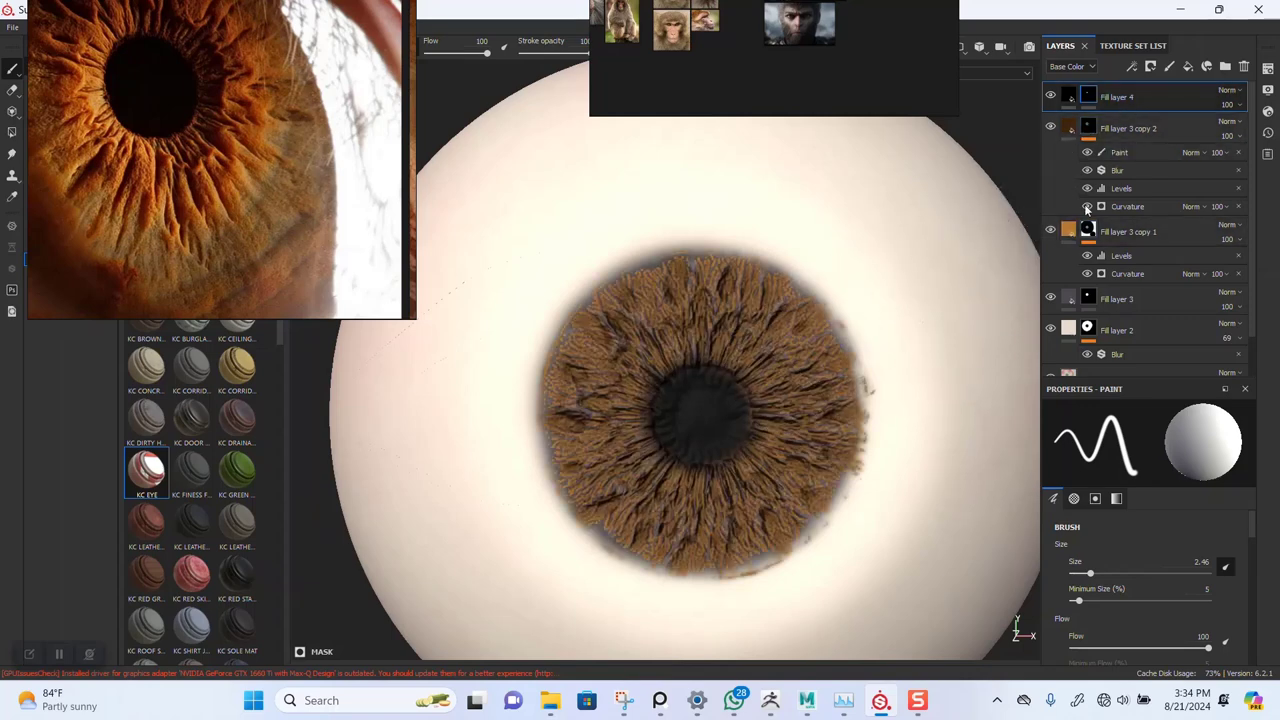
pyautogui.scroll(2, 729, 408)
pyautogui.keyDown('alt'); pyautogui.moveTo(736, 400); pyautogui.dragTo(748, 362, button='middle'); pyautogui.keyUp('alt')
pyautogui.scroll(1, 748, 362)
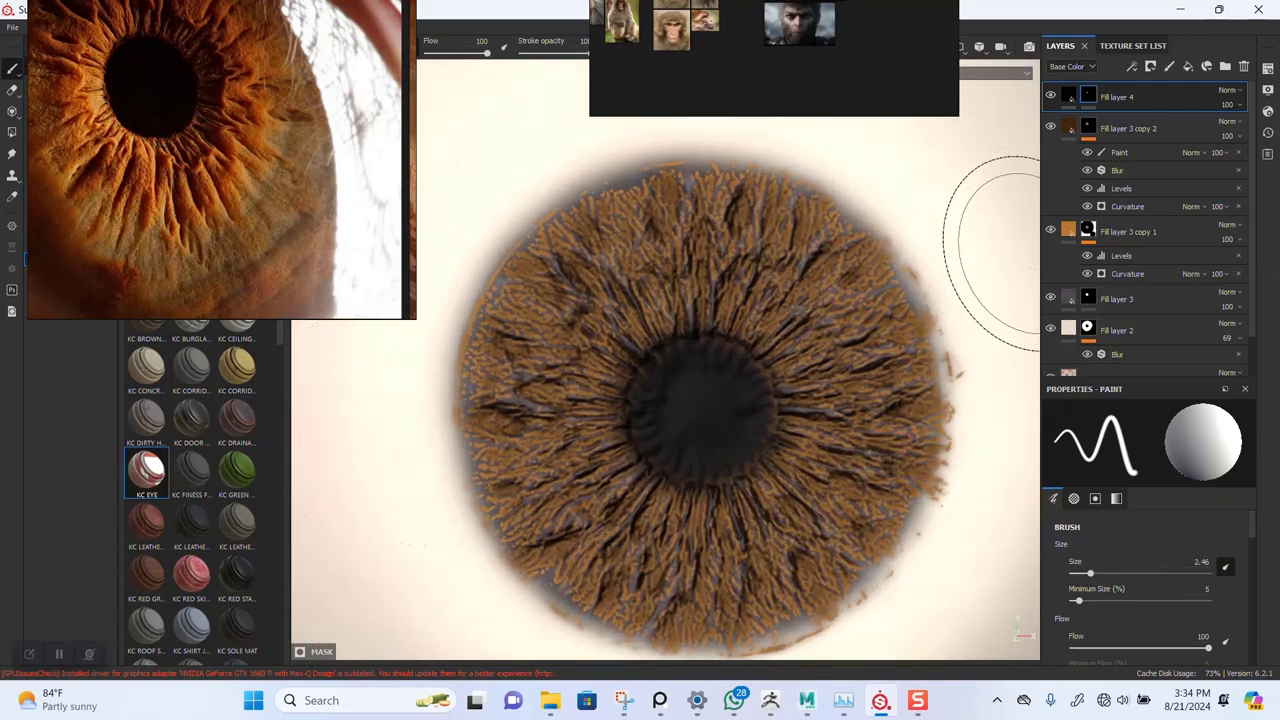
# - Invert the curvature in the Curvature generator of Fill layer 3 copy 1 and set Global Balance to 1
pyautogui.click(1120, 274)
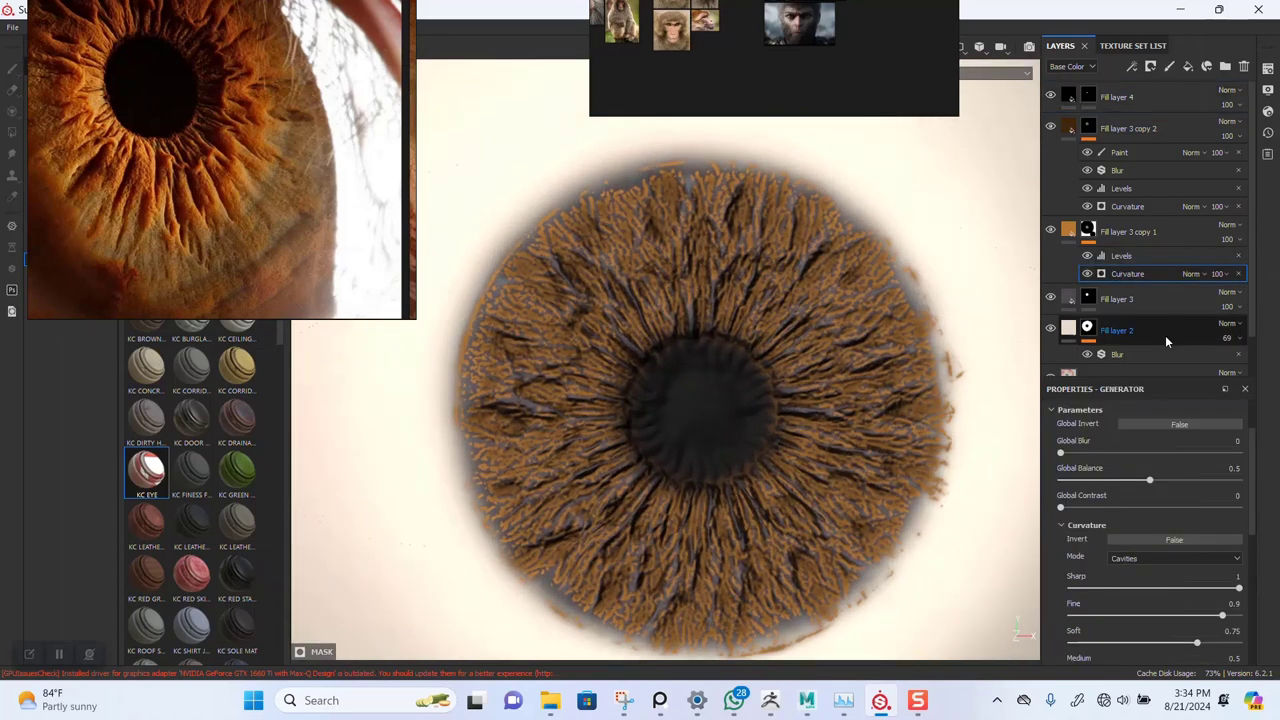
pyautogui.click(1160, 542)
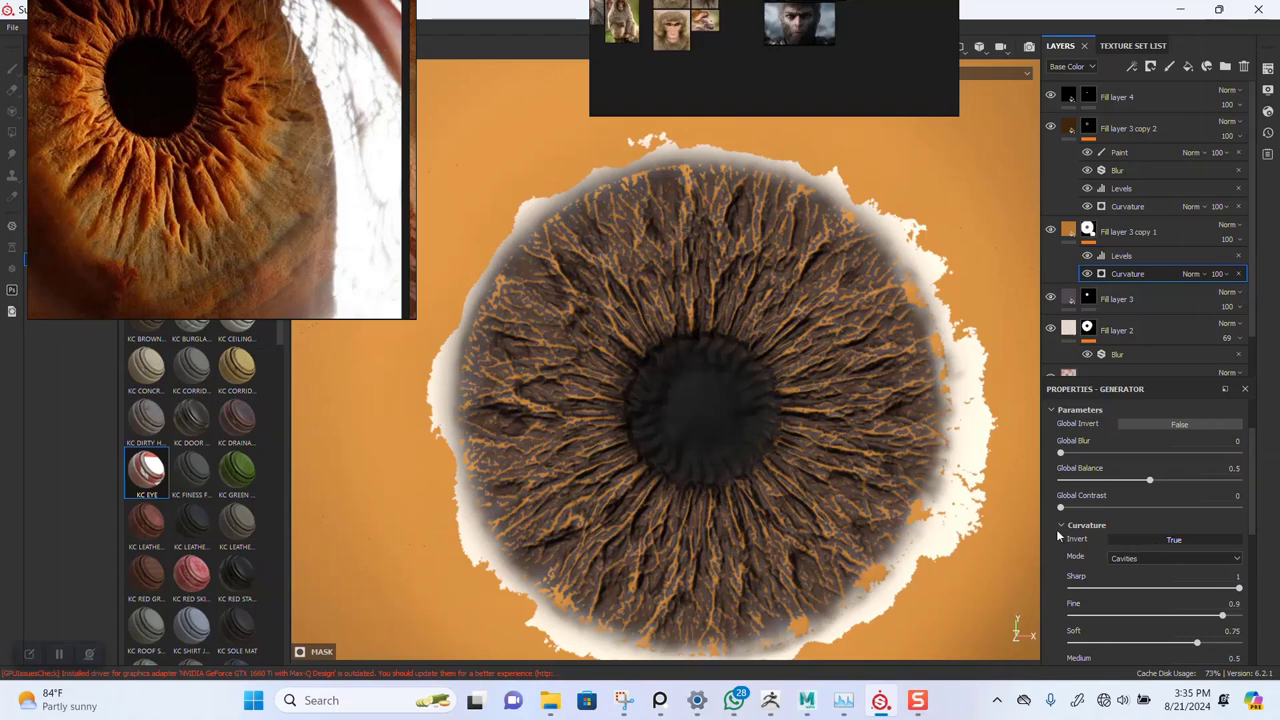
pyautogui.scroll(5, 715, 432)
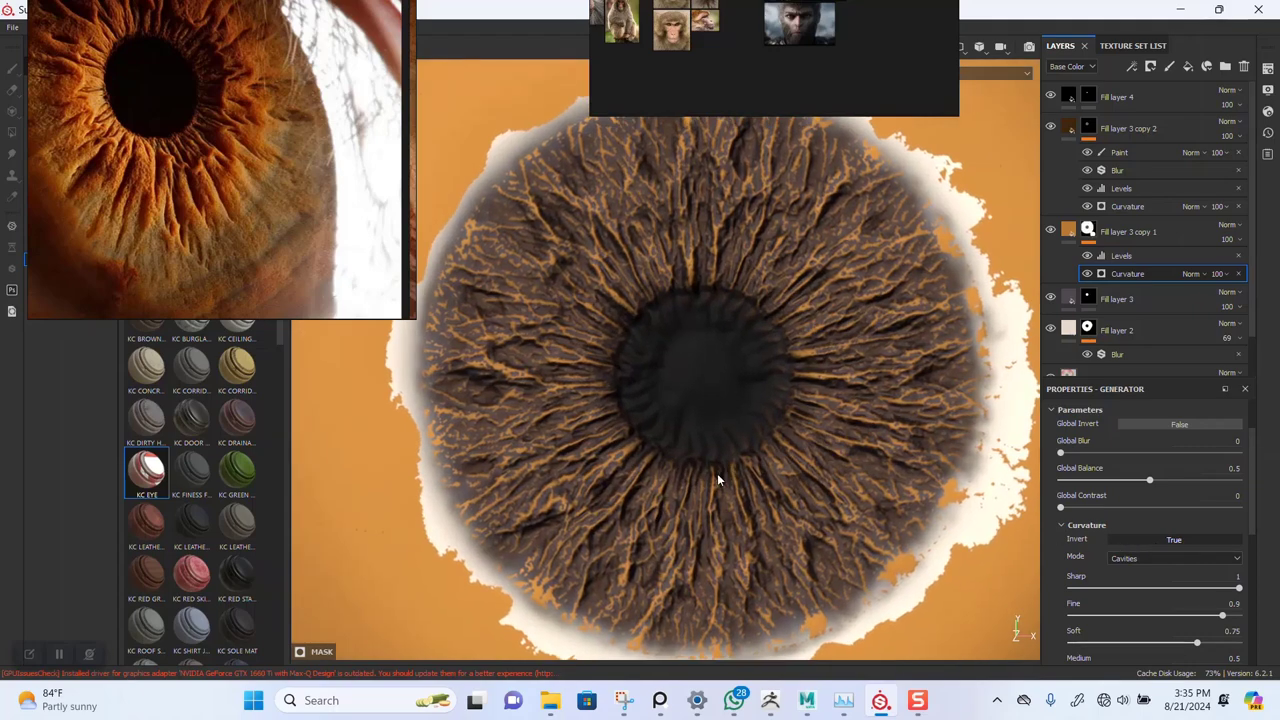
pyautogui.keyDown('alt'); pyautogui.moveTo(751, 468); pyautogui.dragTo(730, 405, button='right'); pyautogui.keyUp('alt')
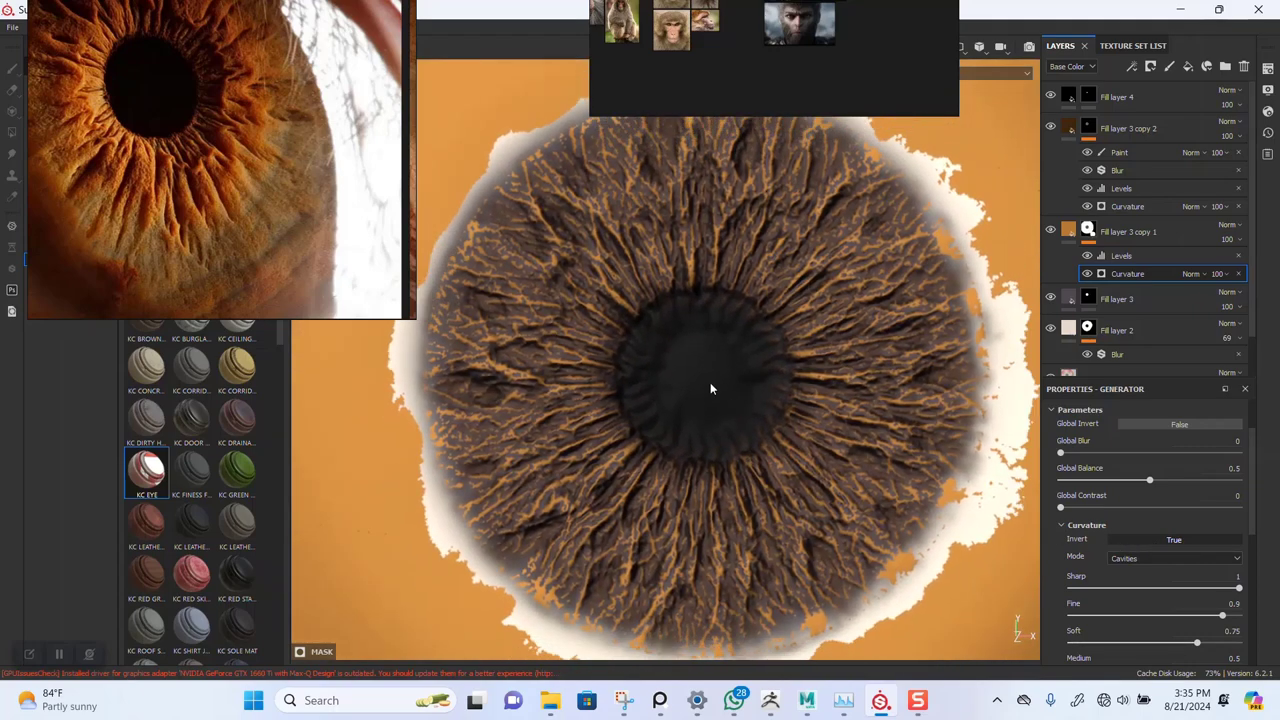
pyautogui.moveTo(1151, 587); pyautogui.dragTo(1240, 589)
pyautogui.moveTo(1153, 482); pyautogui.dragTo(1258, 503)
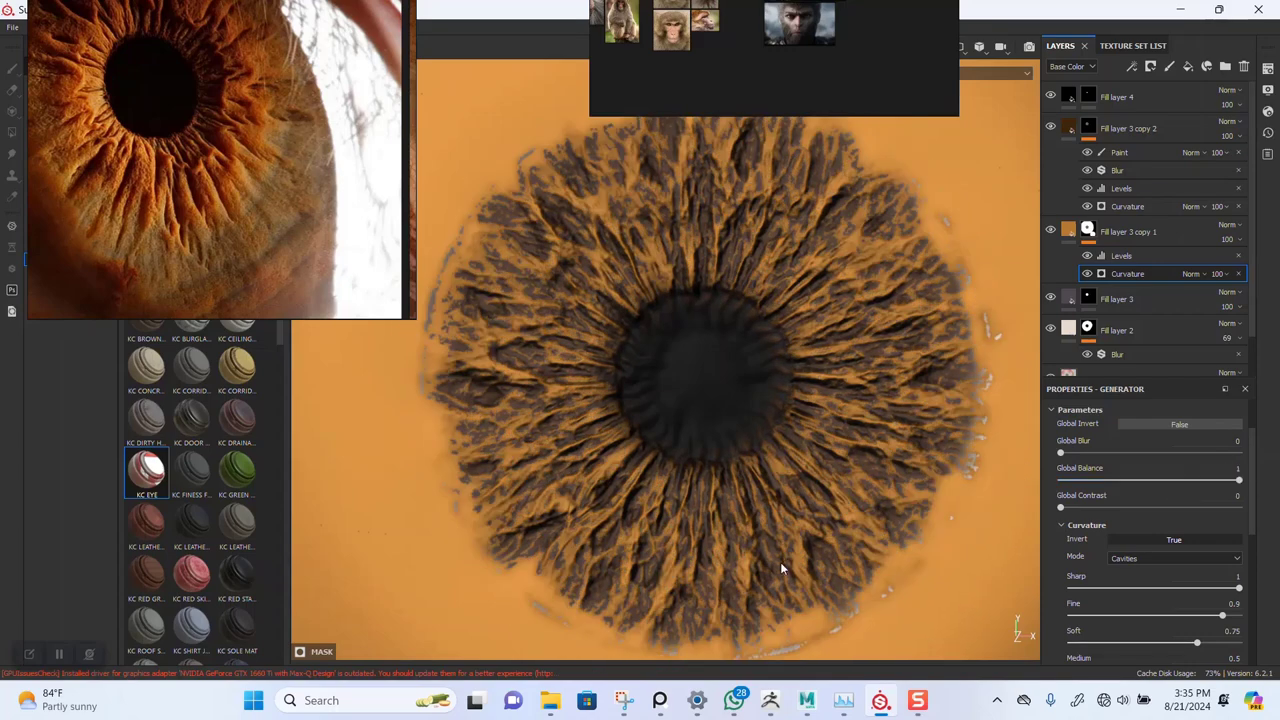
# - Group Fill layer 3 copy 1 into a folder named BRIGHT BROWN and give the folder a black mask
pyautogui.scroll(-5, 780, 562)
pyautogui.scroll(3, 786, 528)
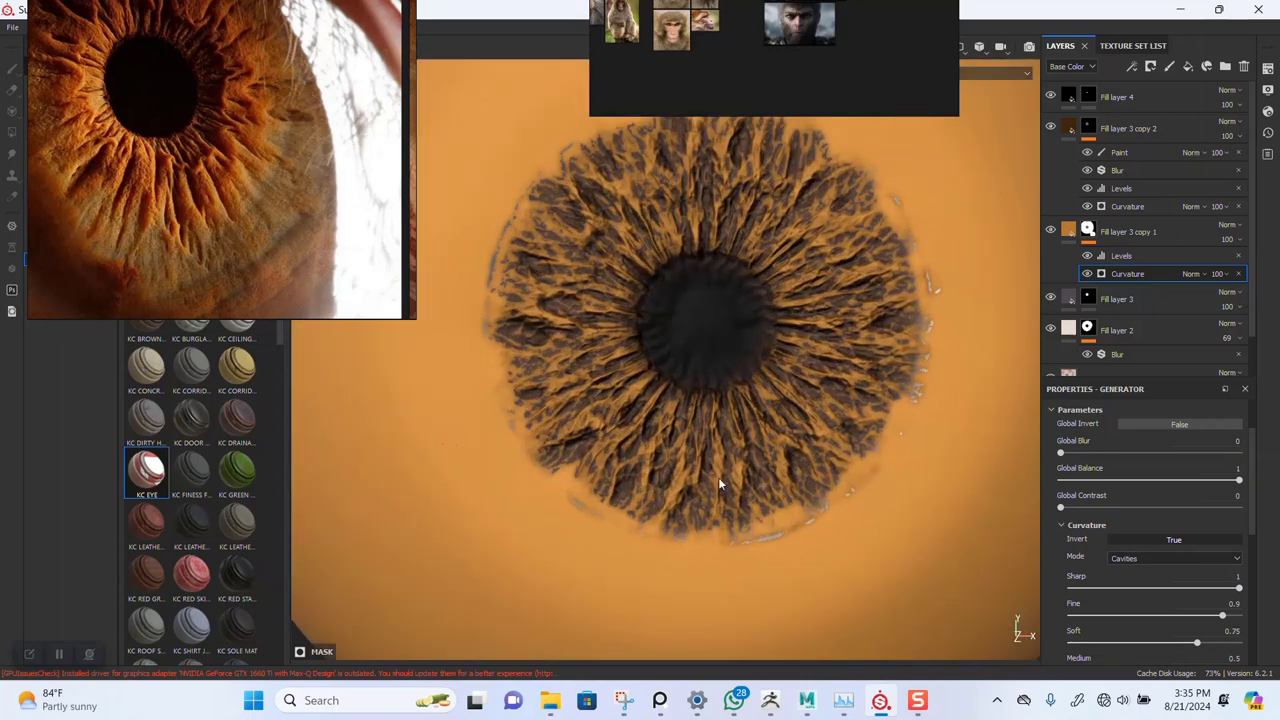
pyautogui.scroll(2, 731, 475)
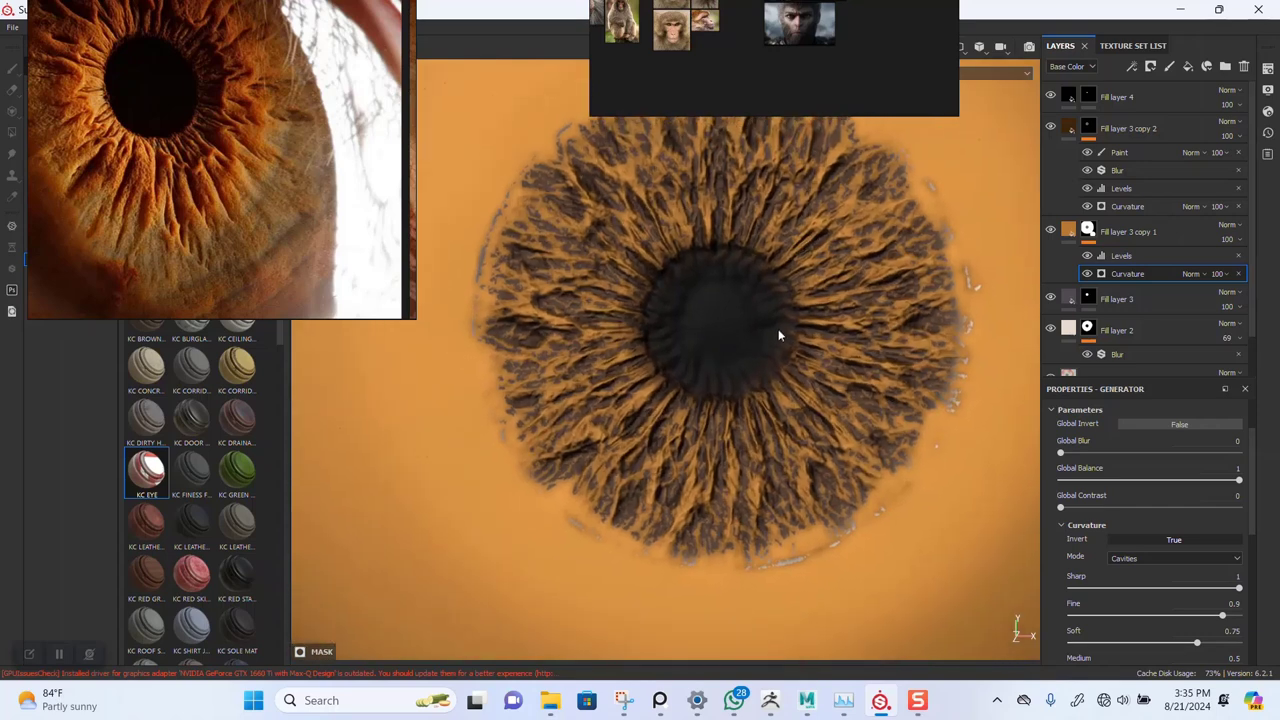
pyautogui.click(1088, 233)
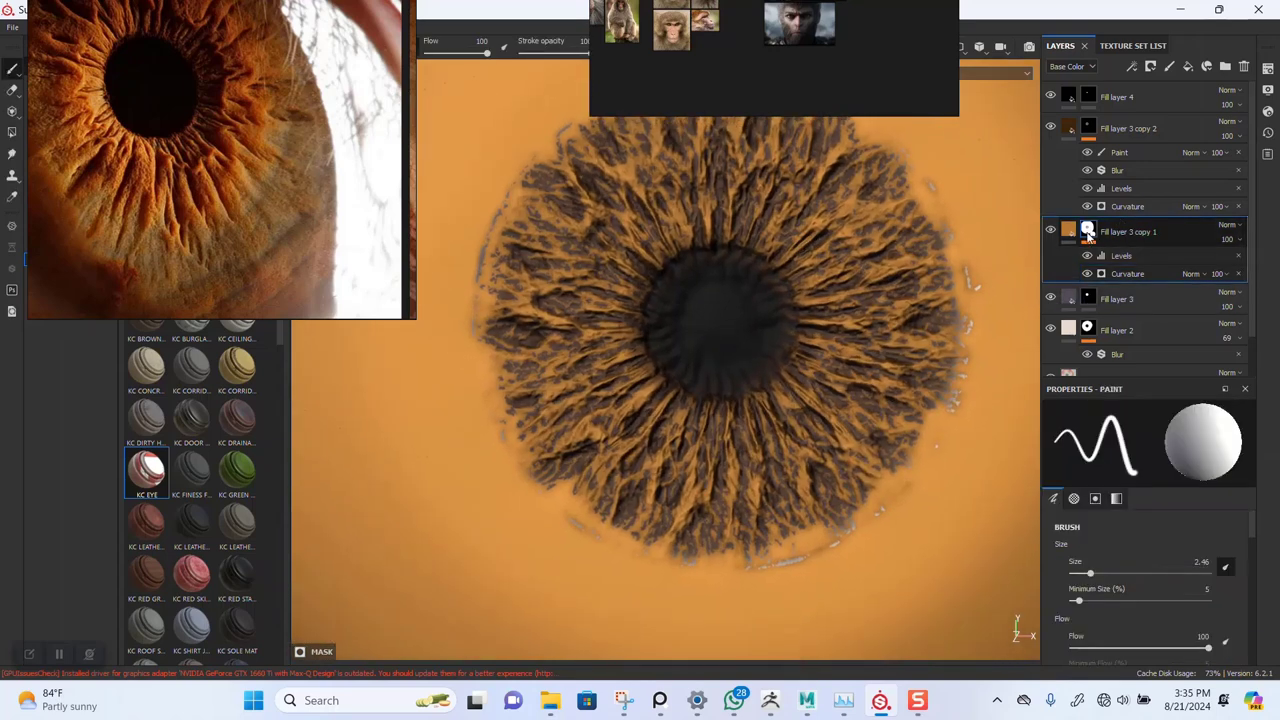
pyautogui.click(1102, 240)
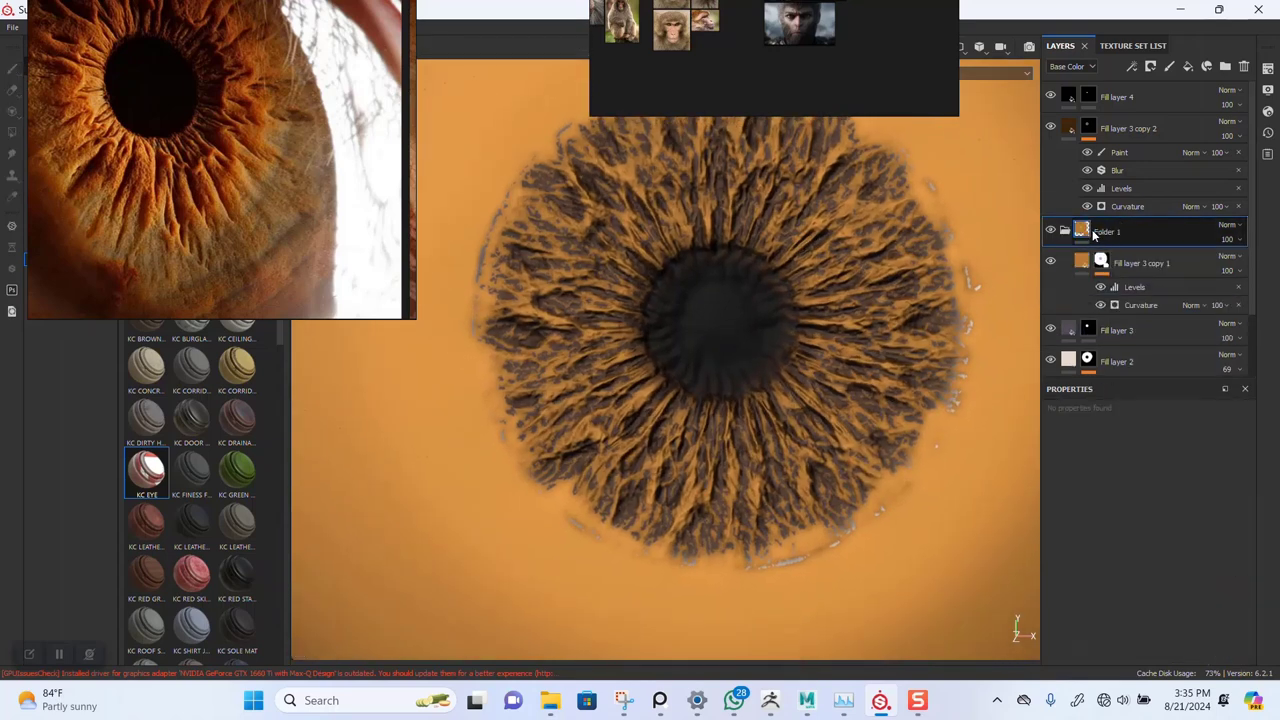
pyautogui.rightClick(1104, 238)
pyautogui.click(1126, 255)
pyautogui.click(1118, 236)
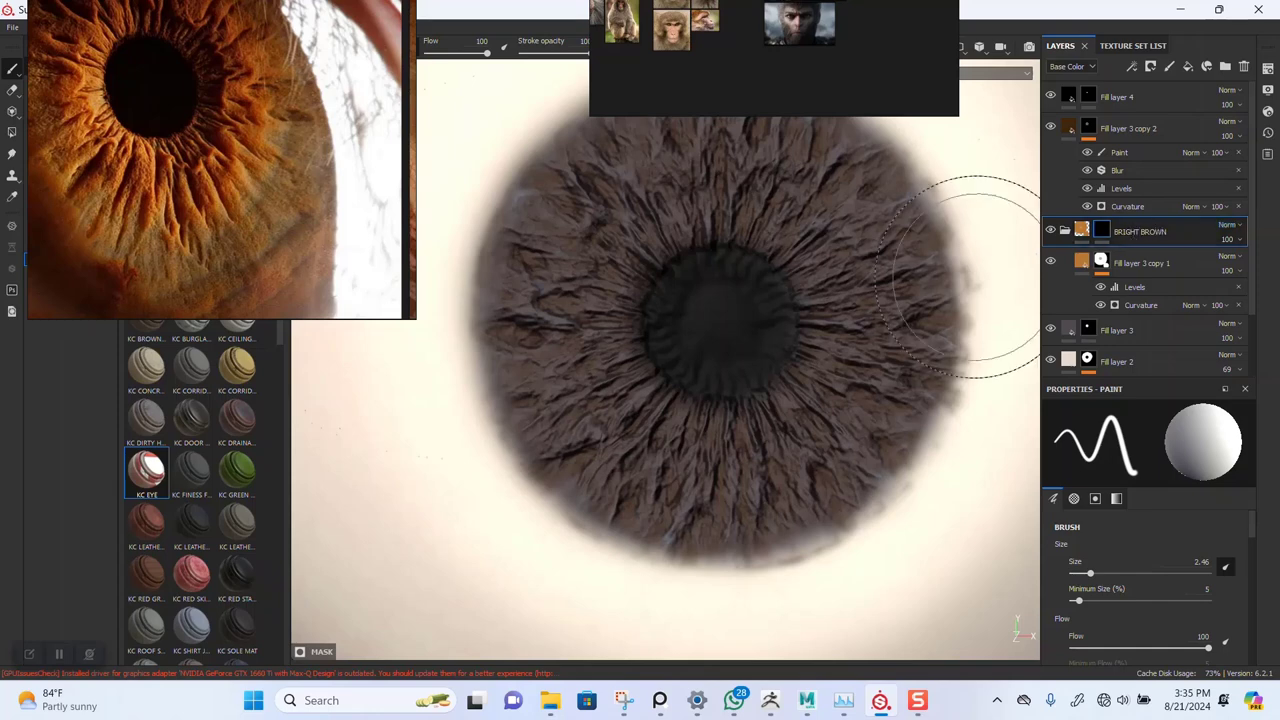
# - Paint a ring of bright brown around the pupil on the BRIGHT BROWN folder's mask
pyautogui.scroll(-2, 748, 315)
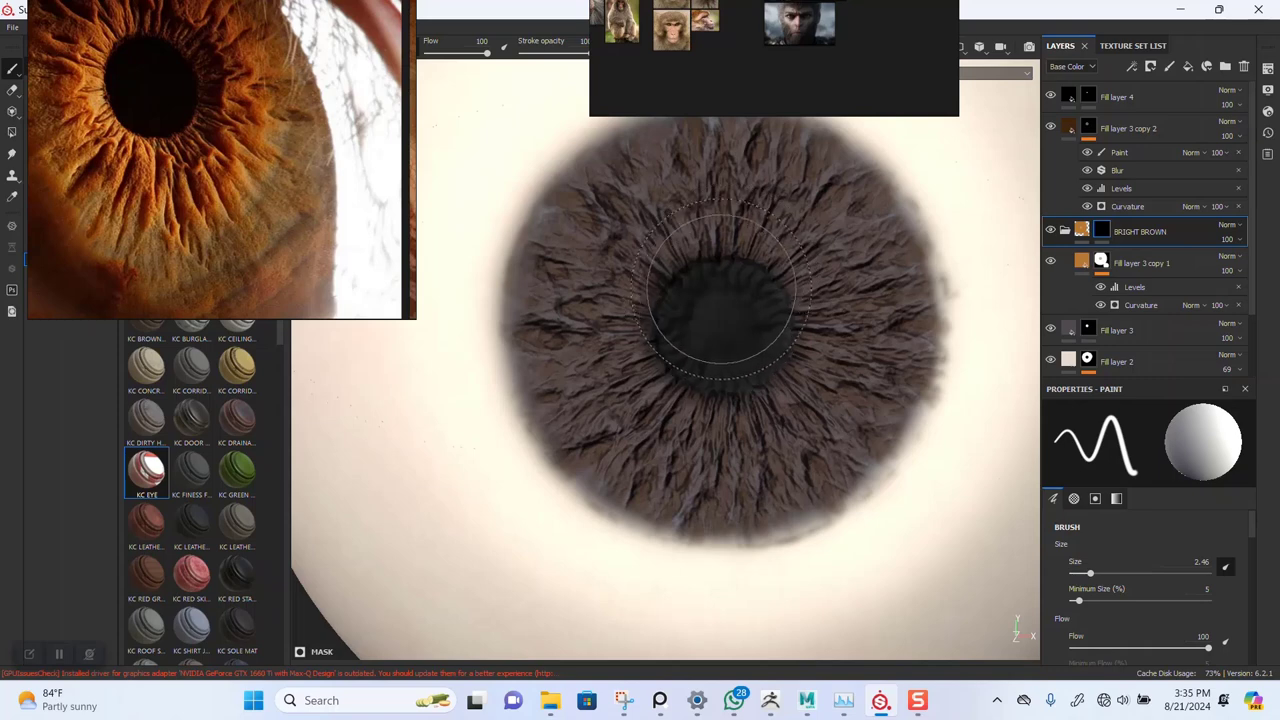
pyautogui.moveTo(690, 290)
pyautogui.mouseDown()
pyautogui.moveTo(670, 262)
pyautogui.moveTo(647, 283)
pyautogui.mouseUp()
pyautogui.keyDown('alt'); pyautogui.moveTo(698, 317); pyautogui.dragTo(728, 327, button='right'); pyautogui.keyUp('alt')
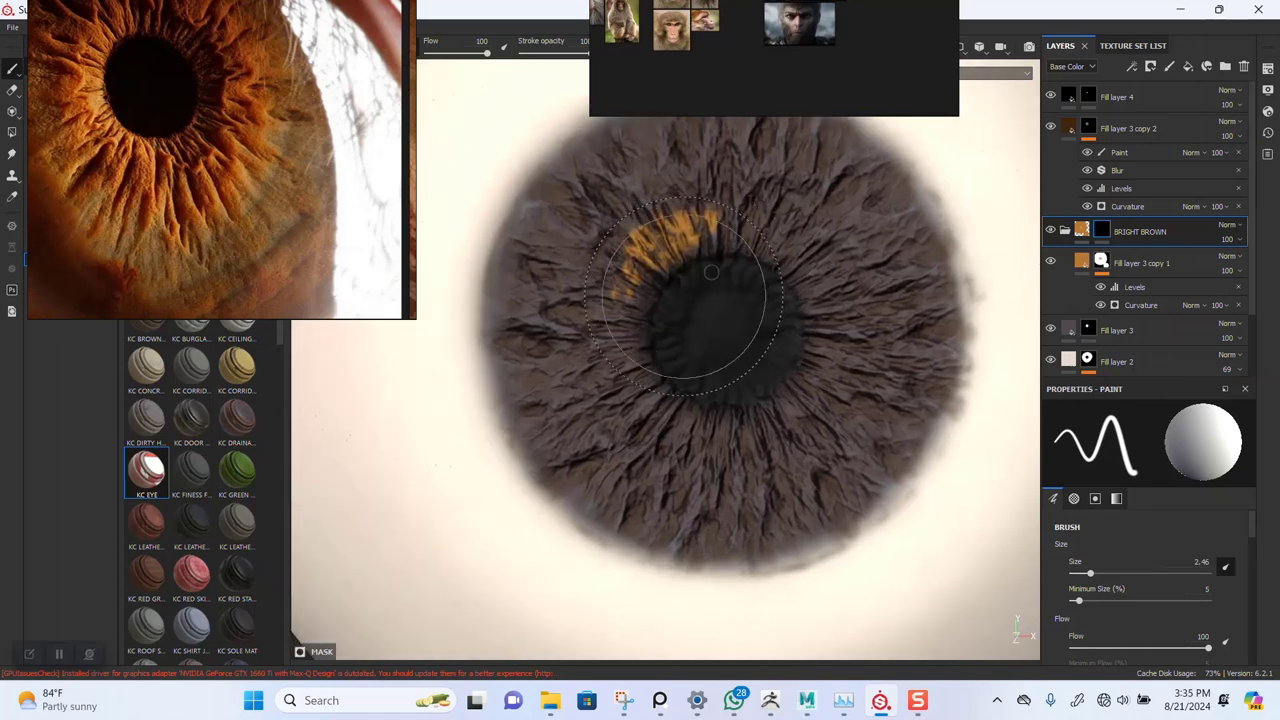
pyautogui.keyDown('alt'); pyautogui.moveTo(716, 312); pyautogui.dragTo(708, 330, button='middle'); pyautogui.keyUp('alt')
pyautogui.moveTo(641, 212)
pyautogui.mouseDown()
pyautogui.moveTo(615, 367)
pyautogui.moveTo(668, 442)
pyautogui.moveTo(705, 455)
pyautogui.moveTo(790, 425)
pyautogui.moveTo(815, 370)
pyautogui.moveTo(800, 290)
pyautogui.moveTo(740, 232)
pyautogui.moveTo(760, 220)
pyautogui.moveTo(828, 312)
pyautogui.moveTo(813, 396)
pyautogui.moveTo(758, 444)
pyautogui.moveTo(665, 441)
pyautogui.moveTo(611, 392)
pyautogui.moveTo(596, 319)
pyautogui.moveTo(625, 256)
pyautogui.moveTo(706, 219)
pyautogui.moveTo(804, 251)
pyautogui.moveTo(821, 421)
pyautogui.moveTo(740, 459)
pyautogui.moveTo(625, 403)
pyautogui.moveTo(742, 455)
pyautogui.moveTo(760, 438)
pyautogui.mouseUp()
pyautogui.keyDown('alt'); pyautogui.moveTo(778, 399); pyautogui.dragTo(752, 420, button='right'); pyautogui.keyUp('alt')
pyautogui.keyDown('alt'); pyautogui.moveTo(740, 205); pyautogui.dragTo(733, 233); pyautogui.keyUp('alt')
pyautogui.scroll(3, 732, 233)
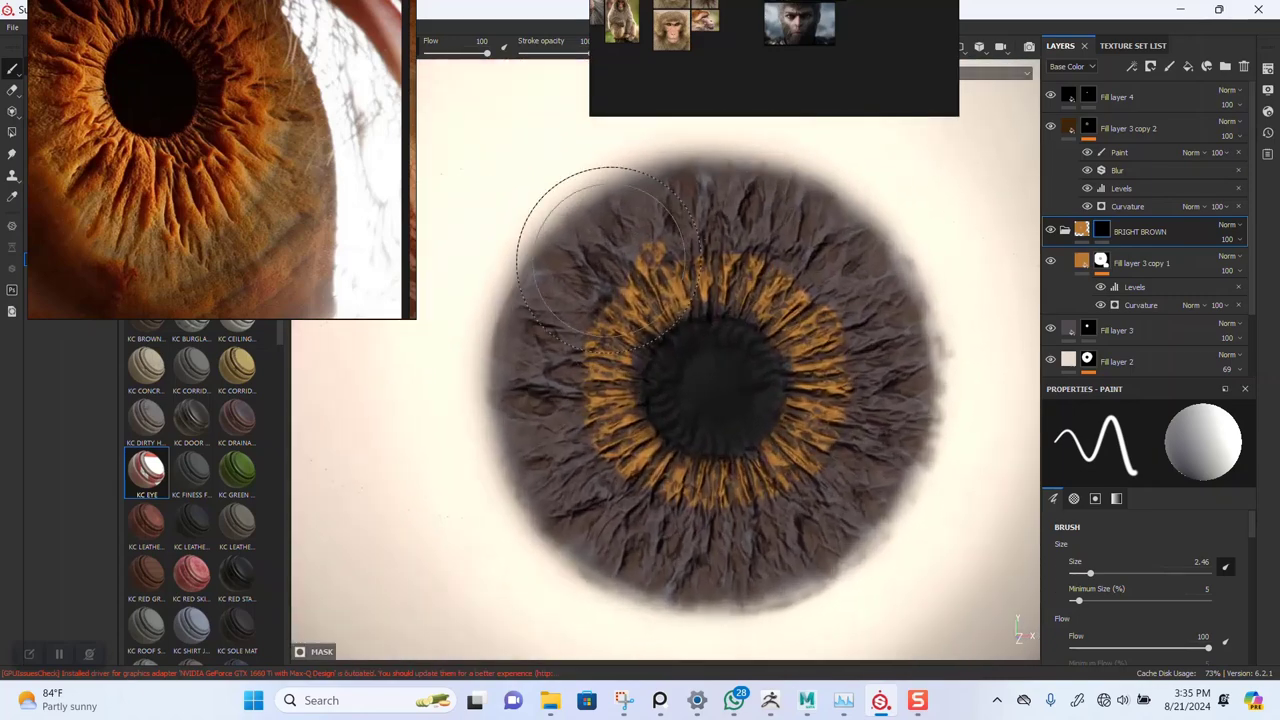
# - Move the eye reference clear of the shelf and choose the Dirt 1 brush by searching the brushes for DIRT
pyautogui.moveTo(181, 239); pyautogui.dragTo(1008, 199)
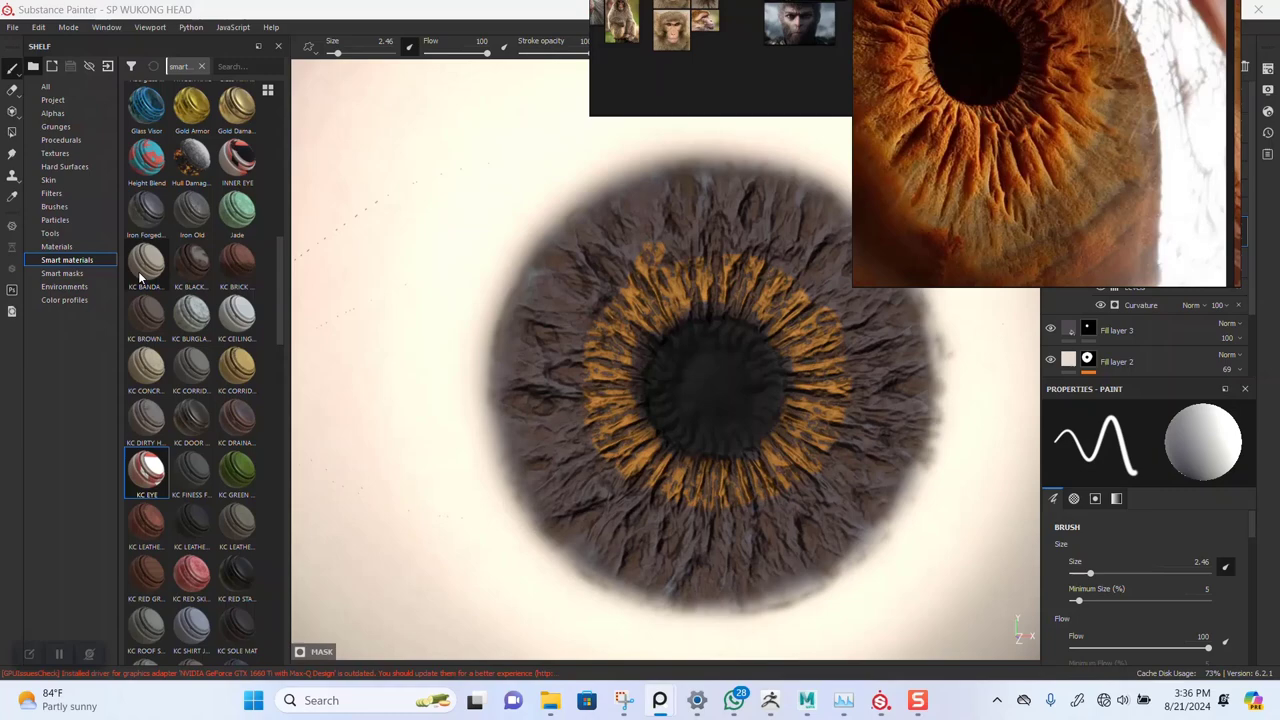
pyautogui.click(57, 207)
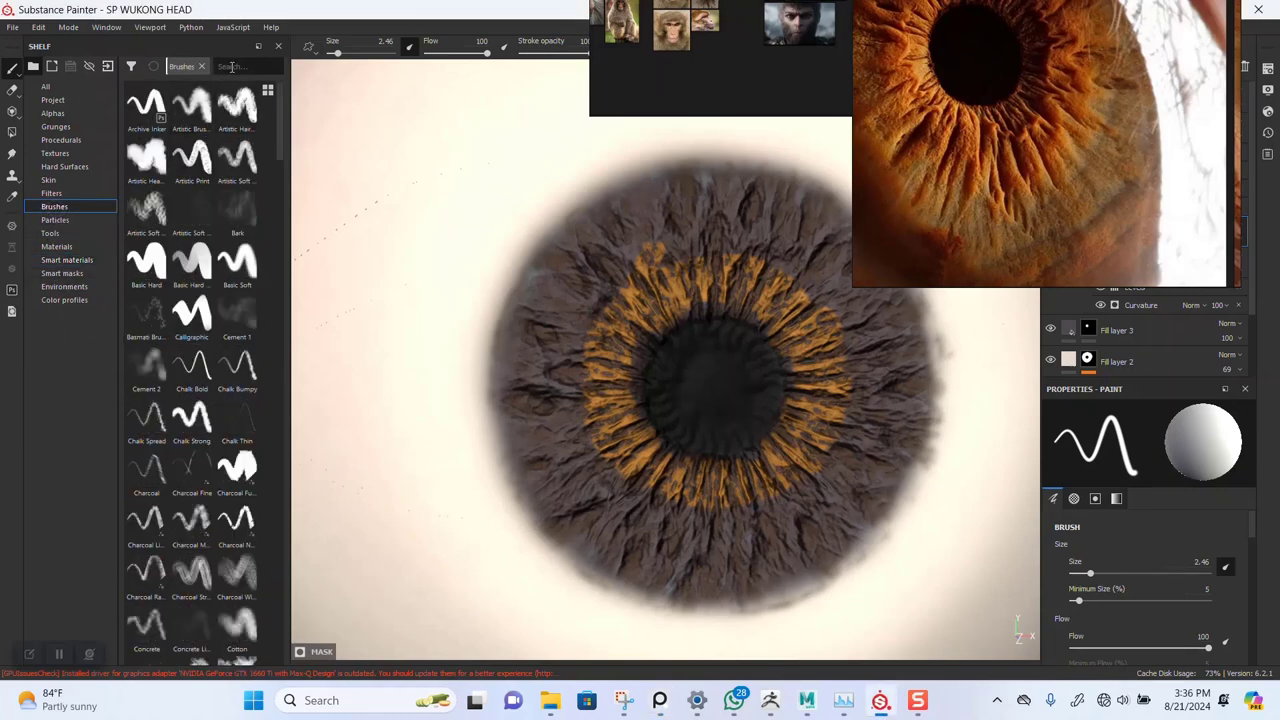
pyautogui.write('DIRT')
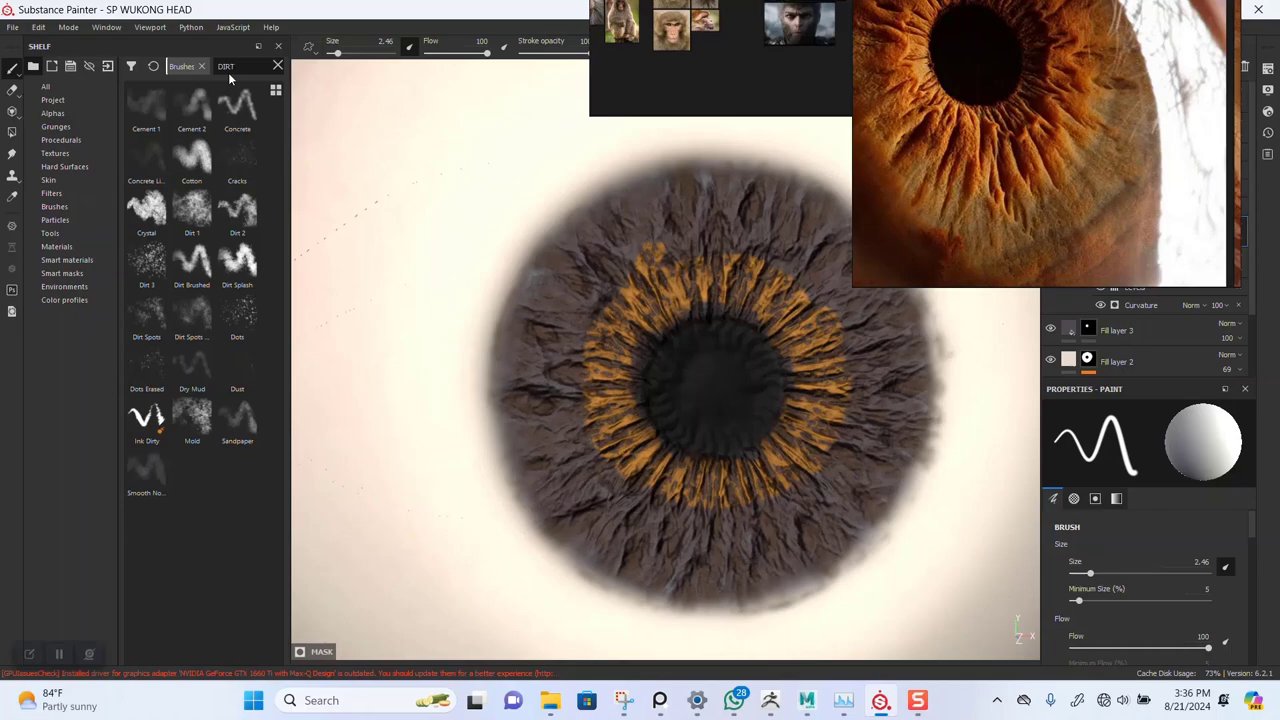
pyautogui.click(192, 208)
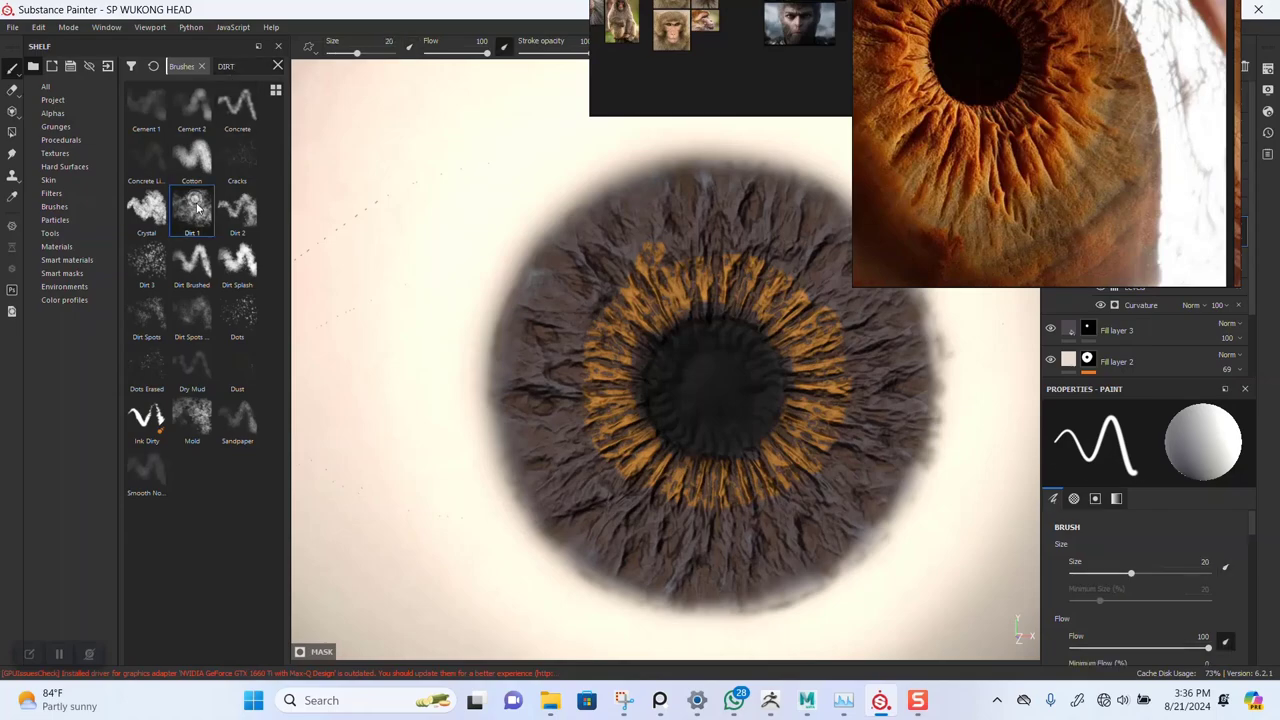
# - Reduce the Dirt 1 brush size to 0.74 and break up the outer edge of the ring on the BRIGHT BROWN folder's mask
pyautogui.press('[')
pyautogui.press('[')
pyautogui.press('[')
pyautogui.press('[')
pyautogui.press('[')
pyautogui.press('[')
pyautogui.press('[')
pyautogui.press('[')
pyautogui.press('[')
pyautogui.press('[')
pyautogui.press('[')
pyautogui.press('[')
pyautogui.press('[')
pyautogui.press('[')
pyautogui.press('[')
pyautogui.press('[')
pyautogui.press('[')
pyautogui.press('[')
pyautogui.press('[')
pyautogui.press('[')
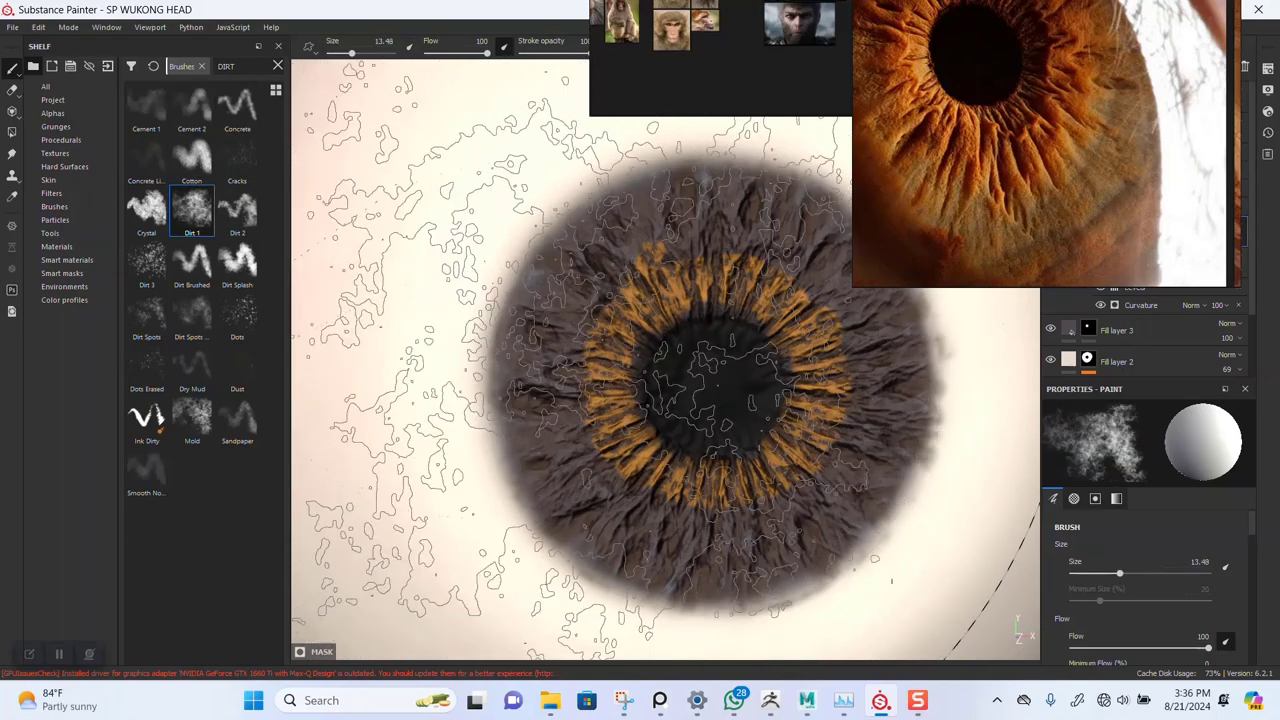
pyautogui.press('[')
pyautogui.press('[')
pyautogui.press('[')
pyautogui.press('[')
pyautogui.press('[')
pyautogui.press('[')
pyautogui.press('[')
pyautogui.press('[')
pyautogui.press('[')
pyautogui.press('[')
pyautogui.press('[')
pyautogui.press('[')
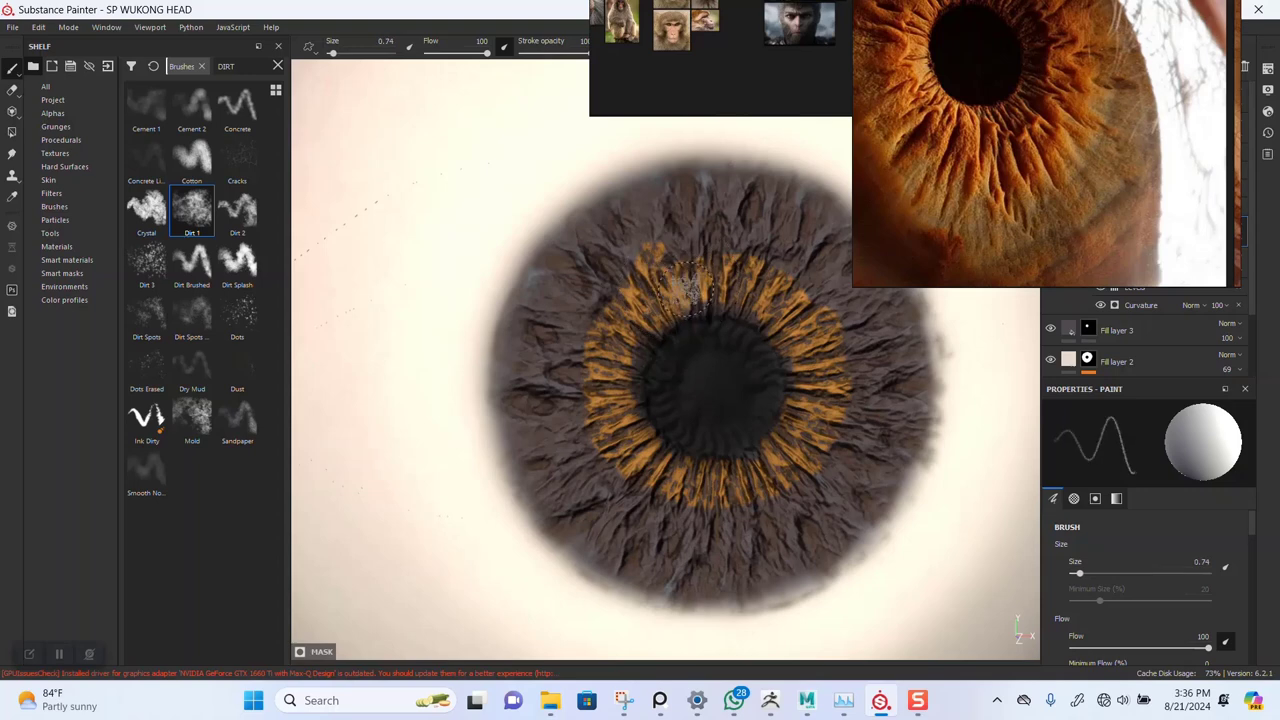
pyautogui.keyDown('alt'); pyautogui.moveTo(673, 338); pyautogui.dragTo(703, 452, button='right'); pyautogui.keyUp('alt')
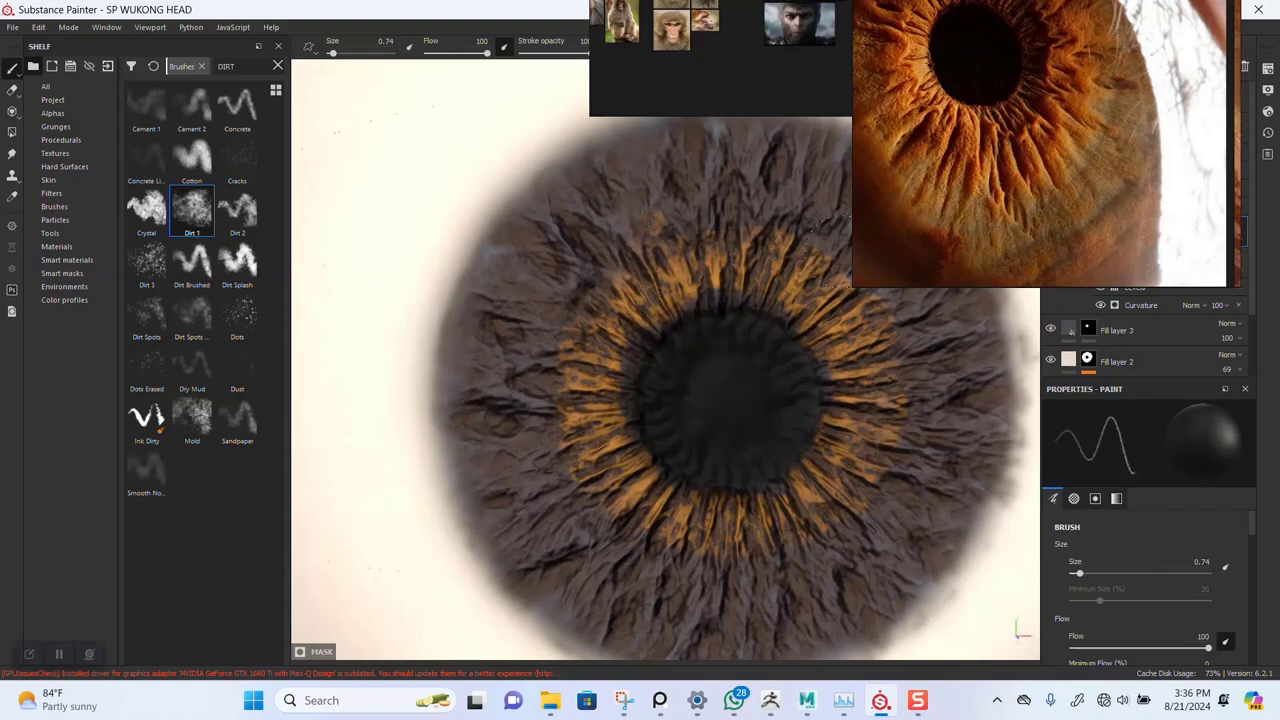
pyautogui.scroll(-4, 763, 482)
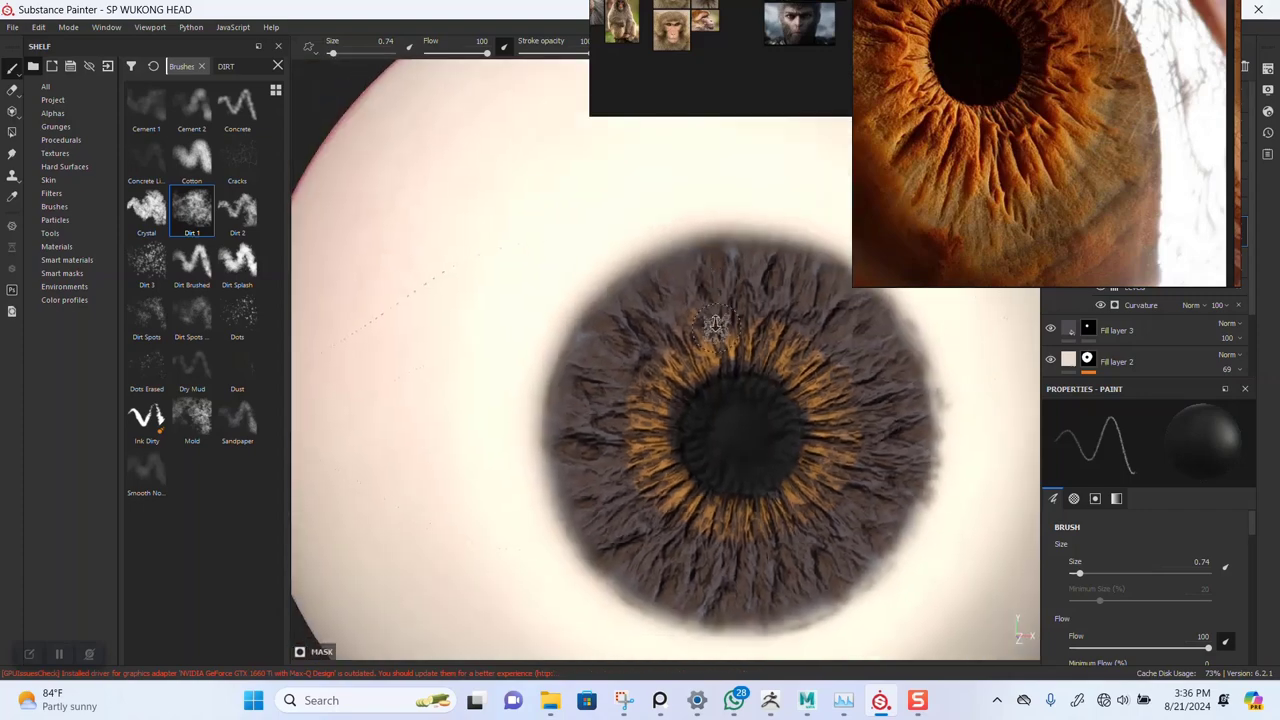
# - Move the eye reference clear of the layer stack, then collapse and duplicate the BRIGHT BROWN folder
pyautogui.moveTo(1099, 179); pyautogui.dragTo(497, 288, button='right')
pyautogui.moveTo(496, 288); pyautogui.dragTo(308, 274)
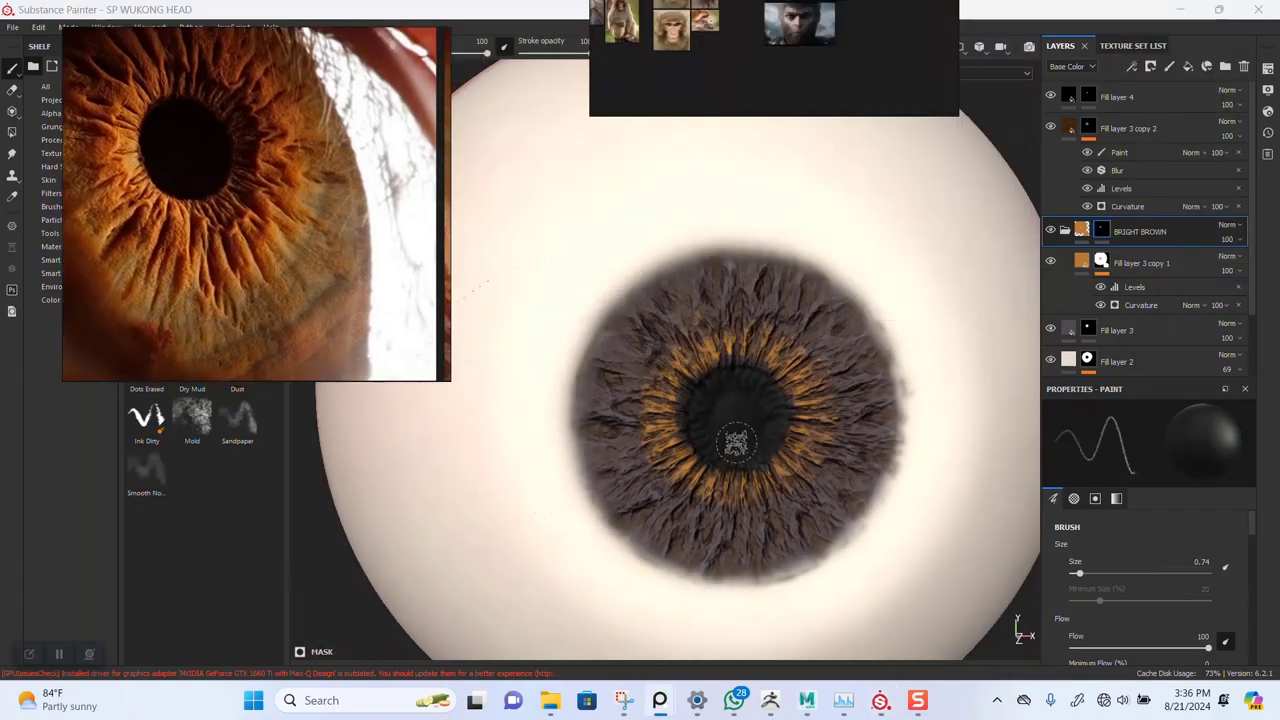
pyautogui.scroll(4, 740, 445)
pyautogui.scroll(-2, 771, 476)
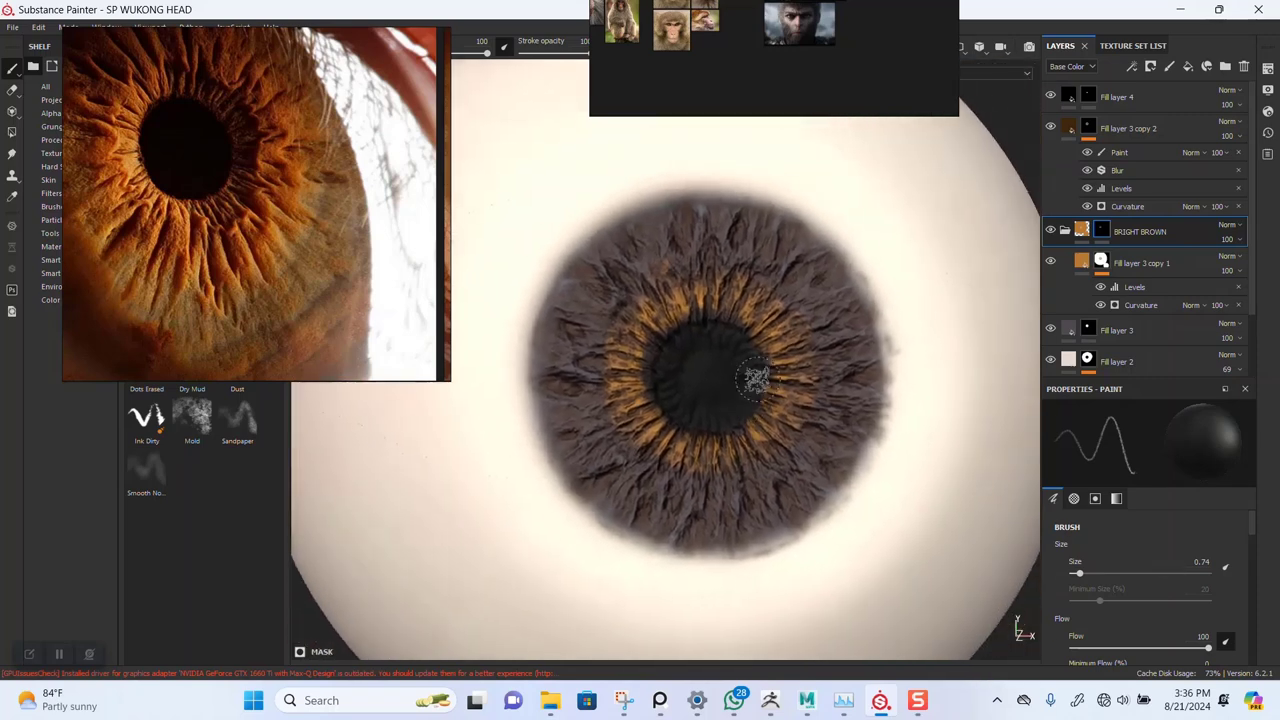
pyautogui.click(1066, 231)
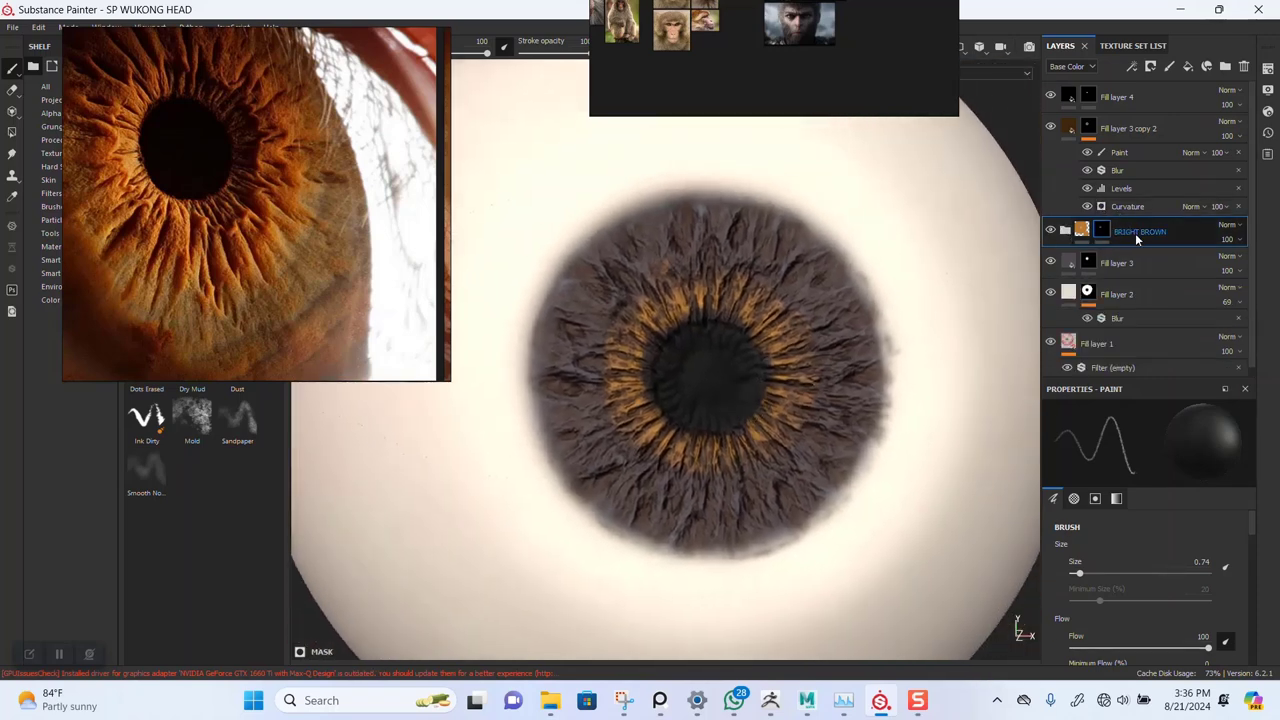
pyautogui.hotkey('ctrl', 'd')
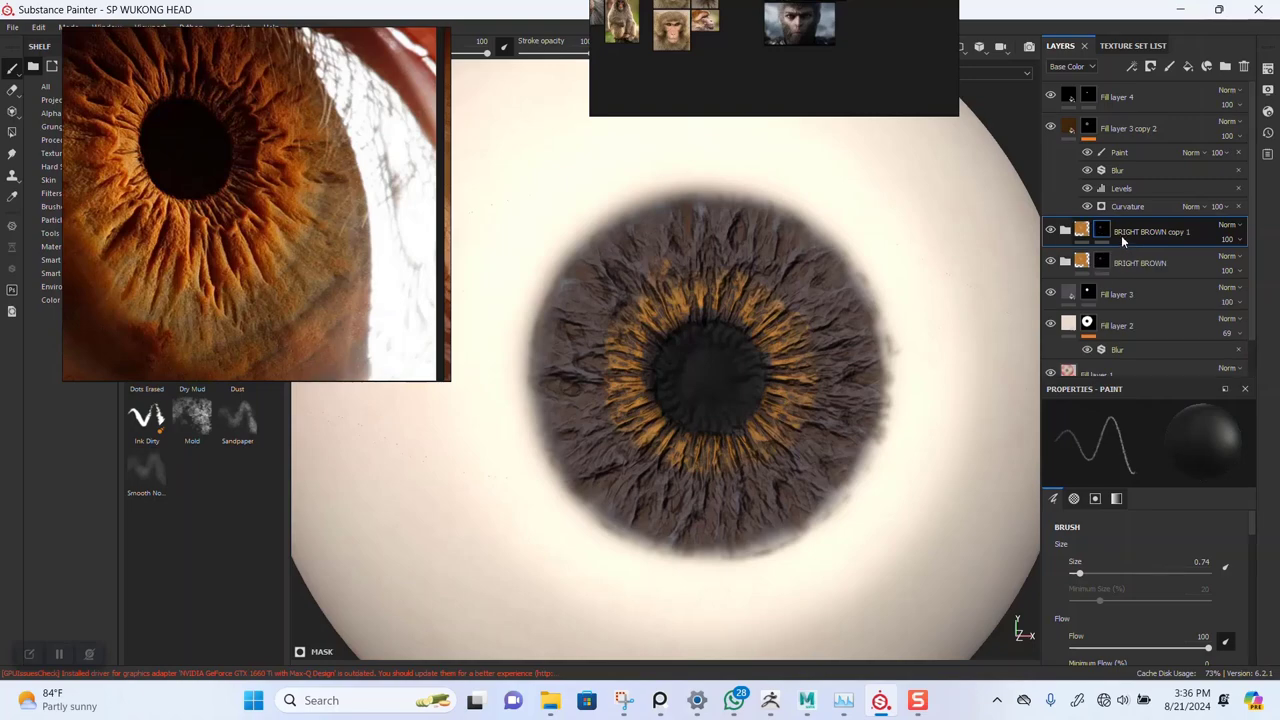
# - Set the base color of the fill layer inside BRIGHT BROWN copy 1 to a duller brown, saturation 0.794 and value 0.252
pyautogui.click(1066, 234)
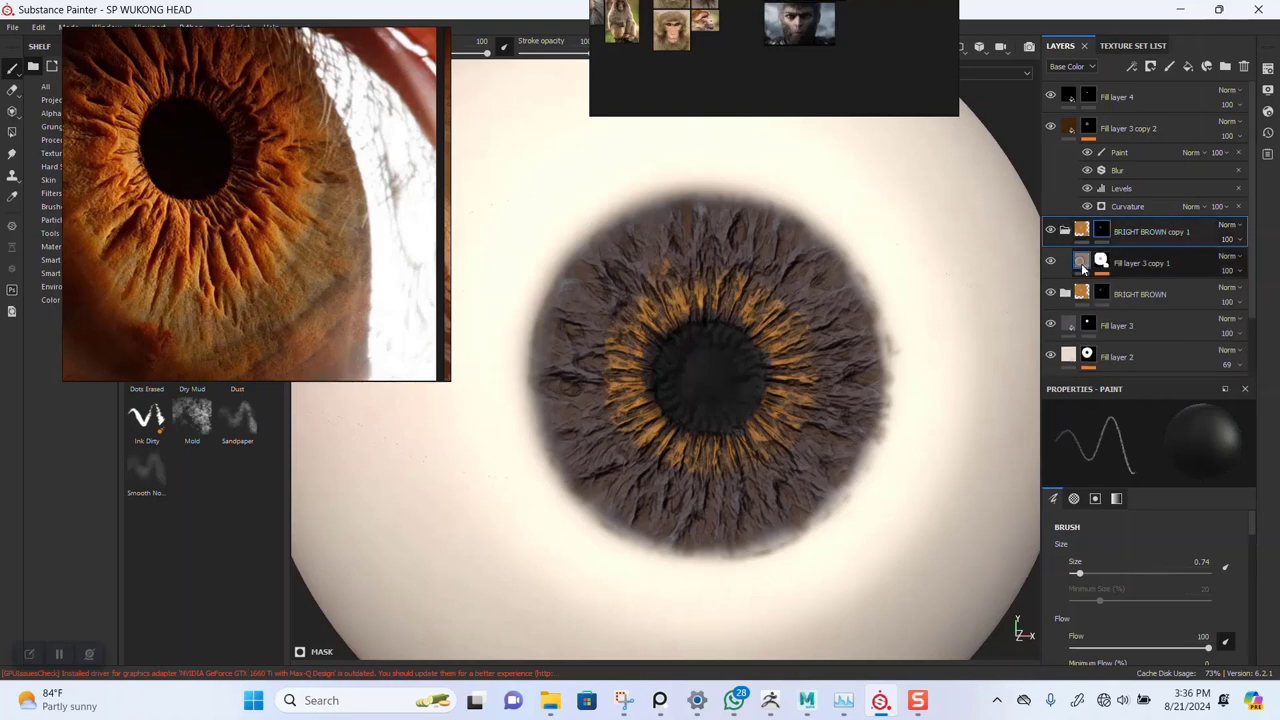
pyautogui.click(1082, 268)
pyautogui.scroll(-3, 293, 247)
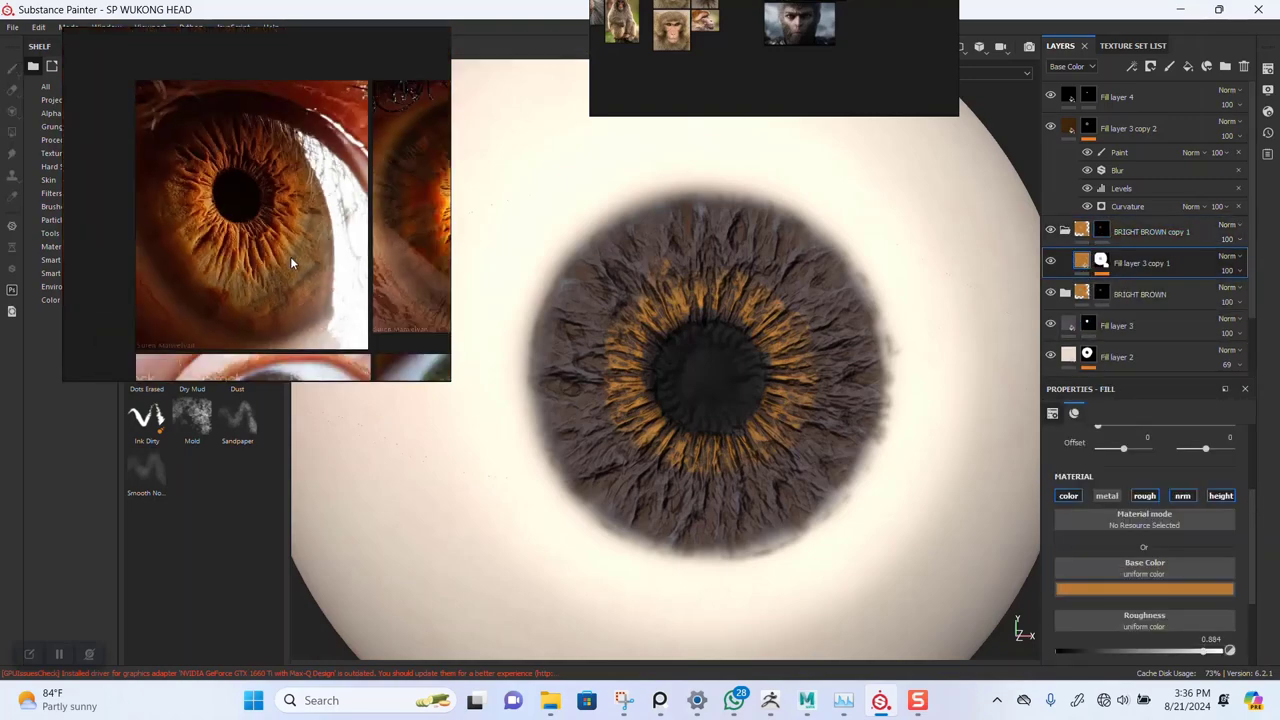
pyautogui.scroll(4, 290, 263)
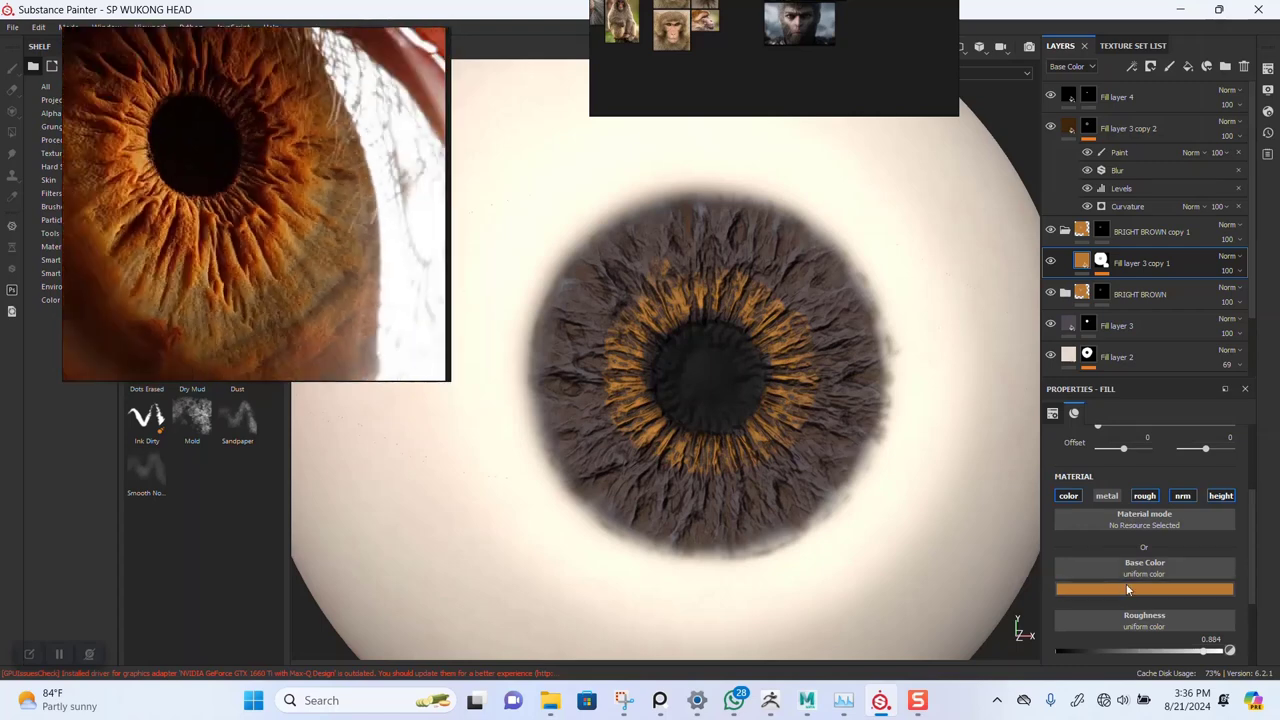
pyautogui.click(1128, 591)
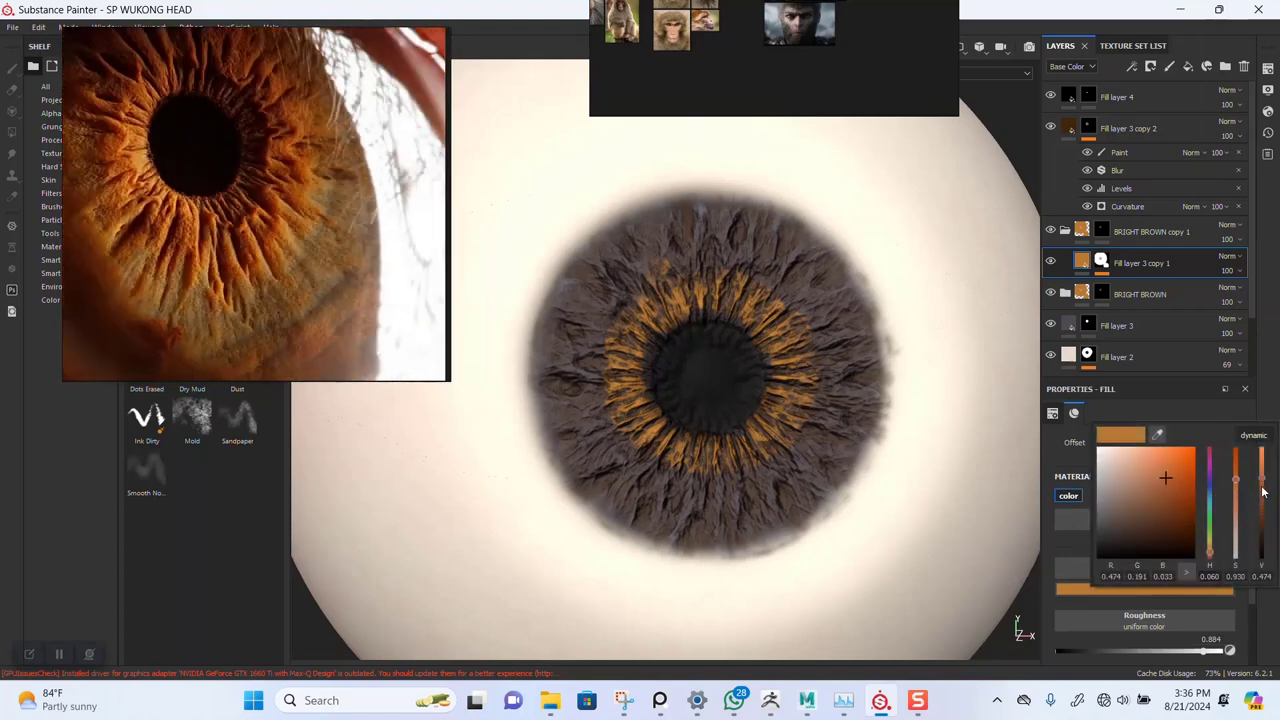
pyautogui.moveTo(1237, 495); pyautogui.dragTo(1264, 503)
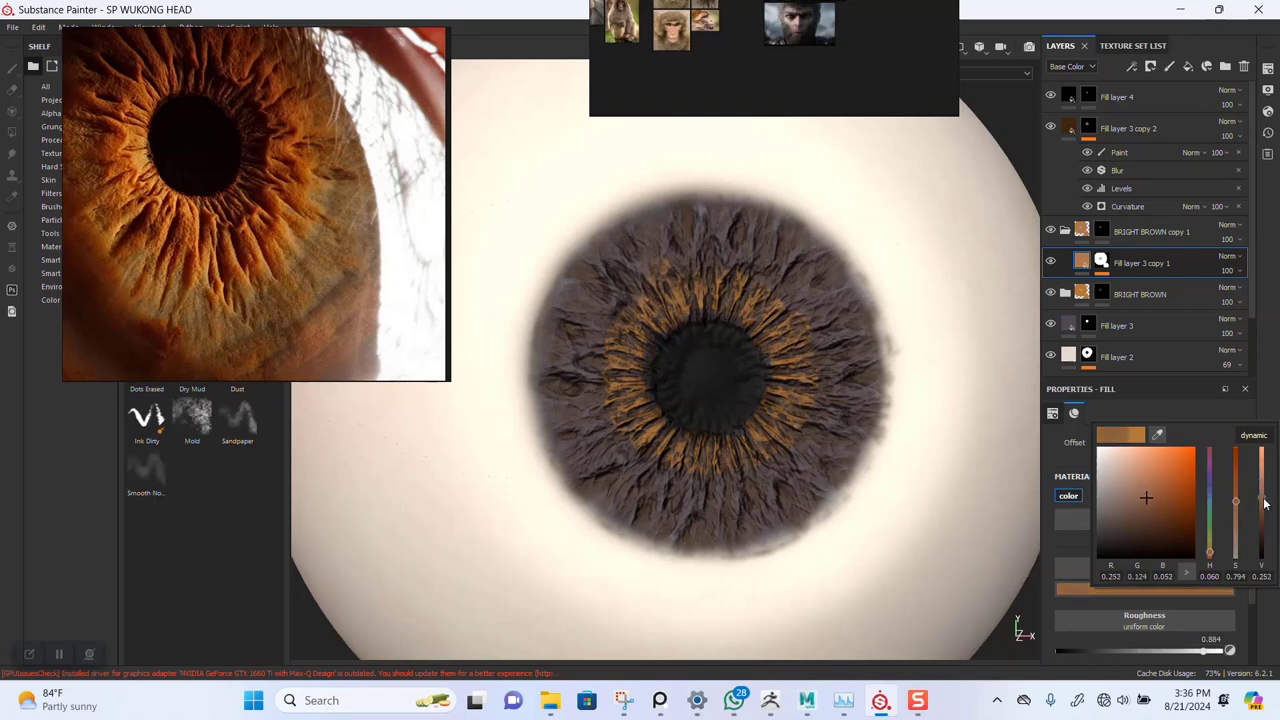
# - Clear the mask of BRIGHT BROWN copy 1 and paint the duller brown across the outer iris with the Dirt 1 brush
pyautogui.click(1101, 231)
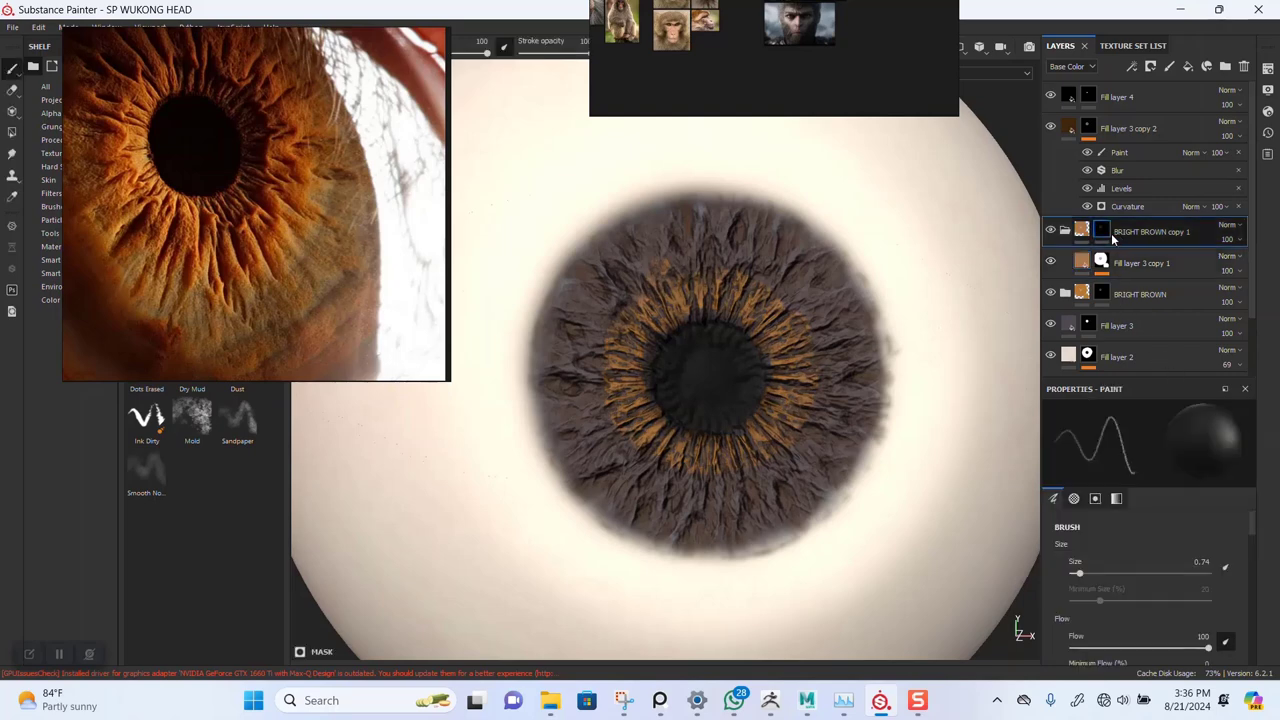
pyautogui.rightClick(1102, 233)
pyautogui.click(1134, 256)
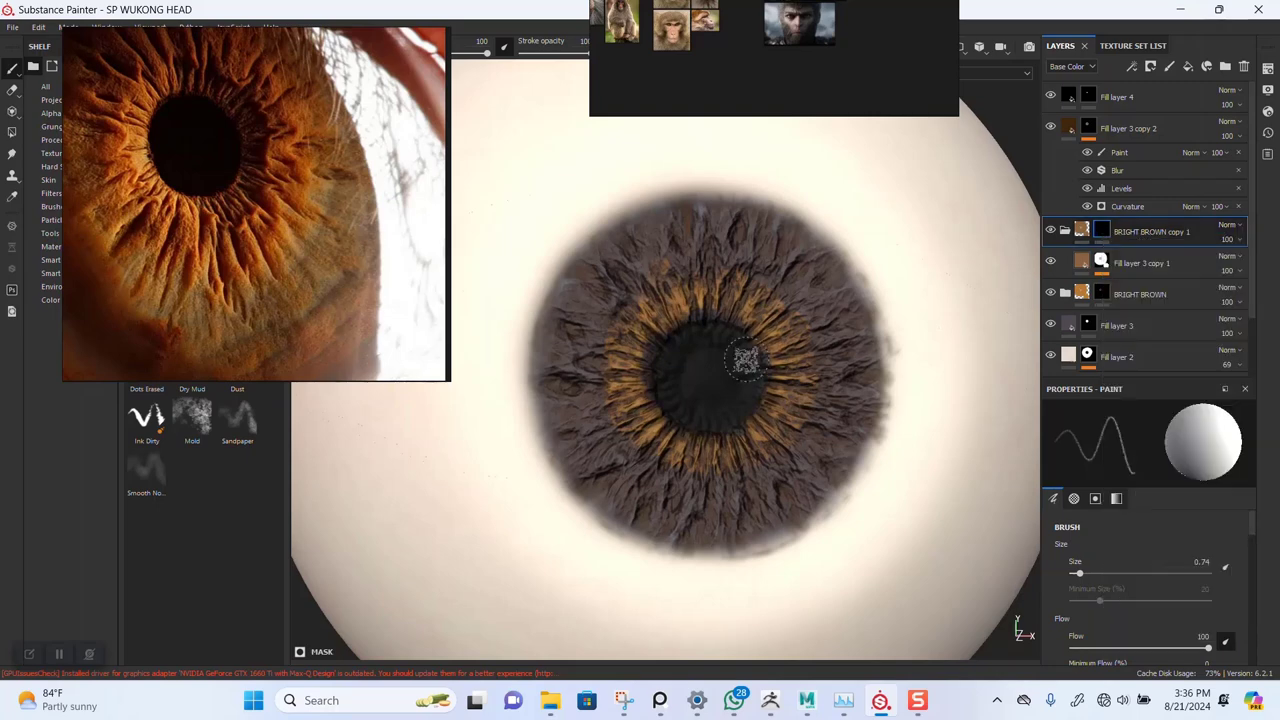
pyautogui.scroll(2, 657, 388)
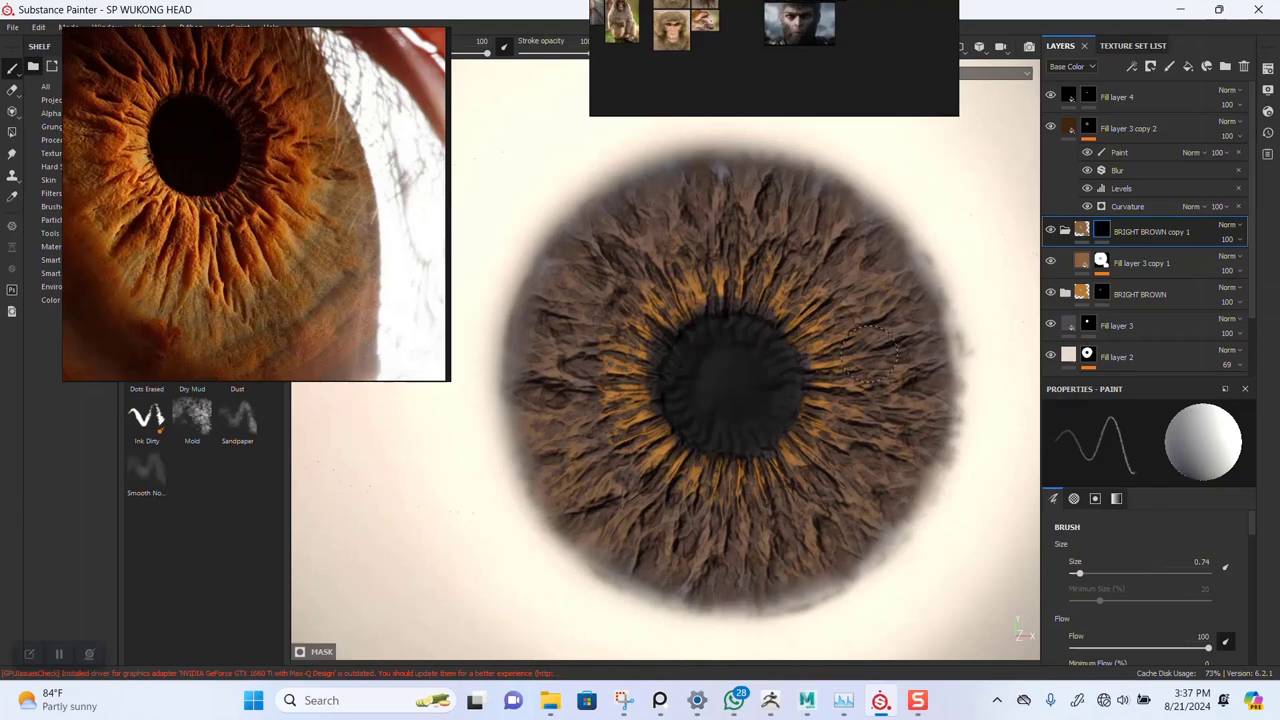
# - Inspect the painted iris from near and far and compare its coloring with the other eye references
pyautogui.scroll(-5, 686, 371)
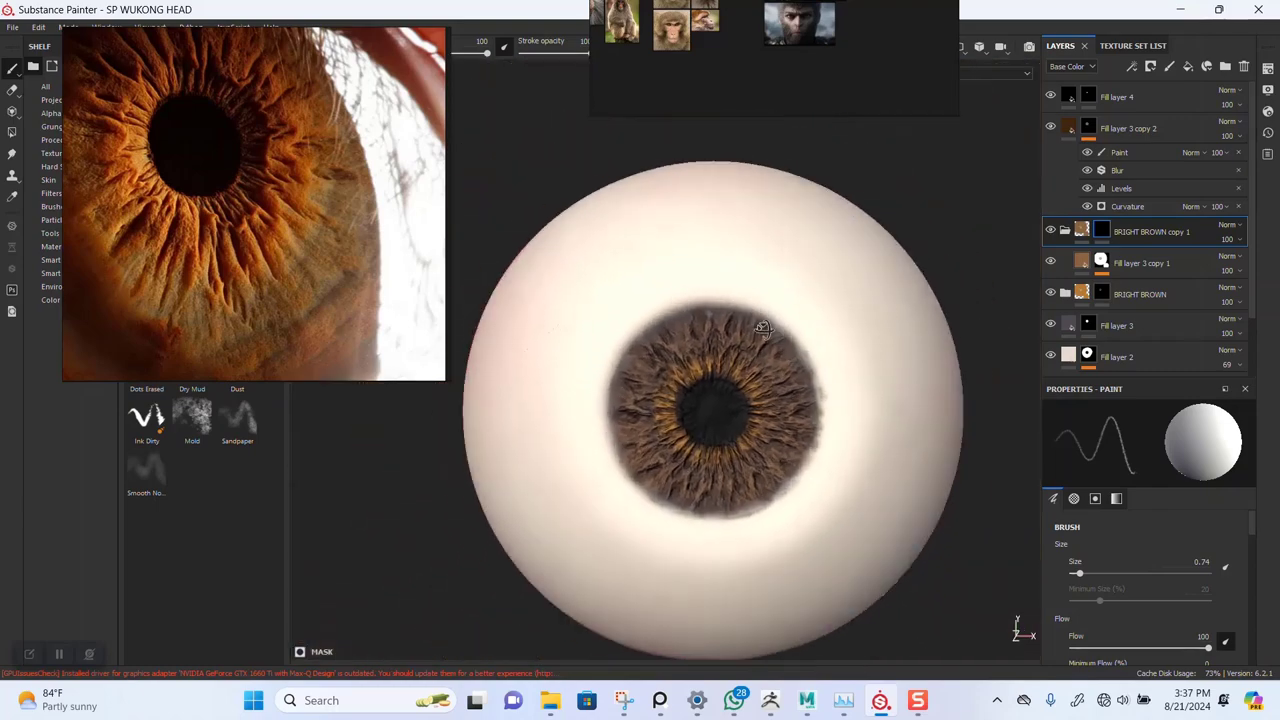
pyautogui.scroll(5, 762, 329)
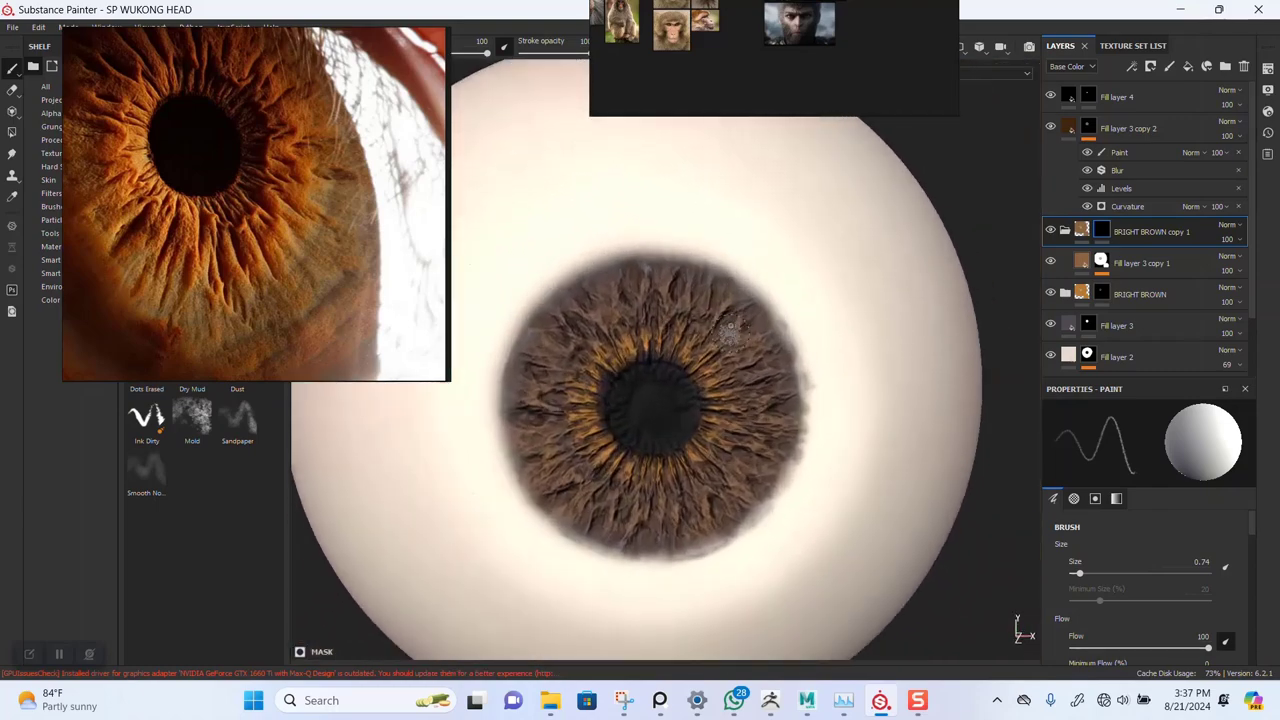
pyautogui.keyDown('alt'); pyautogui.moveTo(731, 330); pyautogui.dragTo(763, 273, button='middle'); pyautogui.keyUp('alt')
pyautogui.scroll(2, 761, 271)
pyautogui.scroll(-2, 761, 271)
pyautogui.keyDown('alt'); pyautogui.moveTo(589, 292); pyautogui.dragTo(608, 268, button='middle'); pyautogui.keyUp('alt')
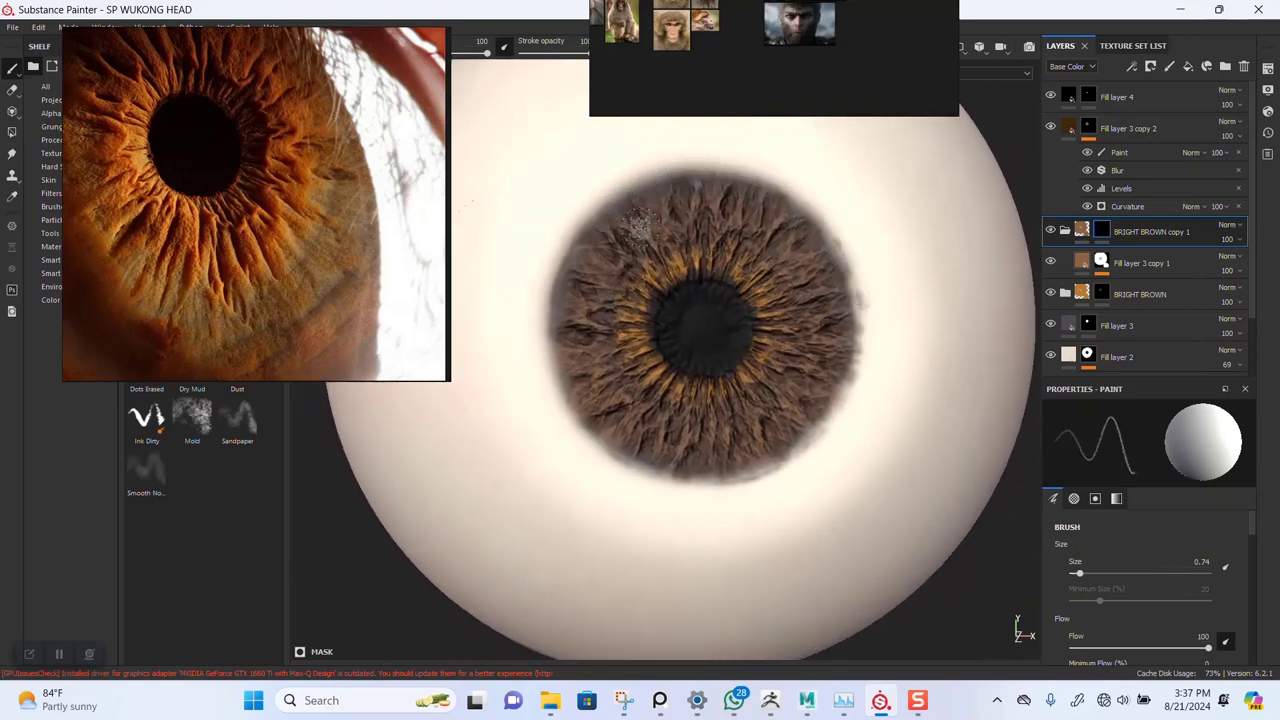
pyautogui.keyDown('alt'); pyautogui.moveTo(645, 264); pyautogui.dragTo(693, 322, button='right'); pyautogui.keyUp('alt')
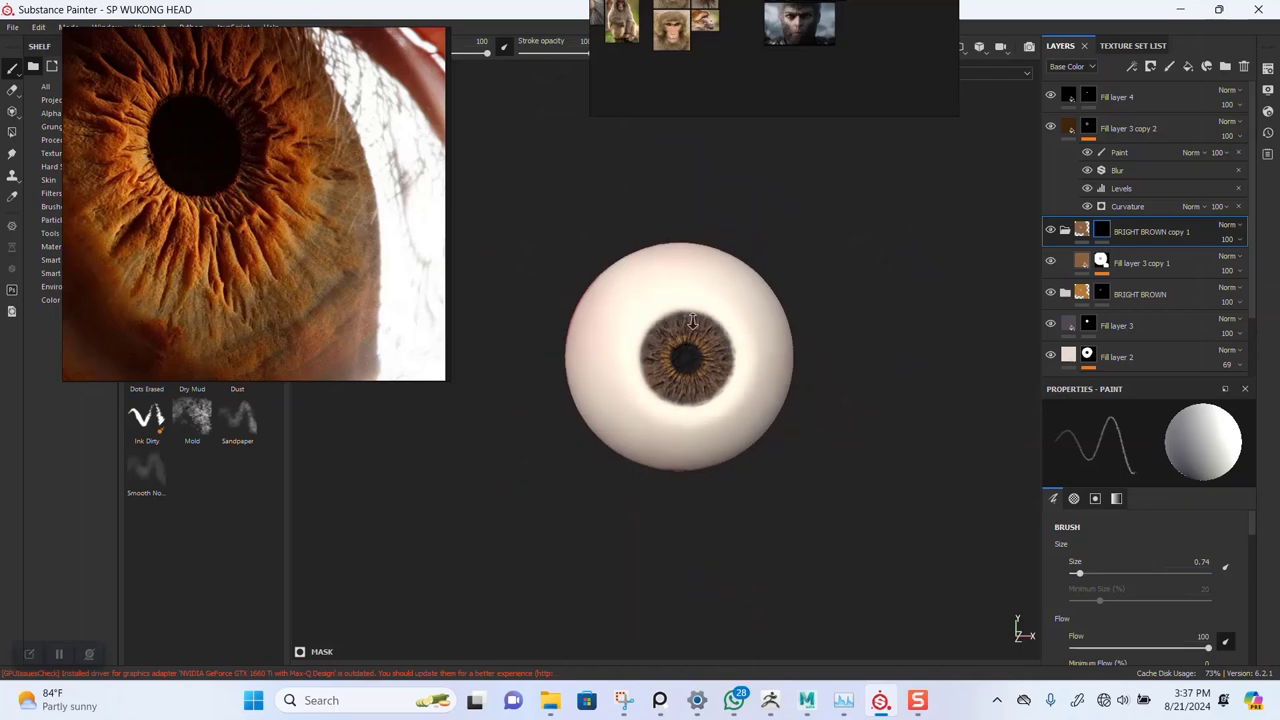
pyautogui.scroll(5, 686, 509)
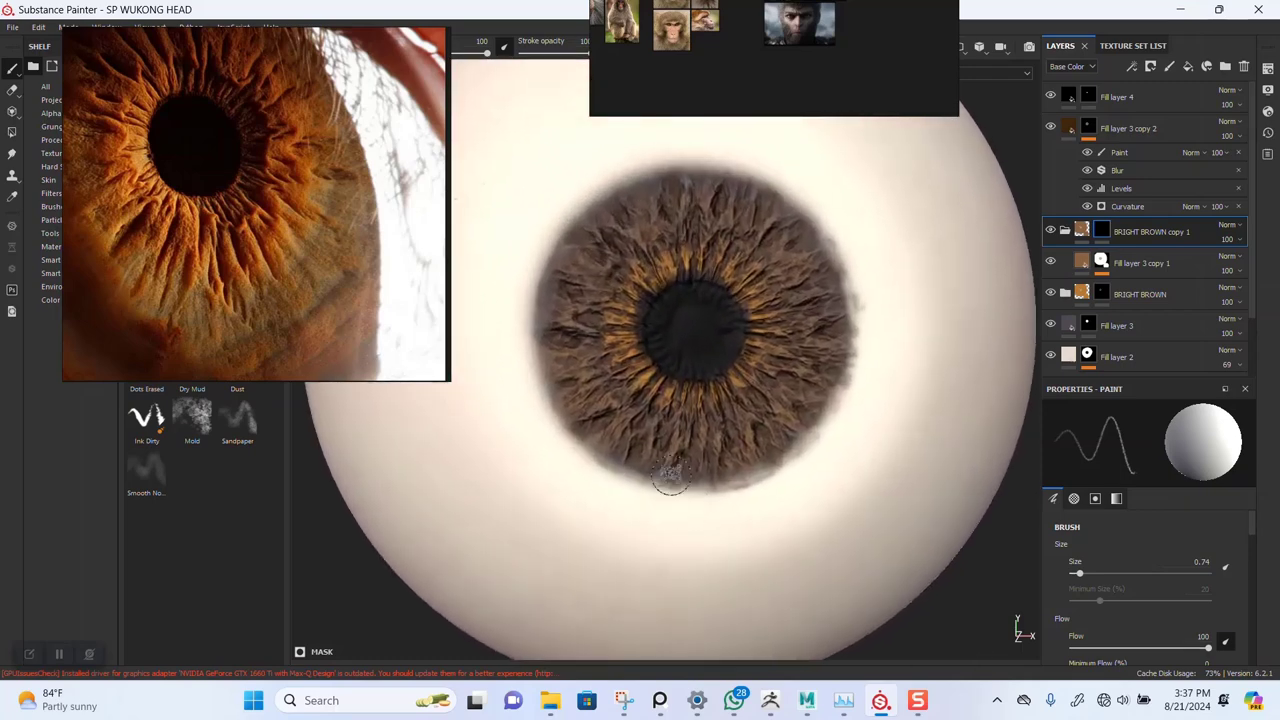
pyautogui.scroll(-6, 220, 230)
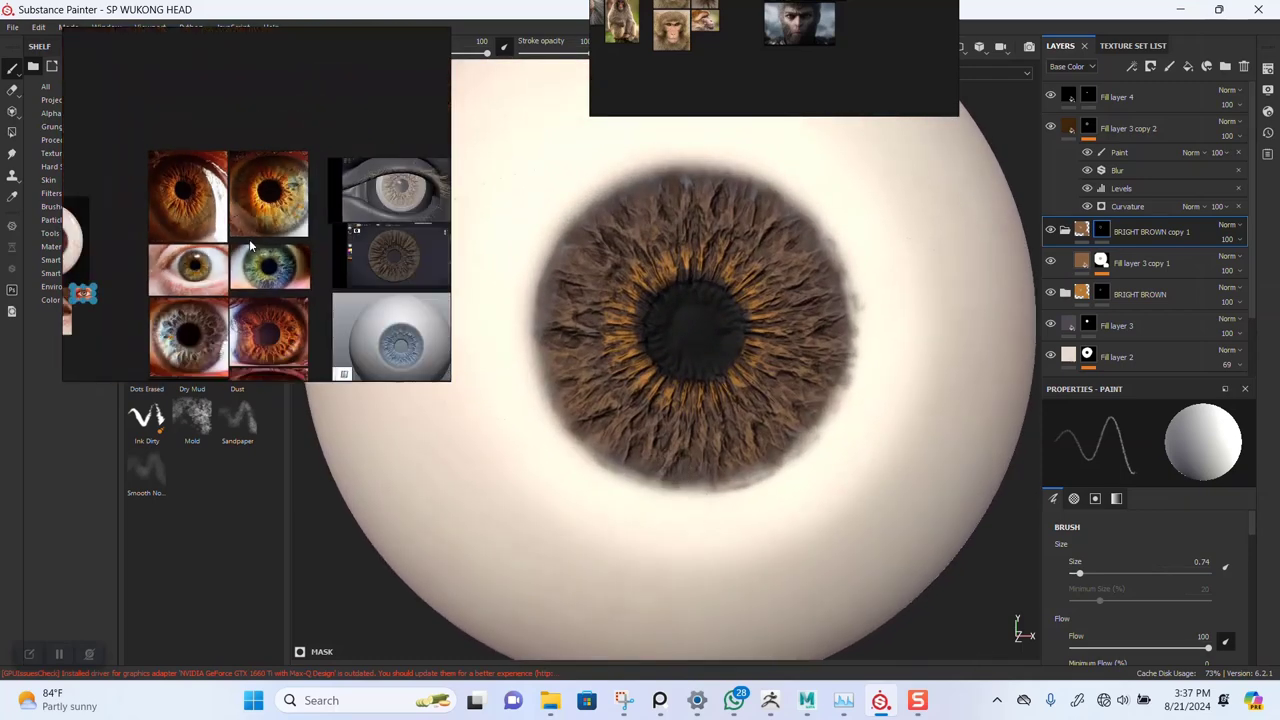
pyautogui.scroll(5, 290, 268)
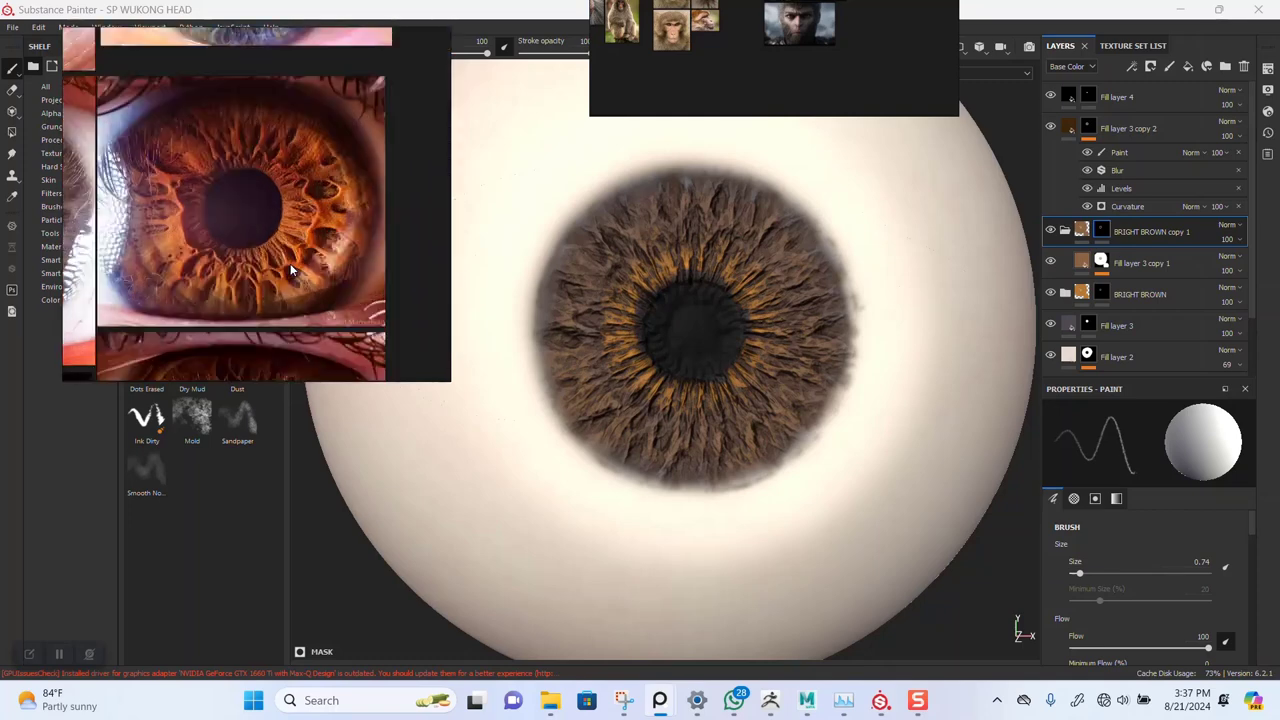
pyautogui.scroll(3, 730, 517)
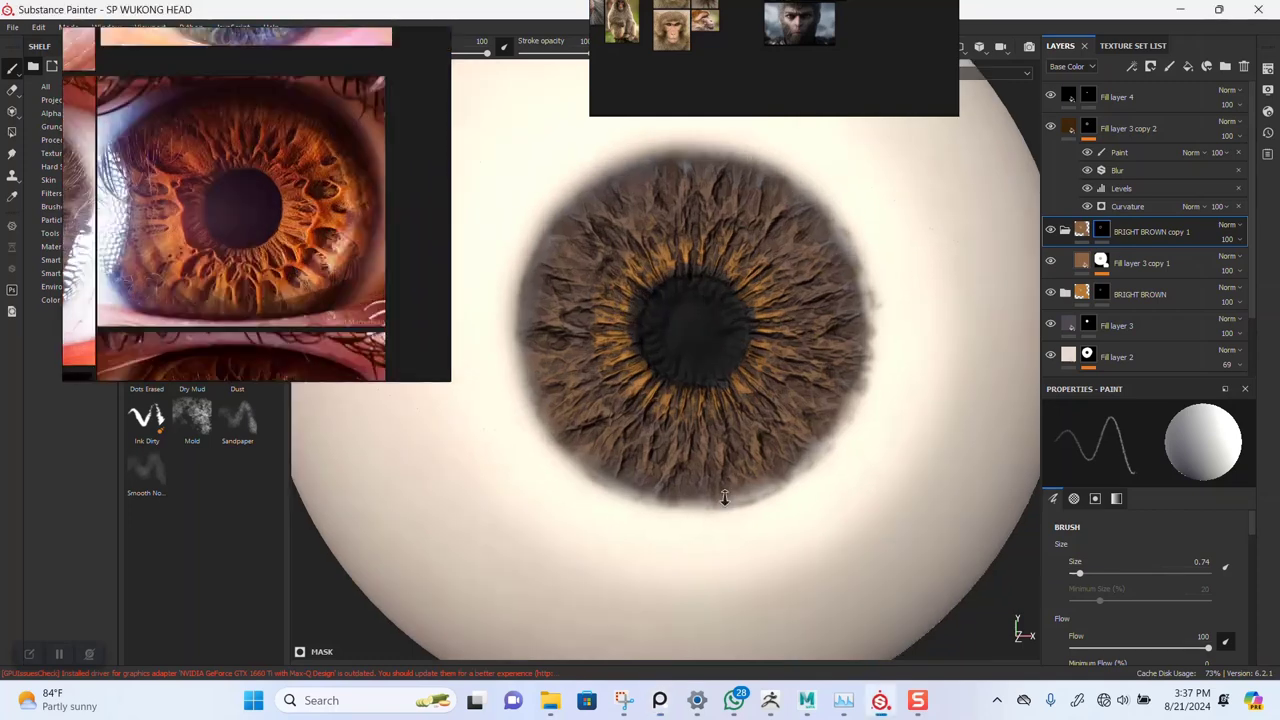
# - Check what Fill layer 3 copy 1 and Fill layer 3 contribute to the iris by toggling their visibility, collapsing BRIGHT BROWN copy 1
pyautogui.click(1087, 327)
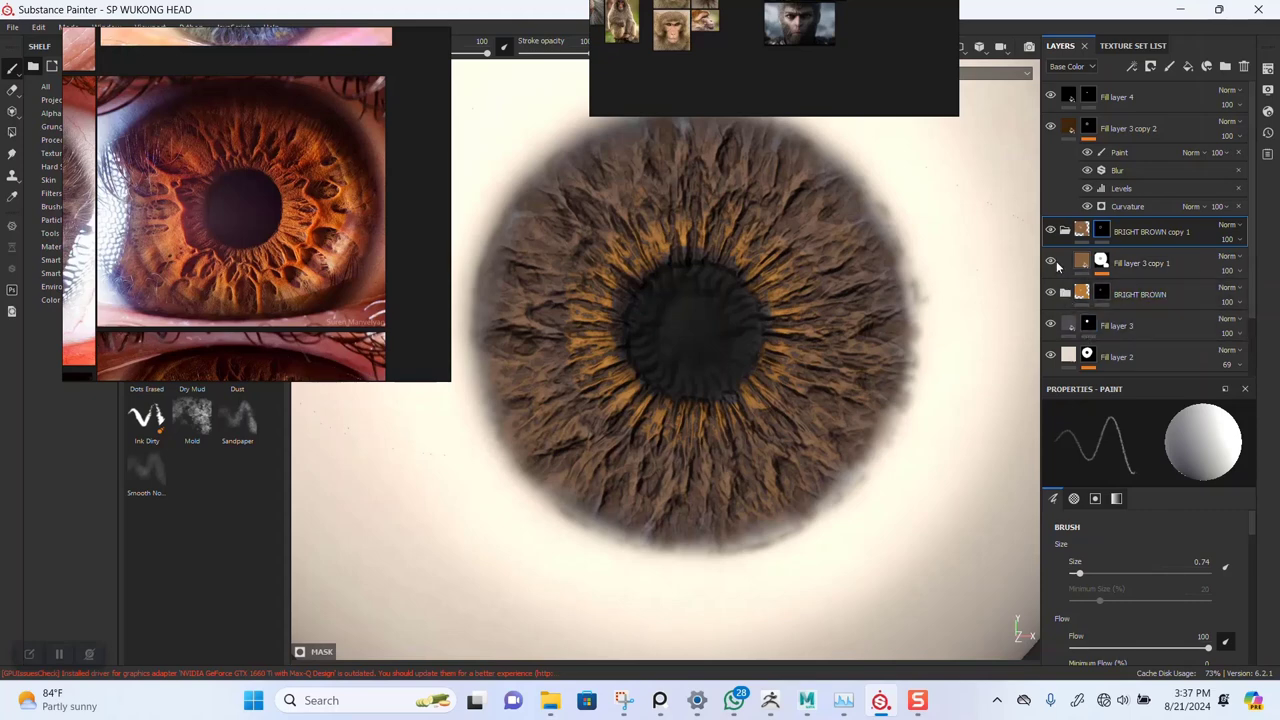
pyautogui.click(1052, 263)
pyautogui.click(1052, 263)
pyautogui.click(1064, 234)
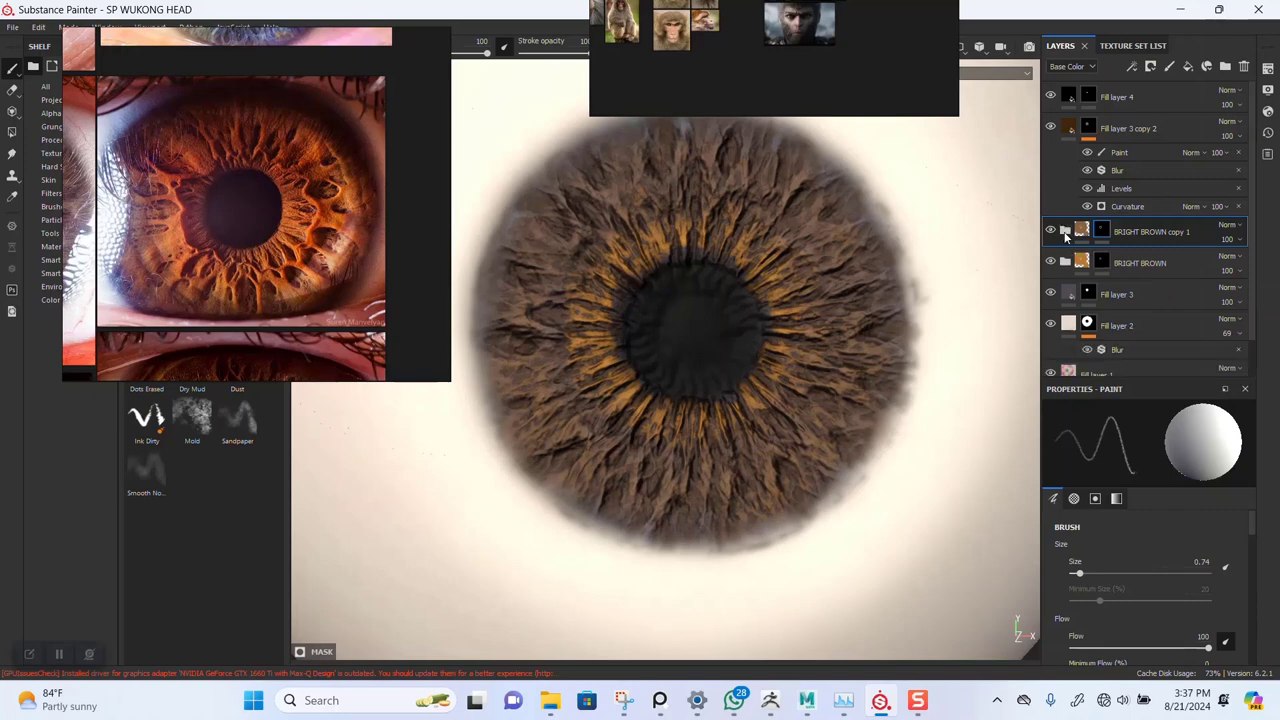
pyautogui.click(1050, 294)
pyautogui.click(1050, 294)
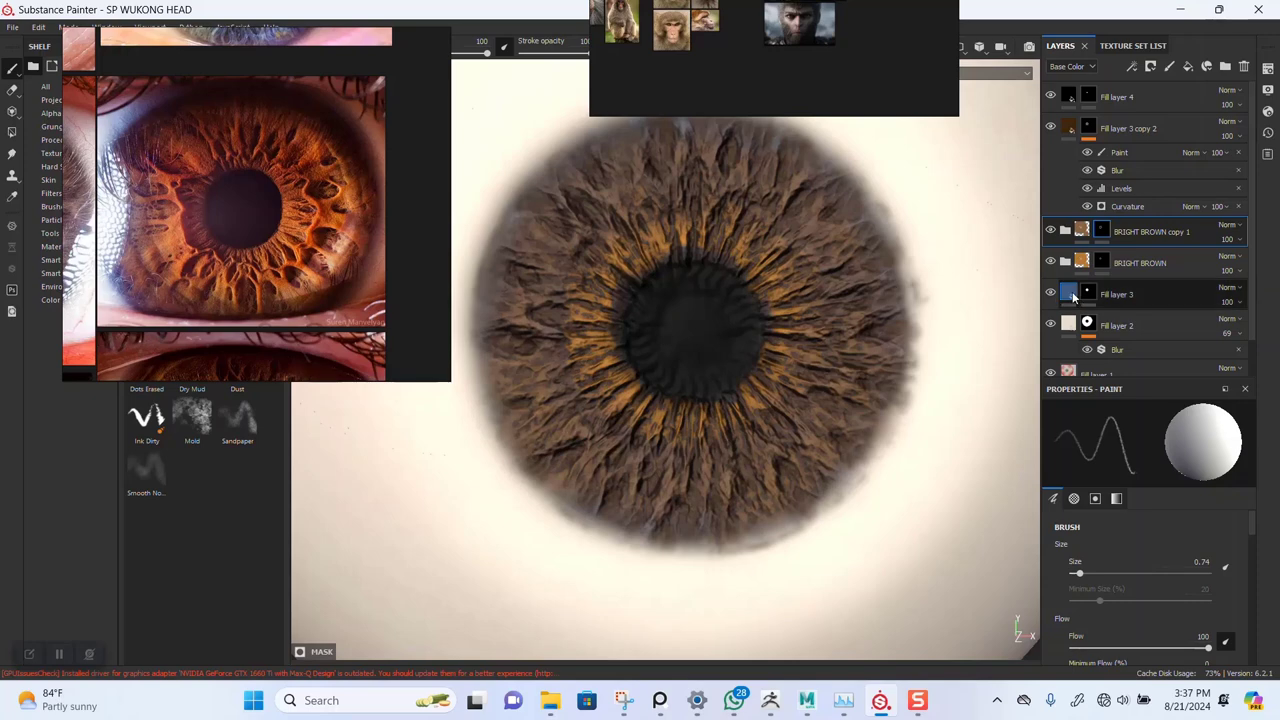
# - Duplicate Fill layer 3, hide the original and set the copy's base color to near-black, RGB 0.008, 0.007, 0.009
pyautogui.click(1104, 296)
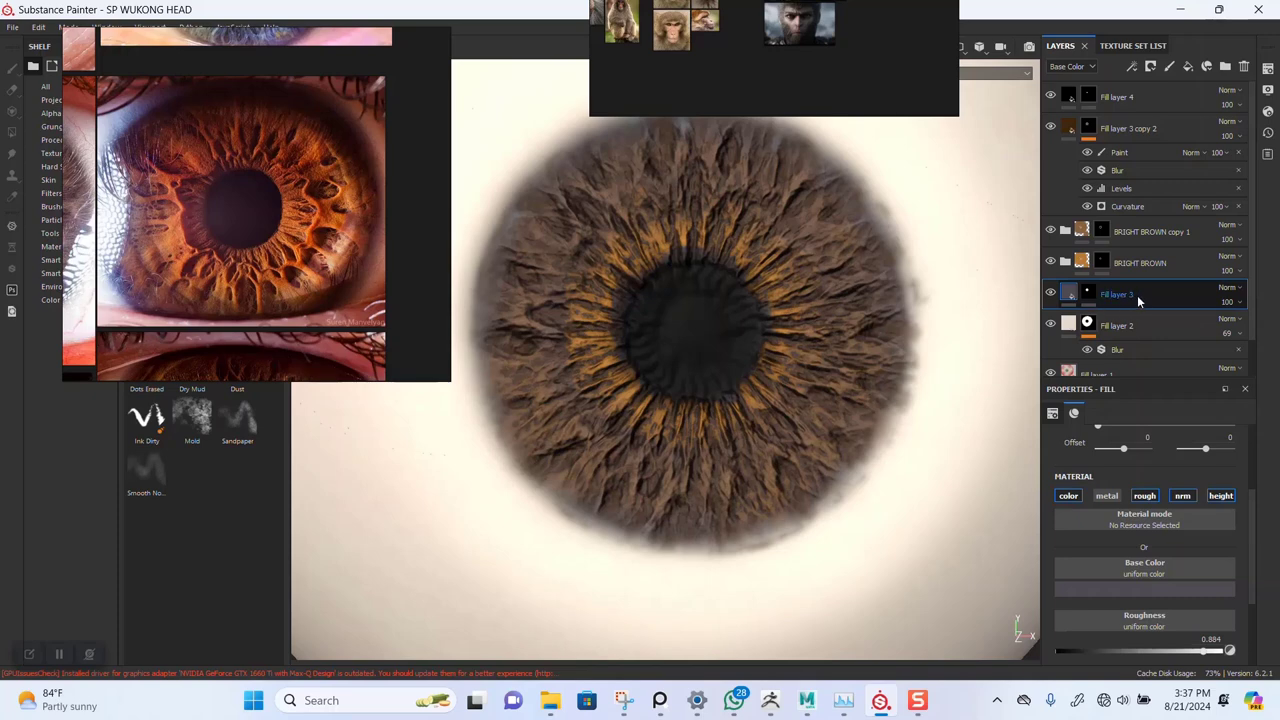
pyautogui.hotkey('ctrl', 'd')
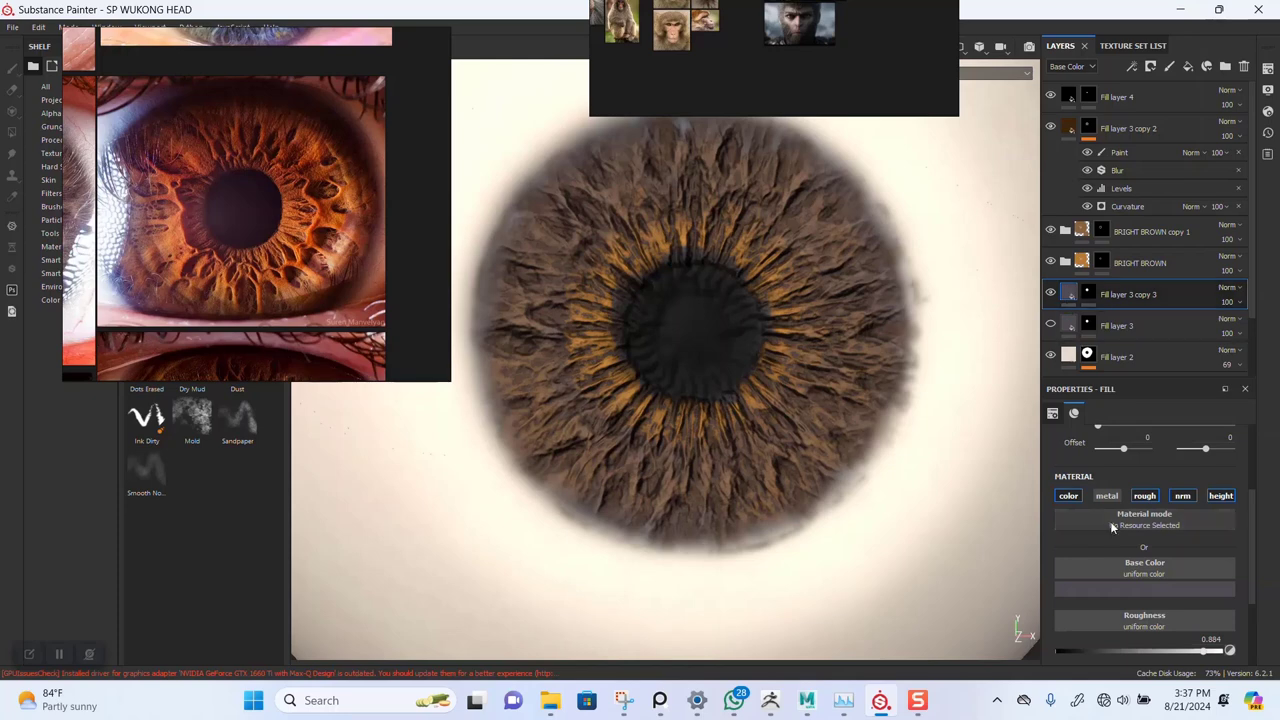
pyautogui.click(1125, 586)
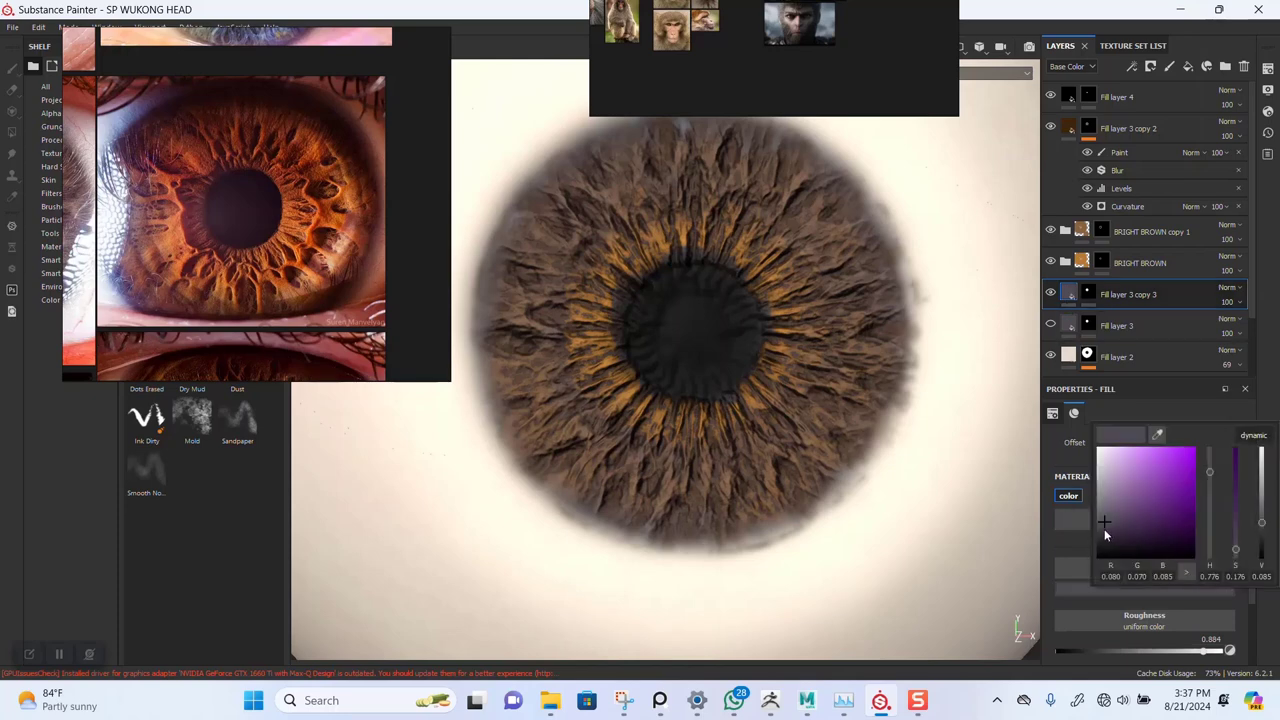
pyautogui.moveTo(1105, 532); pyautogui.dragTo(1105, 553)
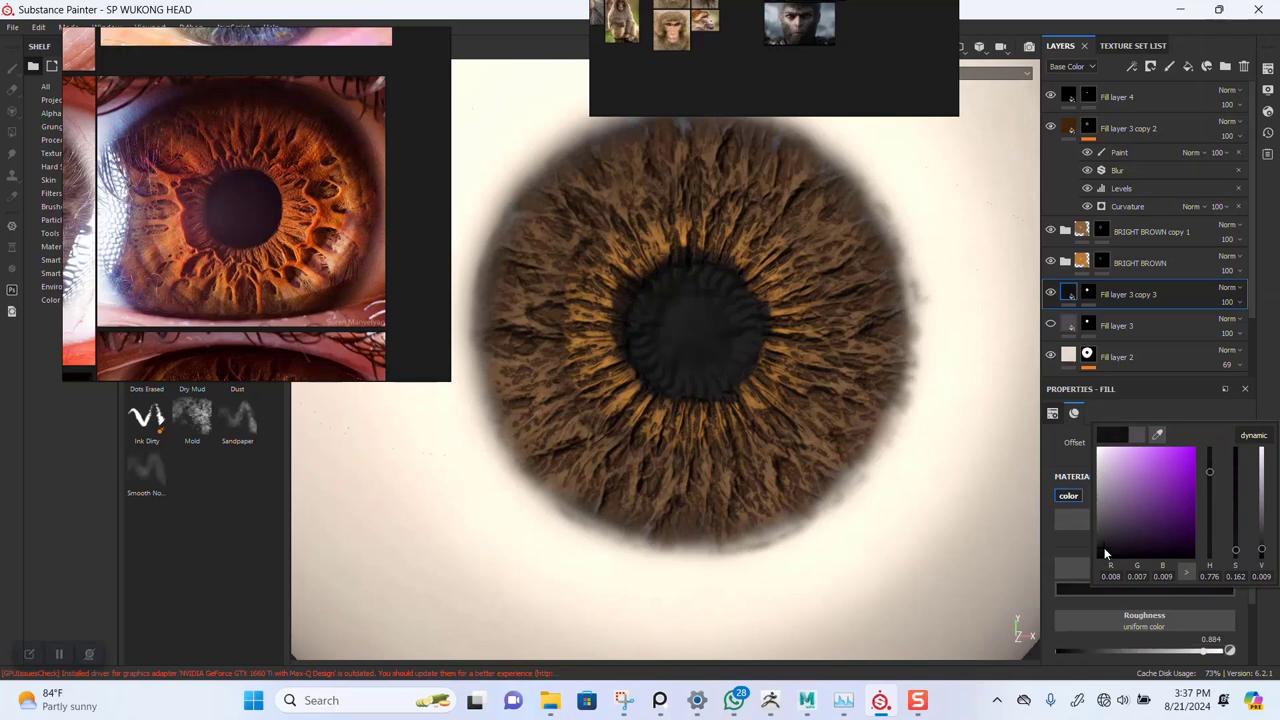
# - Inspect the iris with its near-black fill from near and far
pyautogui.keyDown('alt'); pyautogui.moveTo(749, 517); pyautogui.dragTo(562, 201, button='right'); pyautogui.keyUp('alt')
pyautogui.keyDown('alt'); pyautogui.moveTo(657, 245); pyautogui.dragTo(585, 325, button='right'); pyautogui.keyUp('alt')
pyautogui.keyDown('alt'); pyautogui.moveTo(798, 426); pyautogui.dragTo(737, 357, button='middle'); pyautogui.keyUp('alt')
pyautogui.keyDown('alt'); pyautogui.moveTo(730, 361); pyautogui.dragTo(772, 480, button='right'); pyautogui.keyUp('alt')
pyautogui.keyDown('alt'); pyautogui.moveTo(600, 430); pyautogui.dragTo(673, 614, button='right'); pyautogui.keyUp('alt')
pyautogui.keyDown('alt'); pyautogui.moveTo(702, 349); pyautogui.dragTo(799, 295, button='middle'); pyautogui.keyUp('alt')
pyautogui.scroll(4, 798, 295)
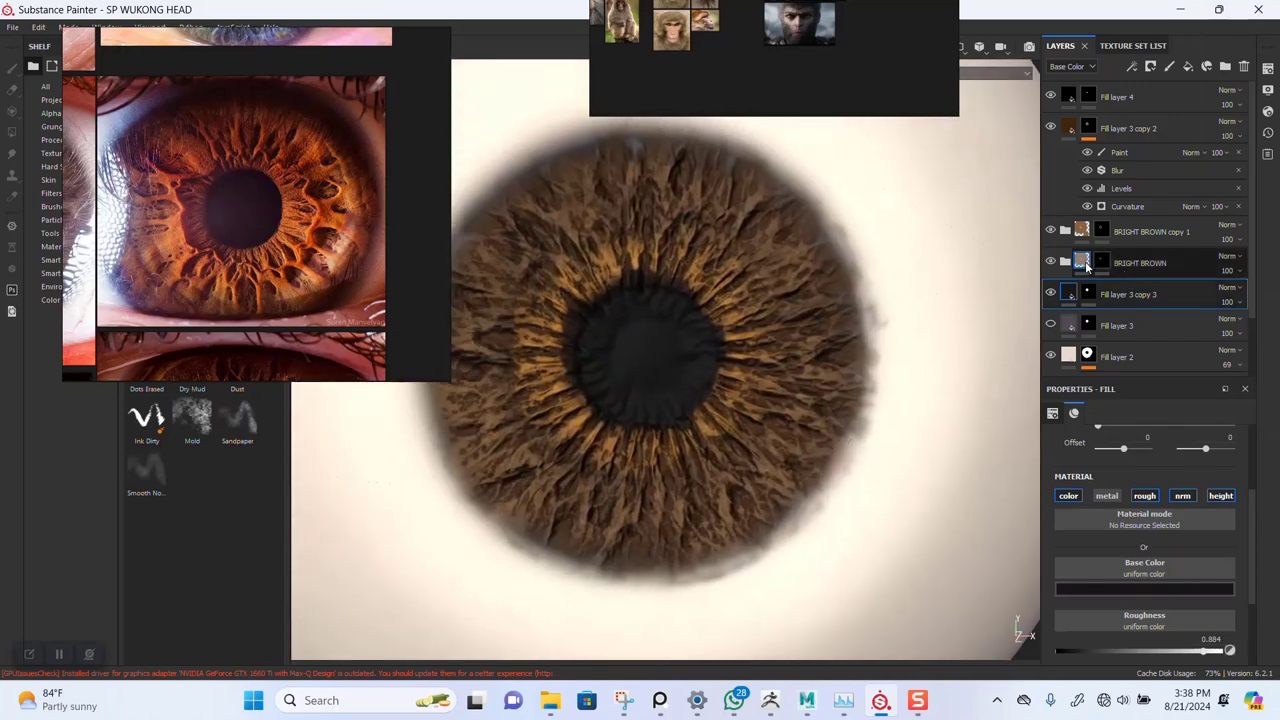
# - Rename the BRIGHT BROWN folder as DULL BROWN
pyautogui.doubleClick(1140, 263)
pyautogui.doubleClick(1126, 263)
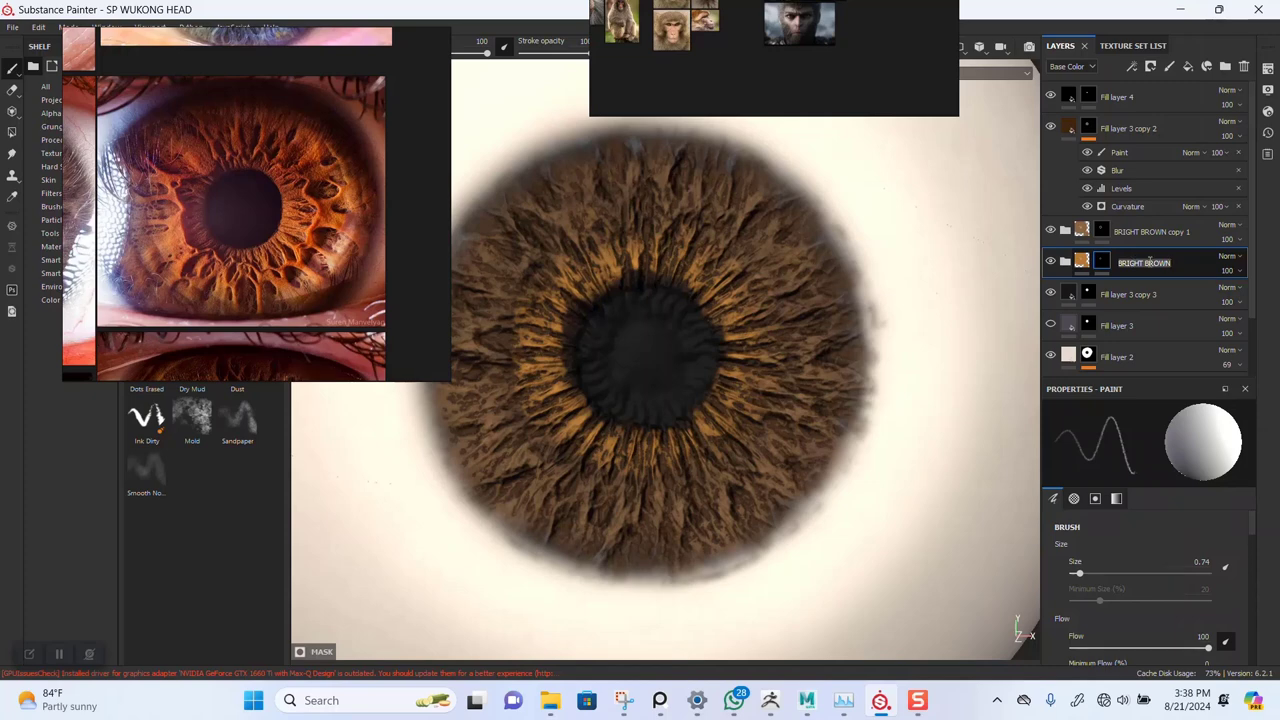
pyautogui.write('DULL')
pyautogui.press('Return')
# - Try softening the DULL BROWN folder's mask with a Blur filter, adjusting its intensity, and collapse the folder
pyautogui.scroll(-2, 630, 335)
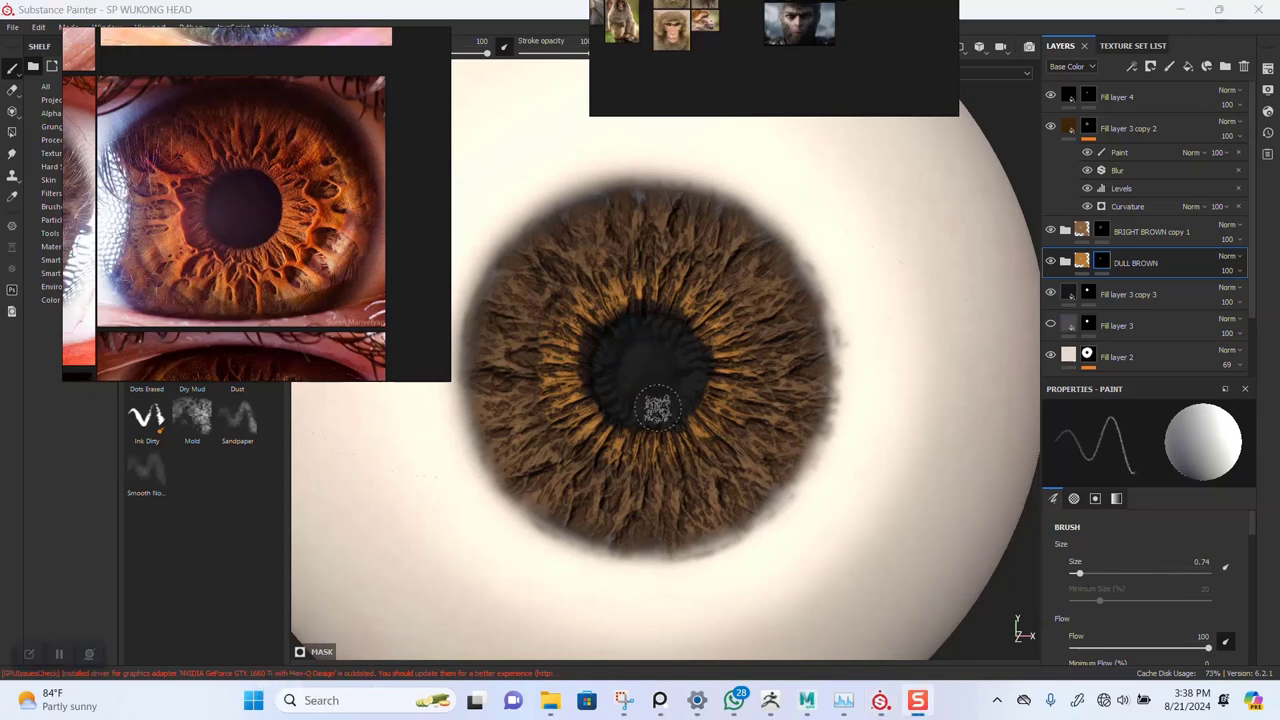
pyautogui.keyDown('alt'); pyautogui.moveTo(663, 366); pyautogui.dragTo(684, 524, button='right'); pyautogui.keyUp('alt')
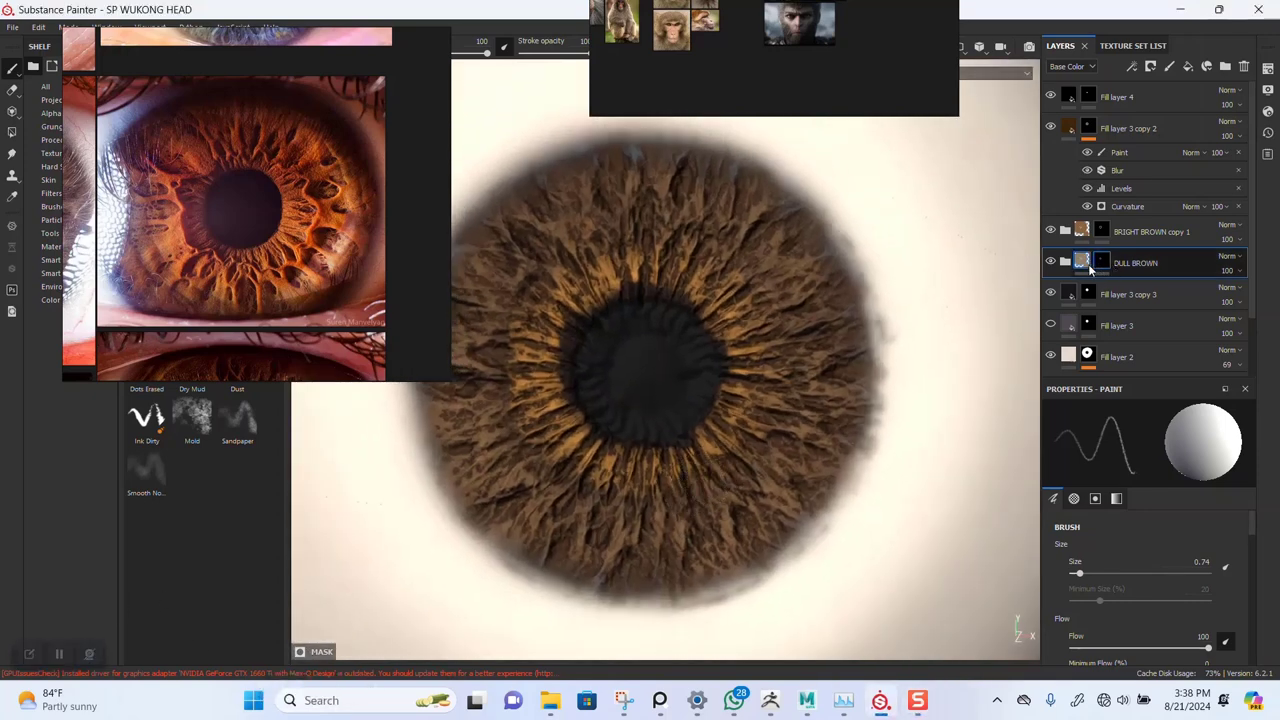
pyautogui.click(1065, 262)
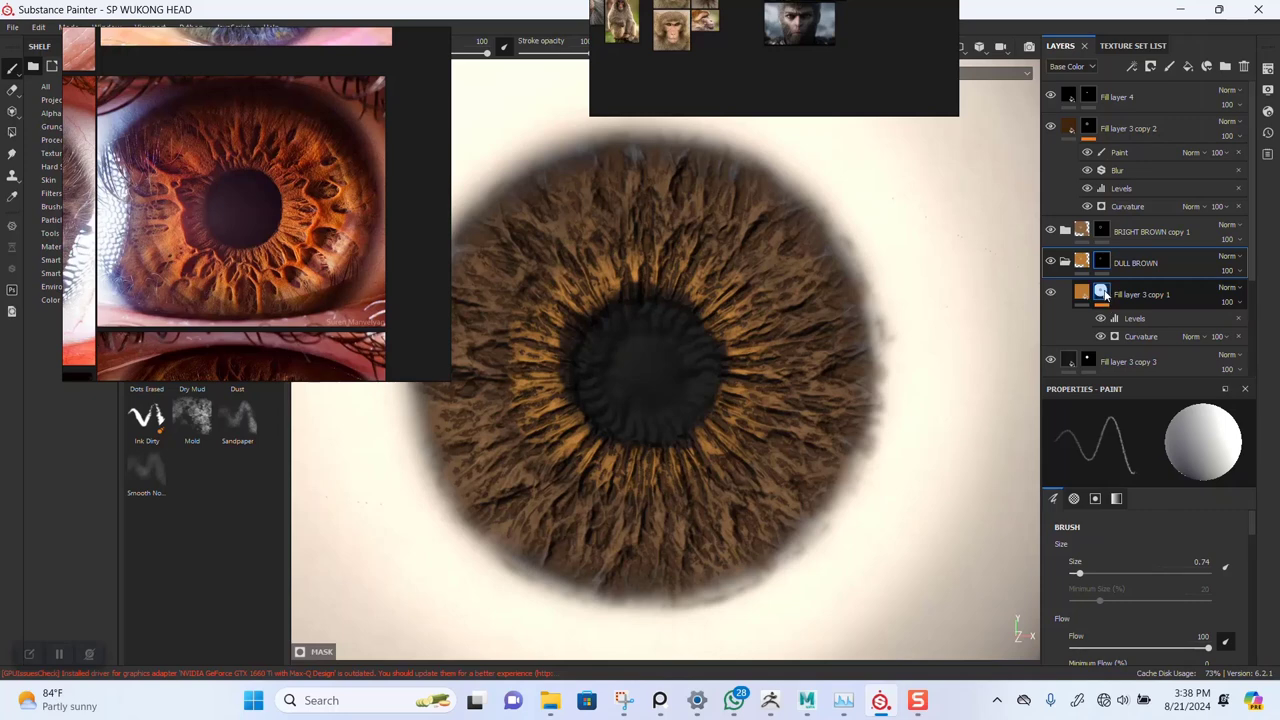
pyautogui.rightClick(1101, 264)
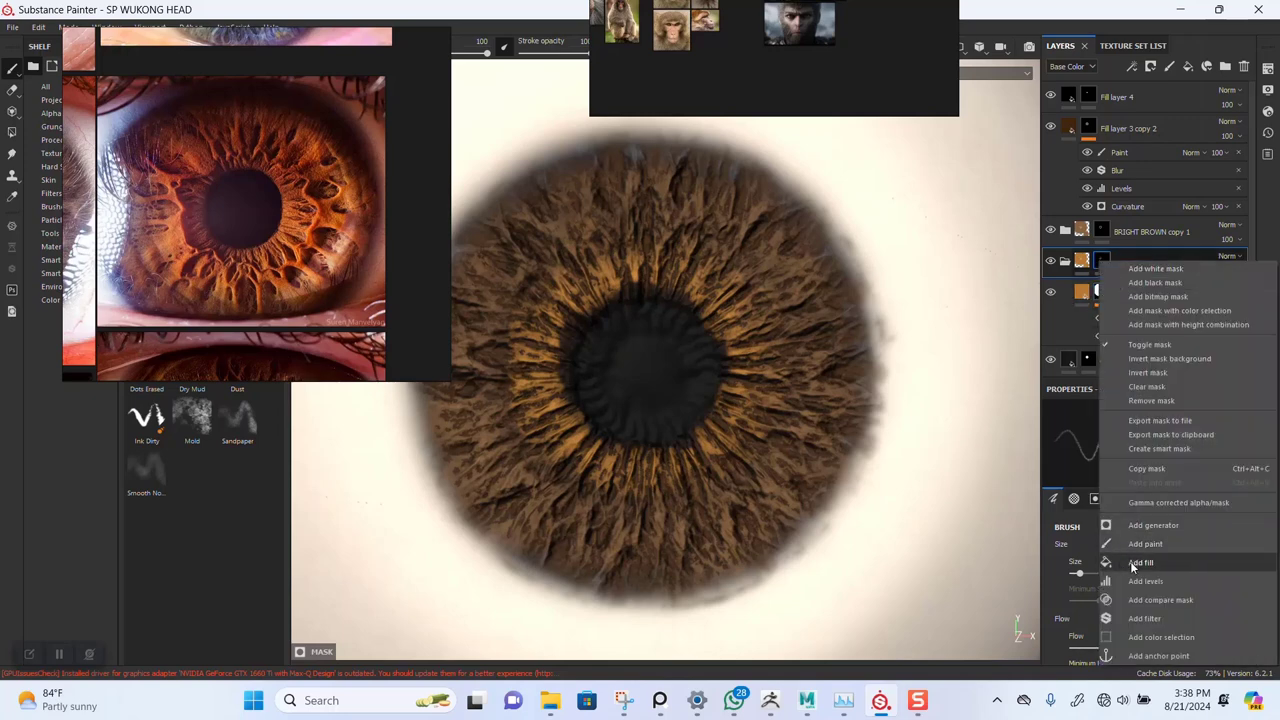
pyautogui.click(1142, 622)
pyautogui.click(1145, 440)
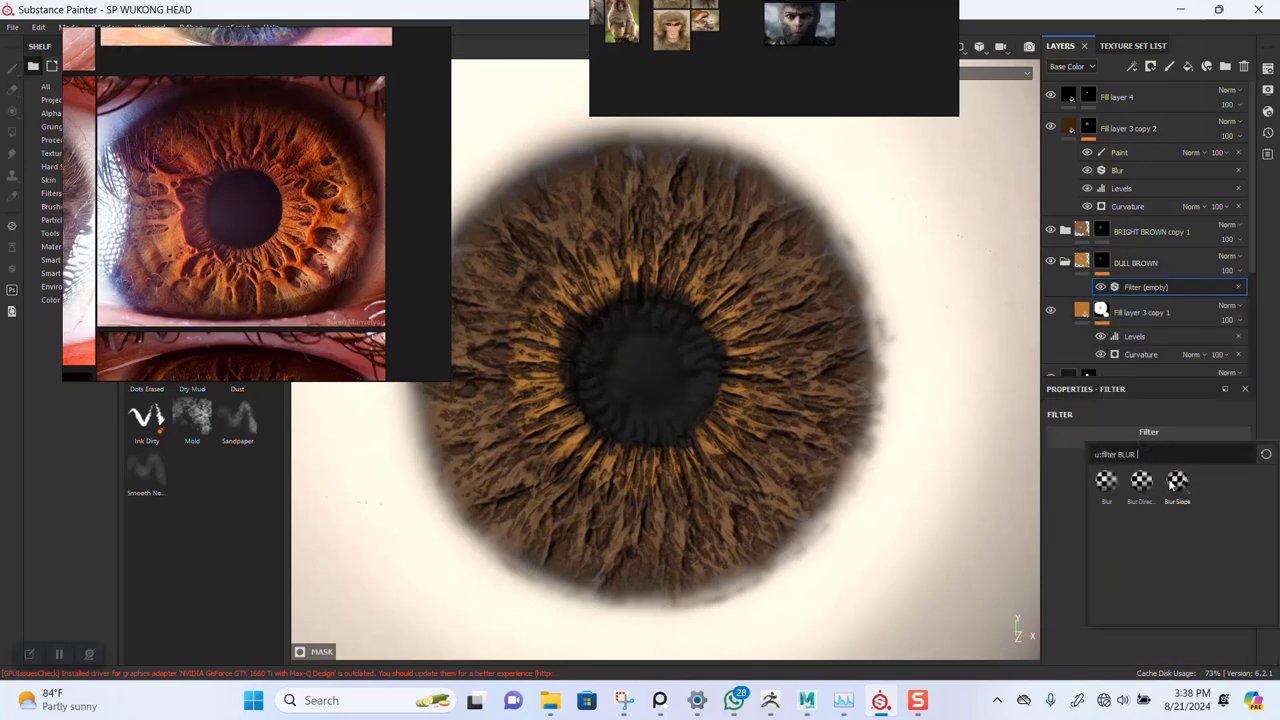
pyautogui.click(1105, 483)
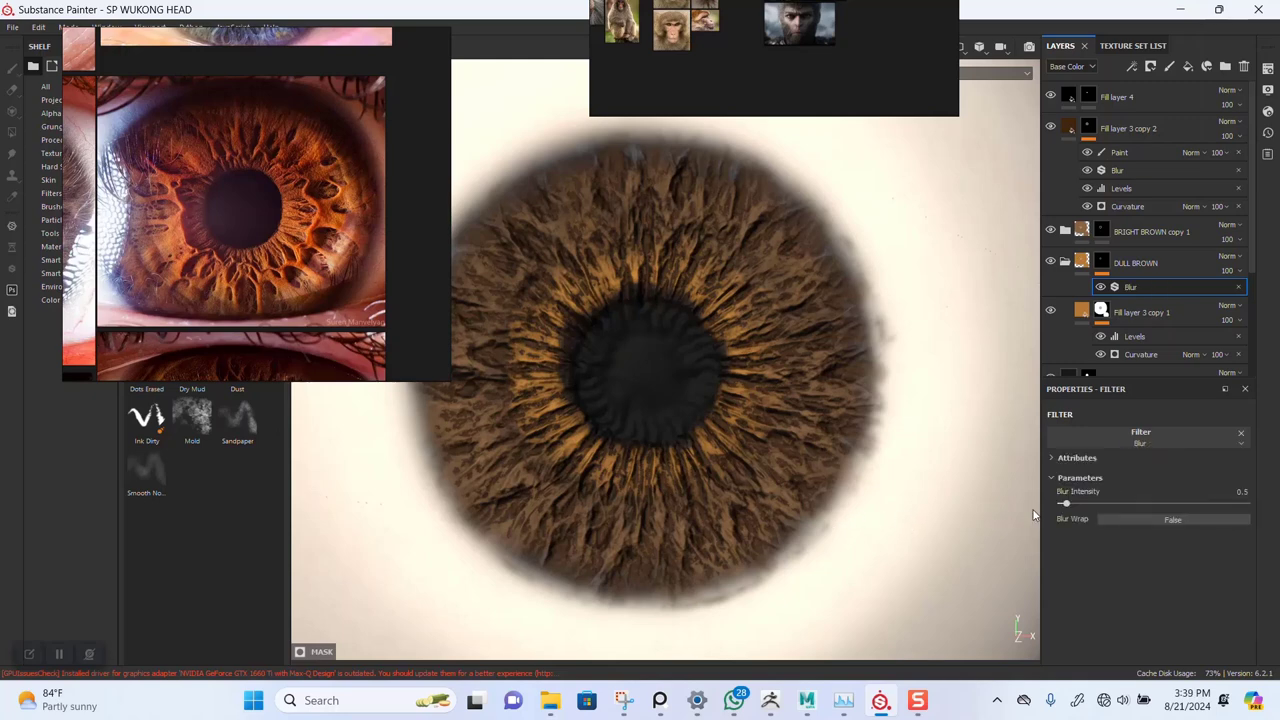
pyautogui.moveTo(1070, 510); pyautogui.dragTo(1107, 505)
pyautogui.click(1062, 505)
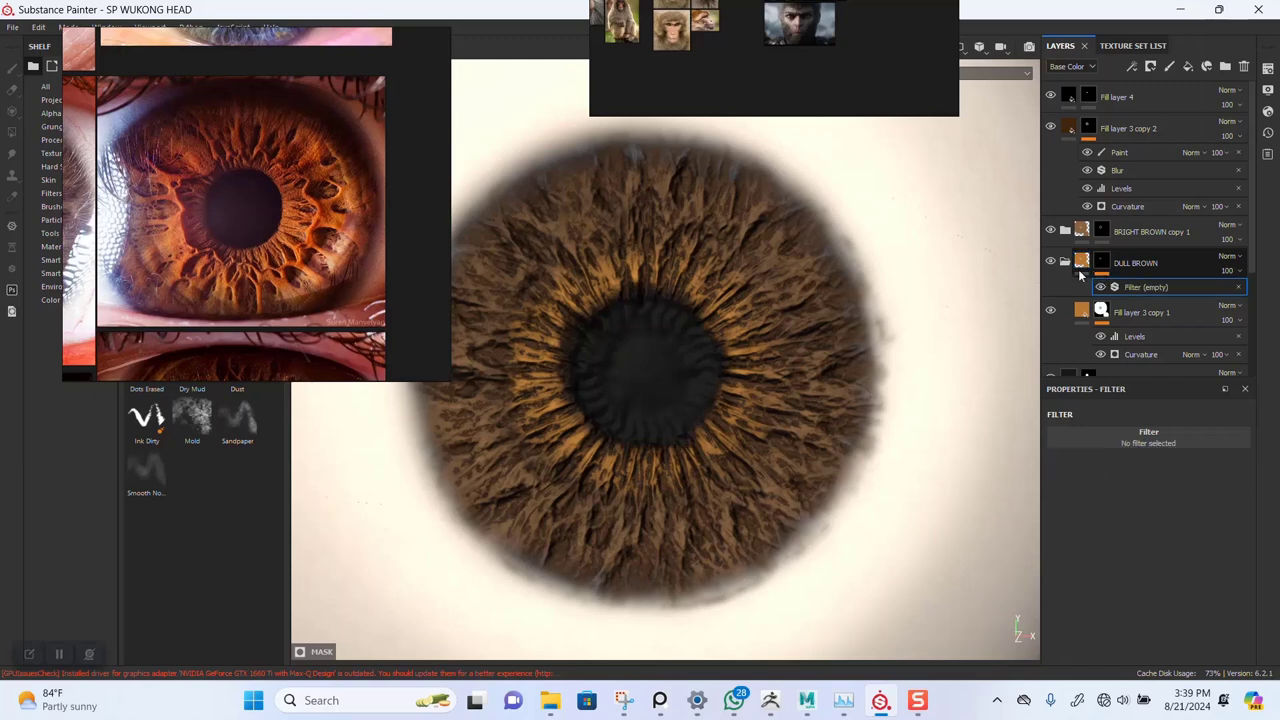
pyautogui.click(1067, 264)
pyautogui.click(1066, 262)
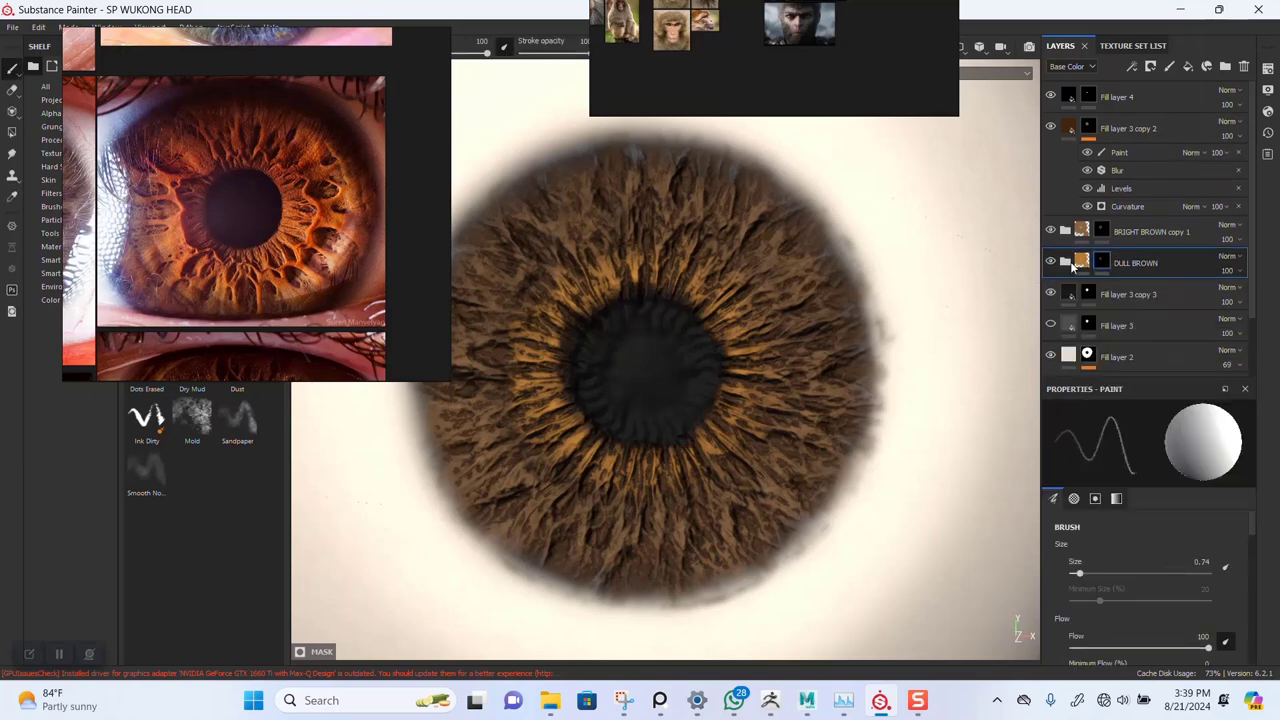
# - Check the BRIGHT BROWN copy 1 folder's contribution, add a Blur filter to its mask and set the blur intensity to 3.4
pyautogui.click(1050, 231)
pyautogui.click(1050, 231)
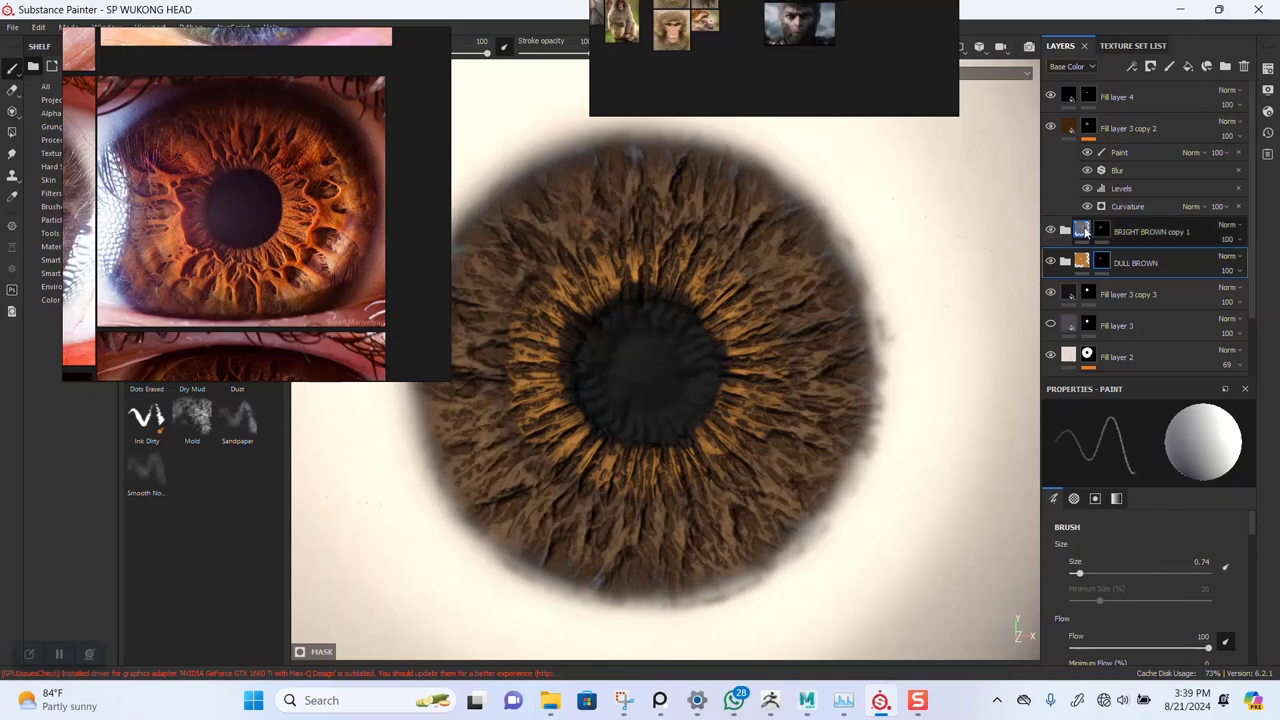
pyautogui.click(1106, 233)
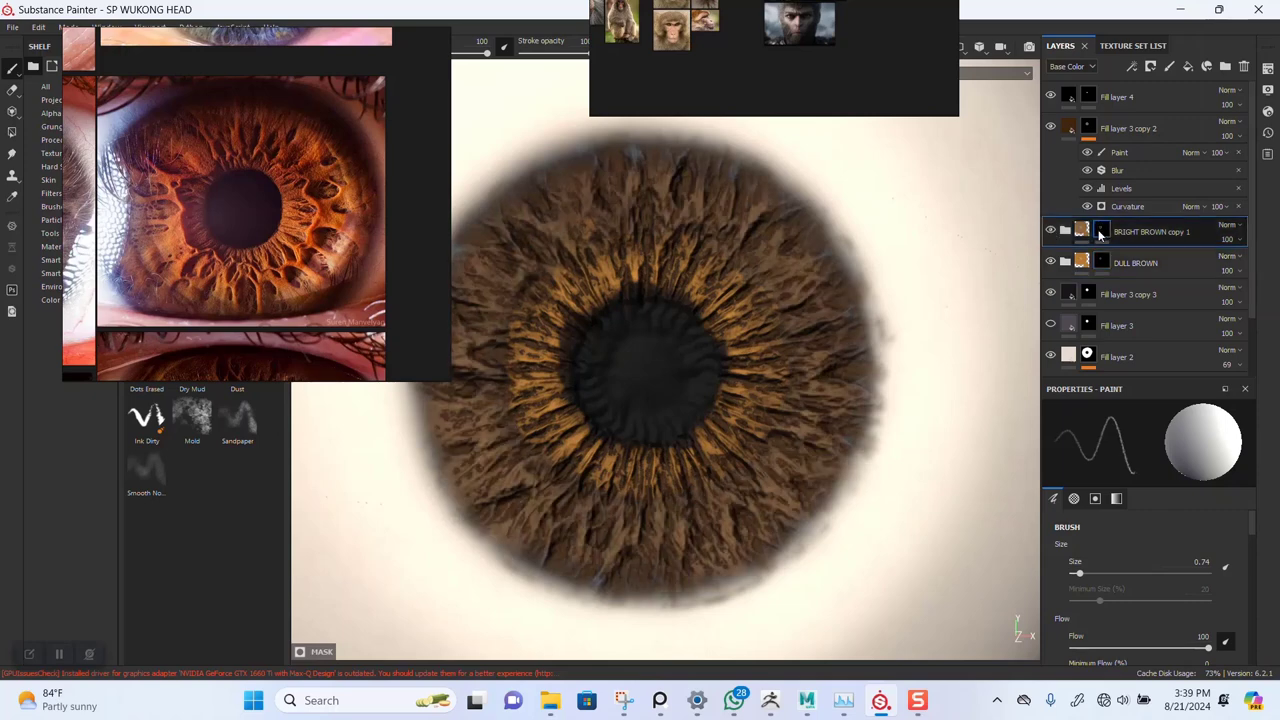
pyautogui.rightClick(1100, 233)
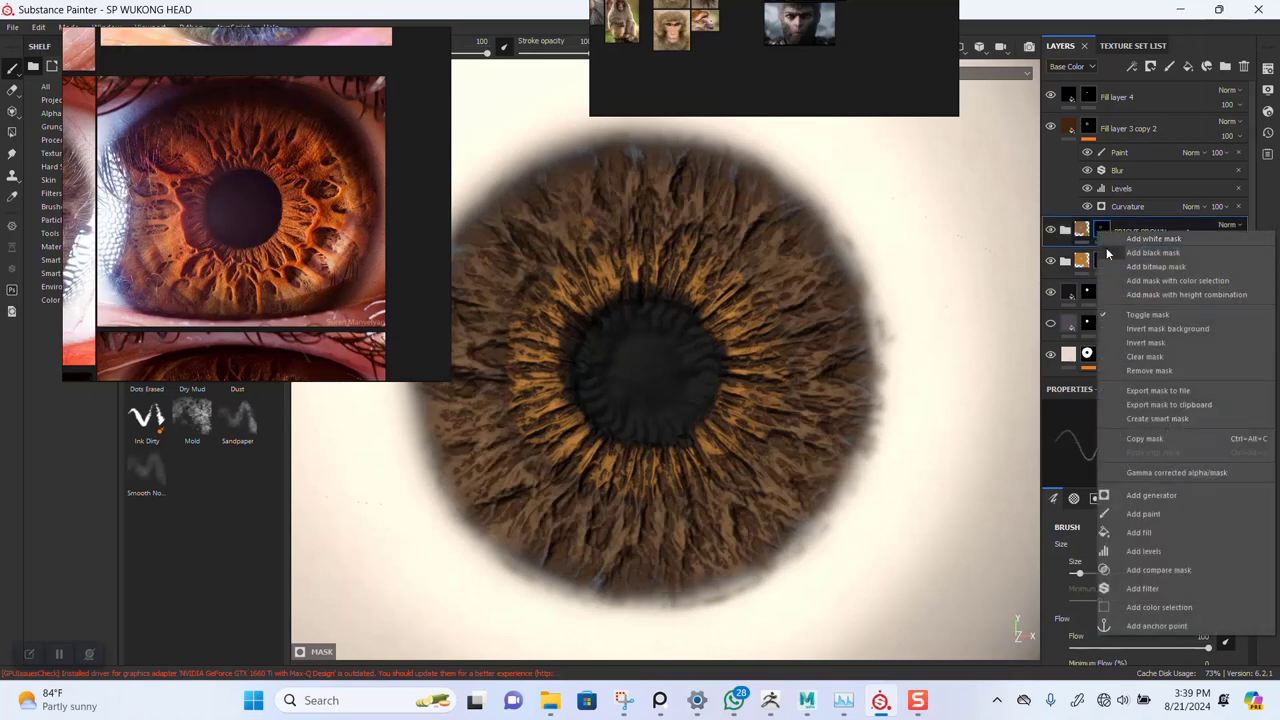
pyautogui.click(1143, 589)
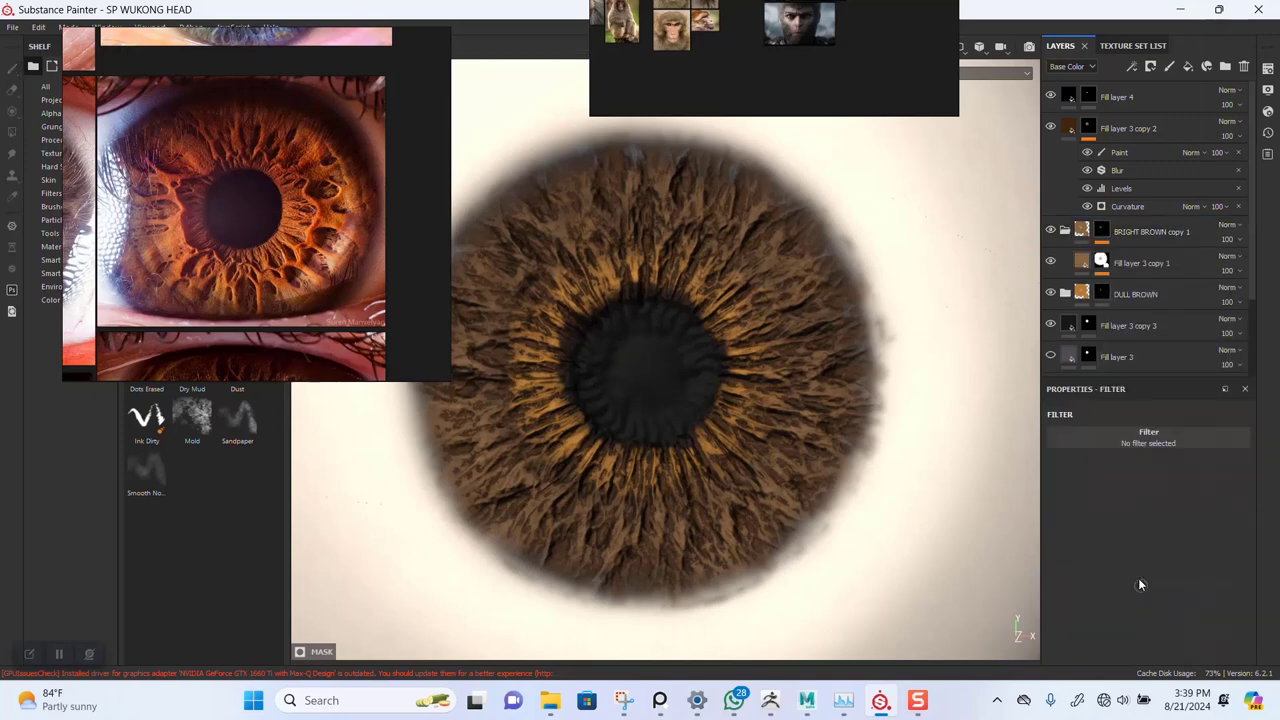
pyautogui.click(1170, 449)
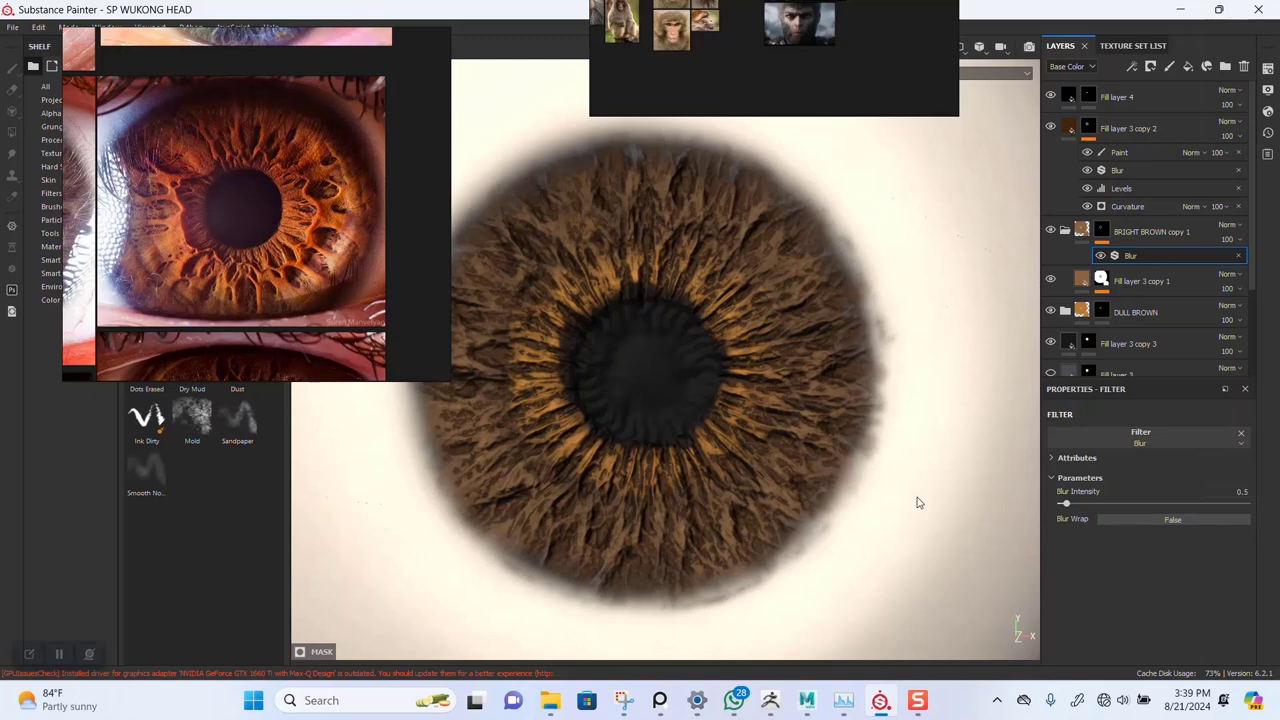
pyautogui.moveTo(1063, 501); pyautogui.dragTo(1091, 499)
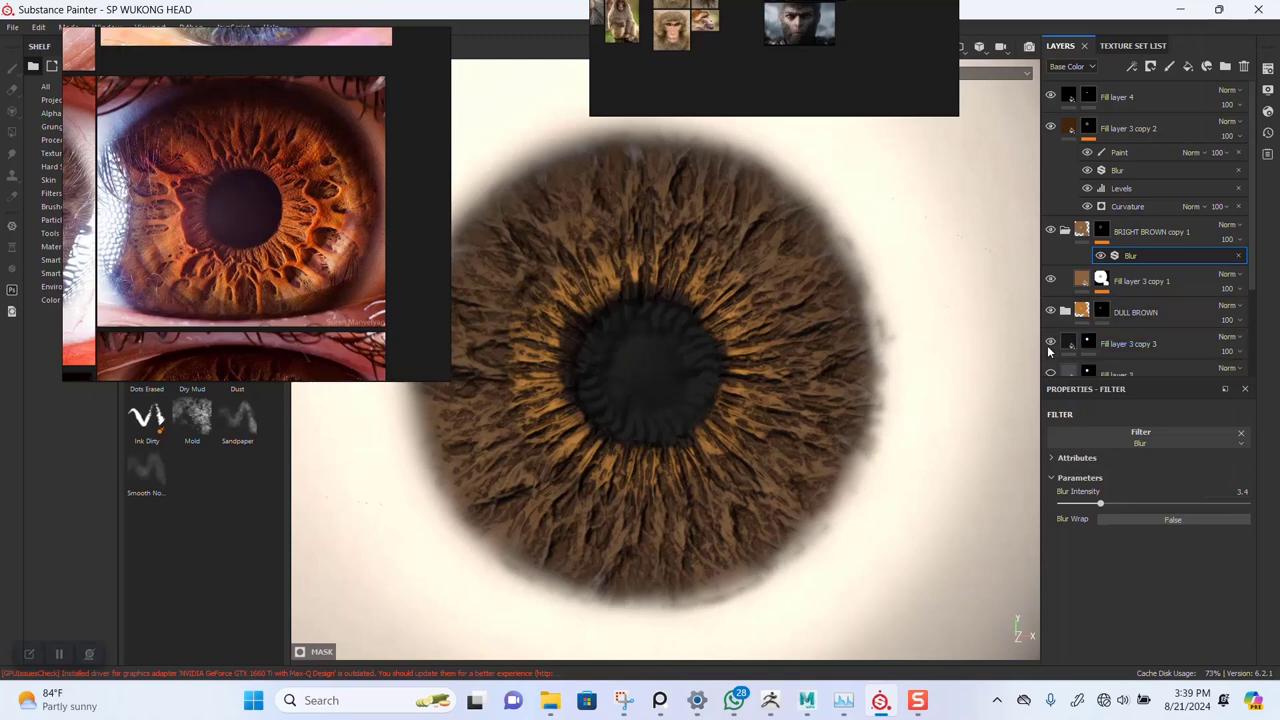
# - Rename Fill layer 3 copy 3 as DARK CAVES
pyautogui.click(1130, 347)
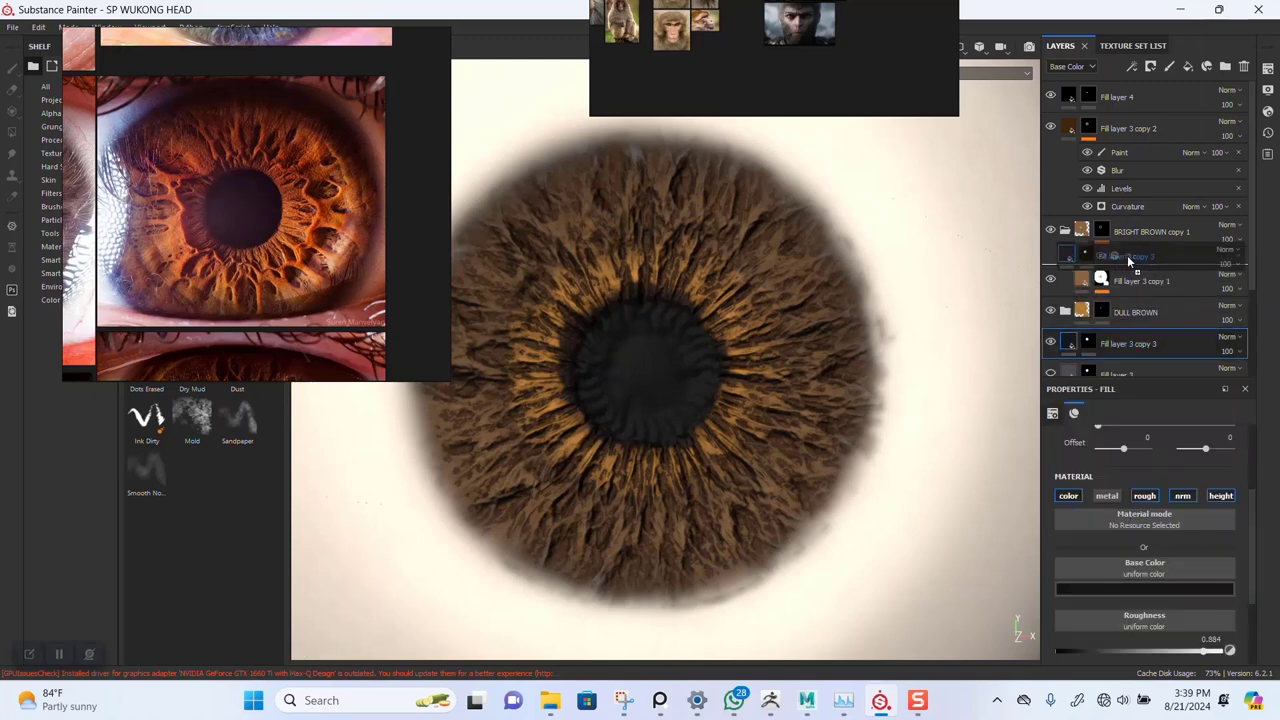
pyautogui.doubleClick(1117, 346)
pyautogui.write('DARK CAVES')
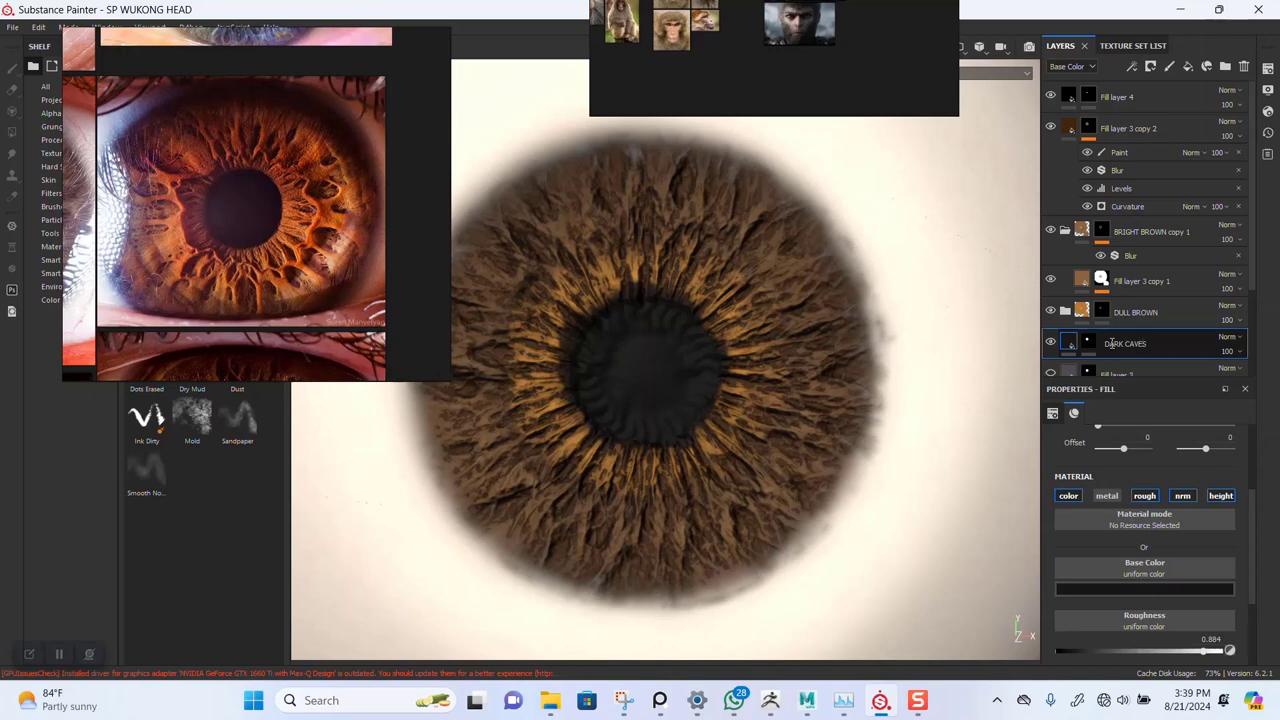
pyautogui.press('Return')
# - Try DARK CAVES above the BRIGHT BROWN copy 1 folder and experiment with its layer opacity
pyautogui.moveTo(1112, 347); pyautogui.dragTo(1080, 228)
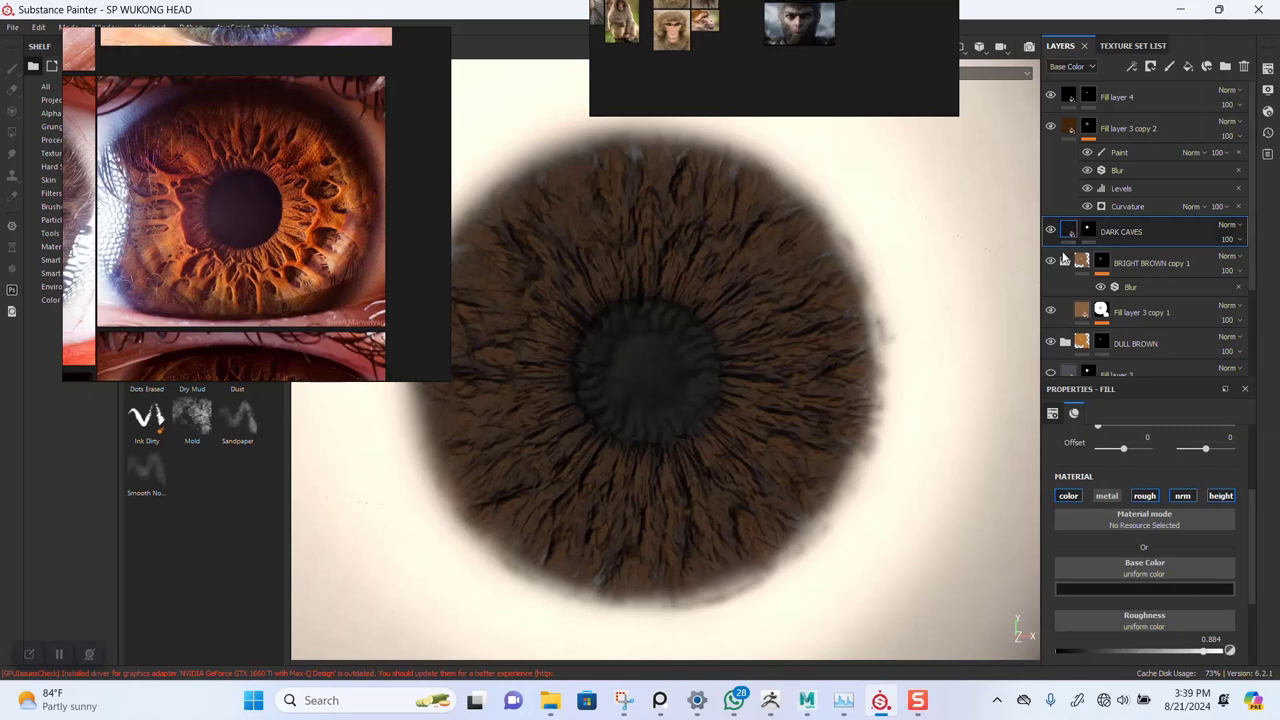
pyautogui.click(1065, 262)
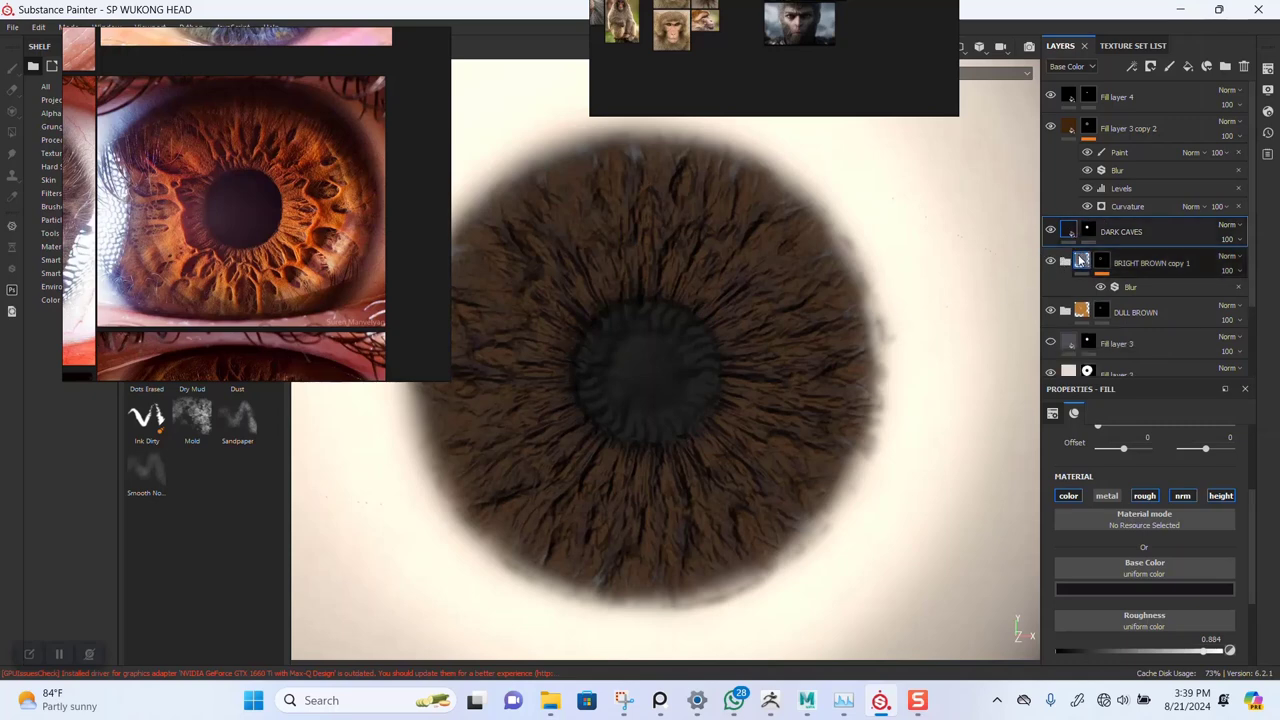
pyautogui.click(1239, 231)
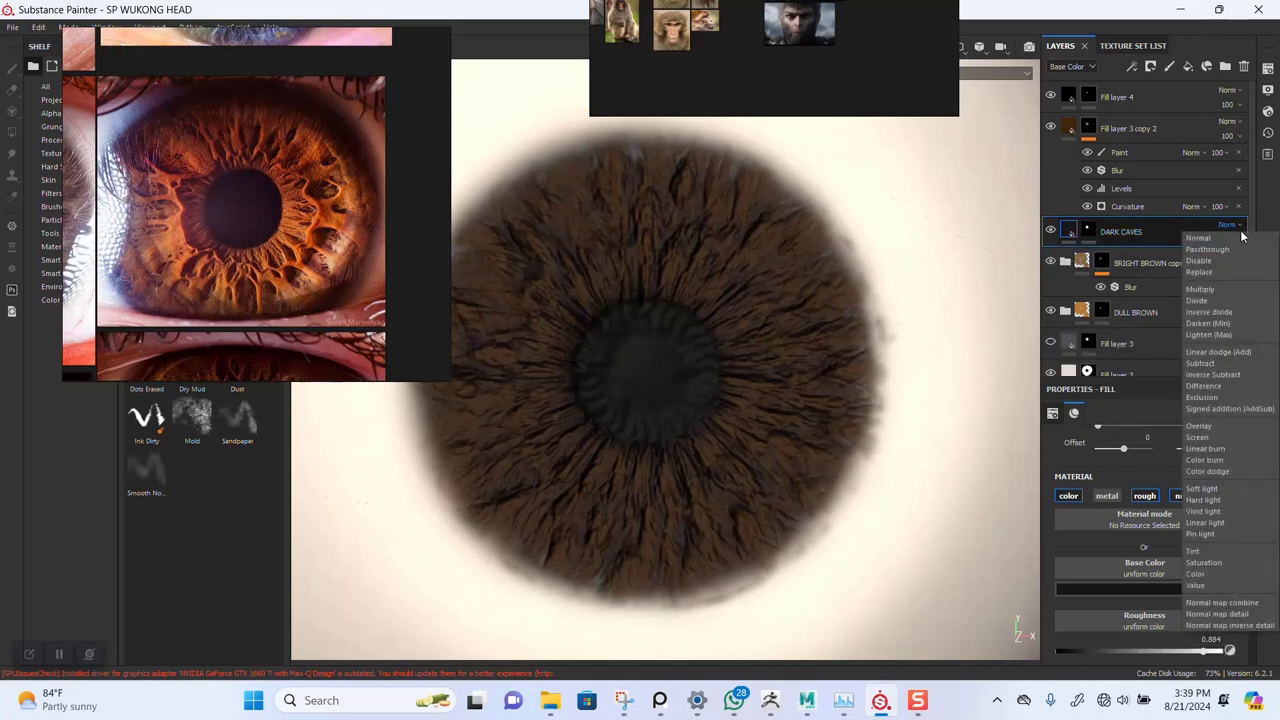
pyautogui.click(1261, 225)
pyautogui.click(1241, 242)
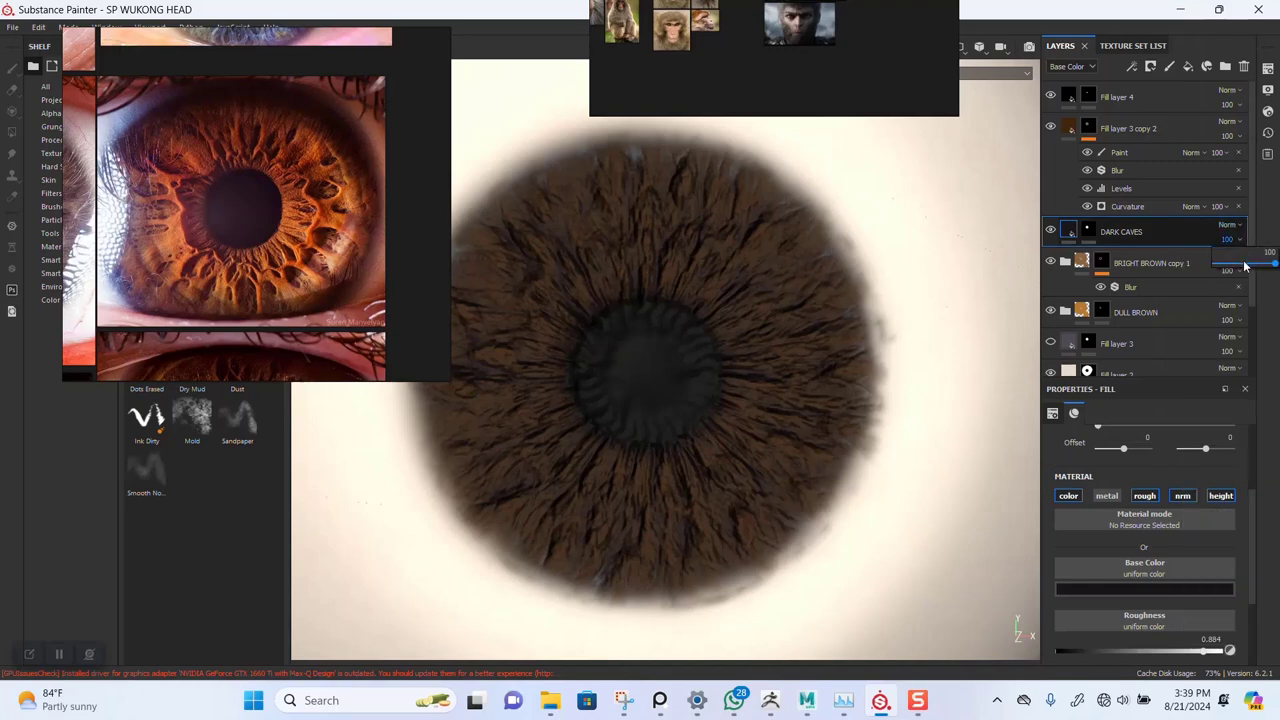
pyautogui.moveTo(1245, 265); pyautogui.dragTo(1272, 264)
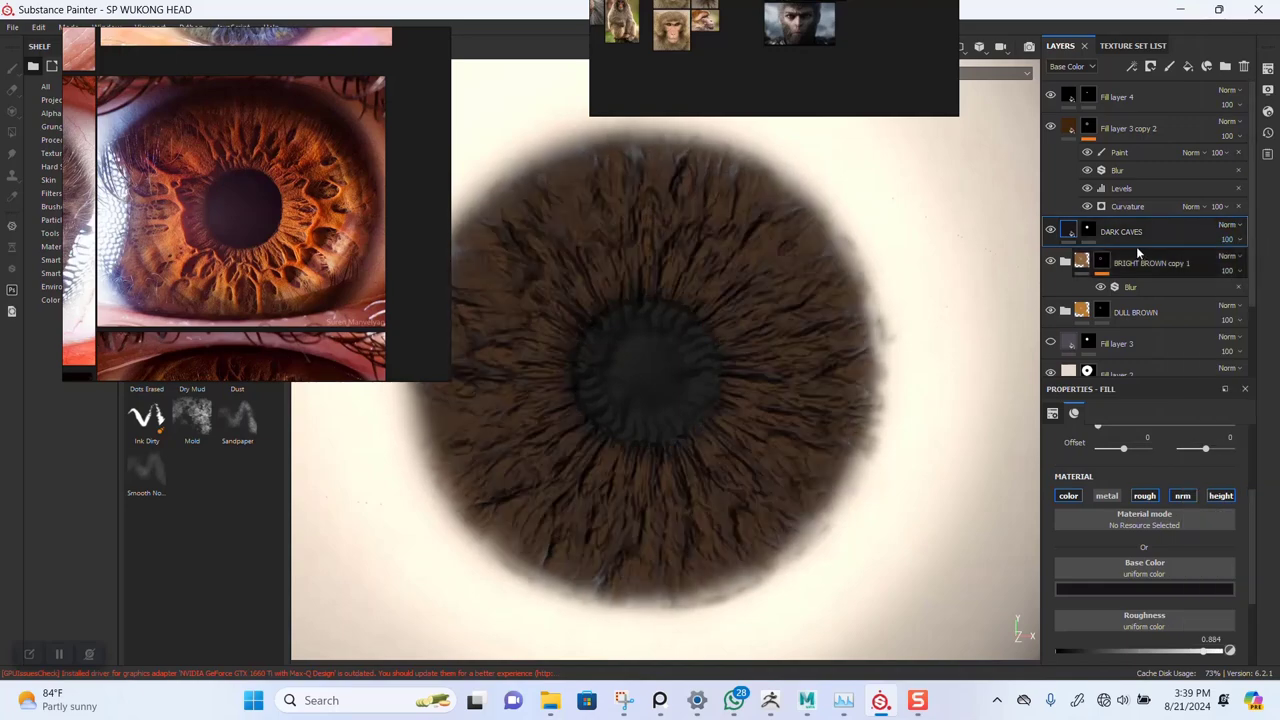
# - Move DARK CAVES back beneath the DULL BROWN folder
pyautogui.moveTo(1121, 234); pyautogui.dragTo(1120, 314)
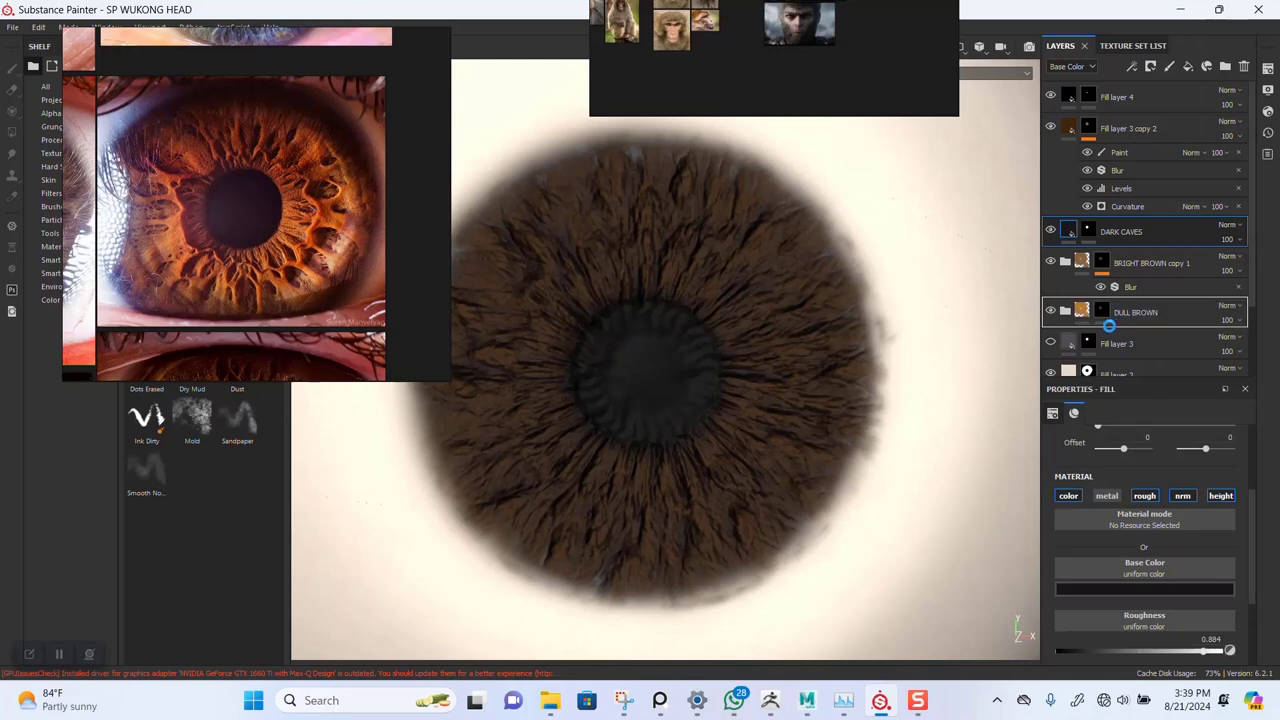
pyautogui.hotkey('ctrl', 'z')
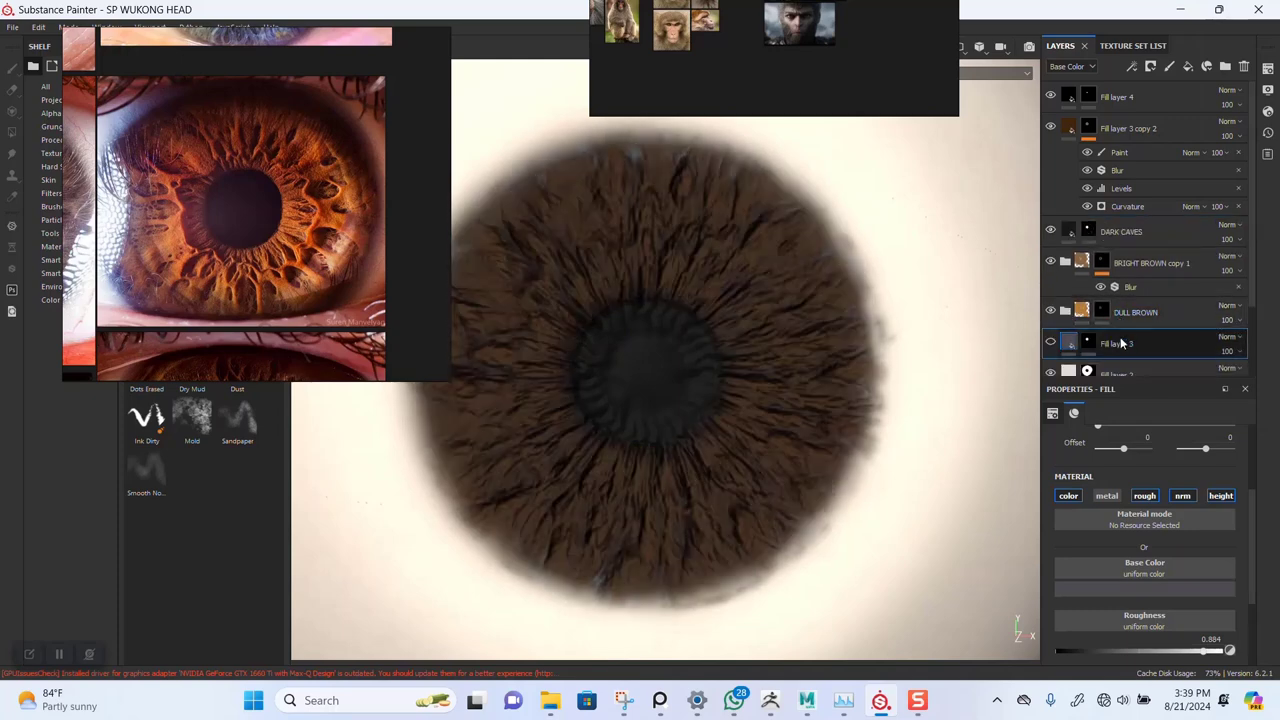
pyautogui.moveTo(1116, 239); pyautogui.dragTo(1118, 324)
# - Inspect the iris from near and far and toggle the DULL BROWN folder's visibility to check its contribution
pyautogui.keyDown('alt'); pyautogui.moveTo(736, 335); pyautogui.dragTo(640, 205, button='right'); pyautogui.keyUp('alt')
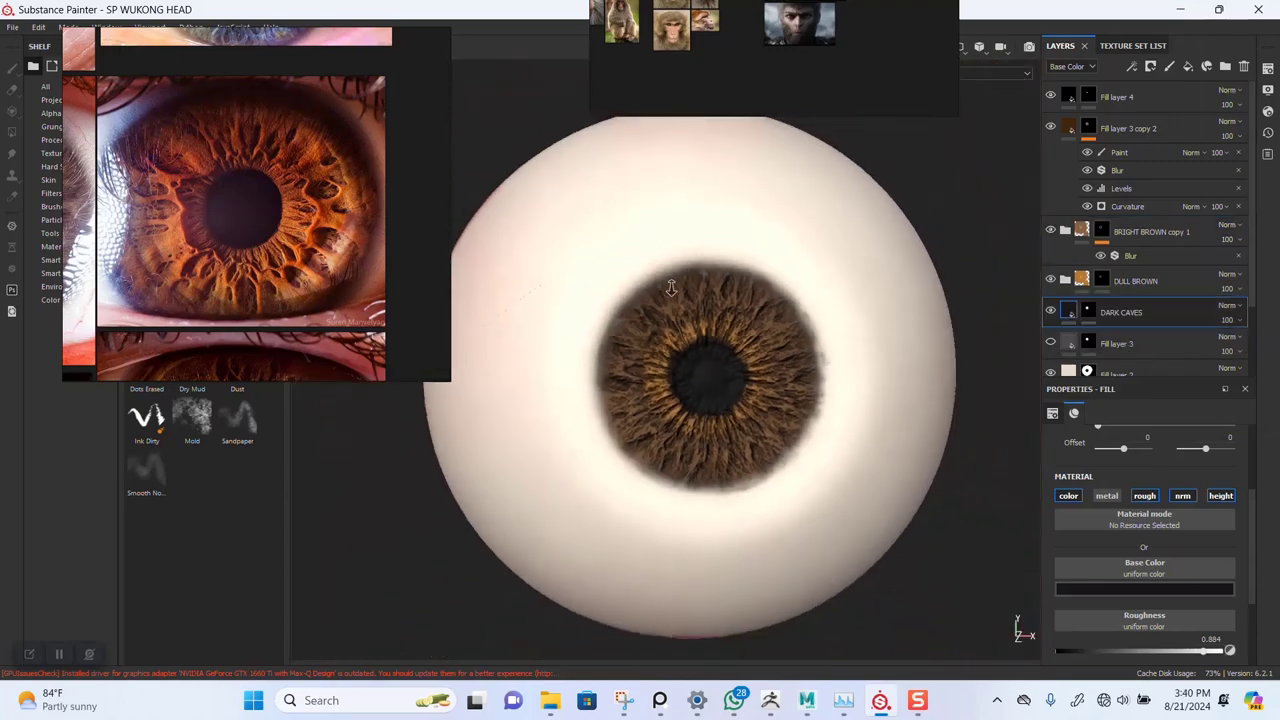
pyautogui.keyDown('alt'); pyautogui.moveTo(700, 362); pyautogui.dragTo(622, 225, button='right'); pyautogui.keyUp('alt')
pyautogui.keyDown('alt'); pyautogui.moveTo(771, 414); pyautogui.dragTo(628, 205, button='right'); pyautogui.keyUp('alt')
pyautogui.keyDown('alt'); pyautogui.moveTo(820, 429); pyautogui.dragTo(774, 406, button='middle'); pyautogui.keyUp('alt')
pyautogui.keyDown('alt'); pyautogui.moveTo(716, 200); pyautogui.dragTo(710, 650, button='right'); pyautogui.keyUp('alt')
pyautogui.moveTo(666, 455)
pyautogui.keyDown('alt'); pyautogui.mouseDown(button='middle')
pyautogui.moveTo(698, 432)
pyautogui.moveTo(702, 404)
pyautogui.mouseUp(button='middle'); pyautogui.keyUp('alt')
pyautogui.keyDown('alt'); pyautogui.moveTo(702, 404); pyautogui.dragTo(716, 470, button='right'); pyautogui.keyUp('alt')
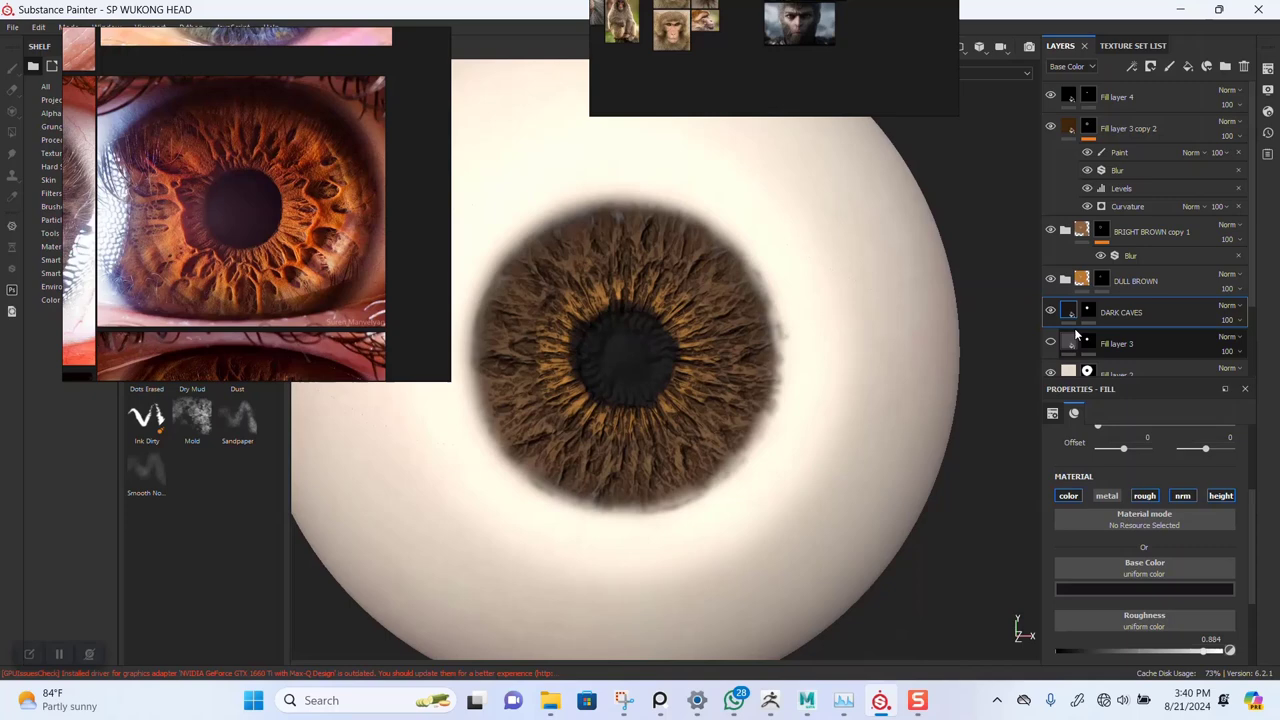
pyautogui.click(1102, 280)
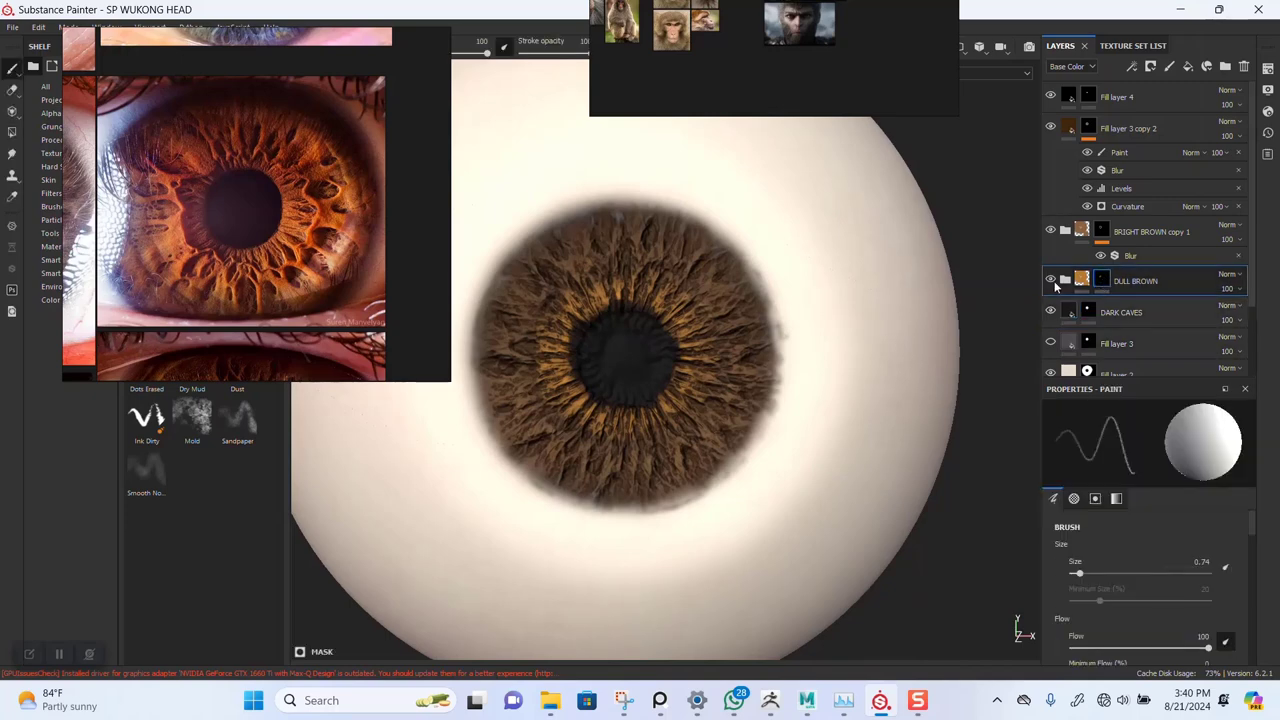
pyautogui.click(1051, 283)
pyautogui.click(1051, 283)
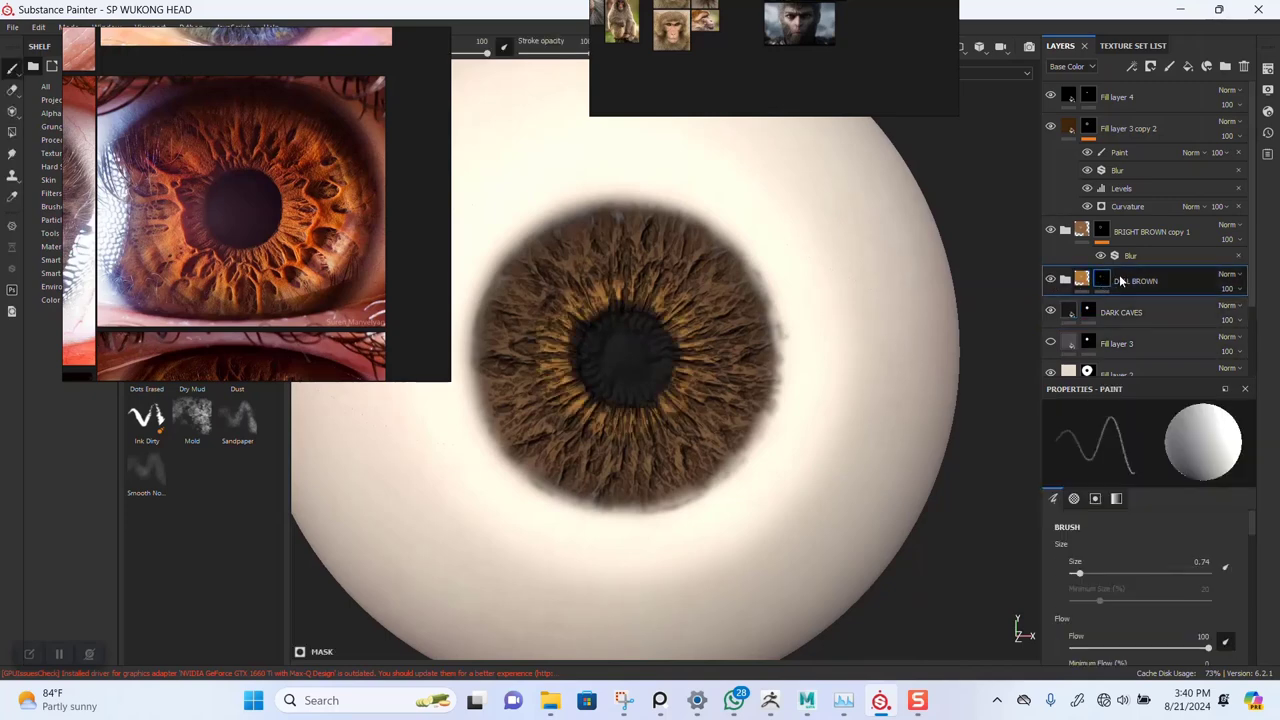
# - Rename the BRIGHT BROWN copy 1 folder as DULL BROWN and the folder below it as BRIGHT BROWN CENTER
pyautogui.doubleClick(1145, 283)
pyautogui.doubleClick(1147, 283)
pyautogui.hotkey('ctrl', 'c')
pyautogui.doubleClick(1138, 231)
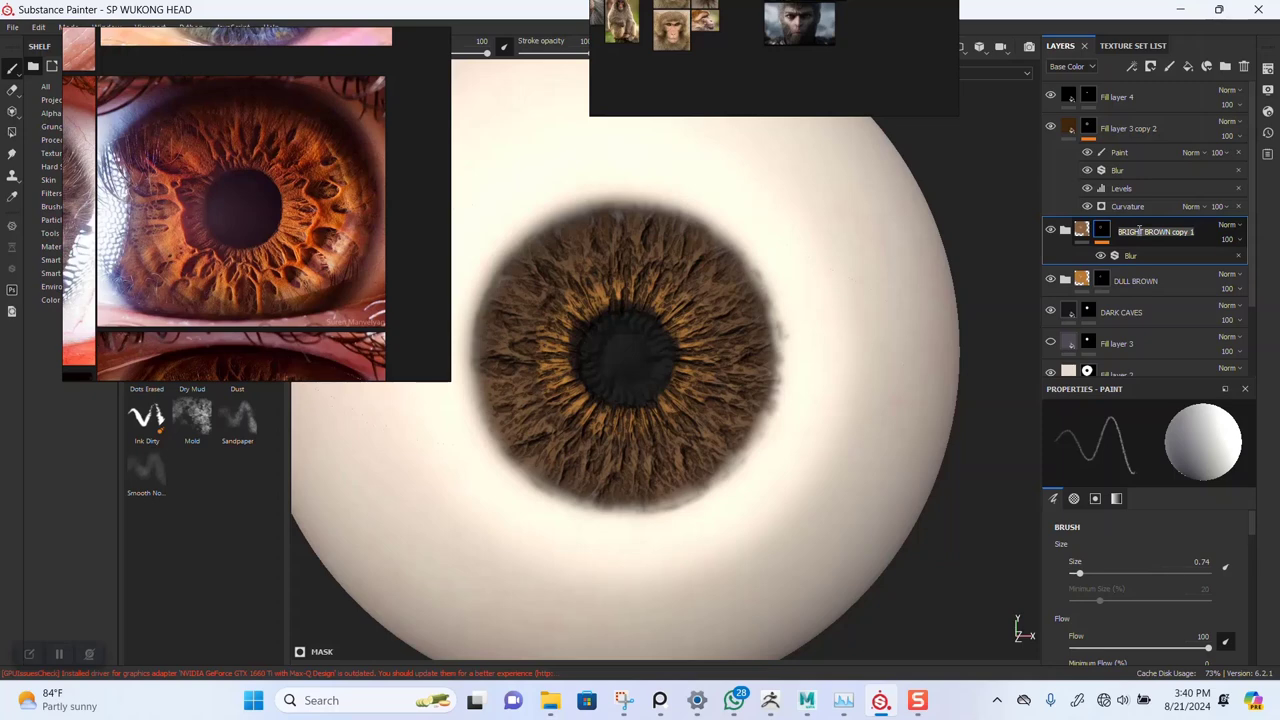
pyautogui.hotkey('ctrl', 'v')
pyautogui.doubleClick(1143, 281)
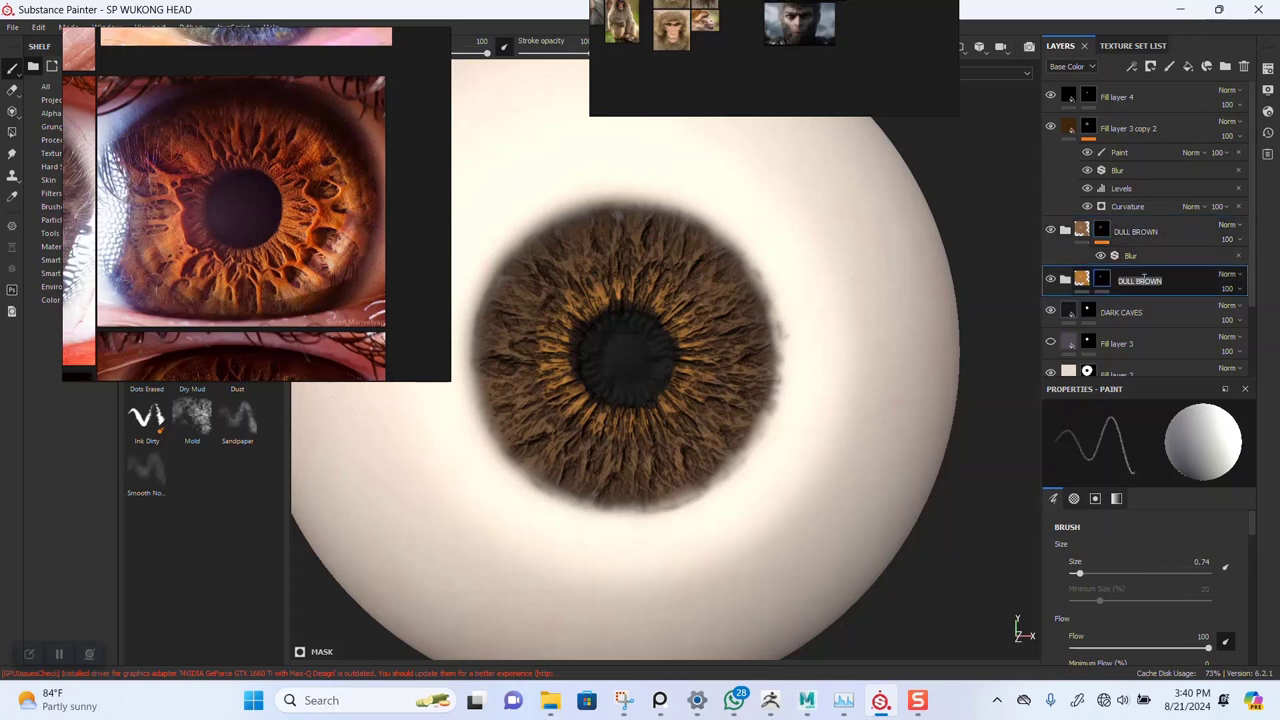
pyautogui.write('BRIGHT B')
pyautogui.press('Return')
# - Set the INNER_EYE_MAP texture set size to 4096
pyautogui.scroll(-4, 706, 352)
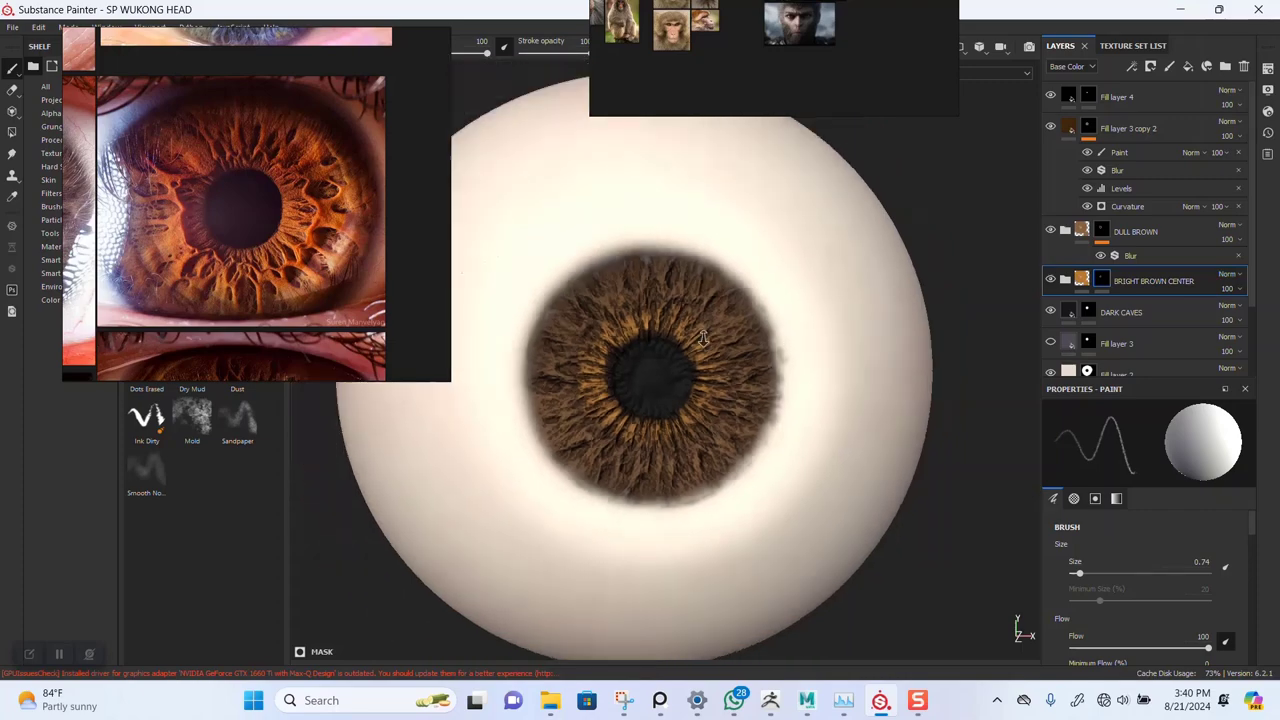
pyautogui.scroll(6, 709, 350)
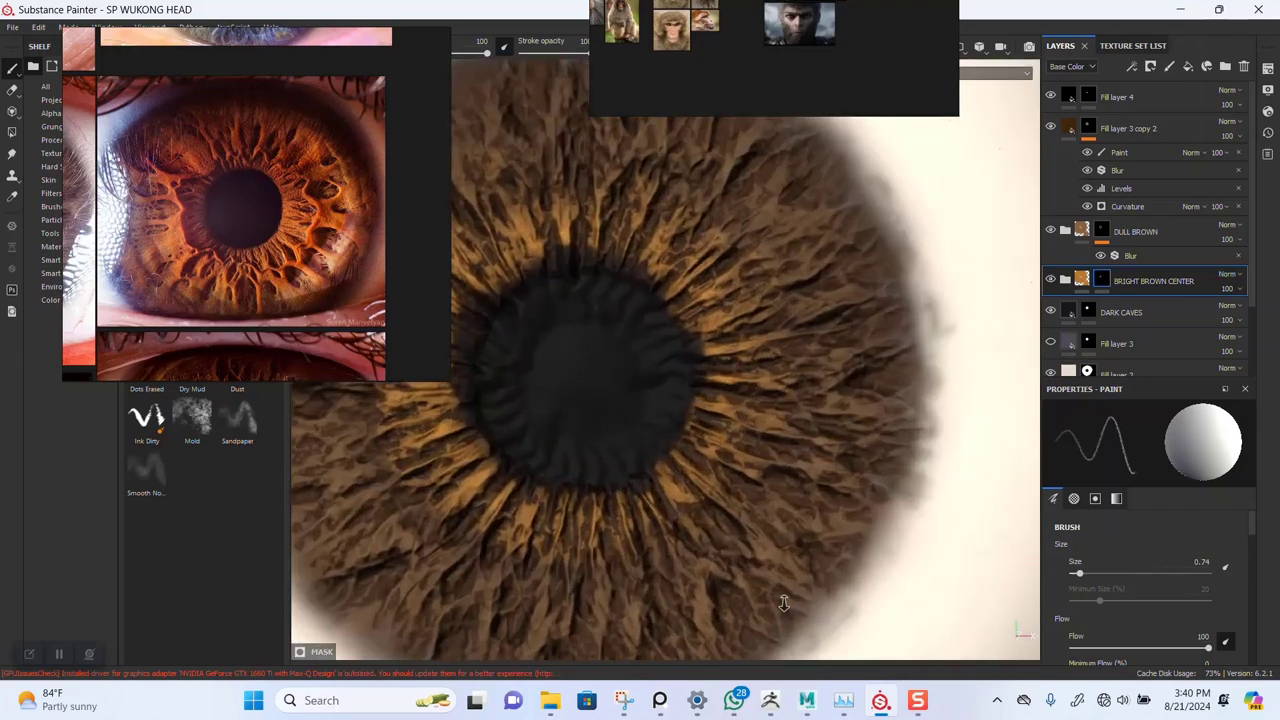
pyautogui.keyDown('alt'); pyautogui.moveTo(784, 603); pyautogui.dragTo(790, 570, button='right'); pyautogui.keyUp('alt')
pyautogui.click(1268, 68)
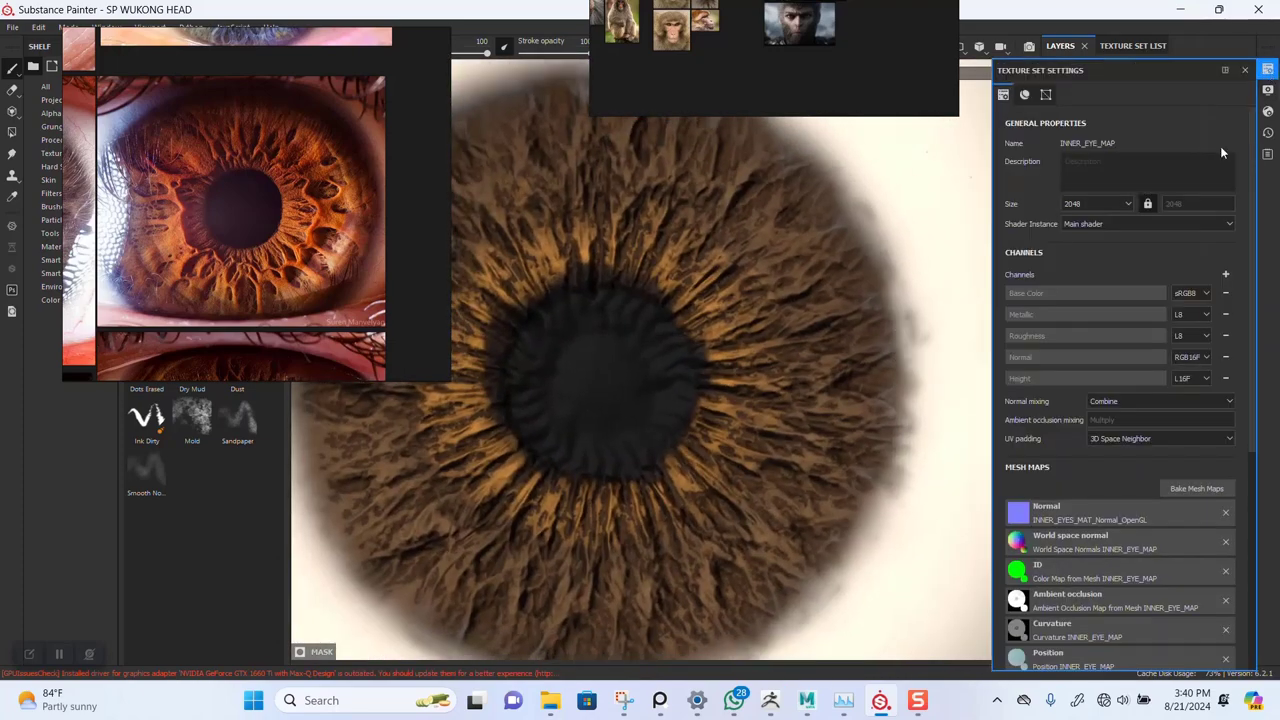
pyautogui.click(1105, 206)
pyautogui.click(1093, 259)
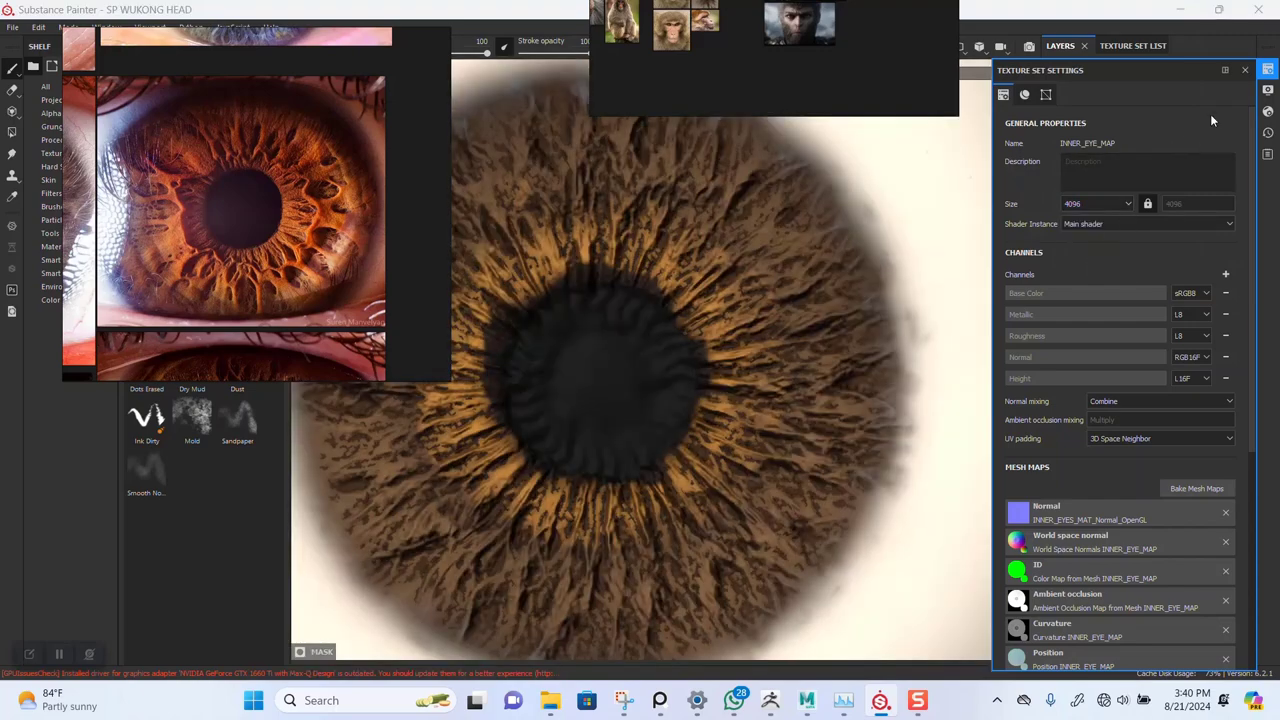
# - Add a Blur filter with intensity about 2.88 to the BRIGHT BROWN CENTER folder's mask
pyautogui.click(1243, 72)
pyautogui.scroll(-5, 820, 345)
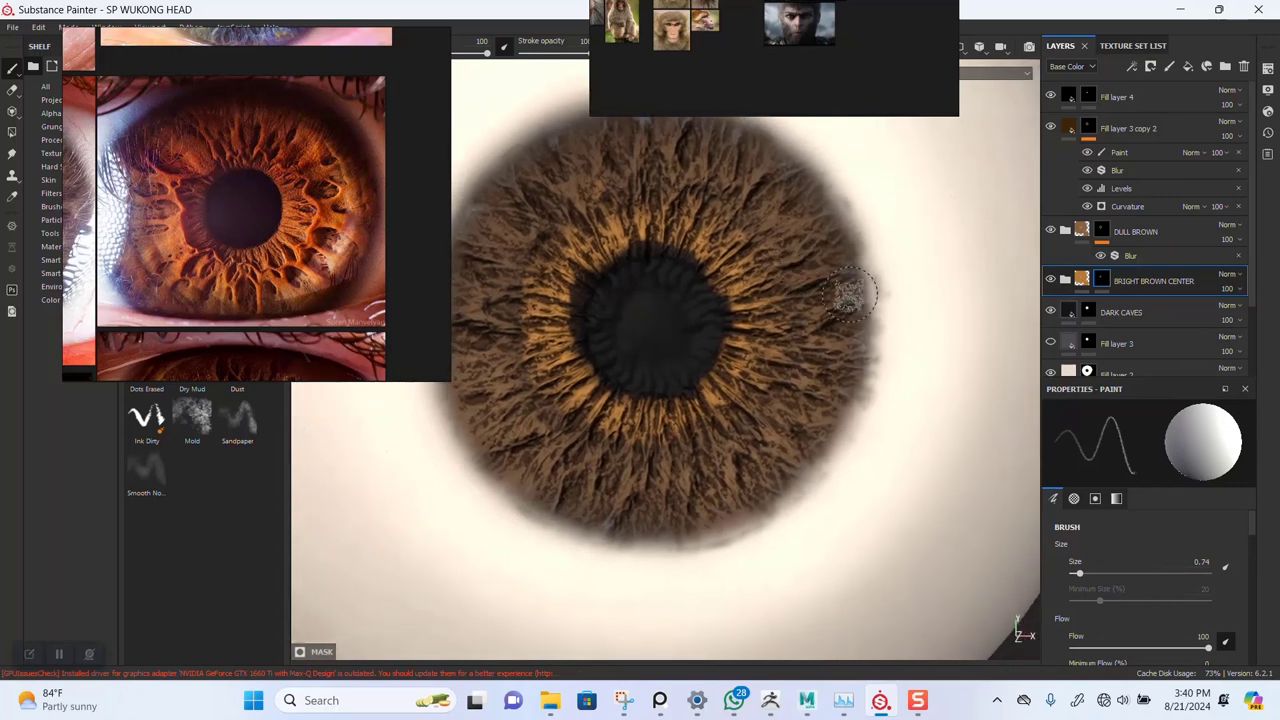
pyautogui.rightClick(1106, 281)
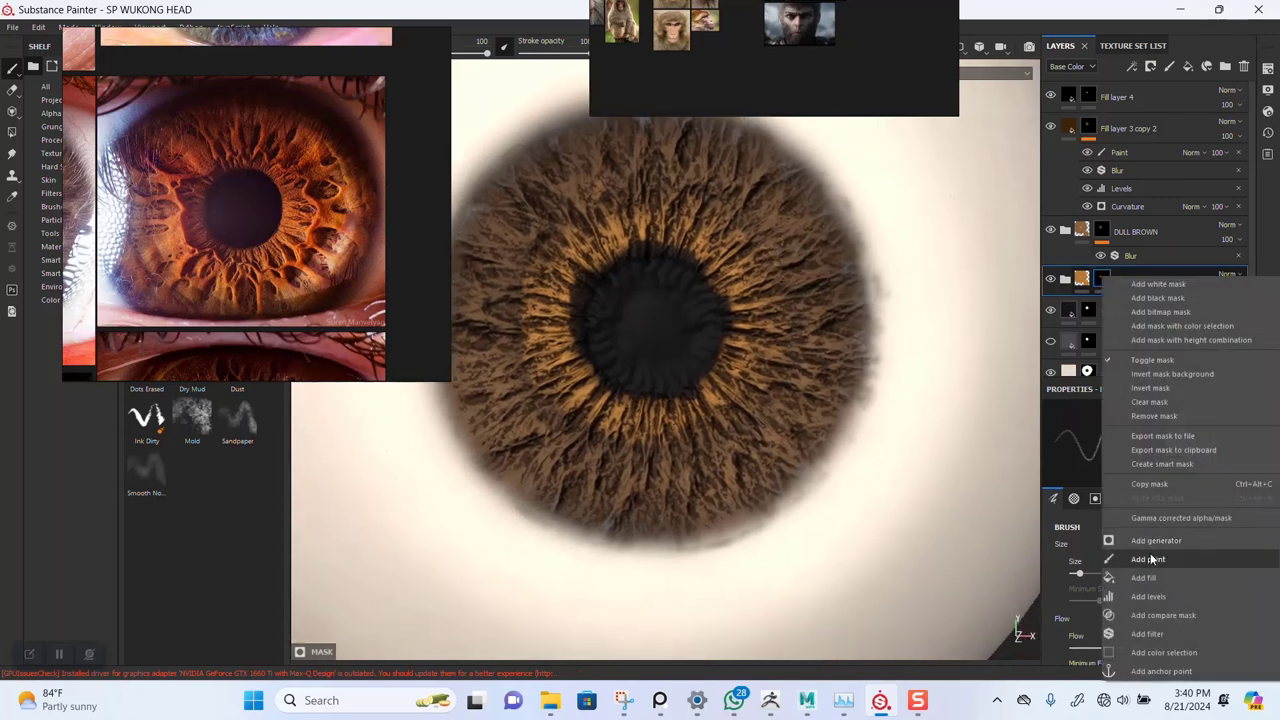
pyautogui.click(1148, 634)
pyautogui.click(1160, 440)
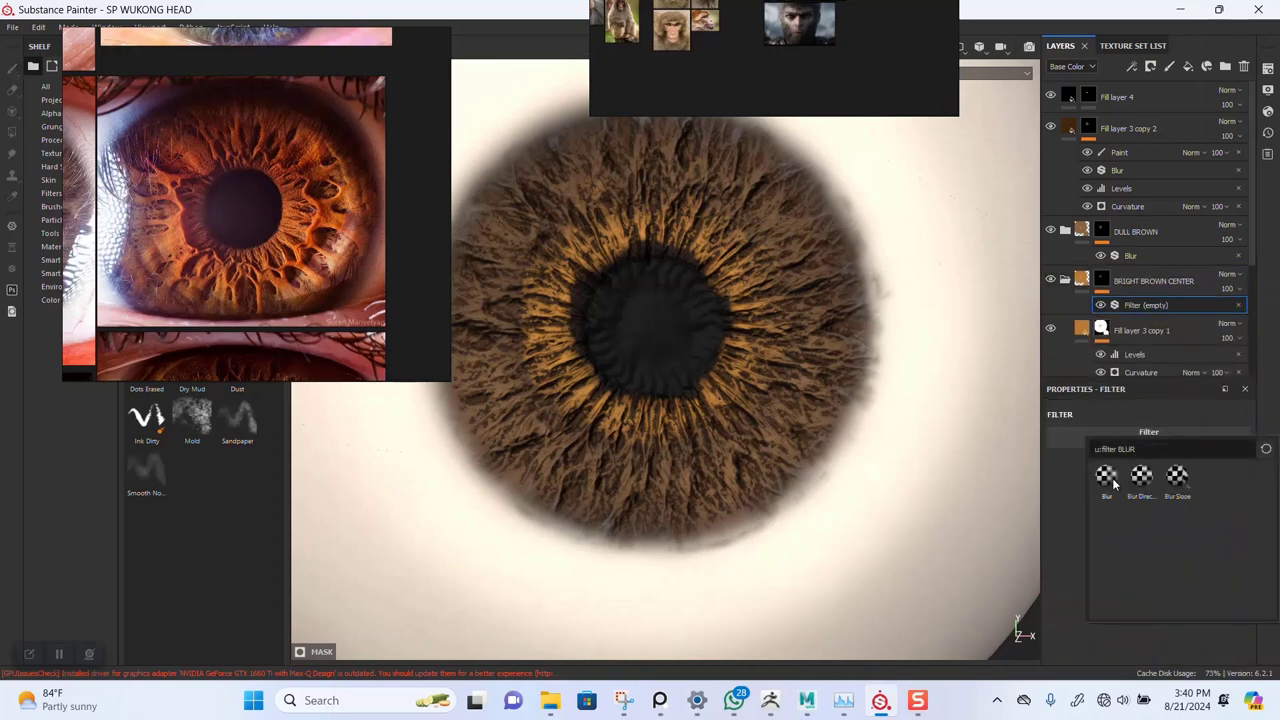
pyautogui.click(1106, 478)
pyautogui.moveTo(1102, 500); pyautogui.dragTo(1092, 502)
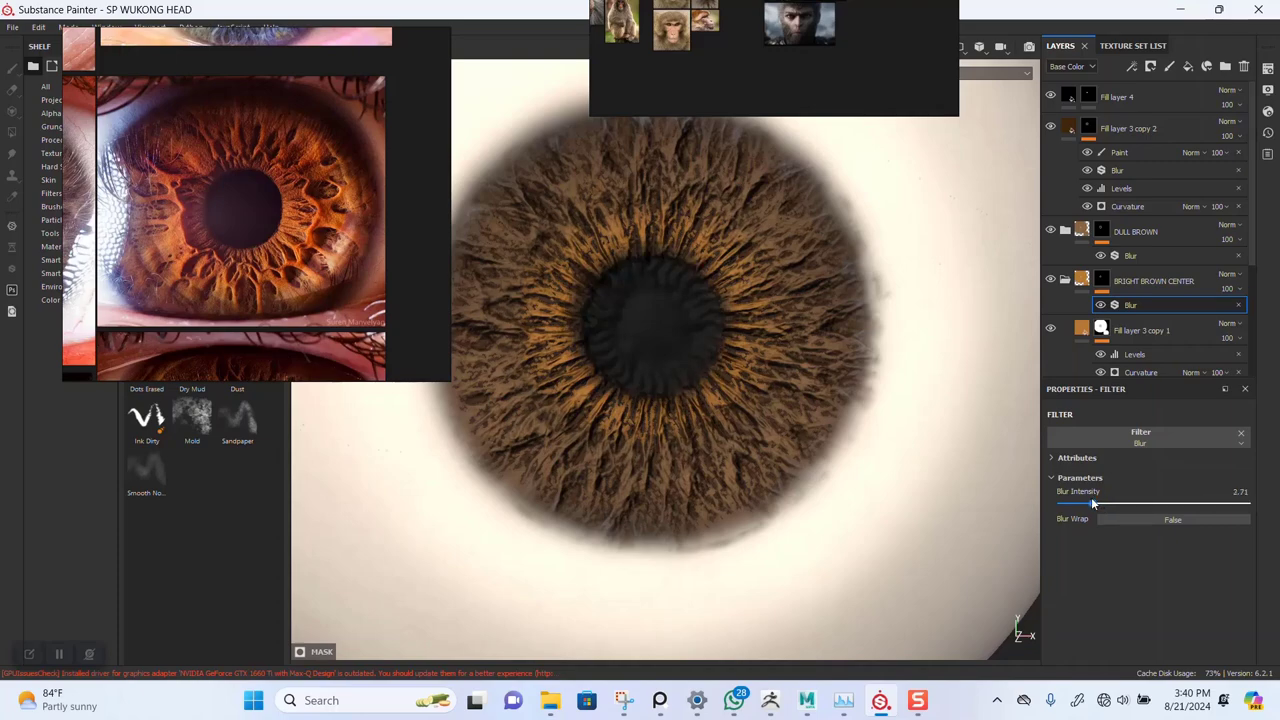
pyautogui.keyDown('alt'); pyautogui.moveTo(762, 334); pyautogui.dragTo(782, 345); pyautogui.keyUp('alt')
pyautogui.keyDown('alt'); pyautogui.moveTo(782, 345); pyautogui.dragTo(757, 403, button='middle'); pyautogui.keyUp('alt')
pyautogui.keyDown('alt'); pyautogui.moveTo(757, 403); pyautogui.dragTo(730, 453, button='right'); pyautogui.keyUp('alt')
pyautogui.scroll(6, 730, 453)
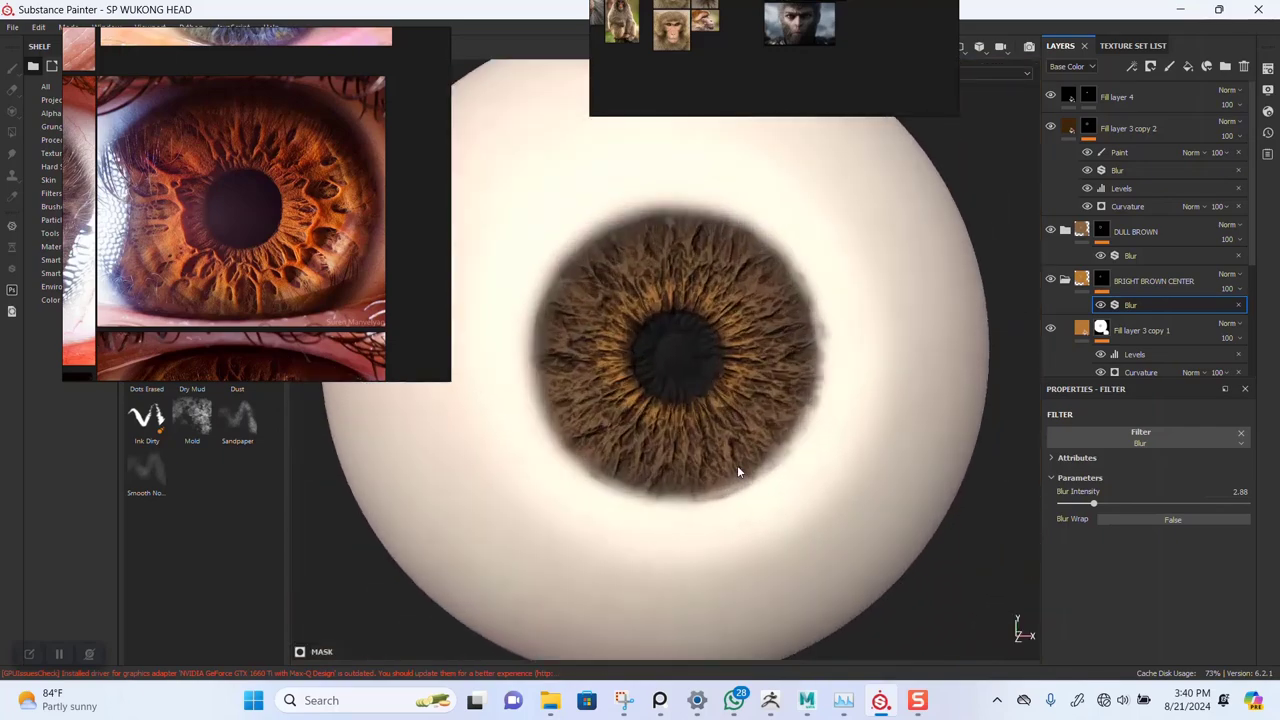
pyautogui.keyDown('alt'); pyautogui.moveTo(706, 389); pyautogui.dragTo(645, 318, button='right'); pyautogui.keyUp('alt')
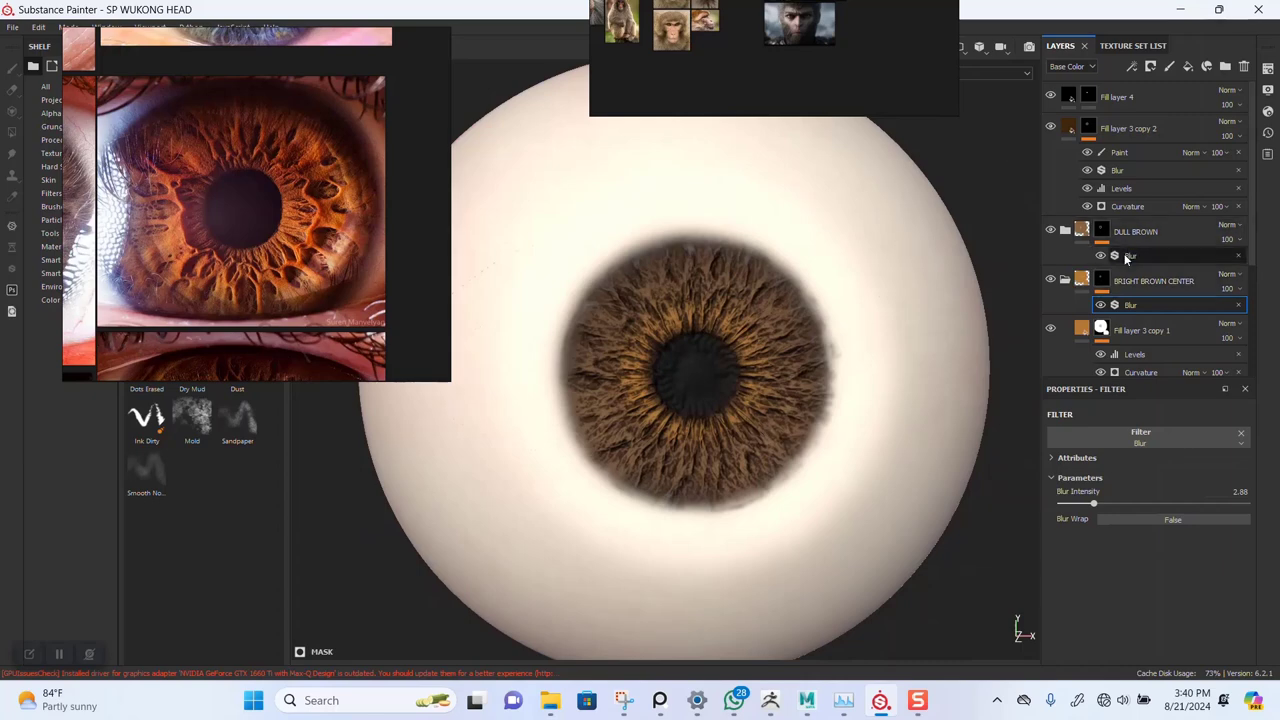
# - Check the black Fill layer 4's contribution, duplicate it and replace the copy's mask with an empty black mask
pyautogui.click(1134, 102)
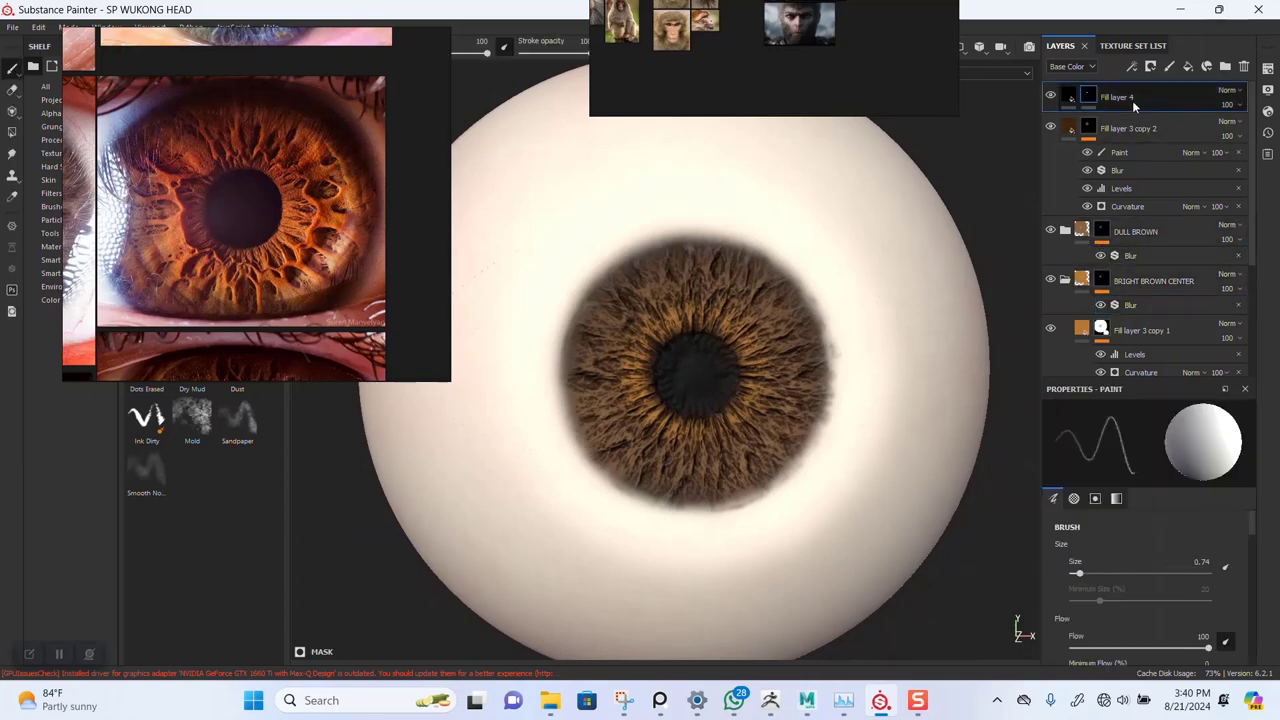
pyautogui.click(1051, 96)
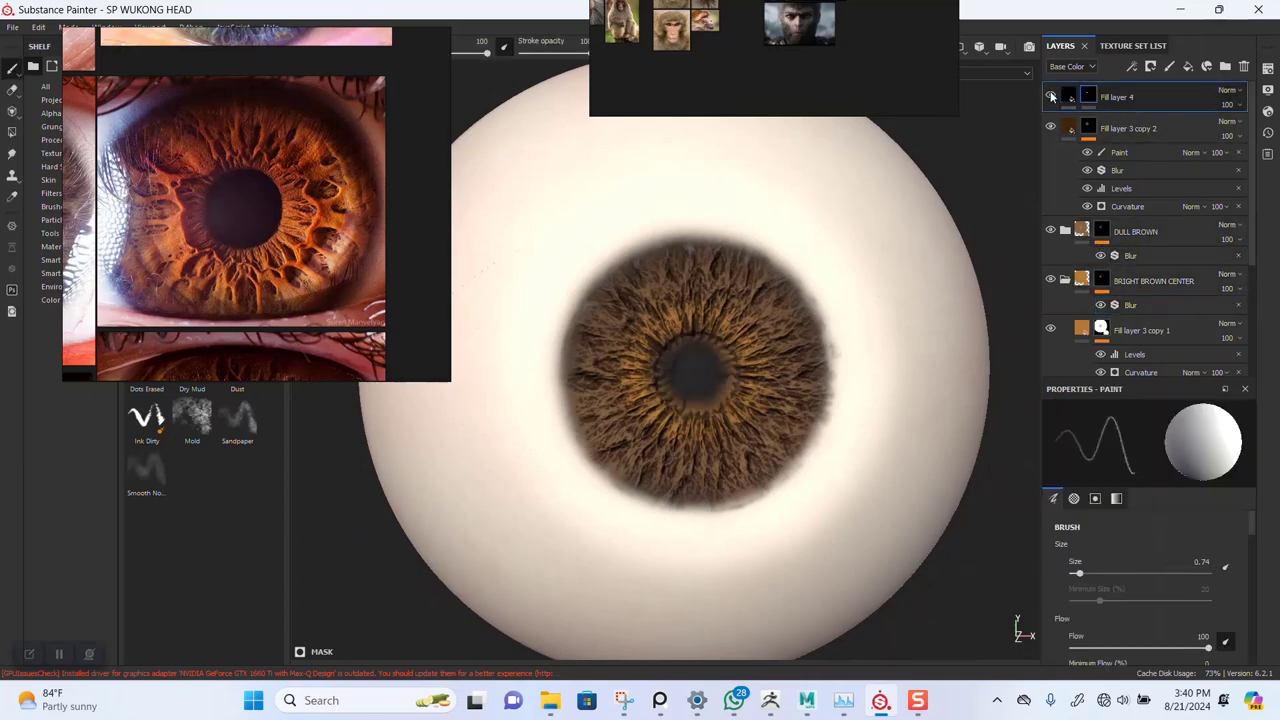
pyautogui.click(1051, 96)
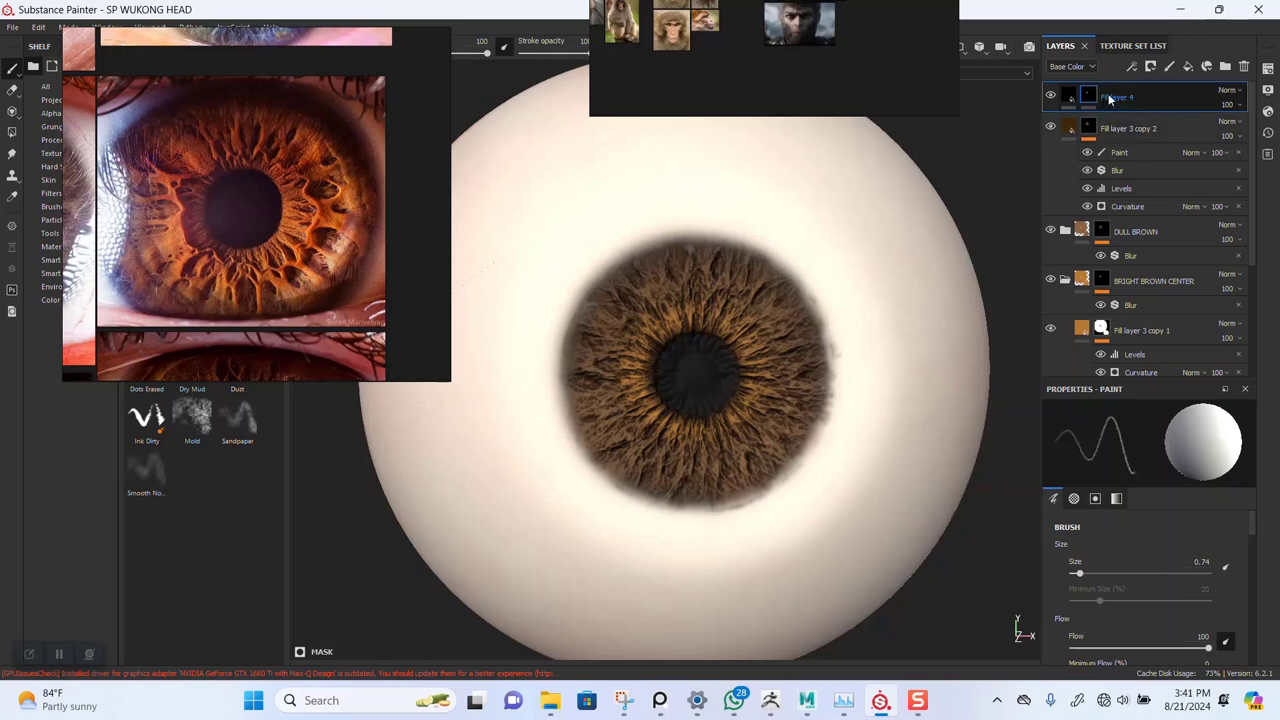
pyautogui.hotkey('ctrl', 'd')
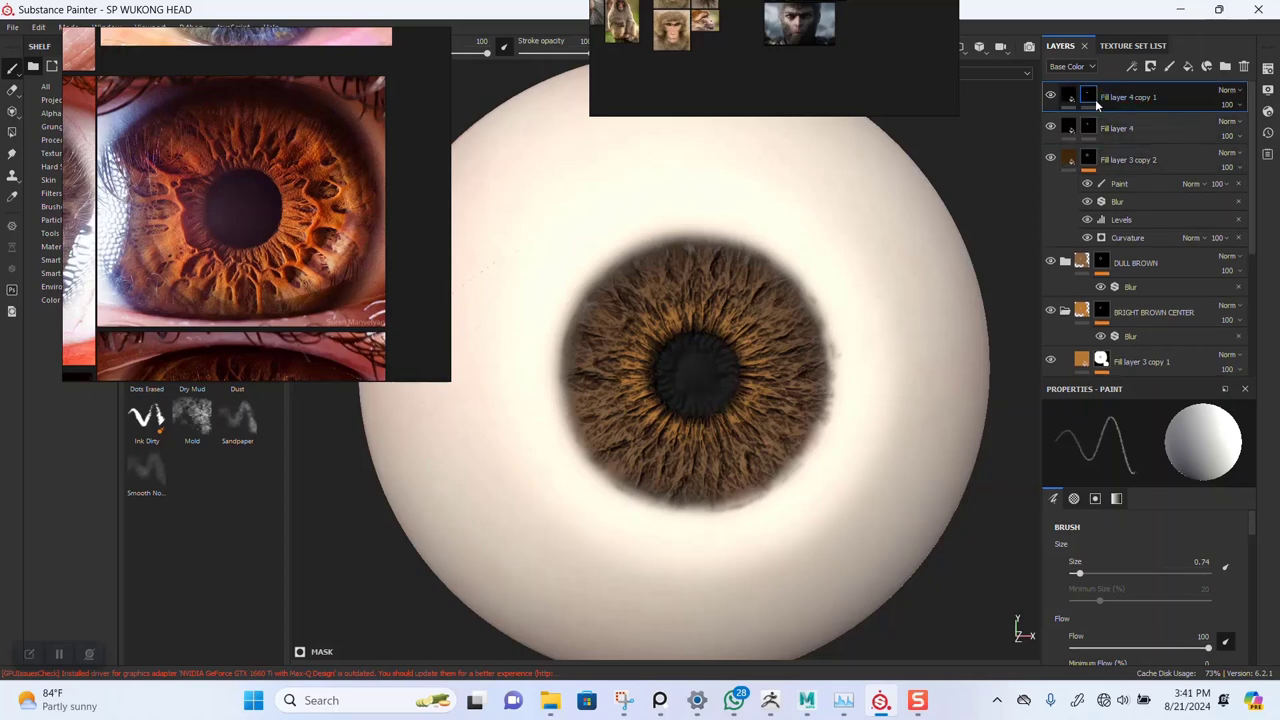
pyautogui.rightClick(1087, 95)
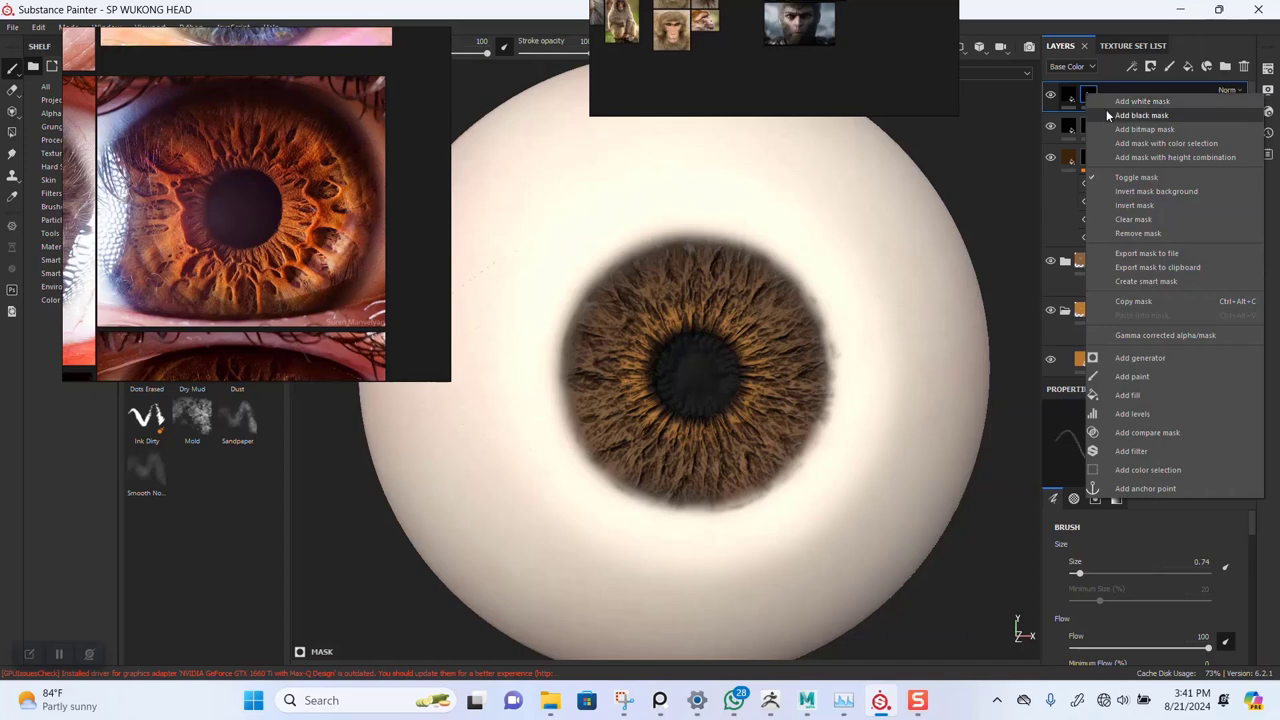
pyautogui.click(1107, 112)
# - Move the eye reference off the shelf and choose the Shape Border Circle alpha for the brush
pyautogui.moveTo(215, 266); pyautogui.dragTo(1030, 176, button='right')
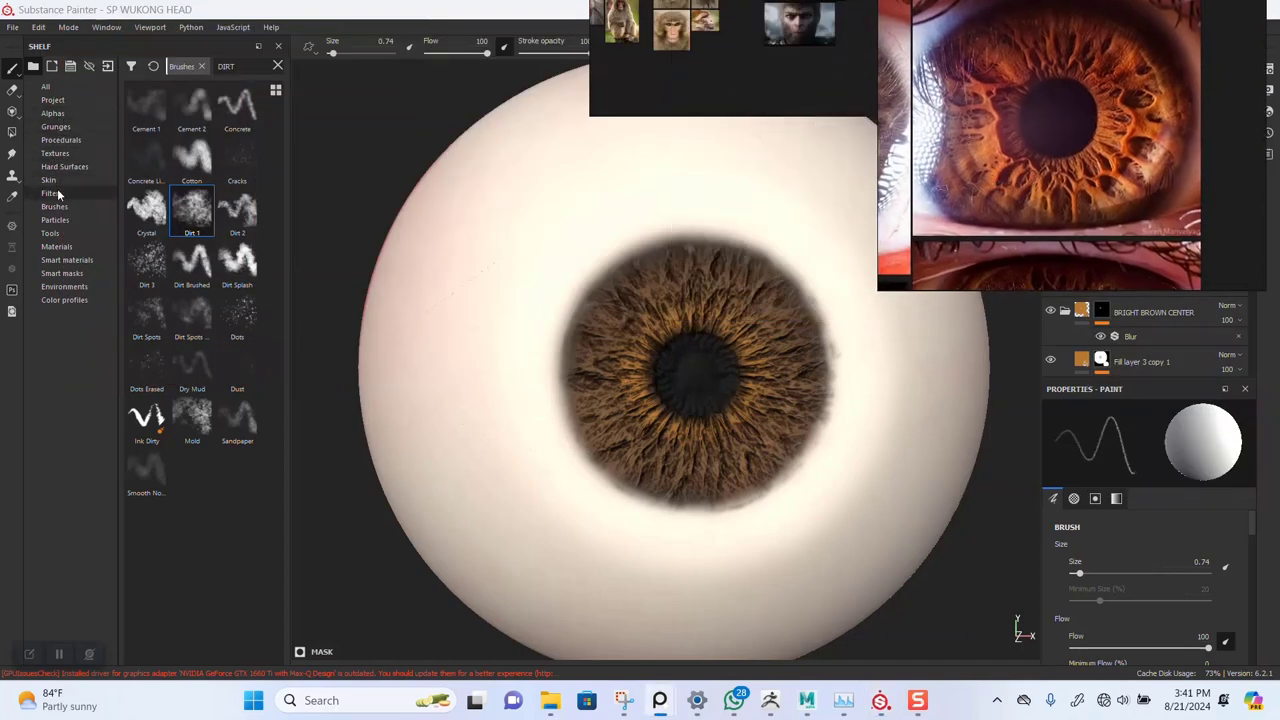
pyautogui.click(58, 114)
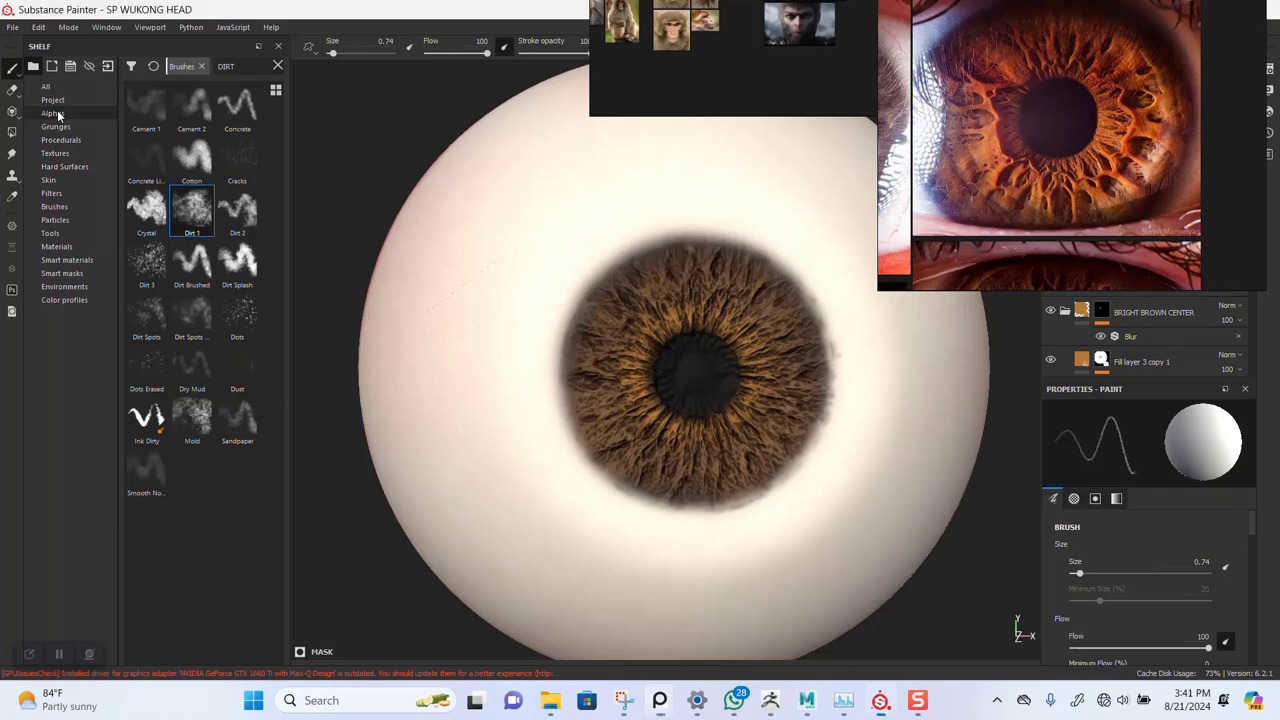
pyautogui.scroll(-10, 213, 395)
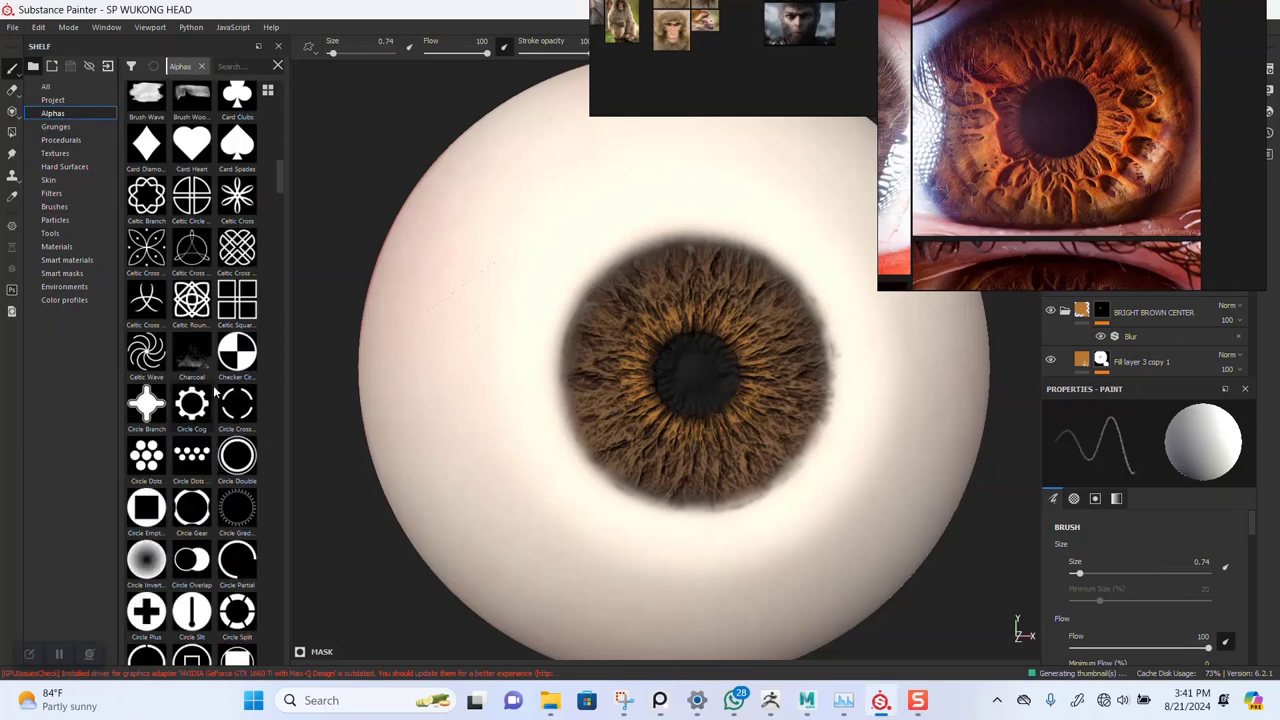
pyautogui.scroll(-3, 213, 395)
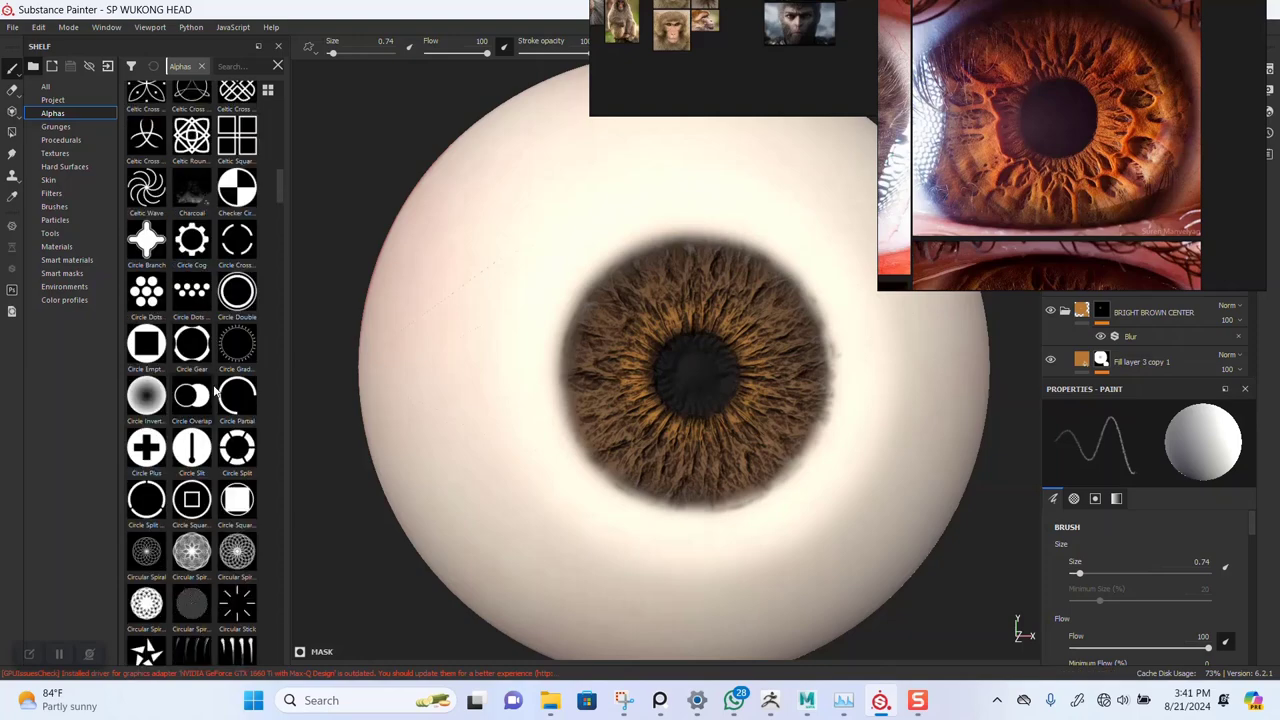
pyautogui.scroll(-8, 213, 392)
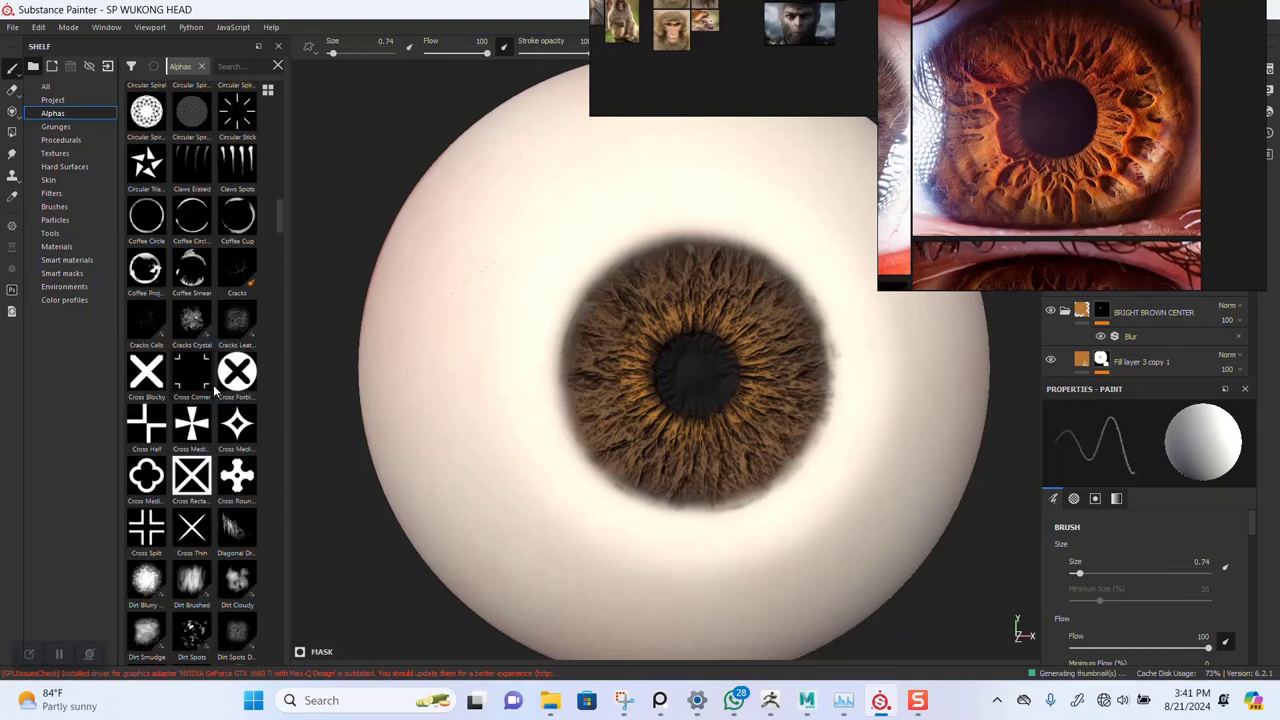
pyautogui.scroll(-10, 213, 392)
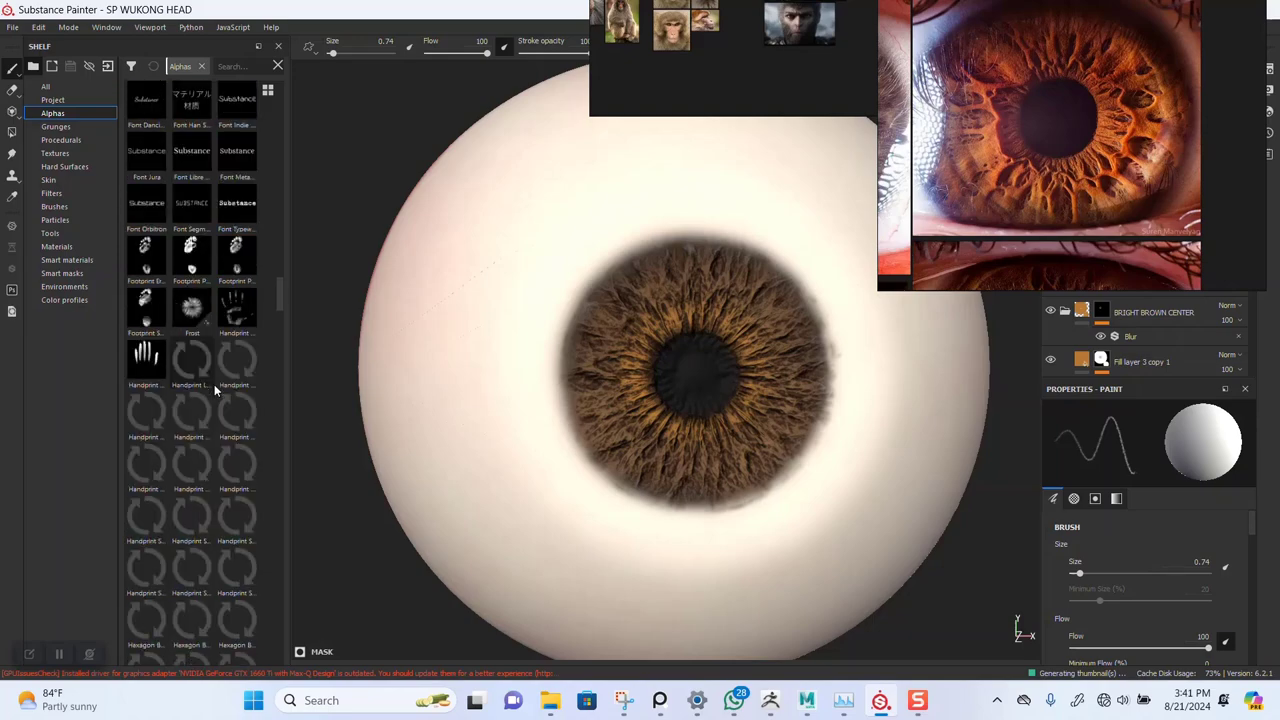
pyautogui.scroll(-10, 213, 392)
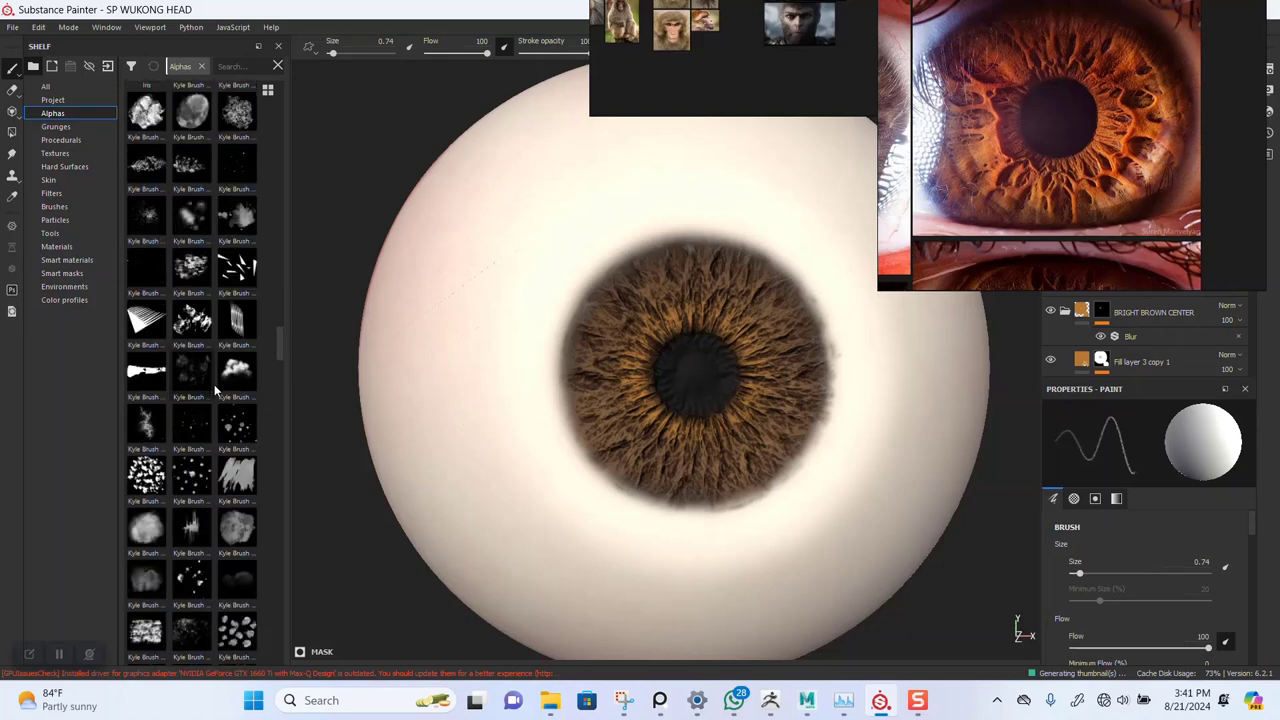
pyautogui.scroll(-10, 213, 392)
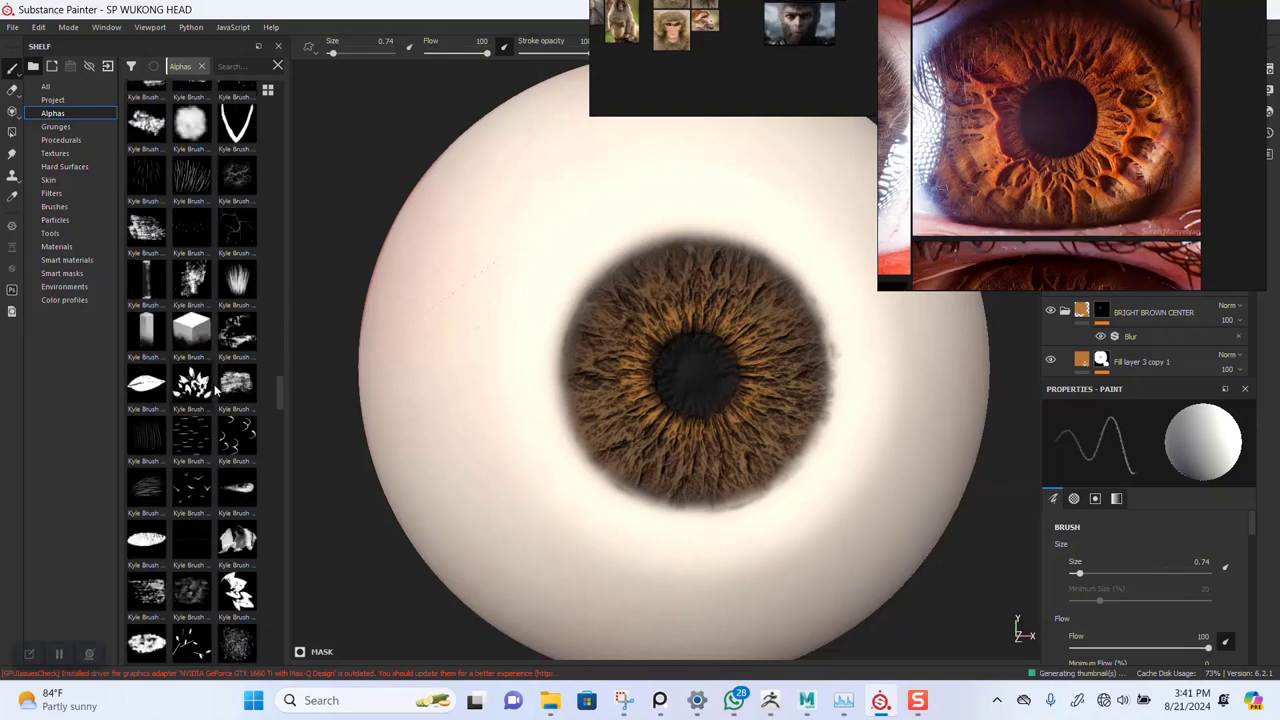
pyautogui.scroll(-5, 213, 392)
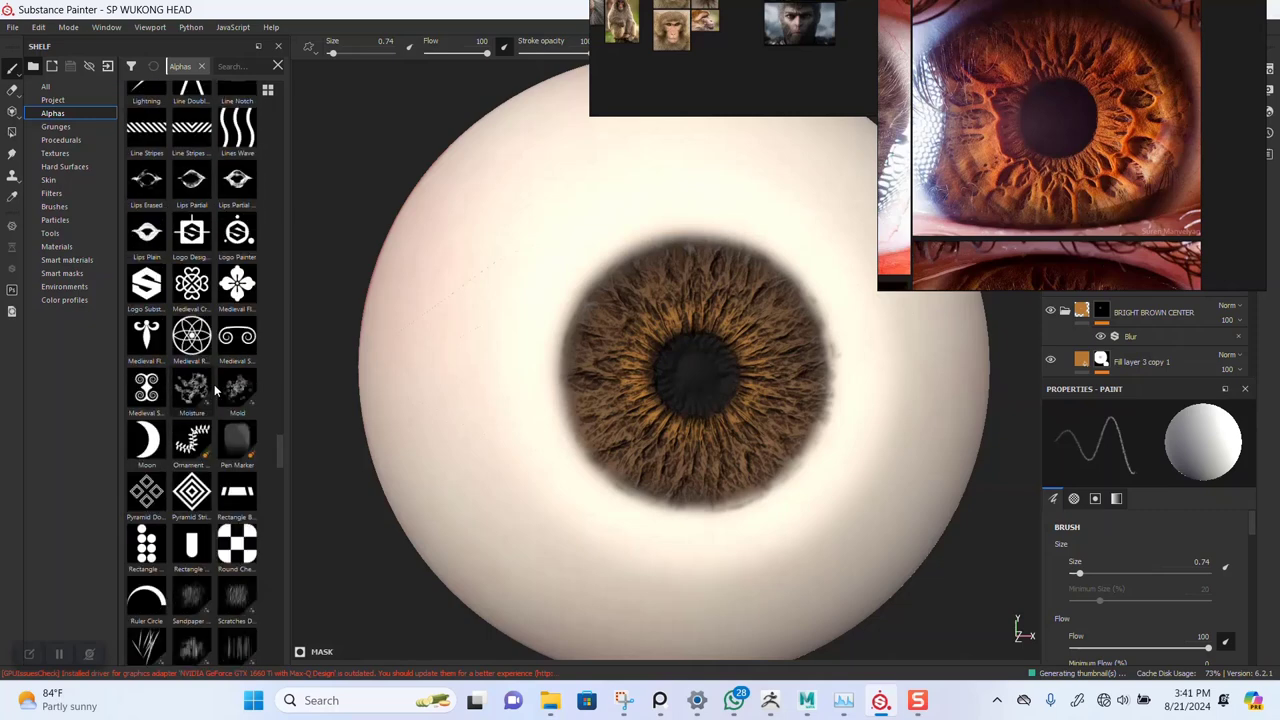
pyautogui.scroll(-3, 215, 392)
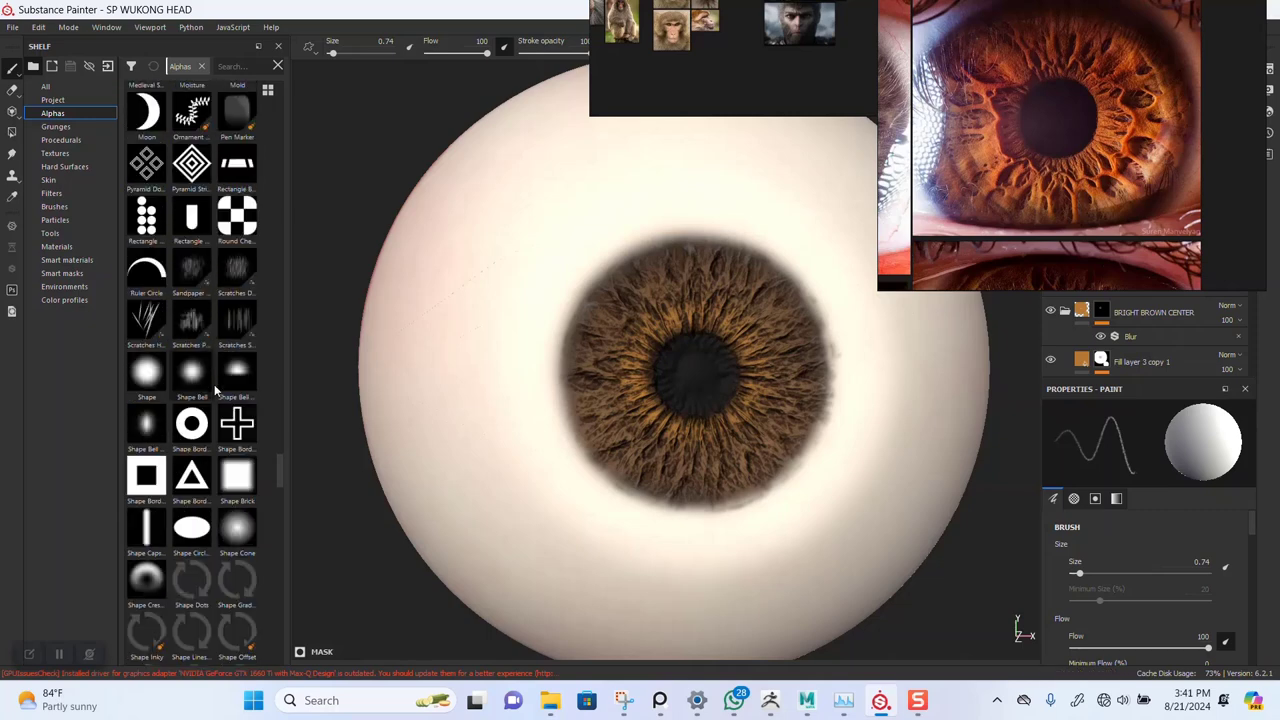
pyautogui.click(186, 436)
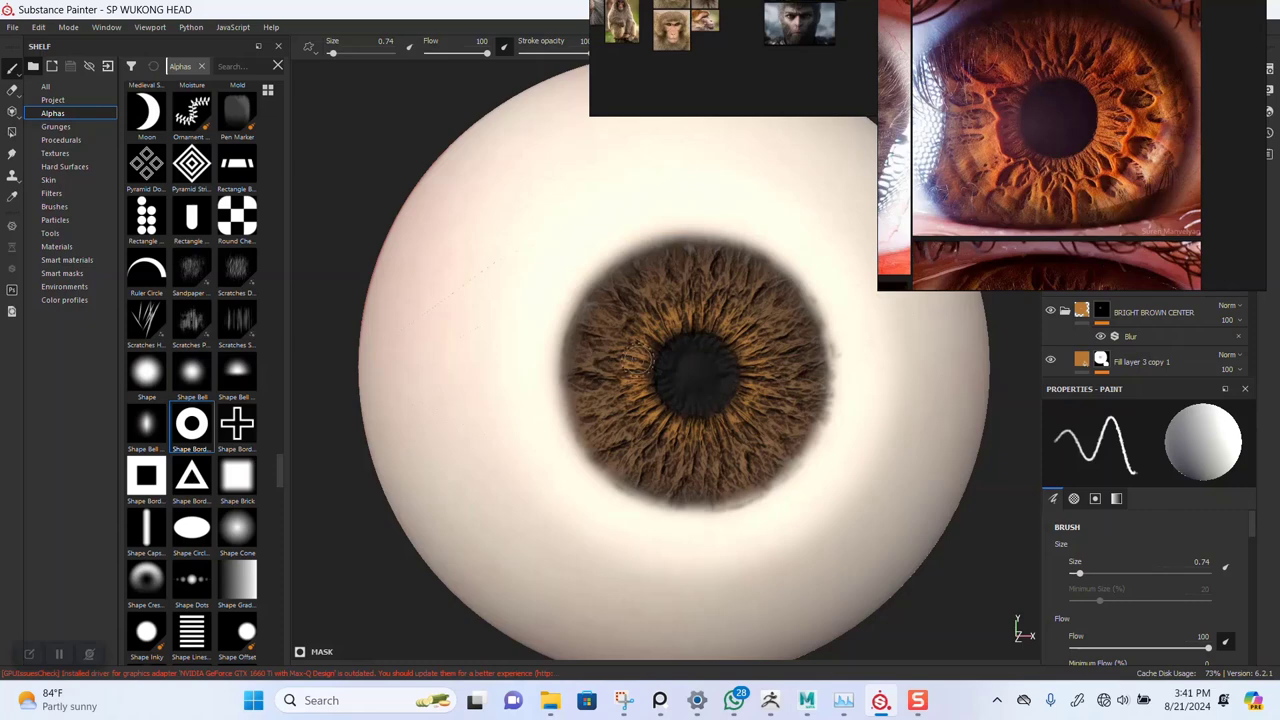
# - Enlarge the ring brush to size 7.04 so that it spans the iris
pyautogui.press(']')
pyautogui.press(']')
pyautogui.press(']')
pyautogui.press(']')
pyautogui.press(']')
pyautogui.press(']')
pyautogui.press(']')
pyautogui.press(']')
pyautogui.press(']')
pyautogui.press(']')
pyautogui.press(']')
pyautogui.press(']')
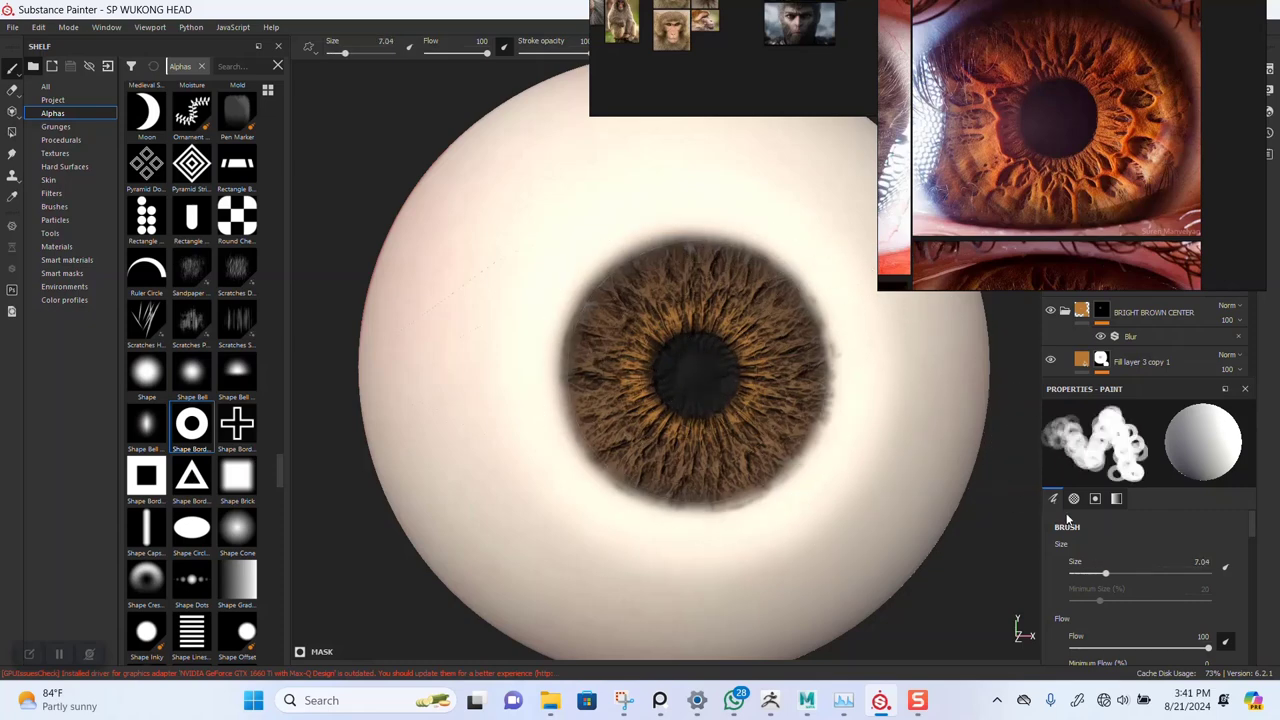
# - Set the ring alpha's border width to 0.05, fit the brush to the iris edge at size 7.5 and move the reference board aside
pyautogui.scroll(-5, 1121, 614)
pyautogui.scroll(-6, 1122, 618)
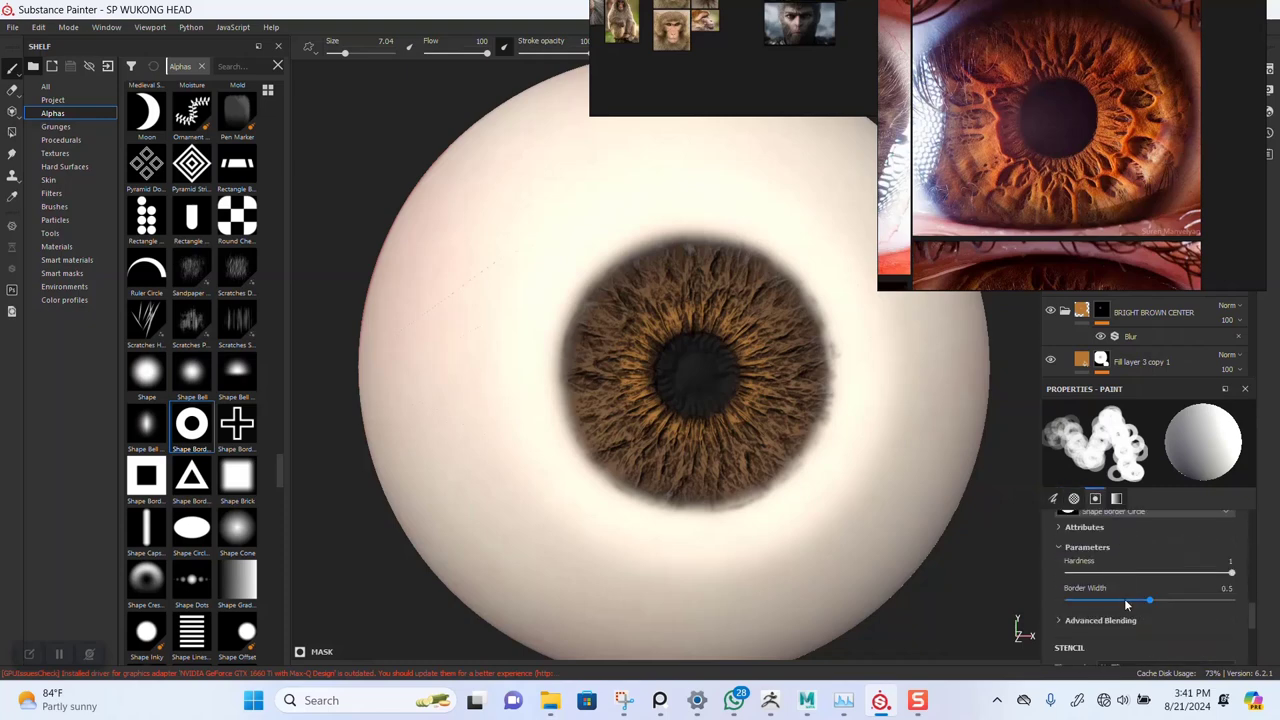
pyautogui.moveTo(1124, 598); pyautogui.dragTo(1088, 600)
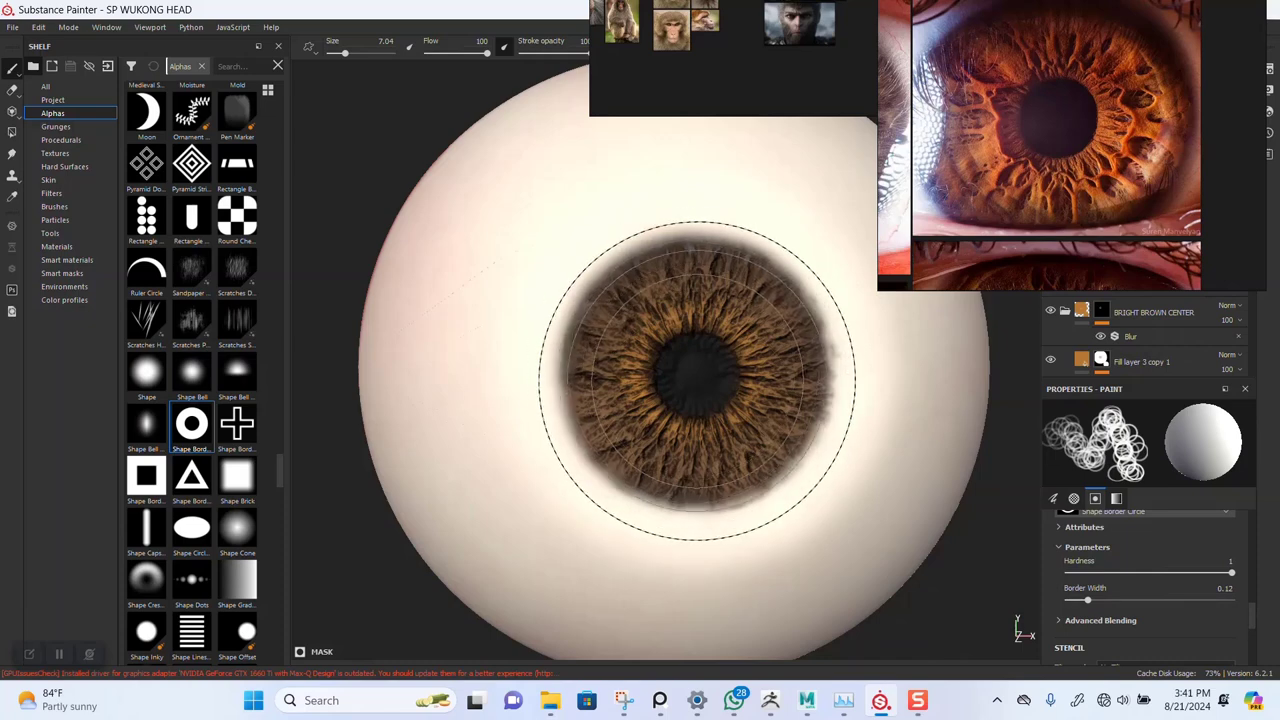
pyautogui.moveTo(1083, 601); pyautogui.dragTo(1075, 601)
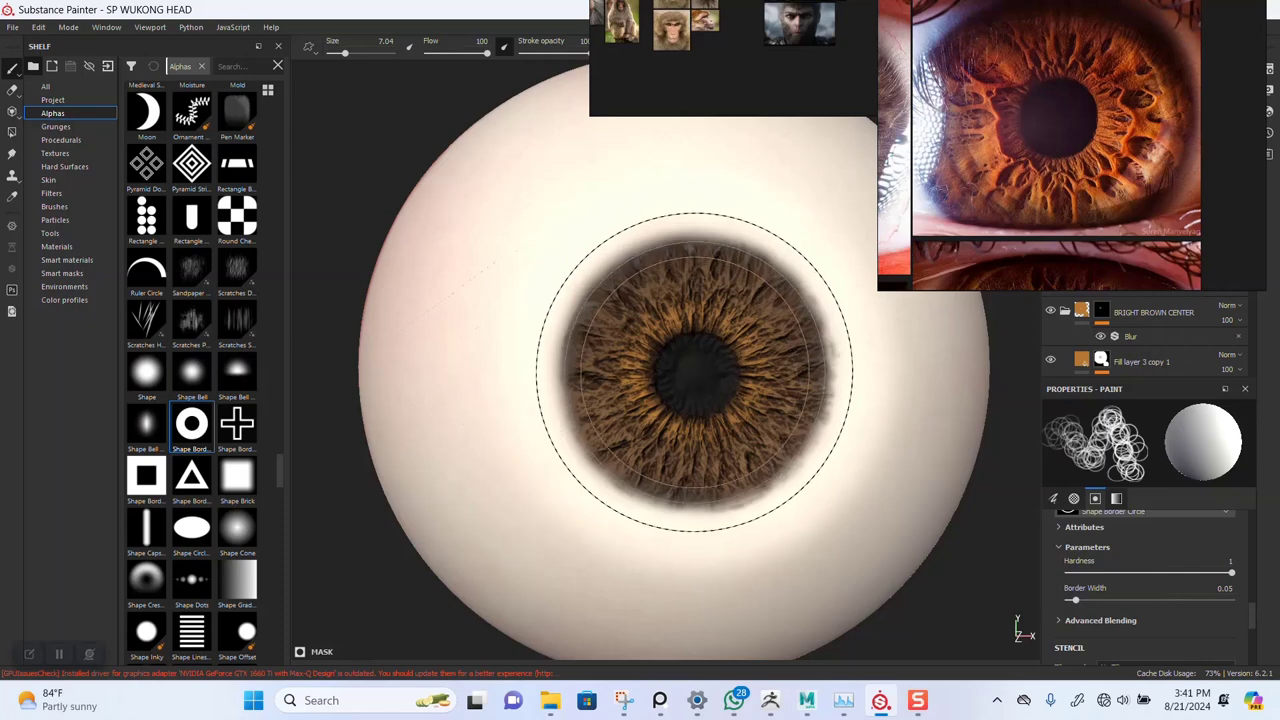
pyautogui.press(']')
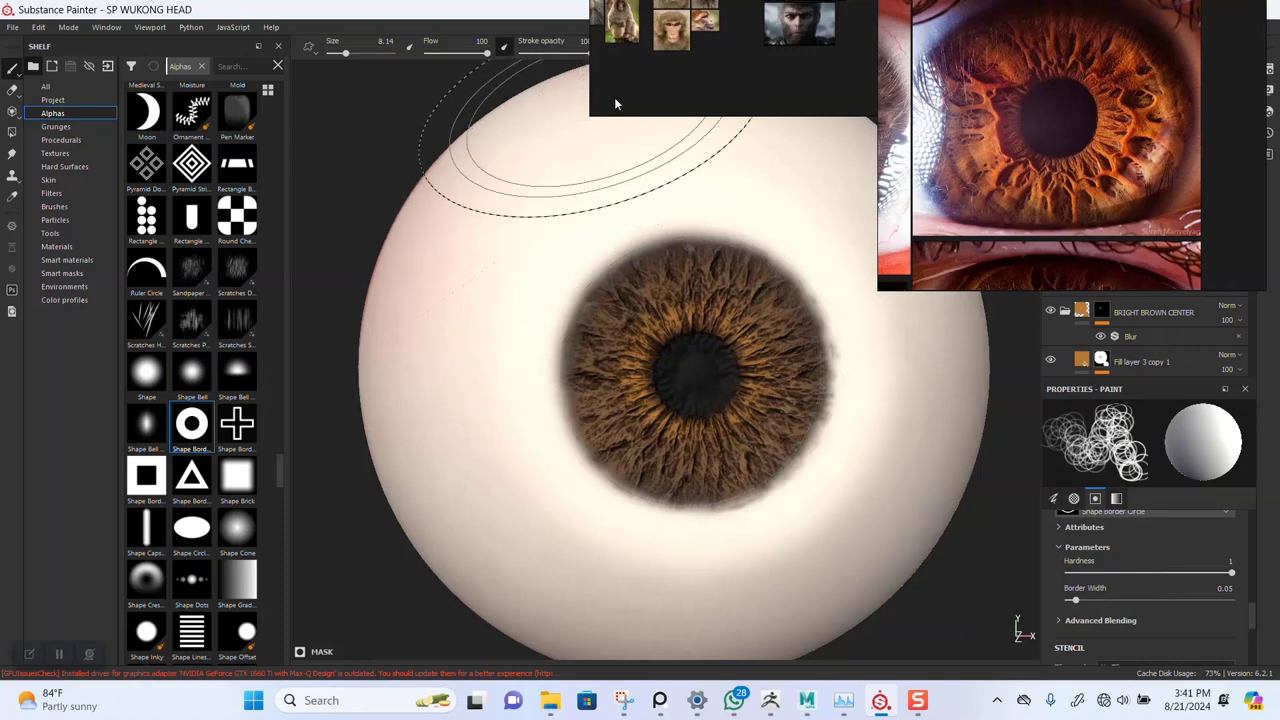
pyautogui.moveTo(614, 97)
pyautogui.mouseDown()
pyautogui.moveTo(761, 82)
pyautogui.moveTo(895, 95)
pyautogui.mouseUp()
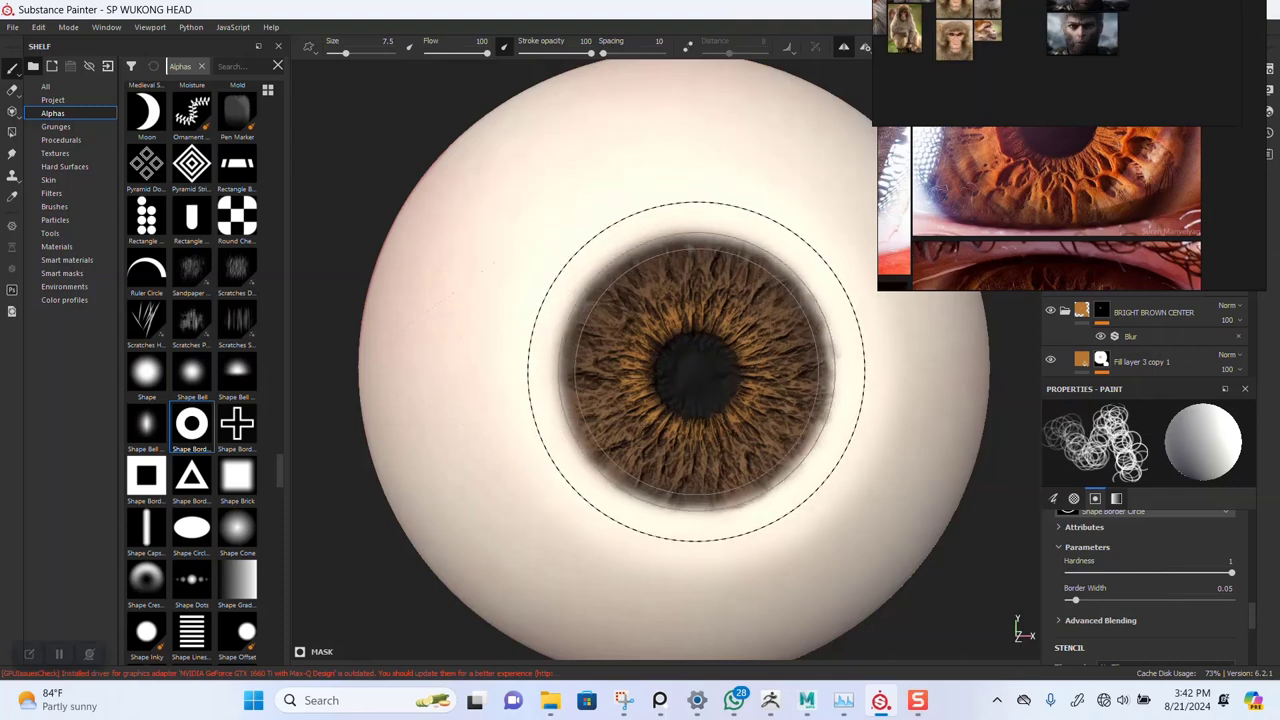
# - Stamp a thin black ring around the iris's outer edge on the copied layer's mask, undoing the first misplaced stamp
pyautogui.click(697, 371)
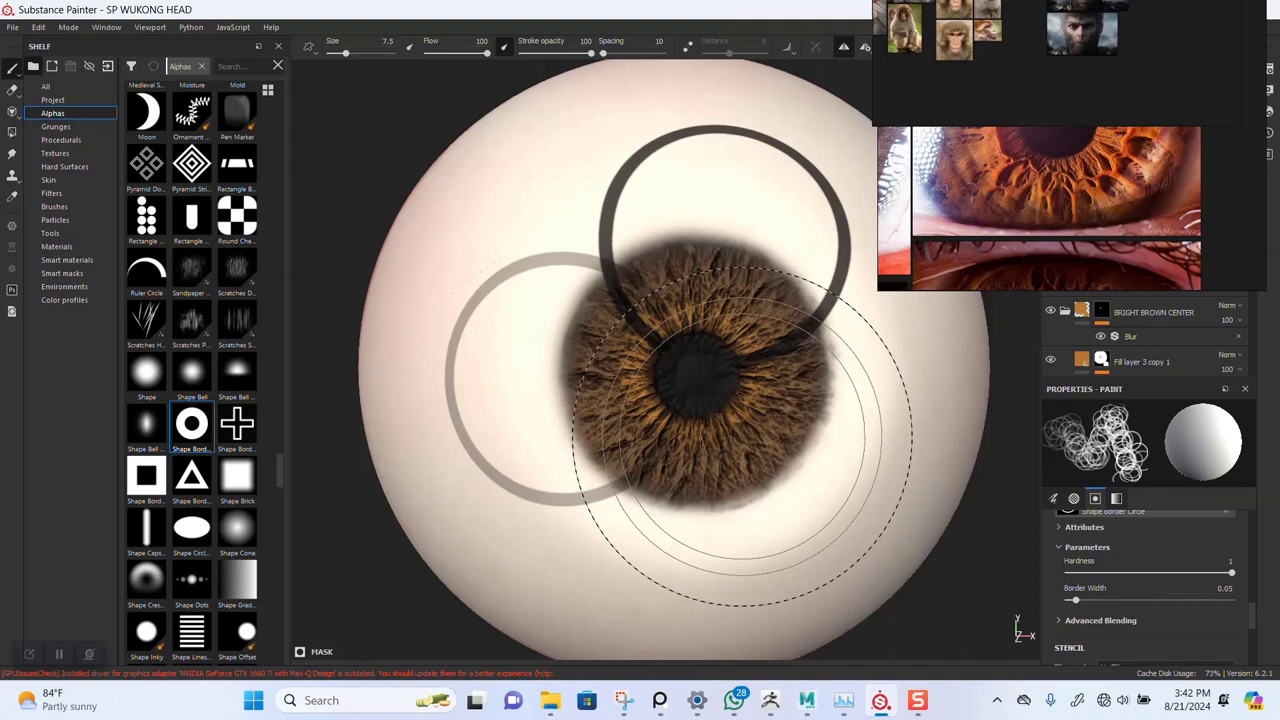
pyautogui.hotkey('ctrl', 'z')
pyautogui.keyDown('alt'); pyautogui.moveTo(742, 436); pyautogui.dragTo(705, 430, button='middle'); pyautogui.keyUp('alt')
pyautogui.keyDown('alt'); pyautogui.moveTo(705, 430); pyautogui.dragTo(675, 391); pyautogui.keyUp('alt')
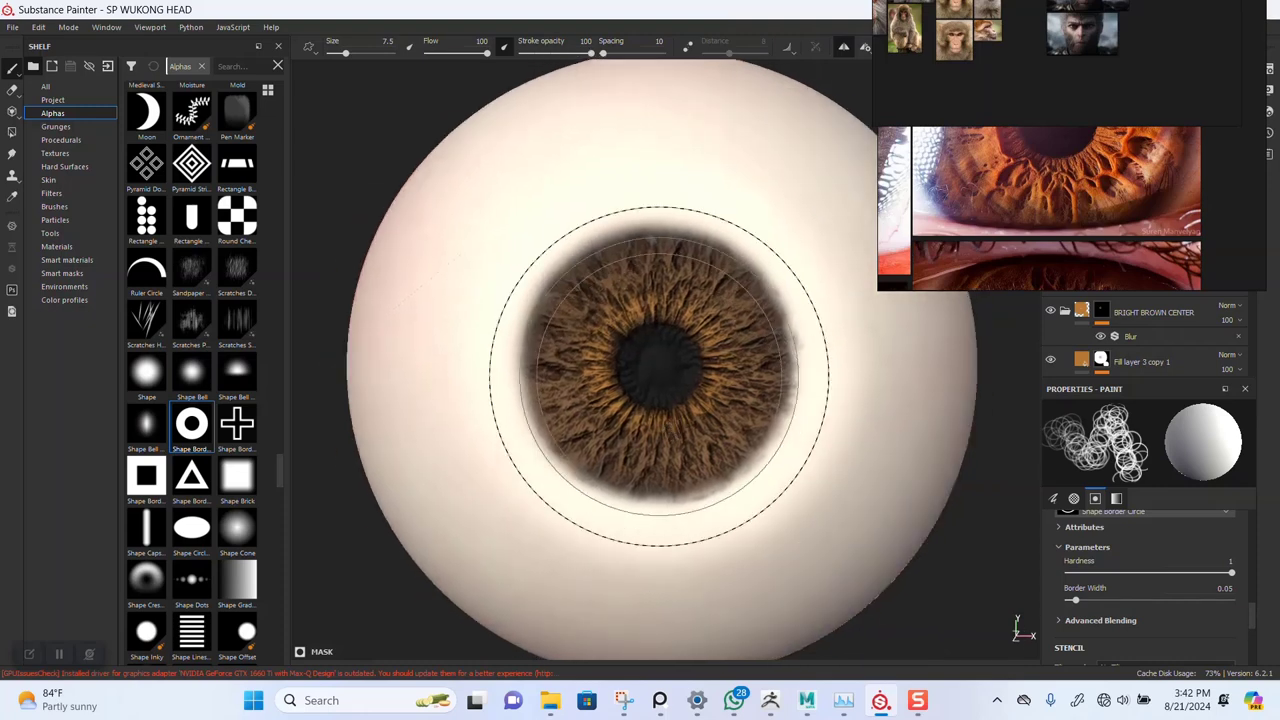
pyautogui.click(656, 365)
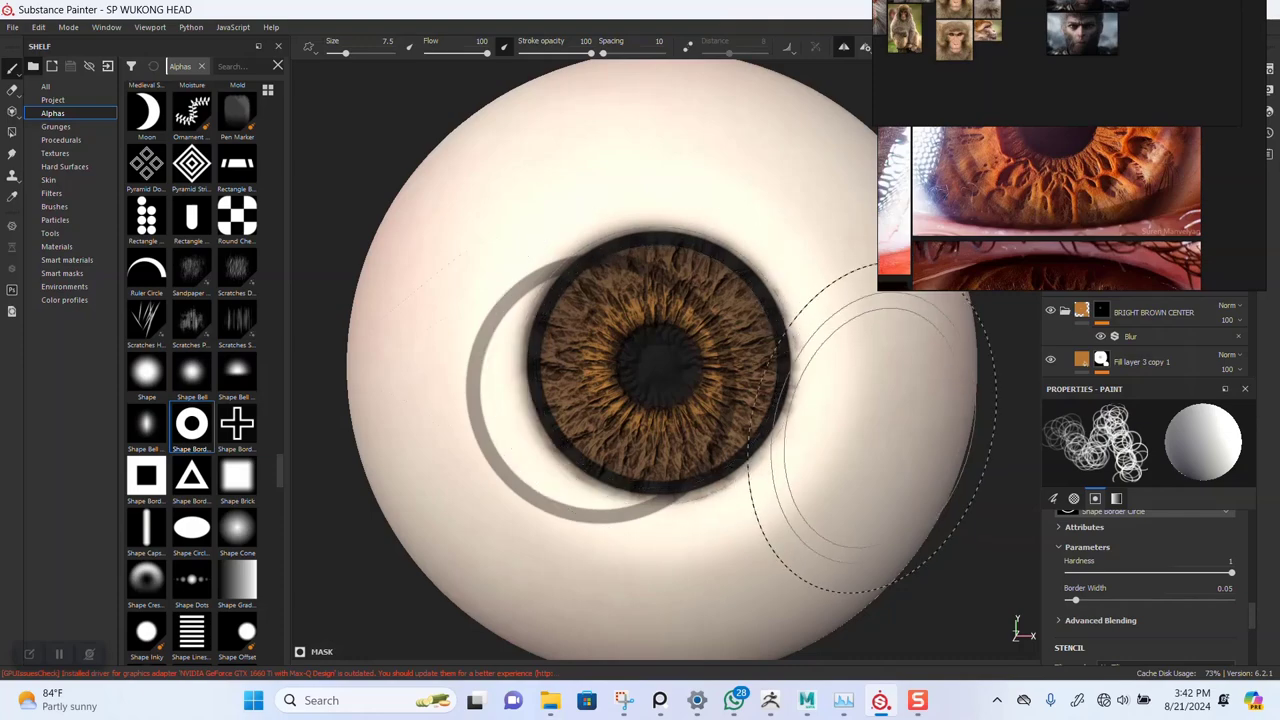
pyautogui.moveTo(748, 427)
pyautogui.keyDown('alt'); pyautogui.mouseDown()
pyautogui.moveTo(837, 457)
pyautogui.moveTo(738, 427)
pyautogui.mouseUp(); pyautogui.keyUp('alt')
pyautogui.moveTo(742, 435)
pyautogui.keyDown('alt'); pyautogui.mouseDown(button='right')
pyautogui.moveTo(769, 560)
pyautogui.moveTo(740, 595)
pyautogui.moveTo(630, 352)
pyautogui.mouseUp(button='right'); pyautogui.keyUp('alt')
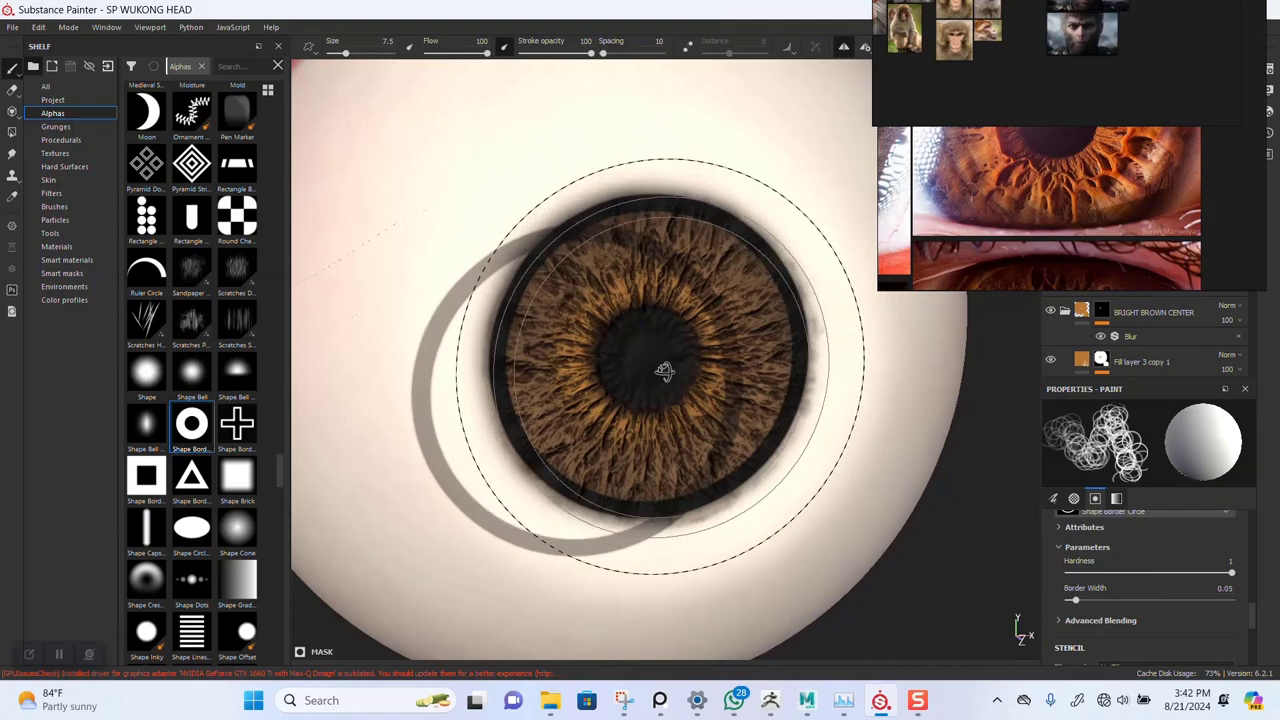
pyautogui.moveTo(664, 371)
pyautogui.keyDown('alt'); pyautogui.mouseDown()
pyautogui.moveTo(840, 406)
pyautogui.moveTo(640, 326)
pyautogui.mouseUp(); pyautogui.keyUp('alt')
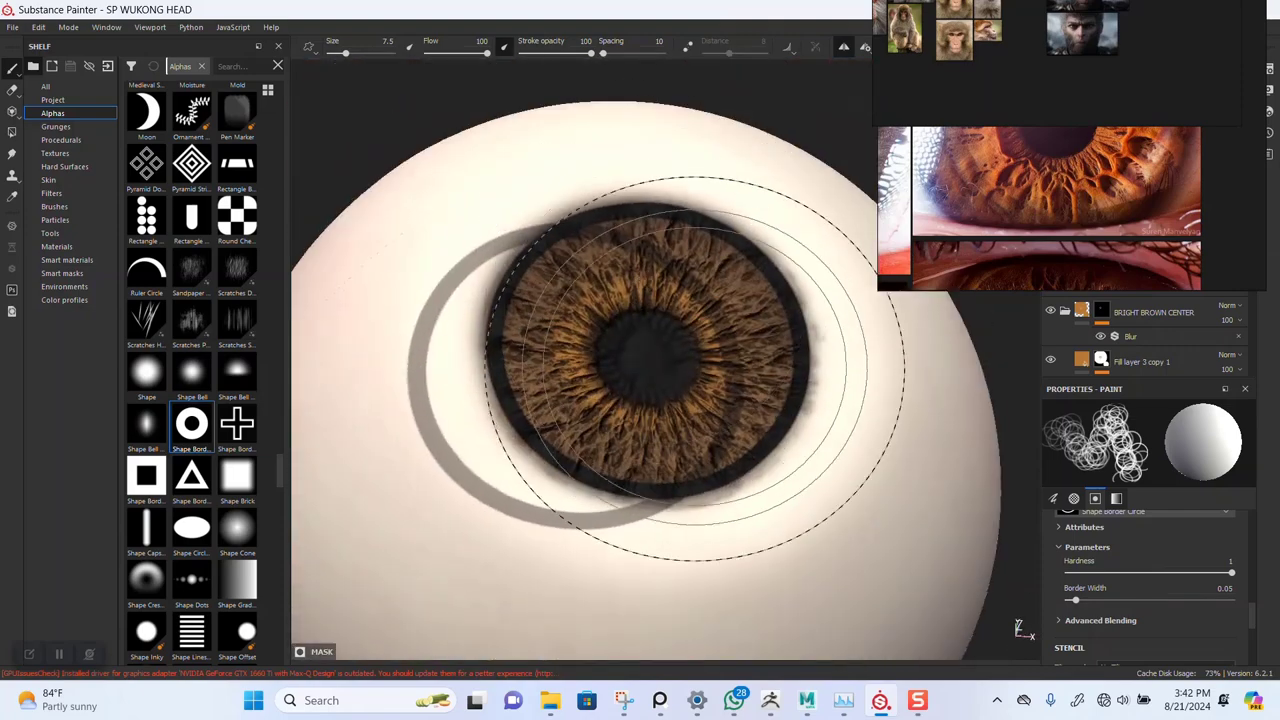
pyautogui.moveTo(695, 369)
pyautogui.keyDown('alt'); pyautogui.mouseDown()
pyautogui.moveTo(770, 440)
pyautogui.moveTo(698, 458)
pyautogui.moveTo(663, 271)
pyautogui.moveTo(646, 331)
pyautogui.moveTo(694, 335)
pyautogui.moveTo(628, 328)
pyautogui.mouseUp(); pyautogui.keyUp('alt')
pyautogui.keyDown('alt'); pyautogui.moveTo(698, 318); pyautogui.dragTo(611, 288, button='right'); pyautogui.keyUp('alt')
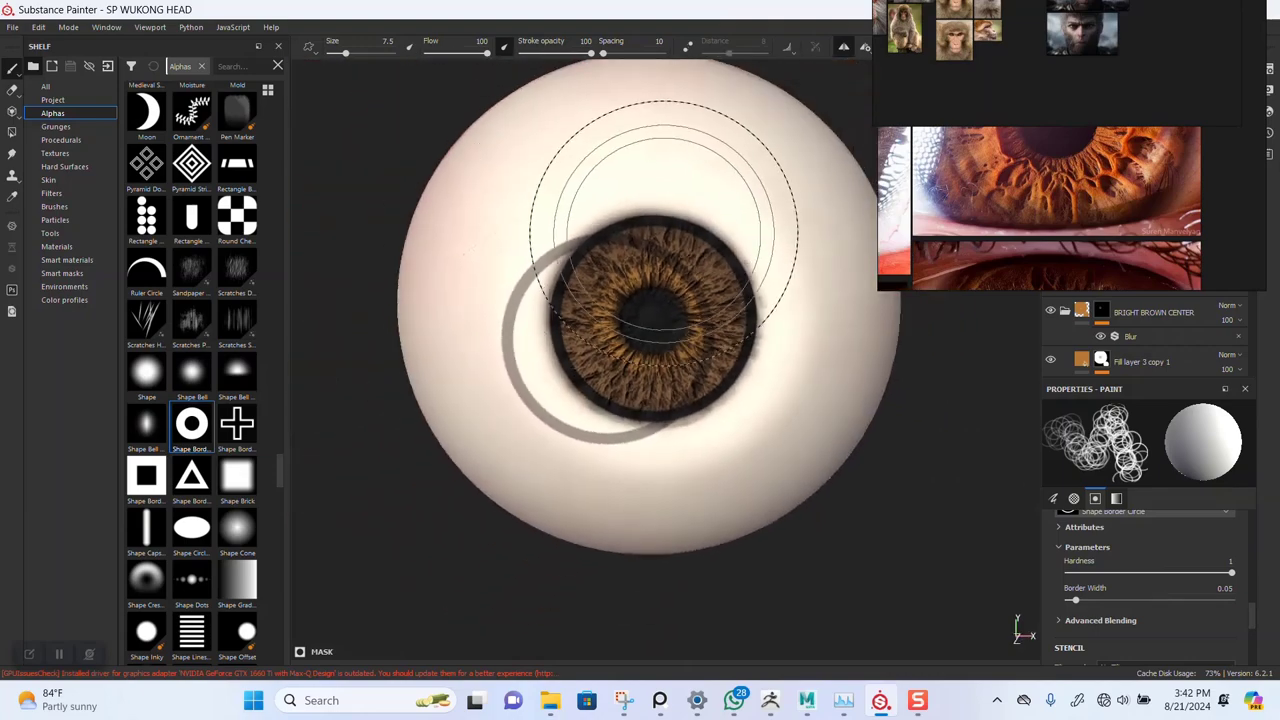
pyautogui.scroll(3, 603, 250)
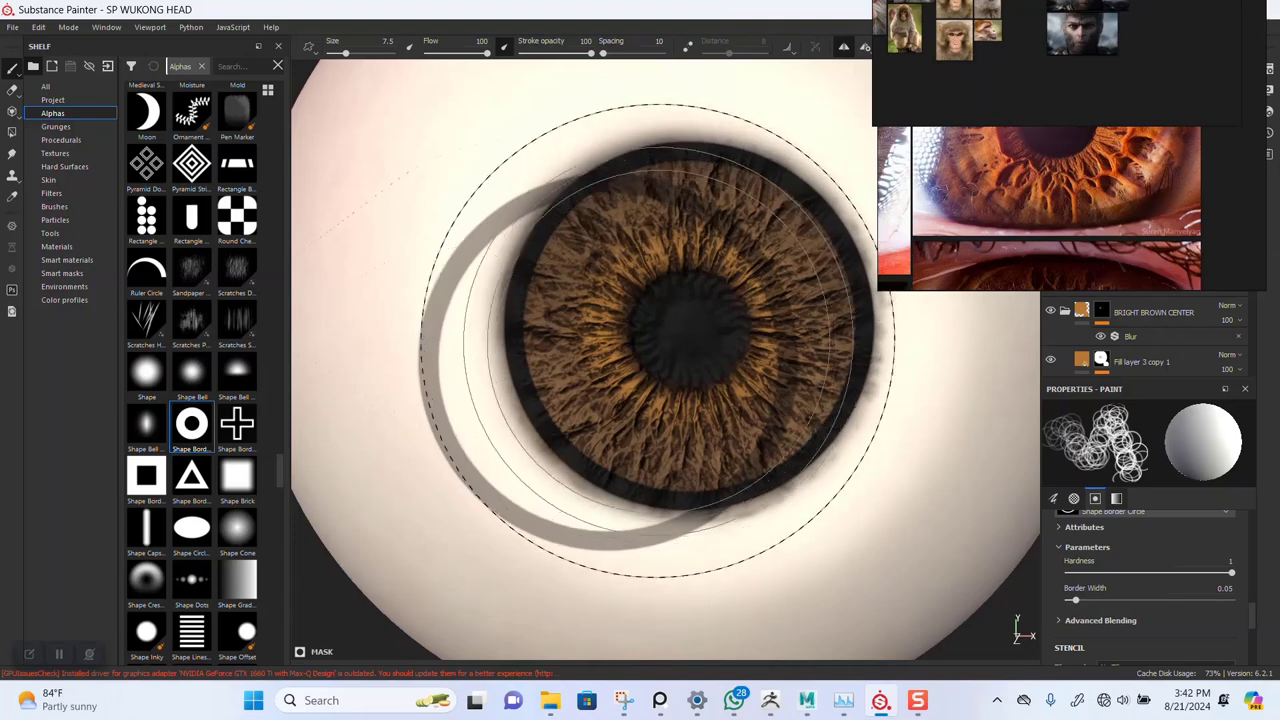
# - Move the eye reference and the reference board aside to uncover the layer stack, keeping the iris in view
pyautogui.scroll(-2, 510, 280)
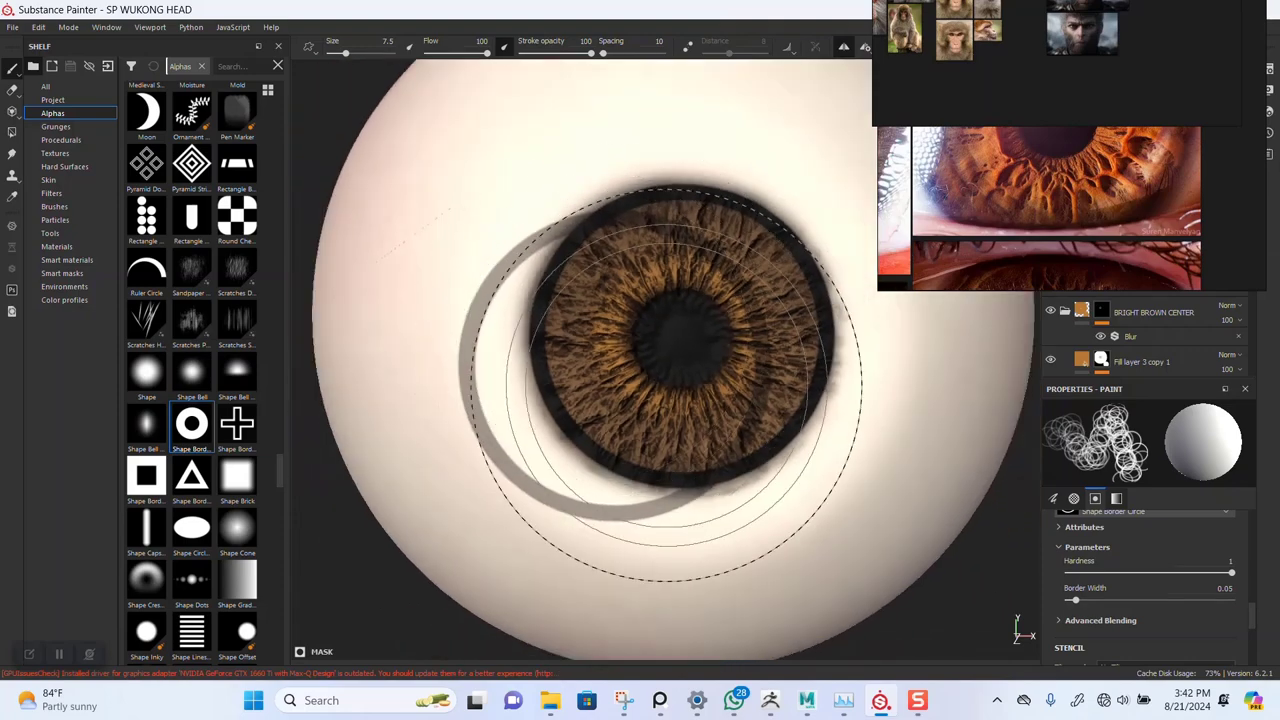
pyautogui.keyDown('alt'); pyautogui.moveTo(667, 385); pyautogui.dragTo(600, 390, button='middle'); pyautogui.keyUp('alt')
pyautogui.moveTo(1070, 210); pyautogui.dragTo(258, 164, button='right')
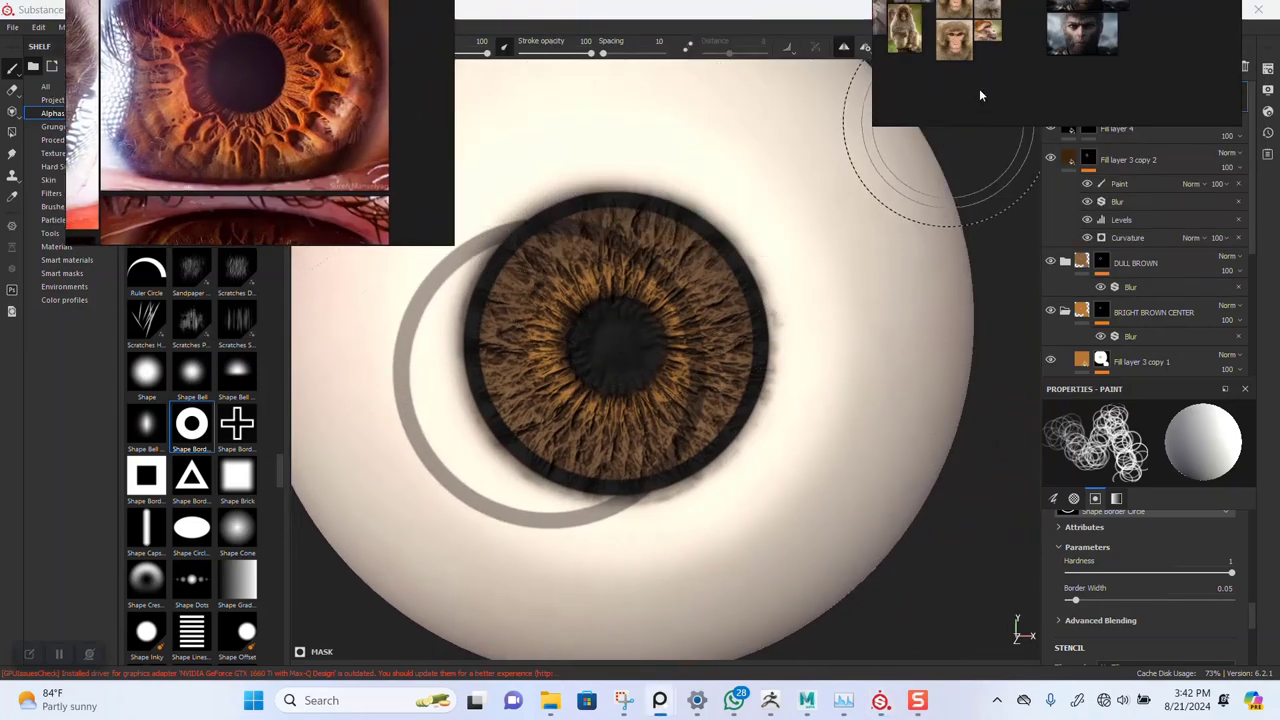
pyautogui.moveTo(980, 91); pyautogui.dragTo(822, 5, button='right')
pyautogui.keyDown('alt'); pyautogui.moveTo(825, 215); pyautogui.dragTo(892, 218, button='middle'); pyautogui.keyUp('alt')
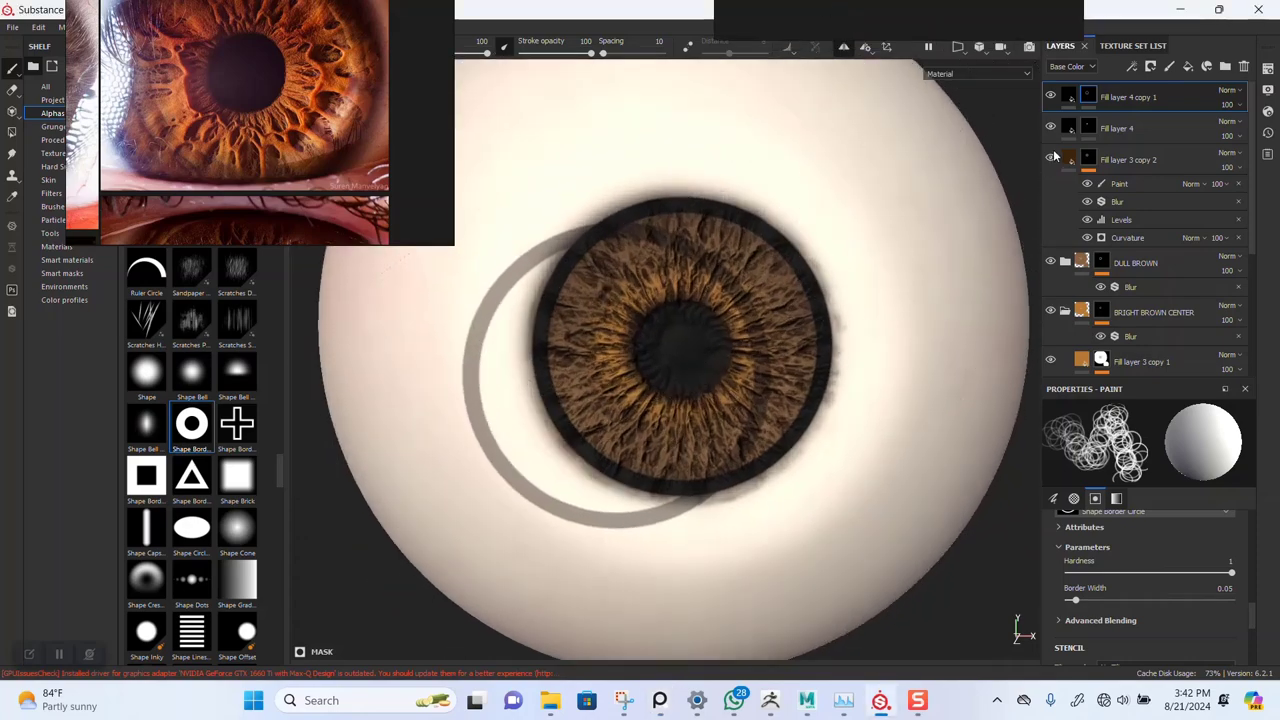
# - On the mask of Fill layer 4 copy 1, set up a much smaller brush painting black with the soft Shape alpha
pyautogui.click(1087, 97)
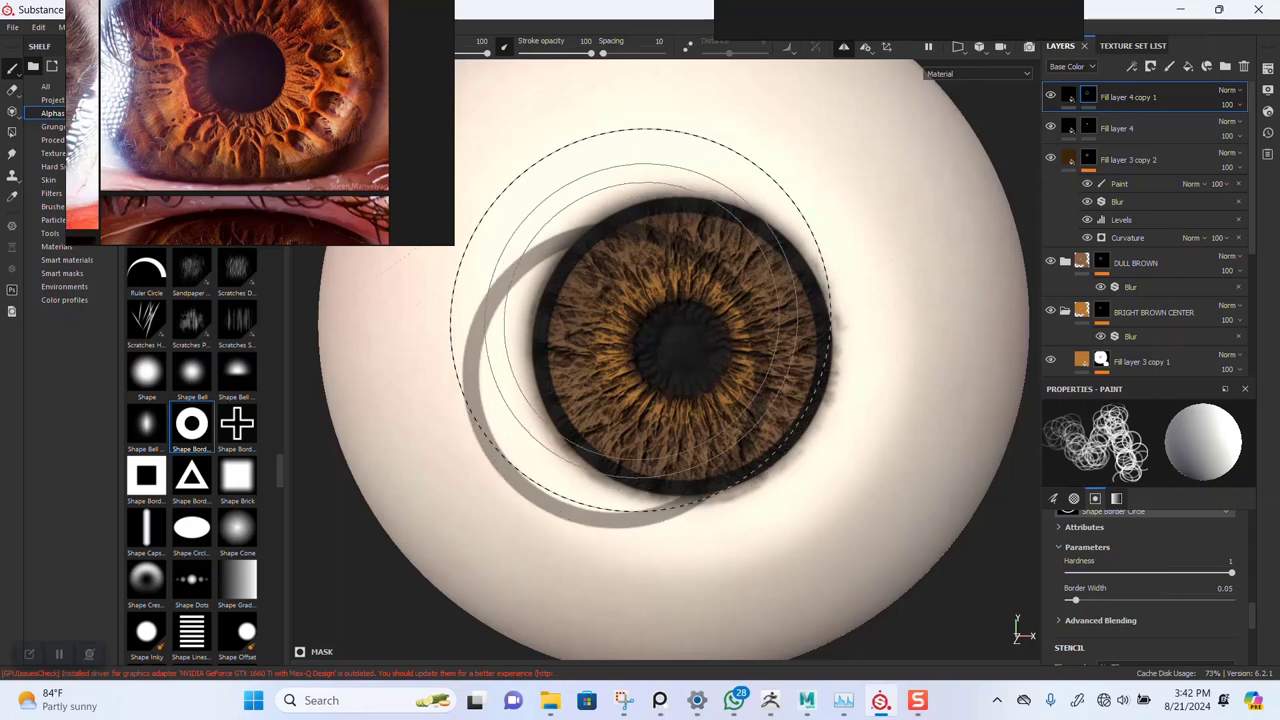
pyautogui.press('[')
pyautogui.press('[')
pyautogui.press('[')
pyautogui.press('[')
pyautogui.press('[')
pyautogui.press('[')
pyautogui.press('[')
pyautogui.press('[')
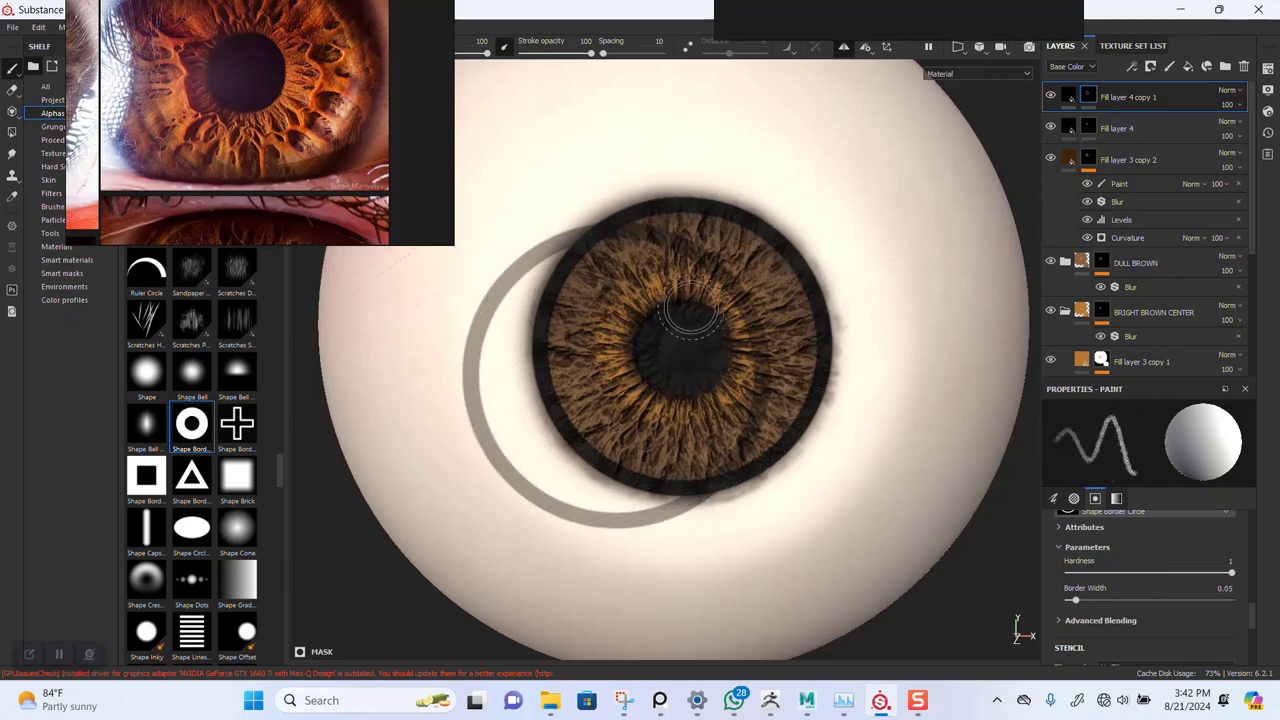
pyautogui.press('x')
pyautogui.keyDown('alt'); pyautogui.moveTo(691, 301); pyautogui.dragTo(737, 337, button='right'); pyautogui.keyUp('alt')
pyautogui.keyDown('alt'); pyautogui.moveTo(778, 400); pyautogui.dragTo(709, 332, button='right'); pyautogui.keyUp('alt')
pyautogui.moveTo(709, 332)
pyautogui.keyDown('alt'); pyautogui.mouseDown(button='middle')
pyautogui.moveTo(502, 312)
pyautogui.moveTo(350, 334)
pyautogui.mouseUp(button='middle'); pyautogui.keyUp('alt')
pyautogui.keyDown('alt'); pyautogui.moveTo(725, 372); pyautogui.dragTo(750, 319, button='middle'); pyautogui.keyUp('alt')
pyautogui.keyDown('alt'); pyautogui.moveTo(520, 360); pyautogui.dragTo(752, 349, button='middle'); pyautogui.keyUp('alt')
pyautogui.keyDown('alt'); pyautogui.moveTo(752, 349); pyautogui.dragTo(714, 551, button='right'); pyautogui.keyUp('alt')
pyautogui.keyDown('alt'); pyautogui.moveTo(622, 290); pyautogui.dragTo(714, 343, button='middle'); pyautogui.keyUp('alt')
pyautogui.keyDown('alt'); pyautogui.moveTo(714, 343); pyautogui.dragTo(727, 377, button='right'); pyautogui.keyUp('alt')
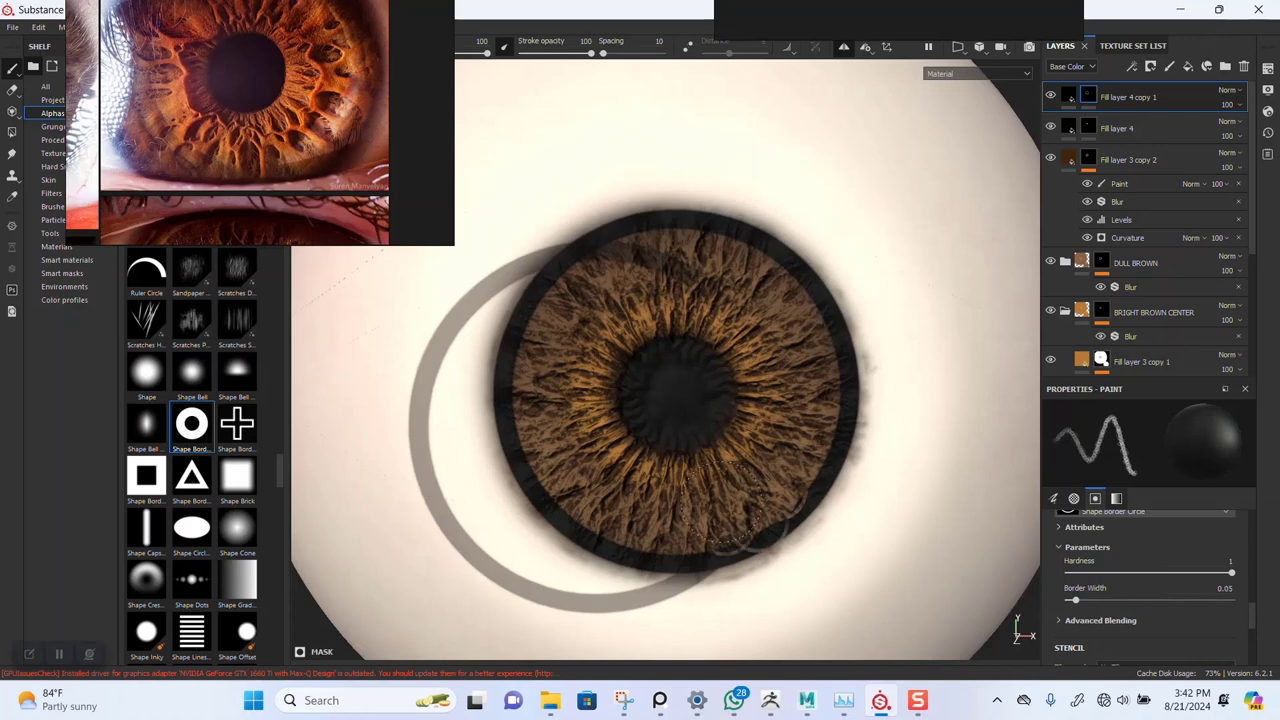
pyautogui.scroll(4, 712, 375)
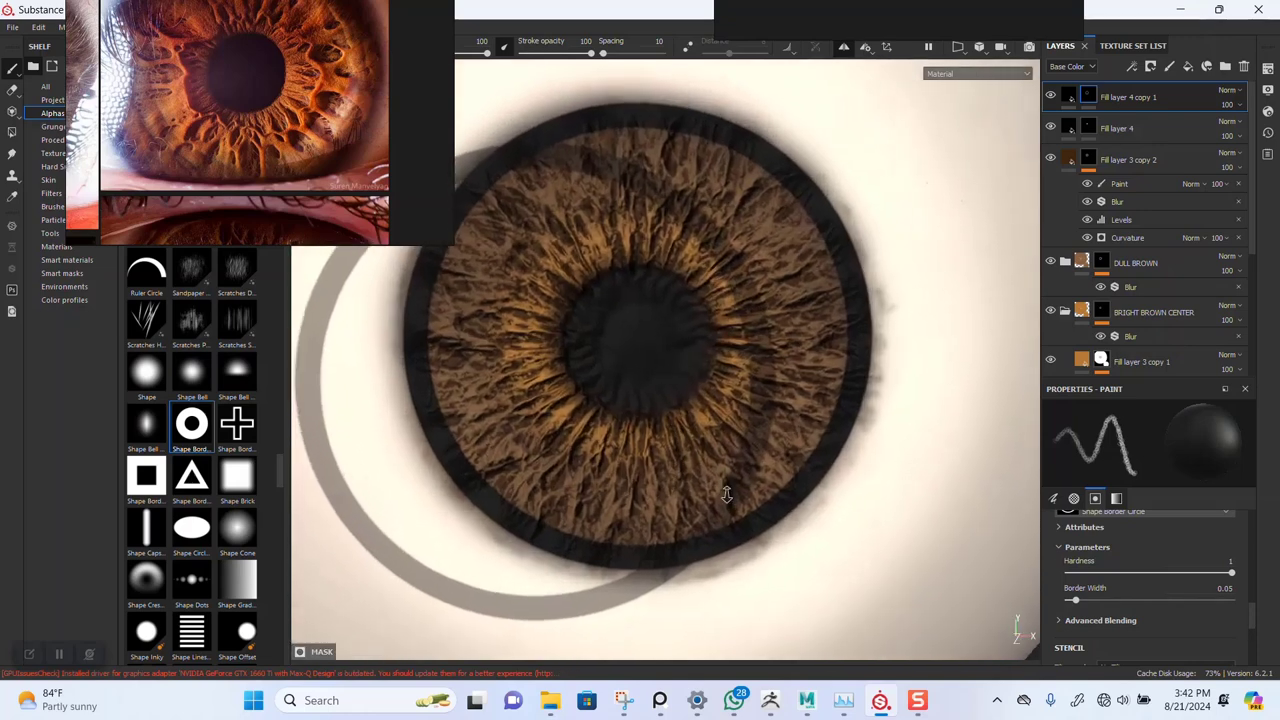
pyautogui.click(150, 375)
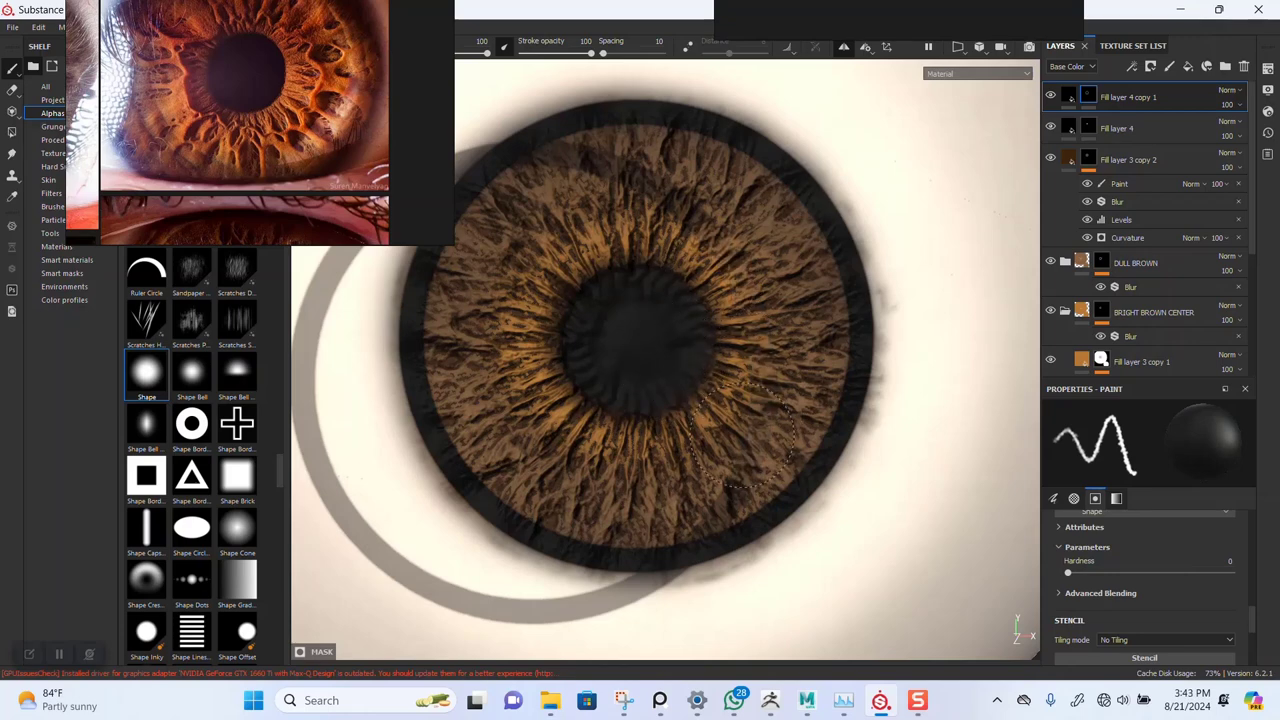
# - Erase the upper part of the stray grey ring beside the iris from the mask of Fill layer 4 copy 1
pyautogui.keyDown('alt'); pyautogui.moveTo(733, 498); pyautogui.dragTo(713, 375); pyautogui.keyUp('alt')
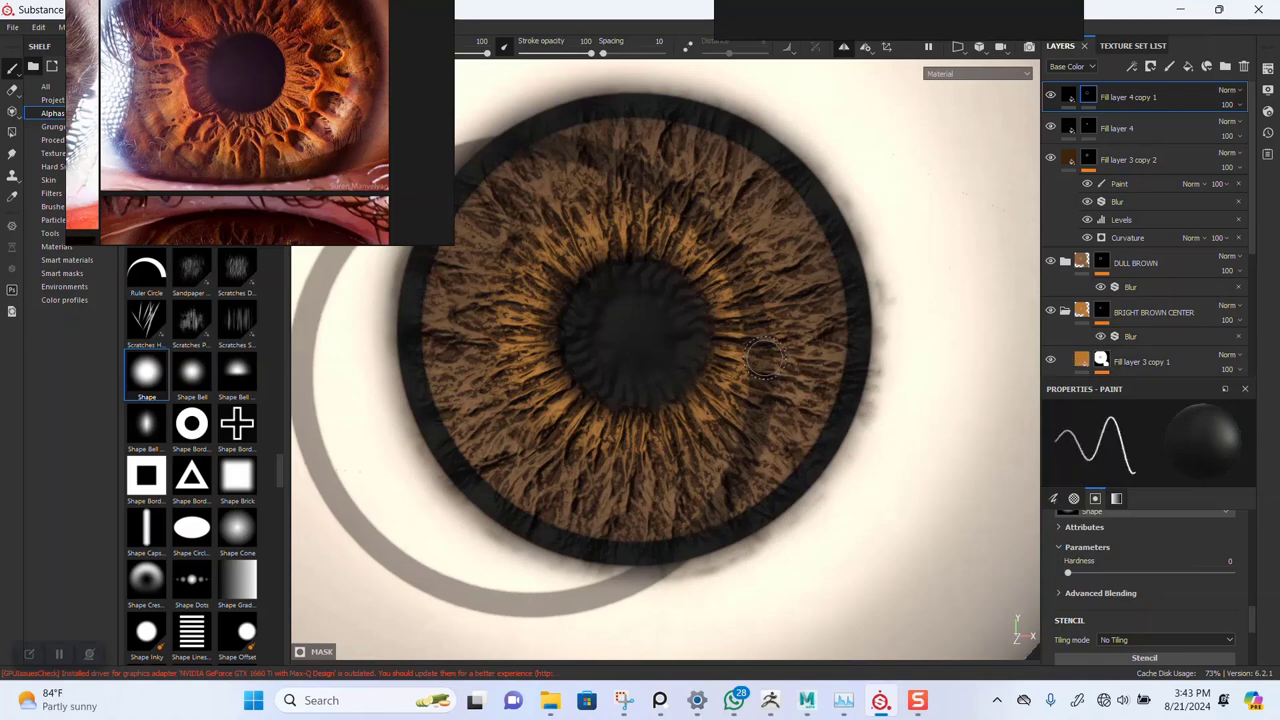
pyautogui.scroll(5, 770, 365)
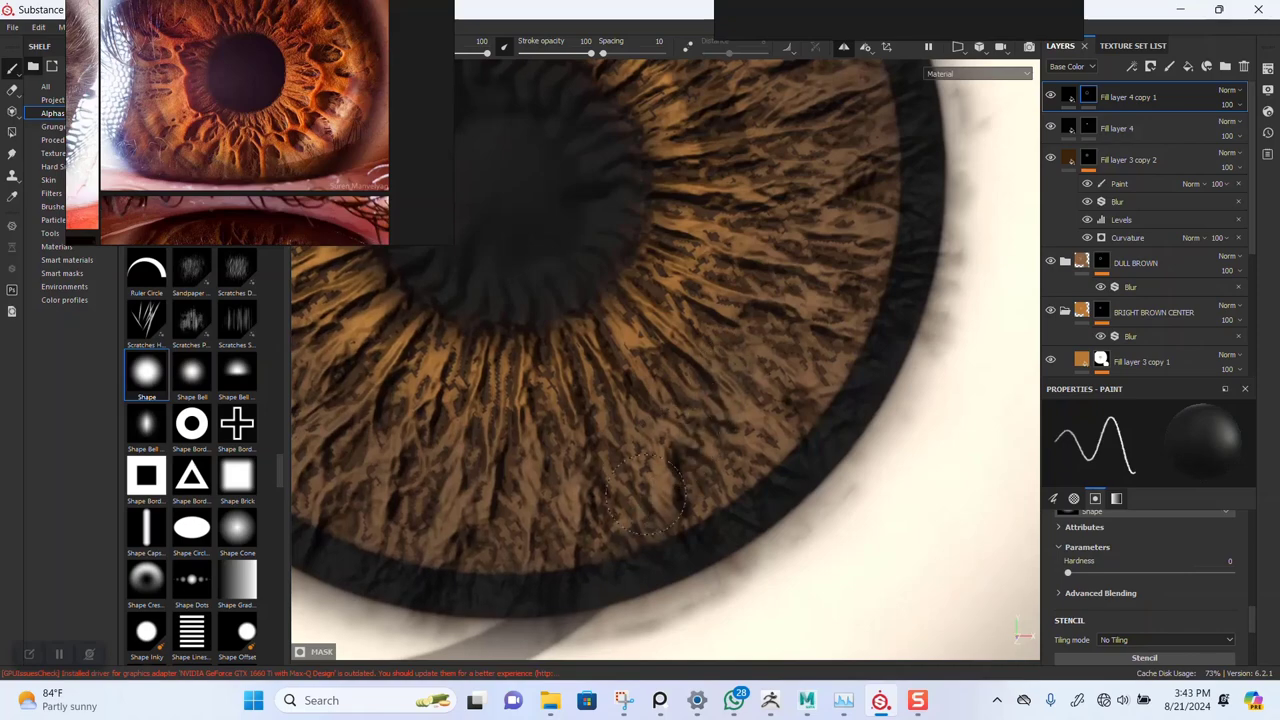
pyautogui.keyDown('alt'); pyautogui.moveTo(702, 386); pyautogui.dragTo(702, 221); pyautogui.keyUp('alt')
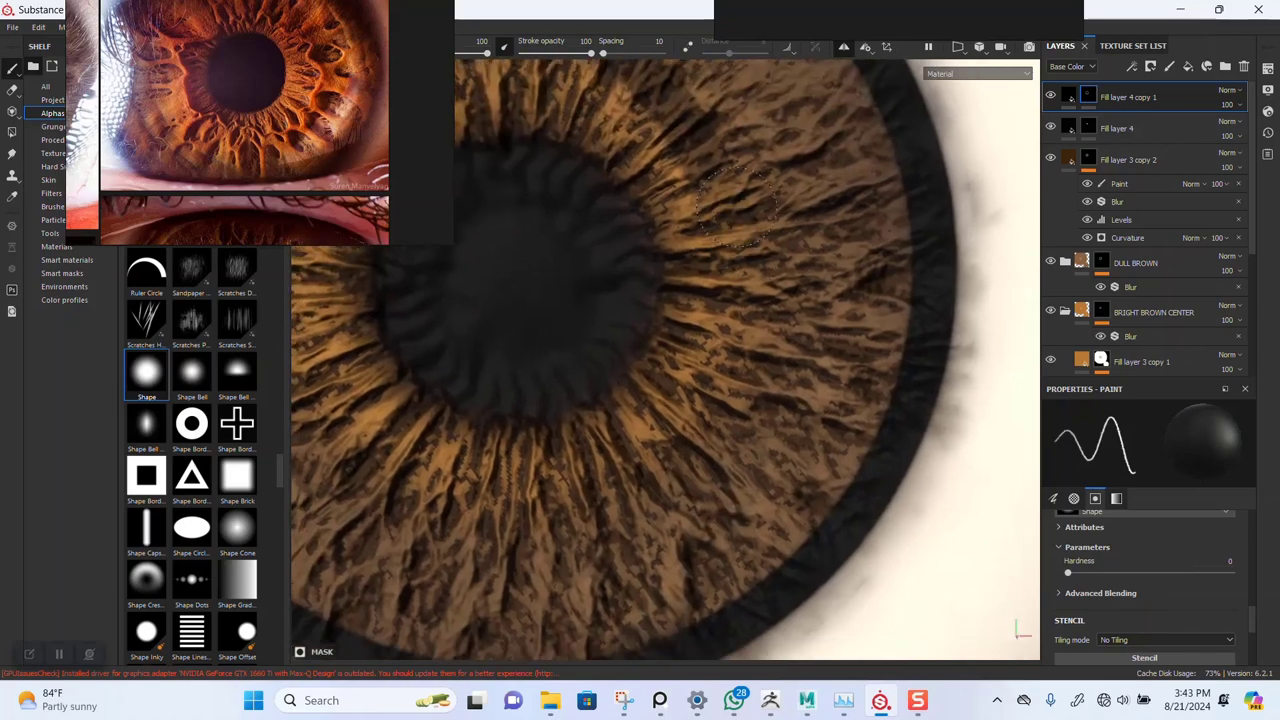
pyautogui.keyDown('alt'); pyautogui.moveTo(684, 127); pyautogui.dragTo(743, 266, button='middle'); pyautogui.keyUp('alt')
pyautogui.scroll(-1, 741, 285)
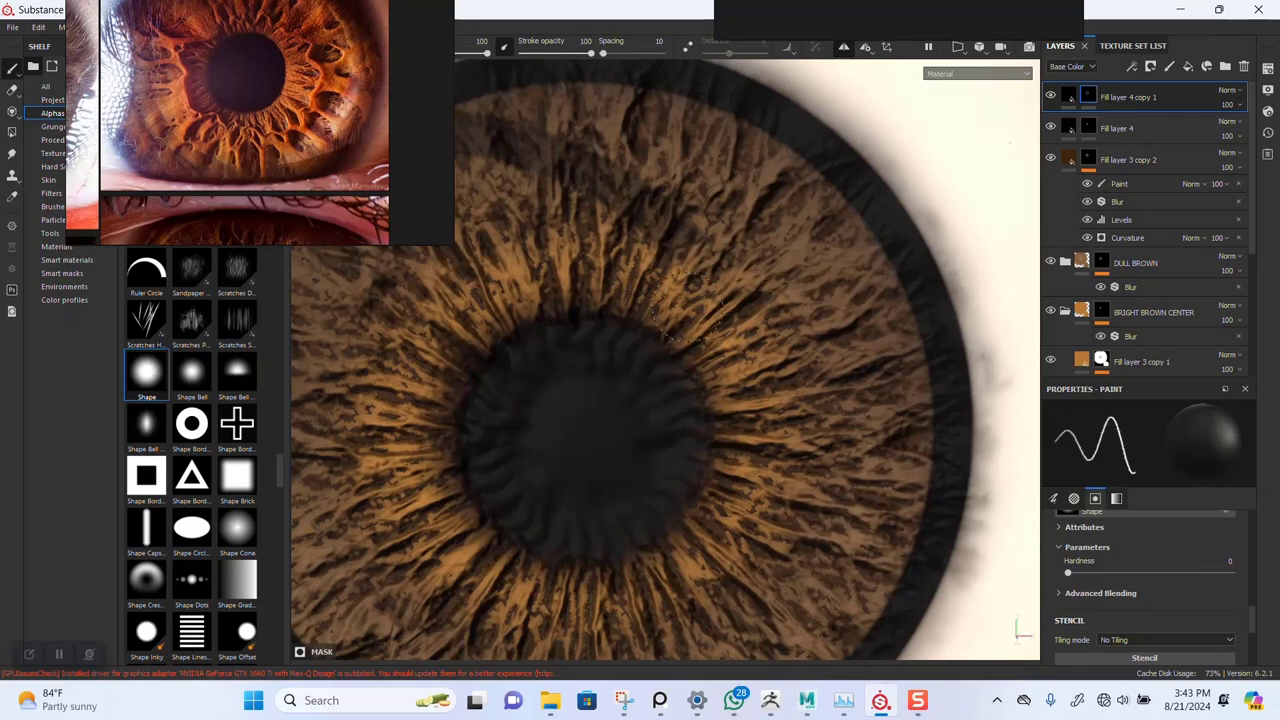
pyautogui.keyDown('alt'); pyautogui.moveTo(634, 183); pyautogui.dragTo(814, 303); pyautogui.keyUp('alt')
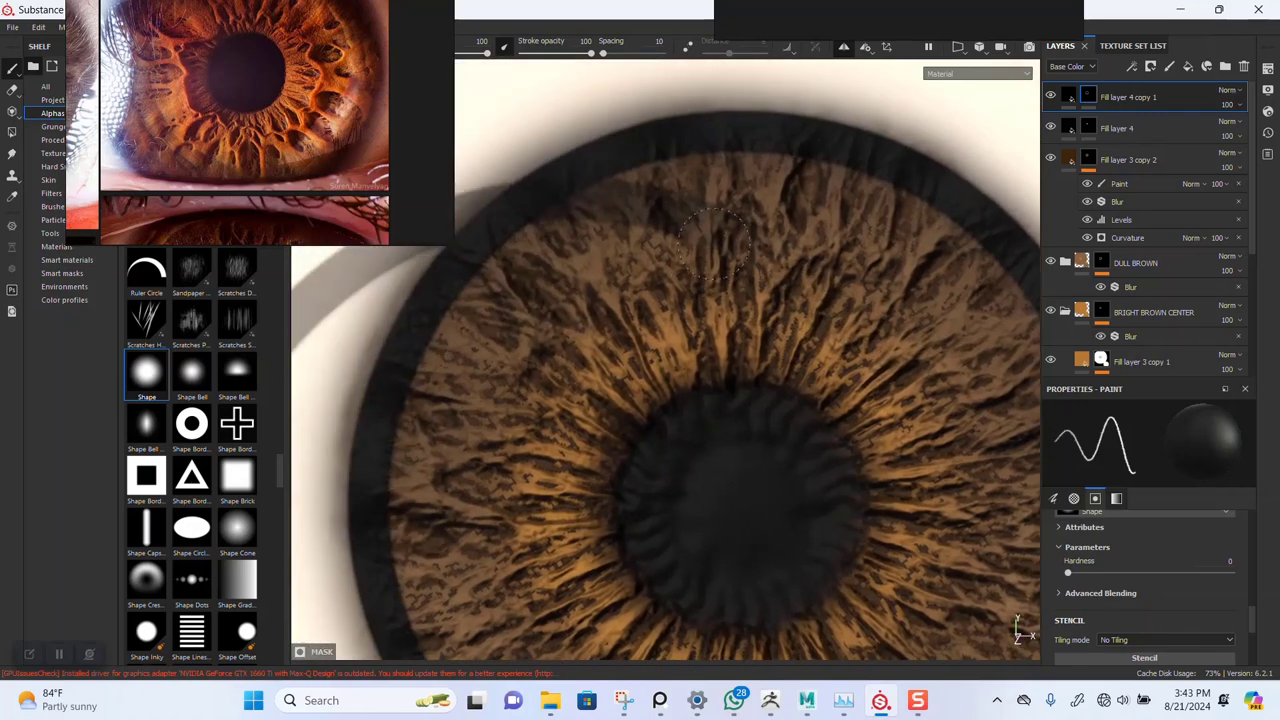
pyautogui.keyDown('alt'); pyautogui.moveTo(638, 283); pyautogui.dragTo(693, 256, button='middle'); pyautogui.keyUp('alt')
pyautogui.keyDown('alt'); pyautogui.moveTo(693, 256); pyautogui.dragTo(600, 150); pyautogui.keyUp('alt')
pyautogui.keyDown('alt'); pyautogui.moveTo(570, 120); pyautogui.dragTo(632, 204, button='middle'); pyautogui.keyUp('alt')
pyautogui.moveTo(662, 165)
pyautogui.mouseDown()
pyautogui.moveTo(631, 217)
pyautogui.moveTo(686, 174)
pyautogui.moveTo(637, 194)
pyautogui.moveTo(652, 190)
pyautogui.moveTo(543, 277)
pyautogui.moveTo(550, 323)
pyautogui.mouseUp()
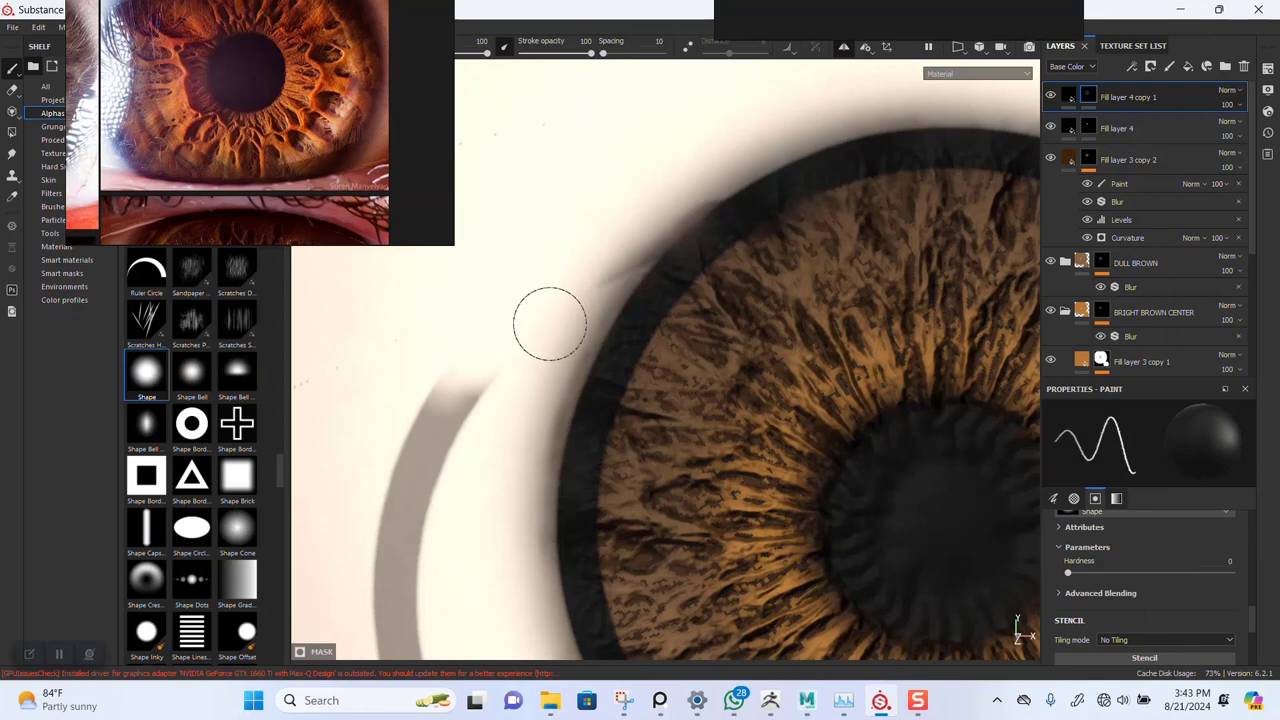
pyautogui.moveTo(478, 352)
pyautogui.mouseDown()
pyautogui.moveTo(426, 466)
pyautogui.moveTo(466, 374)
pyautogui.moveTo(411, 558)
pyautogui.mouseUp()
# - Erase the remaining lower part of the stray ring down to where it meets the iris edge
pyautogui.keyDown('alt'); pyautogui.moveTo(527, 304); pyautogui.dragTo(680, 76, button='middle'); pyautogui.keyUp('alt')
pyautogui.moveTo(556, 377); pyautogui.dragTo(544, 382)
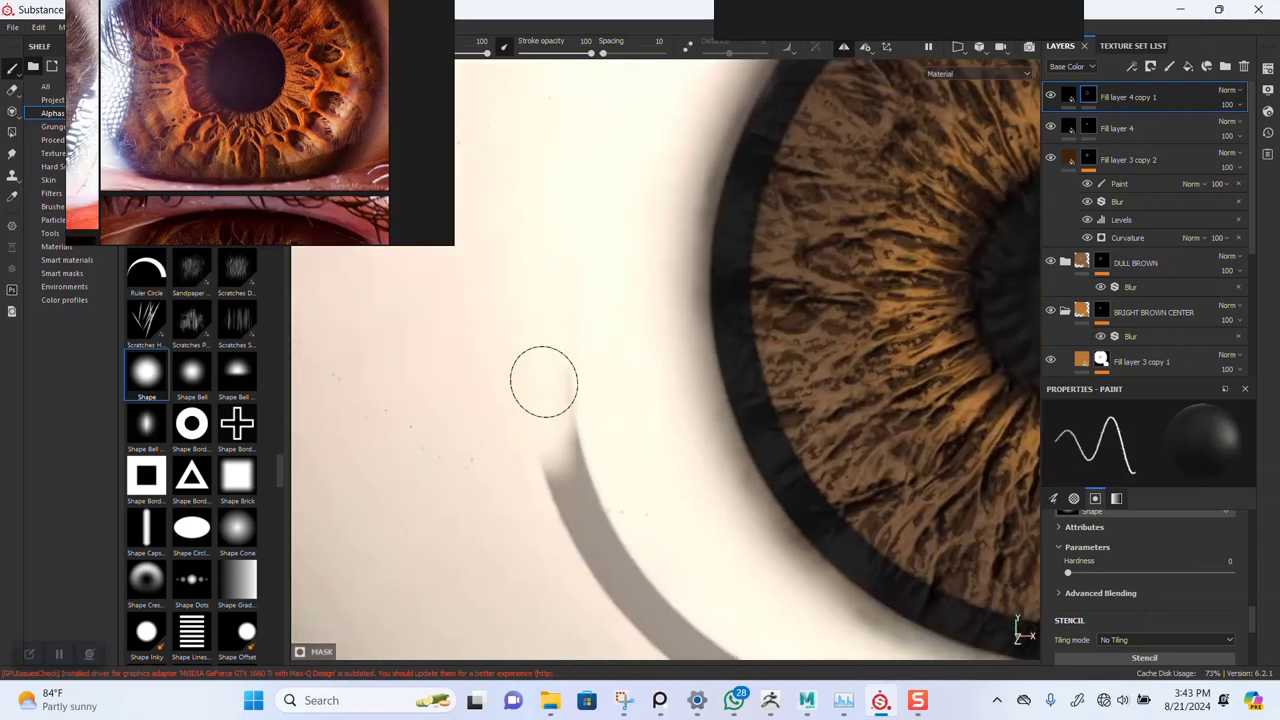
pyautogui.moveTo(533, 406)
pyautogui.keyDown('ctrl'); pyautogui.mouseDown(button='right')
pyautogui.moveTo(509, 386)
pyautogui.moveTo(528, 371)
pyautogui.moveTo(538, 395)
pyautogui.mouseUp(button='right'); pyautogui.keyUp('ctrl')
pyautogui.moveTo(538, 396); pyautogui.dragTo(564, 510)
pyautogui.keyDown('alt'); pyautogui.moveTo(560, 465); pyautogui.dragTo(530, 237, button='middle'); pyautogui.keyUp('alt')
pyautogui.moveTo(562, 322)
pyautogui.mouseDown()
pyautogui.moveTo(575, 400)
pyautogui.moveTo(588, 365)
pyautogui.moveTo(646, 451)
pyautogui.moveTo(729, 491)
pyautogui.mouseUp()
pyautogui.keyDown('alt'); pyautogui.moveTo(700, 418); pyautogui.dragTo(542, 328, button='middle'); pyautogui.keyUp('alt')
pyautogui.moveTo(668, 438); pyautogui.dragTo(735, 482)
pyautogui.moveTo(778, 511)
pyautogui.keyDown('ctrl'); pyautogui.mouseDown(button='right')
pyautogui.moveTo(764, 518)
pyautogui.moveTo(763, 474)
pyautogui.mouseUp(button='right'); pyautogui.keyUp('ctrl')
pyautogui.moveTo(719, 429)
pyautogui.mouseDown()
pyautogui.moveTo(662, 435)
pyautogui.moveTo(902, 397)
pyautogui.mouseUp()
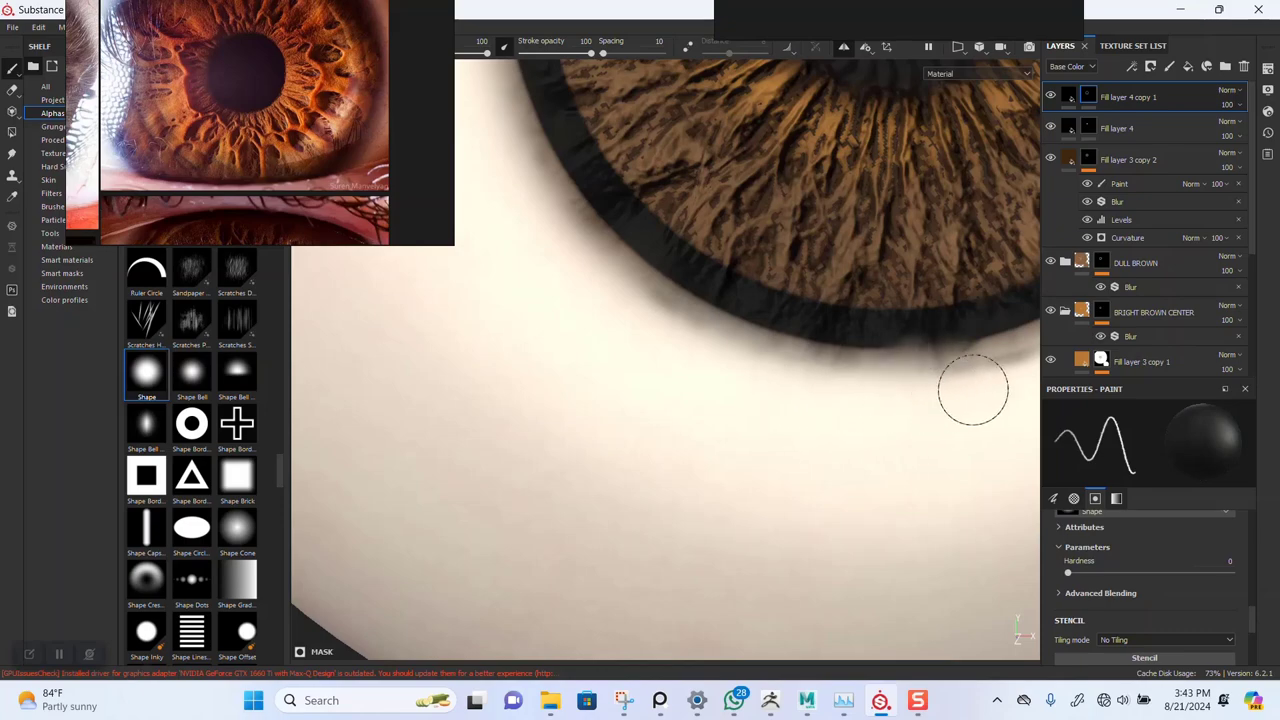
pyautogui.press('f')
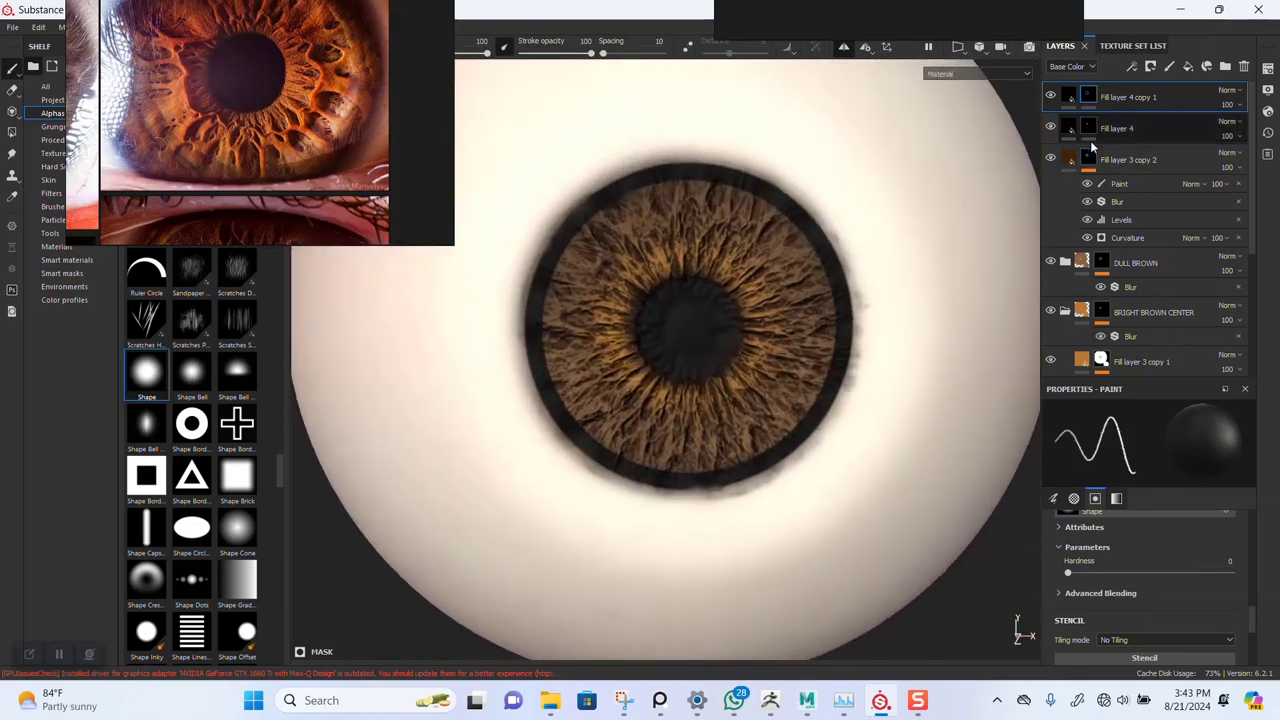
# - Add a Blur filter to the mask of Fill layer 4 copy 1 with a blur intensity of 1.78
pyautogui.click(1088, 96)
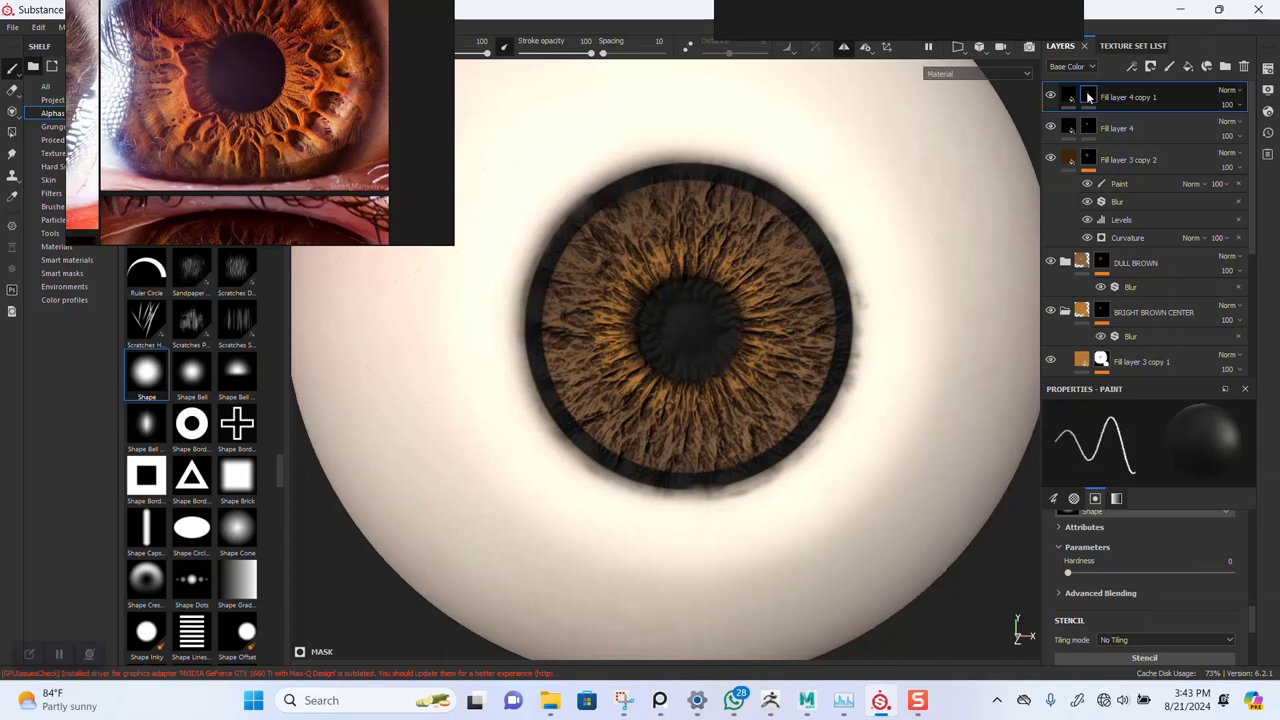
pyautogui.rightClick(1088, 96)
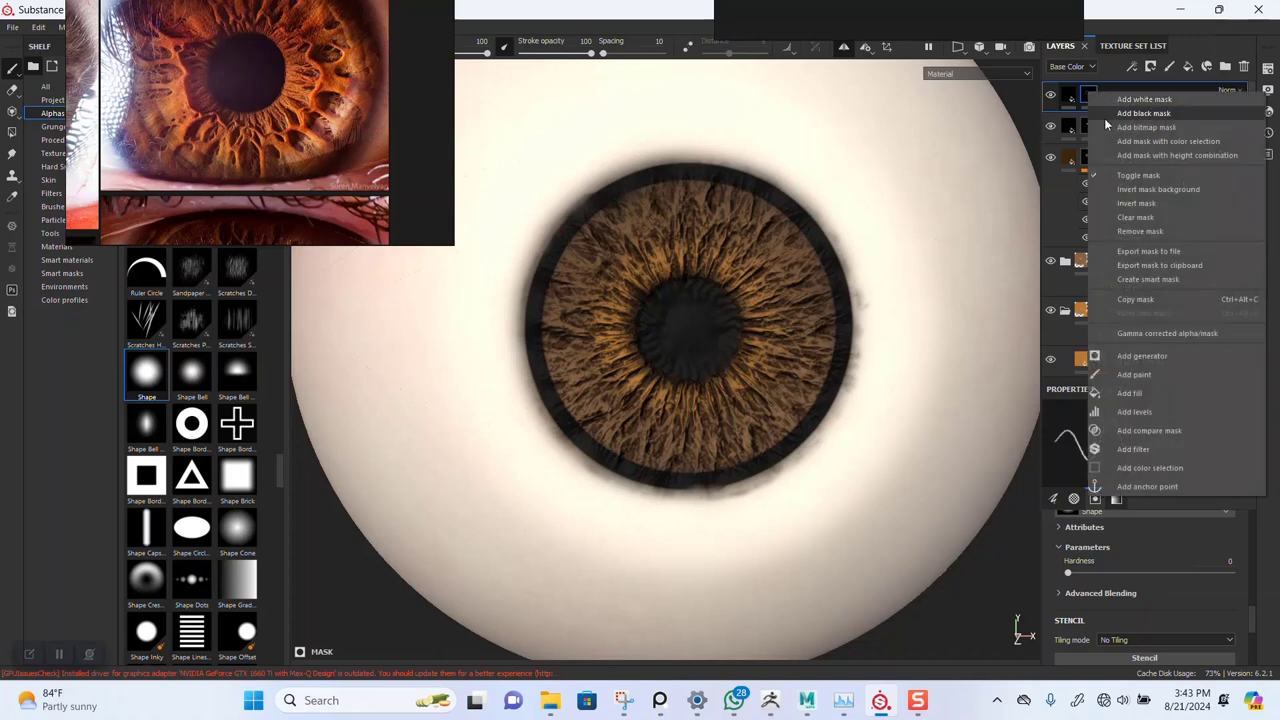
pyautogui.click(1133, 449)
pyautogui.click(1130, 439)
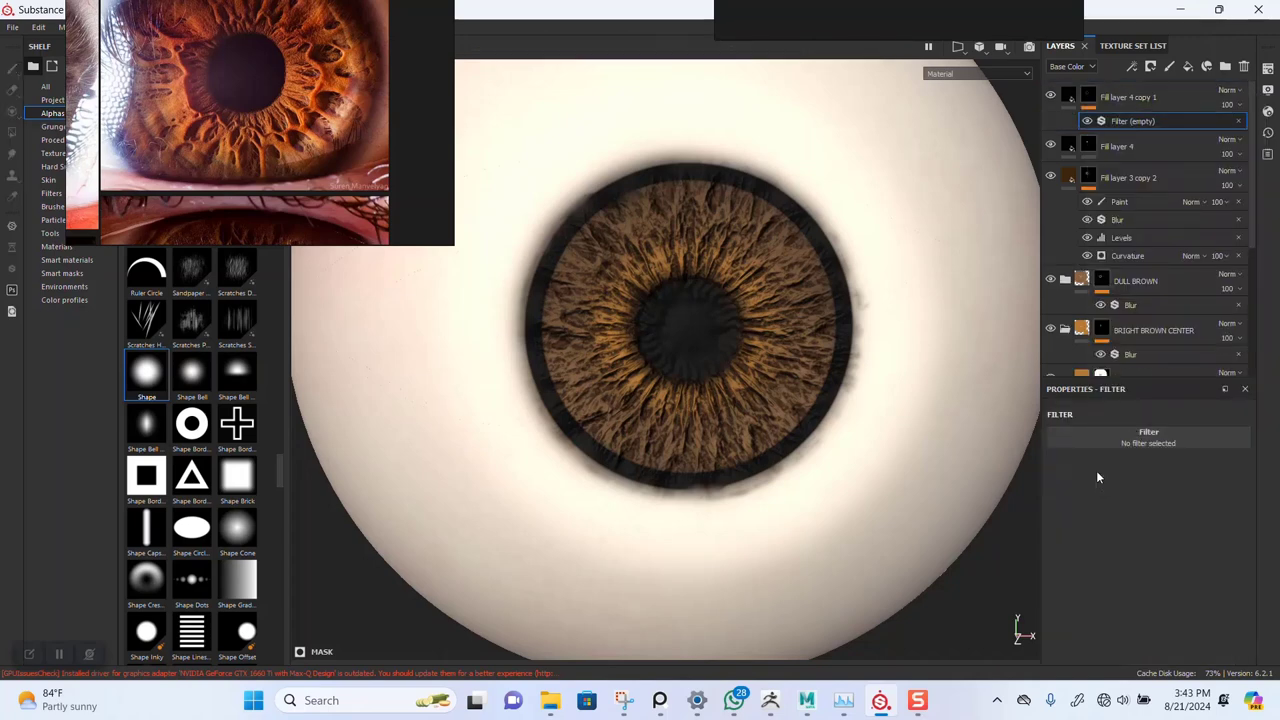
pyautogui.click(1092, 502)
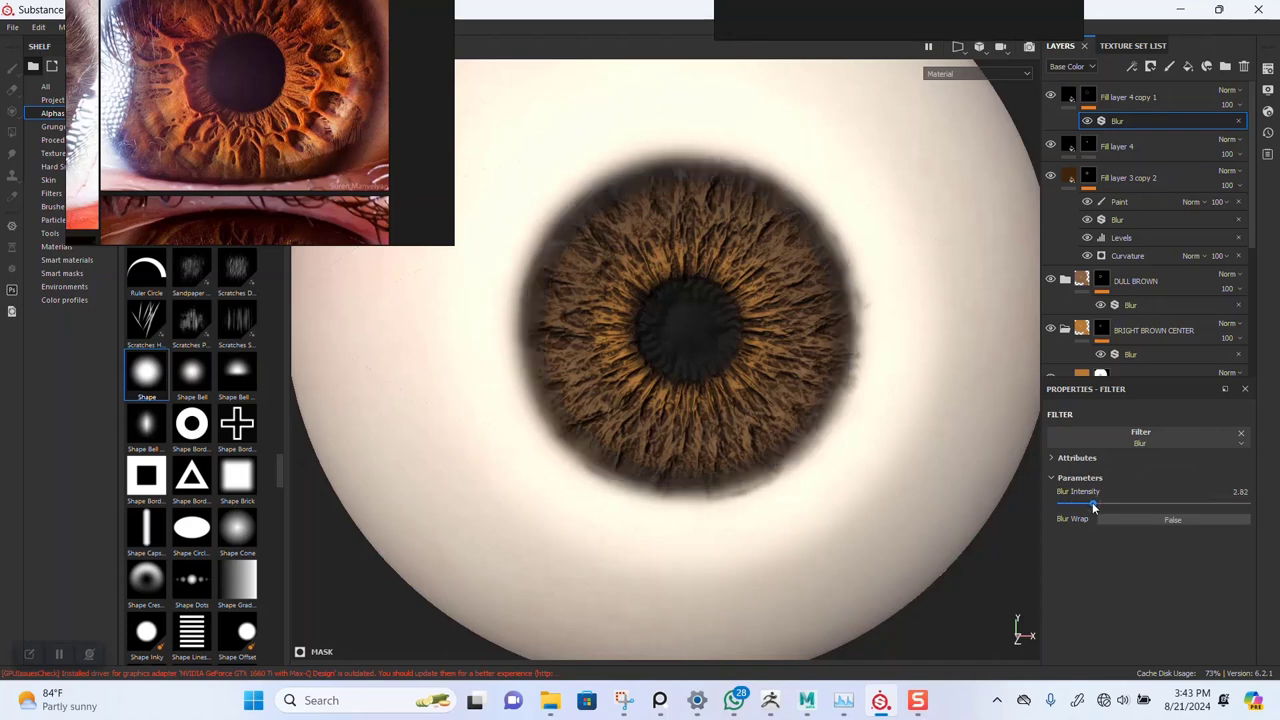
pyautogui.moveTo(1091, 501); pyautogui.dragTo(1081, 503)
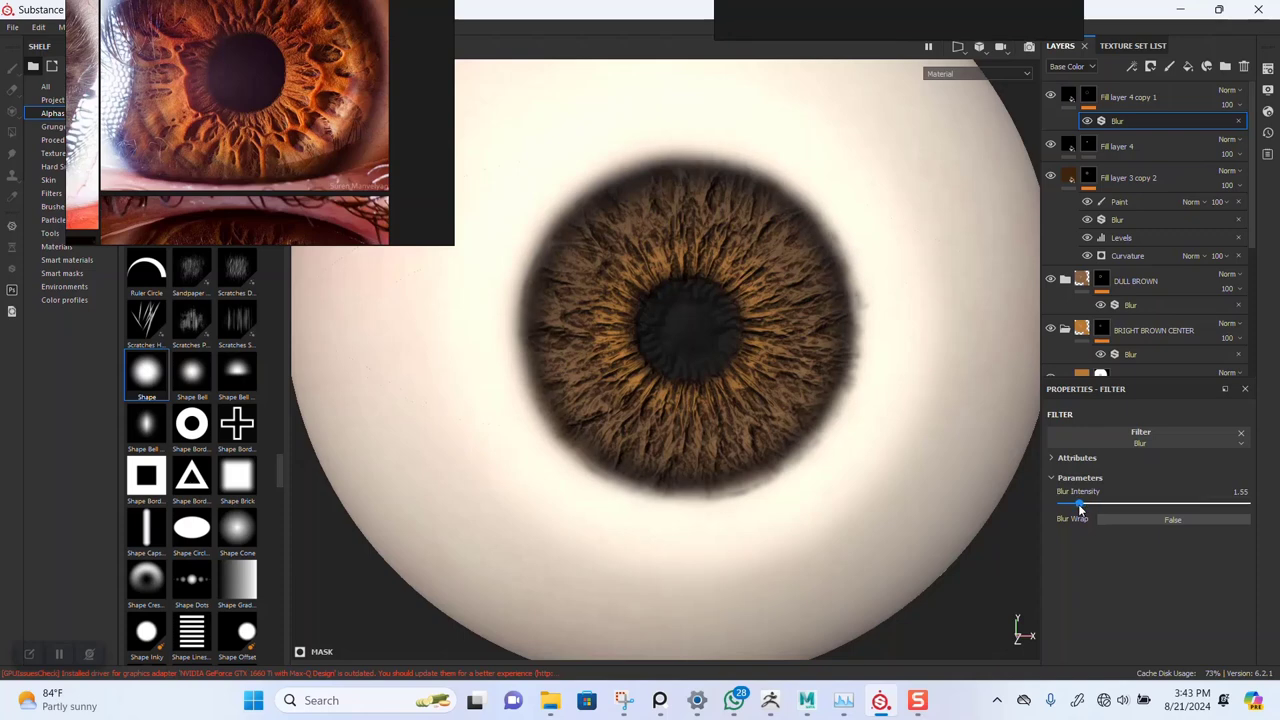
# - Examine the softened outer ring of the iris from near and far on the whole eyeball
pyautogui.scroll(-2, 831, 374)
pyautogui.scroll(-3, 789, 268)
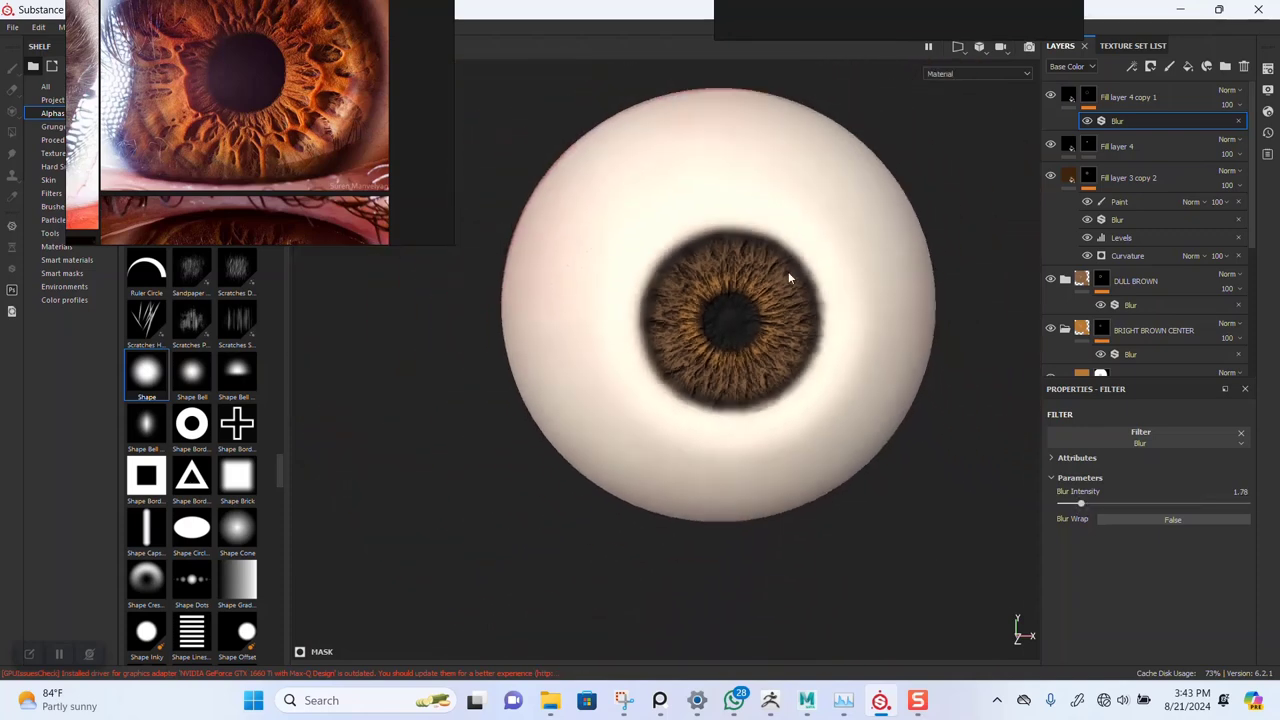
pyautogui.keyDown('alt'); pyautogui.moveTo(816, 280); pyautogui.dragTo(757, 345, button='middle'); pyautogui.keyUp('alt')
pyautogui.scroll(1, 757, 353)
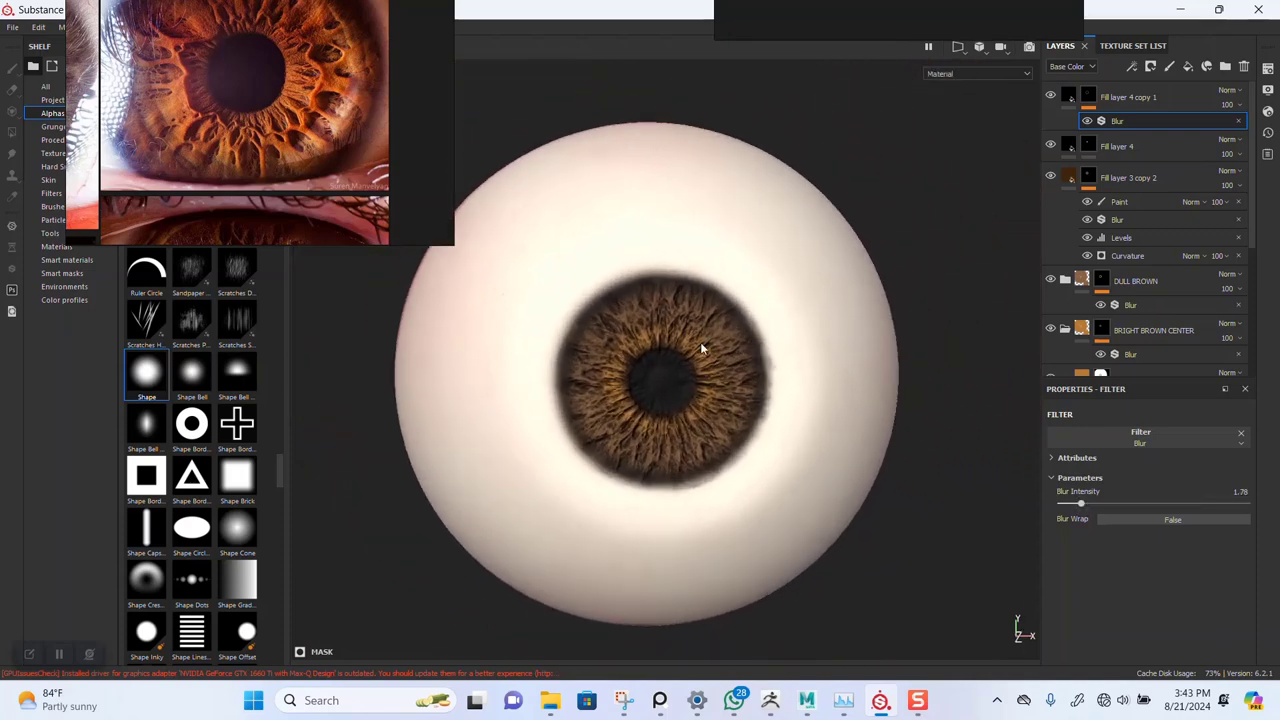
pyautogui.scroll(-2, 700, 342)
pyautogui.scroll(3, 714, 318)
pyautogui.scroll(-3, 726, 367)
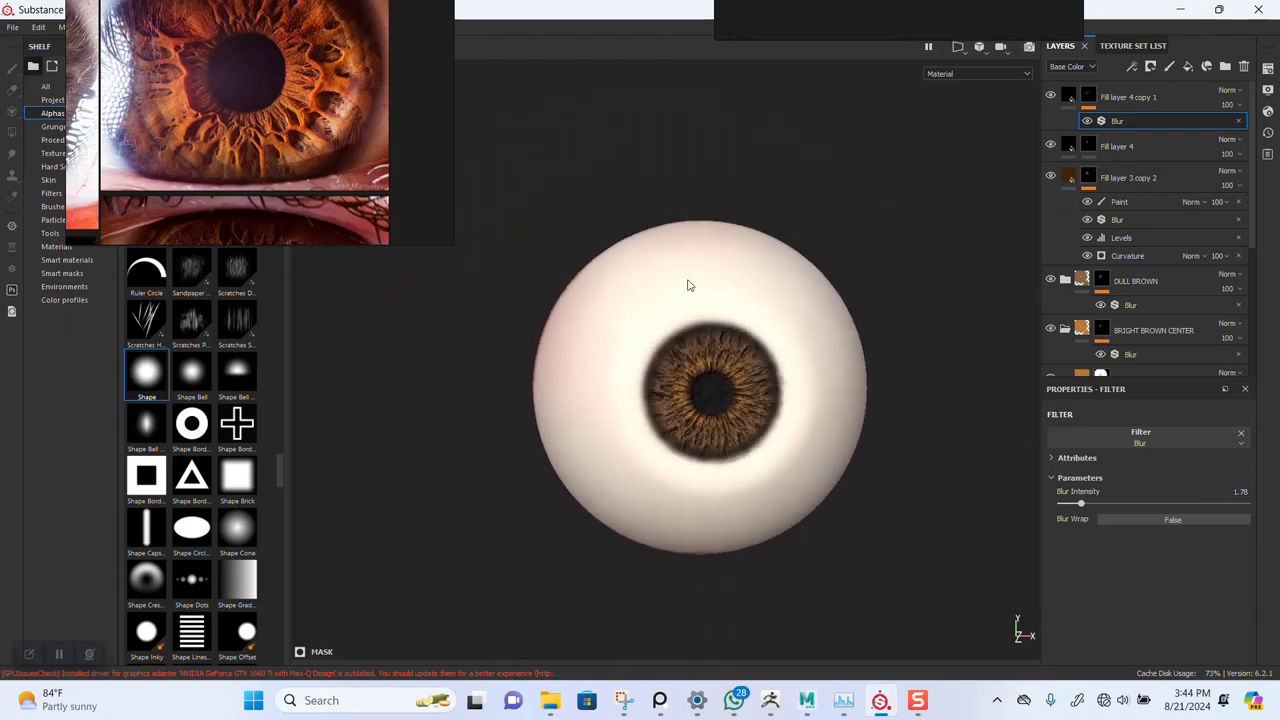
pyautogui.scroll(1, 746, 333)
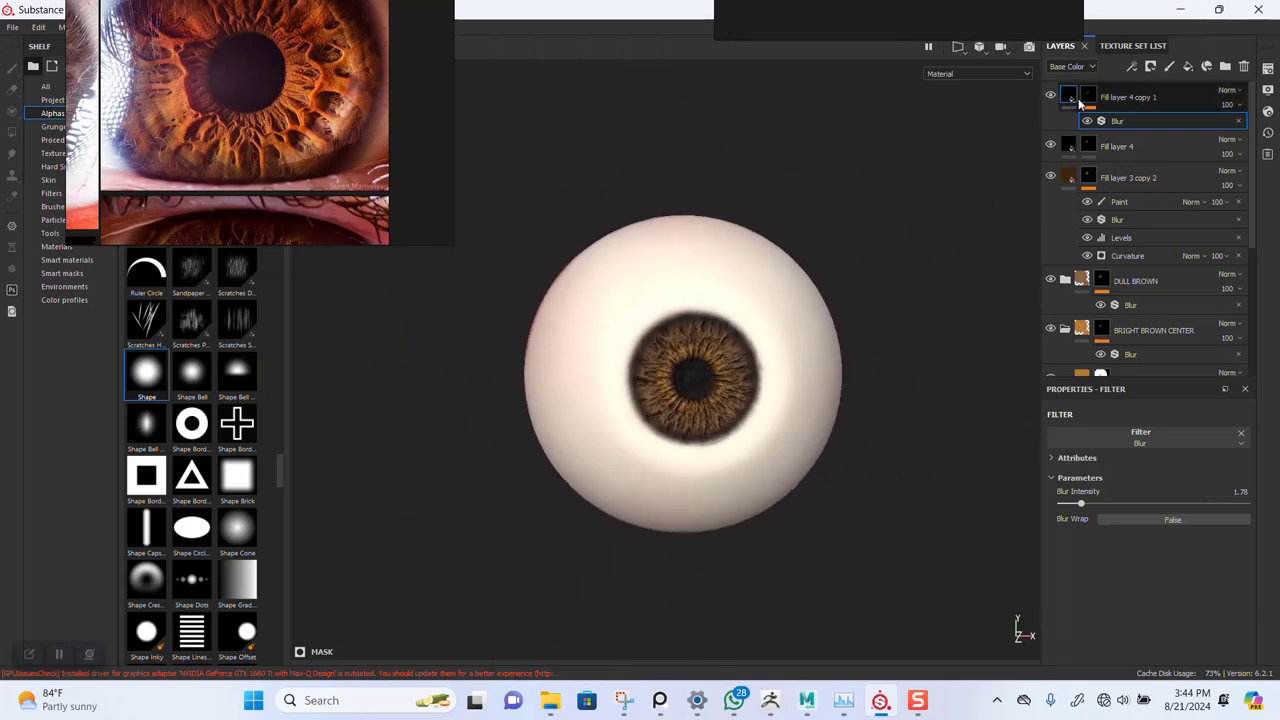
pyautogui.scroll(4, 737, 385)
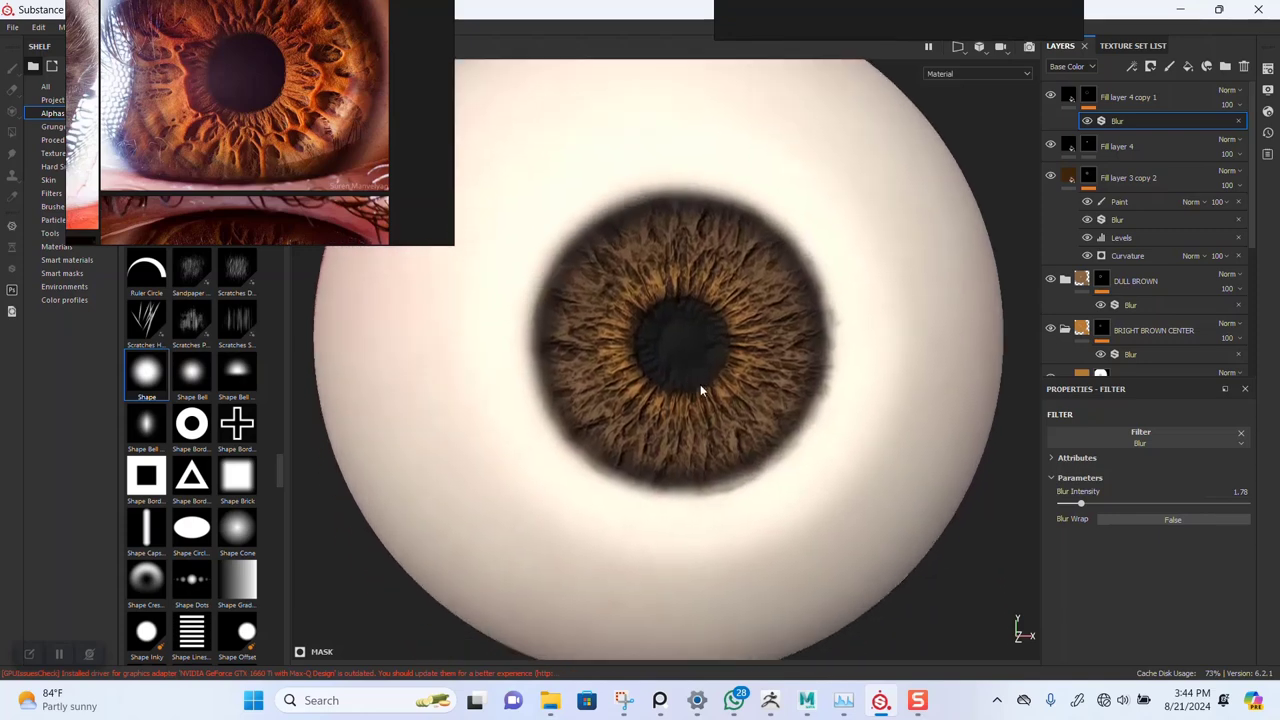
# - Rename Fill layer 4 copy 1 as EDGE RING and Fill layer 4 as DARK CENTER, checking the latter's effect by hiding and reshowing it
pyautogui.click(1133, 98)
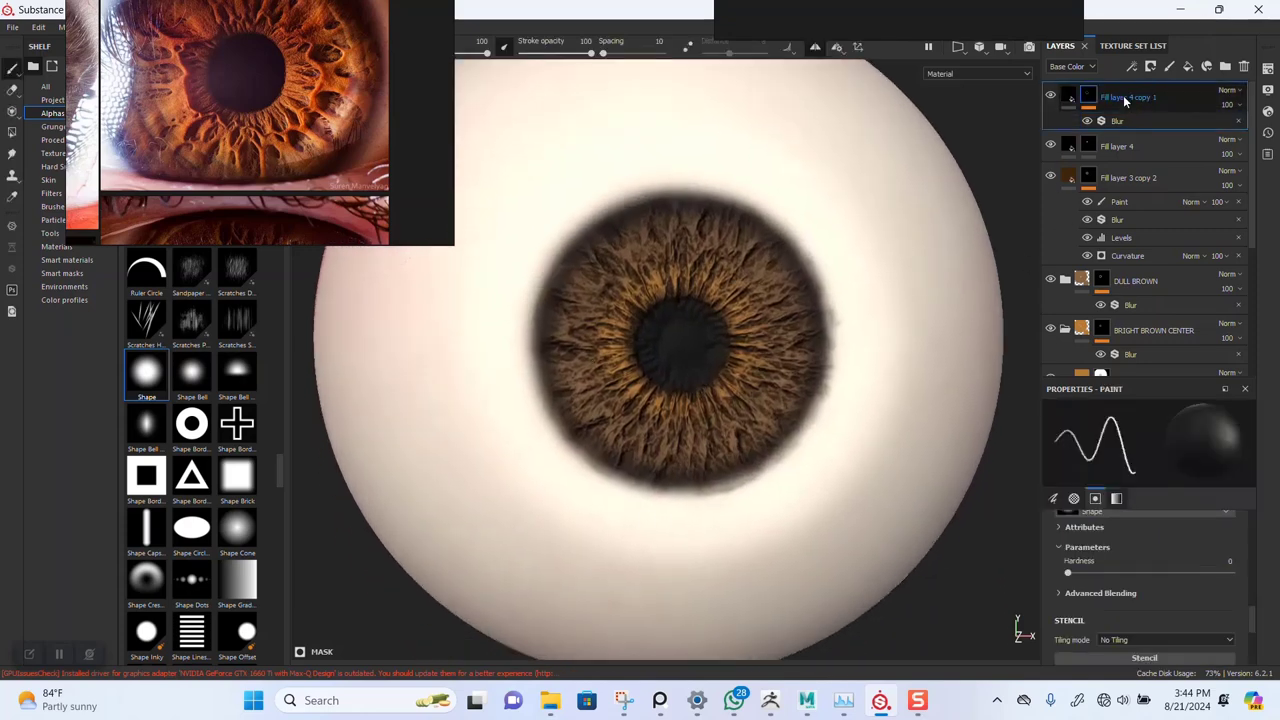
pyautogui.doubleClick(1123, 95)
pyautogui.click(1100, 147)
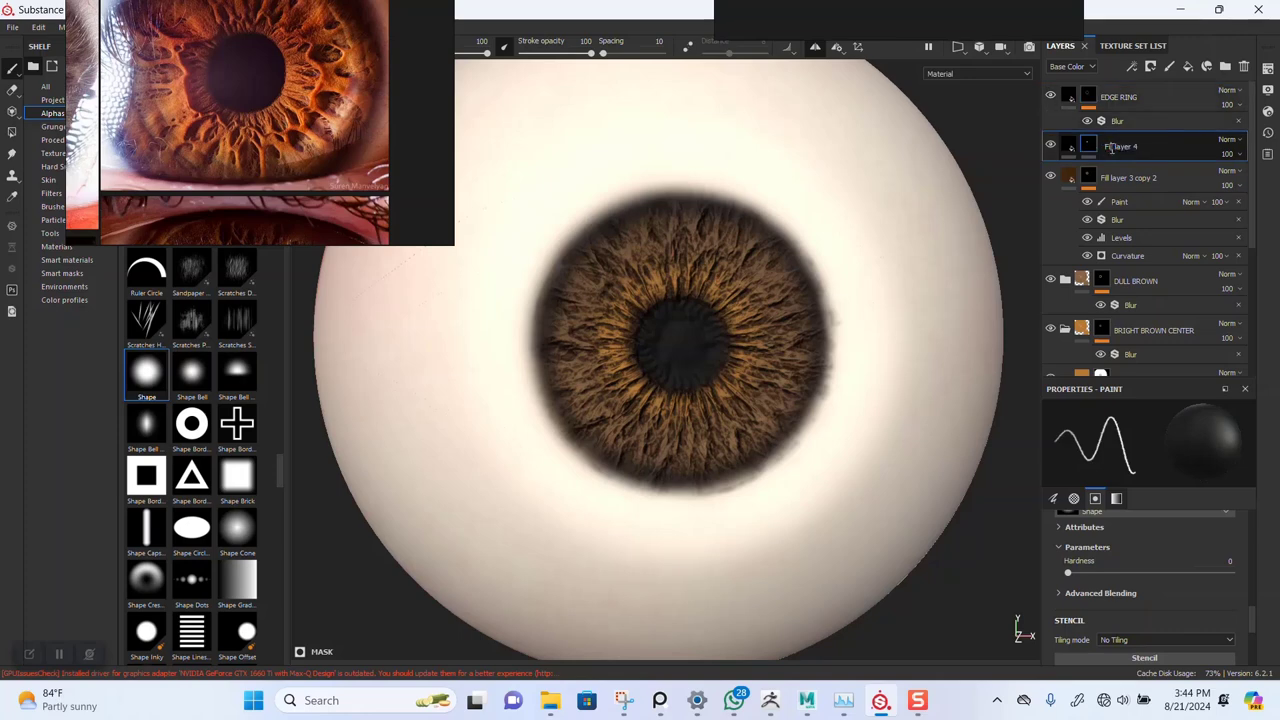
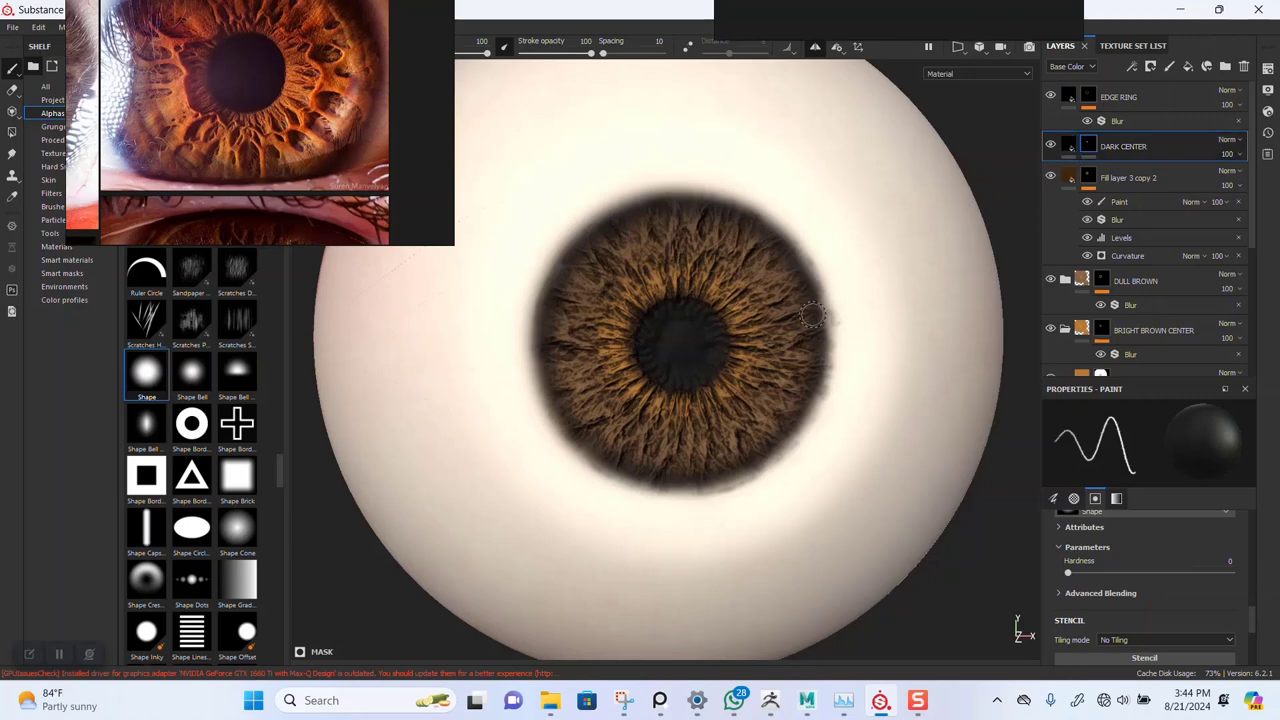
pyautogui.click(1051, 146)
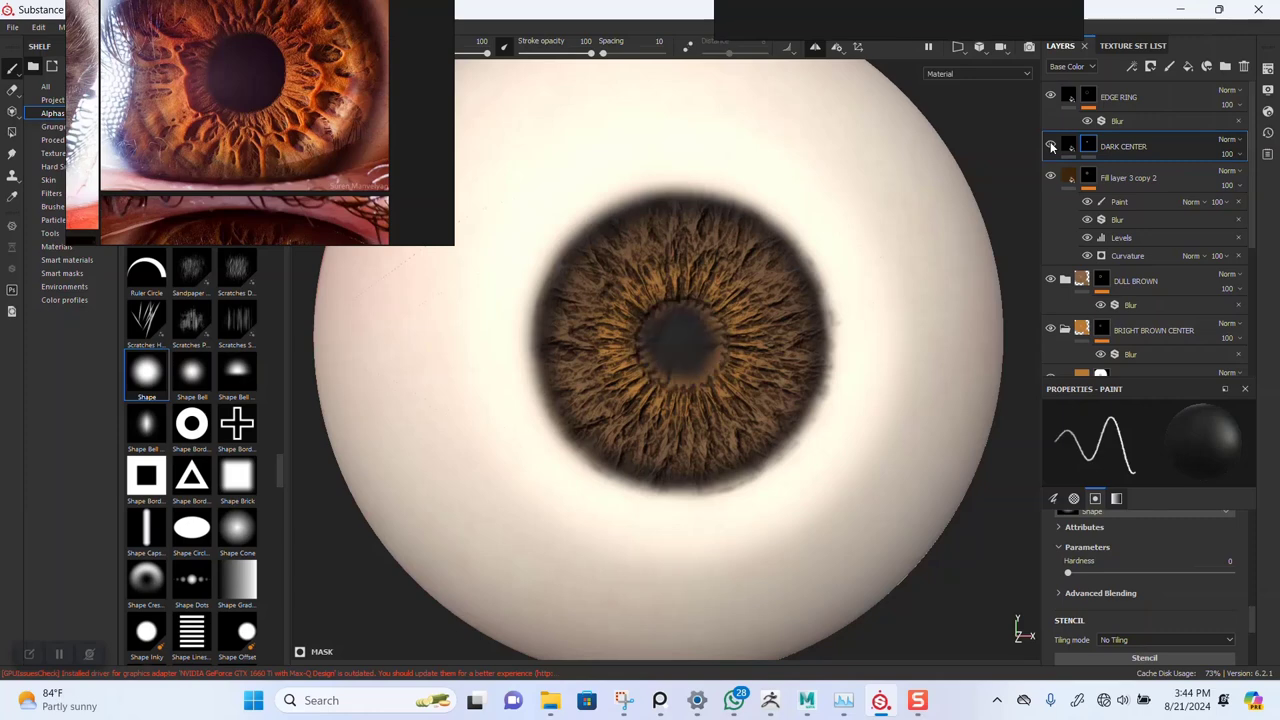
pyautogui.click(1051, 146)
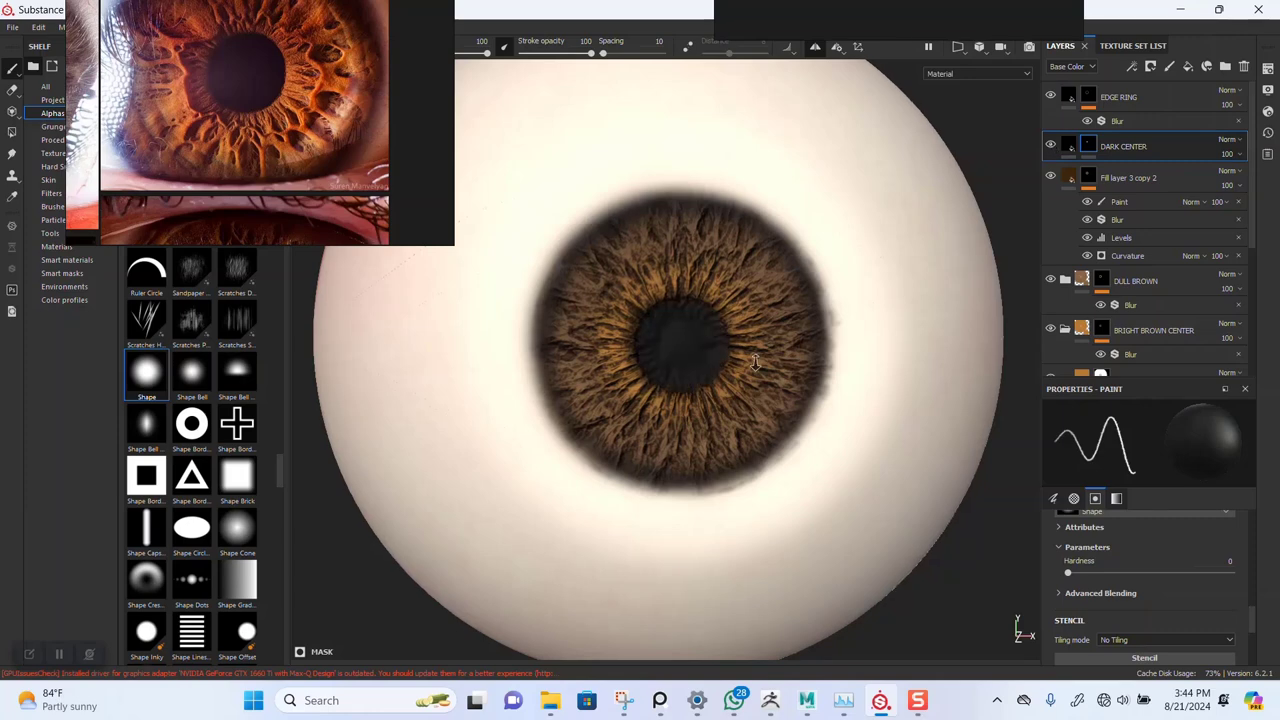
# - Show all texture sets again and check the textured eyes within the full head from a three-quarter view
pyautogui.scroll(-4, 755, 362)
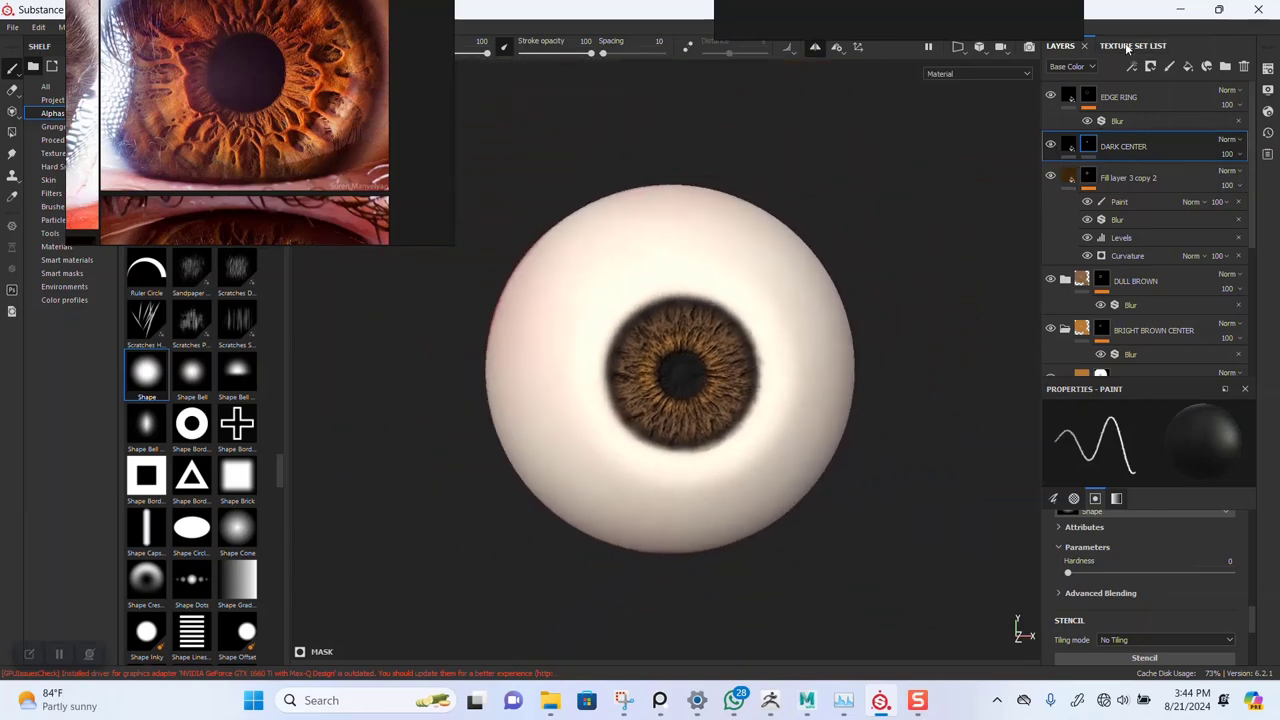
pyautogui.click(1133, 46)
pyautogui.click(1072, 64)
pyautogui.scroll(-12, 848, 349)
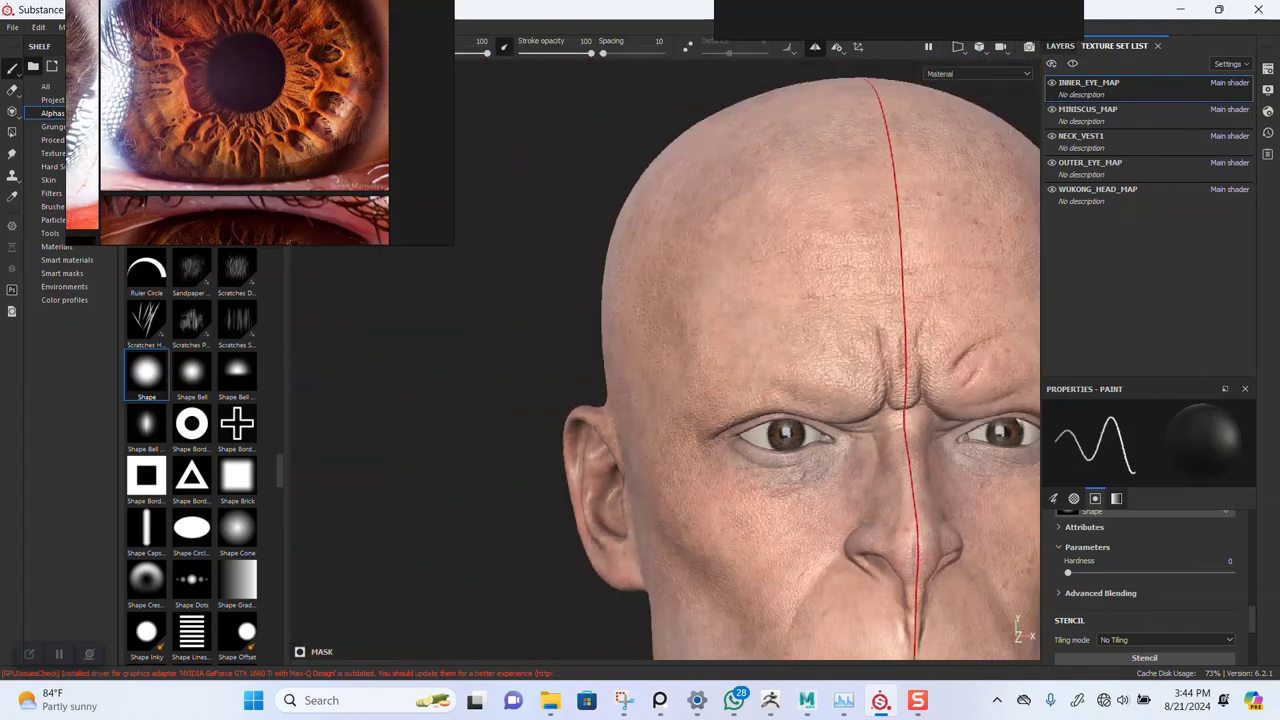
pyautogui.keyDown('alt'); pyautogui.moveTo(848, 349); pyautogui.dragTo(760, 236, button='middle'); pyautogui.keyUp('alt')
pyautogui.keyDown('alt'); pyautogui.moveTo(690, 300); pyautogui.dragTo(715, 370, button='right'); pyautogui.keyUp('alt')
pyautogui.keyDown('alt'); pyautogui.moveTo(620, 370); pyautogui.dragTo(690, 375); pyautogui.keyUp('alt')
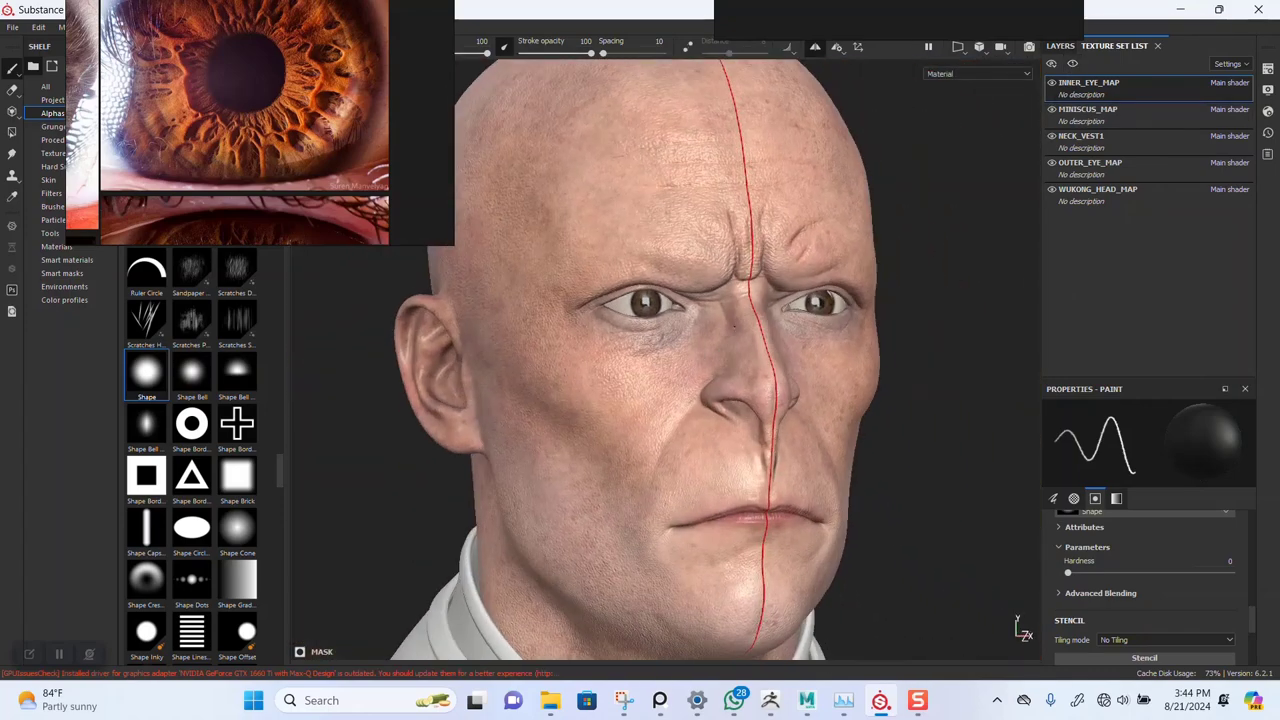
# - Examine the textured eyes on the full head from several angles and distances
pyautogui.keyDown('alt'); pyautogui.moveTo(640, 380); pyautogui.dragTo(685, 570, button='right'); pyautogui.keyUp('alt')
pyautogui.keyDown('alt'); pyautogui.moveTo(591, 233); pyautogui.dragTo(617, 296); pyautogui.keyUp('alt')
pyautogui.keyDown('alt'); pyautogui.moveTo(617, 296); pyautogui.dragTo(580, 290, button='right'); pyautogui.keyUp('alt')
pyautogui.moveTo(580, 290)
pyautogui.keyDown('alt'); pyautogui.mouseDown()
pyautogui.moveTo(563, 234)
pyautogui.moveTo(590, 275)
pyautogui.mouseUp(); pyautogui.keyUp('alt')
pyautogui.keyDown('alt'); pyautogui.moveTo(590, 275); pyautogui.dragTo(464, 102, button='right'); pyautogui.keyUp('alt')
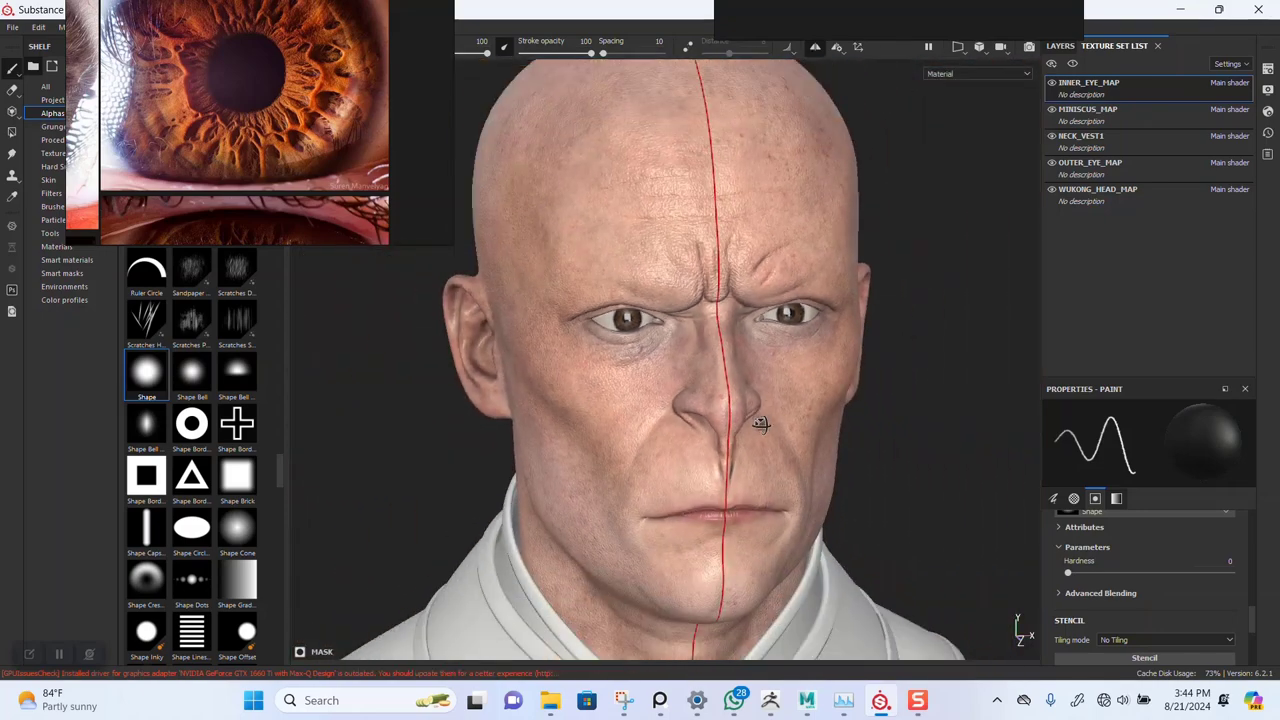
pyautogui.moveTo(761, 425)
pyautogui.keyDown('alt'); pyautogui.mouseDown()
pyautogui.moveTo(746, 422)
pyautogui.moveTo(762, 410)
pyautogui.mouseUp(); pyautogui.keyUp('alt')
pyautogui.keyDown('alt'); pyautogui.moveTo(769, 403); pyautogui.dragTo(655, 505, button='right'); pyautogui.keyUp('alt')
pyautogui.keyDown('alt'); pyautogui.moveTo(655, 505); pyautogui.dragTo(786, 505, button='middle'); pyautogui.keyUp('alt')
pyautogui.keyDown('alt'); pyautogui.moveTo(760, 380); pyautogui.dragTo(855, 446, button='right'); pyautogui.keyUp('alt')
pyautogui.keyDown('alt'); pyautogui.moveTo(855, 446); pyautogui.dragTo(770, 362, button='middle'); pyautogui.keyUp('alt')
pyautogui.keyDown('alt'); pyautogui.moveTo(770, 362); pyautogui.dragTo(750, 348); pyautogui.keyUp('alt')
pyautogui.keyDown('alt'); pyautogui.moveTo(750, 348); pyautogui.dragTo(751, 469, button='right'); pyautogui.keyUp('alt')
pyautogui.keyDown('alt'); pyautogui.moveTo(735, 320); pyautogui.dragTo(745, 382); pyautogui.keyUp('alt')
# - Switch to the Wukong reference board and examine the character's face and eye color close up
pyautogui.moveTo(908, 6); pyautogui.dragTo(847, 473, button='right')
pyautogui.scroll(3, 783, 353)
pyautogui.moveTo(783, 353); pyautogui.dragTo(664, 304, button='middle')
pyautogui.scroll(1, 870, 378)
pyautogui.moveTo(931, 322); pyautogui.dragTo(777, 418, button='middle')
pyautogui.scroll(2, 909, 252)
pyautogui.moveTo(847, 393); pyautogui.dragTo(860, 373, button='middle')
pyautogui.scroll(5, 860, 373)
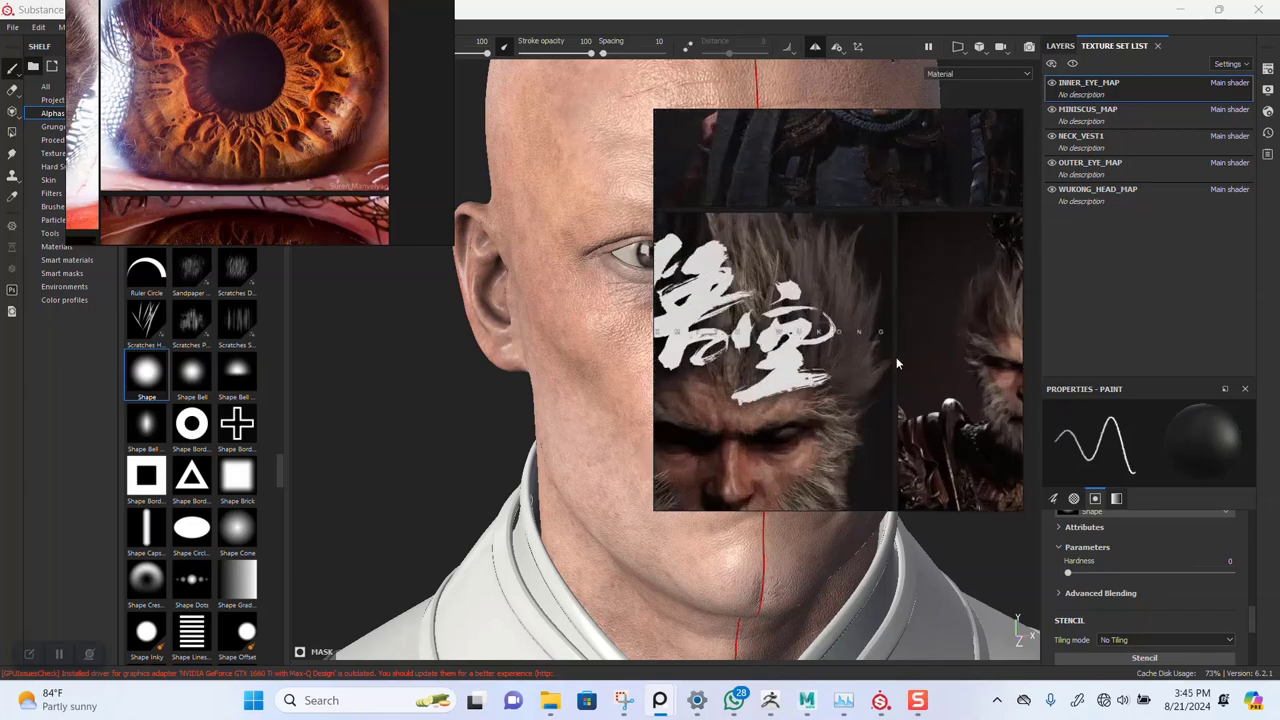
pyautogui.moveTo(936, 288); pyautogui.dragTo(796, 452, button='middle')
pyautogui.scroll(-3, 788, 360)
pyautogui.moveTo(788, 360); pyautogui.dragTo(788, 398, button='middle')
pyautogui.scroll(5, 788, 398)
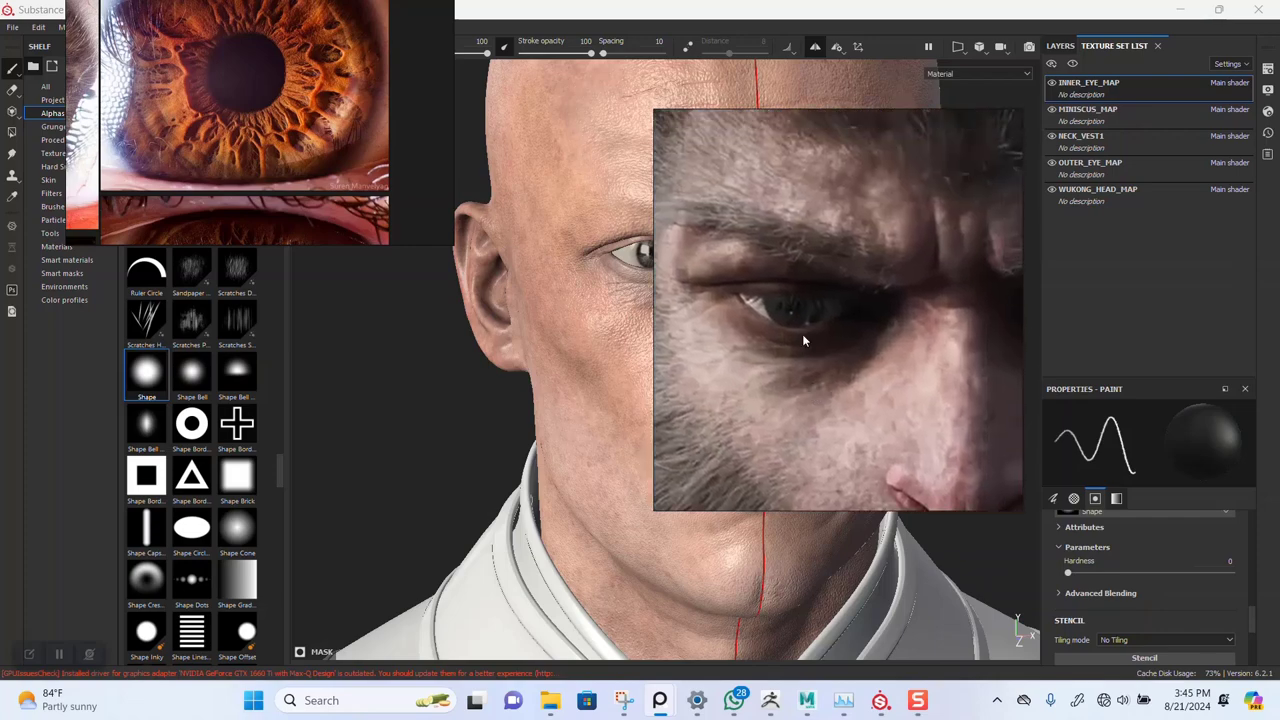
pyautogui.moveTo(973, 273); pyautogui.dragTo(1011, 257, button='right')
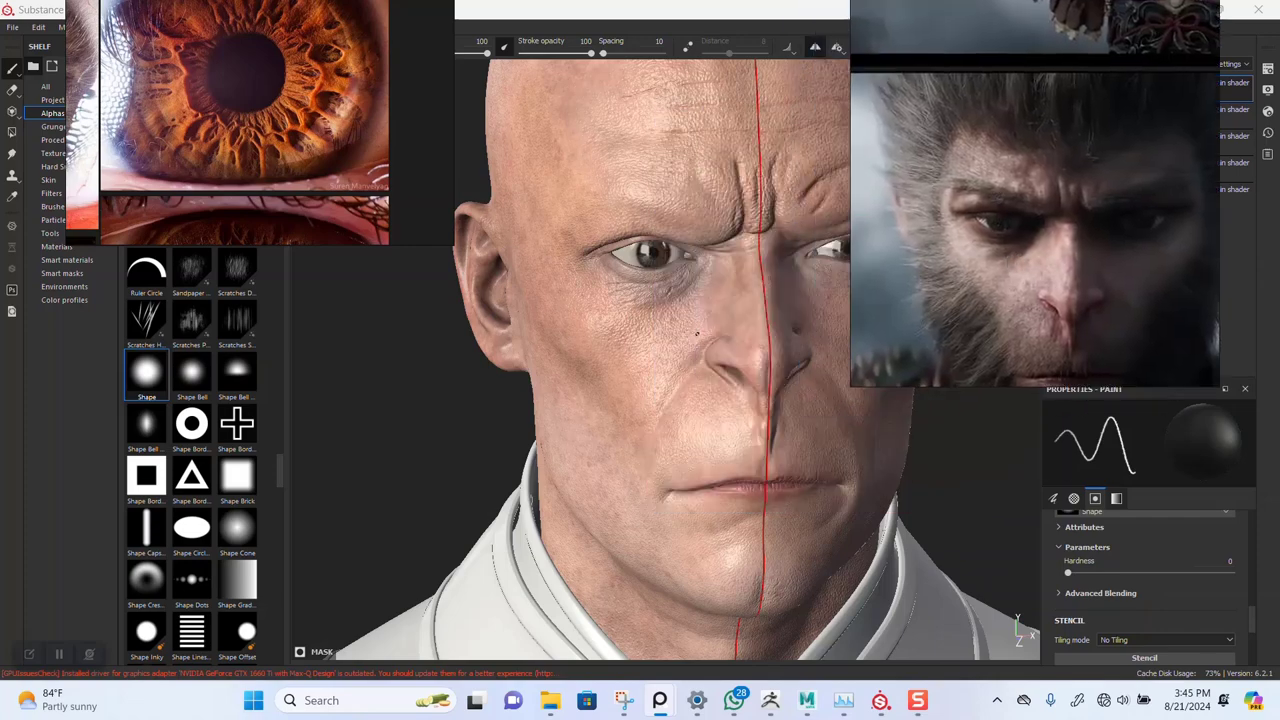
# - Compare the model's iris with the reference portrait, moving the portrait aside to uncover the second eye and the texture set list
pyautogui.keyDown('alt'); pyautogui.moveTo(530, 314); pyautogui.dragTo(670, 284, button='right'); pyautogui.keyUp('alt')
pyautogui.keyDown('alt'); pyautogui.moveTo(670, 284); pyautogui.dragTo(608, 290, button='middle'); pyautogui.keyUp('alt')
pyautogui.keyDown('alt'); pyautogui.moveTo(608, 290); pyautogui.dragTo(546, 597, button='right'); pyautogui.keyUp('alt')
pyautogui.keyDown('alt'); pyautogui.moveTo(524, 295); pyautogui.dragTo(564, 413, button='middle'); pyautogui.keyUp('alt')
pyautogui.keyDown('alt'); pyautogui.moveTo(564, 413); pyautogui.dragTo(564, 519, button='right'); pyautogui.keyUp('alt')
pyautogui.scroll(-8, 564, 519)
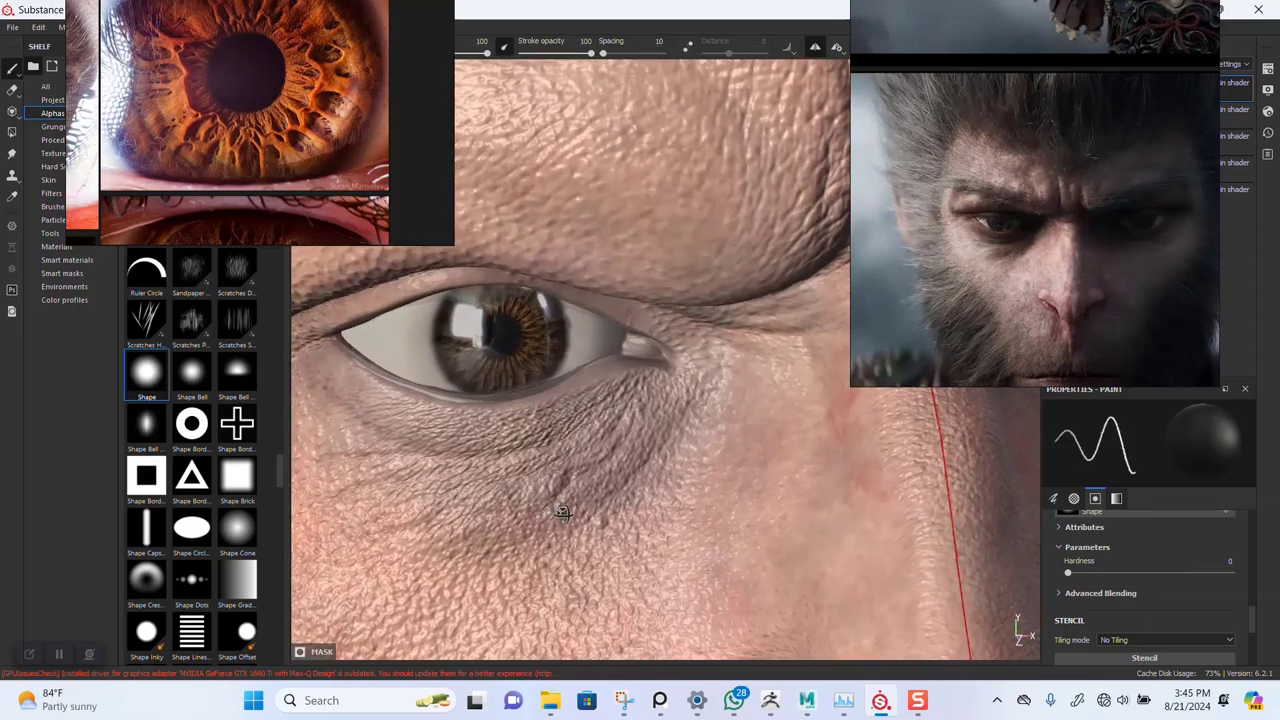
pyautogui.keyDown('alt'); pyautogui.moveTo(615, 498); pyautogui.dragTo(714, 371); pyautogui.keyUp('alt')
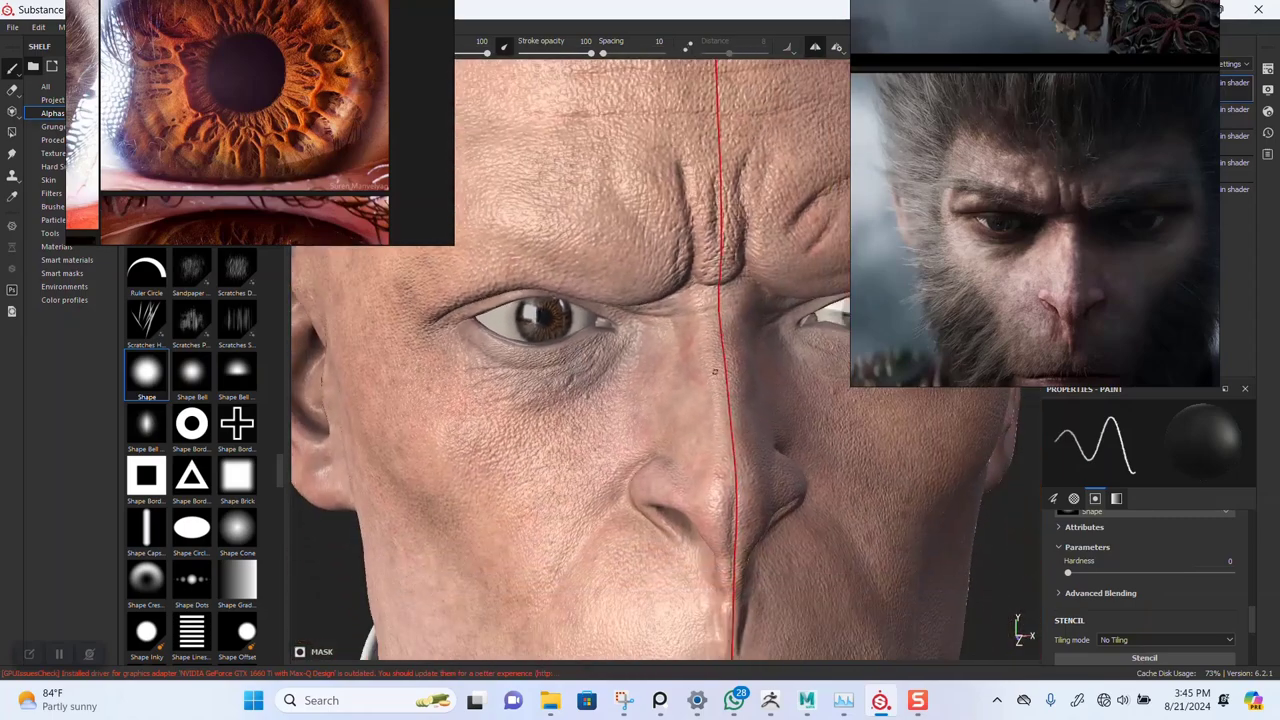
pyautogui.moveTo(852, 298); pyautogui.dragTo(97, 334)
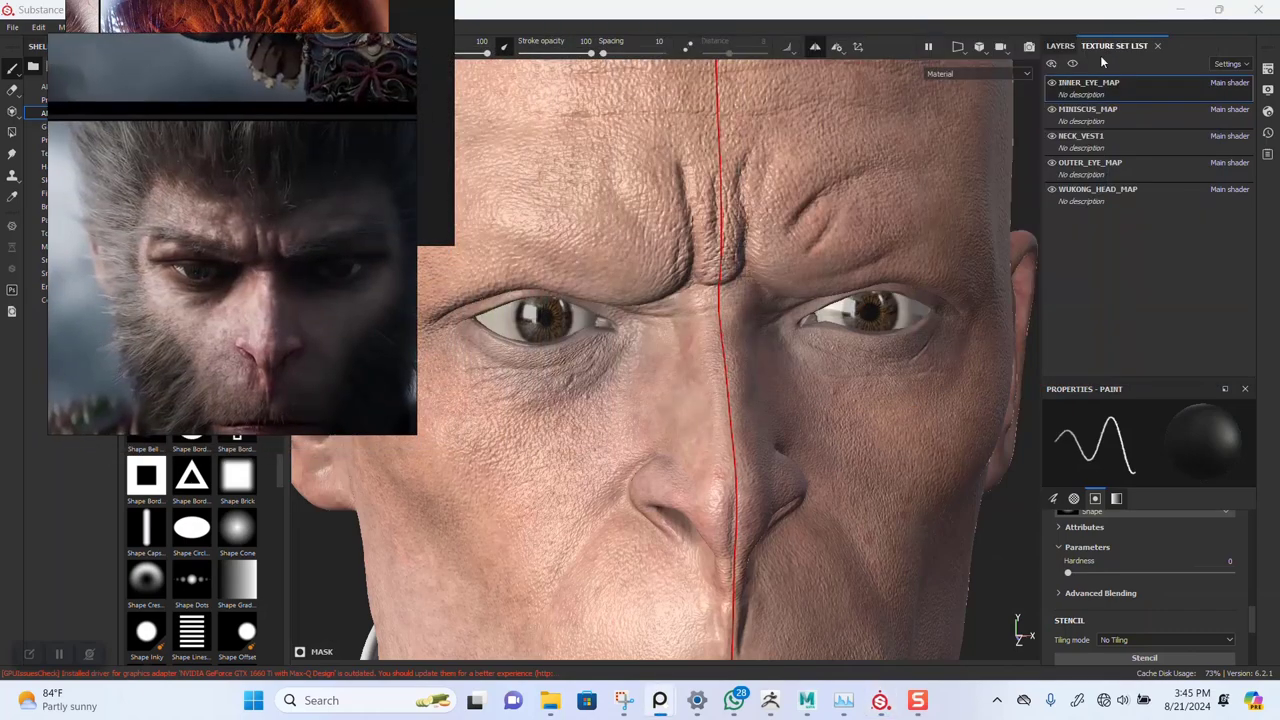
# - Duplicate Fill layer 3 copy 1 in the BRIGHT BROWN CENTER folder and brighten the copy's base color to a value of 1.000
pyautogui.click(1062, 46)
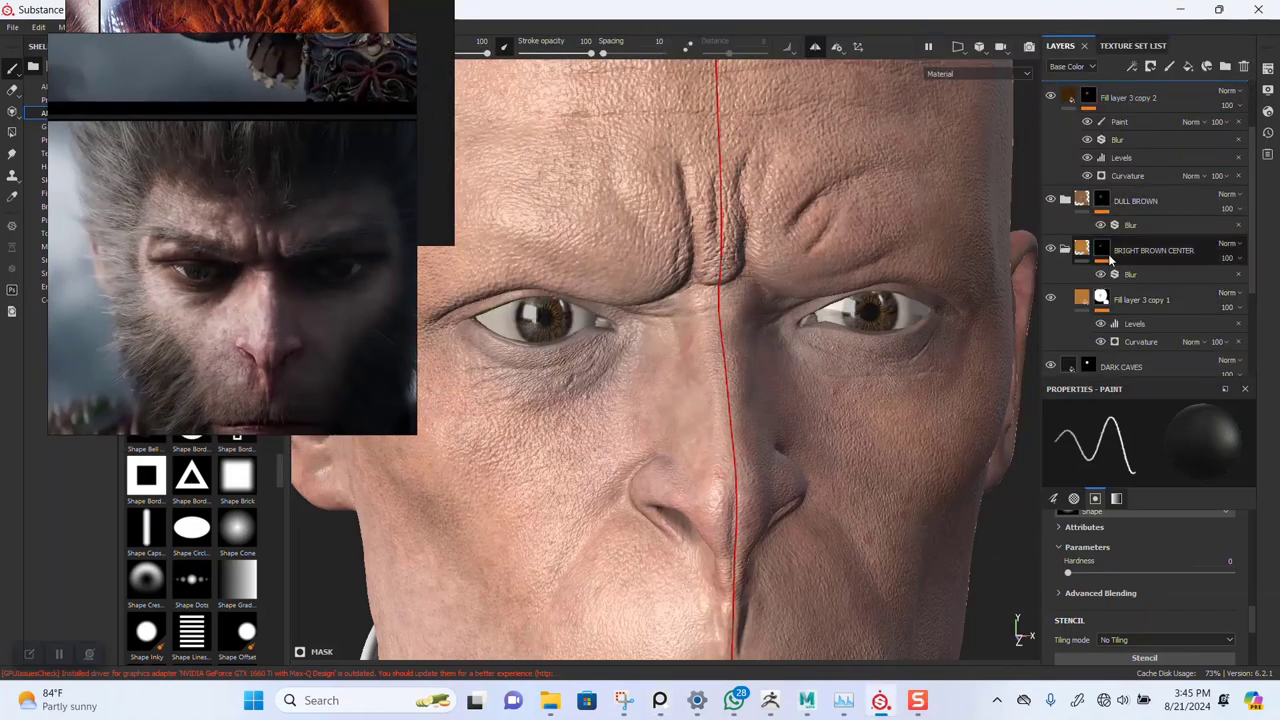
pyautogui.click(1103, 300)
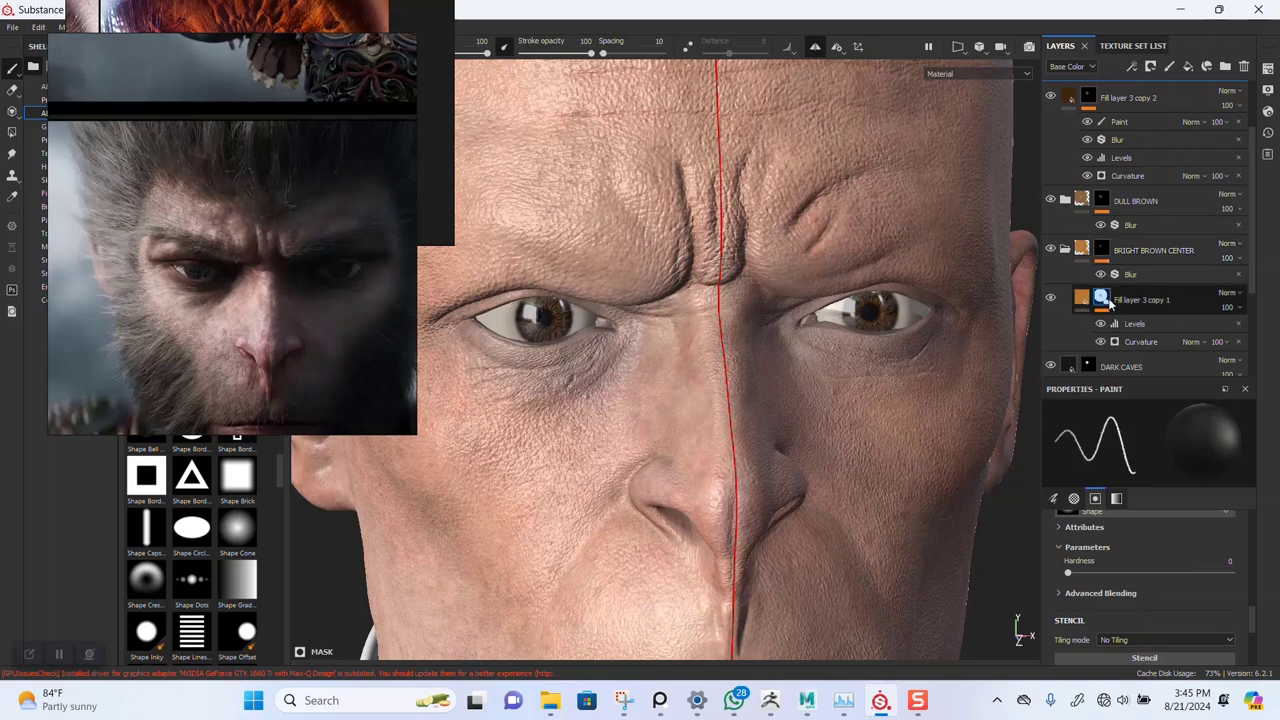
pyautogui.keyDown('alt'); pyautogui.moveTo(738, 374); pyautogui.dragTo(746, 366); pyautogui.keyUp('alt')
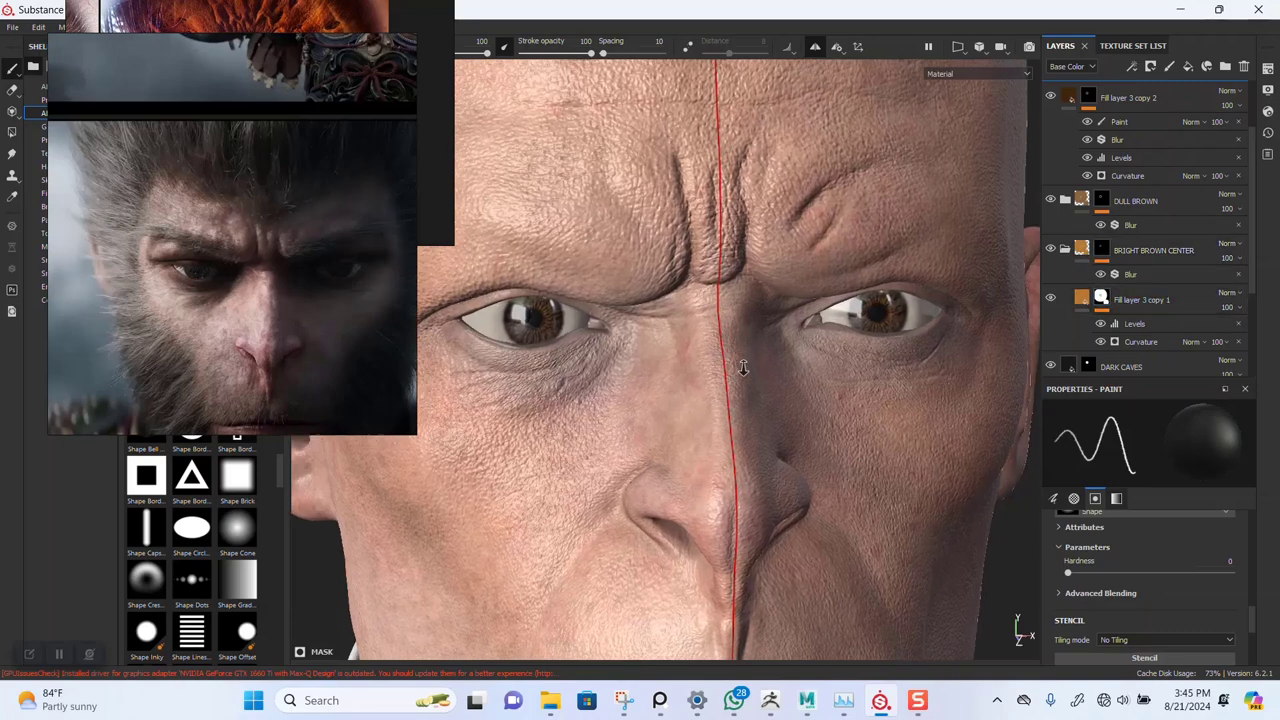
pyautogui.keyDown('alt'); pyautogui.moveTo(746, 366); pyautogui.dragTo(820, 280, button='middle'); pyautogui.keyUp('alt')
pyautogui.keyDown('alt'); pyautogui.moveTo(820, 280); pyautogui.dragTo(754, 331, button='right'); pyautogui.keyUp('alt')
pyautogui.click(1078, 292)
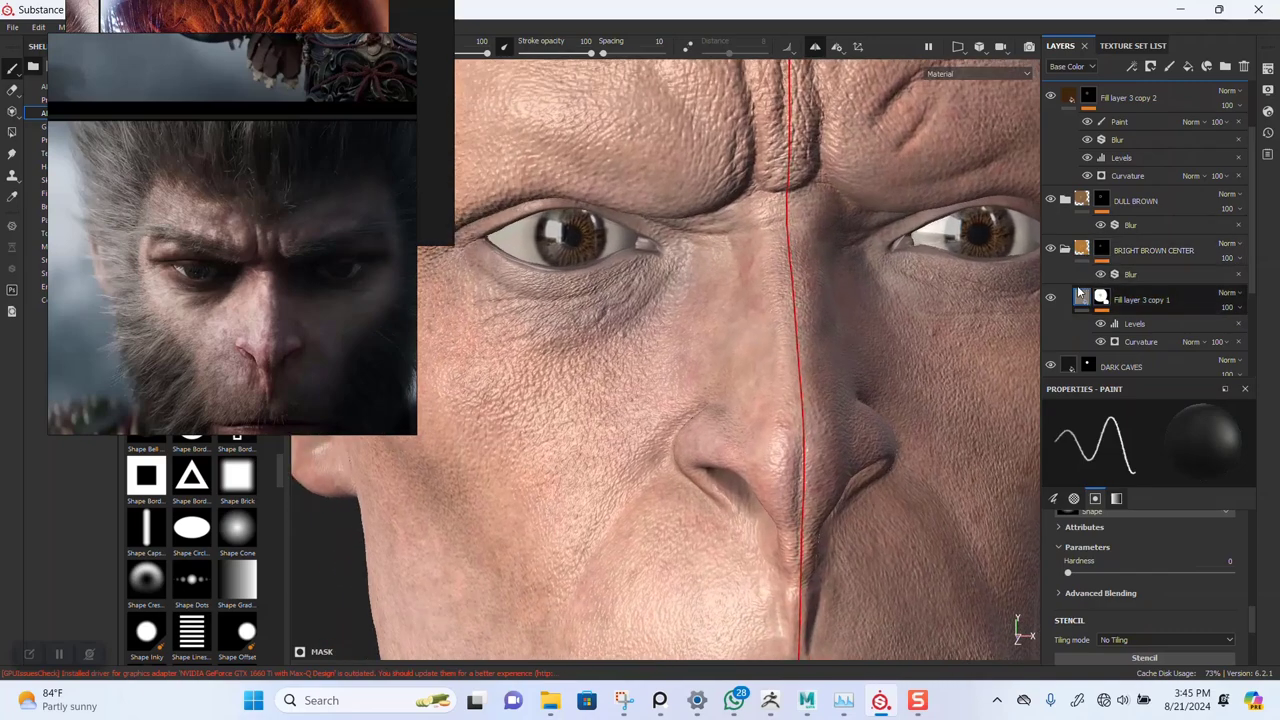
pyautogui.click(1084, 297)
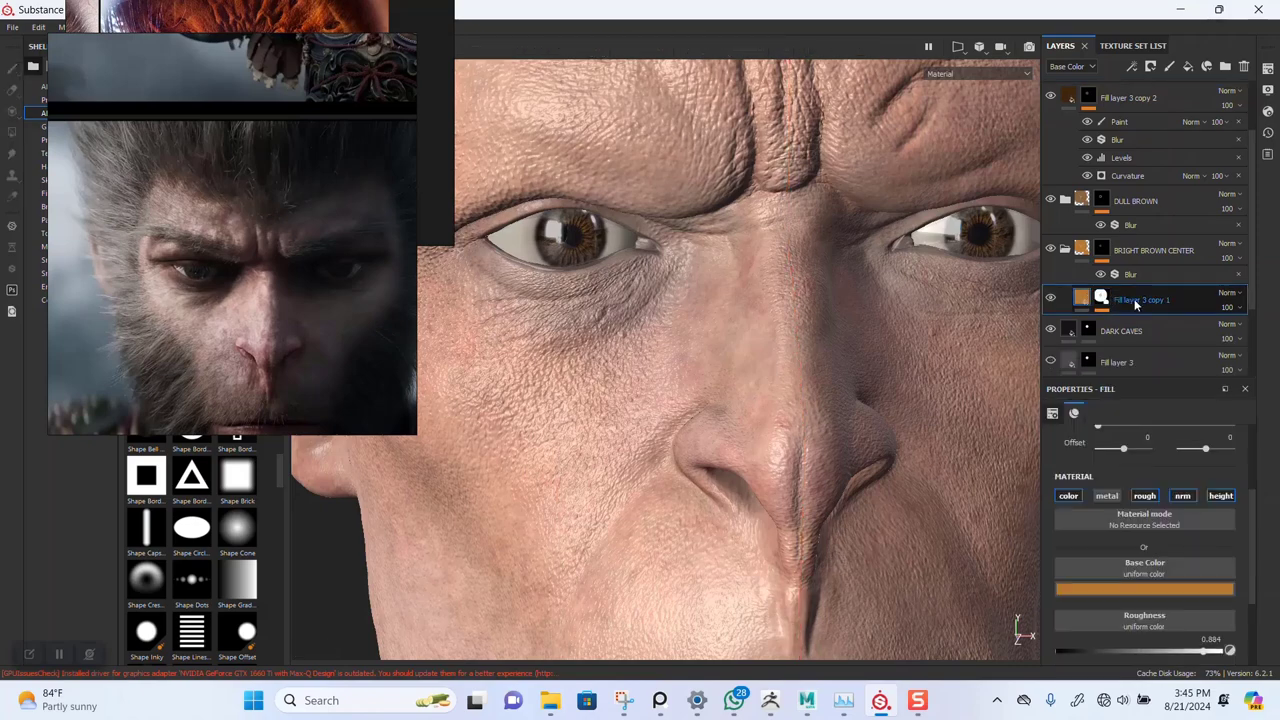
pyautogui.hotkey('ctrl', 'd')
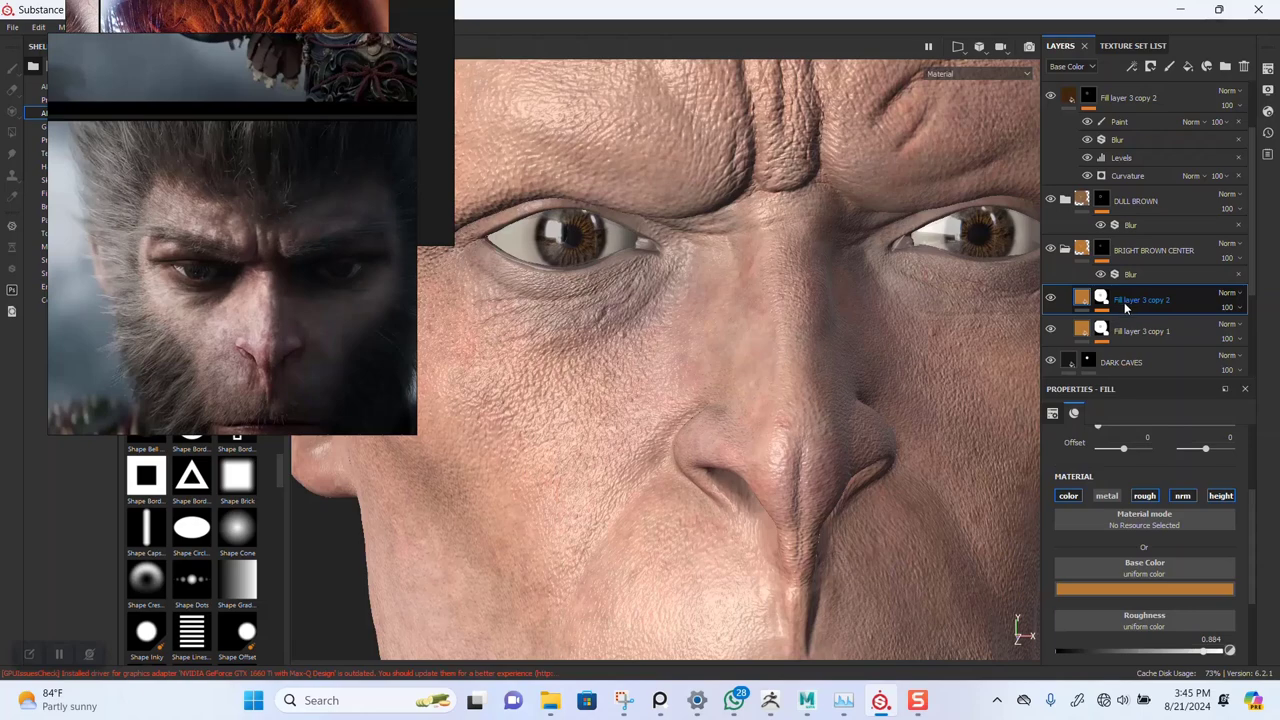
pyautogui.click(1132, 587)
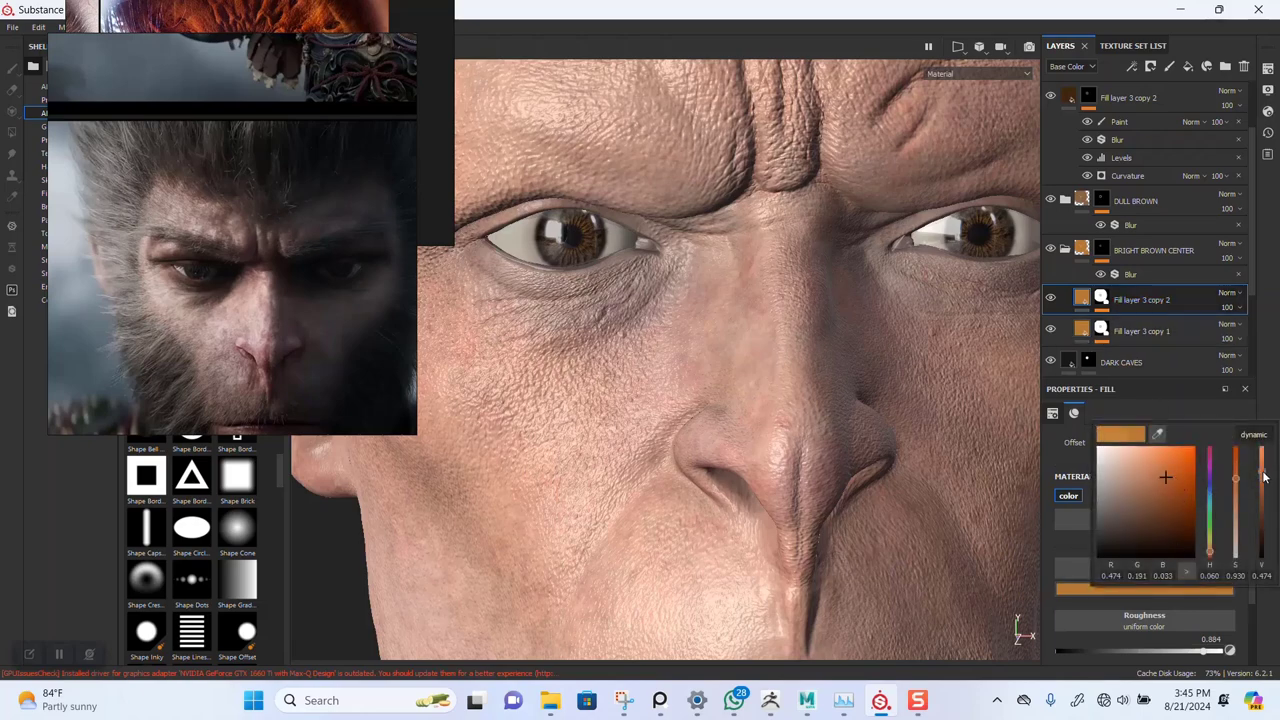
pyautogui.moveTo(1263, 477); pyautogui.dragTo(1263, 468)
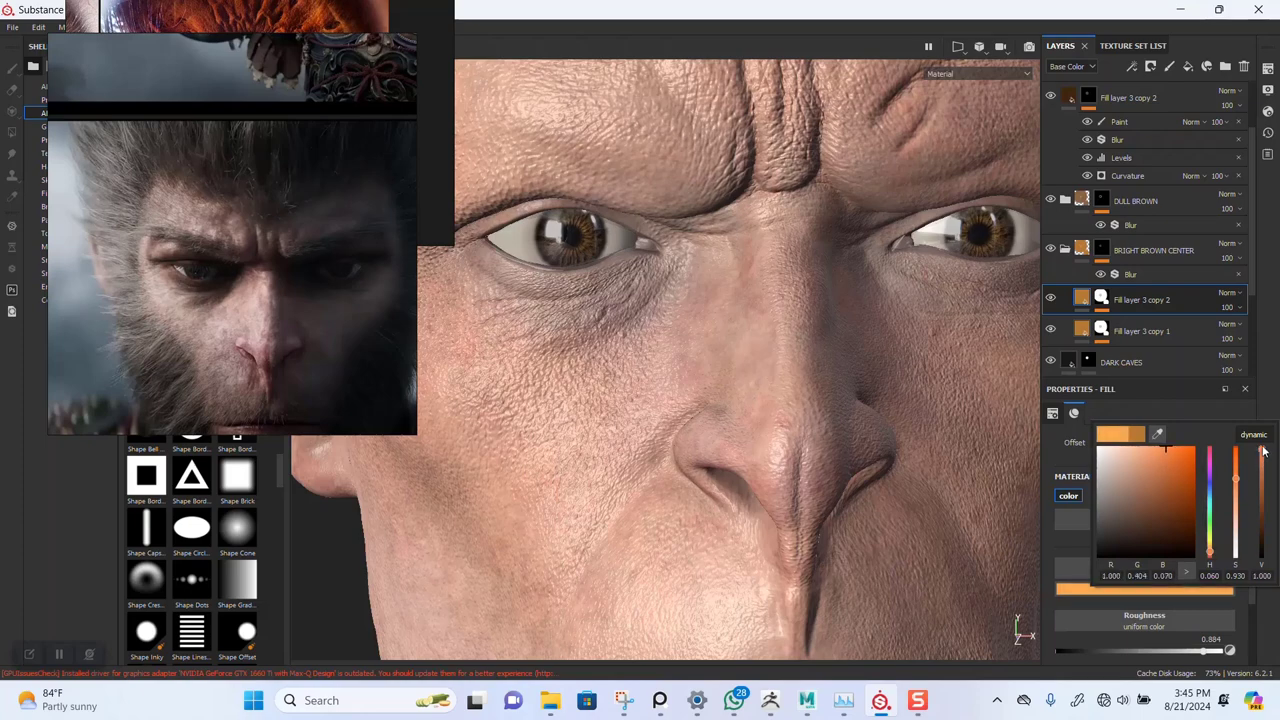
# - Examine the brightened iris center from near and far on the full head
pyautogui.scroll(-2, 694, 295)
pyautogui.scroll(5, 730, 319)
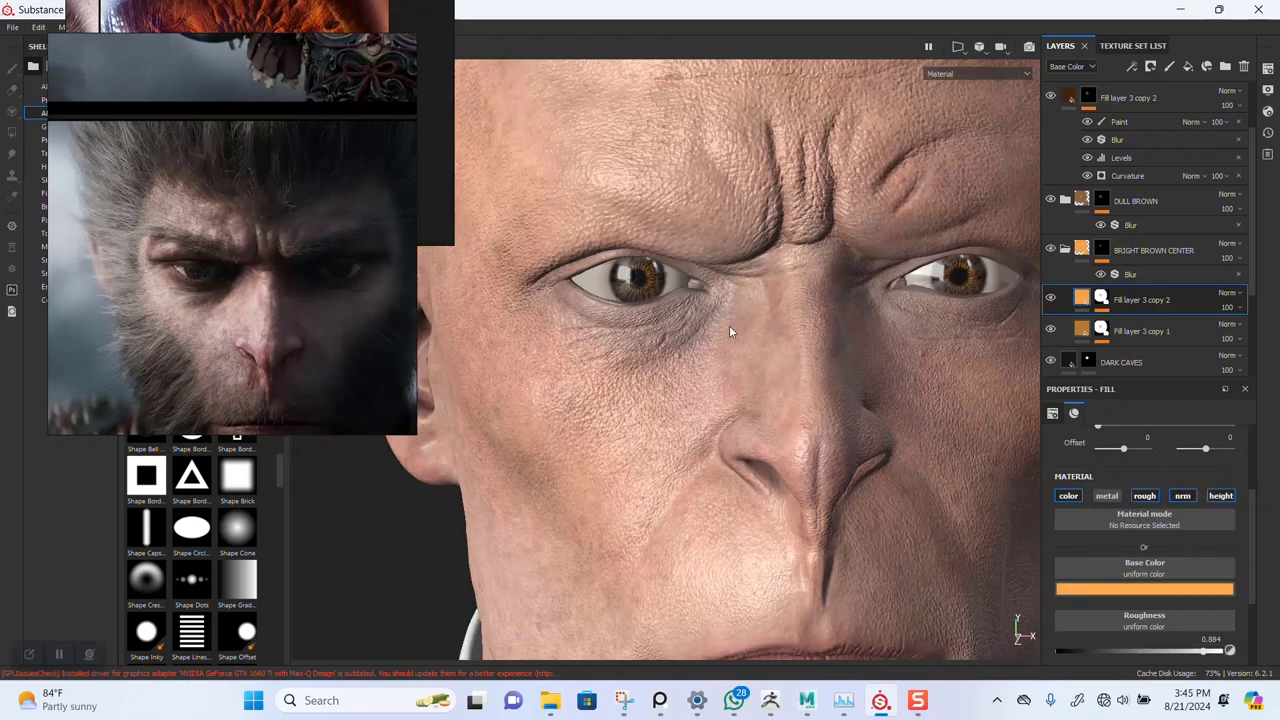
pyautogui.scroll(5, 741, 316)
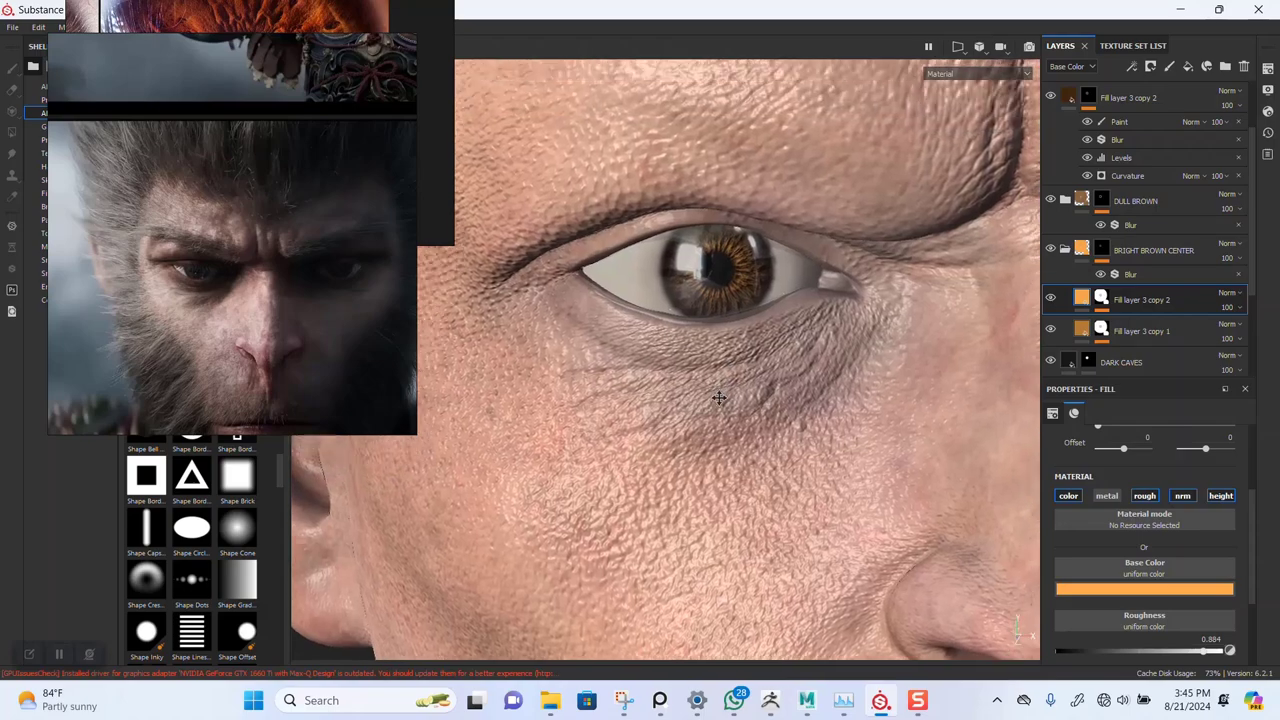
pyautogui.scroll(-5, 754, 495)
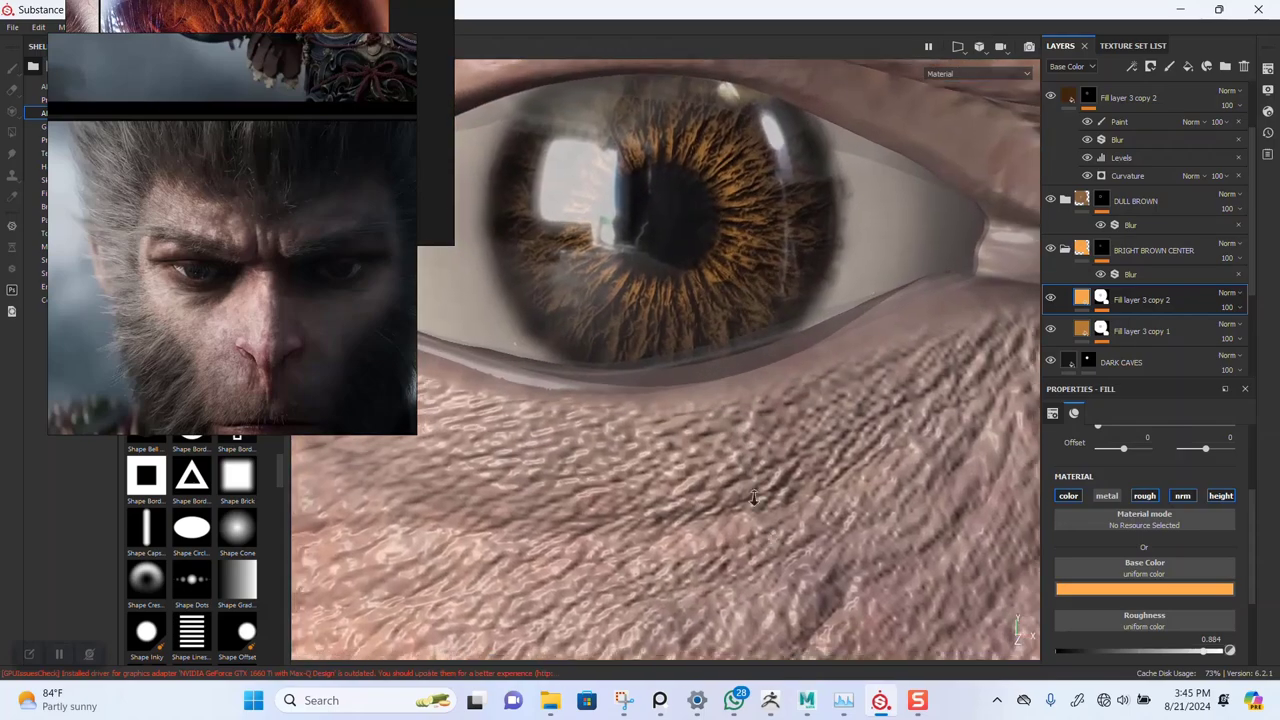
pyautogui.scroll(-5, 718, 316)
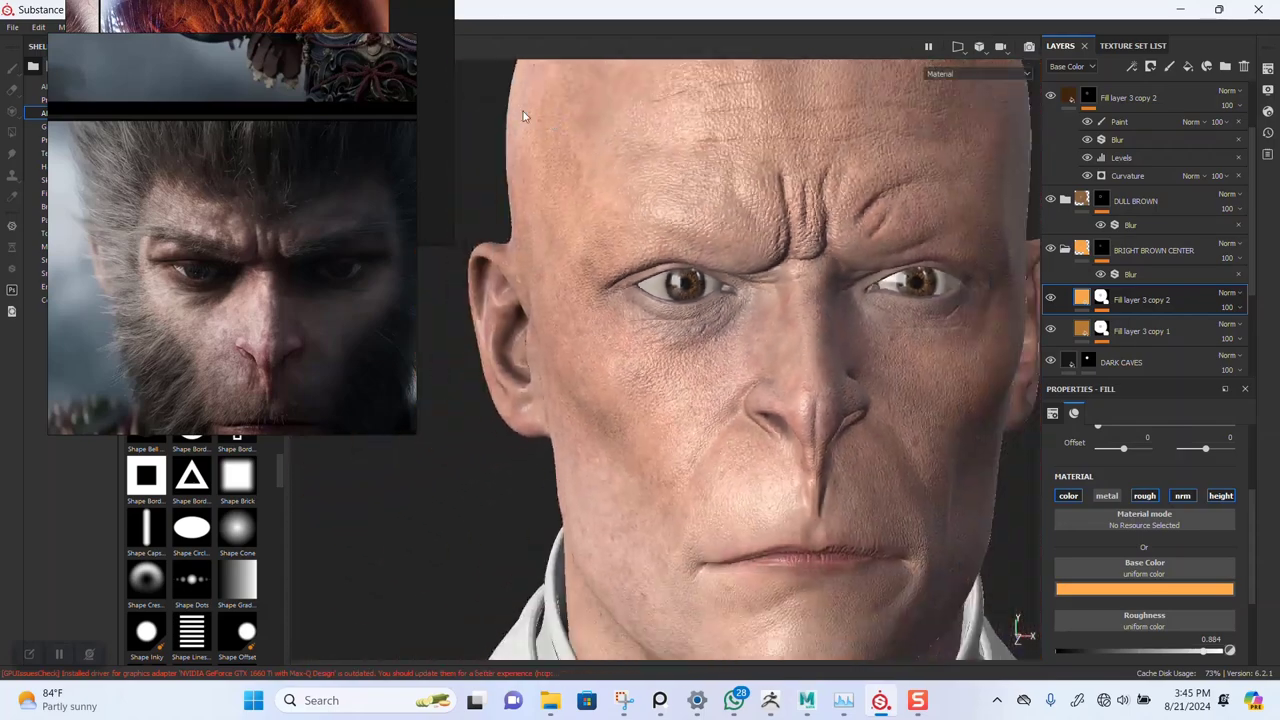
pyautogui.keyDown('alt'); pyautogui.moveTo(724, 334); pyautogui.dragTo(726, 293); pyautogui.keyUp('alt')
pyautogui.keyDown('alt'); pyautogui.moveTo(726, 293); pyautogui.dragTo(749, 463, button='right'); pyautogui.keyUp('alt')
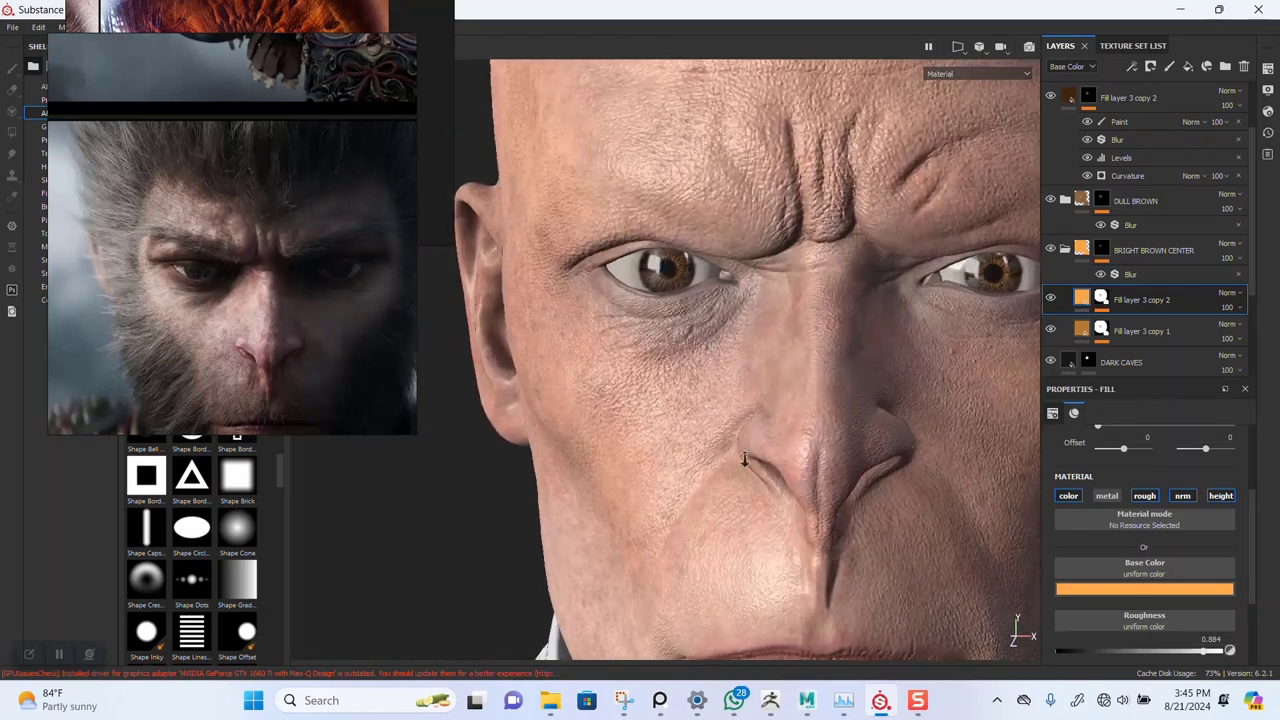
pyautogui.keyDown('alt'); pyautogui.moveTo(762, 388); pyautogui.dragTo(686, 357, button='middle'); pyautogui.keyUp('alt')
pyautogui.keyDown('alt'); pyautogui.moveTo(686, 357); pyautogui.dragTo(812, 392); pyautogui.keyUp('alt')
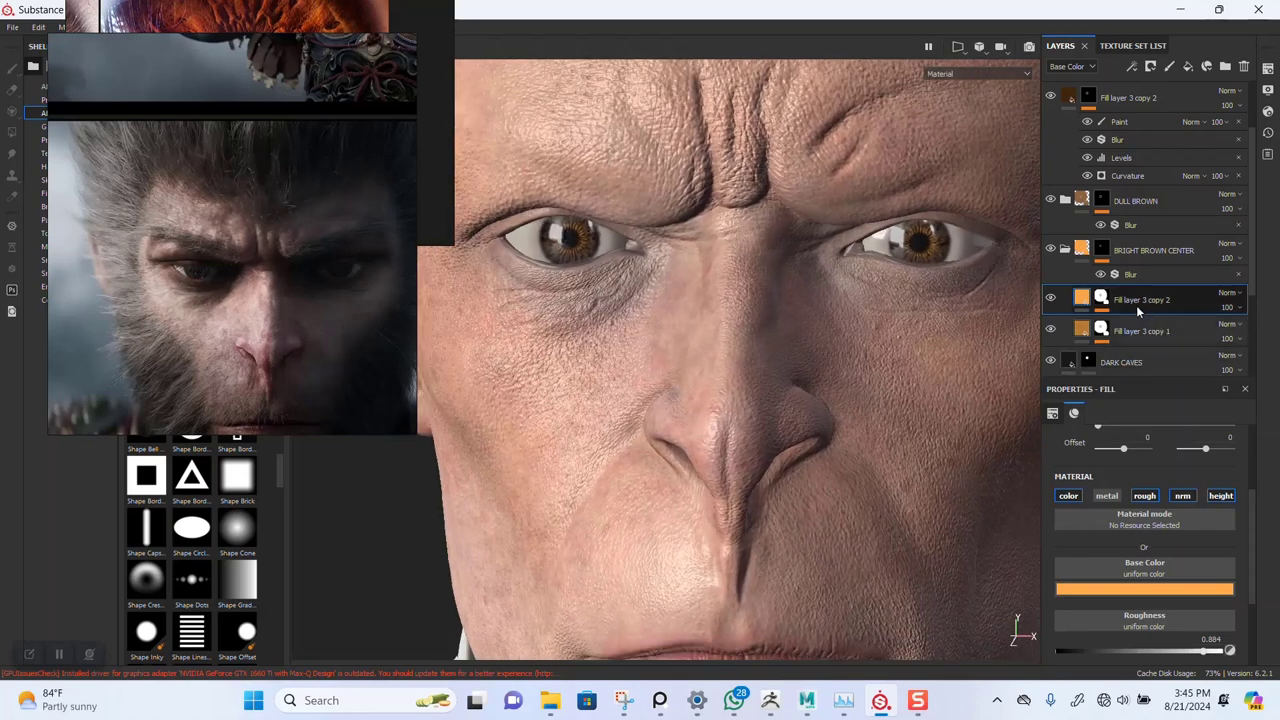
# - Try a second duplicate of the bright orange Fill layer 3 copy 2, judge it on the face, and undo it
pyautogui.hotkey('ctrl', 'd')
pyautogui.keyDown('alt'); pyautogui.moveTo(813, 342); pyautogui.dragTo(627, 301, button='right'); pyautogui.keyUp('alt')
pyautogui.keyDown('alt'); pyautogui.moveTo(790, 362); pyautogui.dragTo(829, 346); pyautogui.keyUp('alt')
pyautogui.keyDown('alt'); pyautogui.moveTo(680, 308); pyautogui.dragTo(790, 370, button='right'); pyautogui.keyUp('alt')
pyautogui.keyDown('alt'); pyautogui.moveTo(790, 400); pyautogui.dragTo(820, 489, button='middle'); pyautogui.keyUp('alt')
pyautogui.keyDown('alt'); pyautogui.moveTo(820, 489); pyautogui.dragTo(822, 446); pyautogui.keyUp('alt')
pyautogui.hotkey('ctrl', 'z')
# - Examine both eyes against the reference portrait, from whole-face distance down to a close-up of the iris
pyautogui.keyDown('alt'); pyautogui.moveTo(822, 446); pyautogui.dragTo(566, 177, button='right'); pyautogui.keyUp('alt')
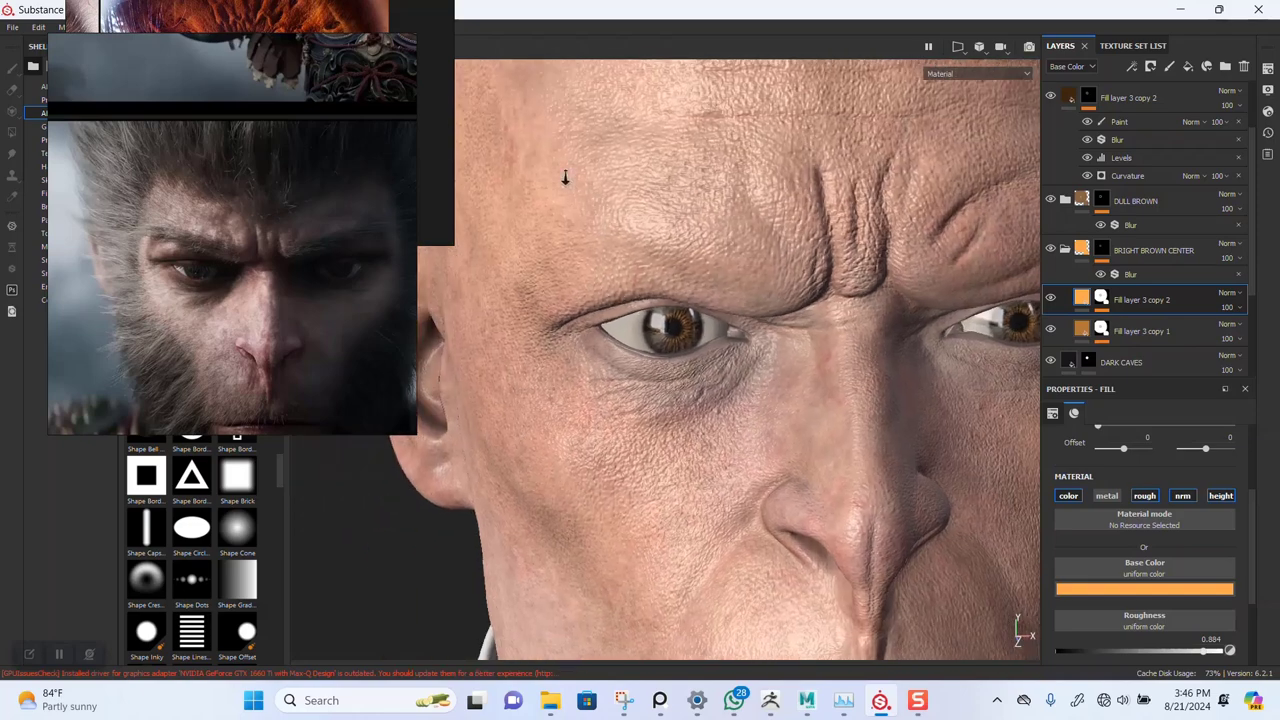
pyautogui.keyDown('alt'); pyautogui.moveTo(760, 330); pyautogui.dragTo(650, 236, button='right'); pyautogui.keyUp('alt')
pyautogui.keyDown('alt'); pyautogui.moveTo(733, 403); pyautogui.dragTo(738, 303, button='middle'); pyautogui.keyUp('alt')
pyautogui.moveTo(738, 303)
pyautogui.keyDown('alt'); pyautogui.mouseDown()
pyautogui.moveTo(831, 320)
pyautogui.moveTo(732, 300)
pyautogui.mouseUp(); pyautogui.keyUp('alt')
pyautogui.keyDown('alt'); pyautogui.moveTo(732, 360); pyautogui.dragTo(774, 440, button='right'); pyautogui.keyUp('alt')
pyautogui.keyDown('alt'); pyautogui.moveTo(774, 440); pyautogui.dragTo(772, 382); pyautogui.keyUp('alt')
pyautogui.keyDown('alt'); pyautogui.moveTo(772, 382); pyautogui.dragTo(790, 412, button='right'); pyautogui.keyUp('alt')
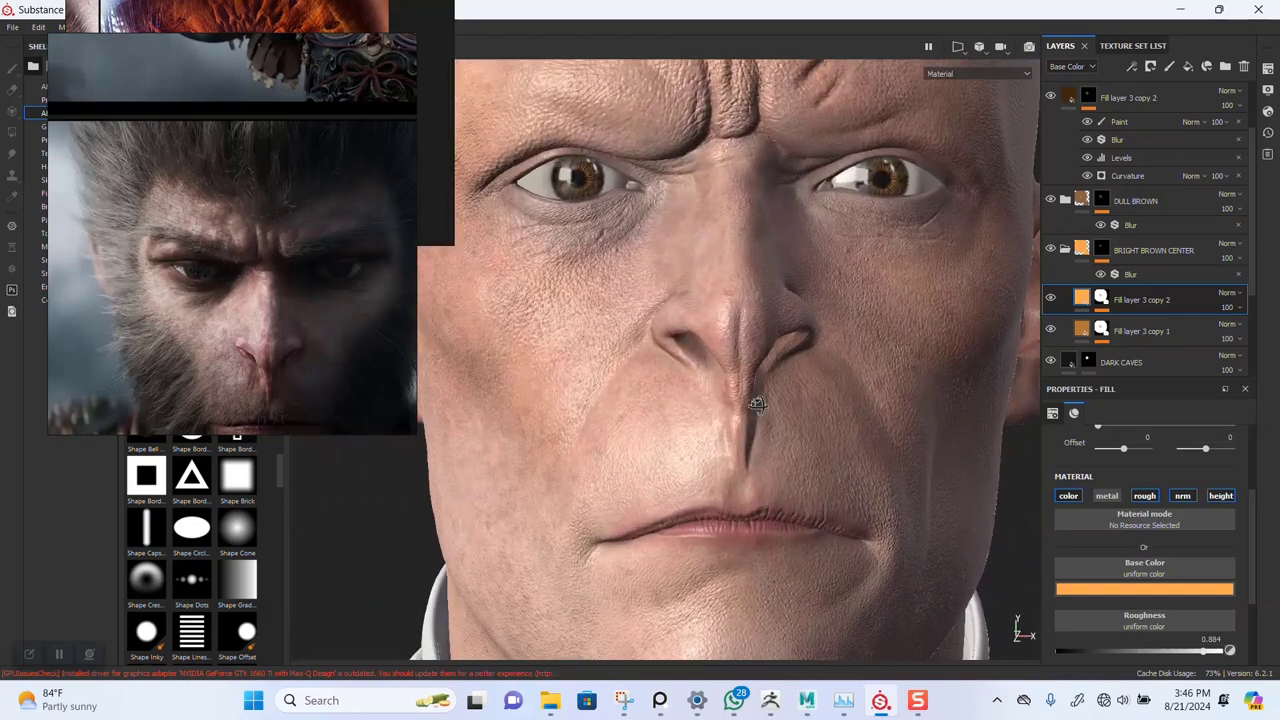
pyautogui.keyDown('alt'); pyautogui.moveTo(790, 412); pyautogui.dragTo(782, 366); pyautogui.keyUp('alt')
pyautogui.keyDown('alt'); pyautogui.moveTo(782, 366); pyautogui.dragTo(822, 468, button='middle'); pyautogui.keyUp('alt')
pyautogui.keyDown('alt'); pyautogui.moveTo(822, 468); pyautogui.dragTo(705, 507, button='right'); pyautogui.keyUp('alt')
pyautogui.keyDown('alt'); pyautogui.moveTo(704, 508); pyautogui.dragTo(652, 494); pyautogui.keyUp('alt')
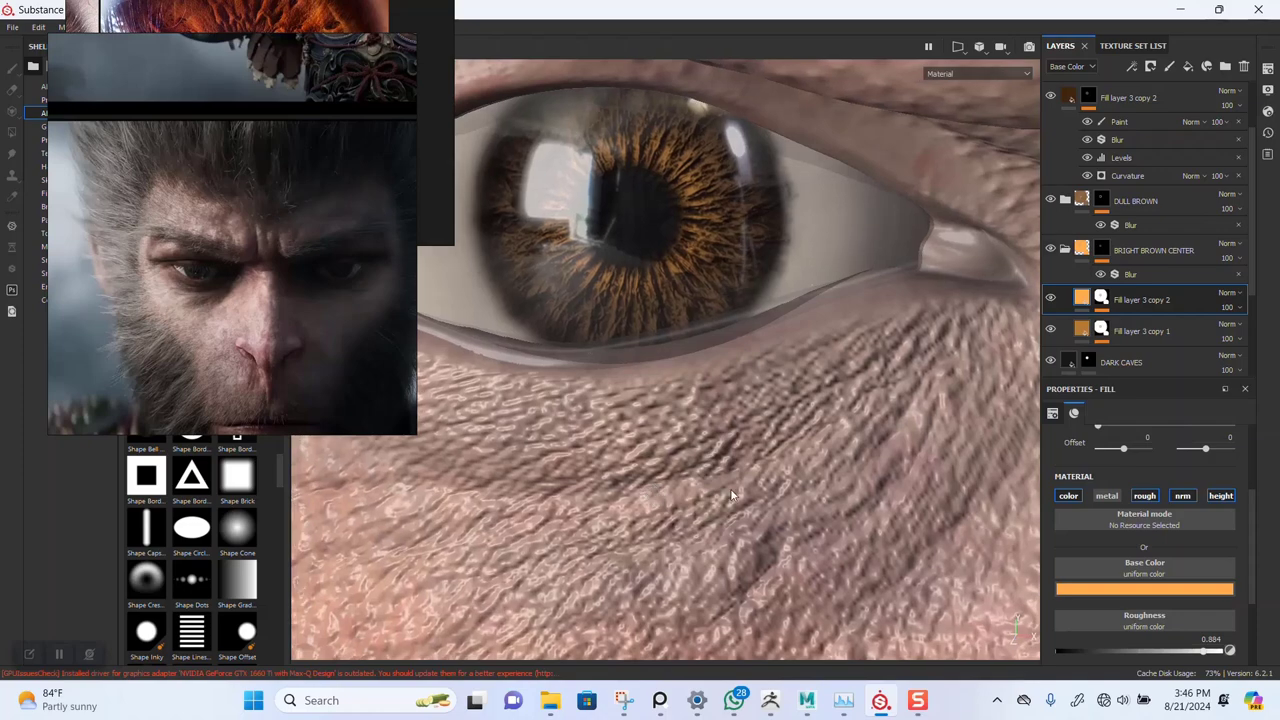
pyautogui.keyDown('alt'); pyautogui.moveTo(730, 488); pyautogui.dragTo(721, 386, button='right'); pyautogui.keyUp('alt')
pyautogui.keyDown('alt'); pyautogui.moveTo(782, 413); pyautogui.dragTo(750, 409, button='middle'); pyautogui.keyUp('alt')
pyautogui.keyDown('alt'); pyautogui.moveTo(750, 409); pyautogui.dragTo(684, 302, button='right'); pyautogui.keyUp('alt')
pyautogui.keyDown('alt'); pyautogui.moveTo(714, 398); pyautogui.dragTo(757, 357, button='right'); pyautogui.keyUp('alt')
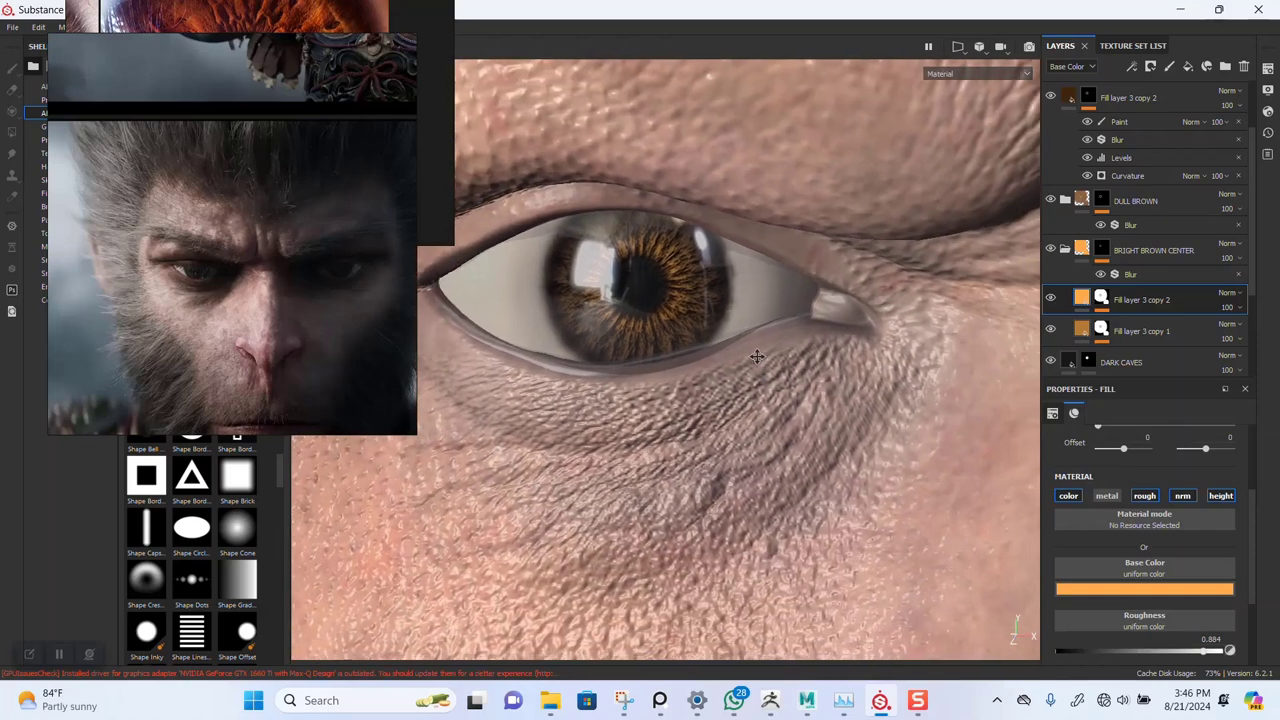
pyautogui.keyDown('alt'); pyautogui.moveTo(757, 357); pyautogui.dragTo(745, 319, button='middle'); pyautogui.keyUp('alt')
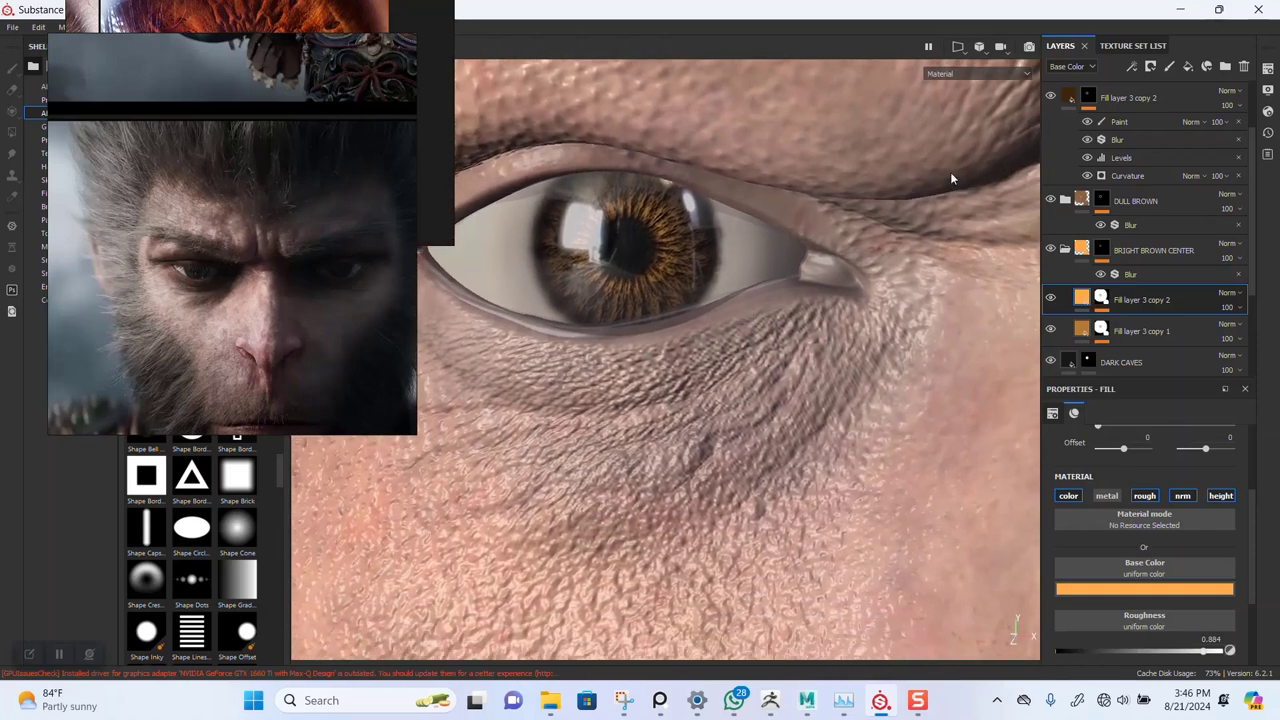
# - Isolate the INNER_EYE_MAP texture set and inspect the iris on the bare eyeball under rotated lighting
pyautogui.click(1110, 45)
pyautogui.click(1077, 62)
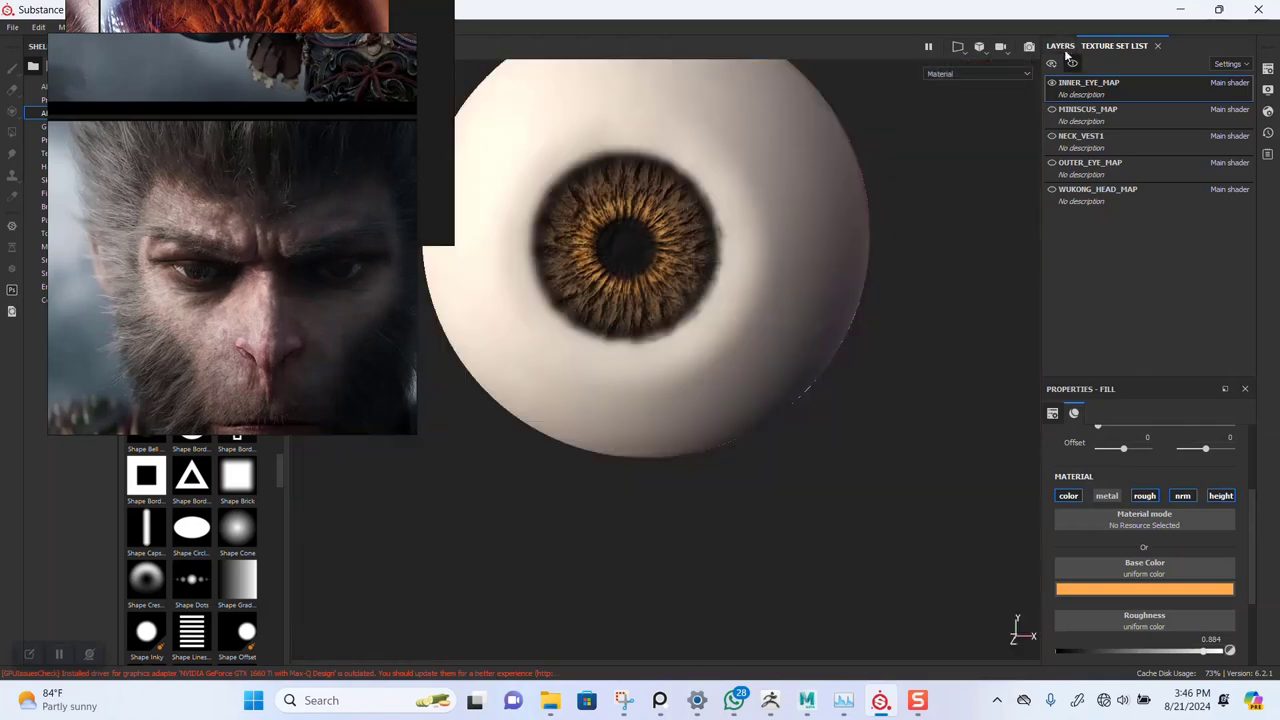
pyautogui.click(1062, 47)
pyautogui.keyDown('alt'); pyautogui.moveTo(757, 303); pyautogui.dragTo(836, 262, button='middle'); pyautogui.keyUp('alt')
pyautogui.keyDown('alt'); pyautogui.moveTo(835, 261); pyautogui.dragTo(754, 291, button='right'); pyautogui.keyUp('alt')
pyautogui.keyDown('alt'); pyautogui.moveTo(754, 291); pyautogui.dragTo(768, 284); pyautogui.keyUp('alt')
pyautogui.keyDown('alt'); pyautogui.moveTo(768, 284); pyautogui.dragTo(781, 384, button='right'); pyautogui.keyUp('alt')
pyautogui.keyDown('shift'); pyautogui.moveTo(821, 329); pyautogui.dragTo(806, 317, button='right'); pyautogui.keyUp('shift')
# - Paint around the outer edge of the iris on the mask of Fill layer 2
pyautogui.scroll(-3, 1090, 280)
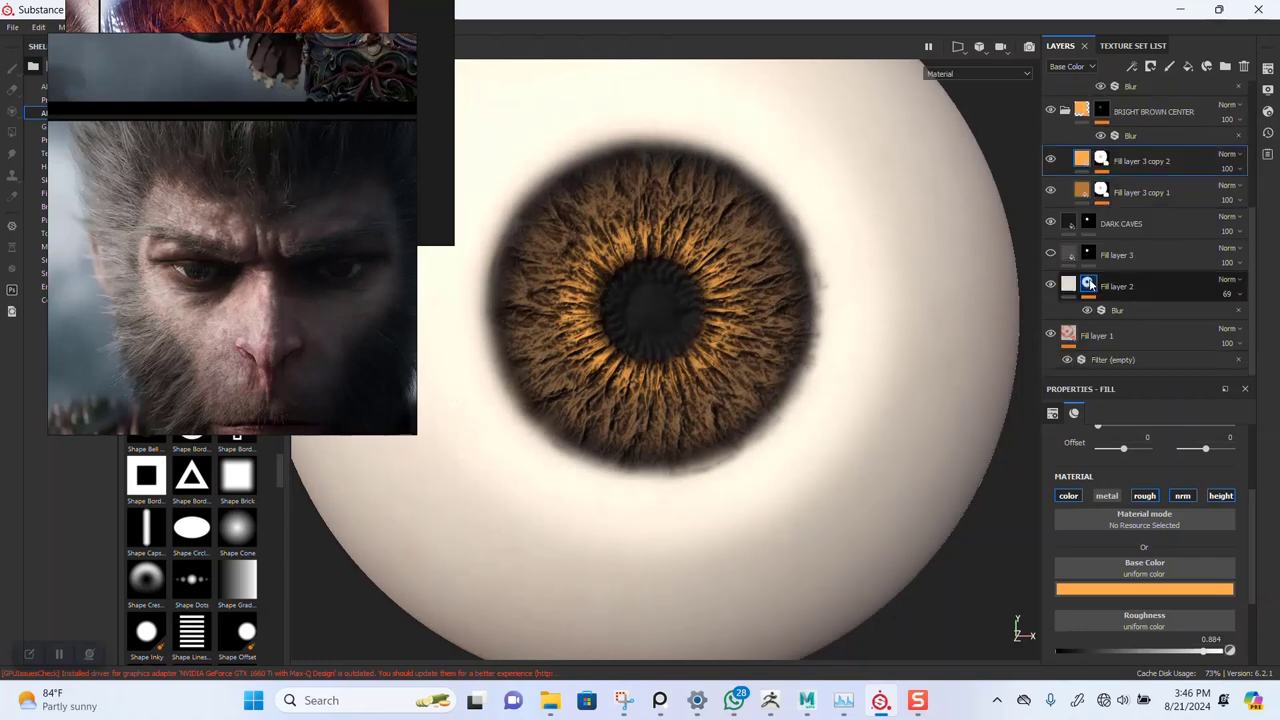
pyautogui.moveTo(1091, 286)
pyautogui.click(1088, 286)
pyautogui.scroll(3, 841, 292)
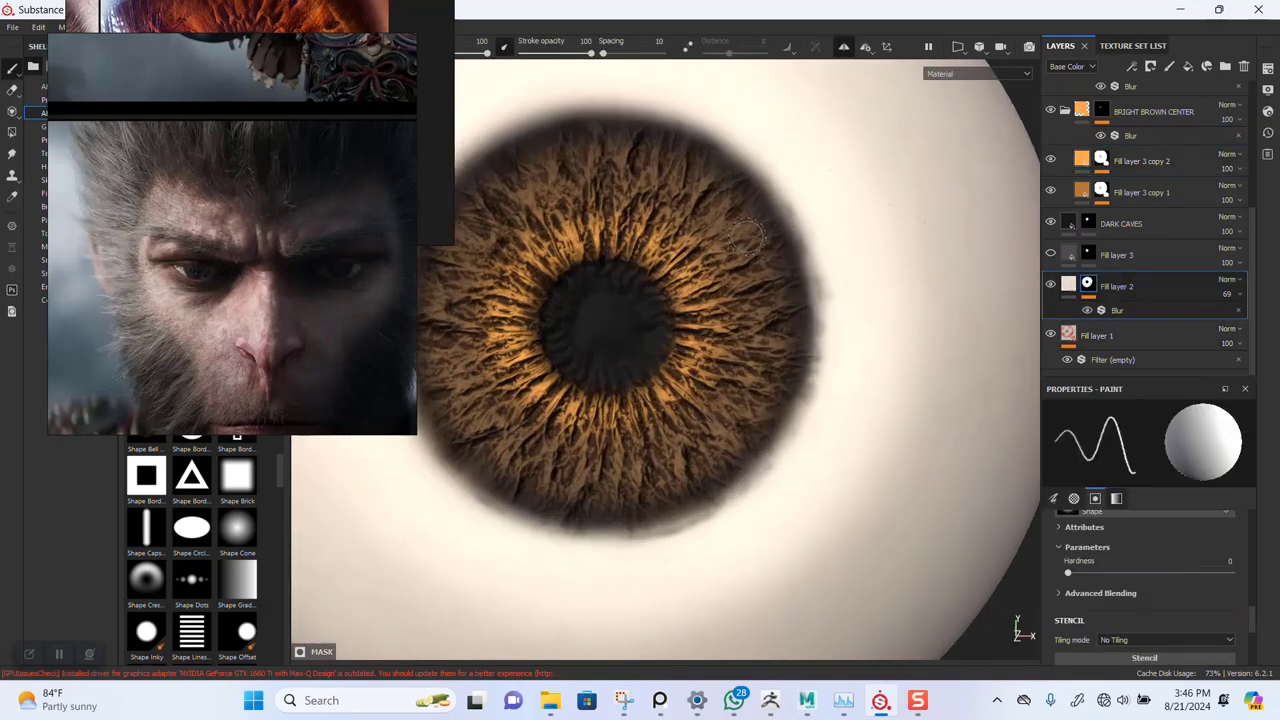
pyautogui.moveTo(770, 213); pyautogui.dragTo(813, 265)
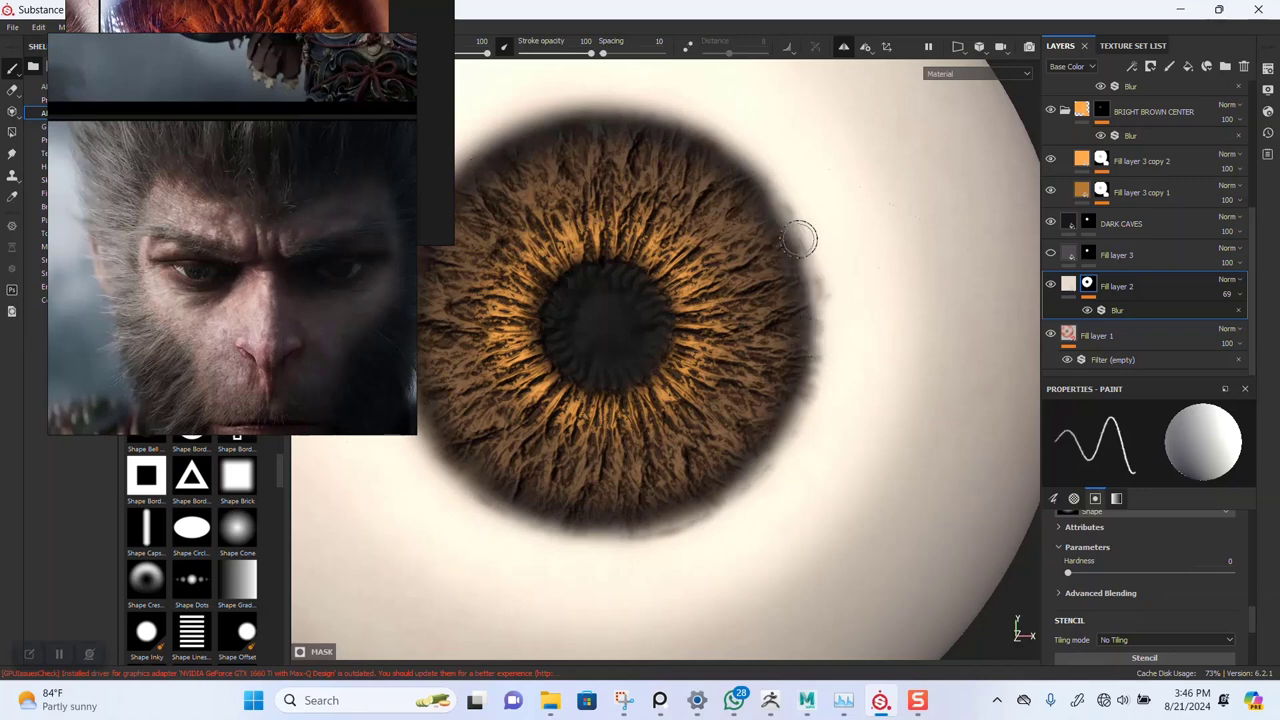
pyautogui.moveTo(815, 323)
pyautogui.mouseDown()
pyautogui.moveTo(763, 498)
pyautogui.moveTo(606, 543)
pyautogui.moveTo(554, 528)
pyautogui.mouseUp()
pyautogui.keyDown('alt'); pyautogui.moveTo(554, 527); pyautogui.dragTo(780, 529, button='middle'); pyautogui.keyUp('alt')
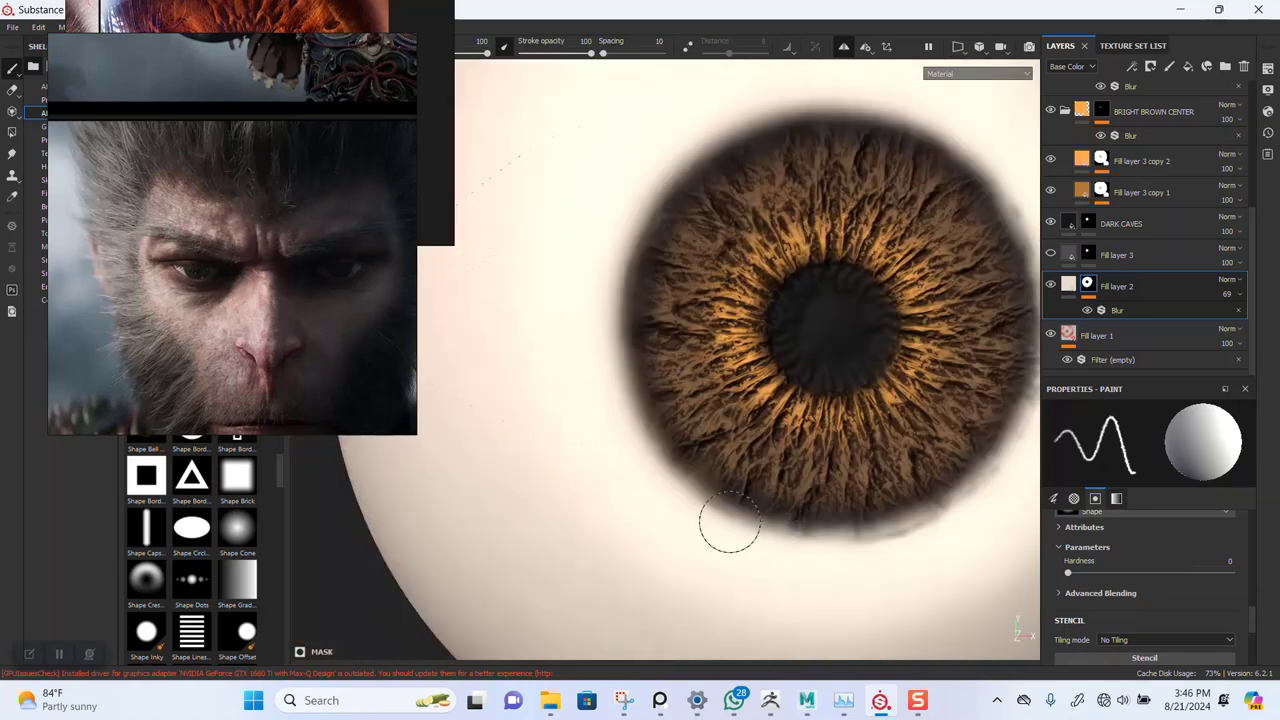
pyautogui.moveTo(730, 522)
pyautogui.mouseDown()
pyautogui.moveTo(686, 497)
pyautogui.moveTo(620, 394)
pyautogui.moveTo(599, 327)
pyautogui.mouseUp()
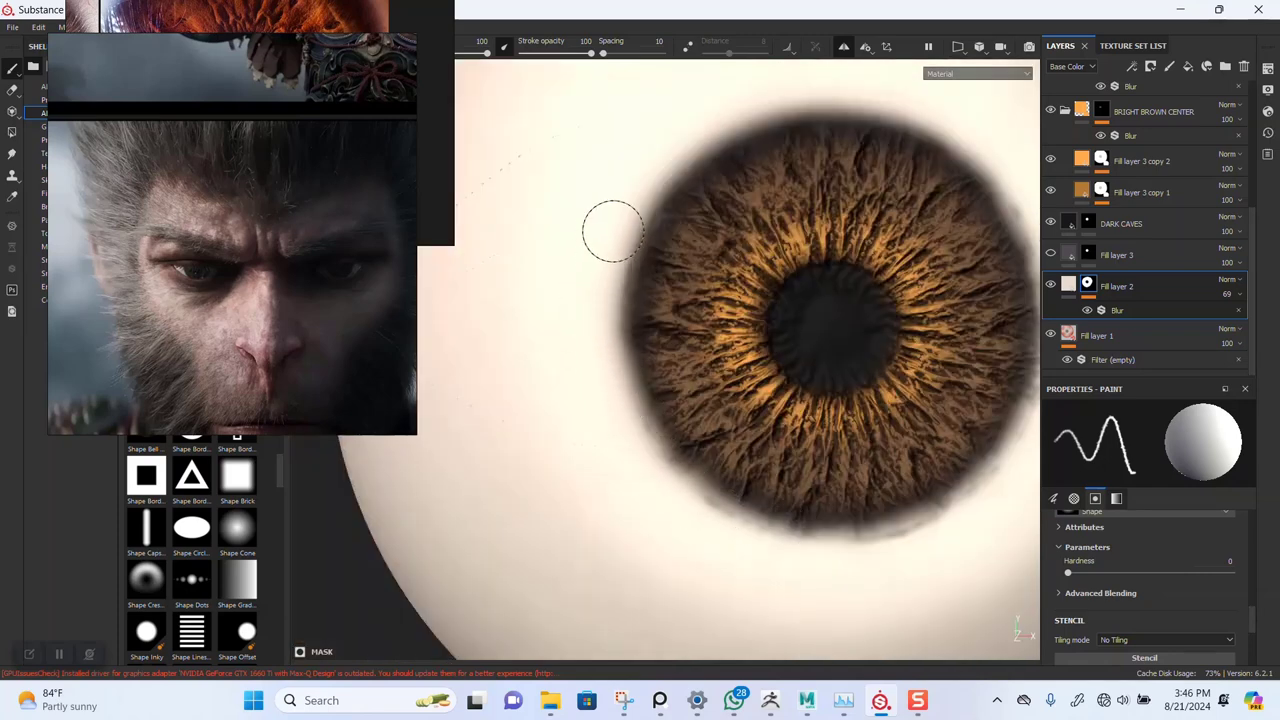
pyautogui.moveTo(613, 231); pyautogui.dragTo(621, 215)
pyautogui.keyDown('alt'); pyautogui.moveTo(612, 293); pyautogui.dragTo(508, 199, button='middle'); pyautogui.keyUp('alt')
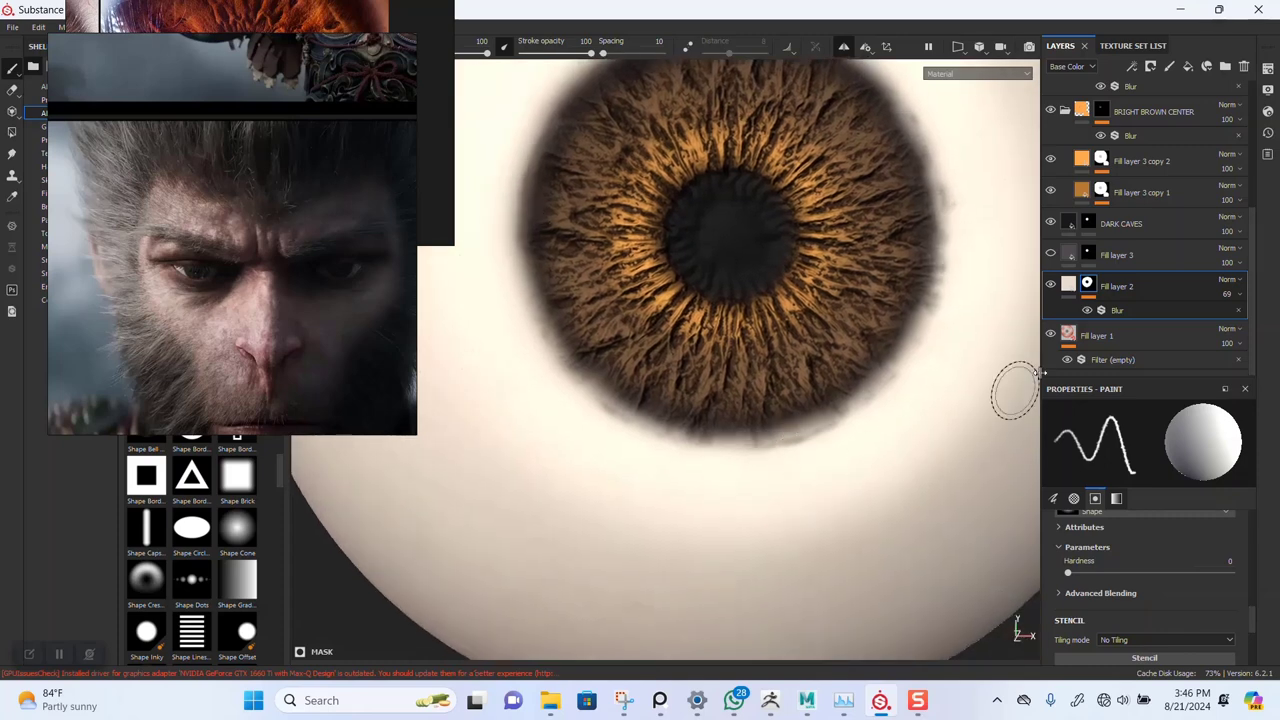
# - Duplicate Fill layer 2 and move the copy beneath Fill layer 1 in the layer stack
pyautogui.click(1068, 338)
pyautogui.rightClick(1072, 337)
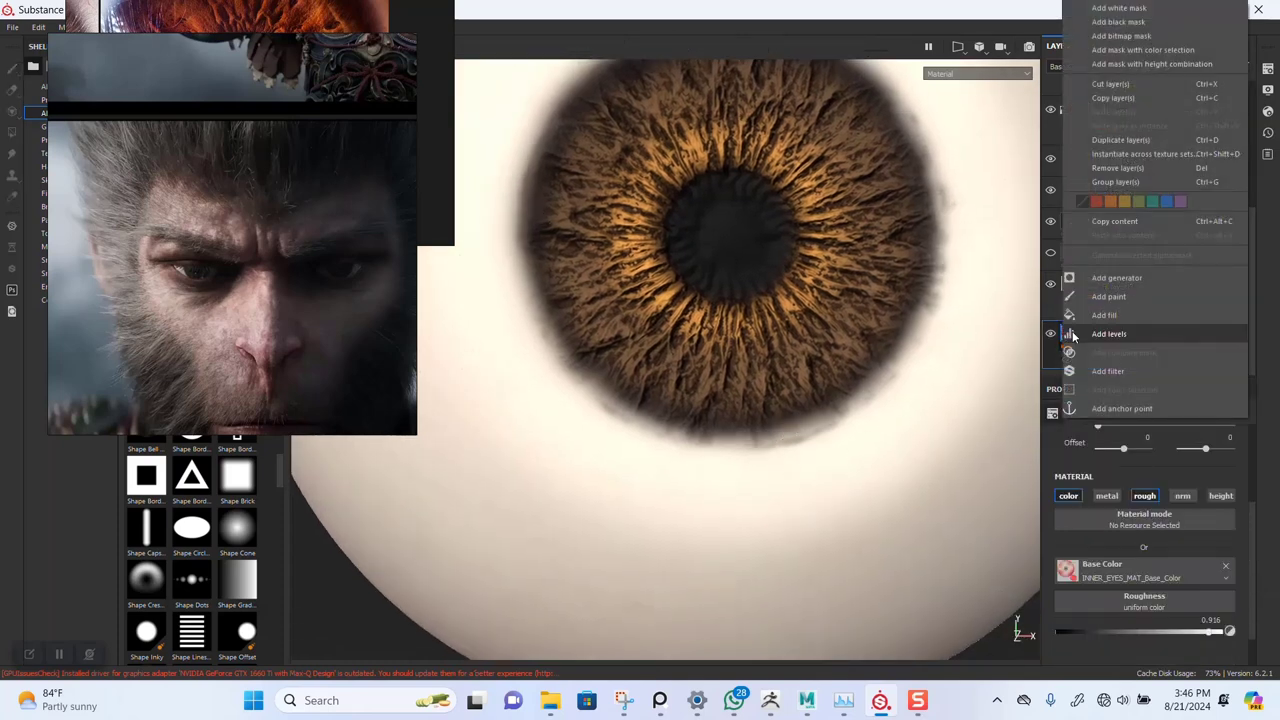
pyautogui.click(1107, 371)
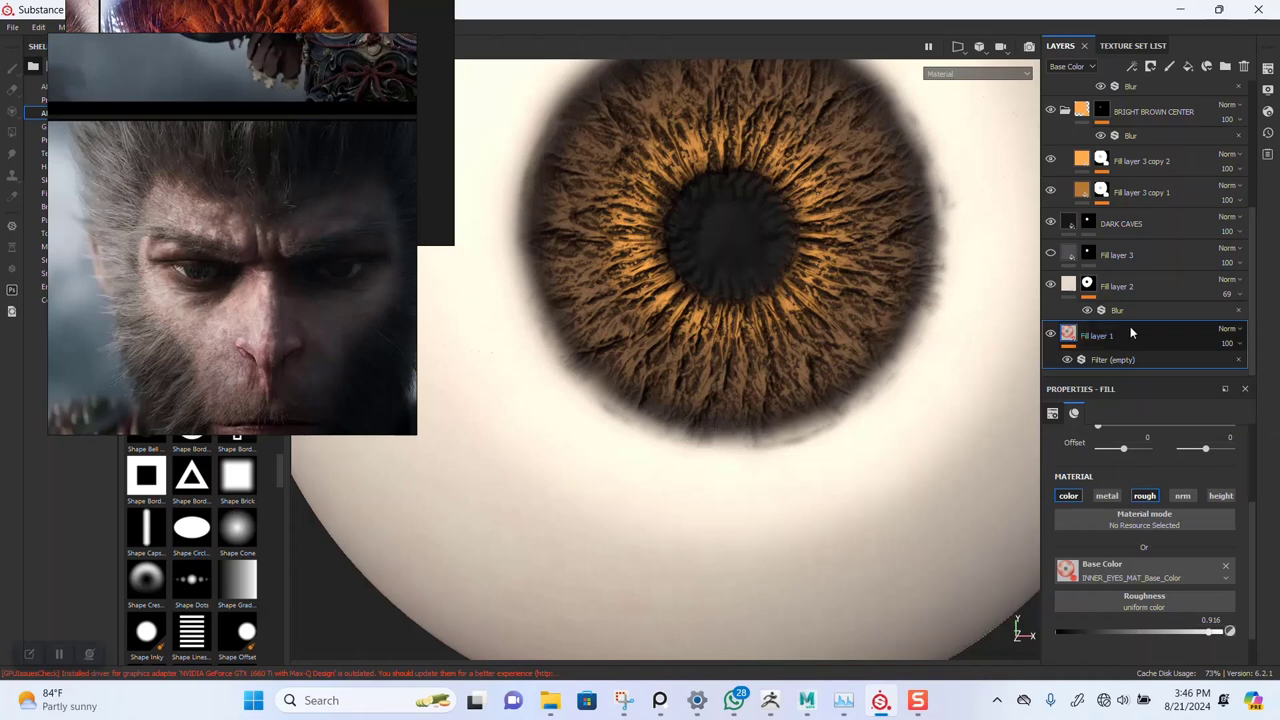
pyautogui.click(1127, 289)
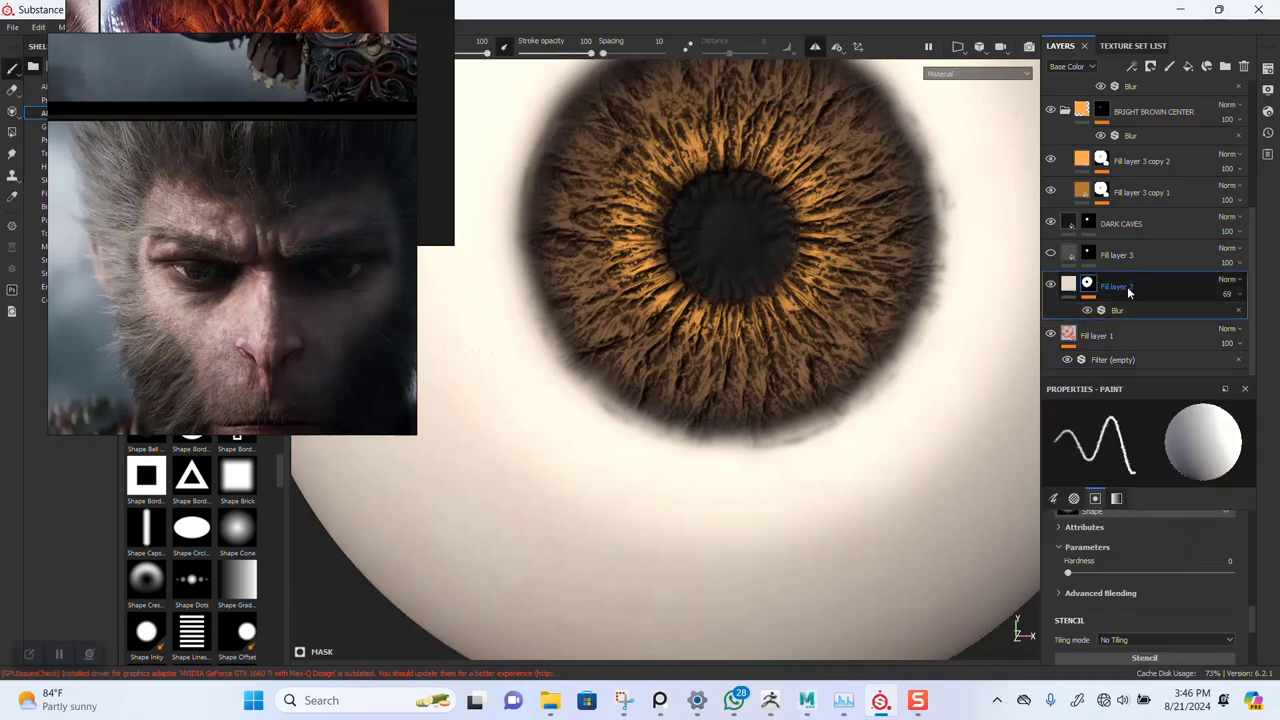
pyautogui.hotkey('ctrl', 'd')
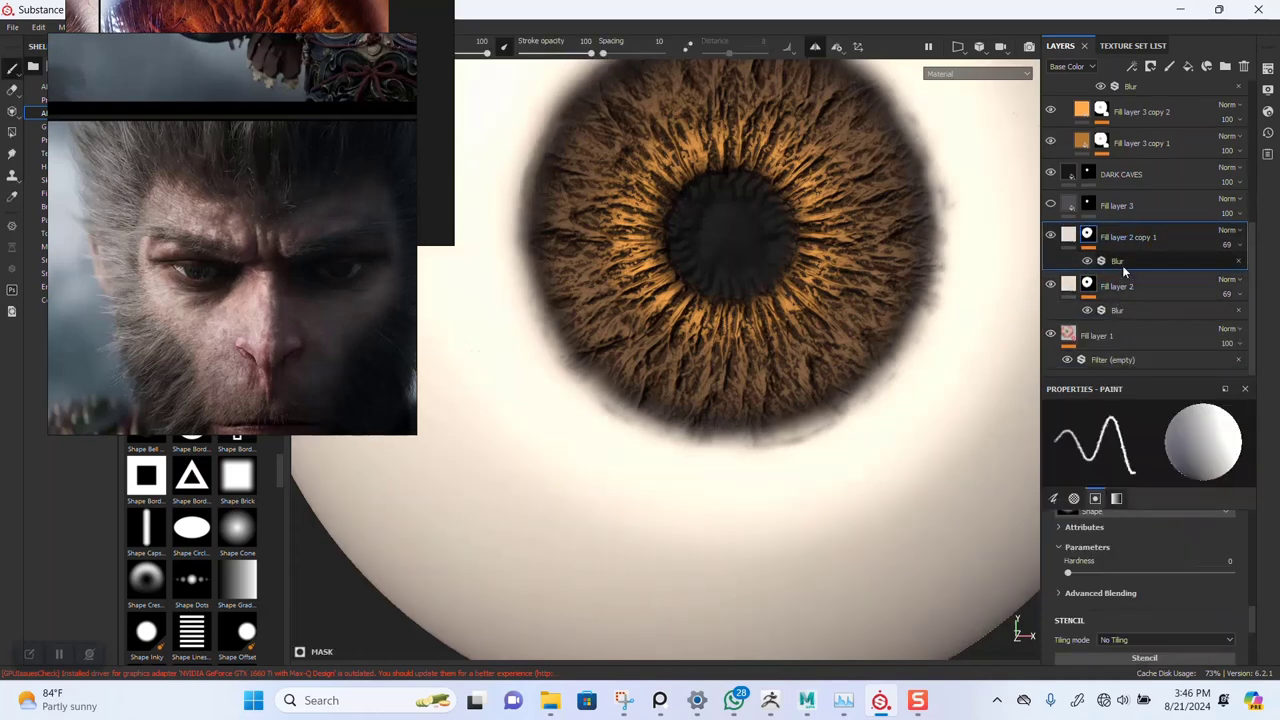
pyautogui.moveTo(1128, 248); pyautogui.dragTo(1120, 360)
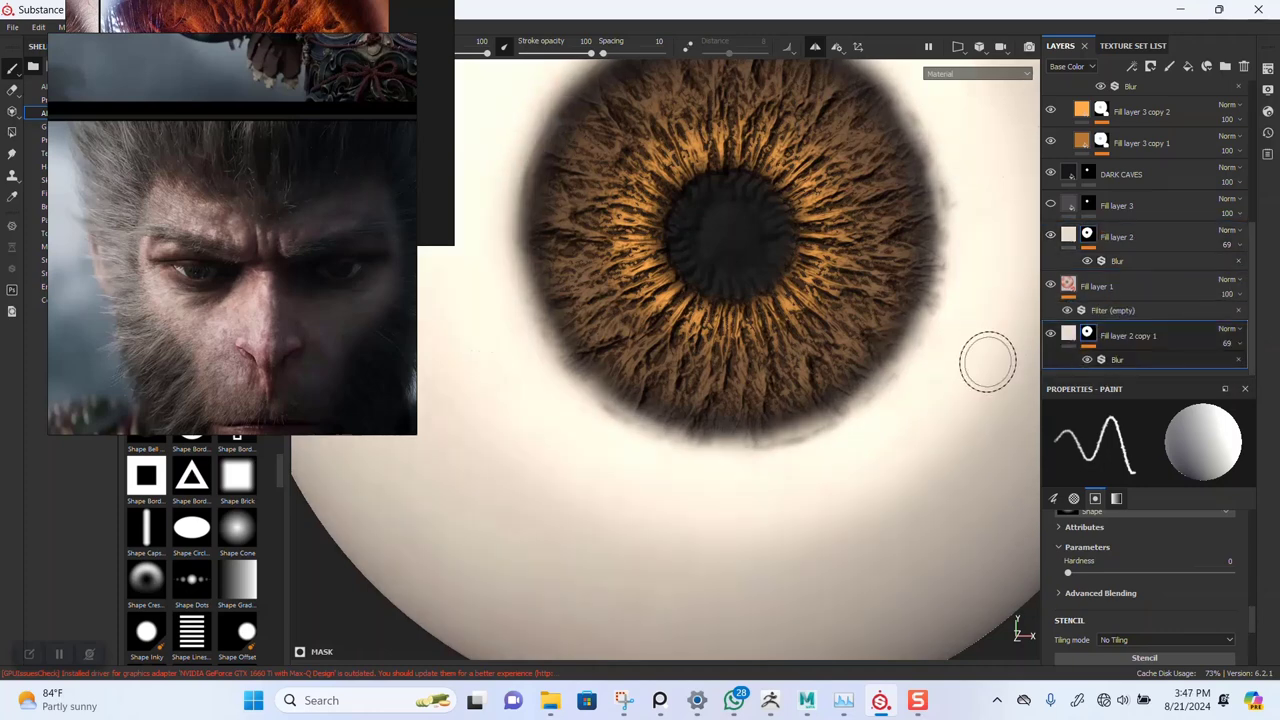
# - Add a white mask to Fill layer 1 and paint black on it below the lower edge of the iris
pyautogui.click(1070, 290)
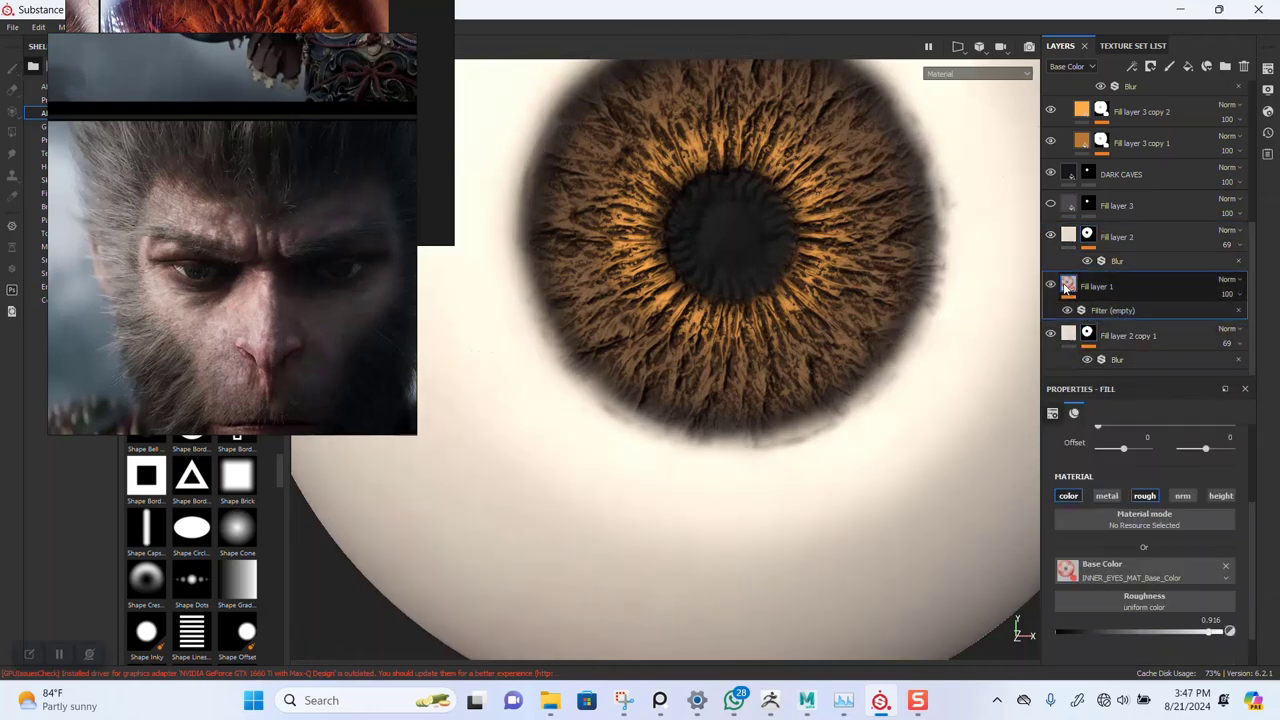
pyautogui.rightClick(1068, 286)
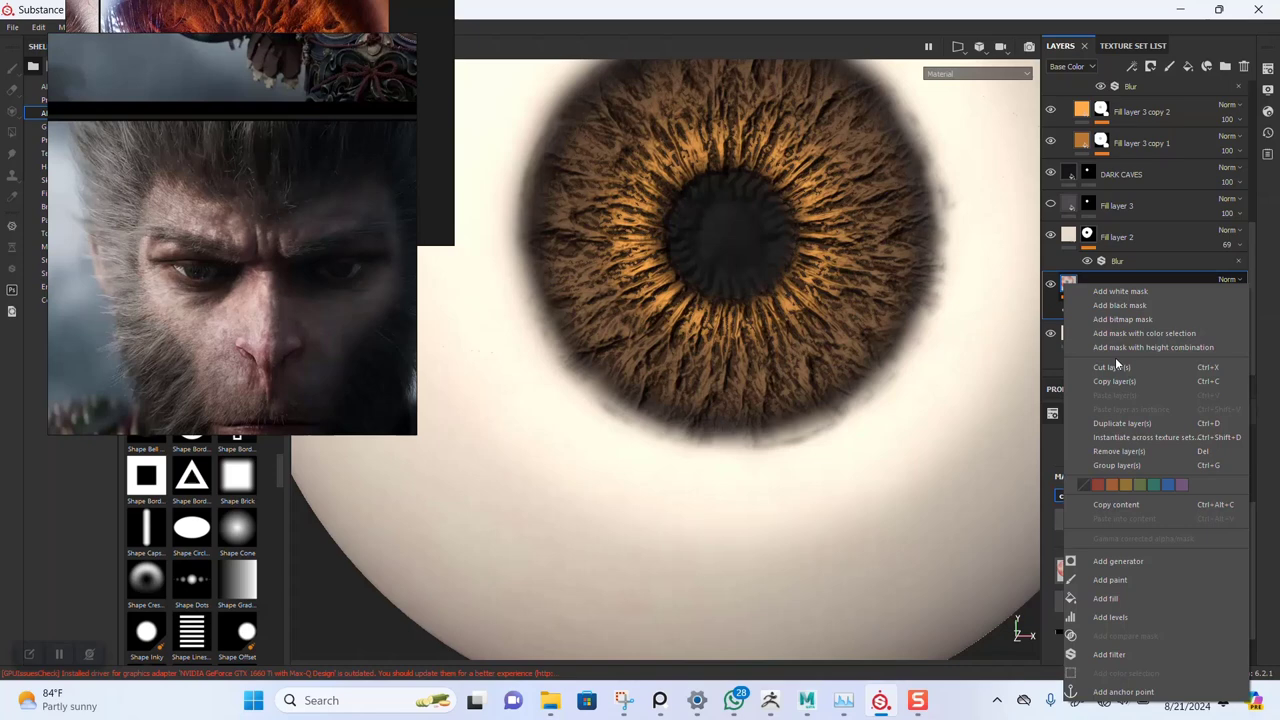
pyautogui.click(1119, 305)
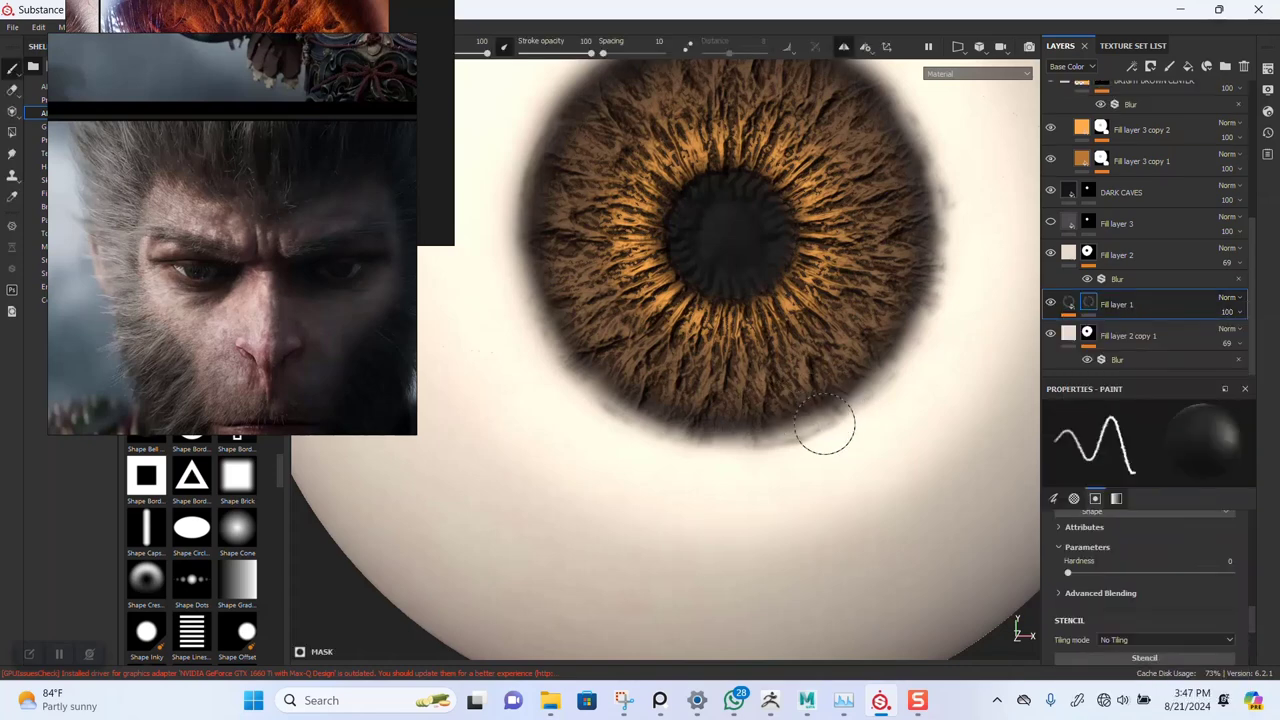
pyautogui.moveTo(830, 440)
pyautogui.mouseDown()
pyautogui.moveTo(842, 447)
pyautogui.moveTo(785, 459)
pyautogui.mouseUp()
pyautogui.scroll(-2, 852, 435)
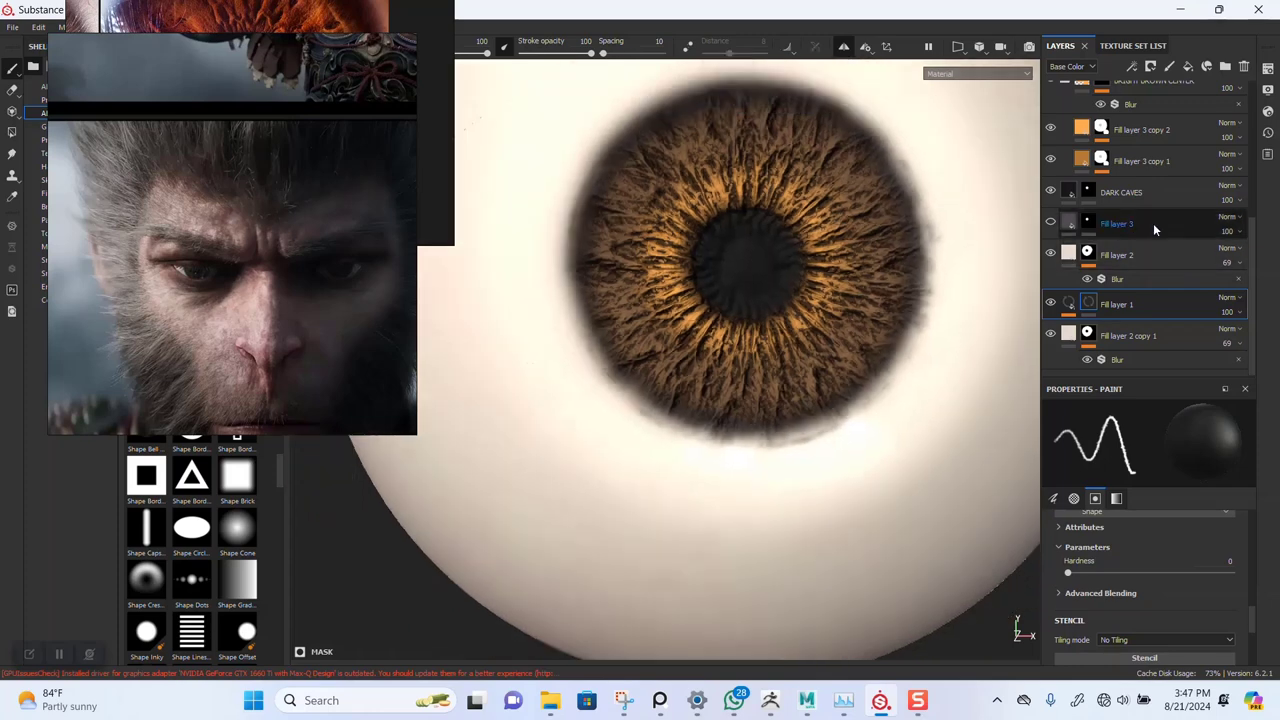
# - Check the iris with DARK CAVES toggled off and on, and make the hidden Fill layer 3 visible
pyautogui.click(1050, 192)
pyautogui.click(1050, 192)
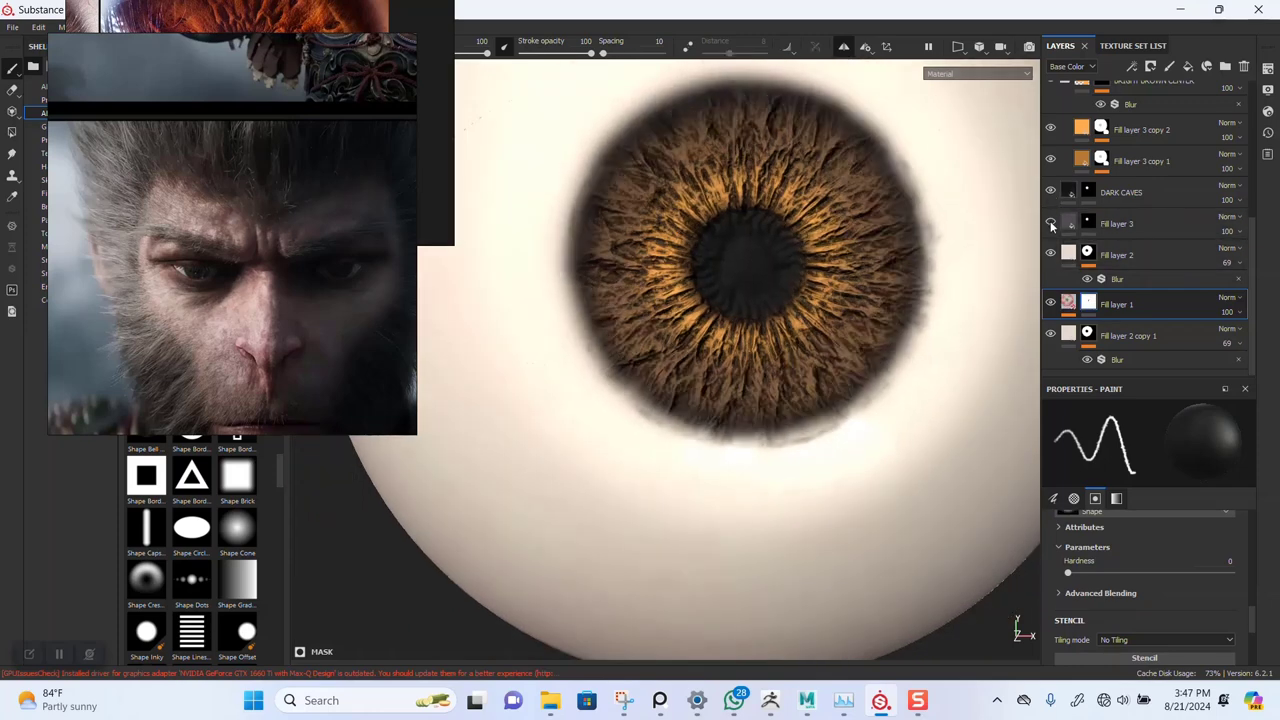
pyautogui.click(1050, 223)
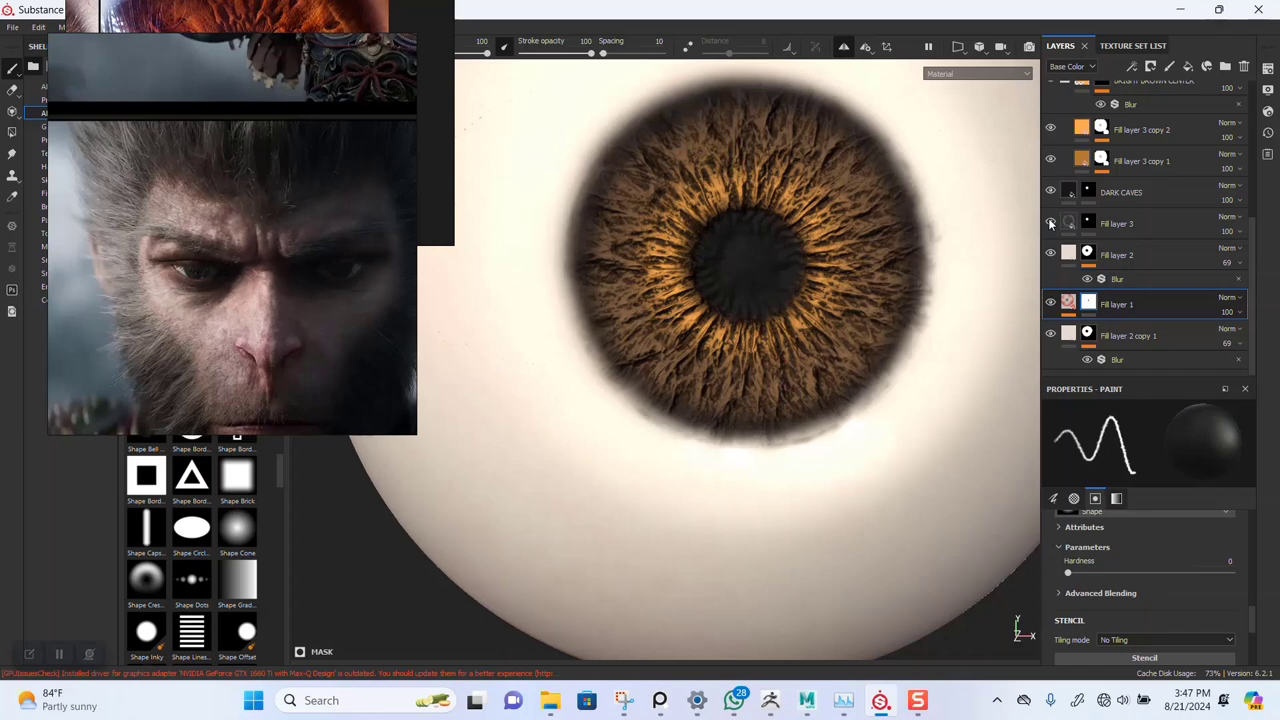
pyautogui.click(1050, 223)
pyautogui.click(1050, 223)
pyautogui.scroll(5, 1070, 230)
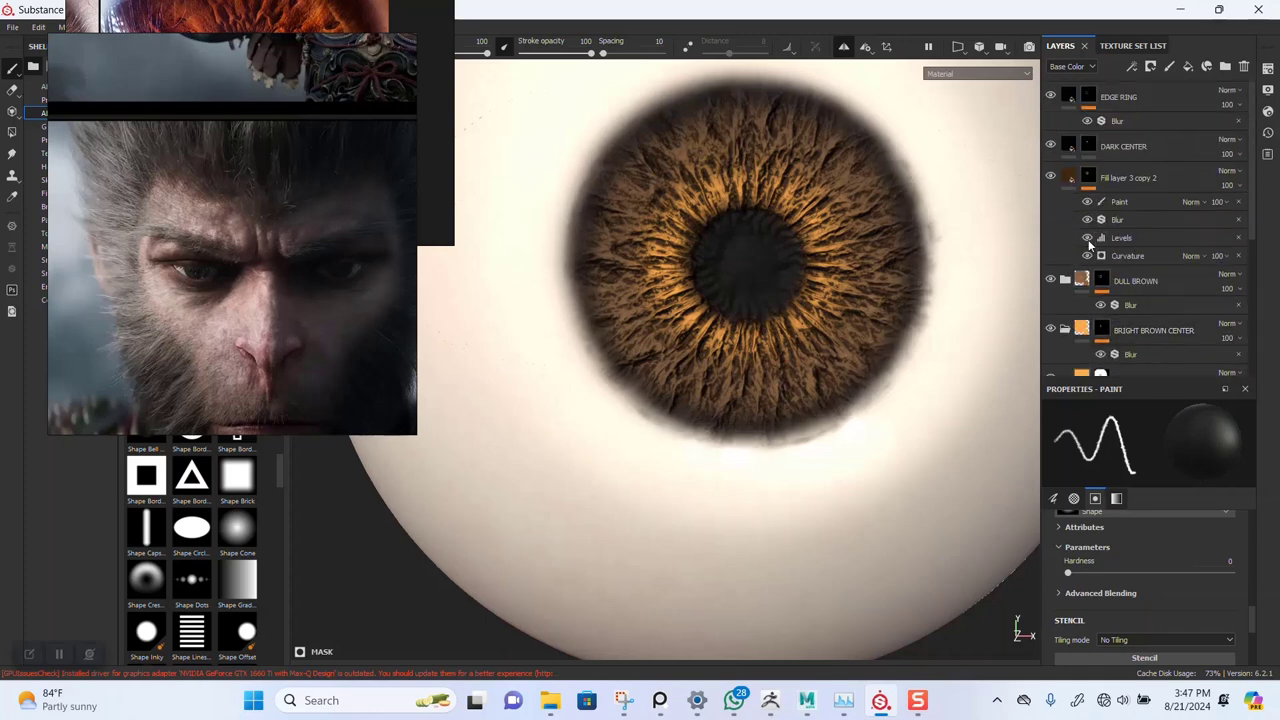
pyautogui.scroll(-5, 1088, 239)
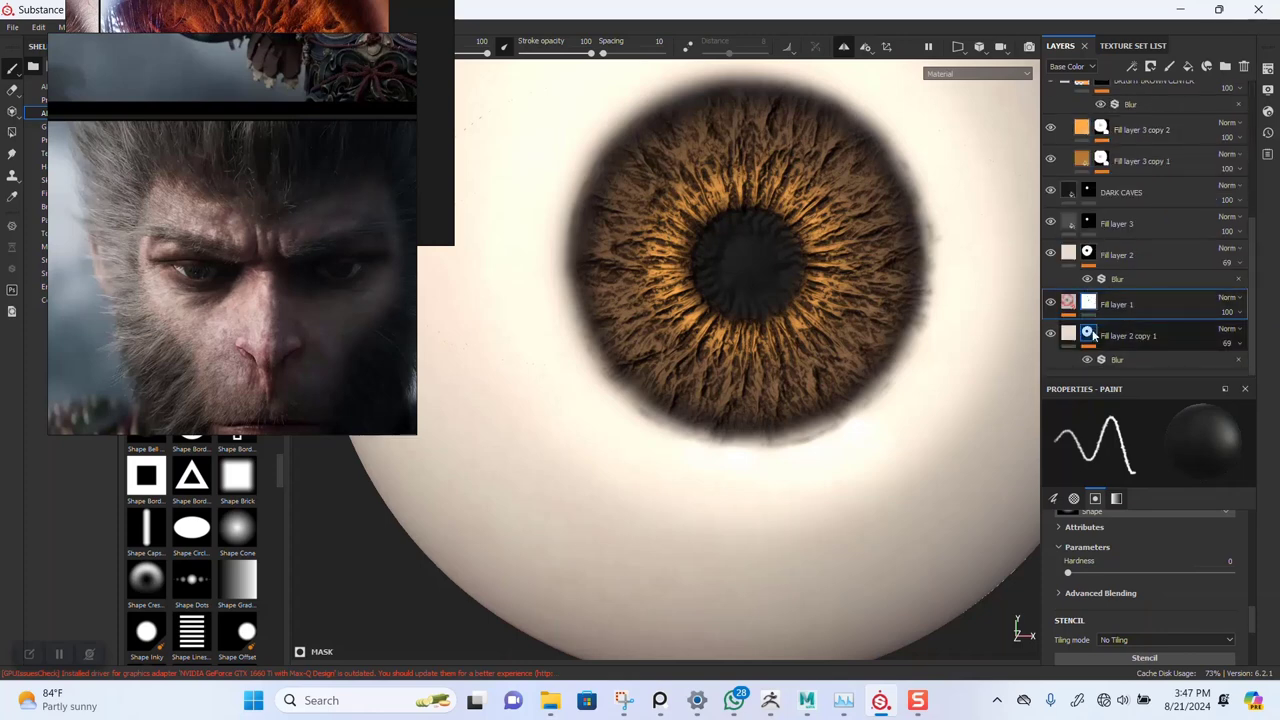
# - Remove the mask from Fill layer 2 copy 1
pyautogui.click(1089, 304)
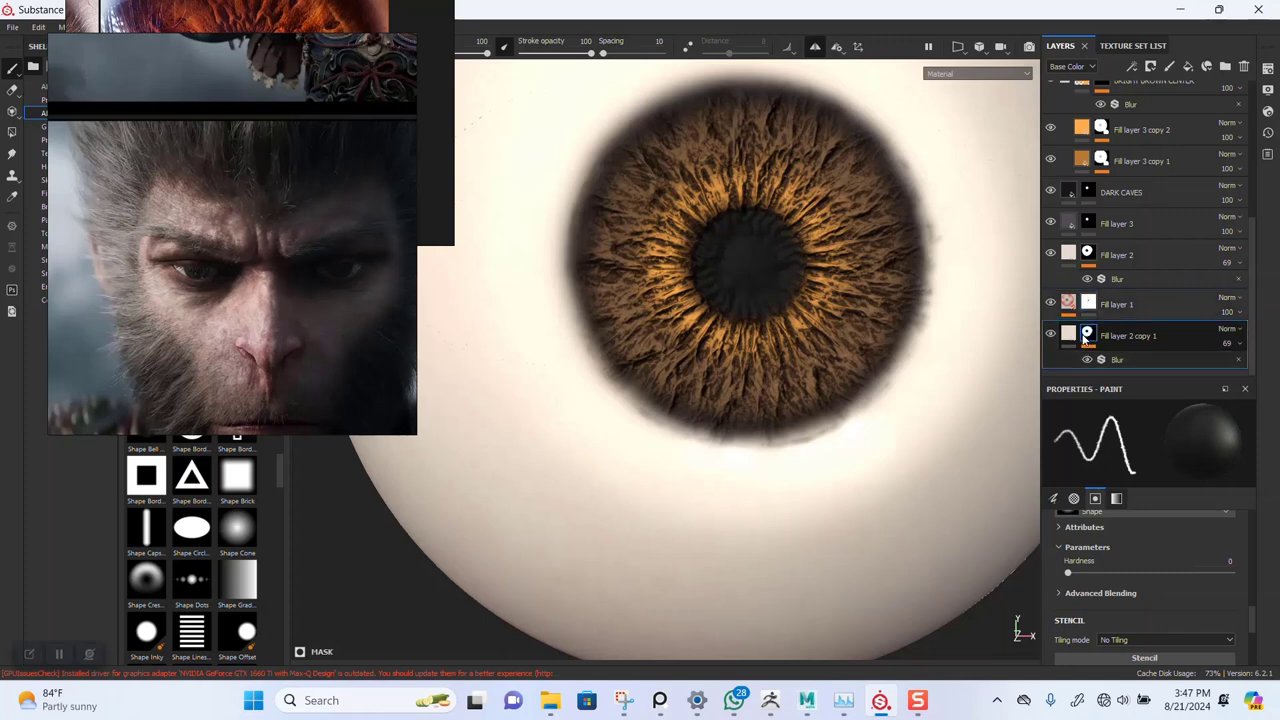
pyautogui.rightClick(1088, 336)
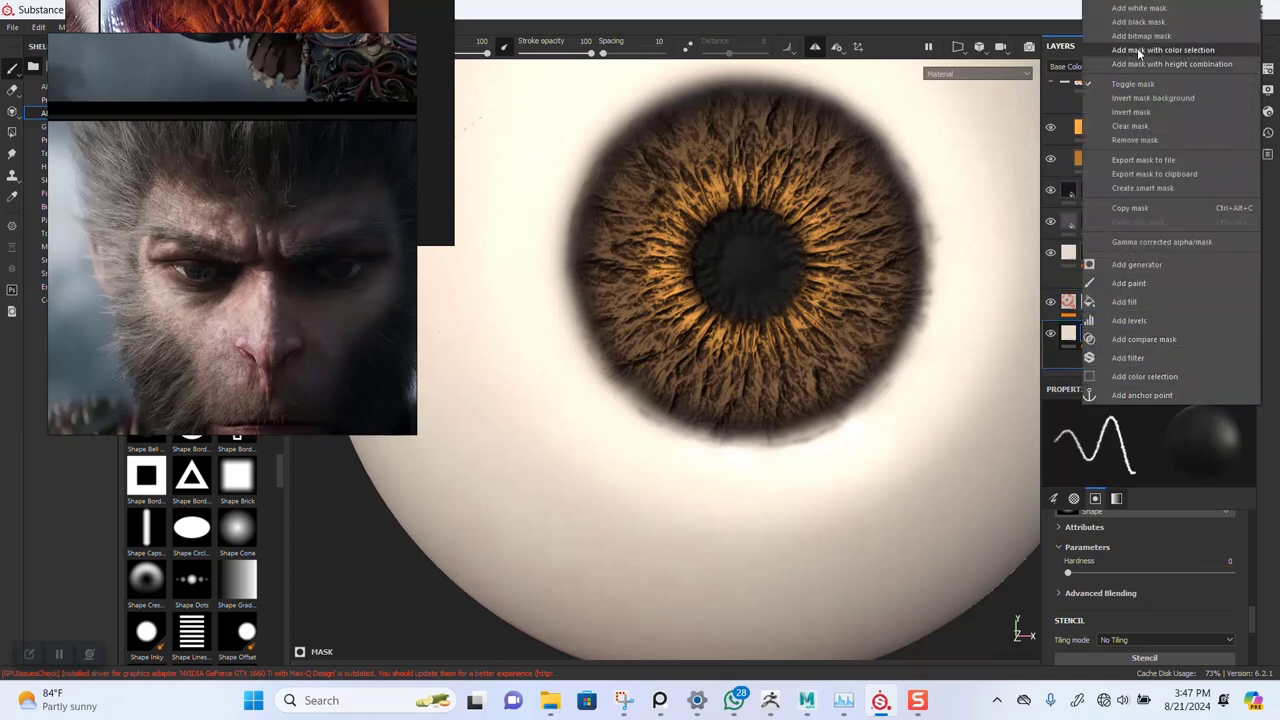
pyautogui.click(1148, 139)
# - Paint black on the mask of Fill layer 1 along the lower rim of the iris and inspect the edge up close
pyautogui.click(1097, 314)
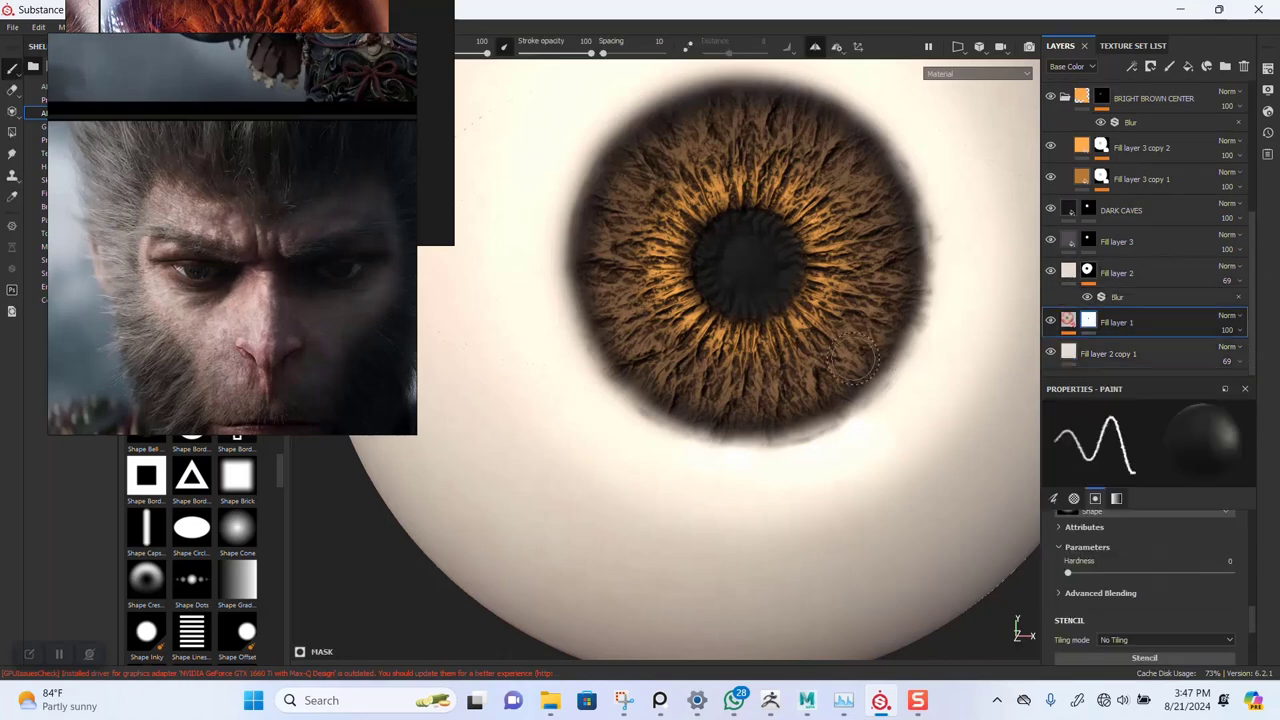
pyautogui.scroll(4, 857, 423)
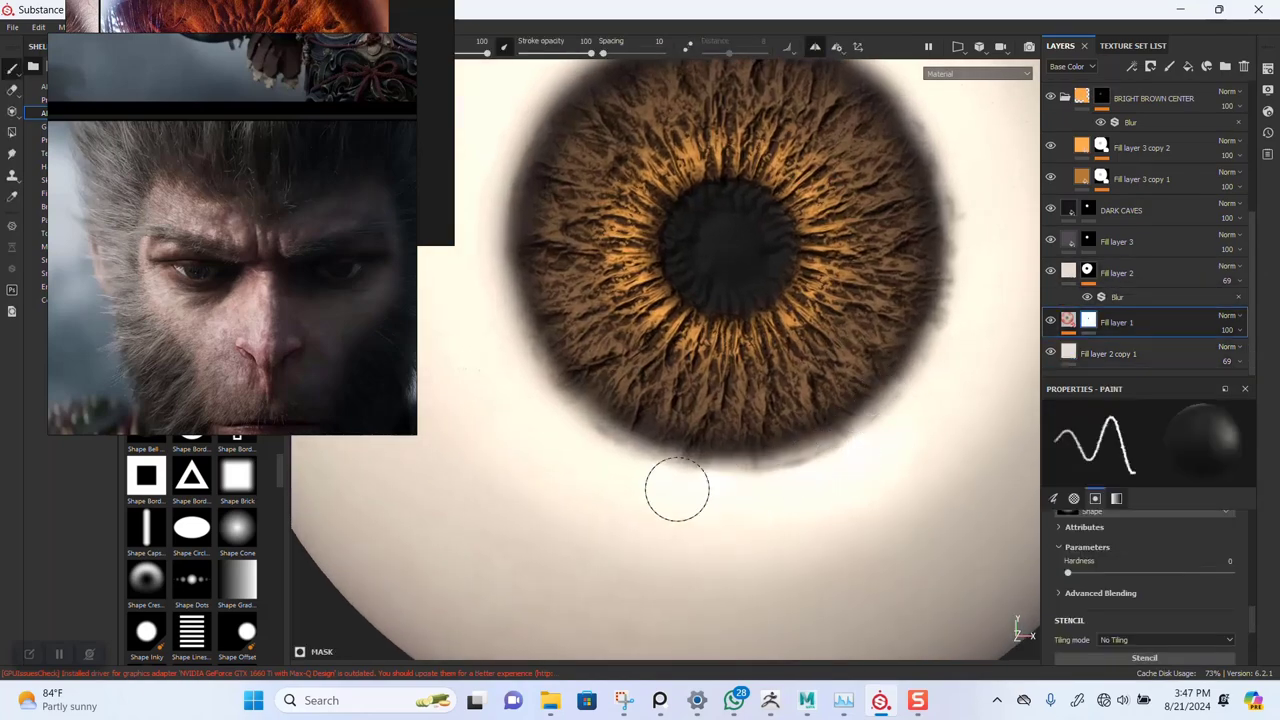
pyautogui.scroll(5, 677, 489)
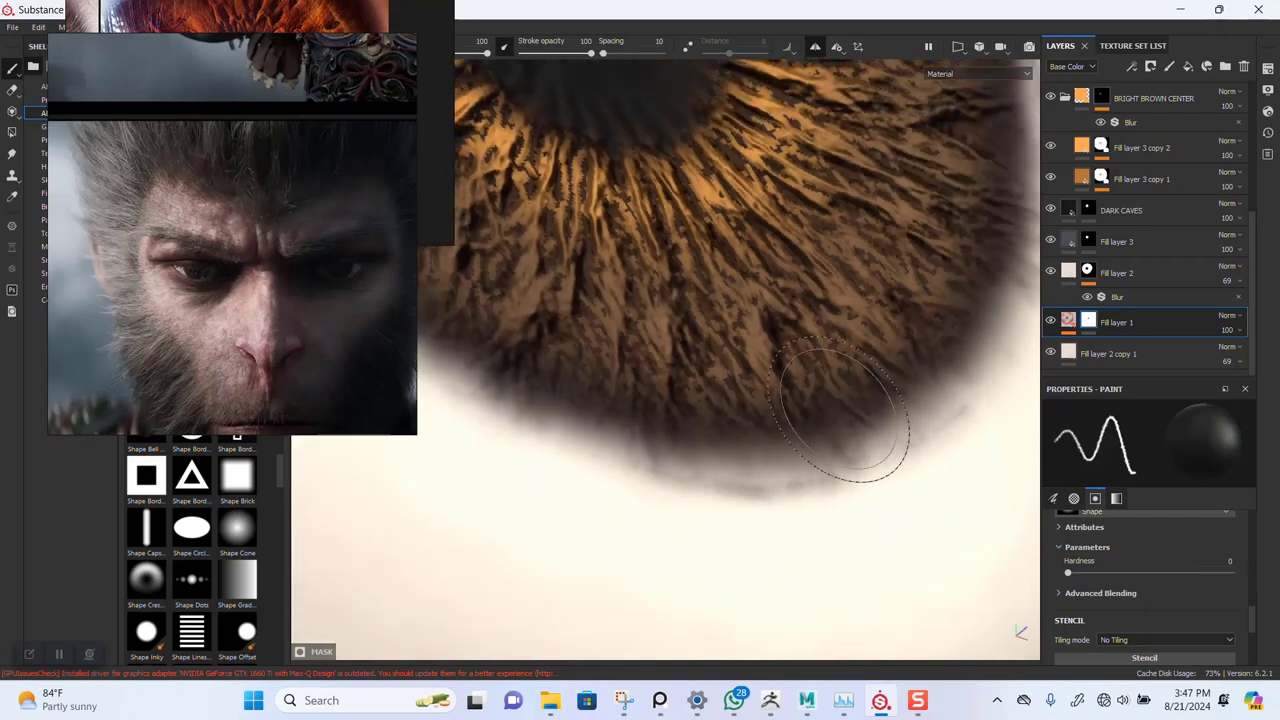
pyautogui.scroll(-5, 806, 520)
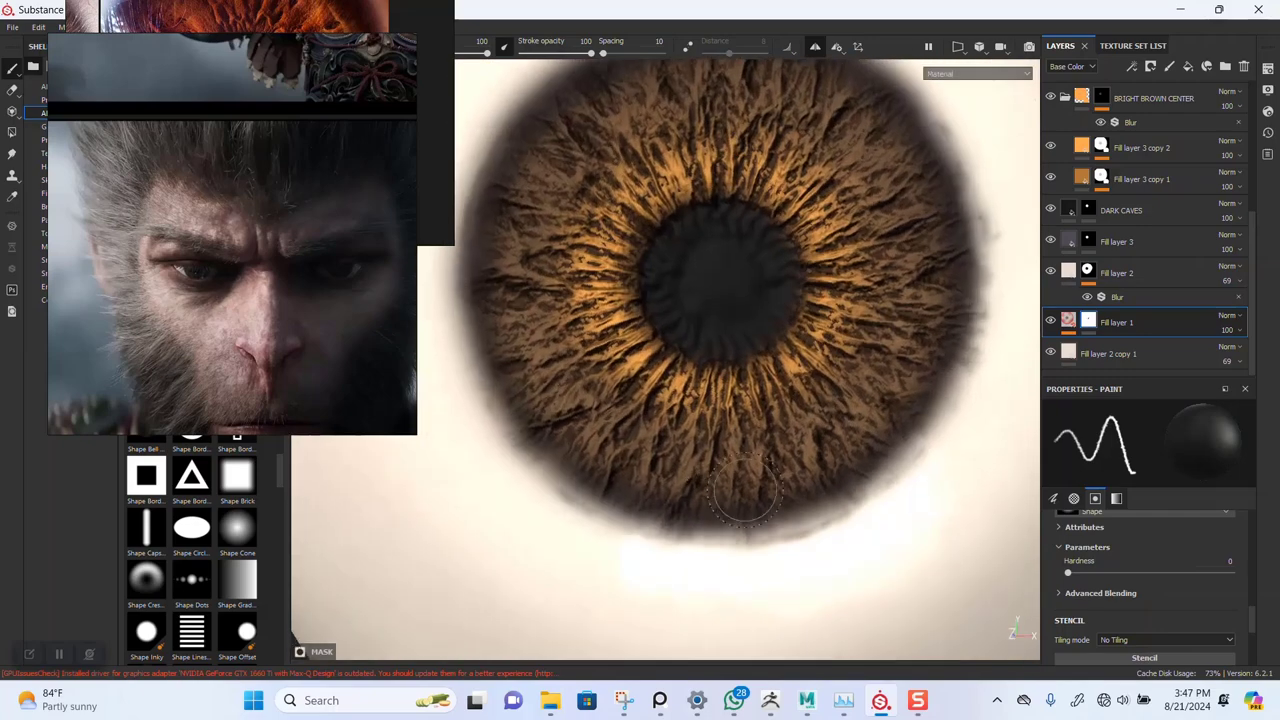
pyautogui.keyDown('alt'); pyautogui.moveTo(745, 490); pyautogui.dragTo(571, 257, button='right'); pyautogui.keyUp('alt')
pyautogui.keyDown('alt'); pyautogui.keyDown('shift'); pyautogui.moveTo(571, 257); pyautogui.dragTo(600, 285); pyautogui.keyUp('shift'); pyautogui.keyUp('alt')
pyautogui.keyDown('alt'); pyautogui.moveTo(600, 285); pyautogui.dragTo(760, 360, button='right'); pyautogui.keyUp('alt')
pyautogui.keyDown('alt'); pyautogui.moveTo(760, 360); pyautogui.dragTo(597, 337, button='middle'); pyautogui.keyUp('alt')
pyautogui.keyDown('alt'); pyautogui.moveTo(597, 337); pyautogui.dragTo(711, 372, button='right'); pyautogui.keyUp('alt')
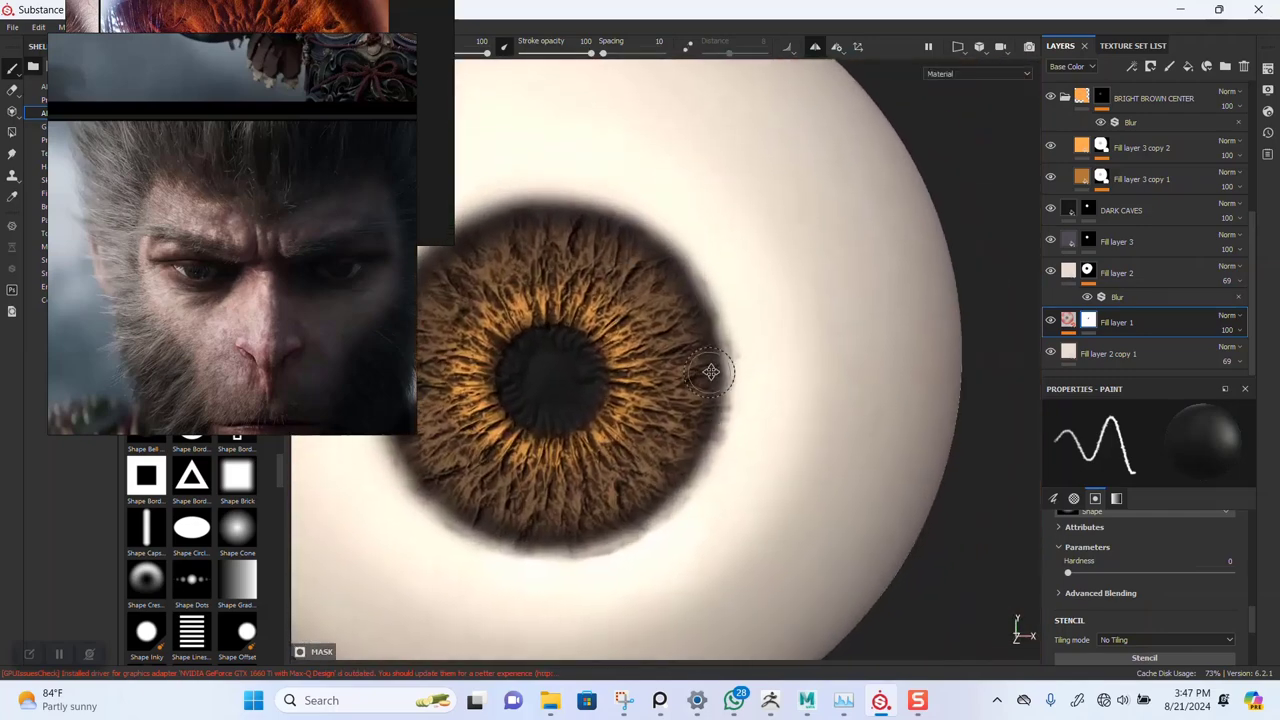
pyautogui.scroll(2, 710, 372)
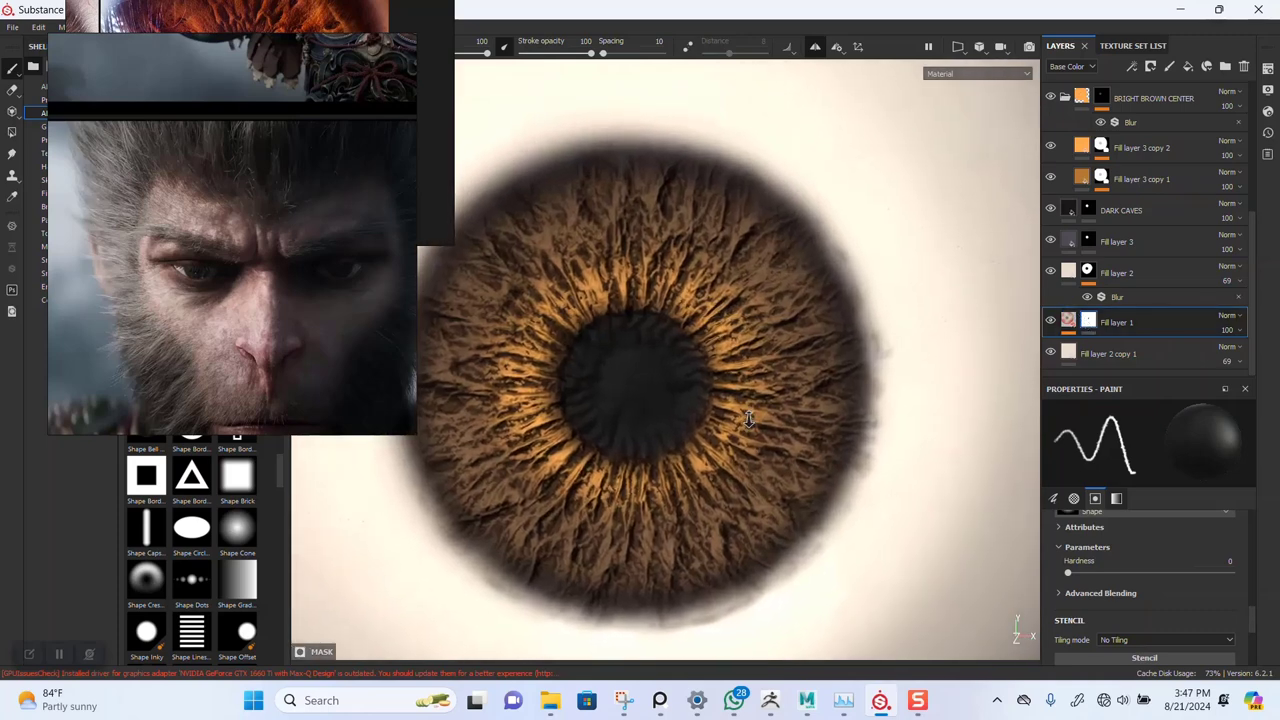
pyautogui.scroll(-1, 748, 418)
# - Paint black on the mask of Fill layer 2 along the right and lower-right edge of the iris
pyautogui.click(1062, 285)
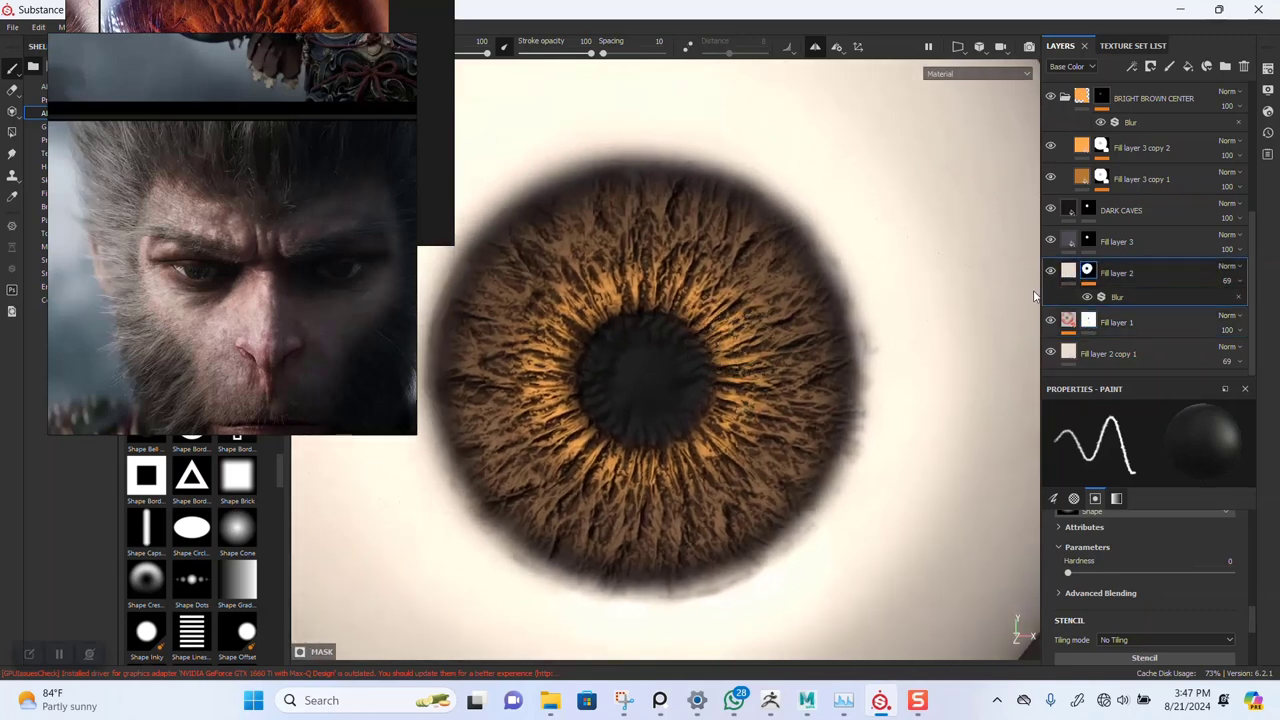
pyautogui.moveTo(854, 335); pyautogui.dragTo(877, 375)
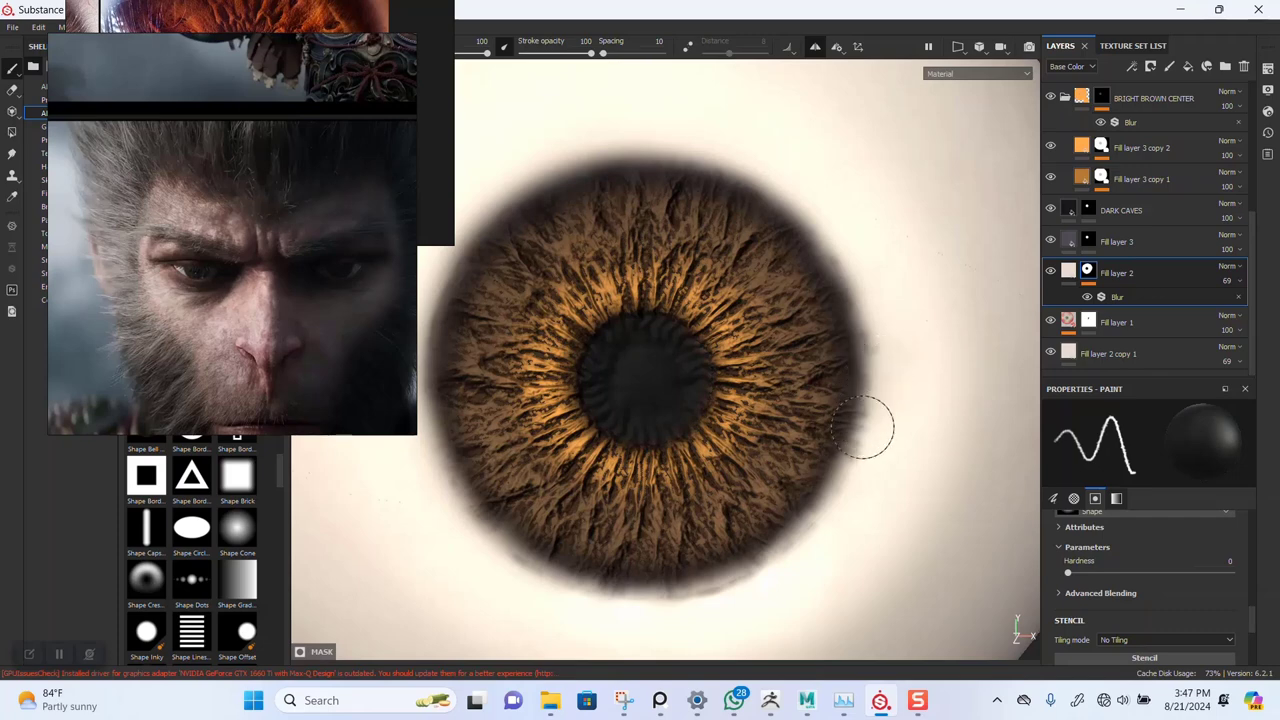
pyautogui.moveTo(862, 427); pyautogui.dragTo(812, 538)
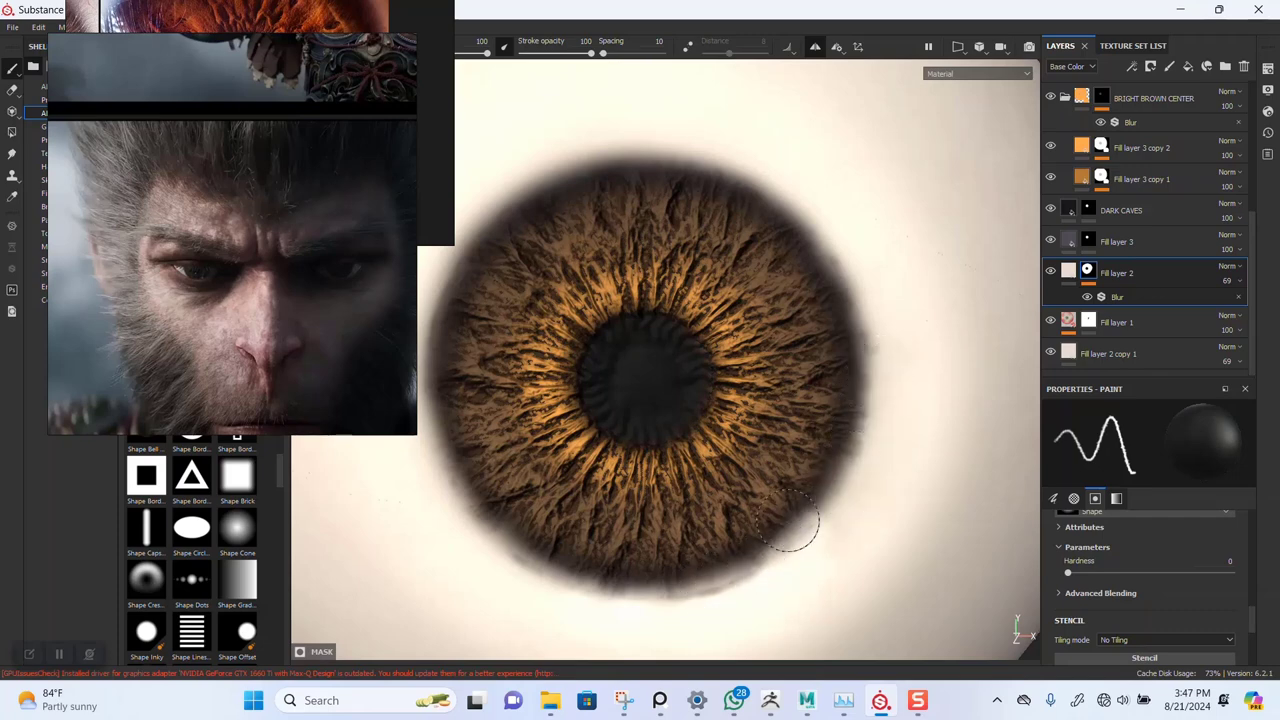
pyautogui.scroll(-5, 770, 565)
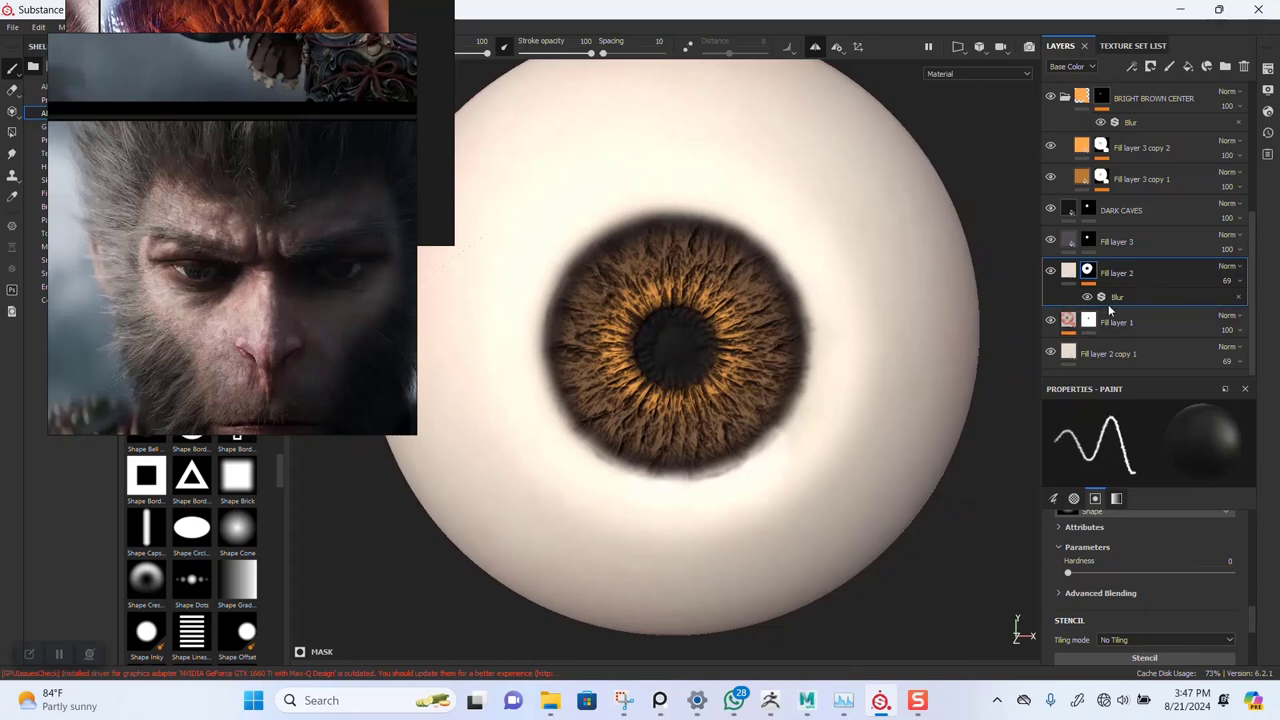
# - Hide EDGE RING, DARK CENTER, Fill layer 3 copy 2, DULL BROWN, BRIGHT BROWN CENTER and DARK CAVES to expose the base iris
pyautogui.scroll(2, 1109, 304)
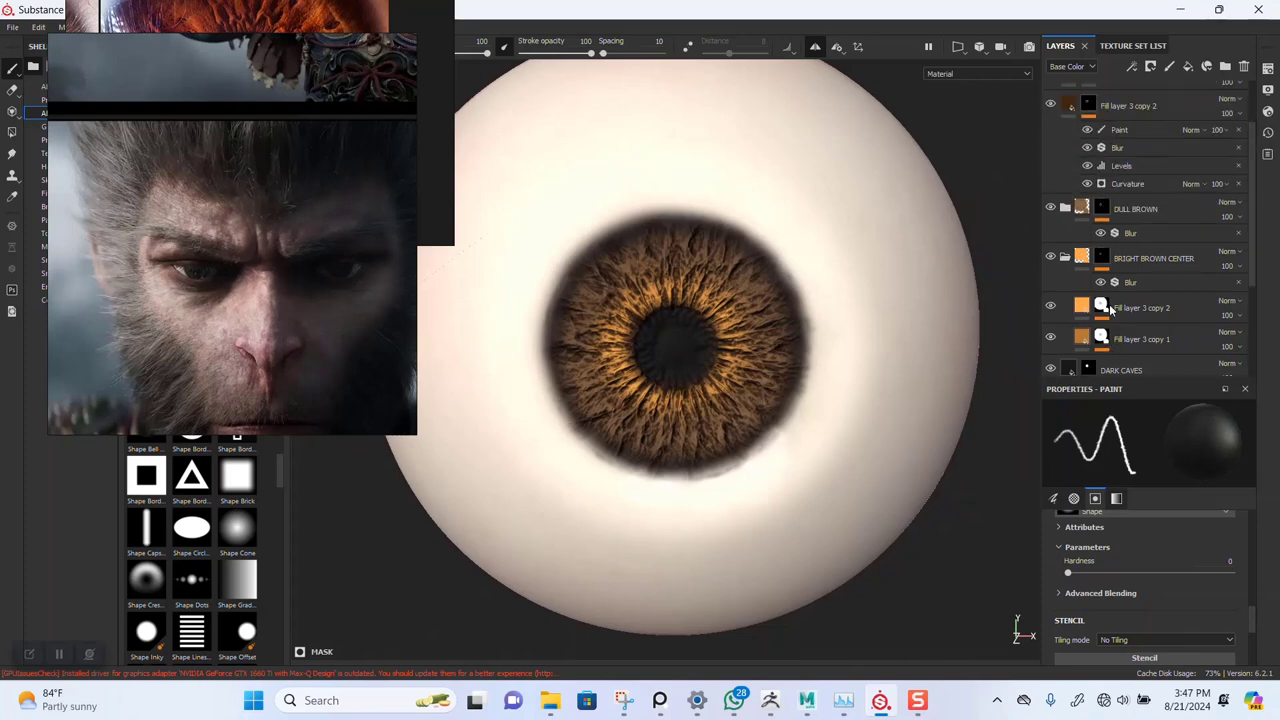
pyautogui.scroll(4, 1068, 188)
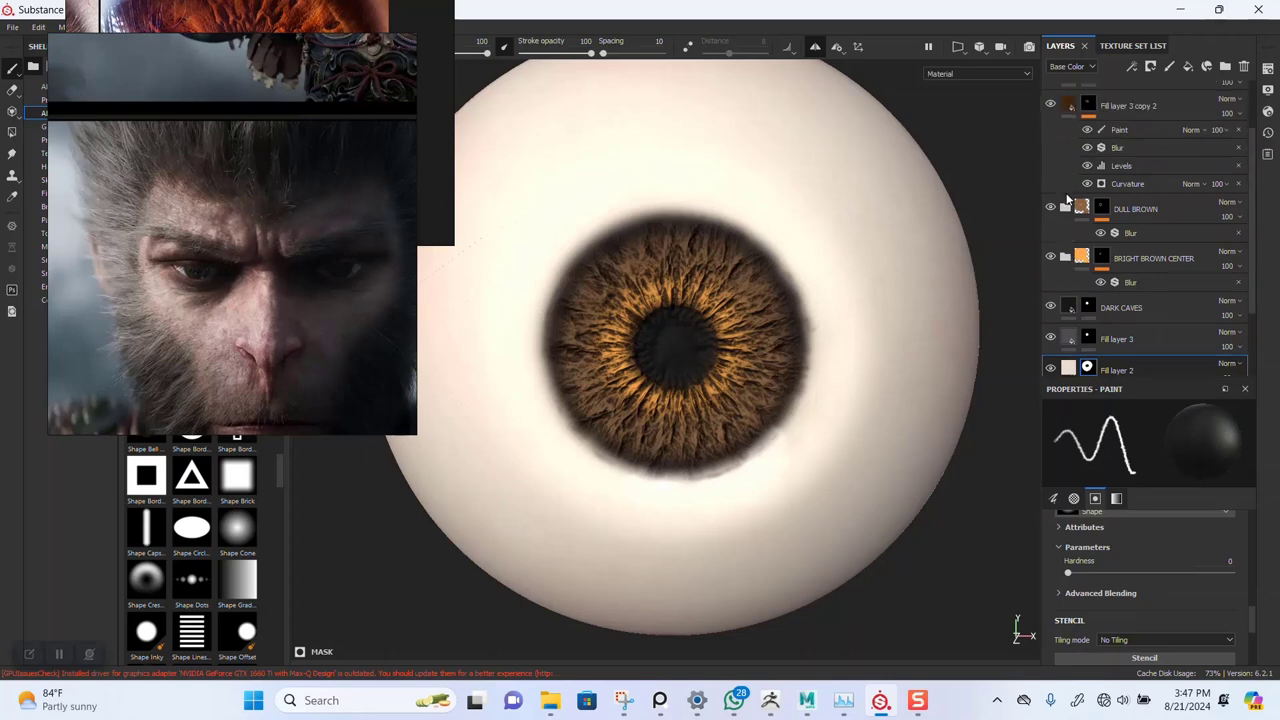
pyautogui.click(1051, 96)
pyautogui.click(1051, 144)
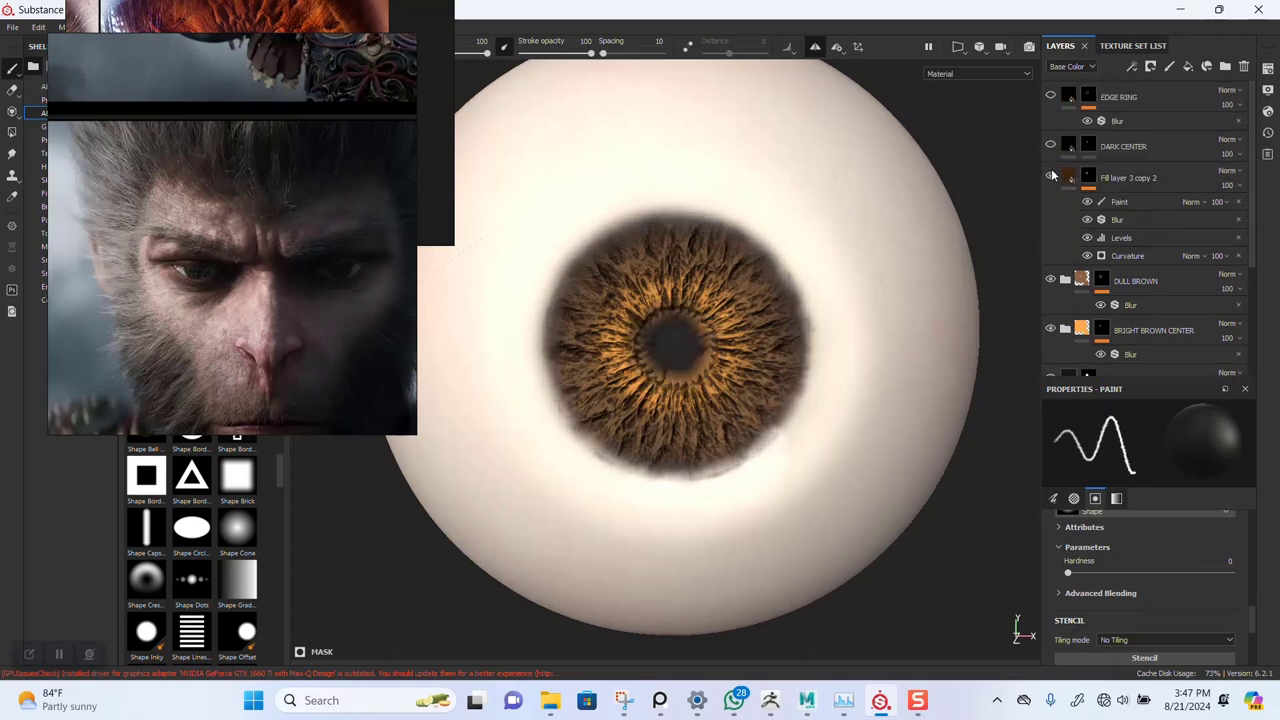
pyautogui.click(1051, 176)
pyautogui.click(1052, 330)
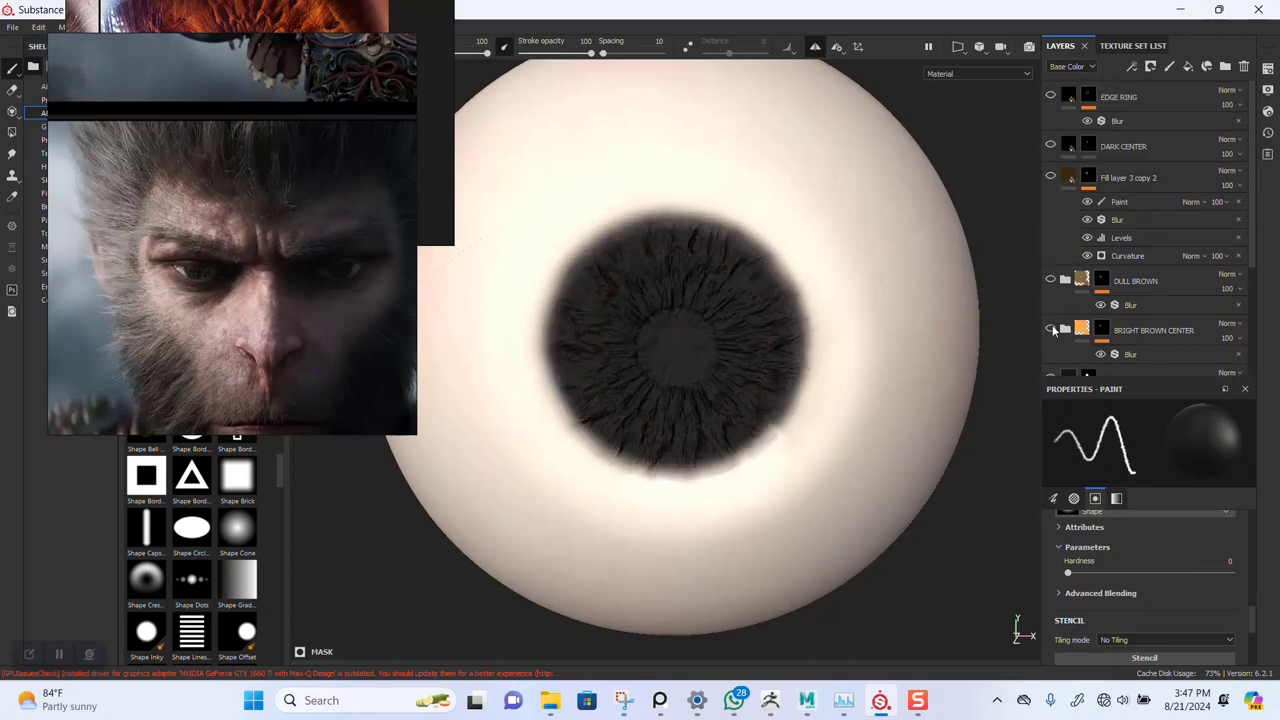
pyautogui.keyDown('alt'); pyautogui.moveTo(762, 372); pyautogui.dragTo(735, 305, button='middle'); pyautogui.keyUp('alt')
pyautogui.keyDown('alt'); pyautogui.moveTo(735, 305); pyautogui.dragTo(785, 460, button='right'); pyautogui.keyUp('alt')
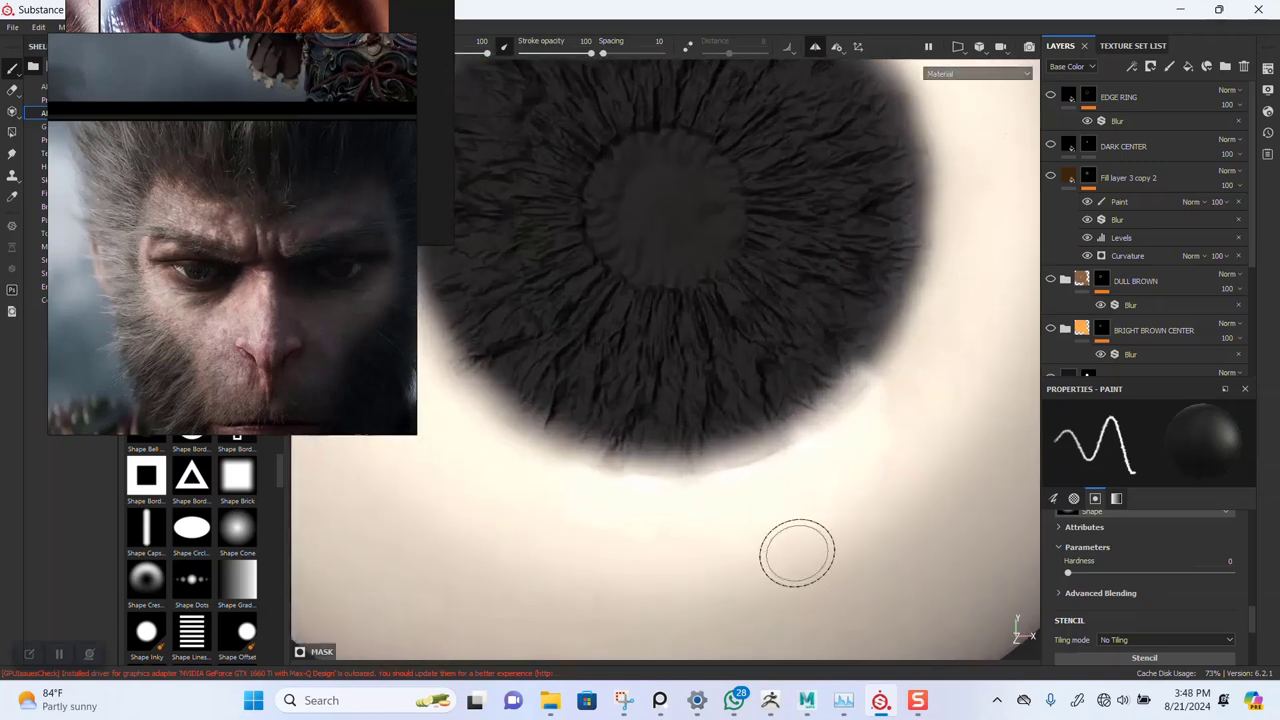
pyautogui.keyDown('alt'); pyautogui.moveTo(799, 452); pyautogui.dragTo(868, 432); pyautogui.keyUp('alt')
pyautogui.scroll(2, 868, 432)
pyautogui.scroll(-3, 1152, 300)
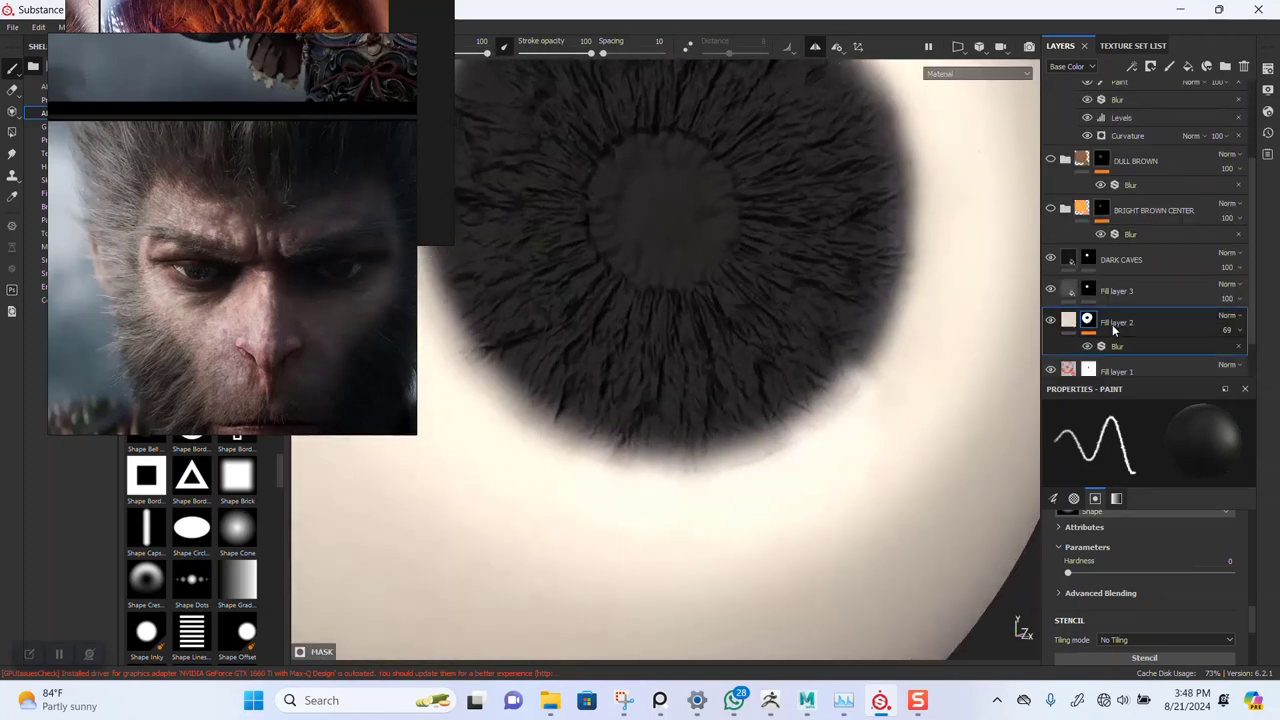
pyautogui.click(1052, 259)
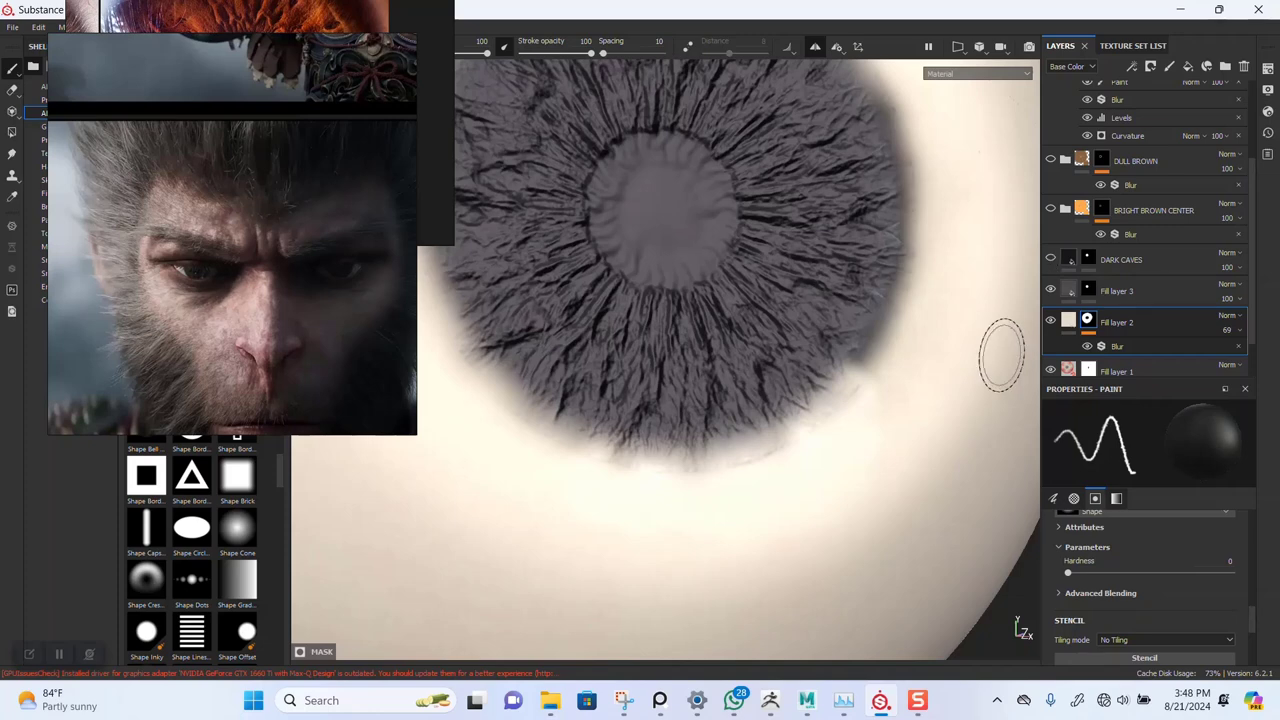
# - Compare the lower iris edge with Fill layer 2 toggled off and on
pyautogui.scroll(-1, 1001, 355)
pyautogui.scroll(-1, 1083, 292)
pyautogui.click(1051, 272)
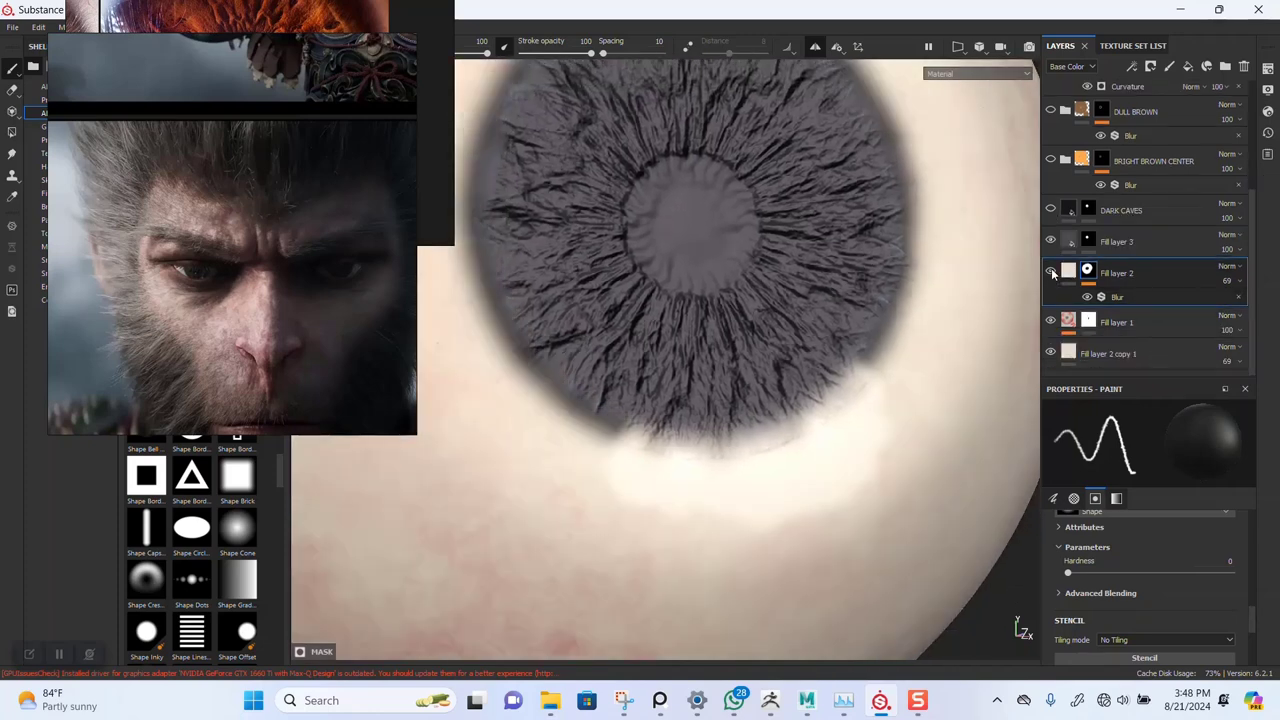
pyautogui.click(1051, 272)
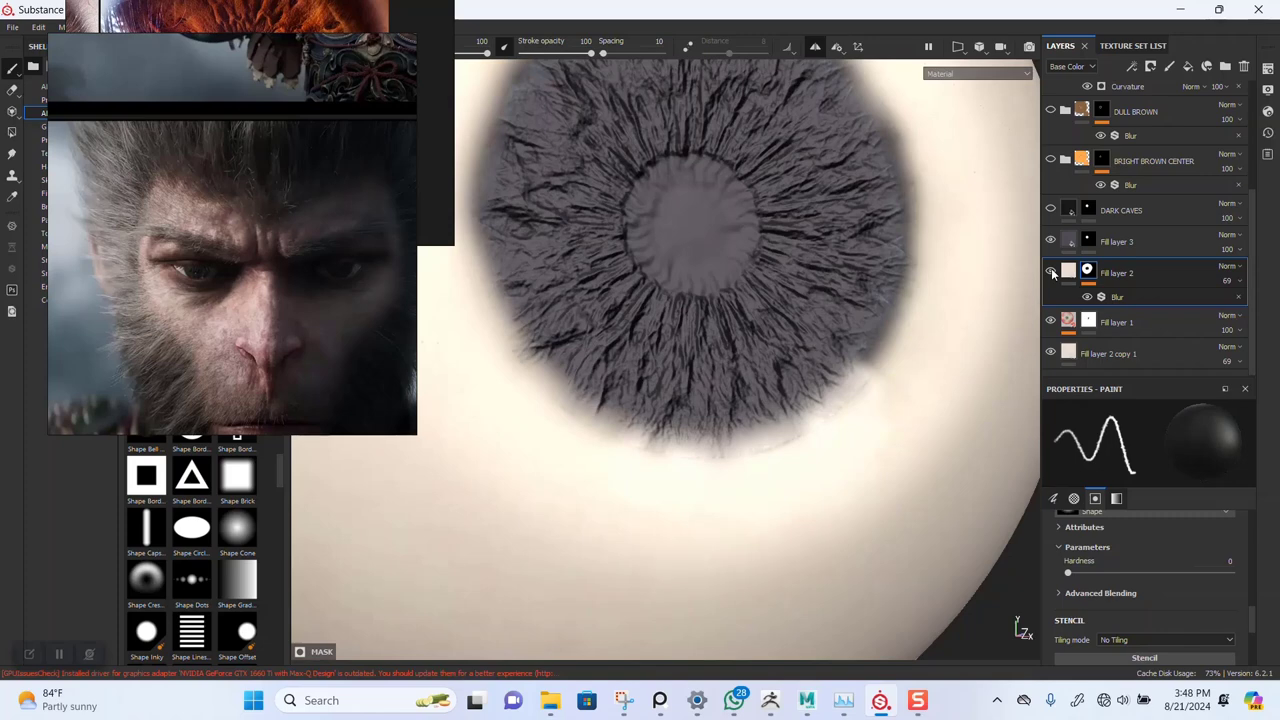
pyautogui.keyDown('alt'); pyautogui.moveTo(896, 380); pyautogui.dragTo(795, 461); pyautogui.keyUp('alt')
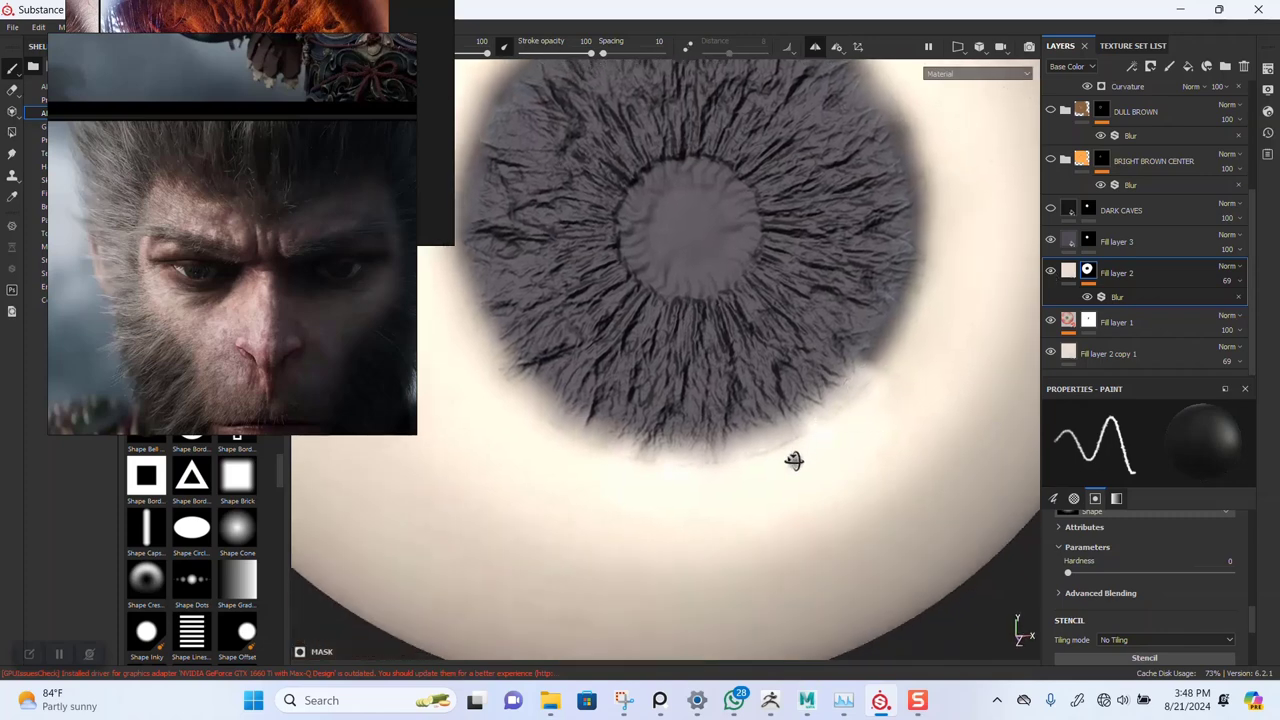
# - Reset the mask of Fill layer 1 by adding a fresh white mask
pyautogui.click(1051, 351)
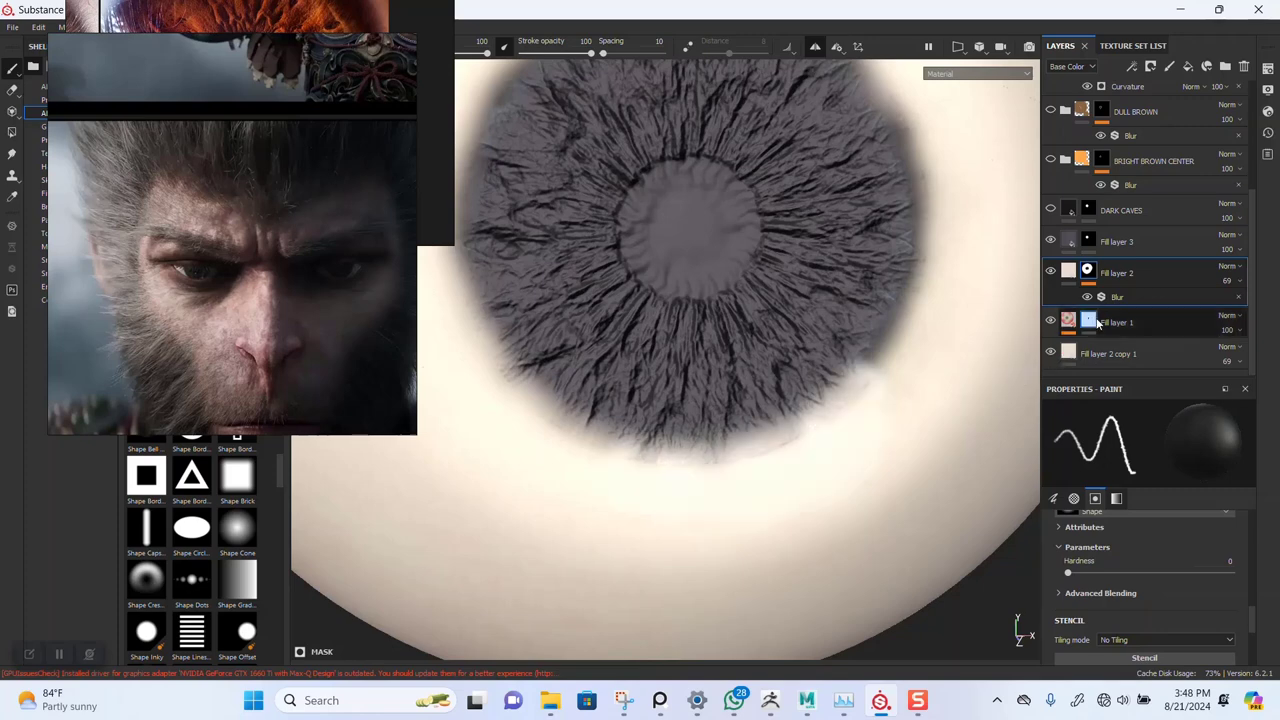
pyautogui.rightClick(1093, 322)
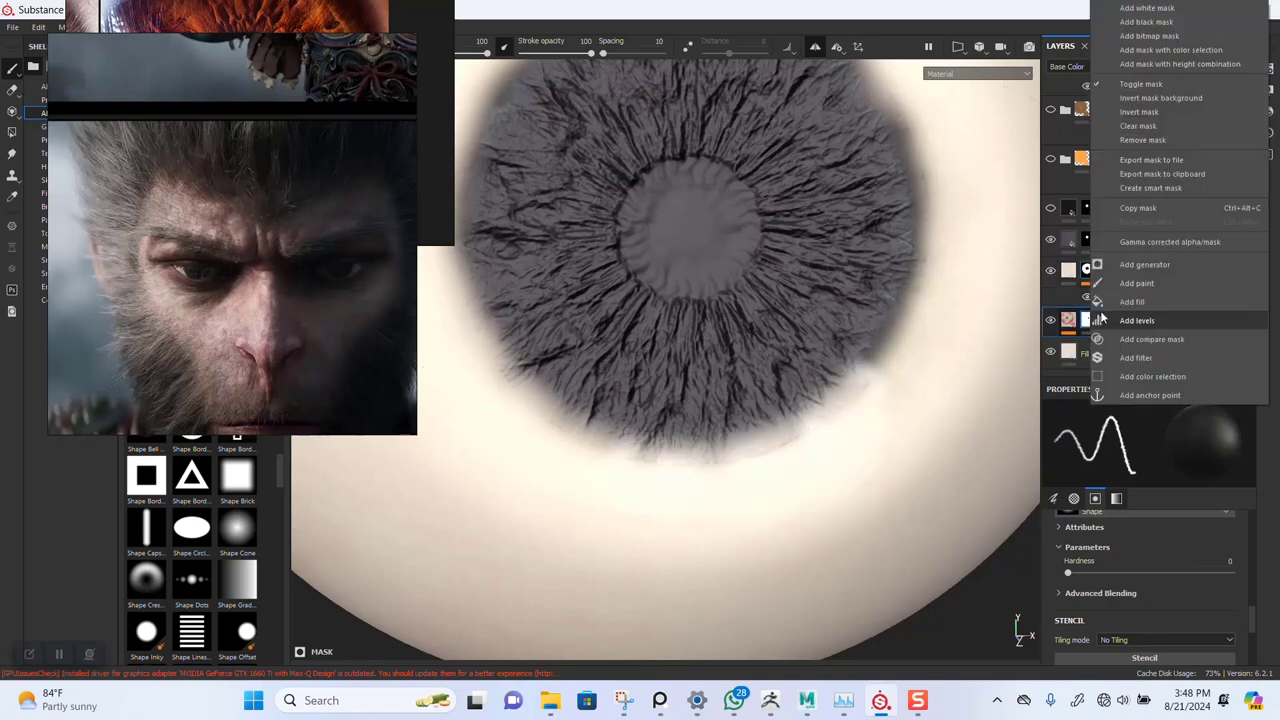
pyautogui.click(1147, 8)
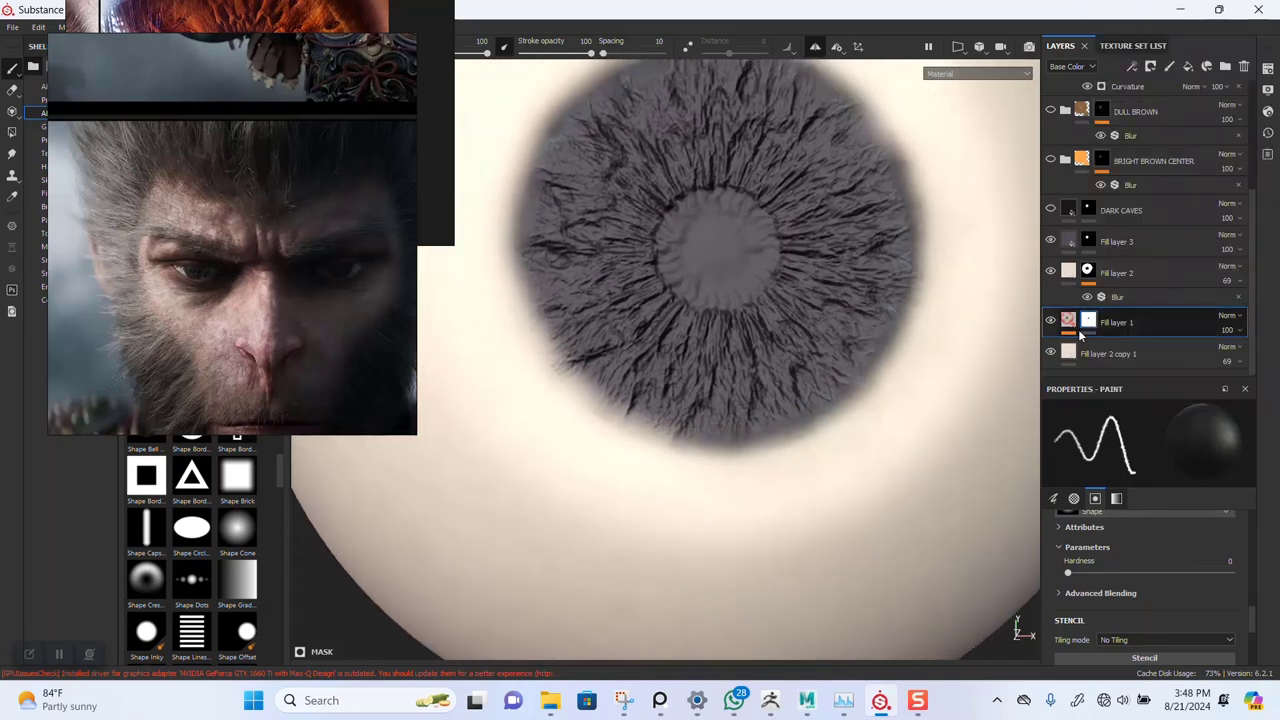
# - Hide Fill layer 2 and Fill layer 3 to expose the blue iris texture of Fill layer 1
pyautogui.click(1050, 271)
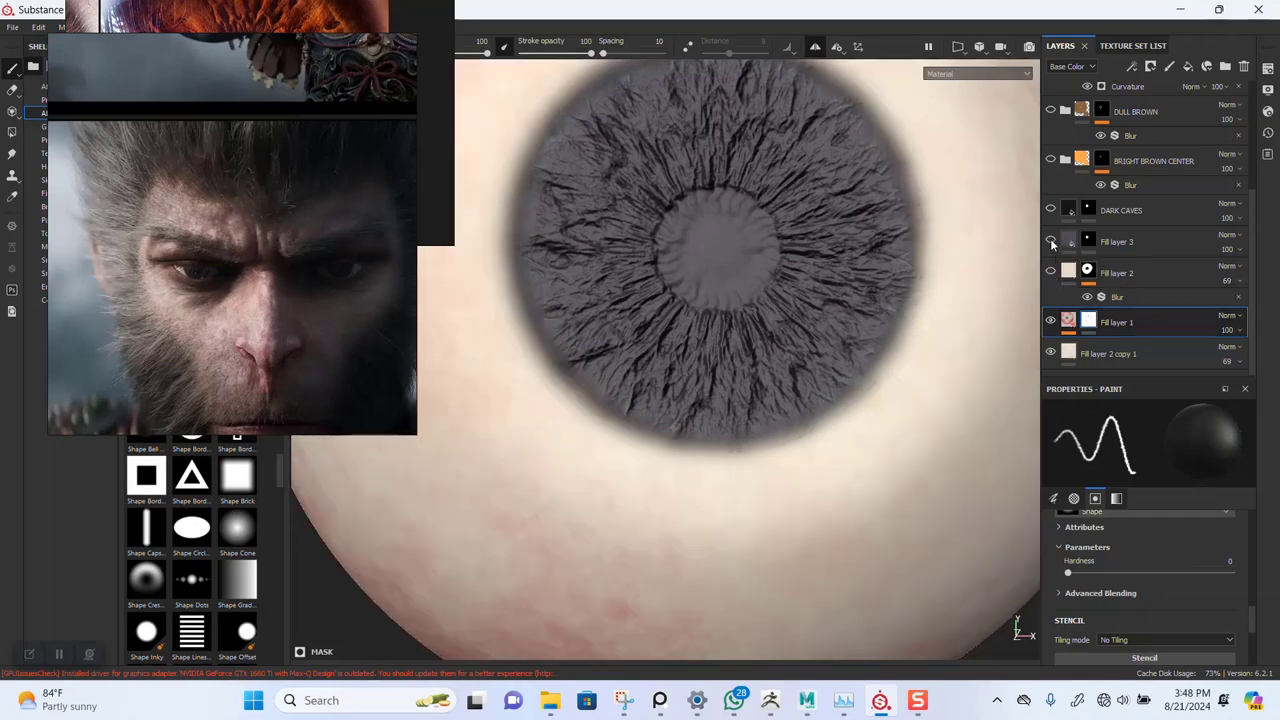
pyautogui.click(1050, 241)
pyautogui.click(1051, 241)
pyautogui.click(1050, 241)
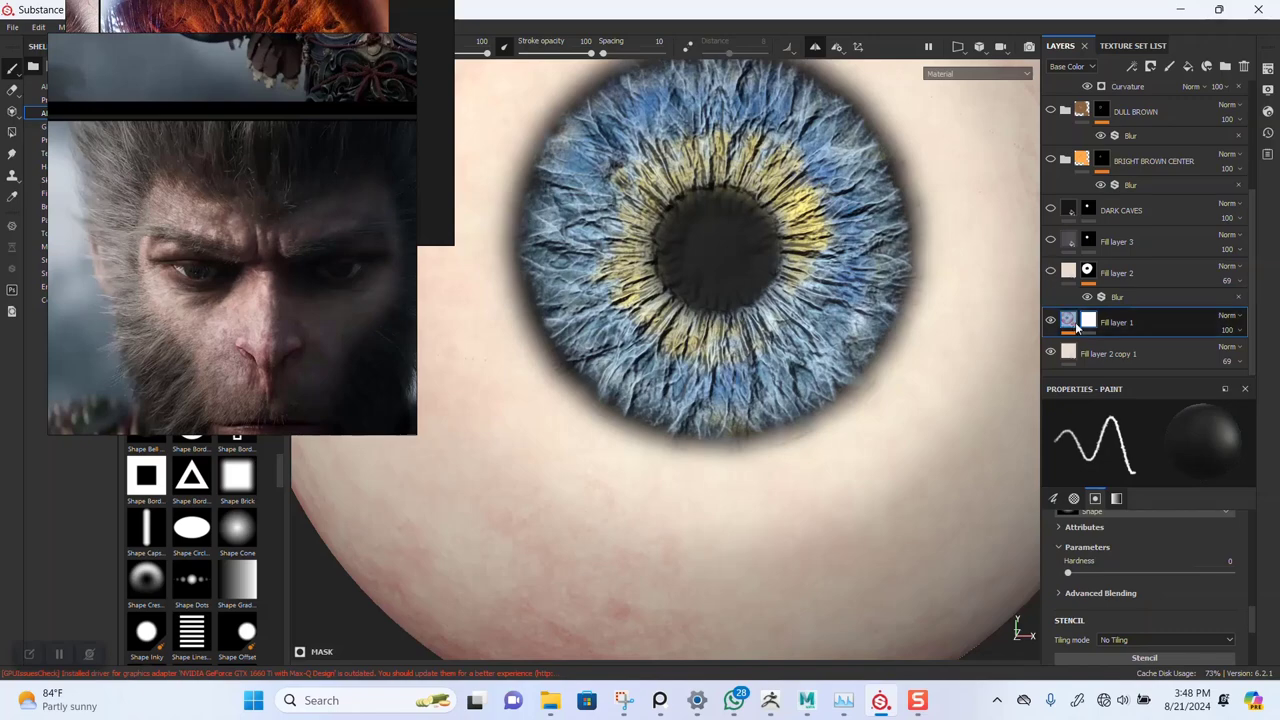
pyautogui.scroll(3, 883, 446)
pyautogui.moveTo(889, 366); pyautogui.dragTo(766, 451)
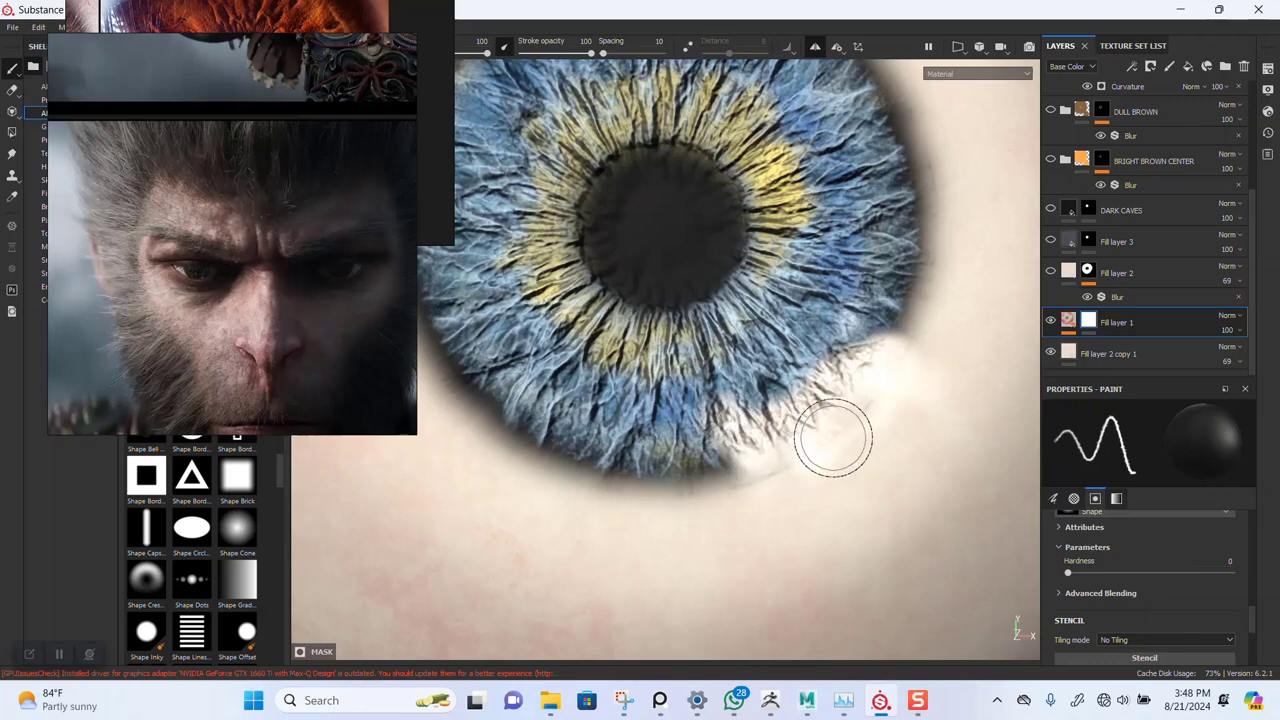
pyautogui.hotkey('ctrl', 'z')
# - Paint black with a smaller brush on the mask of Fill layer 1 around the whole outer rim of the iris
pyautogui.press('[')
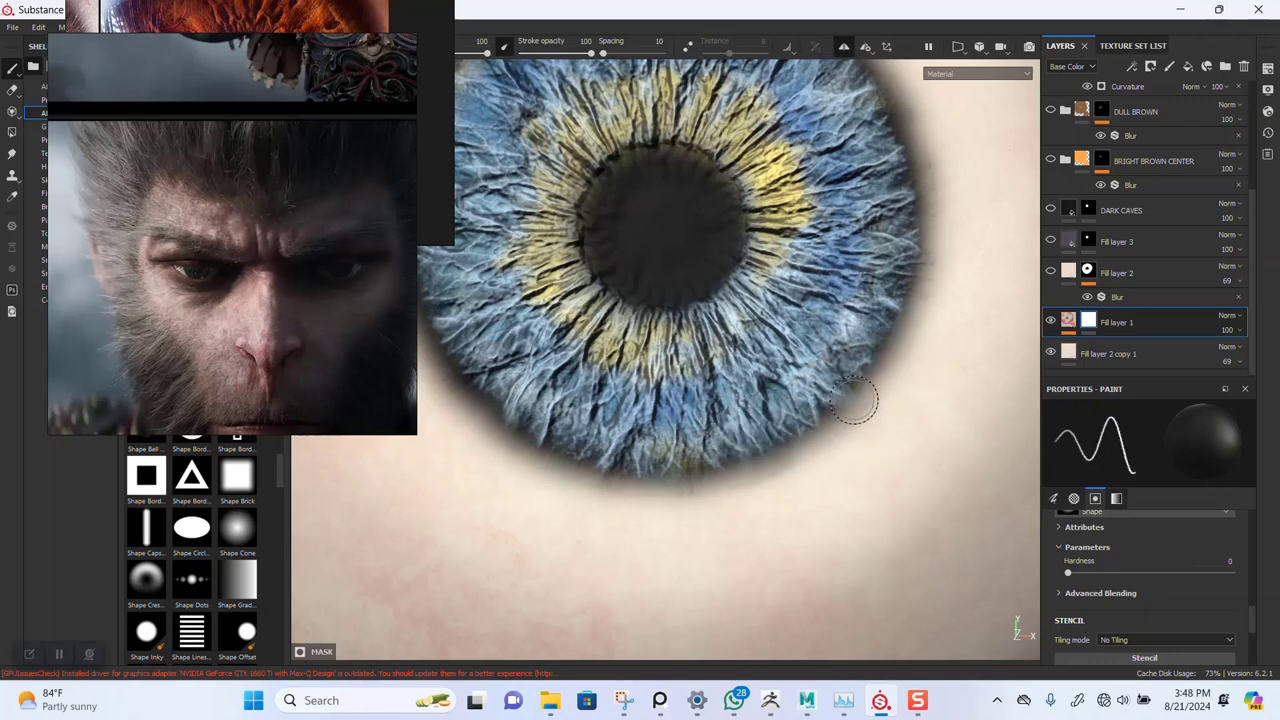
pyautogui.moveTo(853, 401)
pyautogui.mouseDown()
pyautogui.moveTo(729, 474)
pyautogui.moveTo(648, 483)
pyautogui.mouseUp()
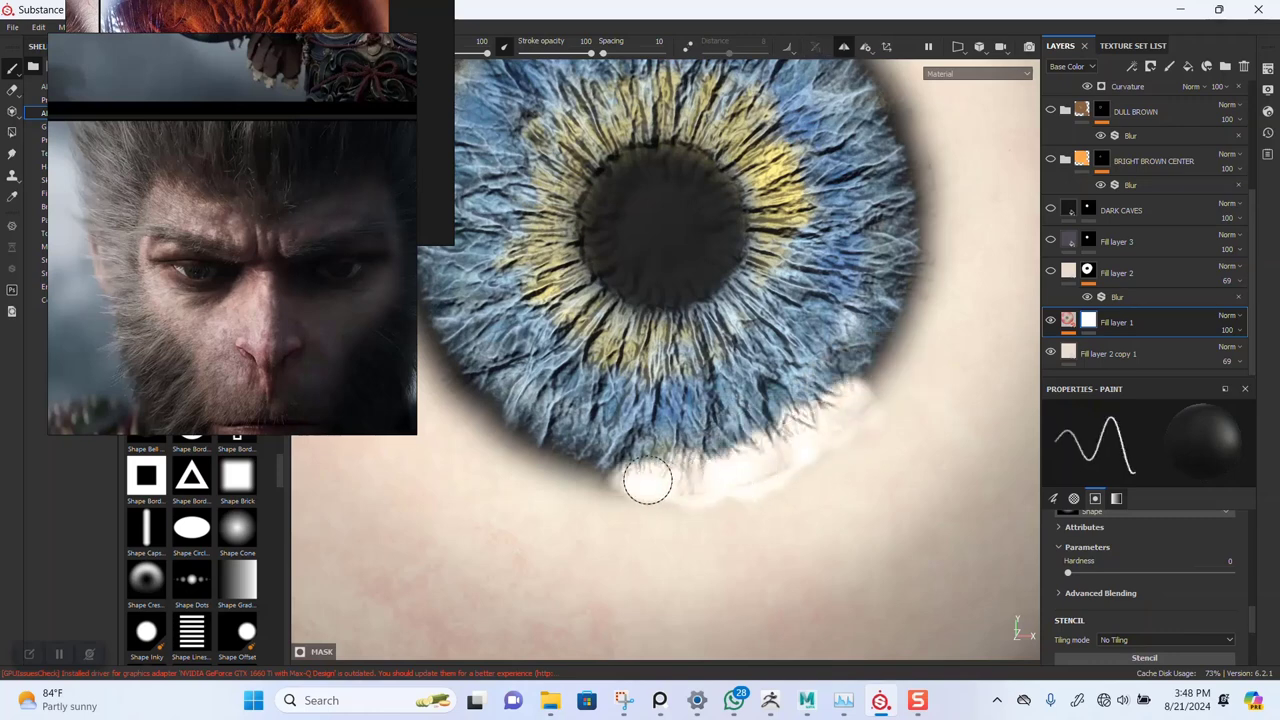
pyautogui.moveTo(654, 486); pyautogui.dragTo(758, 500, button='middle')
pyautogui.moveTo(747, 507)
pyautogui.mouseDown()
pyautogui.moveTo(766, 520)
pyautogui.moveTo(706, 497)
pyautogui.moveTo(606, 409)
pyautogui.moveTo(566, 329)
pyautogui.moveTo(565, 295)
pyautogui.mouseUp()
pyautogui.moveTo(565, 295); pyautogui.dragTo(611, 551, button='middle')
pyautogui.moveTo(611, 551); pyautogui.dragTo(594, 500)
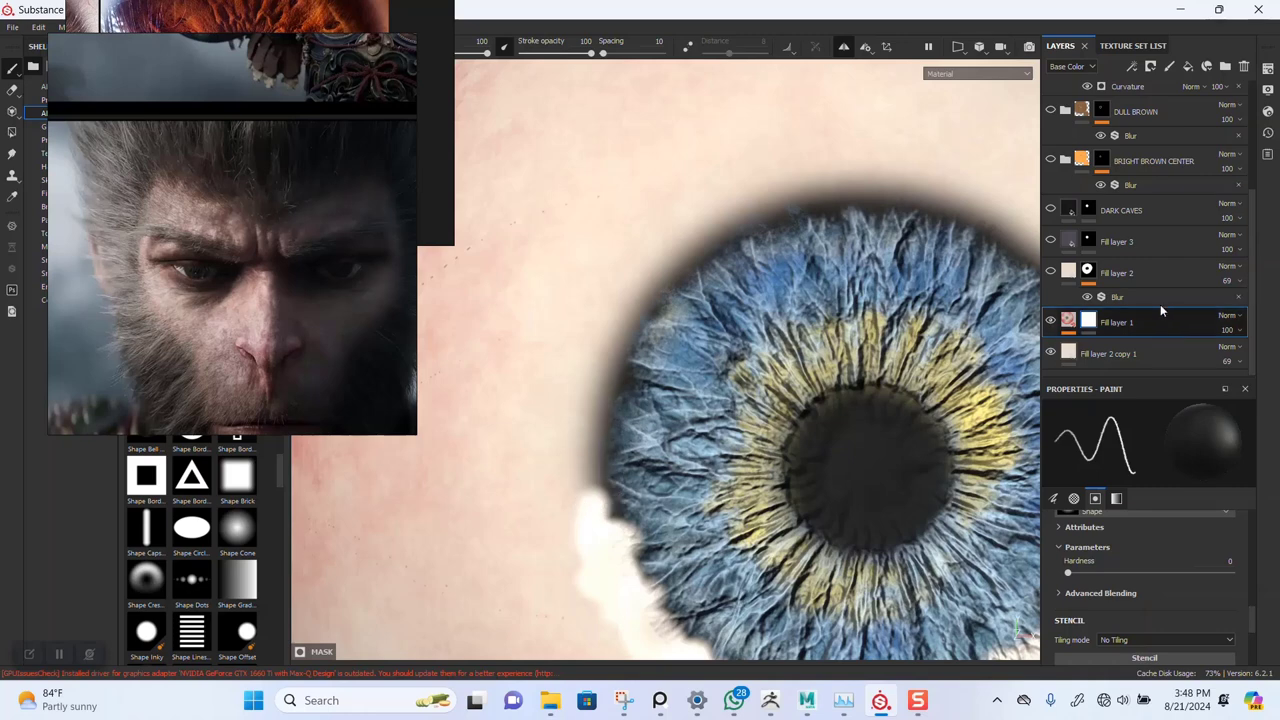
pyautogui.moveTo(597, 490)
pyautogui.mouseDown()
pyautogui.moveTo(597, 434)
pyautogui.moveTo(651, 286)
pyautogui.moveTo(800, 200)
pyautogui.moveTo(905, 196)
pyautogui.mouseUp()
pyautogui.moveTo(905, 196); pyautogui.dragTo(785, 200, button='middle')
pyautogui.keyDown('alt'); pyautogui.moveTo(786, 202); pyautogui.dragTo(779, 197); pyautogui.keyUp('alt')
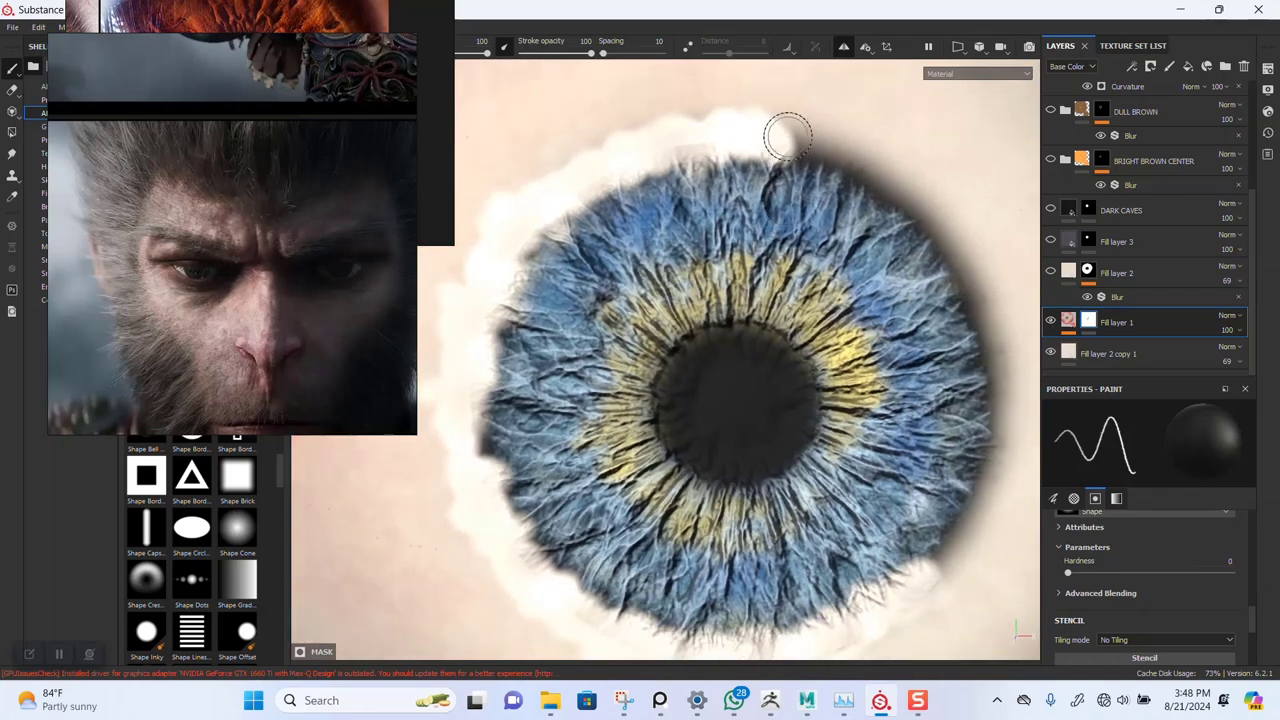
pyautogui.moveTo(789, 143)
pyautogui.mouseDown()
pyautogui.moveTo(894, 200)
pyautogui.moveTo(975, 320)
pyautogui.moveTo(992, 425)
pyautogui.moveTo(935, 572)
pyautogui.mouseUp()
# - Show Fill layer 2 again and inspect the painted iris edge against the sclera
pyautogui.click(1051, 272)
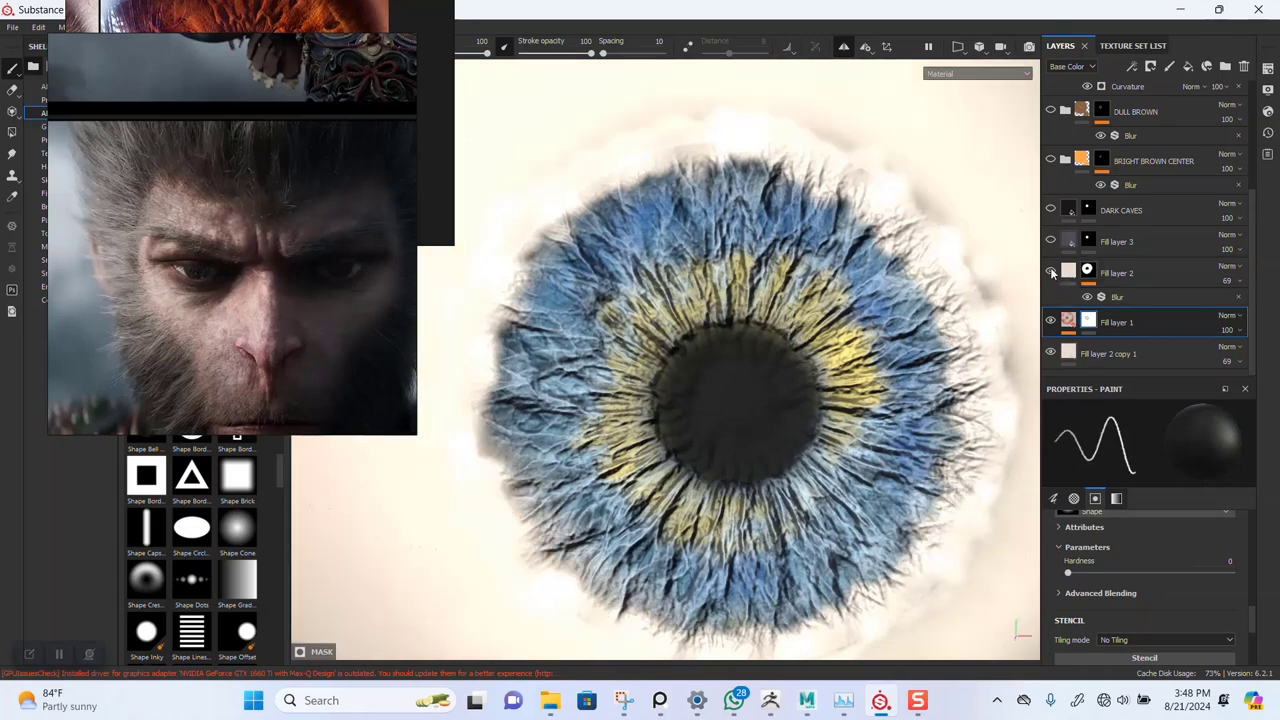
pyautogui.keyDown('alt'); pyautogui.moveTo(888, 373); pyautogui.dragTo(605, 150, button='right'); pyautogui.keyUp('alt')
pyautogui.keyDown('alt'); pyautogui.moveTo(735, 328); pyautogui.dragTo(700, 262, button='middle'); pyautogui.keyUp('alt')
pyautogui.keyDown('alt'); pyautogui.moveTo(700, 262); pyautogui.dragTo(750, 350); pyautogui.keyUp('alt')
pyautogui.keyDown('alt'); pyautogui.moveTo(750, 350); pyautogui.dragTo(836, 320, button='right'); pyautogui.keyUp('alt')
pyautogui.keyDown('alt'); pyautogui.moveTo(836, 320); pyautogui.dragTo(803, 368, button='middle'); pyautogui.keyUp('alt')
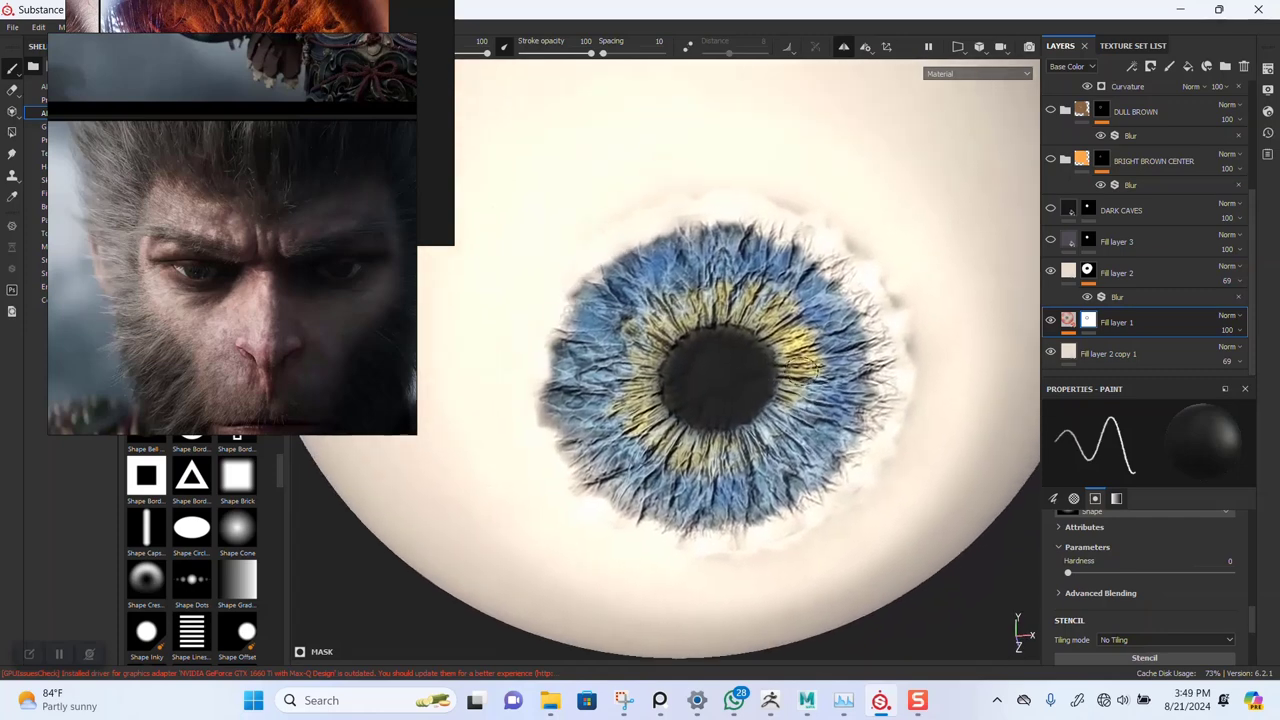
# - Discard the strokes painted on the mask of Fill layer 1 by replacing it with a new white mask
pyautogui.keyDown('alt'); pyautogui.moveTo(803, 368); pyautogui.dragTo(812, 337); pyautogui.keyUp('alt')
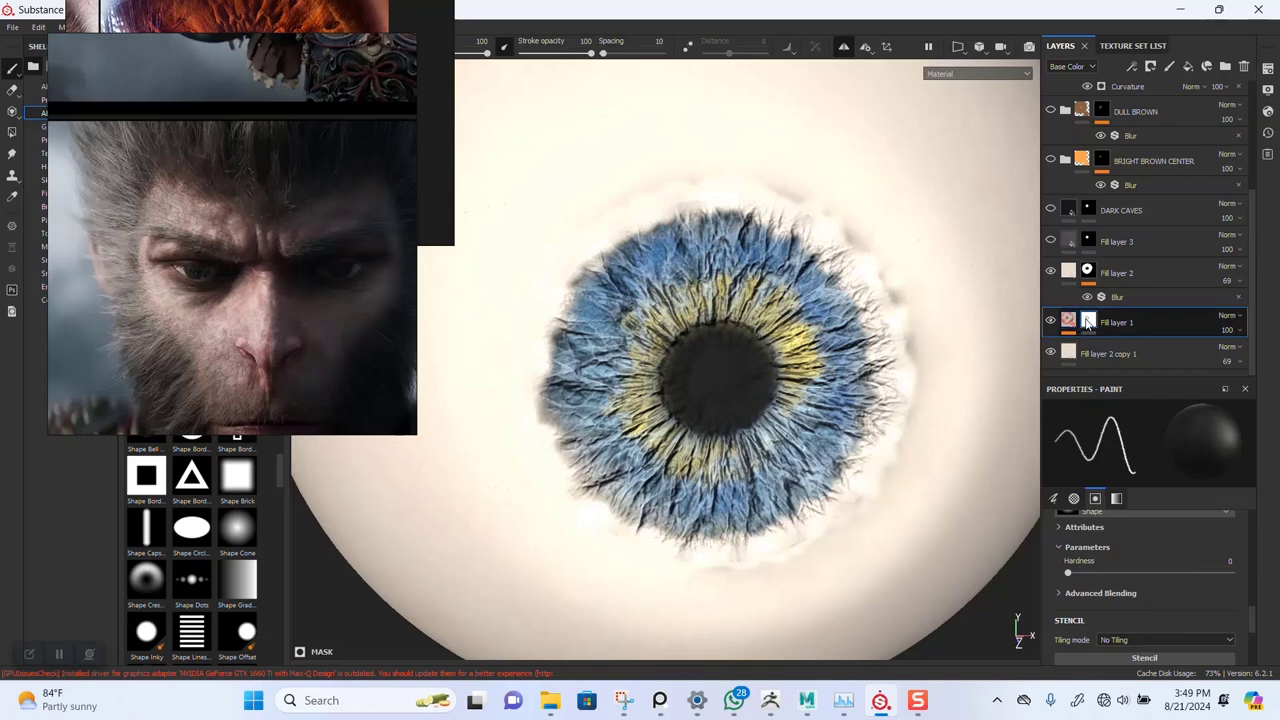
pyautogui.rightClick(1088, 320)
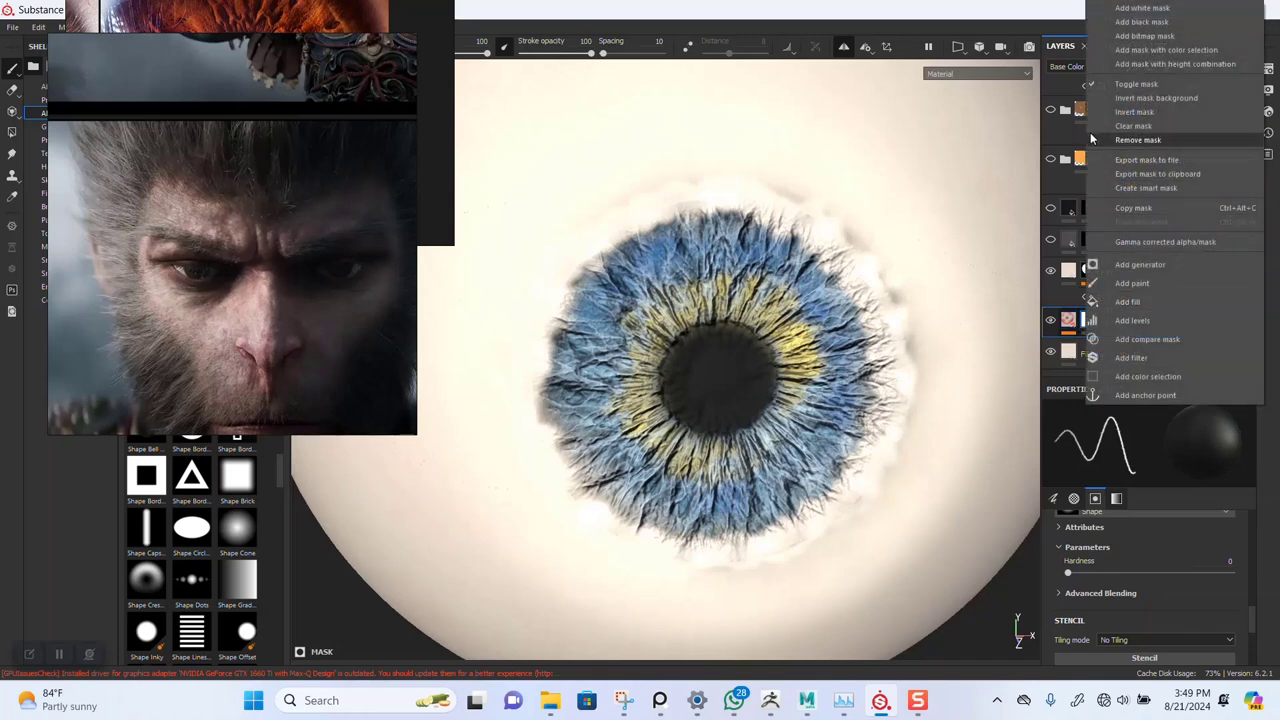
pyautogui.click(1145, 9)
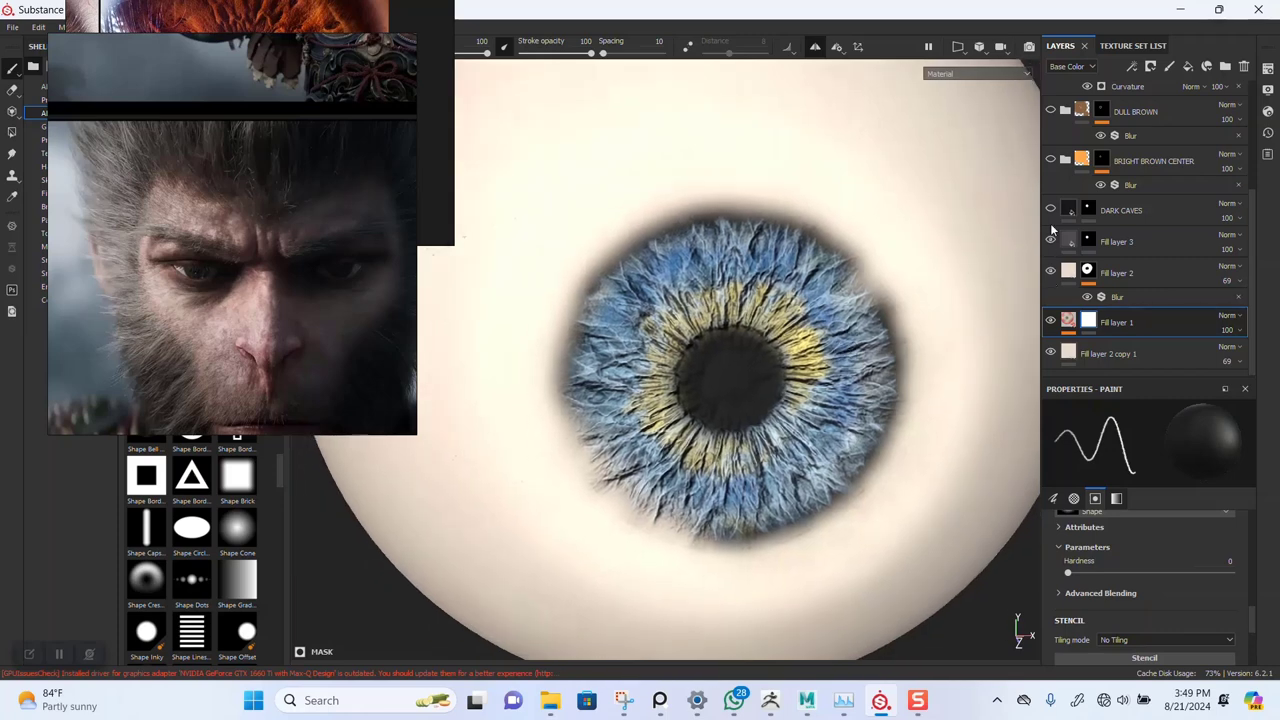
# - Make the DARK CAVES, BRIGHT BROWN CENTER and DULL BROWN layers visible again
pyautogui.click(1051, 209)
pyautogui.click(1051, 160)
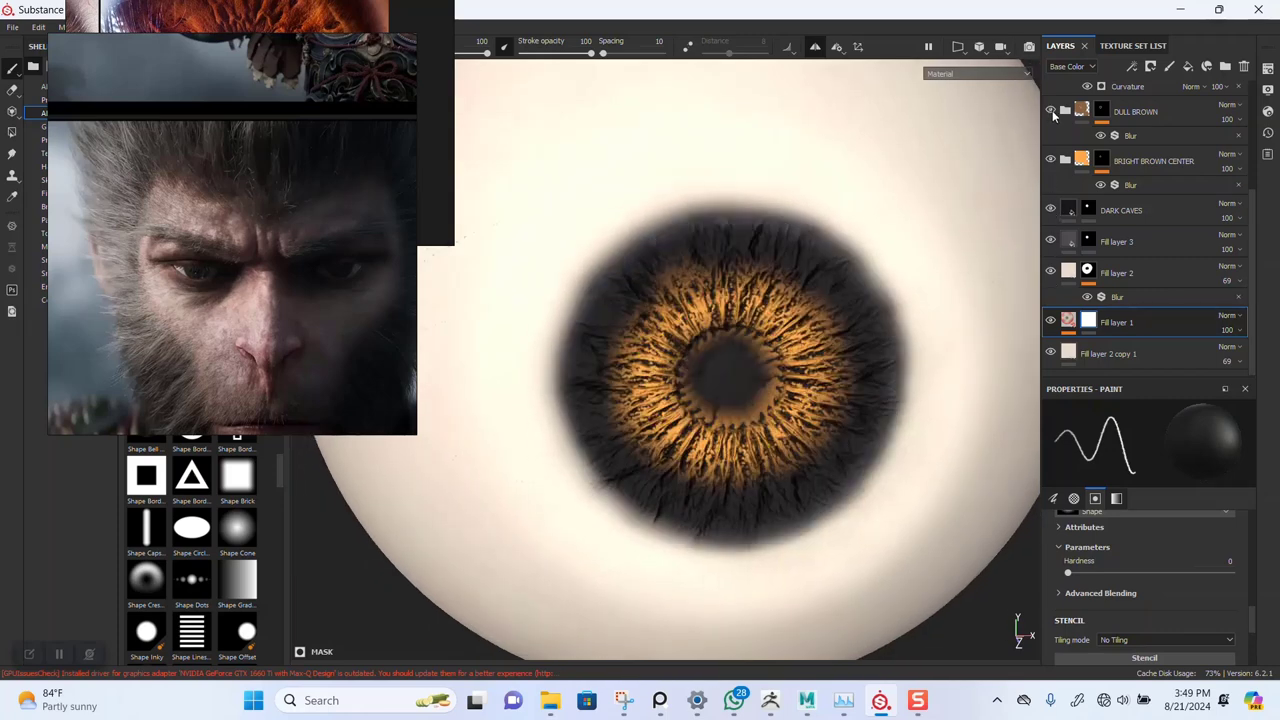
pyautogui.click(1051, 111)
# - Compare the iris with DARK CAVES, Fill layer 3 and BRIGHT BROWN CENTER toggled off and on
pyautogui.scroll(3, 1050, 125)
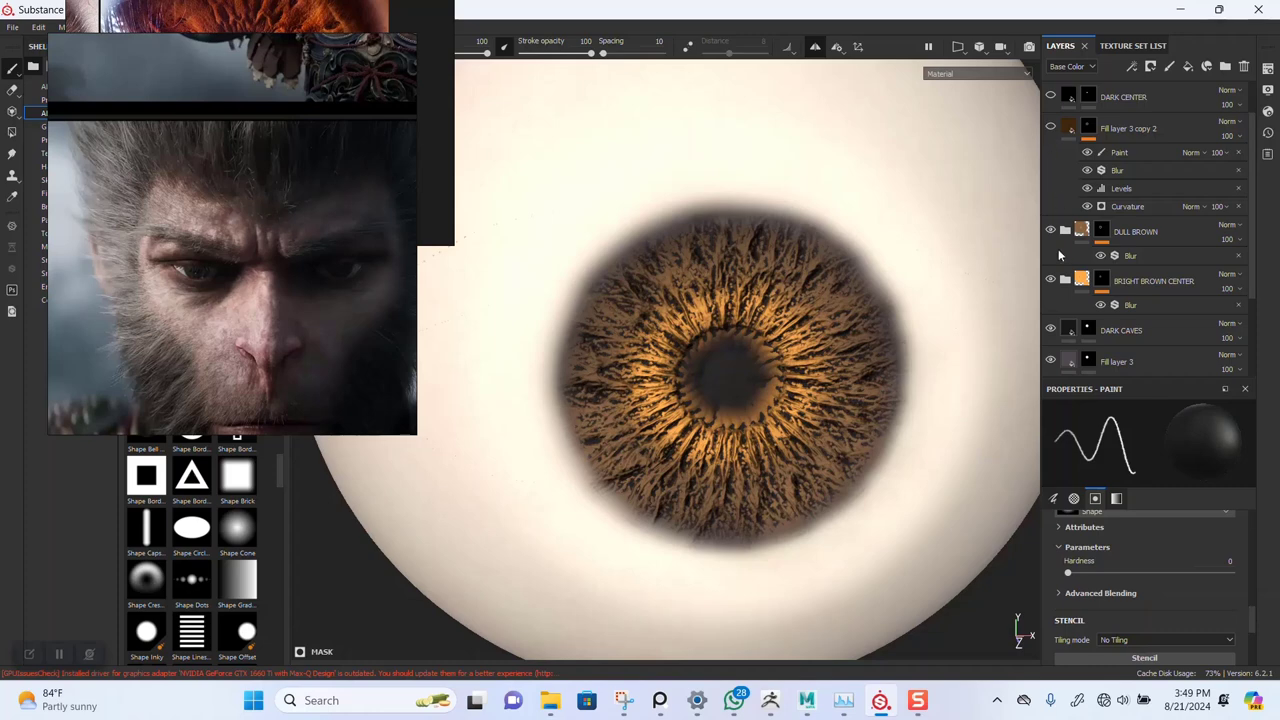
pyautogui.scroll(-2, 1060, 255)
pyautogui.click(1050, 251)
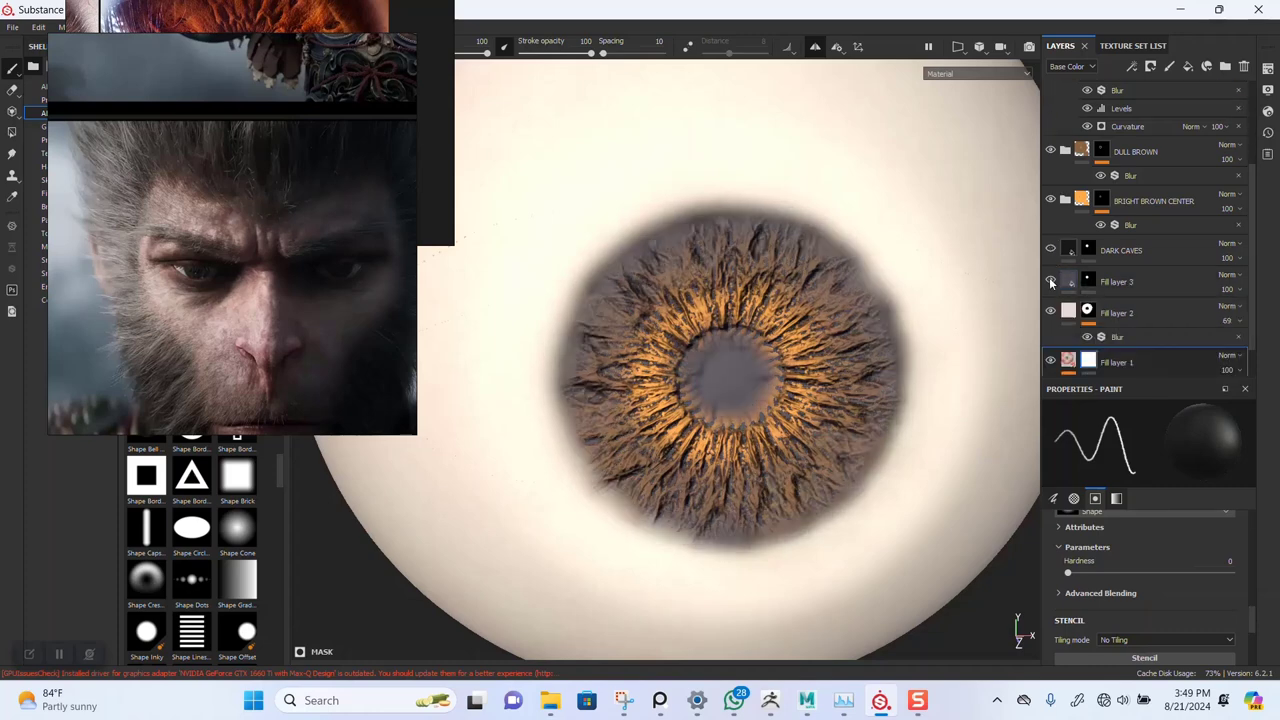
pyautogui.click(1050, 283)
pyautogui.click(1050, 281)
pyautogui.click(1051, 251)
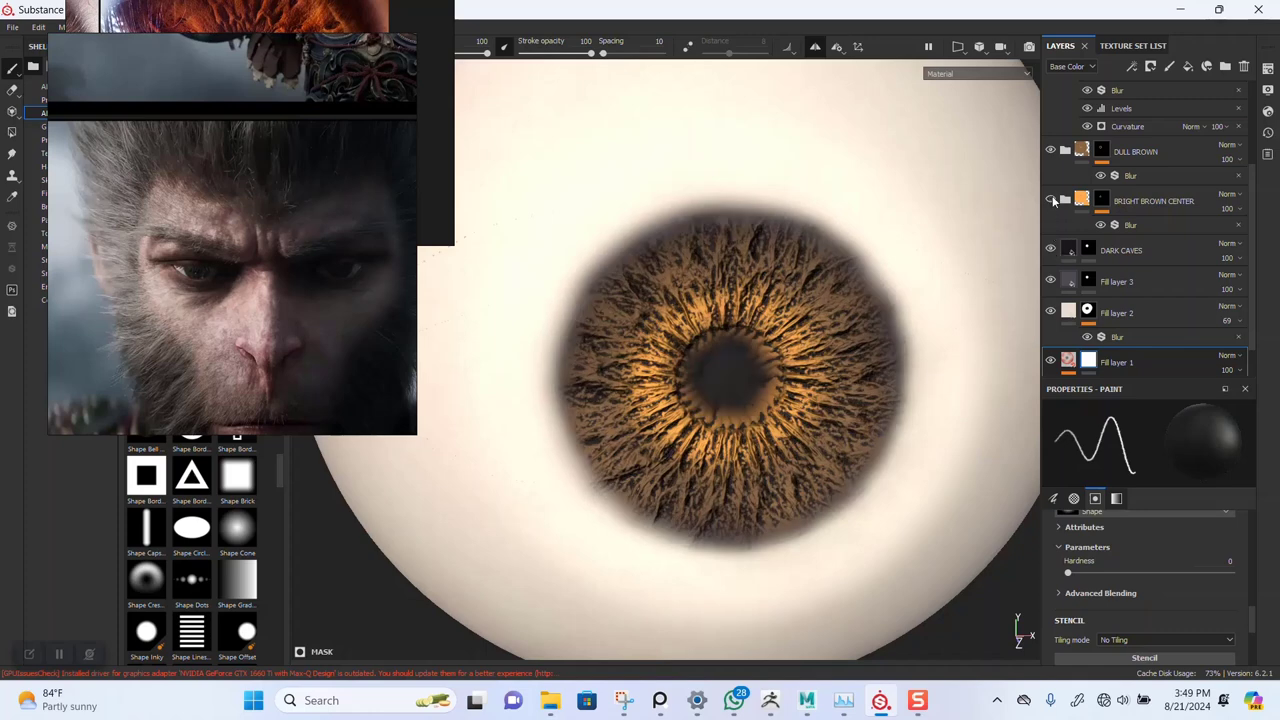
pyautogui.click(1051, 200)
pyautogui.click(1051, 200)
# - Show EDGE RING, DARK CENTER and Fill layer 3 copy 2 again and view the whole eyeball
pyautogui.scroll(3, 1052, 200)
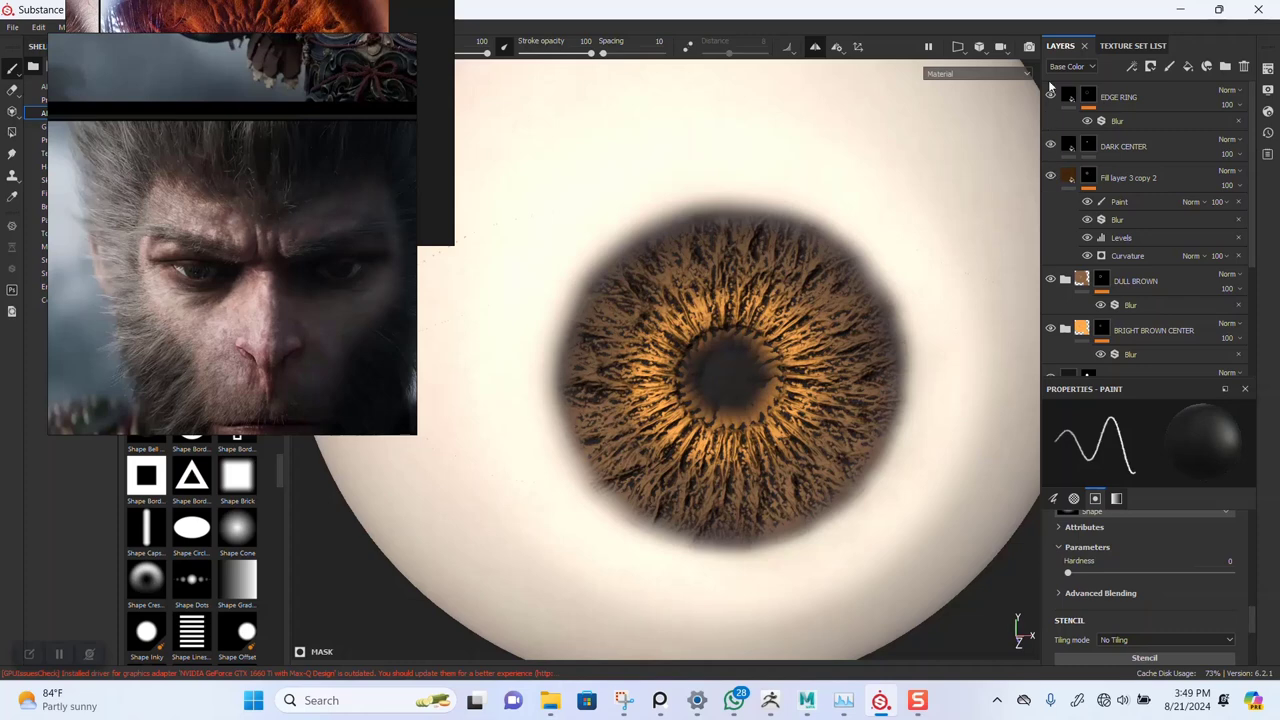
pyautogui.click(1065, 188)
pyautogui.click(1050, 178)
pyautogui.keyDown('alt'); pyautogui.moveTo(798, 366); pyautogui.dragTo(586, 171, button='right'); pyautogui.keyUp('alt')
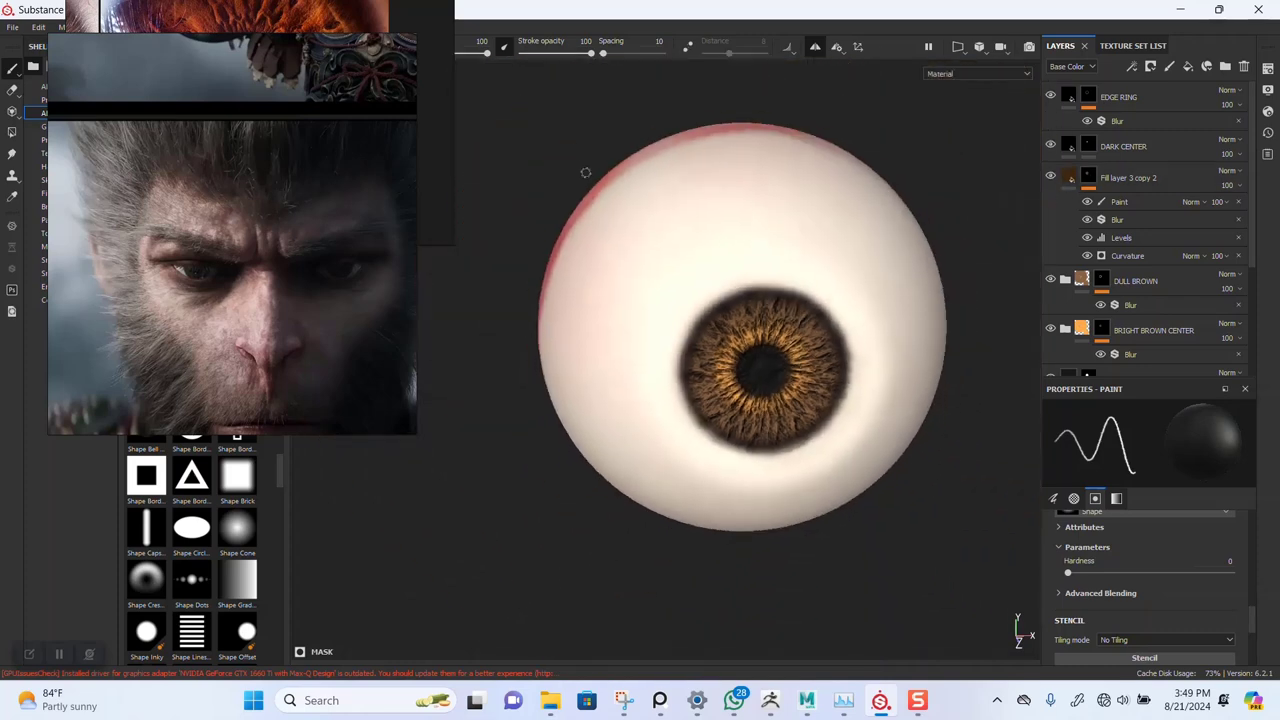
pyautogui.keyDown('alt'); pyautogui.moveTo(586, 171); pyautogui.dragTo(562, 130); pyautogui.keyUp('alt')
pyautogui.keyDown('alt'); pyautogui.moveTo(725, 154); pyautogui.dragTo(680, 172, button='middle'); pyautogui.keyUp('alt')
pyautogui.keyDown('alt'); pyautogui.moveTo(730, 225); pyautogui.dragTo(749, 231); pyautogui.keyUp('alt')
pyautogui.keyDown('alt'); pyautogui.moveTo(749, 231); pyautogui.dragTo(785, 206, button='right'); pyautogui.keyUp('alt')
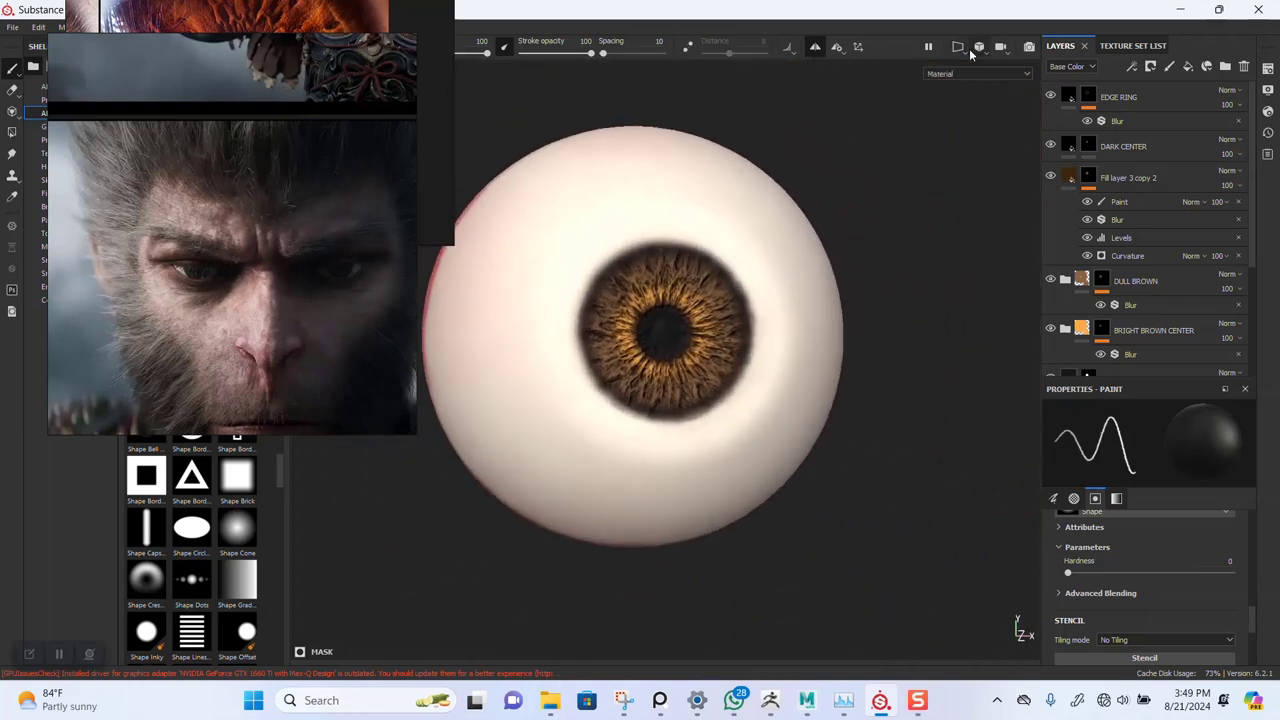
# - Make all texture sets visible and frame the textured eyes within the full face
pyautogui.click(1119, 46)
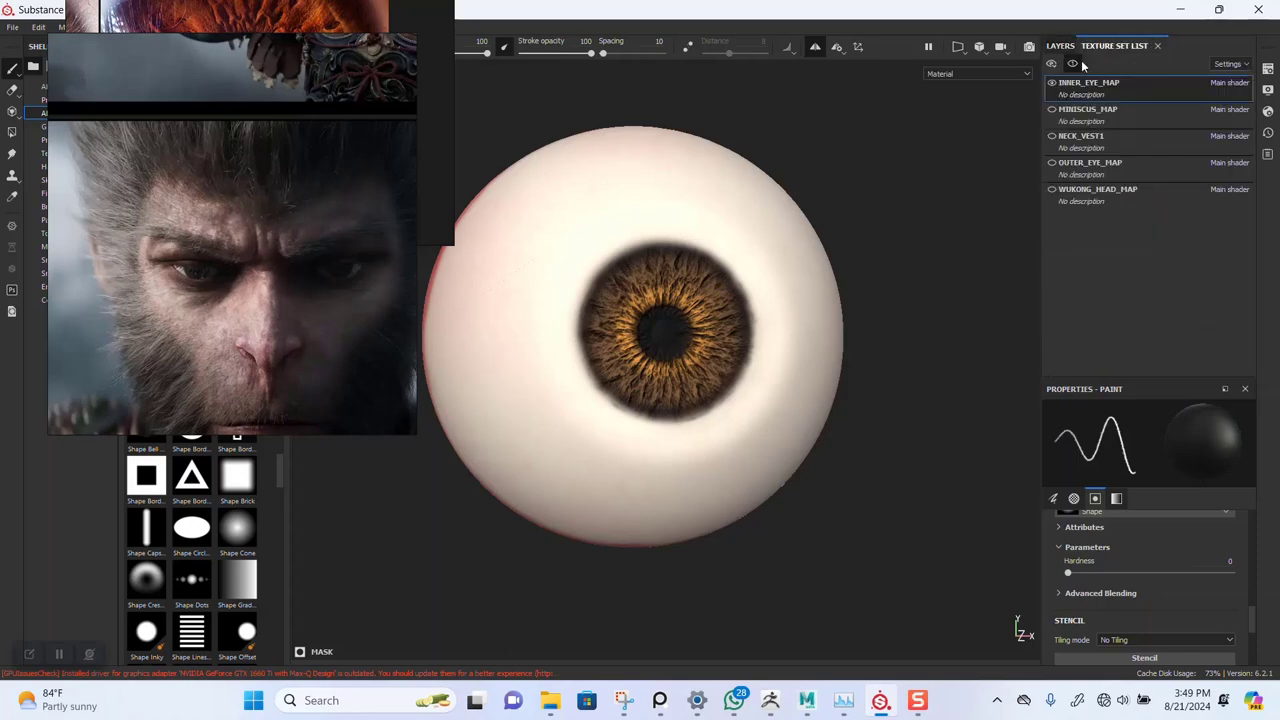
pyautogui.click(1072, 63)
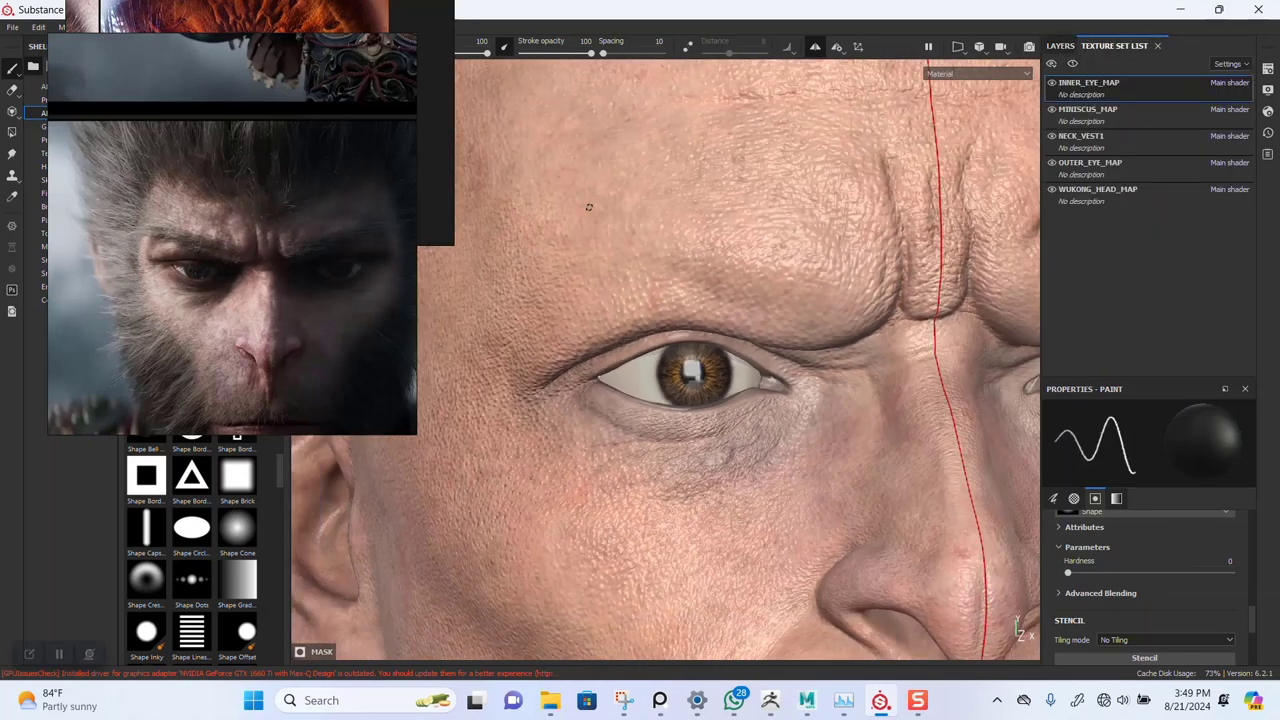
pyautogui.keyDown('alt'); pyautogui.moveTo(589, 207); pyautogui.dragTo(570, 320, button='right'); pyautogui.keyUp('alt')
pyautogui.keyDown('alt'); pyautogui.moveTo(700, 370); pyautogui.dragTo(745, 385); pyautogui.keyUp('alt')
pyautogui.keyDown('alt'); pyautogui.moveTo(755, 400); pyautogui.dragTo(720, 376, button='middle'); pyautogui.keyUp('alt')
pyautogui.keyDown('alt'); pyautogui.moveTo(720, 376); pyautogui.dragTo(725, 377); pyautogui.keyUp('alt')
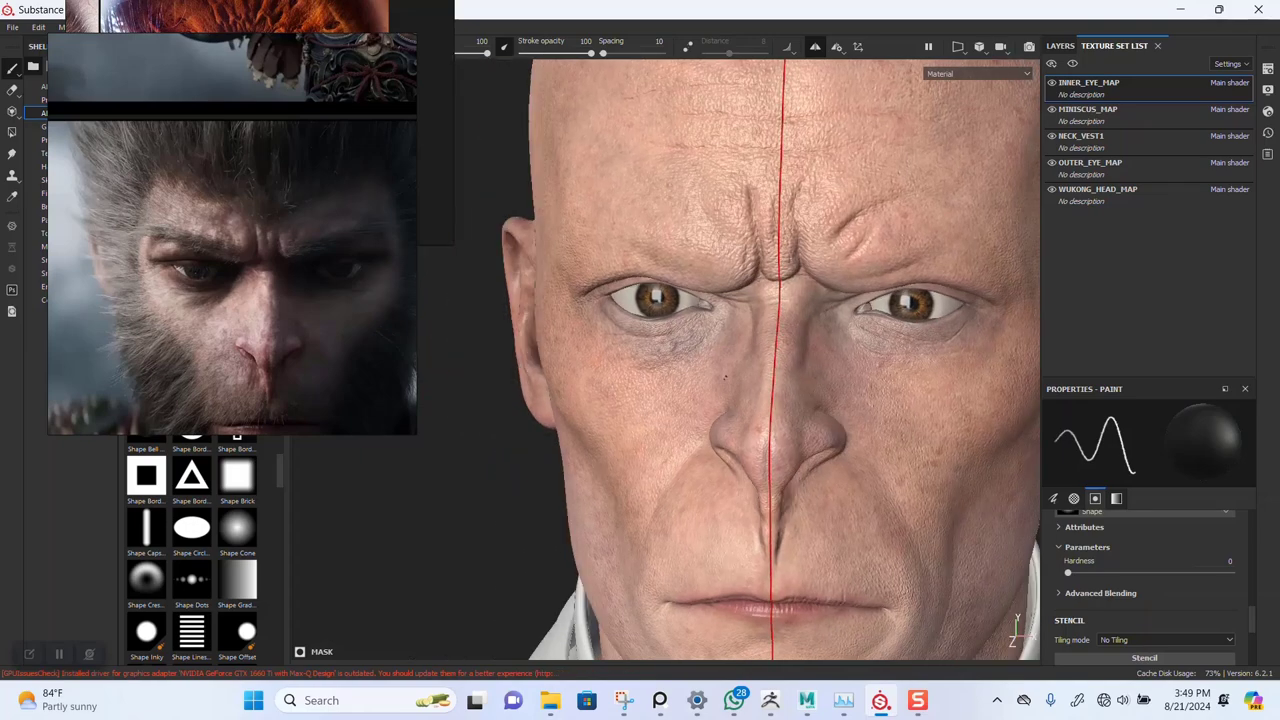
# - Examine how the brown irises read on the head from several angles and distances
pyautogui.keyDown('alt'); pyautogui.moveTo(725, 377); pyautogui.dragTo(700, 390, button='right'); pyautogui.keyUp('alt')
pyautogui.keyDown('alt'); pyautogui.moveTo(745, 388); pyautogui.dragTo(749, 383); pyautogui.keyUp('alt')
pyautogui.keyDown('alt'); pyautogui.moveTo(749, 383); pyautogui.dragTo(710, 365, button='right'); pyautogui.keyUp('alt')
pyautogui.keyDown('alt'); pyautogui.moveTo(710, 365); pyautogui.dragTo(690, 322, button='middle'); pyautogui.keyUp('alt')
pyautogui.keyDown('alt'); pyautogui.moveTo(690, 322); pyautogui.dragTo(730, 355); pyautogui.keyUp('alt')
pyautogui.keyDown('alt'); pyautogui.moveTo(730, 355); pyautogui.dragTo(696, 322, button='middle'); pyautogui.keyUp('alt')
pyautogui.keyDown('alt'); pyautogui.moveTo(696, 322); pyautogui.dragTo(733, 337, button='right'); pyautogui.keyUp('alt')
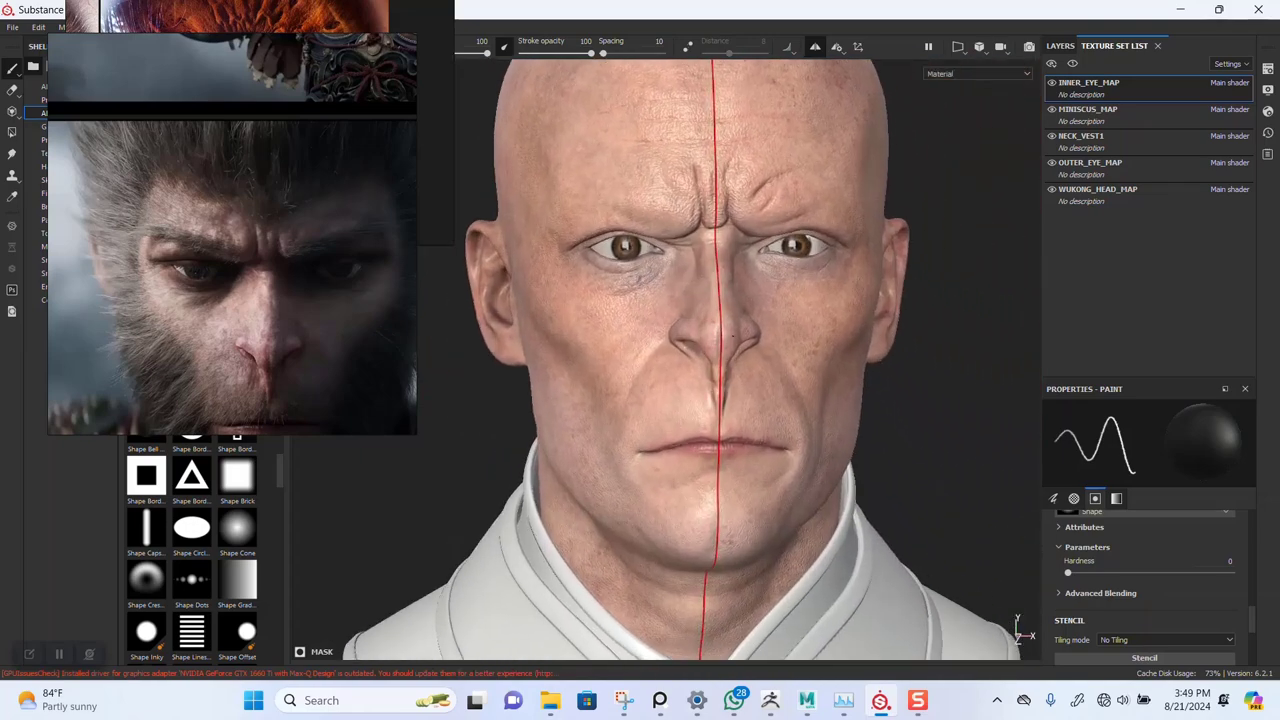
pyautogui.keyDown('alt'); pyautogui.moveTo(733, 337); pyautogui.dragTo(718, 316); pyautogui.keyUp('alt')
pyautogui.keyDown('alt'); pyautogui.moveTo(720, 340); pyautogui.dragTo(754, 414, button='right'); pyautogui.keyUp('alt')
pyautogui.moveTo(732, 374)
pyautogui.keyDown('alt'); pyautogui.mouseDown()
pyautogui.moveTo(665, 342)
pyautogui.moveTo(526, 354)
pyautogui.moveTo(735, 370)
pyautogui.mouseUp(); pyautogui.keyUp('alt')
pyautogui.scroll(2, 715, 345)
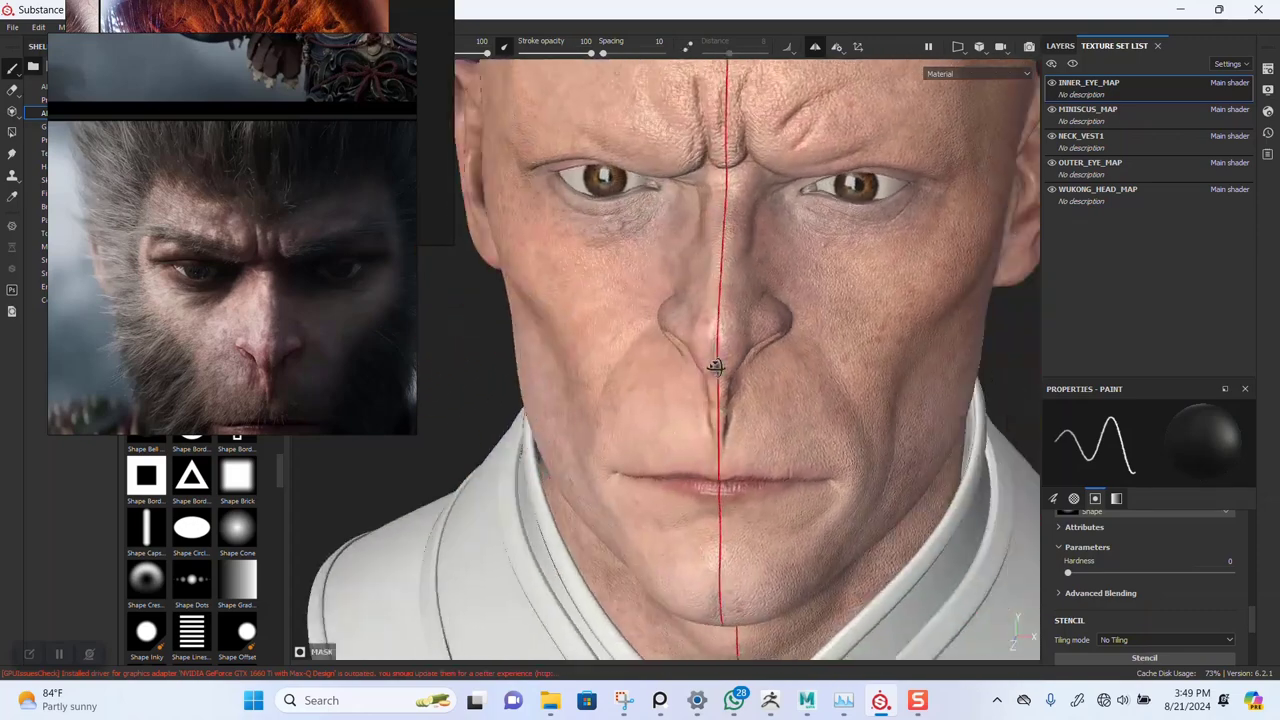
pyautogui.keyDown('alt'); pyautogui.moveTo(775, 388); pyautogui.dragTo(678, 268, button='right'); pyautogui.keyUp('alt')
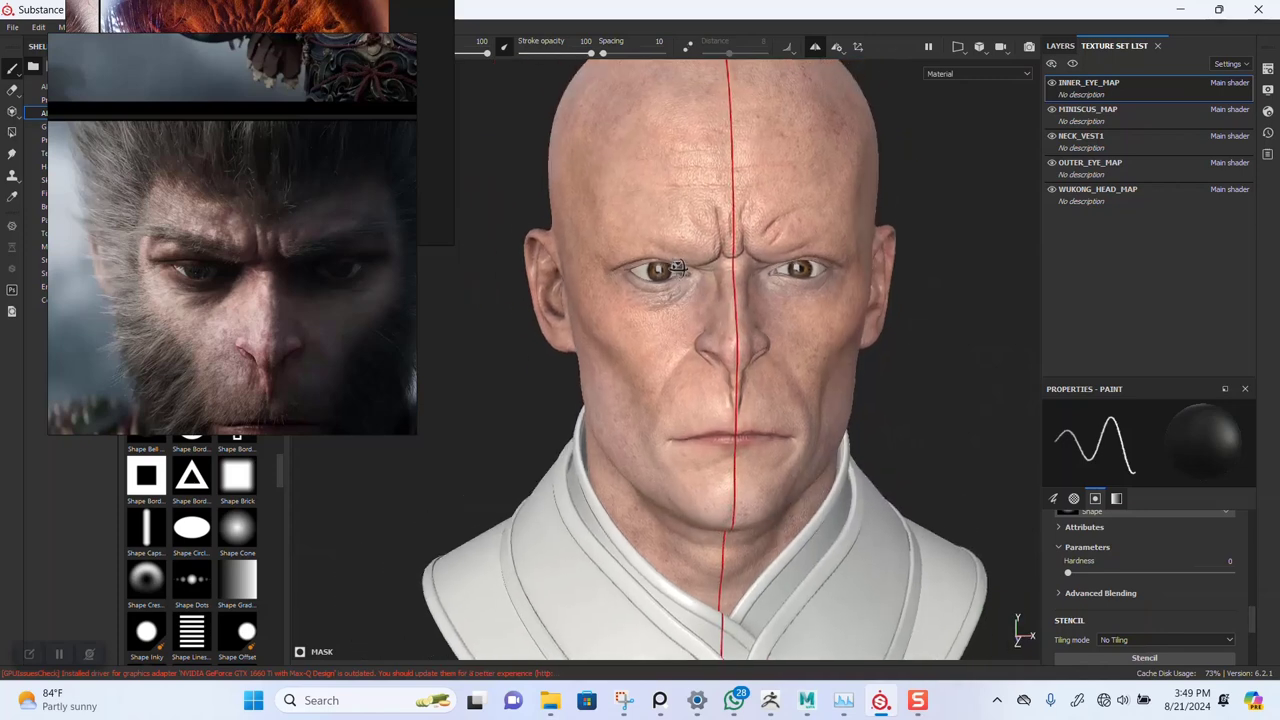
pyautogui.scroll(2, 678, 267)
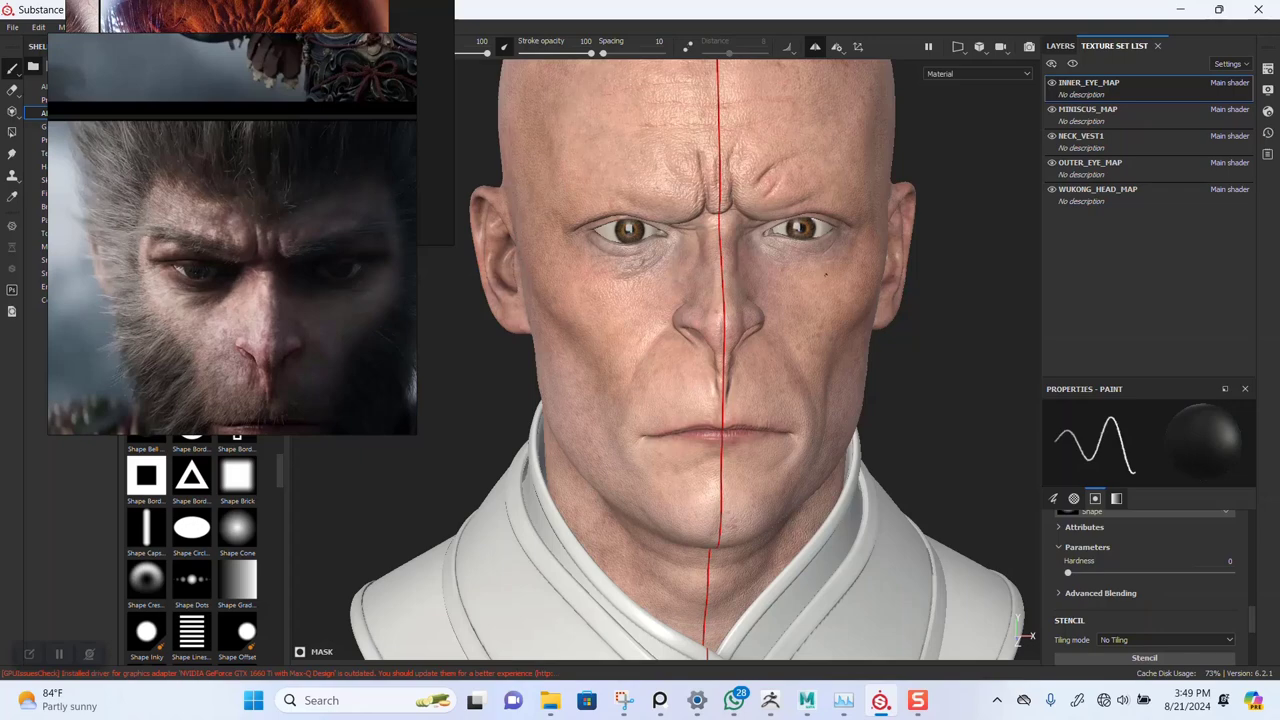
# - Enlarge Wukong's eye on the reference board and compare it with the model's eyes
pyautogui.scroll(-6, 218, 324)
pyautogui.moveTo(218, 320); pyautogui.dragTo(229, 208, button='middle')
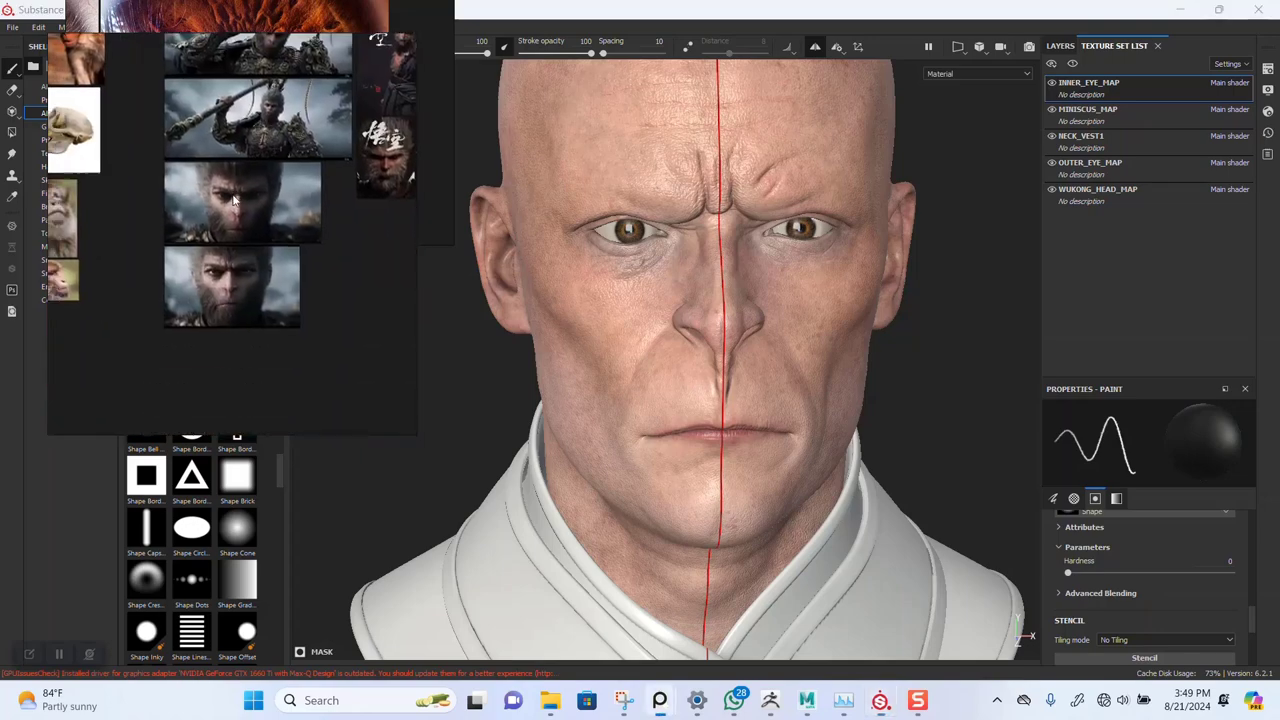
pyautogui.scroll(8, 229, 286)
pyautogui.moveTo(242, 150); pyautogui.dragTo(253, 188, button='middle')
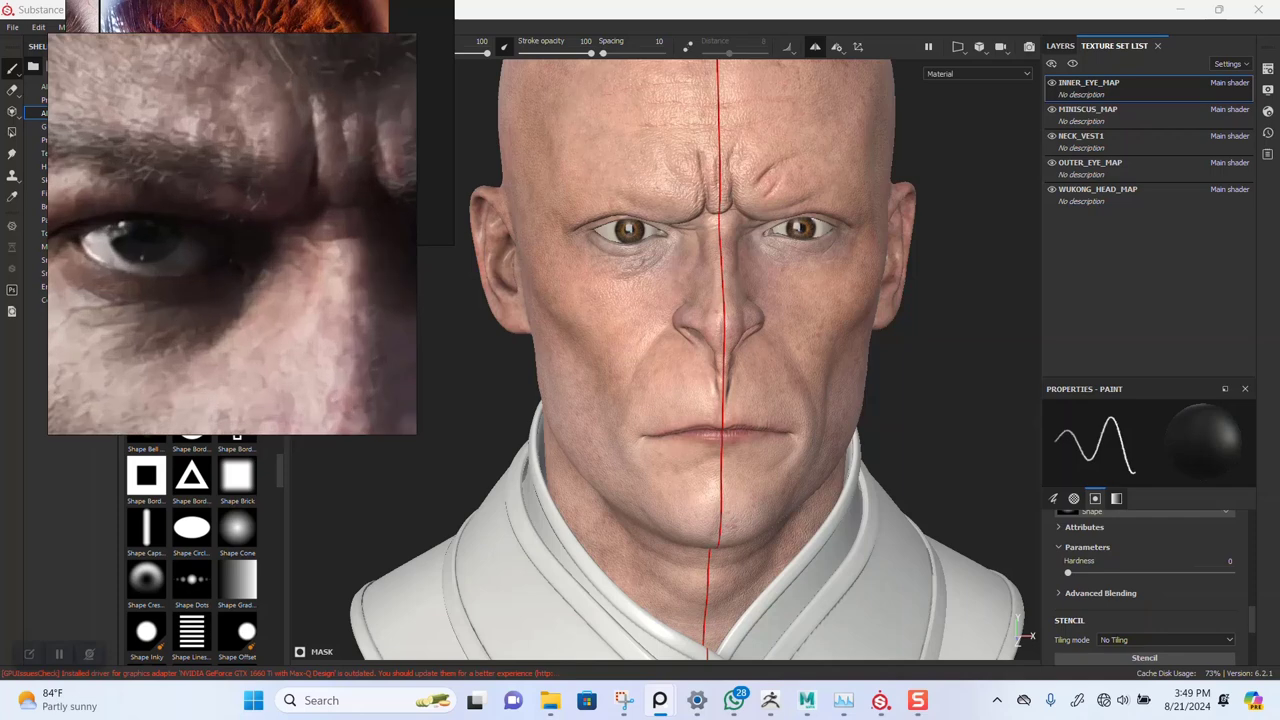
pyautogui.keyDown('alt'); pyautogui.moveTo(771, 389); pyautogui.dragTo(840, 384, button='right'); pyautogui.keyUp('alt')
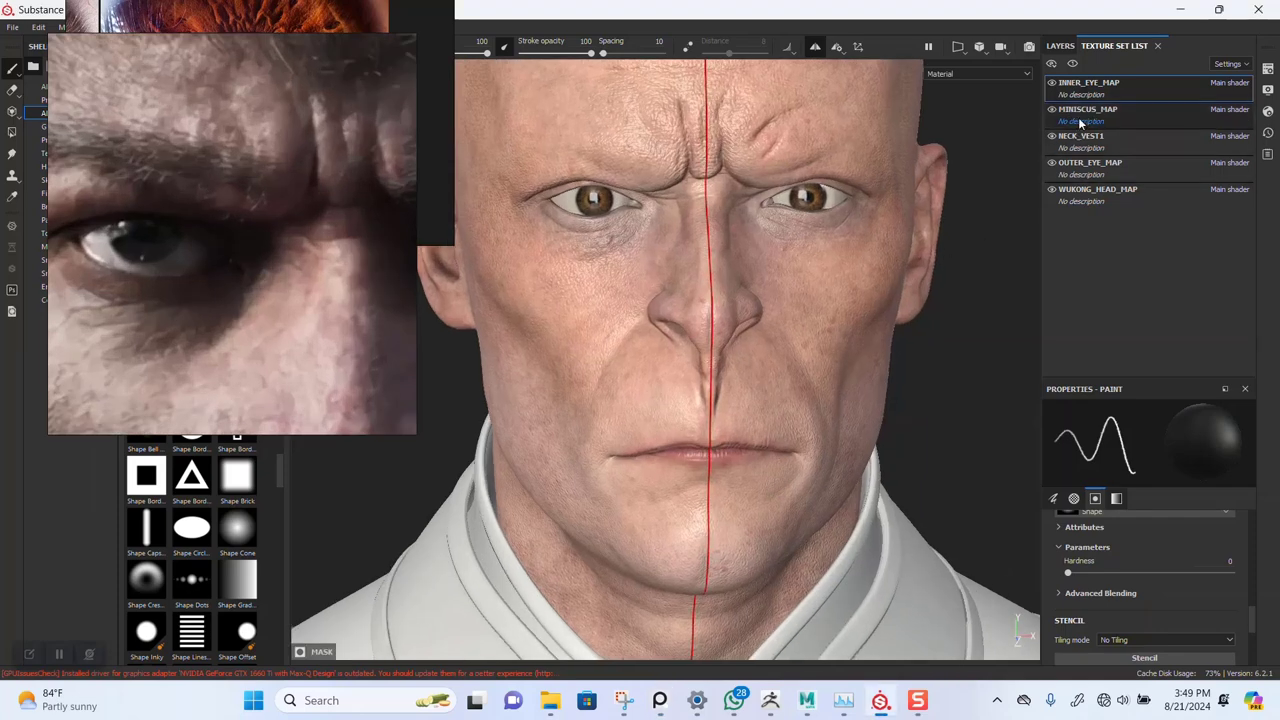
# - Duplicate the DARK CAVES layer and move the copy to the top of the eye's layer stack
pyautogui.click(1063, 49)
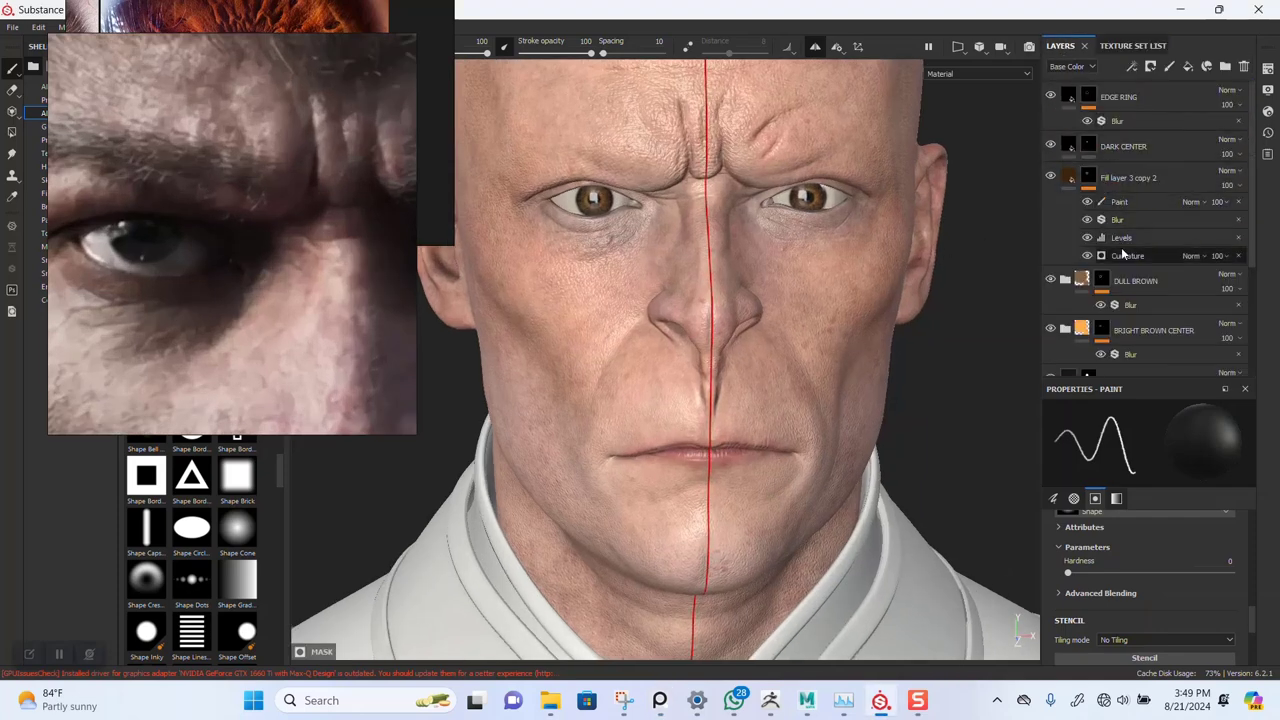
pyautogui.scroll(-3, 1115, 250)
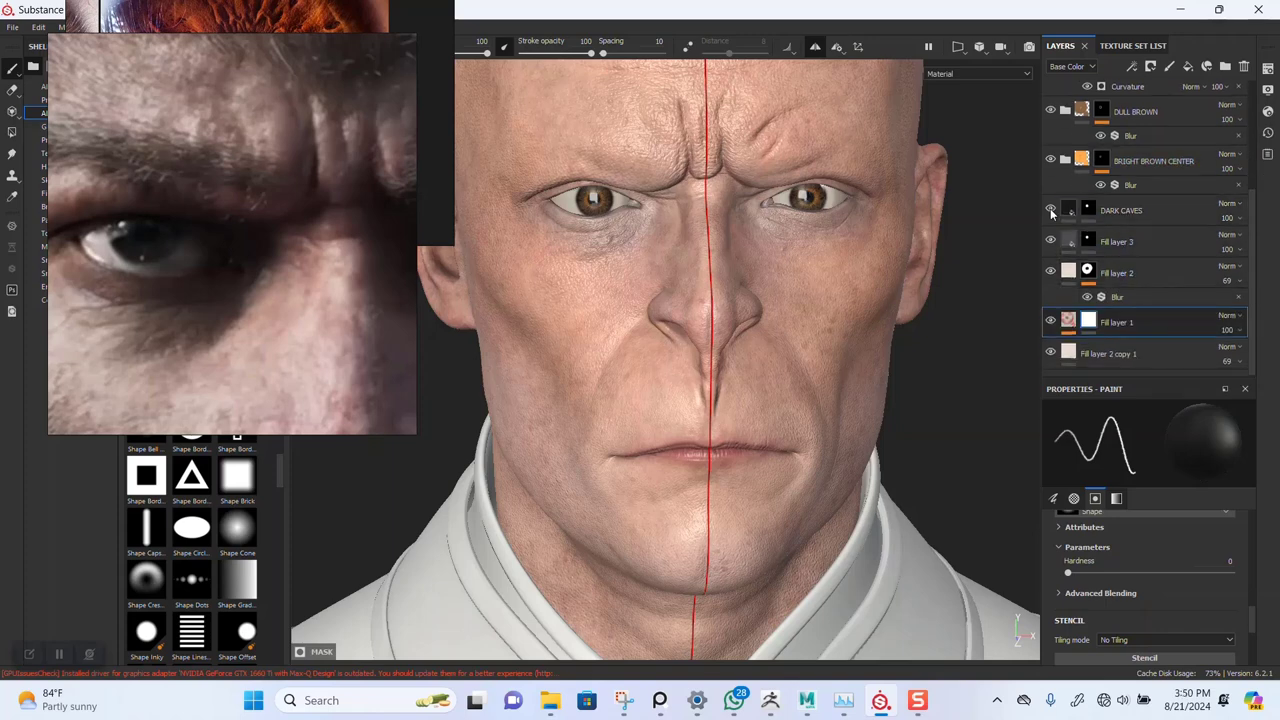
pyautogui.click(1140, 220)
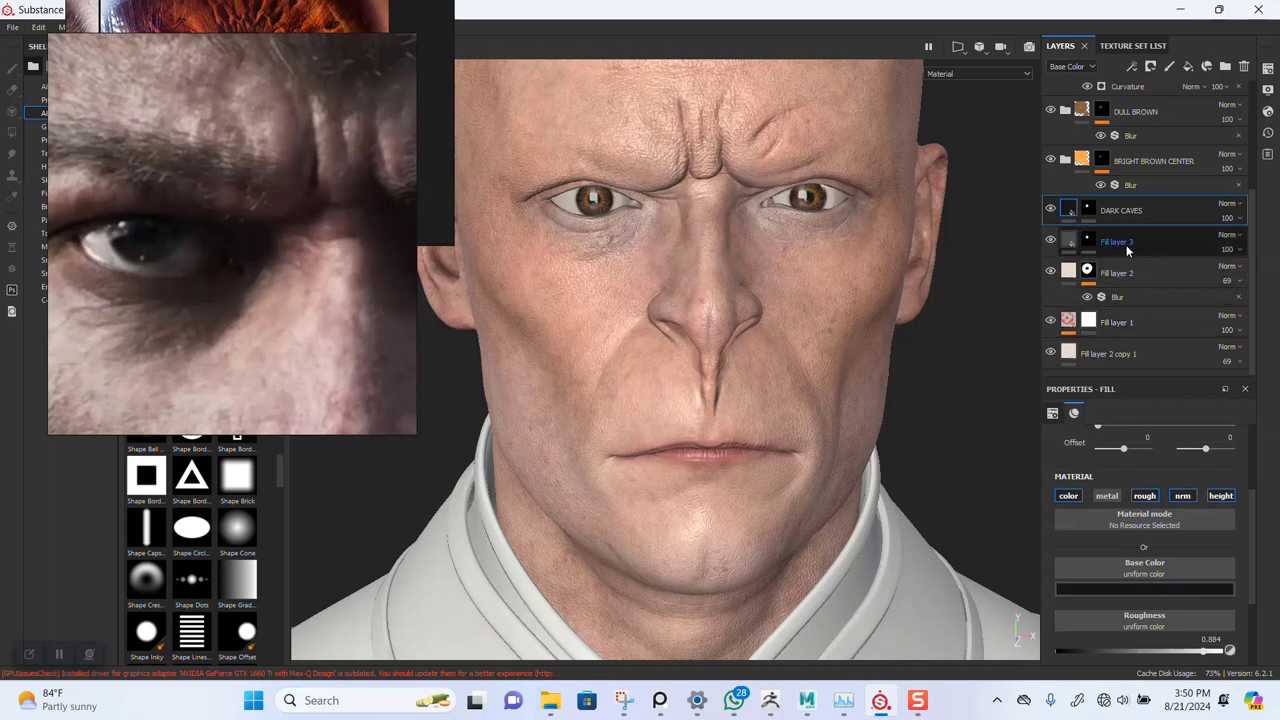
pyautogui.scroll(2, 1131, 252)
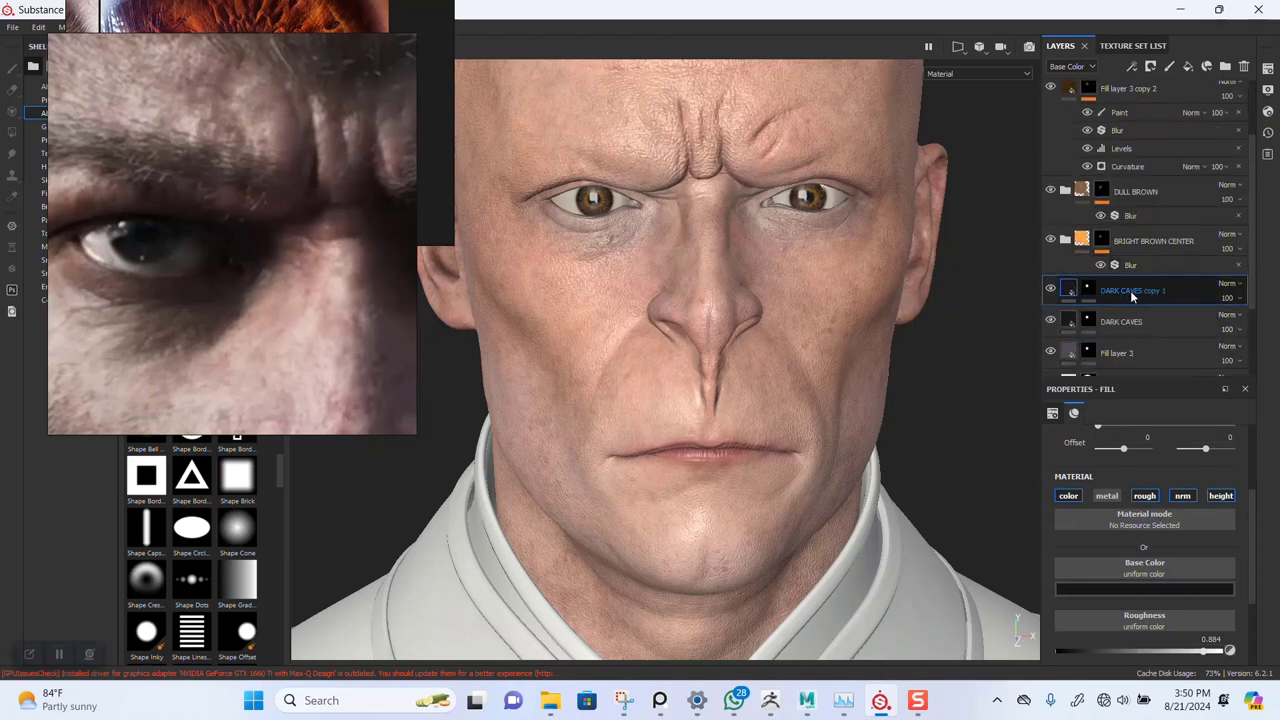
pyautogui.moveTo(1131, 294); pyautogui.dragTo(1121, 92)
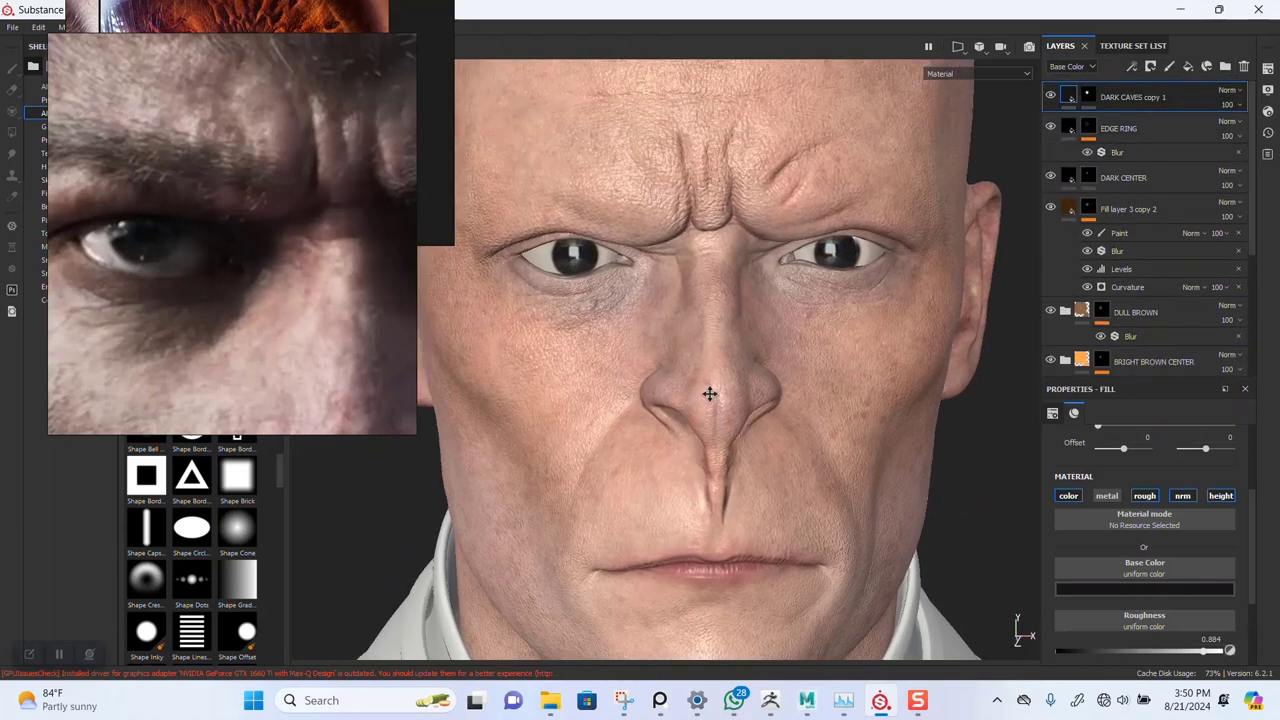
pyautogui.scroll(3, 711, 394)
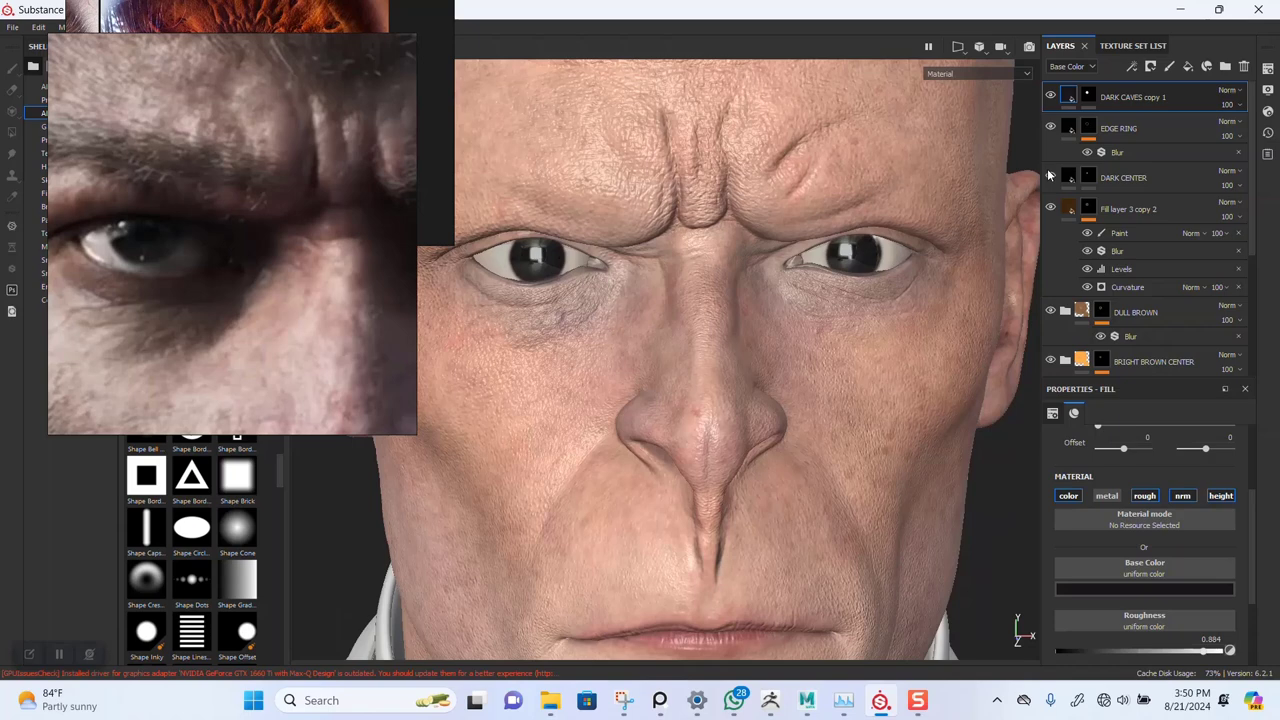
# - Isolate the INNER_EYE_MAP texture set and examine the darkened irises on the bare eyeballs
pyautogui.click(1128, 46)
pyautogui.click(1072, 63)
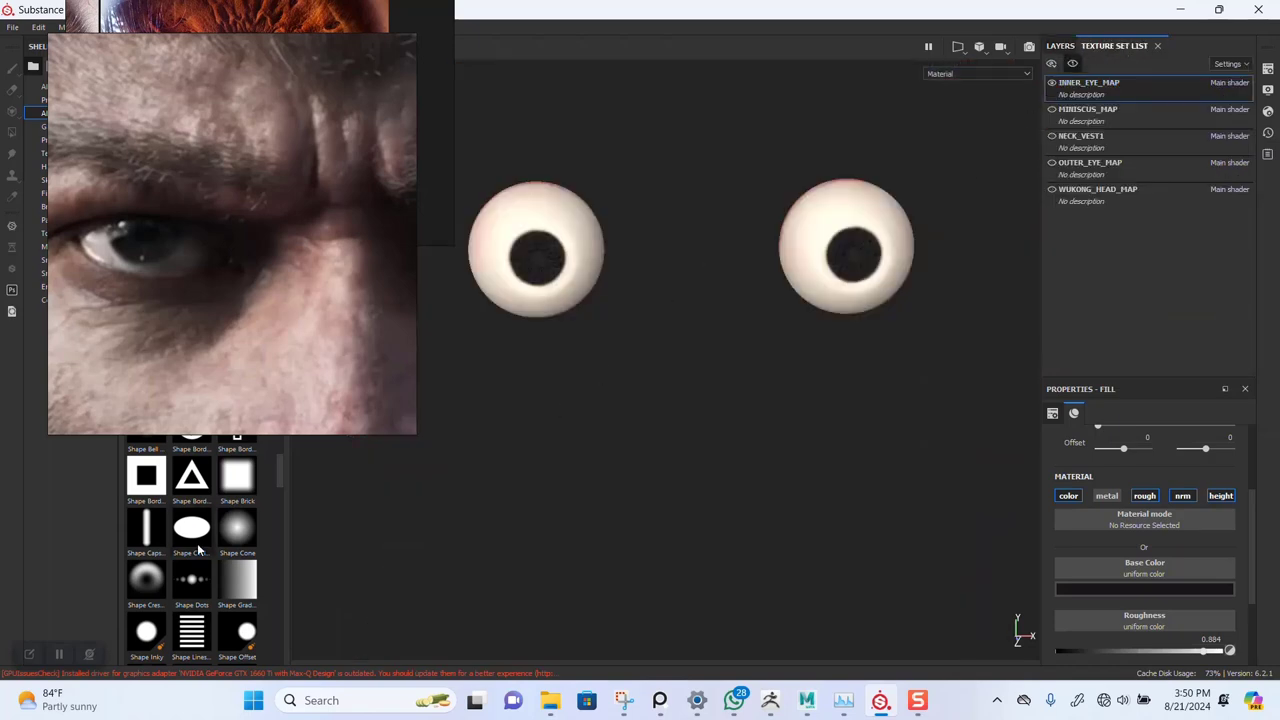
pyautogui.click(57, 655)
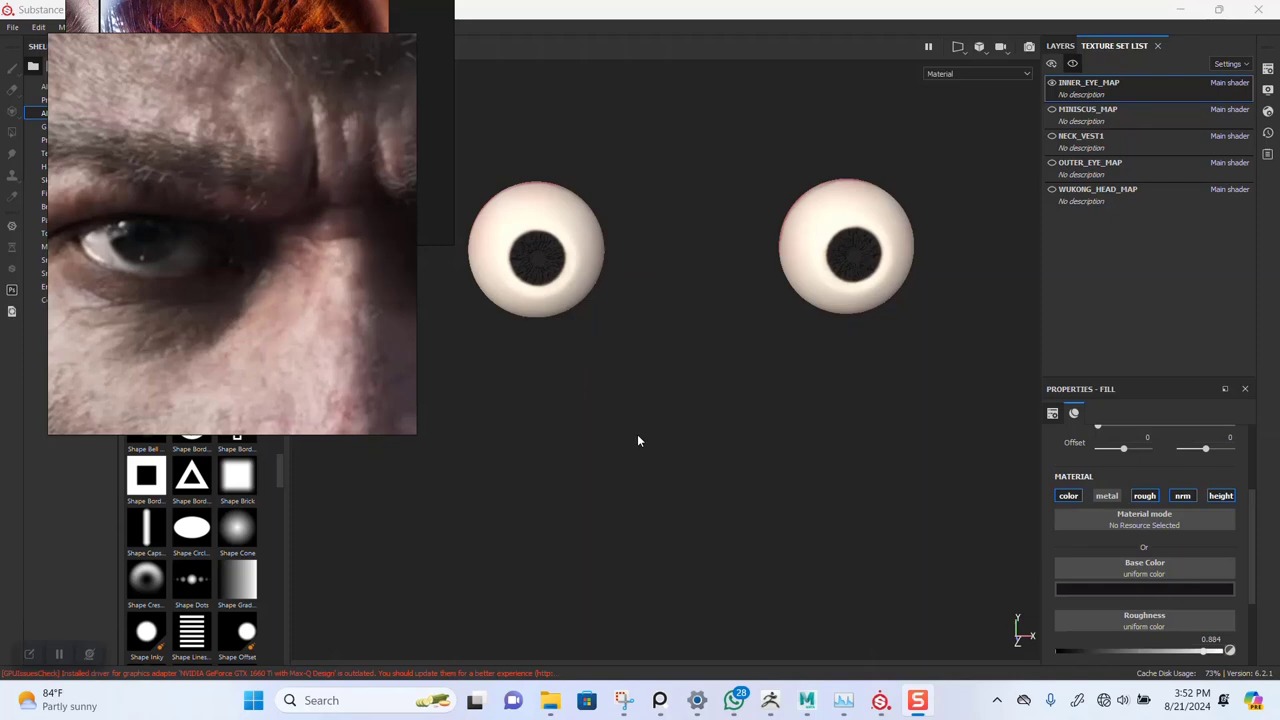
pyautogui.scroll(2, 674, 452)
pyautogui.keyDown('alt'); pyautogui.moveTo(680, 476); pyautogui.dragTo(756, 522, button='middle'); pyautogui.keyUp('alt')
pyautogui.scroll(2, 803, 516)
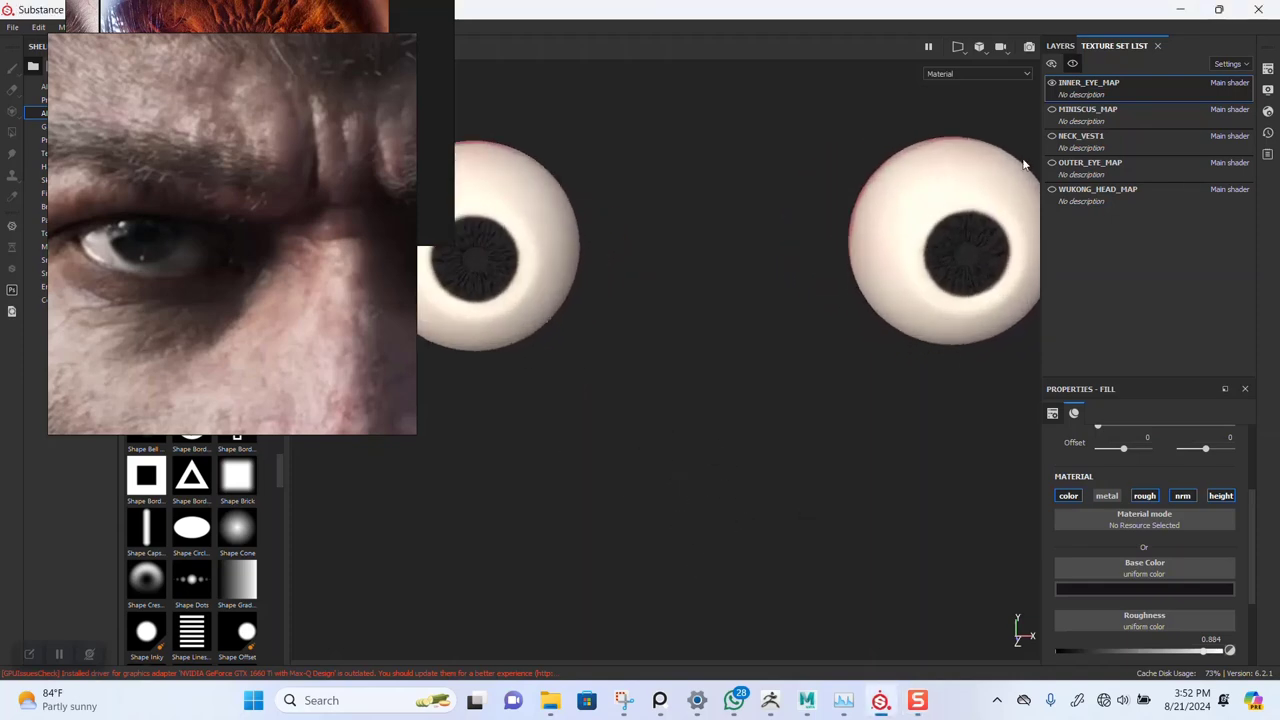
# - Lower the opacity of the DARK CAVES copy 1 layer to 74
pyautogui.click(1062, 46)
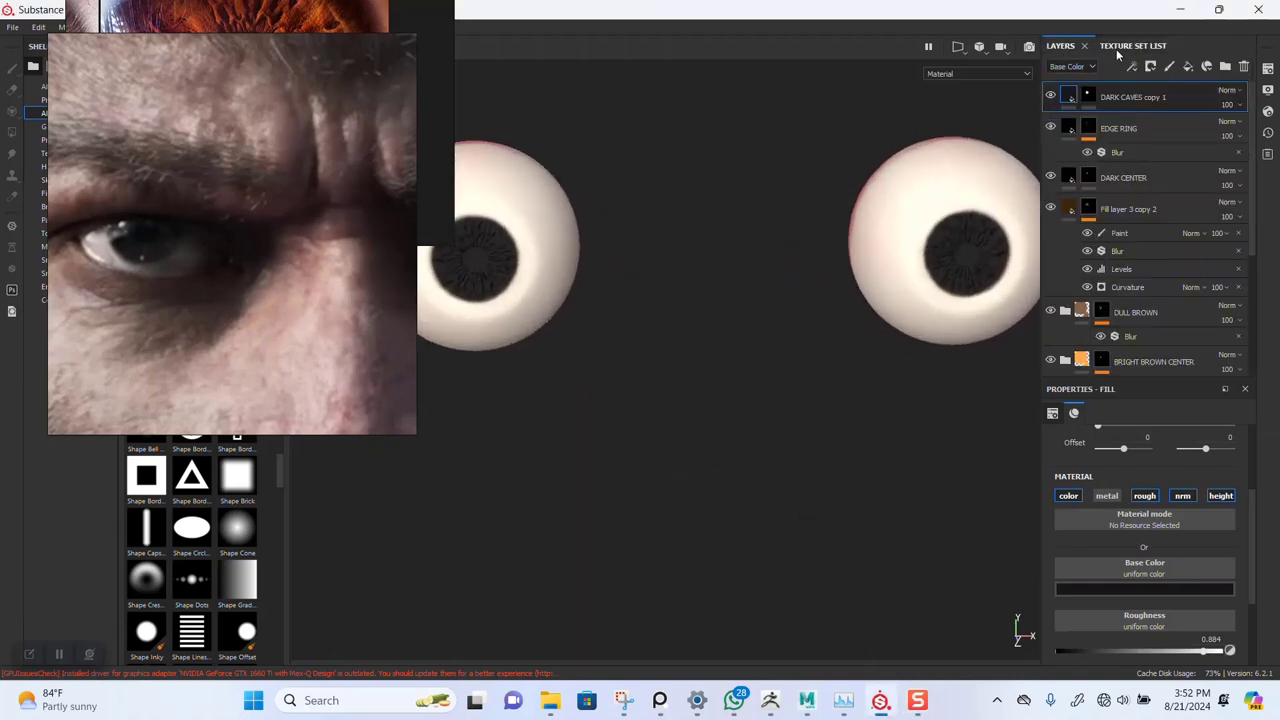
pyautogui.keyDown('alt'); pyautogui.moveTo(872, 377); pyautogui.dragTo(946, 432, button='middle'); pyautogui.keyUp('alt')
pyautogui.keyDown('alt'); pyautogui.moveTo(946, 432); pyautogui.dragTo(874, 380); pyautogui.keyUp('alt')
pyautogui.scroll(2, 838, 353)
pyautogui.scroll(1, 874, 380)
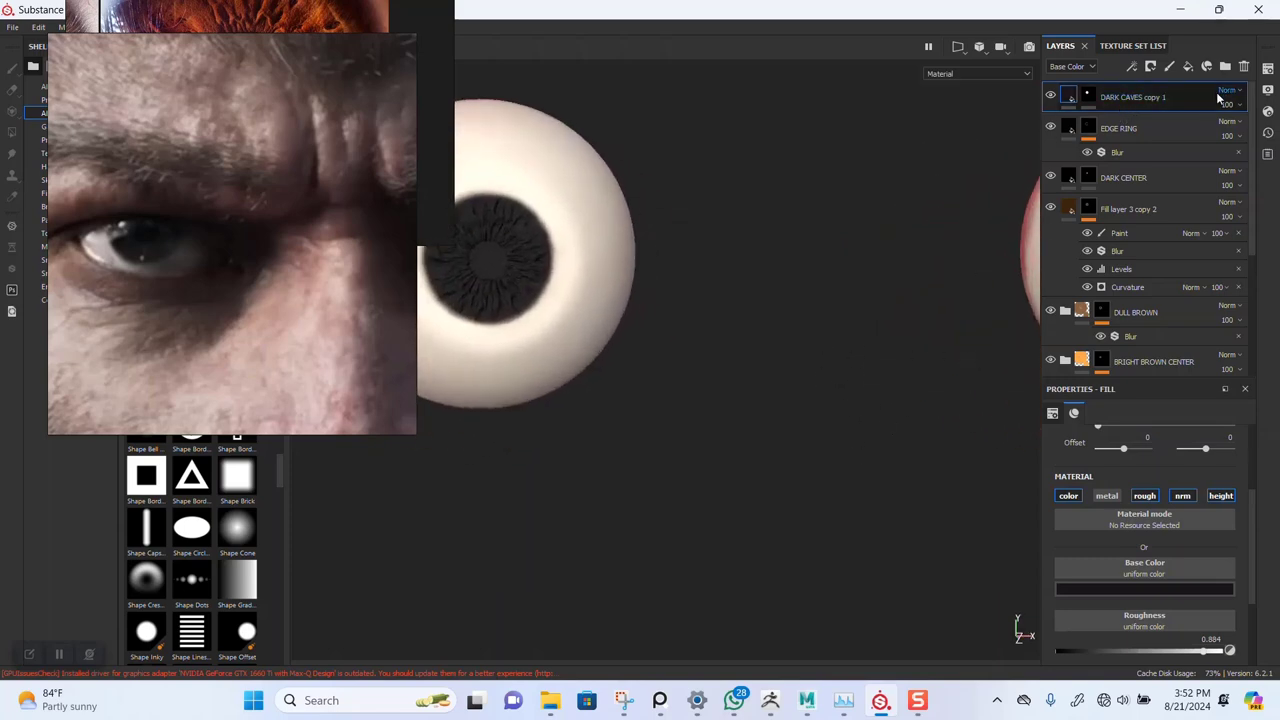
pyautogui.moveTo(1242, 130); pyautogui.dragTo(1242, 133)
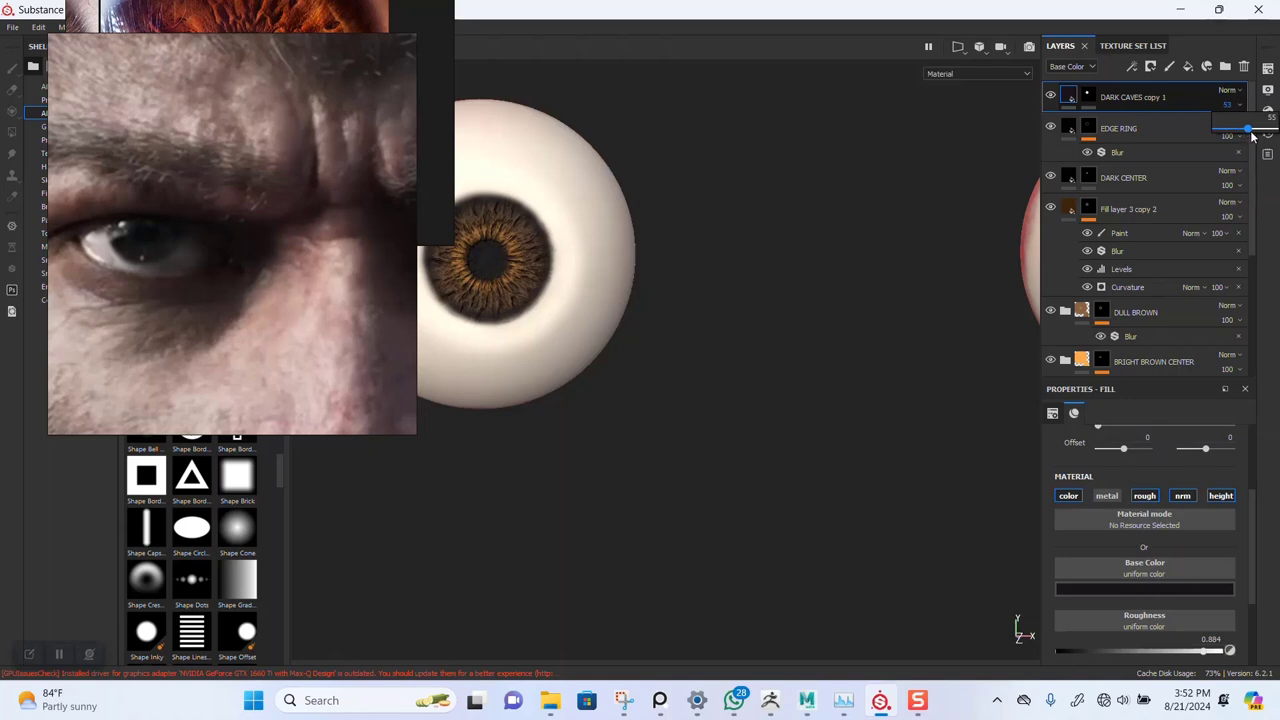
# - Make all texture sets visible again and examine the darkened irises on the face from several distances and angles
pyautogui.click(1133, 45)
pyautogui.click(1072, 63)
pyautogui.scroll(-5, 892, 320)
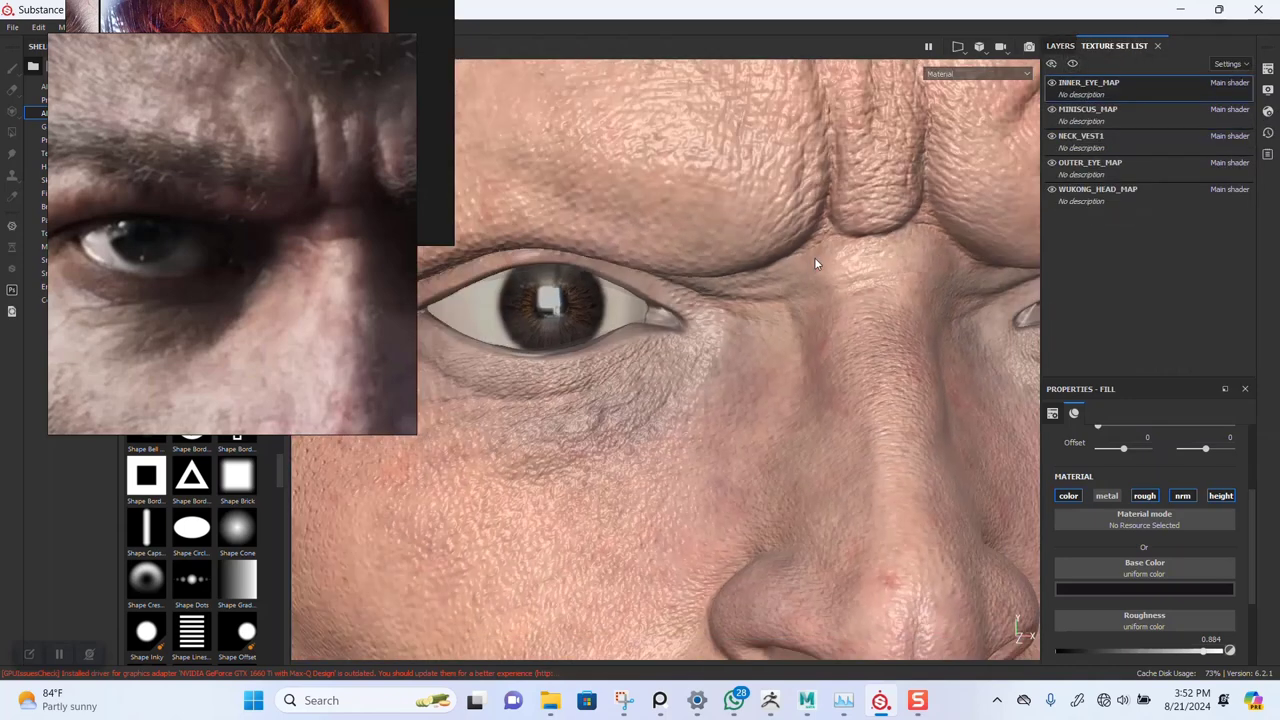
pyautogui.scroll(-4, 827, 304)
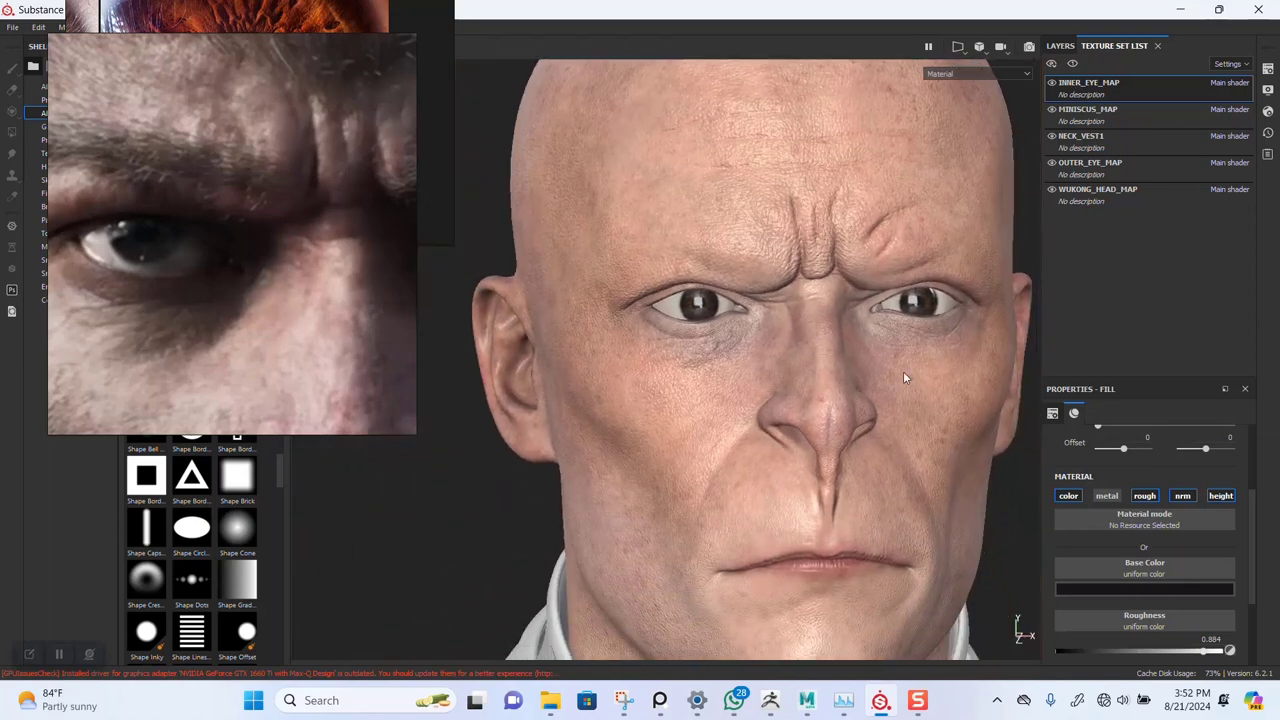
pyautogui.scroll(8, 776, 355)
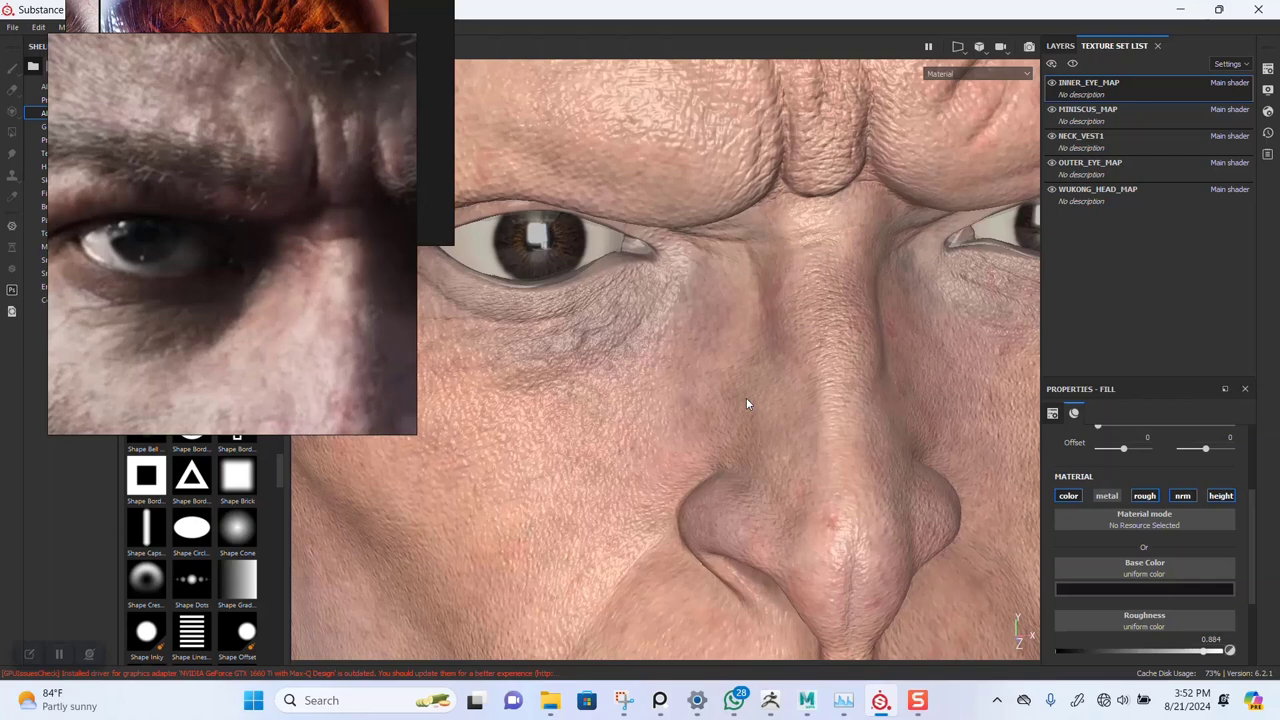
pyautogui.keyDown('alt'); pyautogui.moveTo(746, 398); pyautogui.dragTo(763, 358); pyautogui.keyUp('alt')
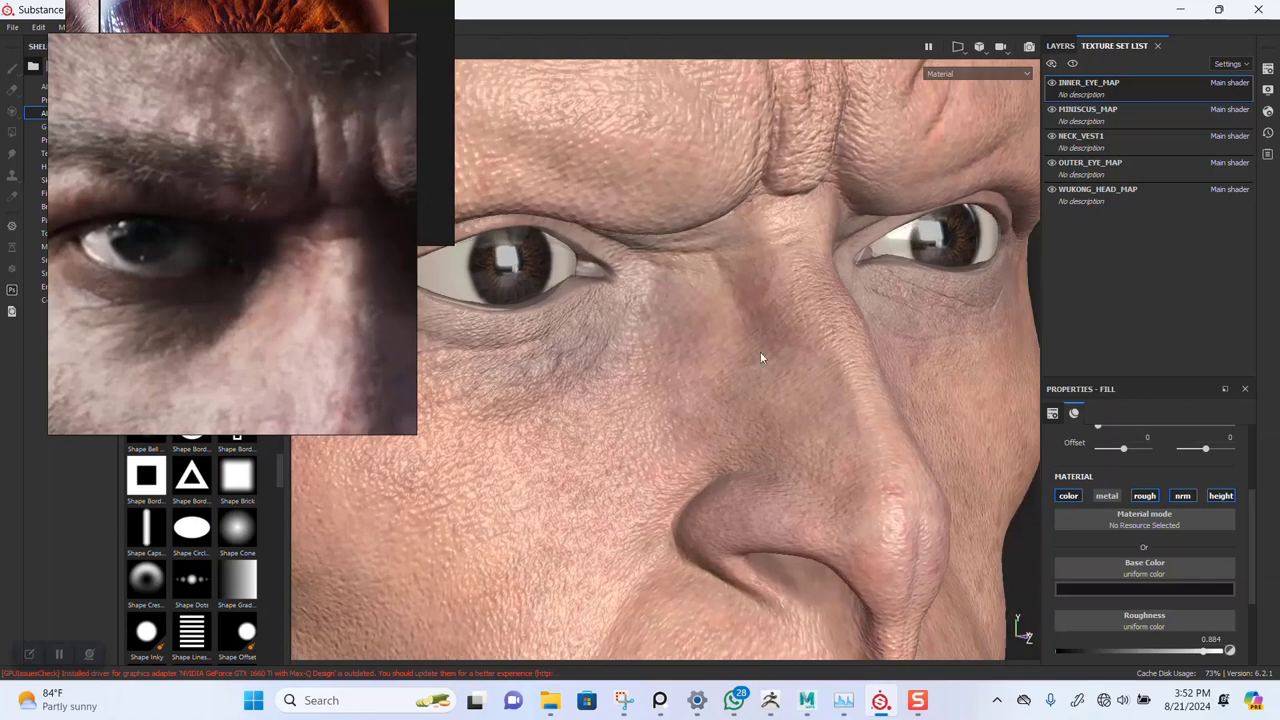
pyautogui.keyDown('alt'); pyautogui.moveTo(763, 358); pyautogui.dragTo(822, 353, button='middle'); pyautogui.keyUp('alt')
pyautogui.keyDown('alt'); pyautogui.moveTo(745, 415); pyautogui.dragTo(760, 189, button='right'); pyautogui.keyUp('alt')
pyautogui.keyDown('alt'); pyautogui.moveTo(822, 322); pyautogui.dragTo(757, 343); pyautogui.keyUp('alt')
pyautogui.keyDown('alt'); pyautogui.moveTo(757, 343); pyautogui.dragTo(728, 319, button='right'); pyautogui.keyUp('alt')
pyautogui.keyDown('alt'); pyautogui.moveTo(728, 319); pyautogui.dragTo(712, 280, button='middle'); pyautogui.keyUp('alt')
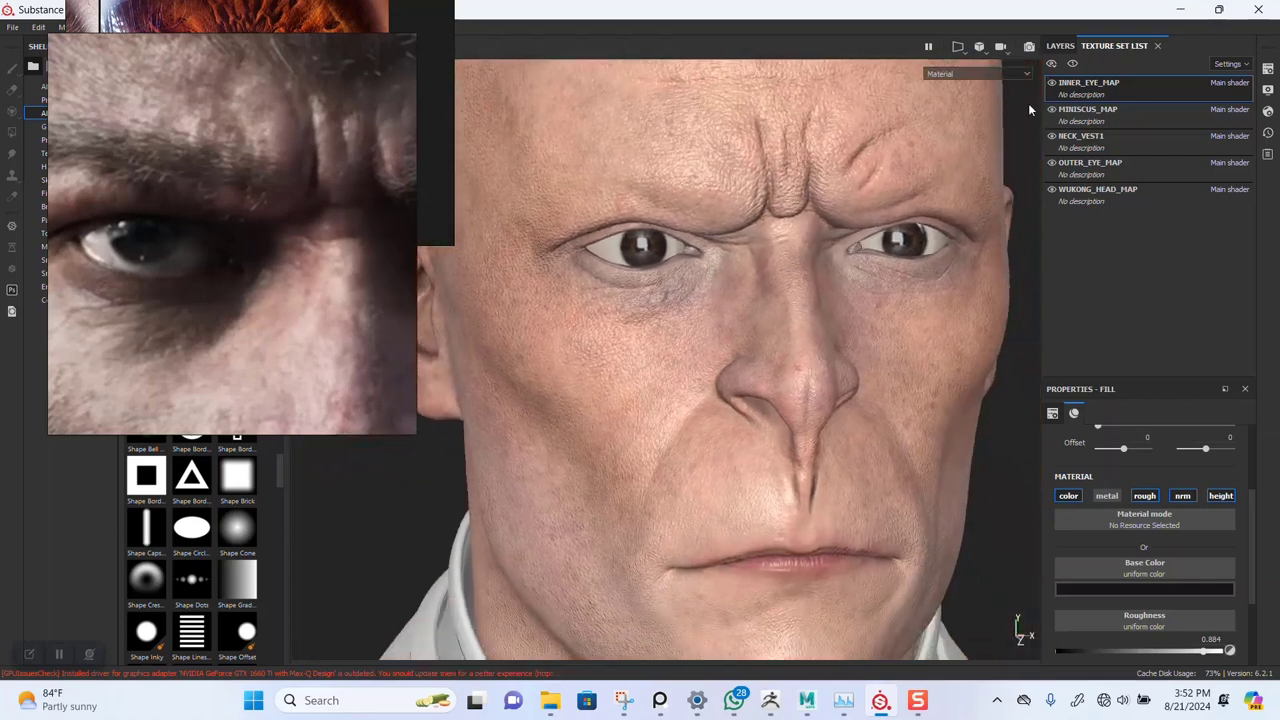
# - Compare the eyes with DARK CAVES copy 1 hidden, show the layer again and set its opacity to 30
pyautogui.click(1060, 46)
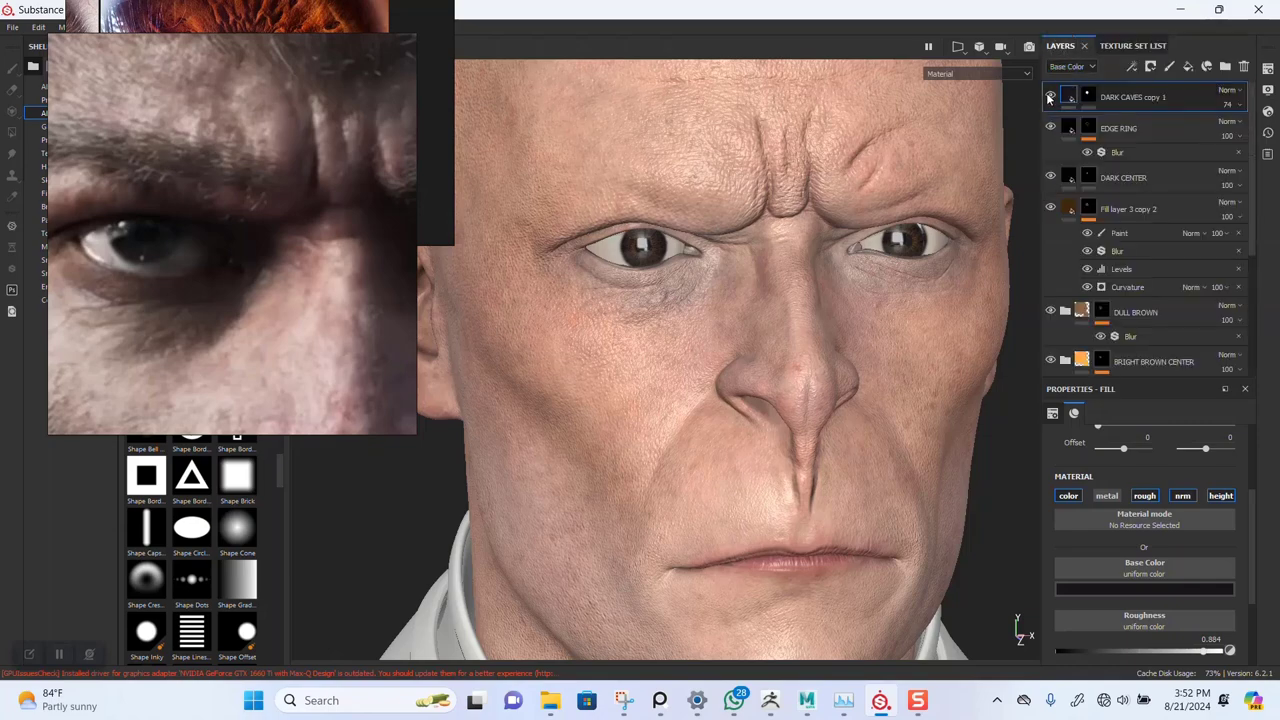
pyautogui.click(1048, 97)
pyautogui.keyDown('alt'); pyautogui.moveTo(724, 304); pyautogui.dragTo(661, 240, button='right'); pyautogui.keyUp('alt')
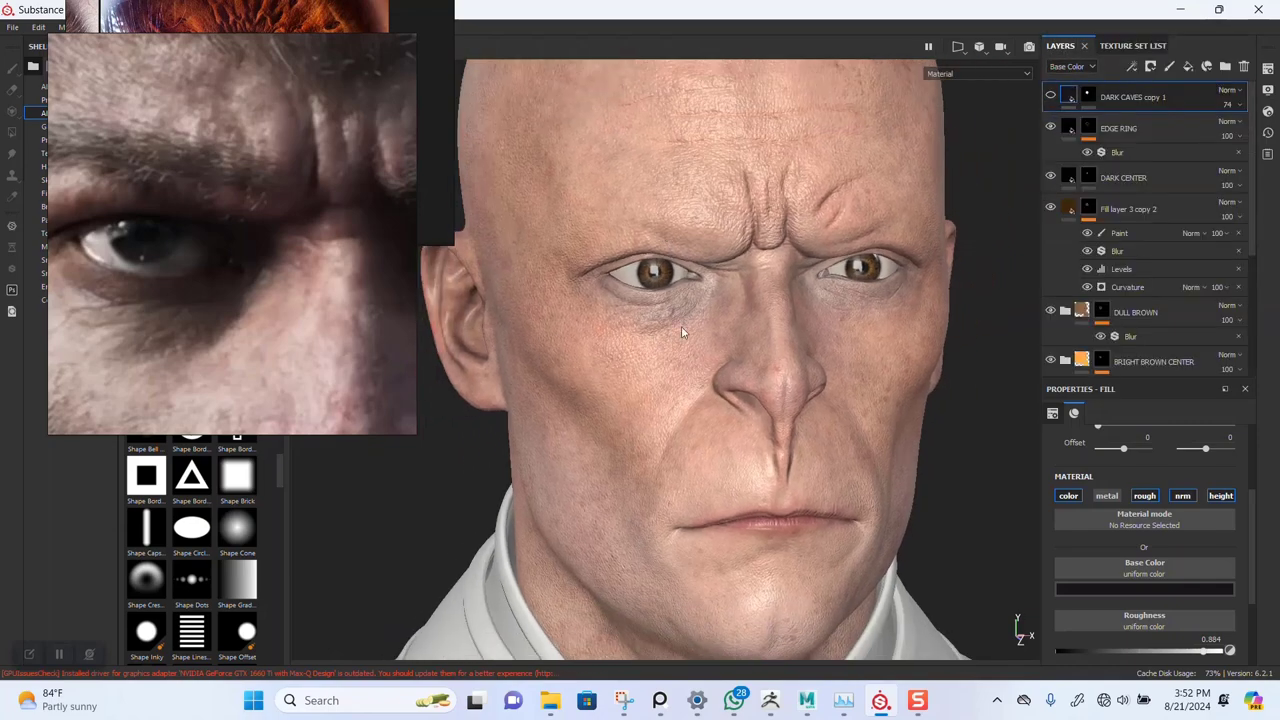
pyautogui.keyDown('alt'); pyautogui.moveTo(681, 326); pyautogui.dragTo(730, 290); pyautogui.keyUp('alt')
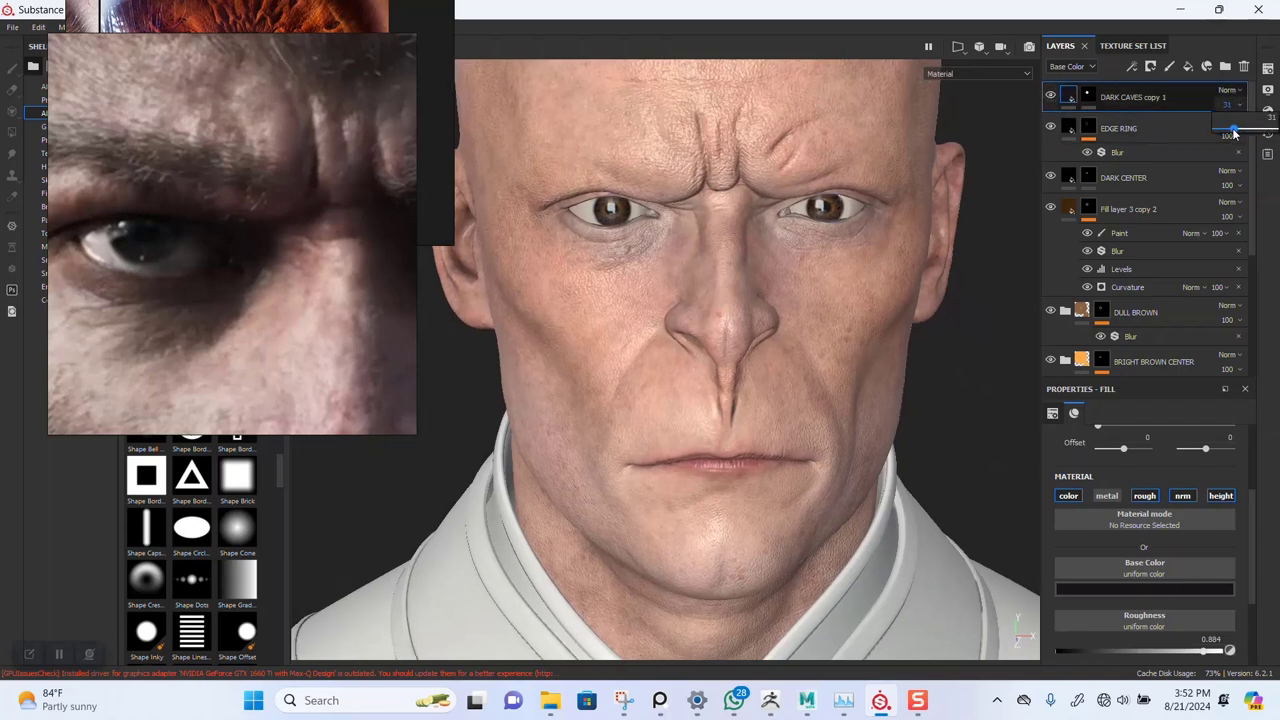
pyautogui.scroll(-3, 757, 294)
pyautogui.keyDown('alt'); pyautogui.moveTo(757, 294); pyautogui.dragTo(811, 368); pyautogui.keyUp('alt')
pyautogui.scroll(2, 788, 306)
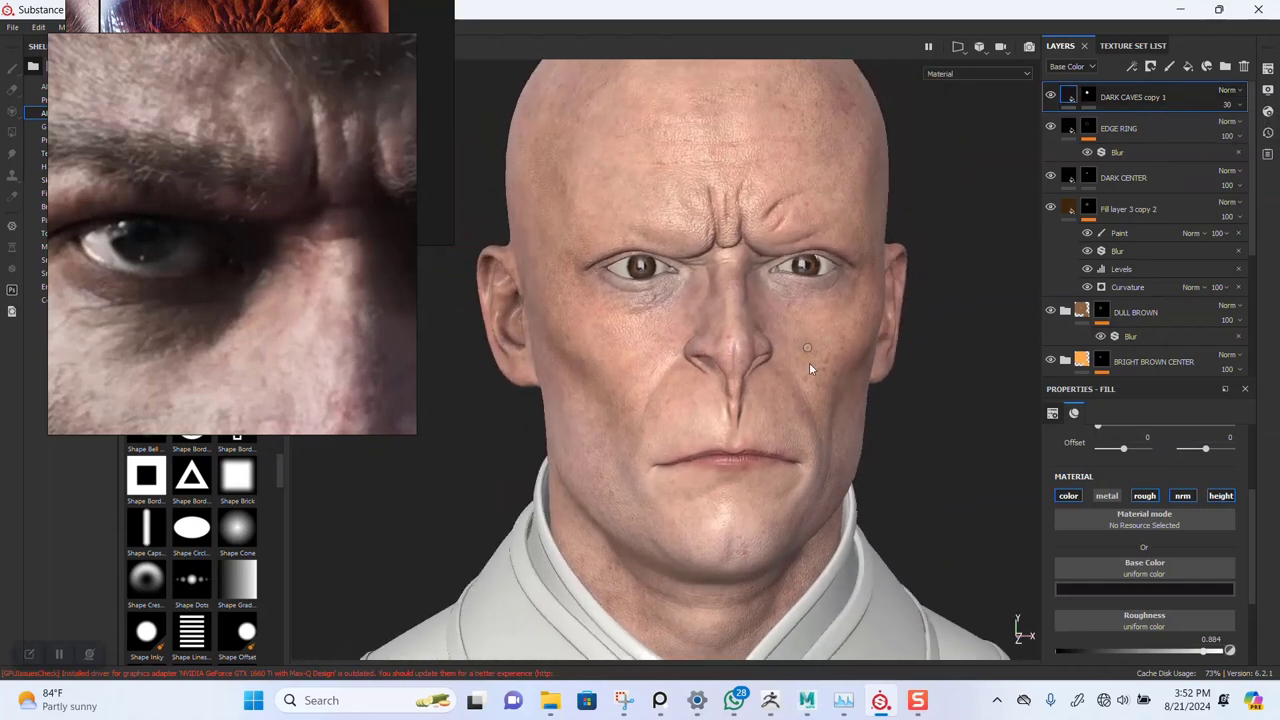
pyautogui.scroll(2, 803, 463)
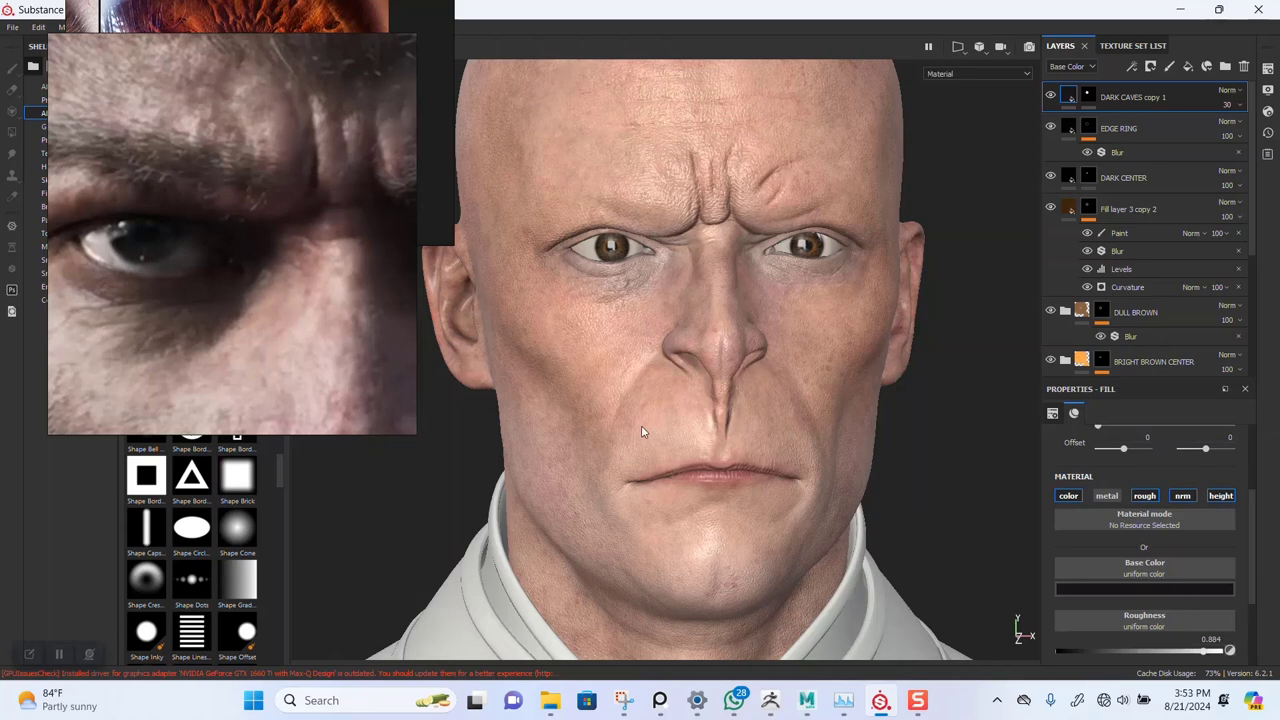
# - Examine the whole head and collar together with the adjusted irises
pyautogui.keyDown('alt'); pyautogui.moveTo(681, 462); pyautogui.dragTo(692, 340, button='right'); pyautogui.keyUp('alt')
pyautogui.keyDown('alt'); pyautogui.moveTo(692, 340); pyautogui.dragTo(688, 284, button='middle'); pyautogui.keyUp('alt')
pyautogui.keyDown('alt'); pyautogui.moveTo(666, 526); pyautogui.dragTo(680, 483, button='right'); pyautogui.keyUp('alt')
pyautogui.keyDown('alt'); pyautogui.moveTo(680, 483); pyautogui.dragTo(670, 500); pyautogui.keyUp('alt')
pyautogui.keyDown('alt'); pyautogui.moveTo(683, 545); pyautogui.dragTo(683, 493, button='middle'); pyautogui.keyUp('alt')
pyautogui.keyDown('alt'); pyautogui.moveTo(683, 493); pyautogui.dragTo(675, 577, button='right'); pyautogui.keyUp('alt')
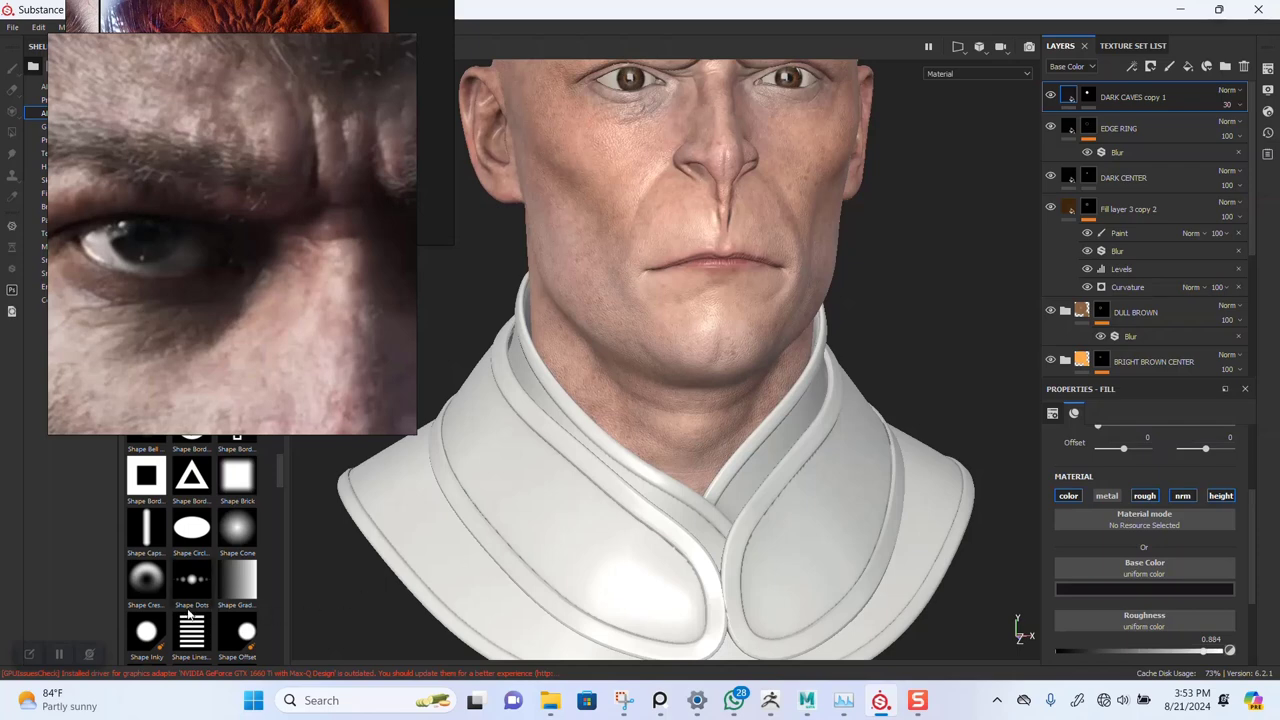